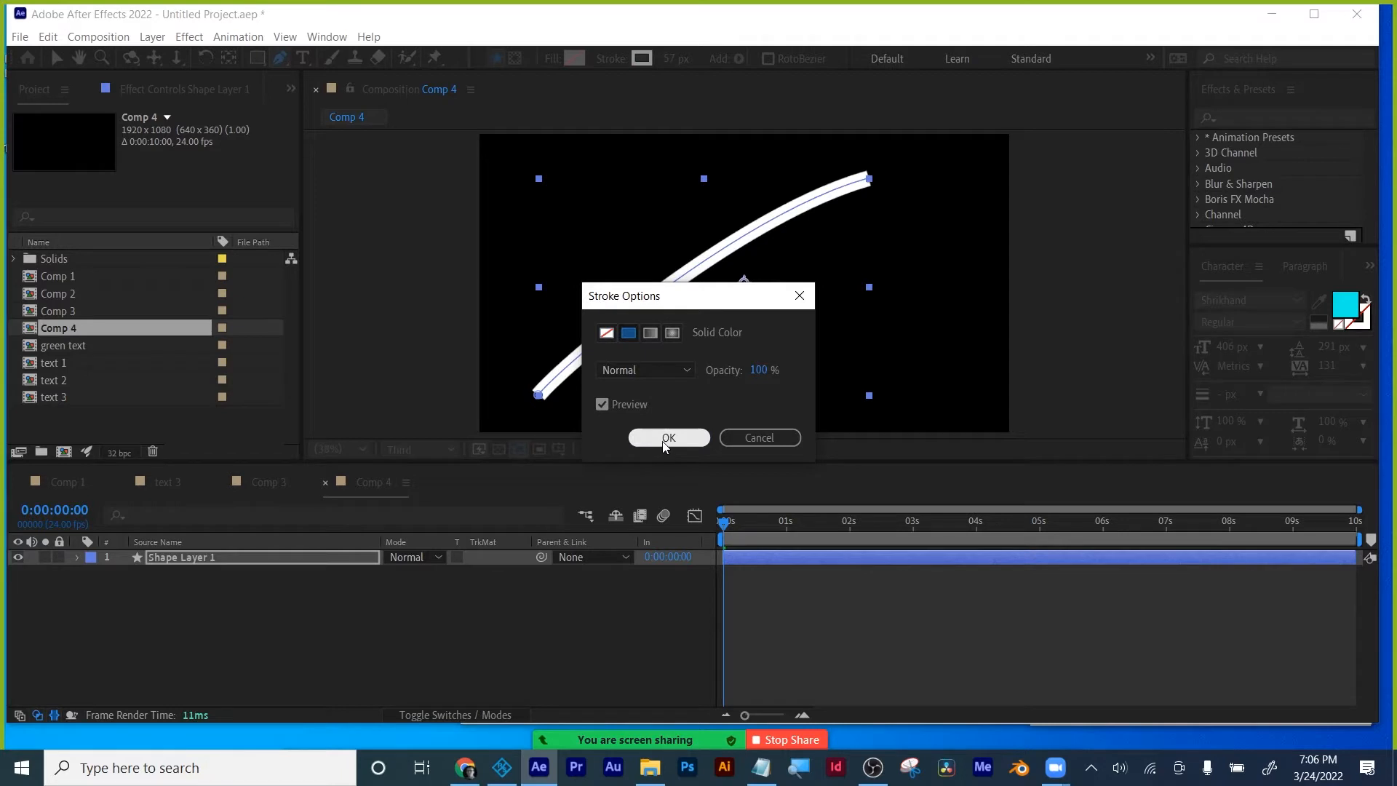
Accept the solid color stroke type and set the curved path's stroke width to 368 px.
click(667, 438)
drag(673, 58, 955, 58)
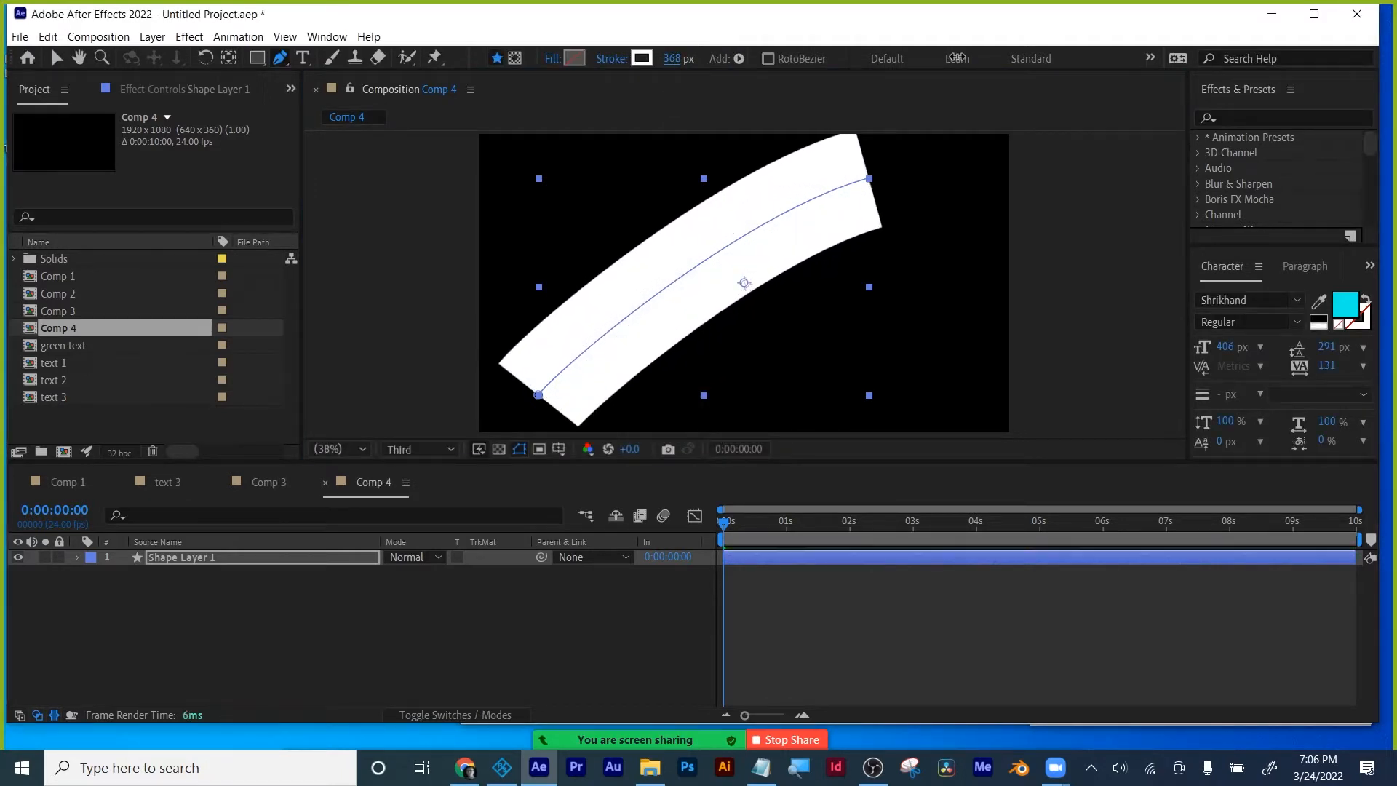
Set Stroke 1 of Shape Layer 1 to Round Cap line ends and a Round Join.
click(78, 556)
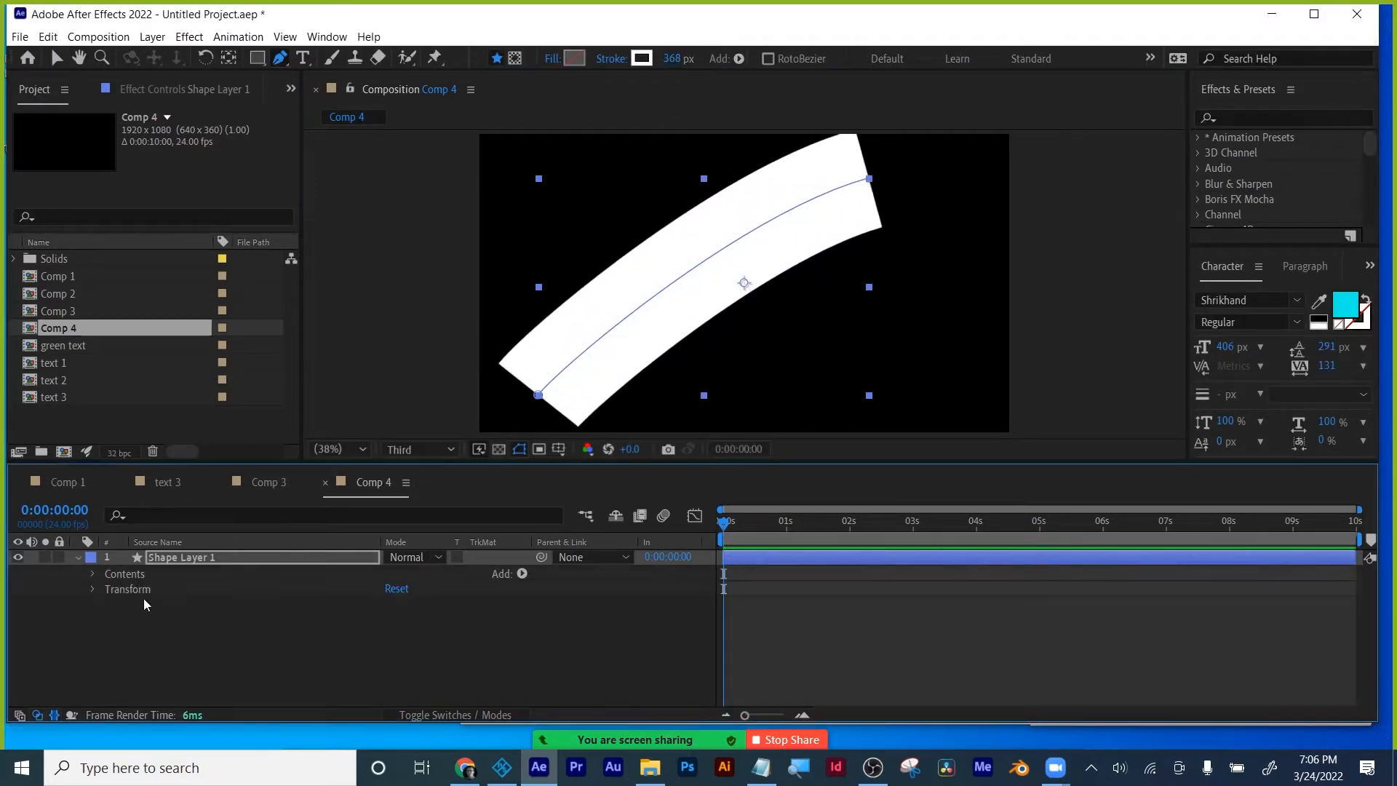
click(93, 573)
click(108, 589)
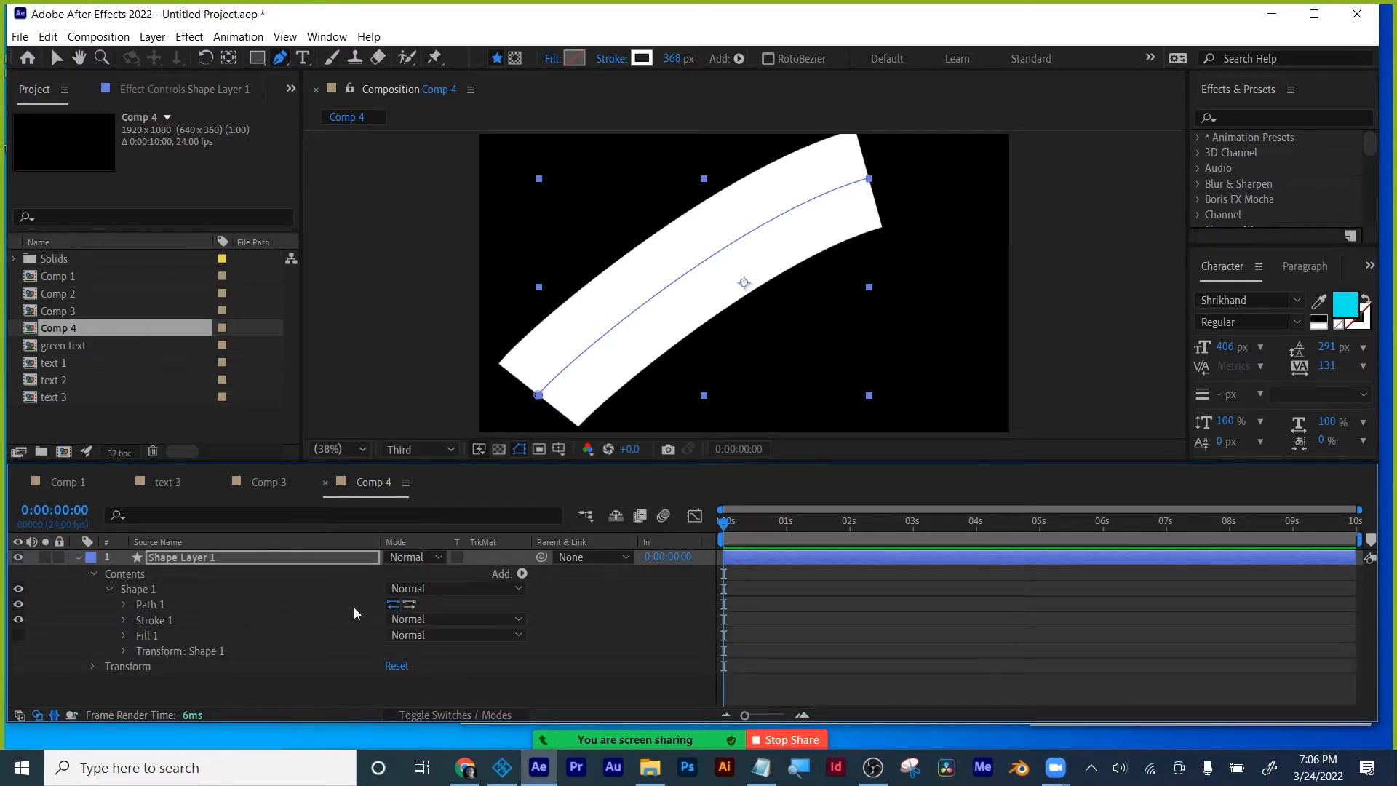
click(125, 620)
scroll(431, 621, down, 2)
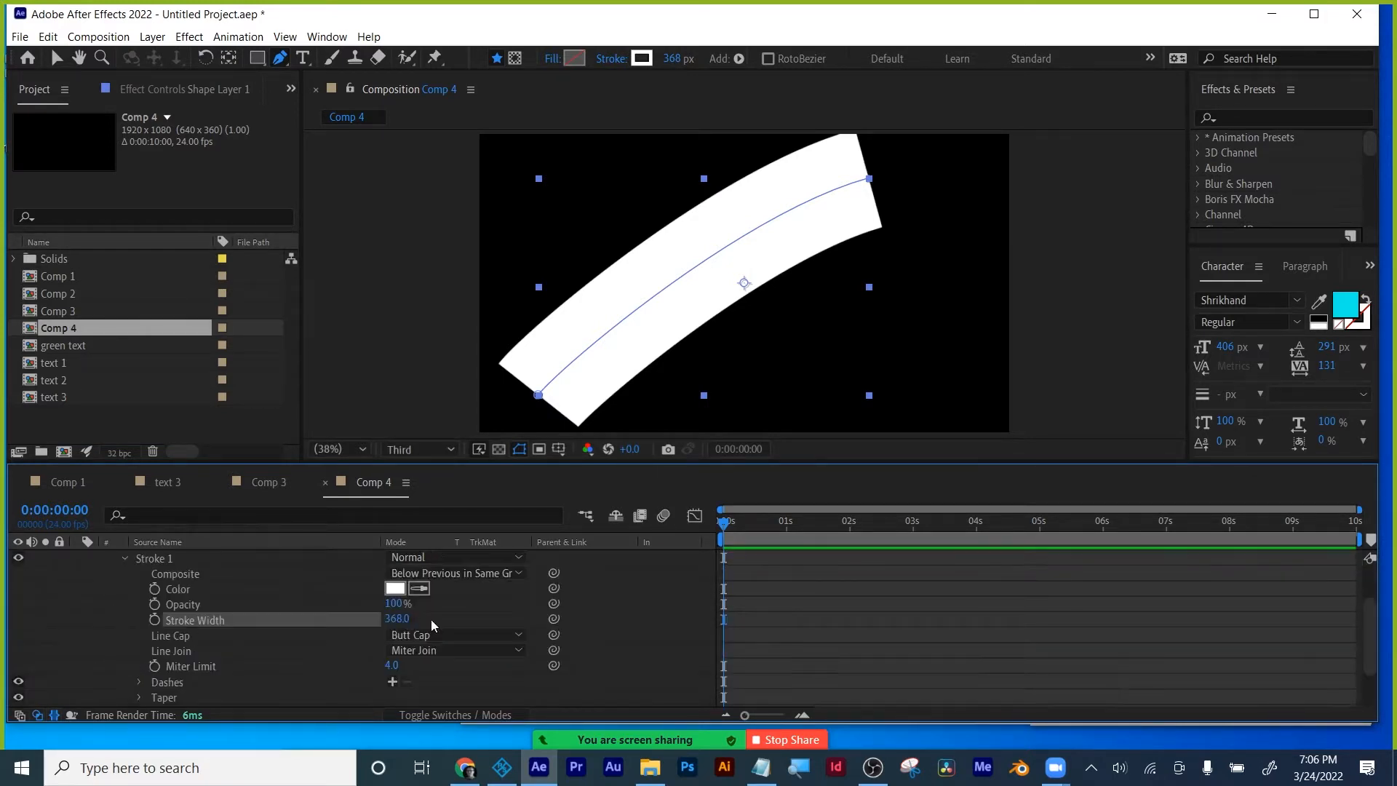
click(444, 635)
click(452, 666)
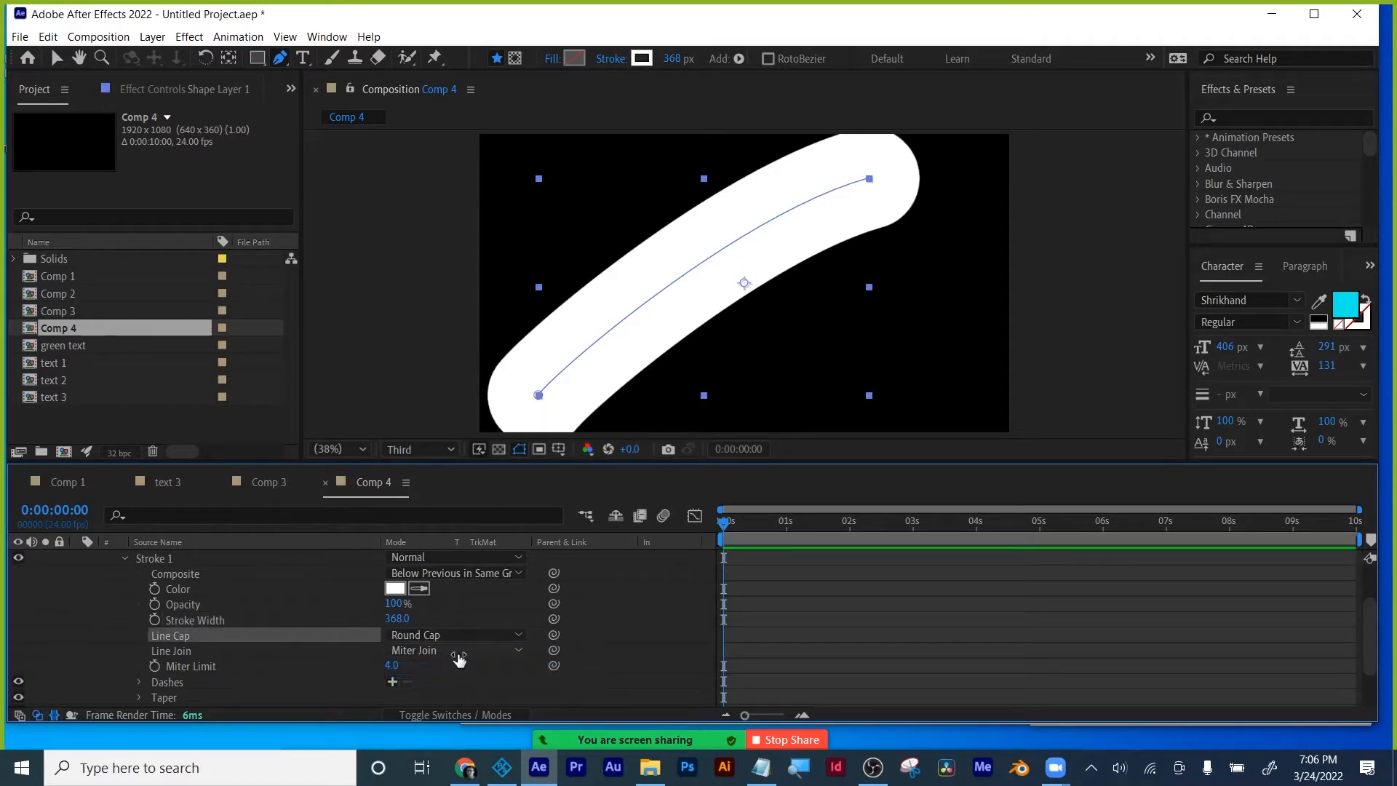
click(458, 658)
click(460, 682)
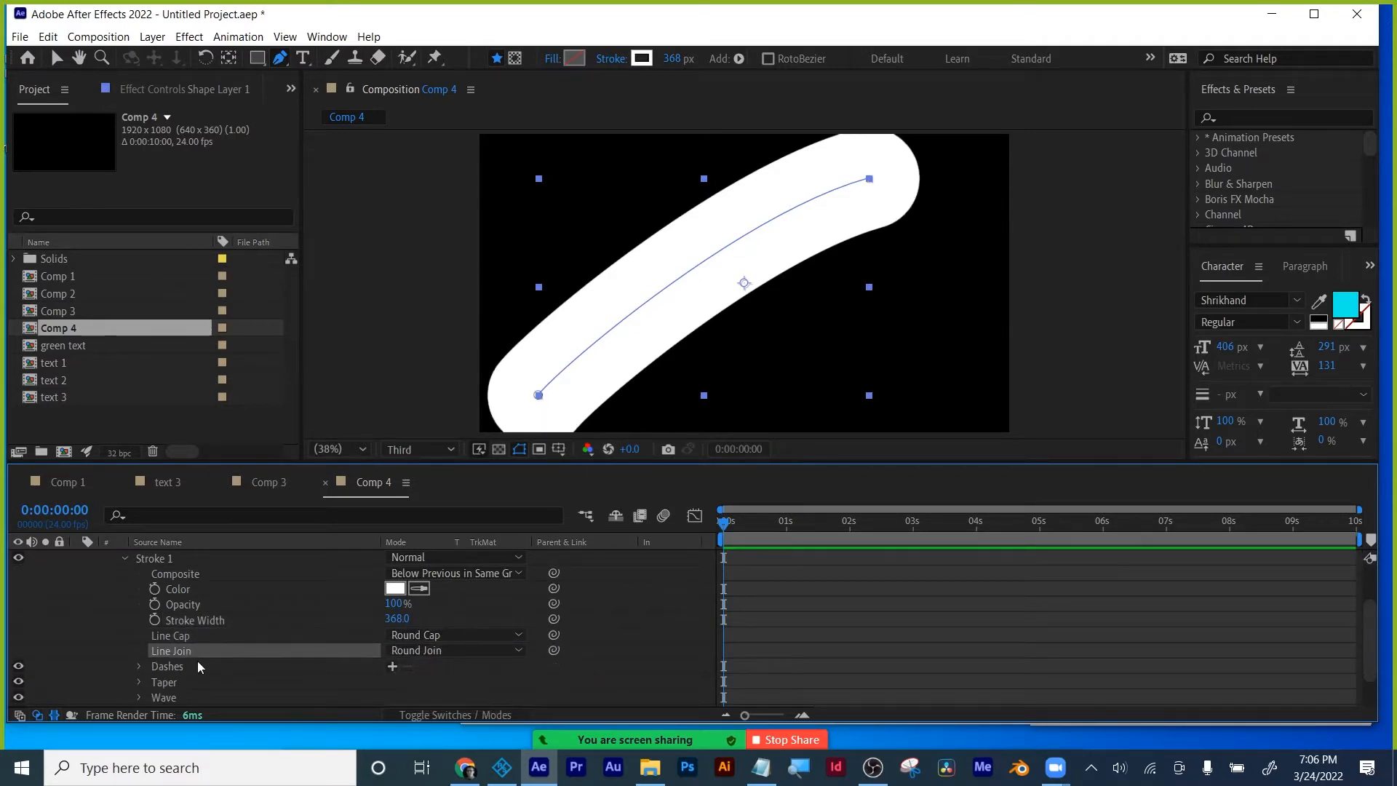
Taper Stroke 1 by setting its Start Length to 100%.
click(138, 681)
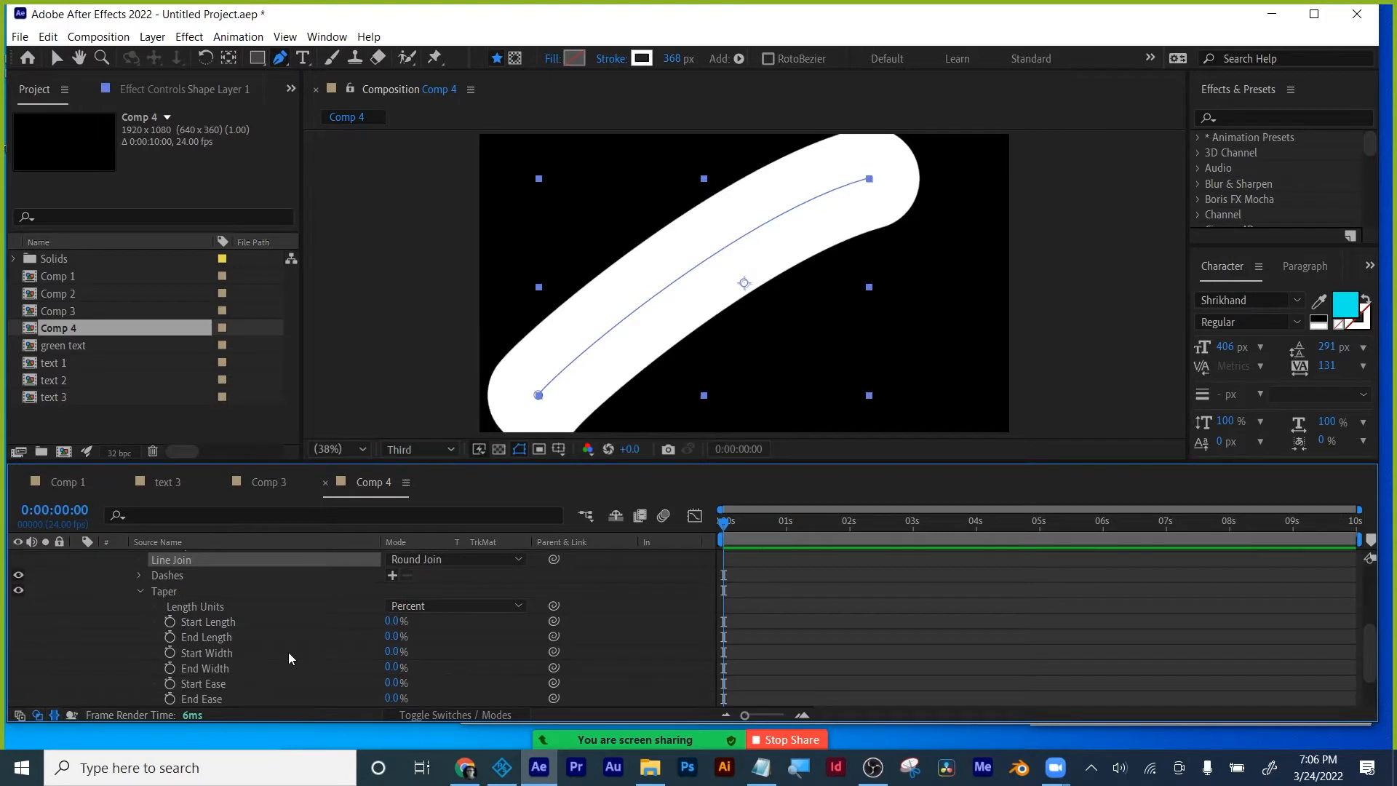
drag(387, 621, 471, 615)
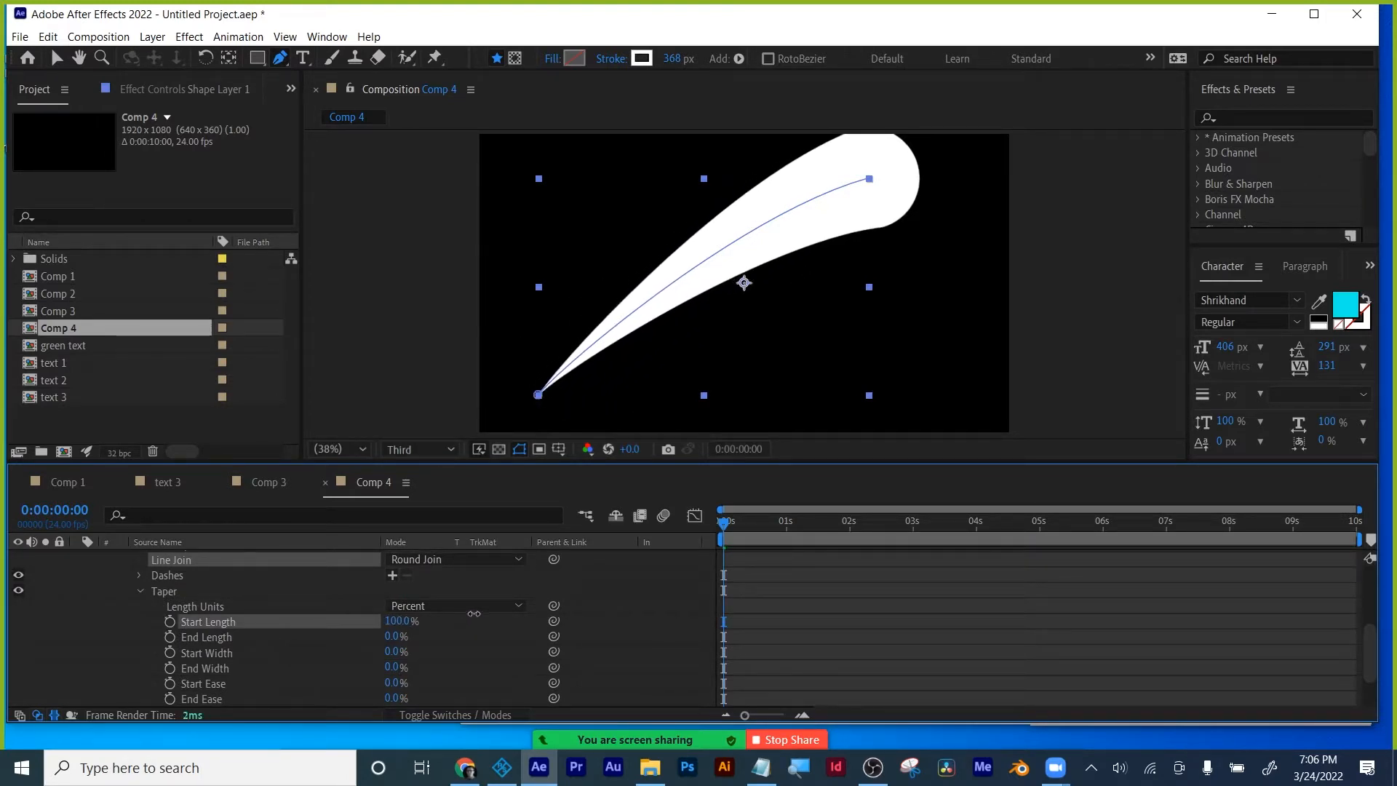
Move the tapered shape slightly down and left so its round end fits inside the composition frame, and deselect it.
click(57, 57)
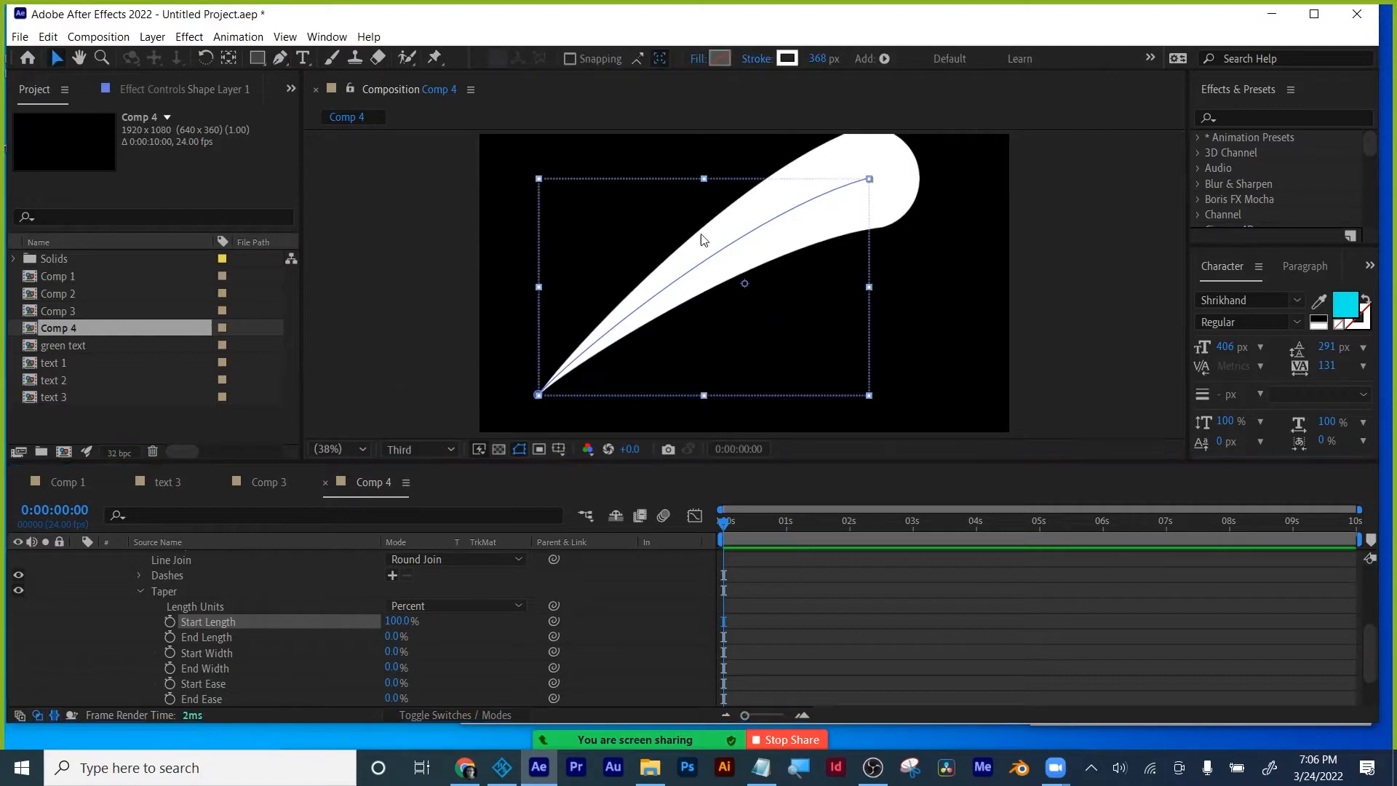
drag(735, 255, 719, 275)
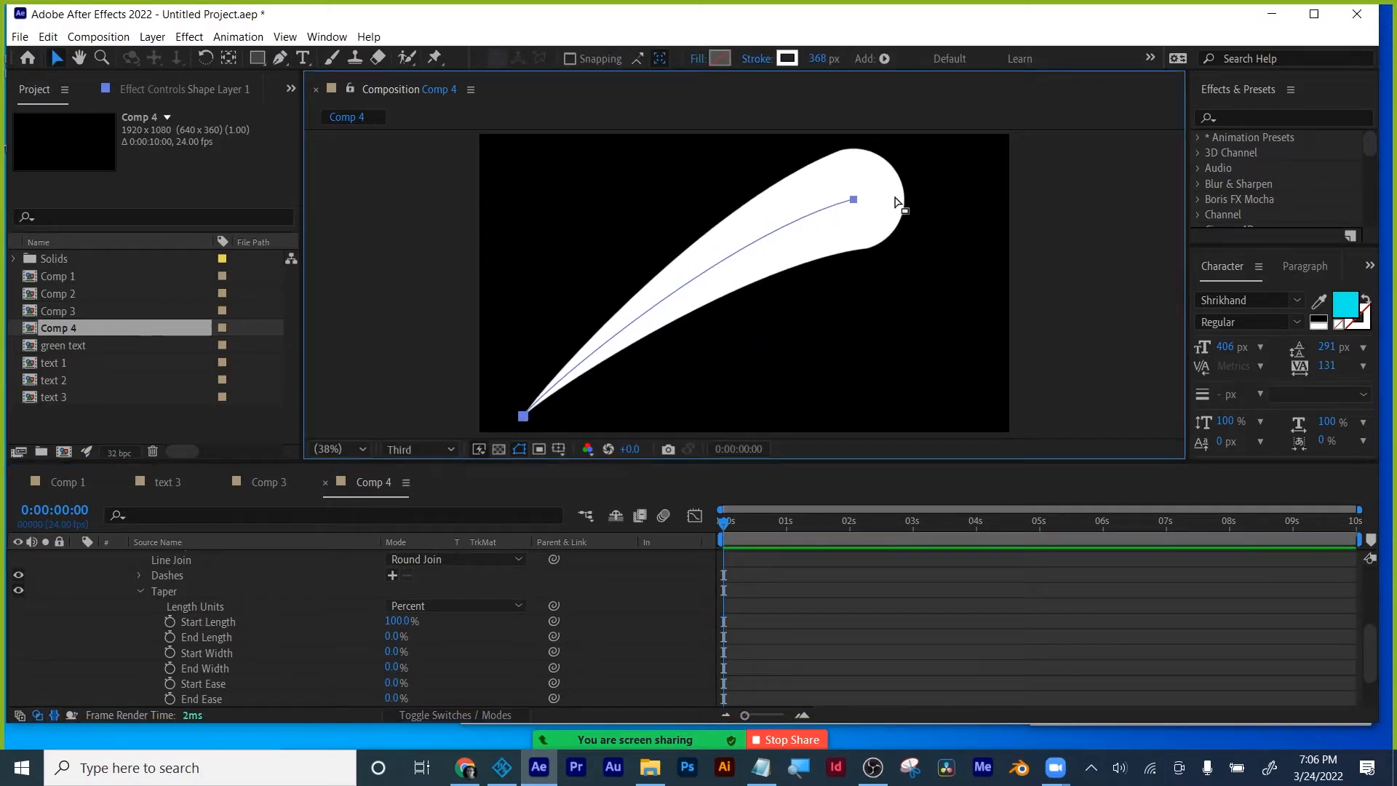
click(806, 597)
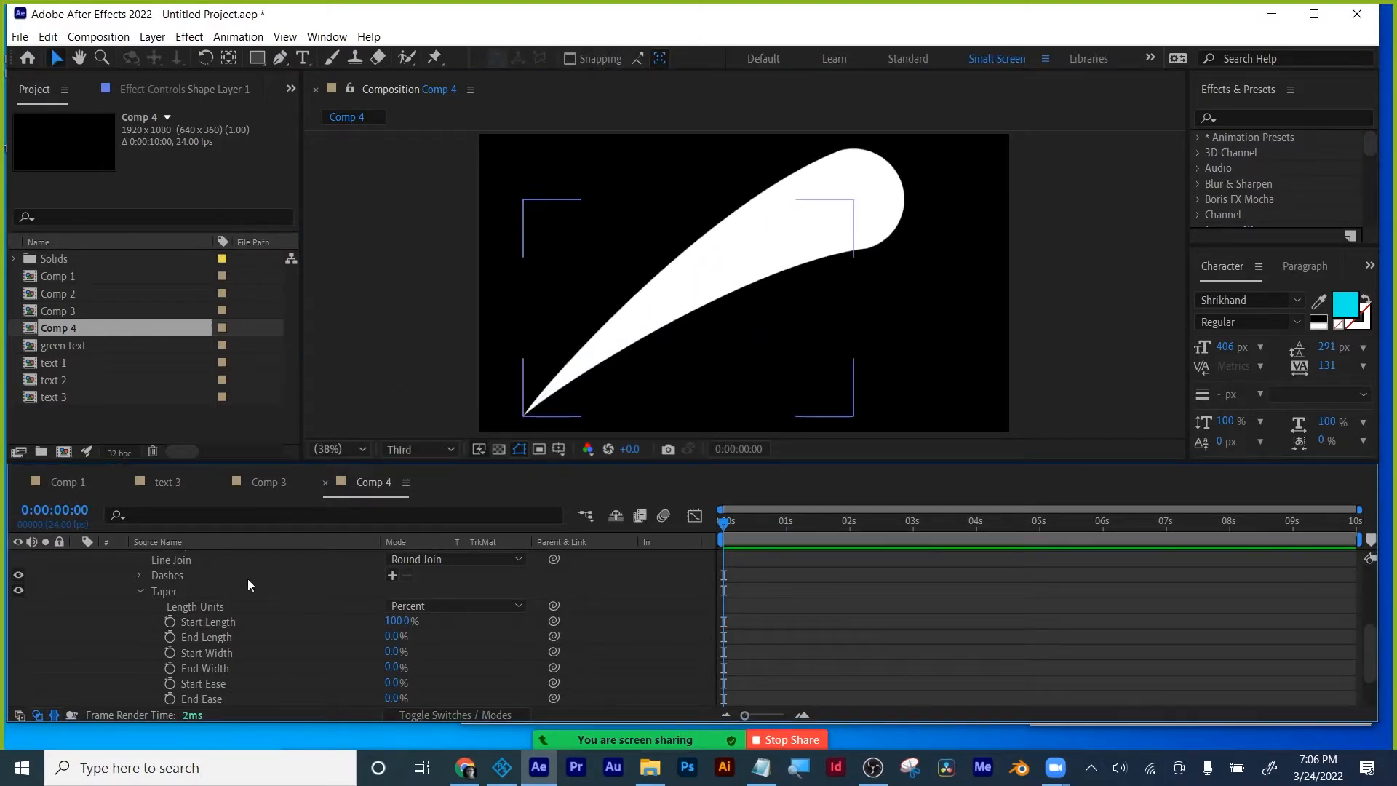
Add a Trim Paths operator to the contents of Shape Layer 1.
click(139, 591)
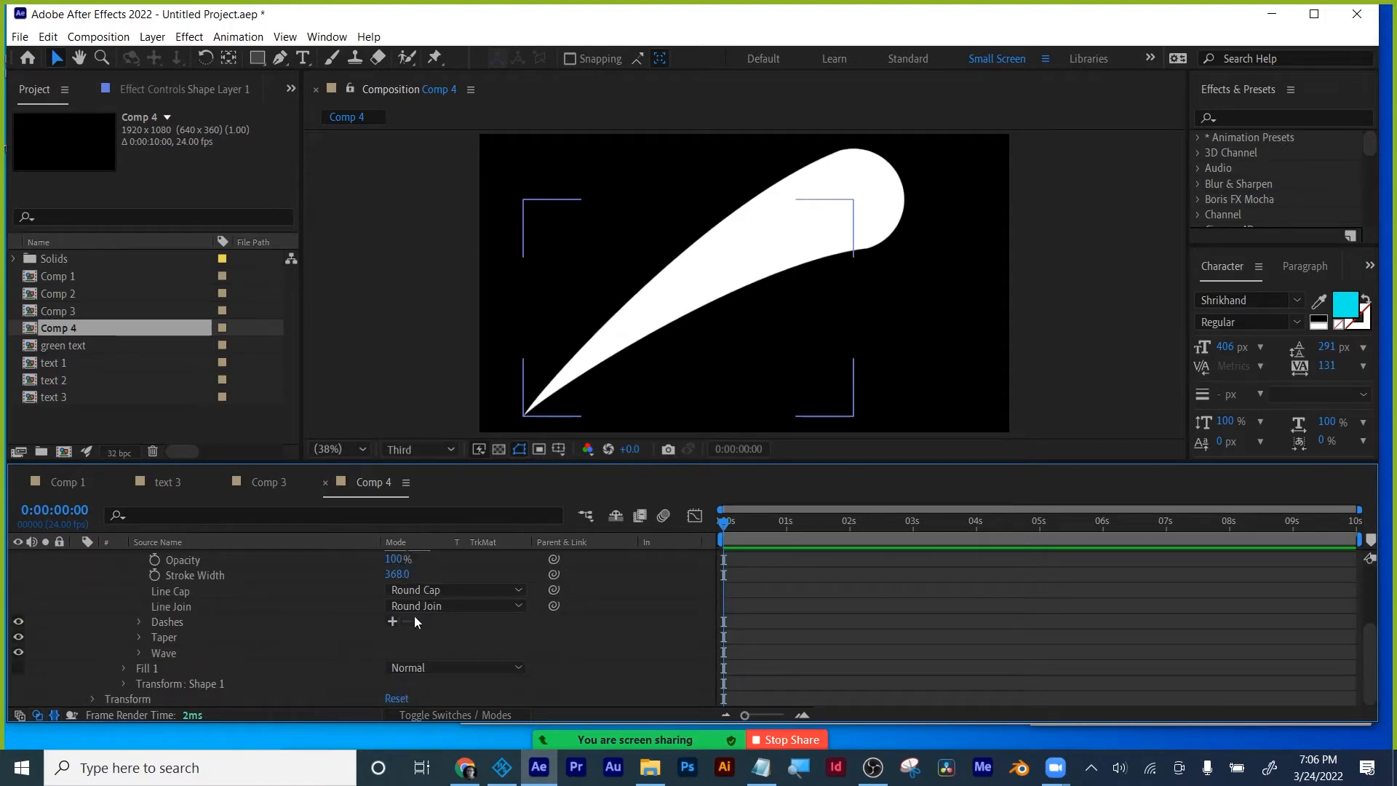
scroll(315, 643, up, 3)
scroll(316, 643, down, 1)
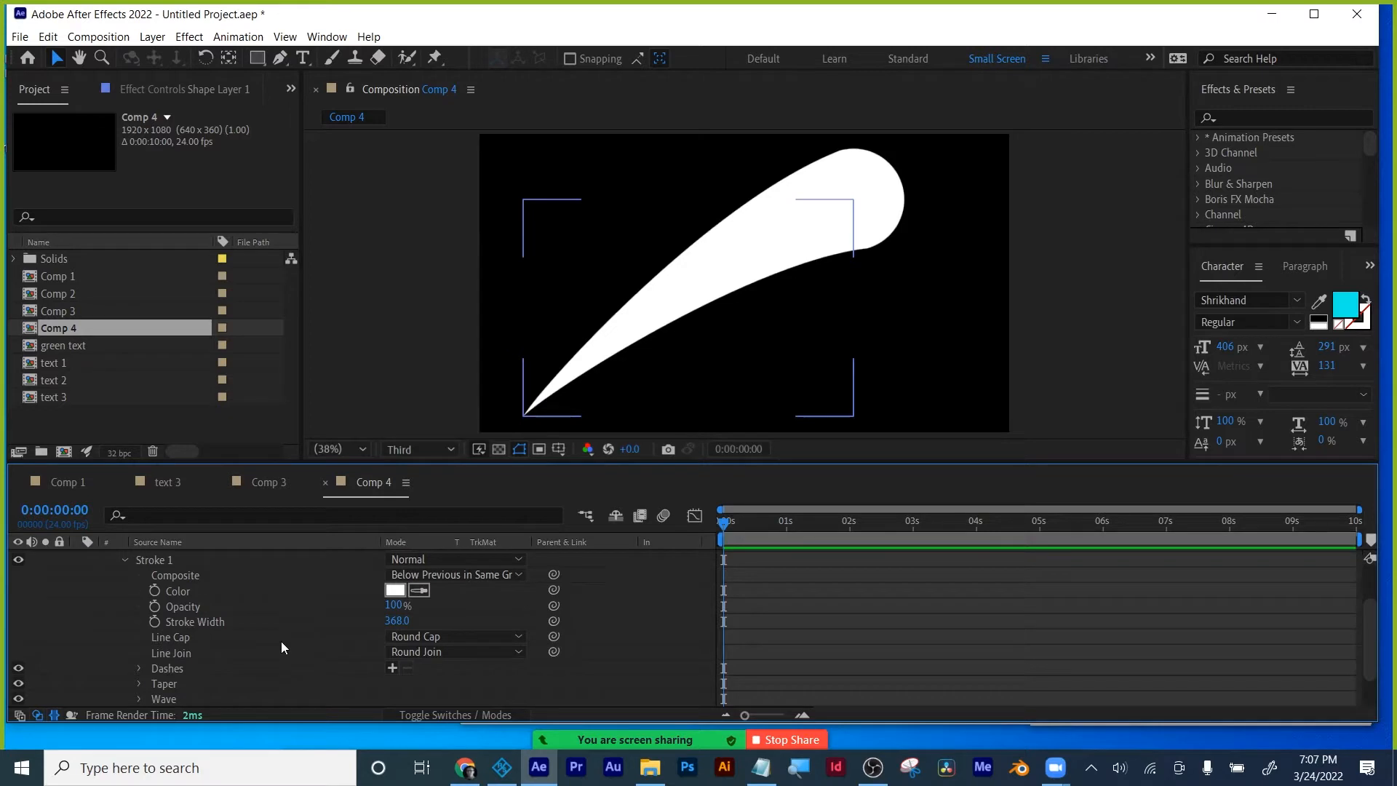
scroll(280, 641, up, 2)
click(524, 574)
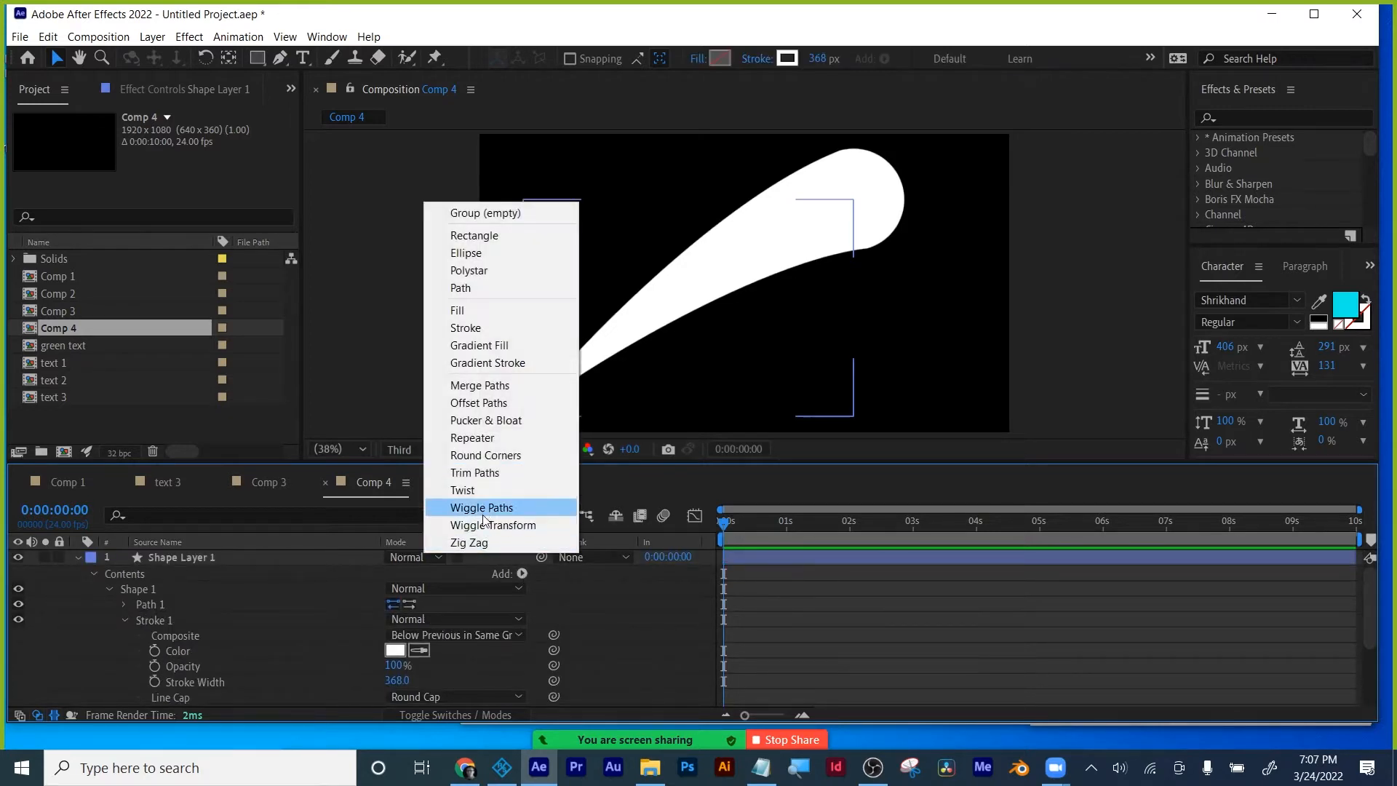
click(480, 472)
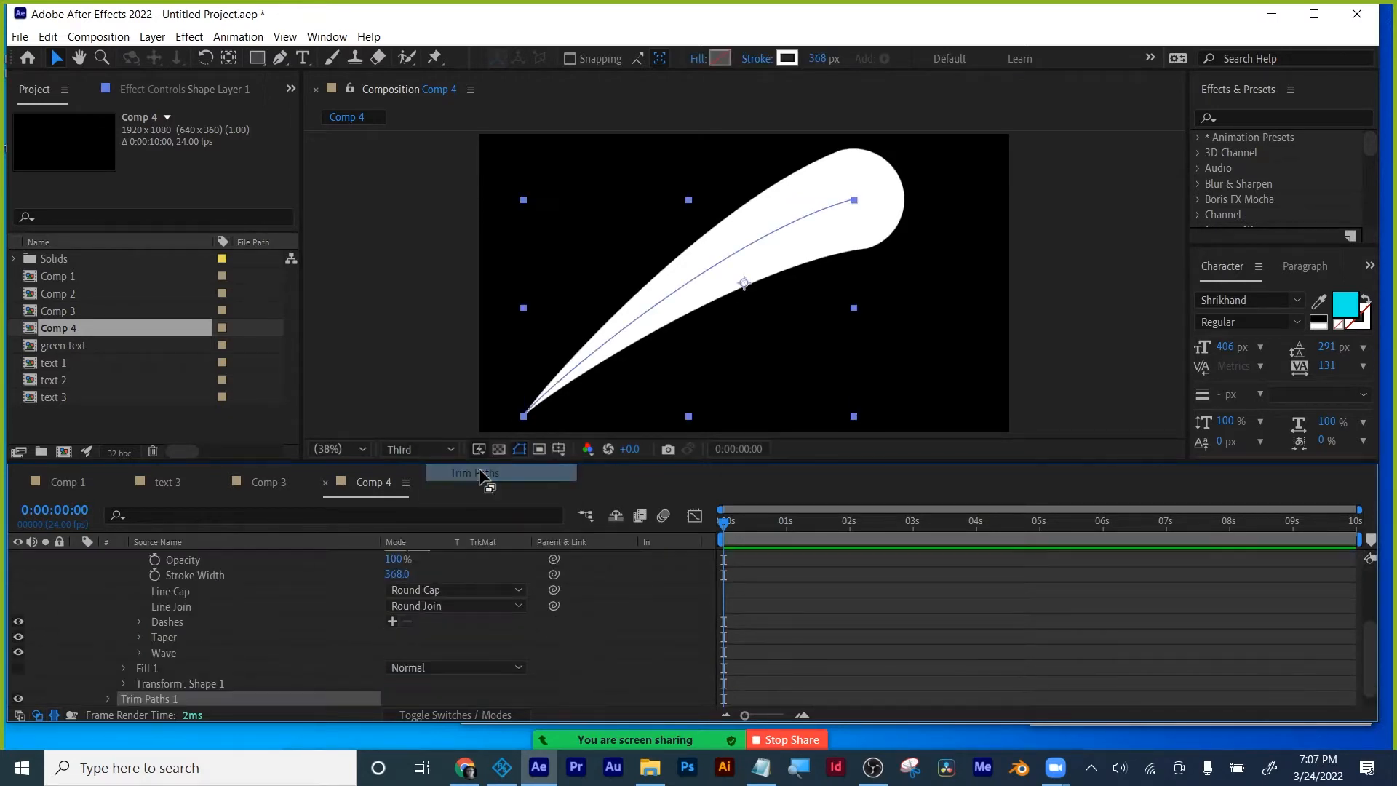
Keyframe the End of Trim Paths 1 at 0% on frame 0 and 100% on frame 15.
click(107, 698)
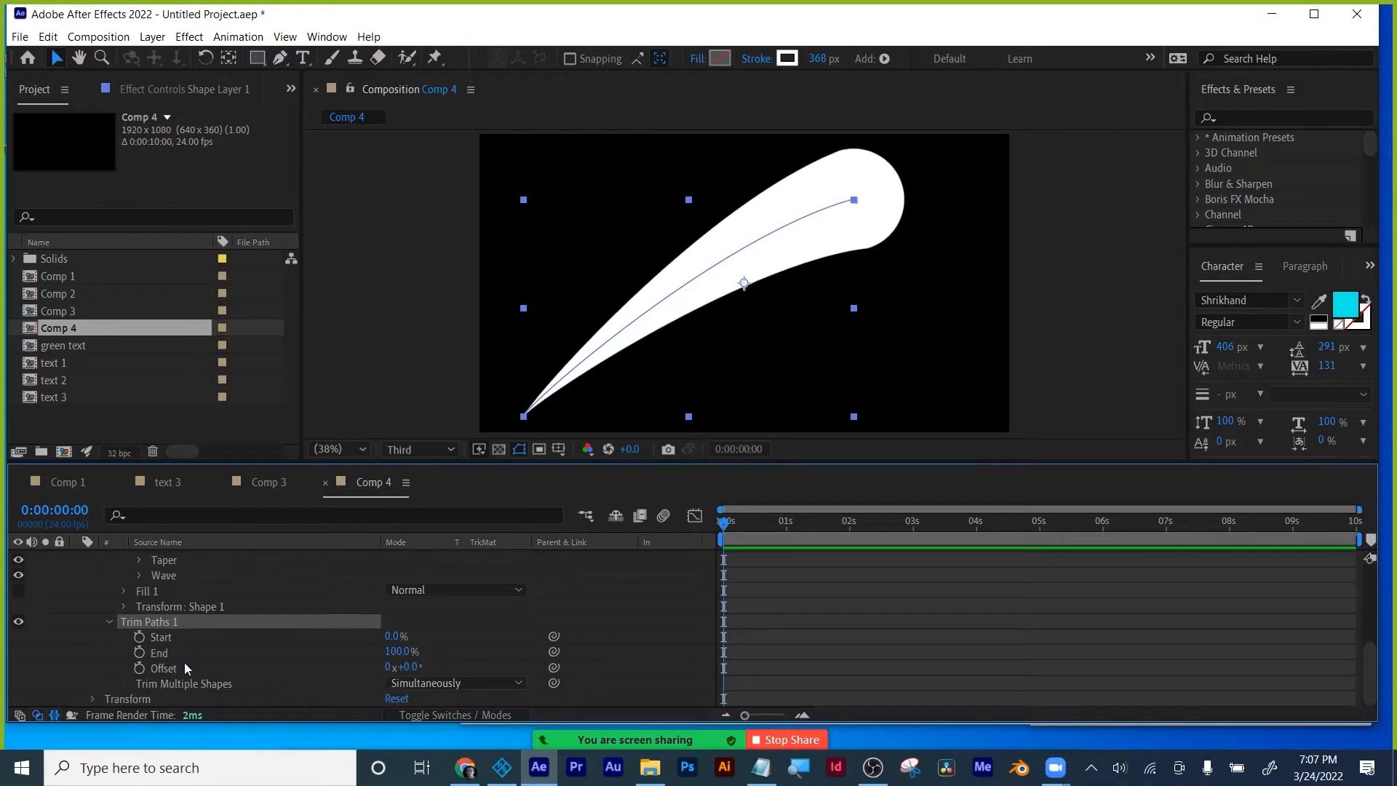
click(139, 652)
drag(716, 518, 766, 525)
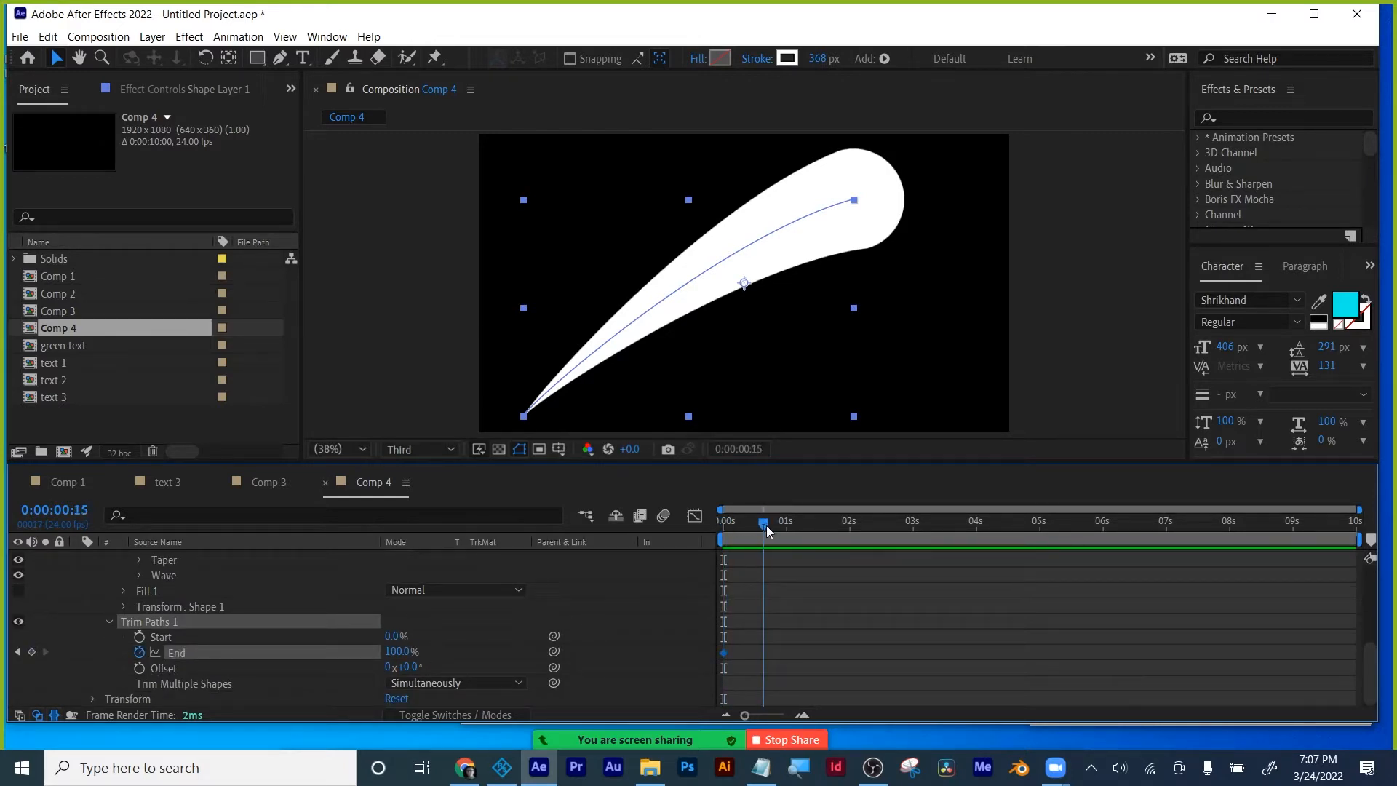
click(19, 653)
click(724, 654)
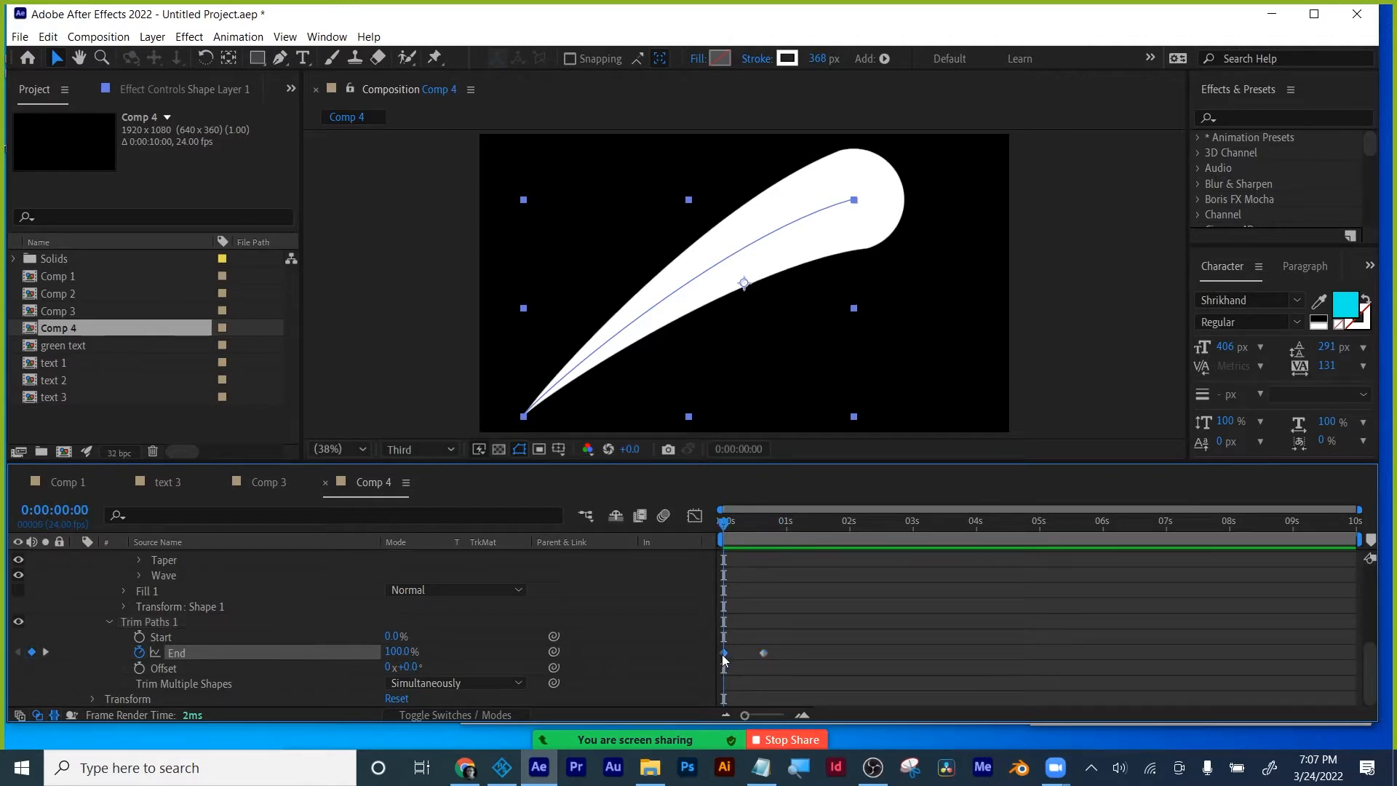
click(396, 651)
text(0)
key(Return)
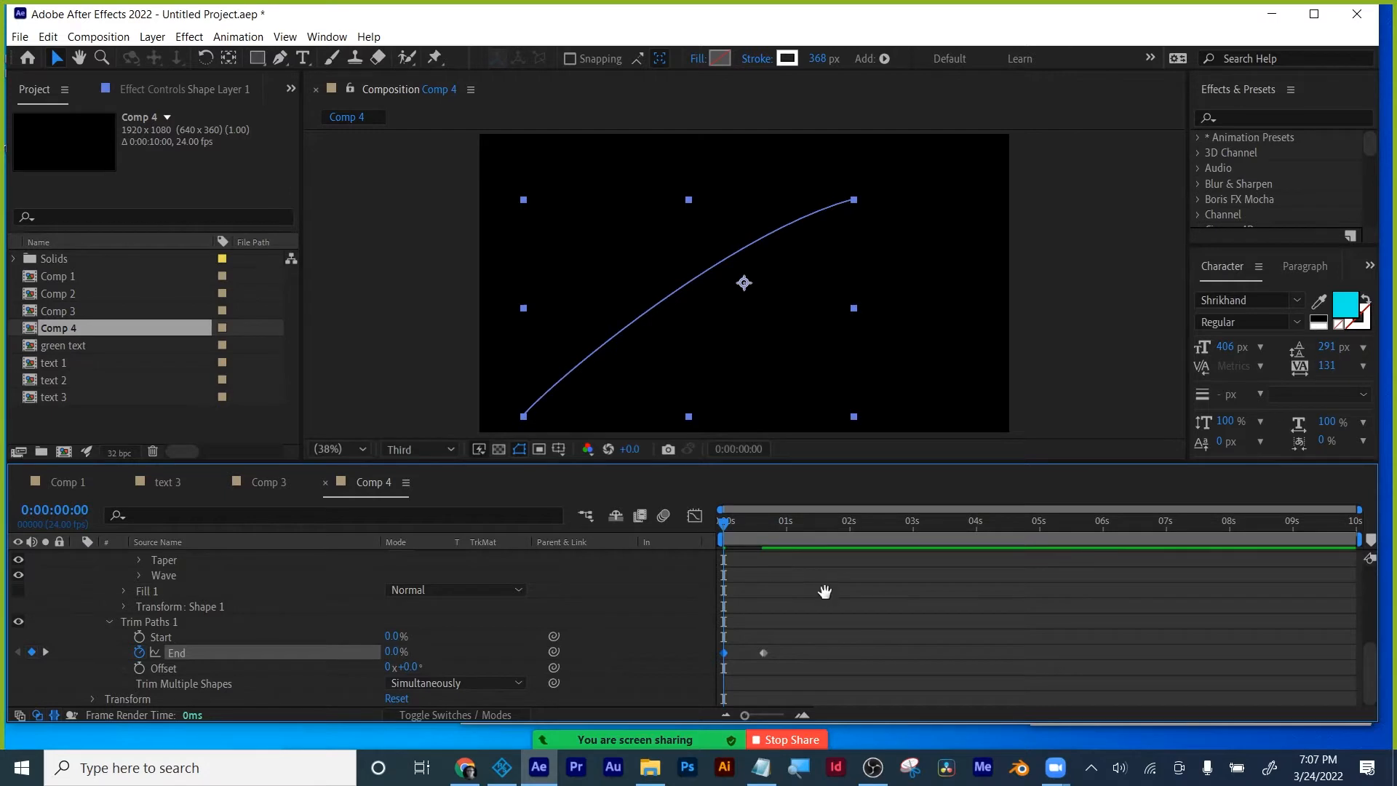
Preview the stroke's draw-on animation from the beginning of the composition several times.
key(space)
key(space)
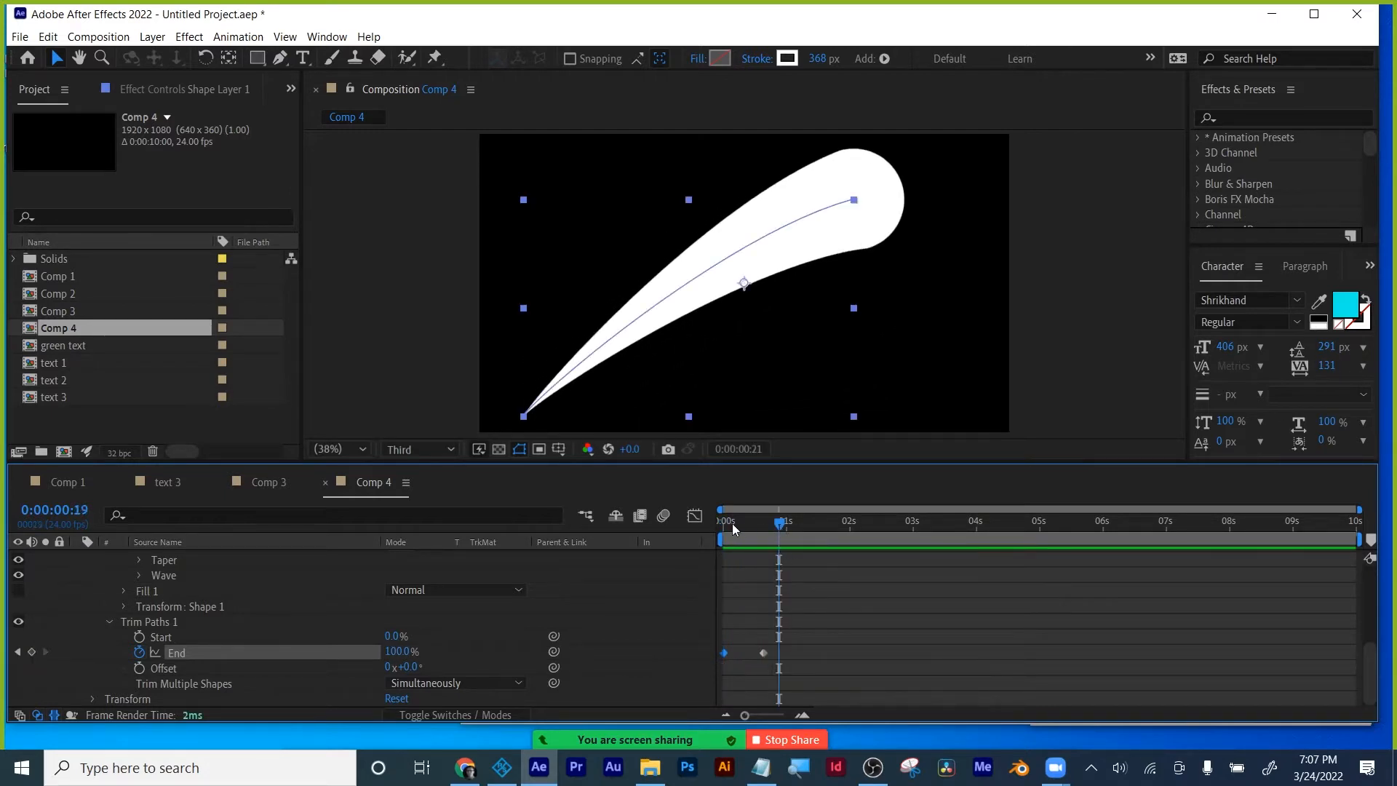
key(Home)
key(space)
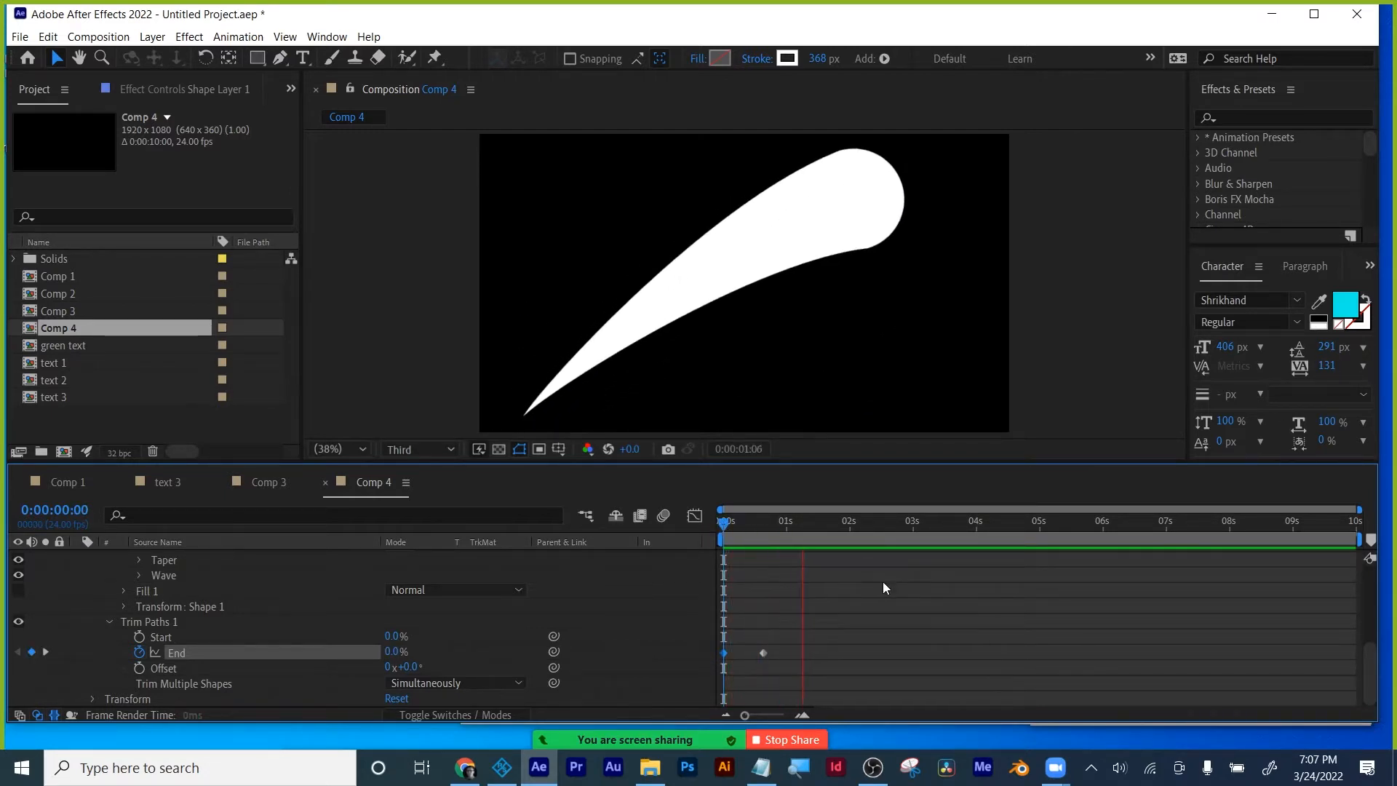
key(space)
drag(811, 531, 711, 527)
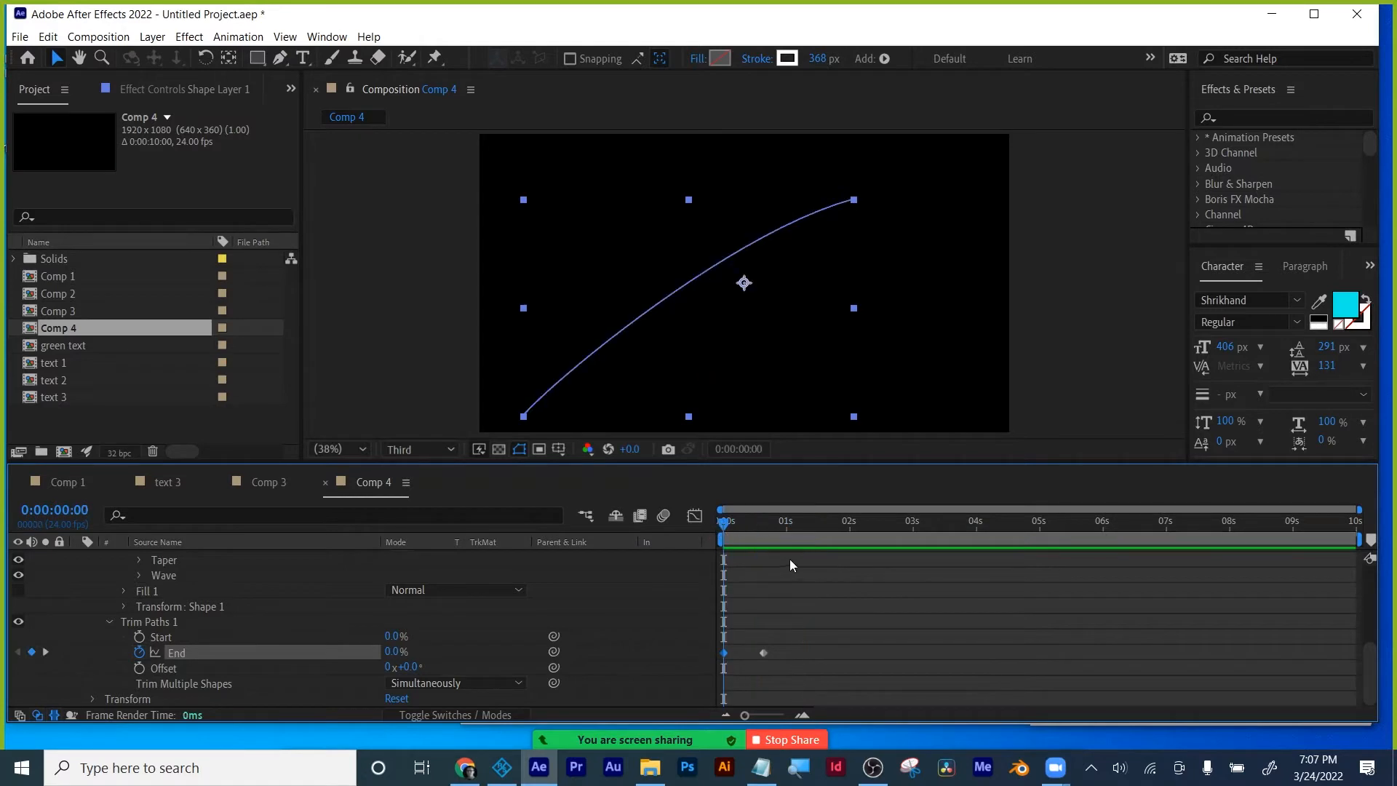
key(space)
key(space)
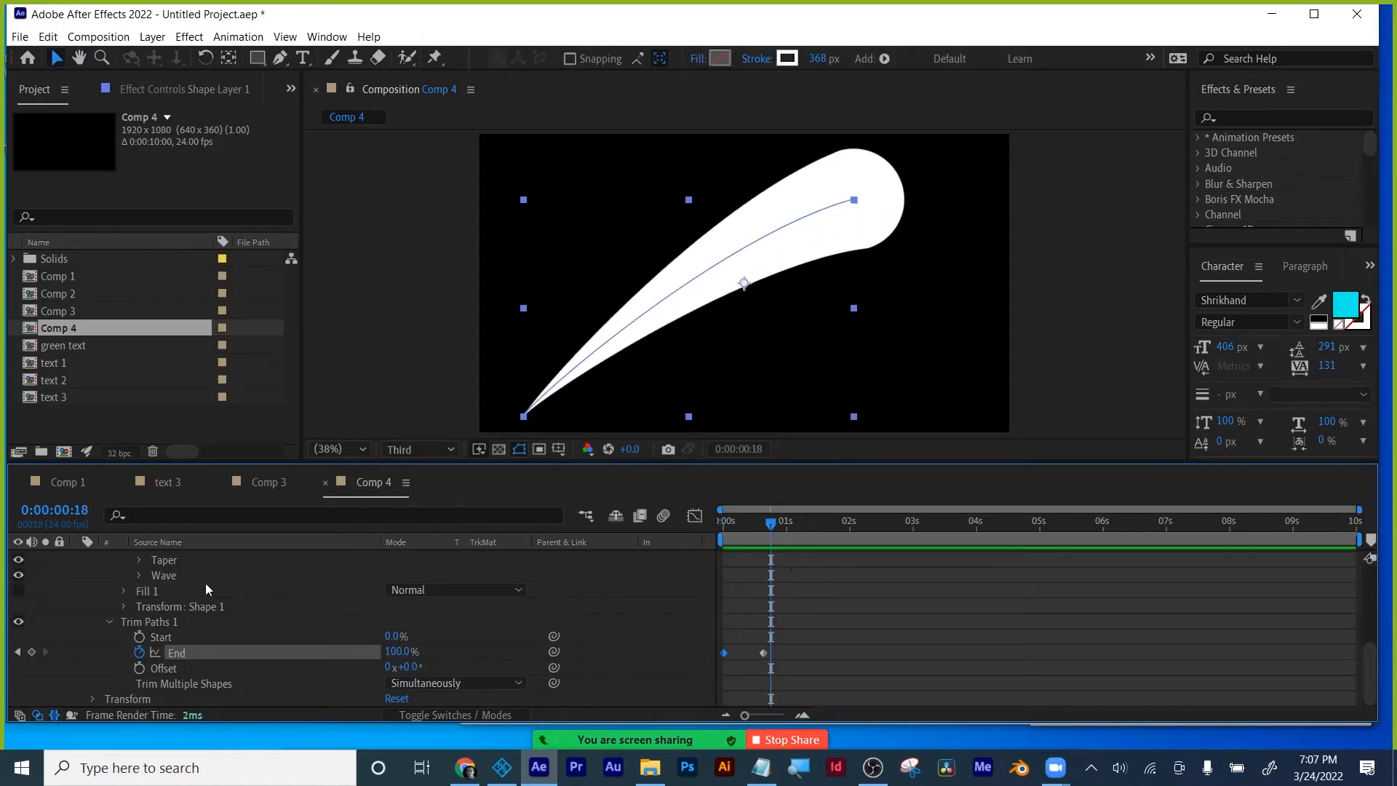
Add a Wiggle Paths operator to Shape Layer 1 and preview the animation.
scroll(182, 611, up, 5)
click(77, 557)
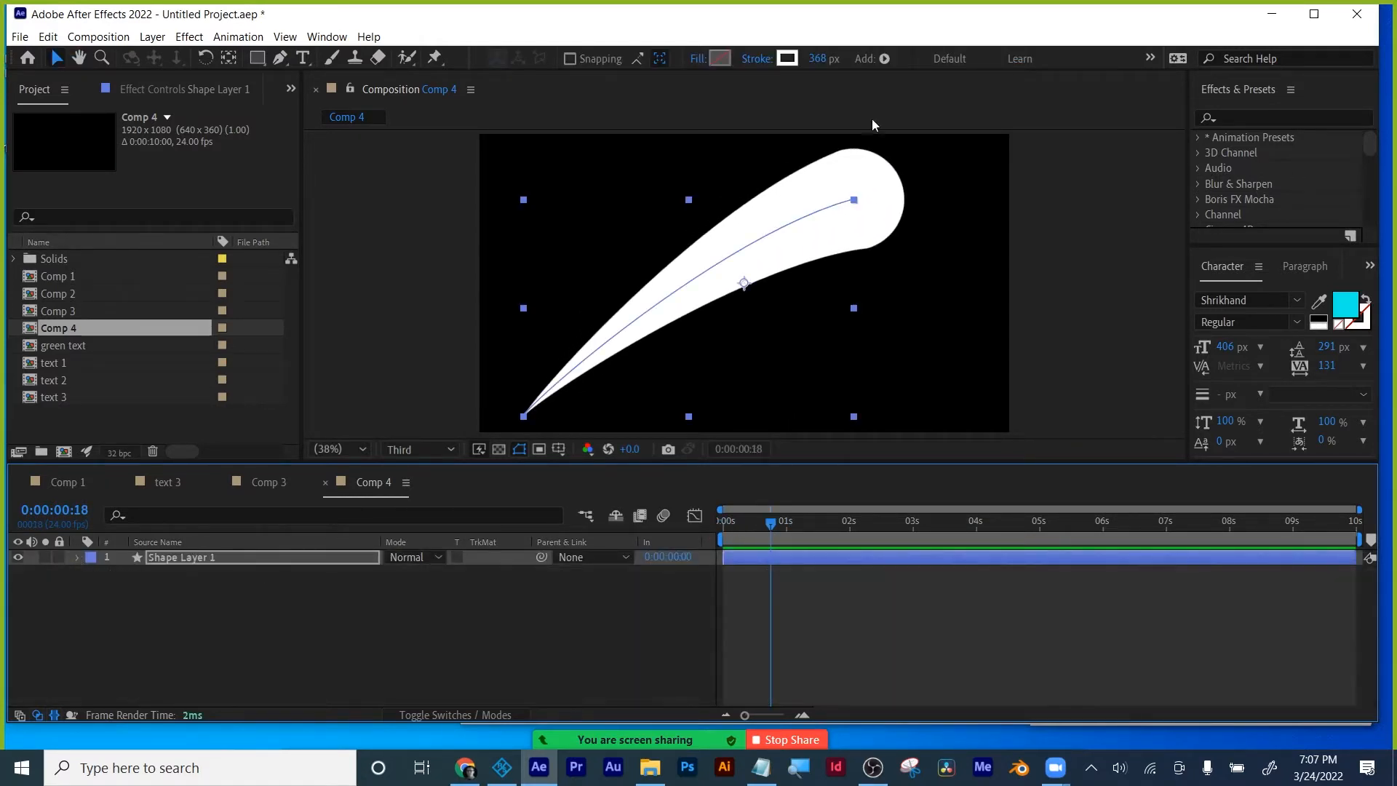
click(885, 58)
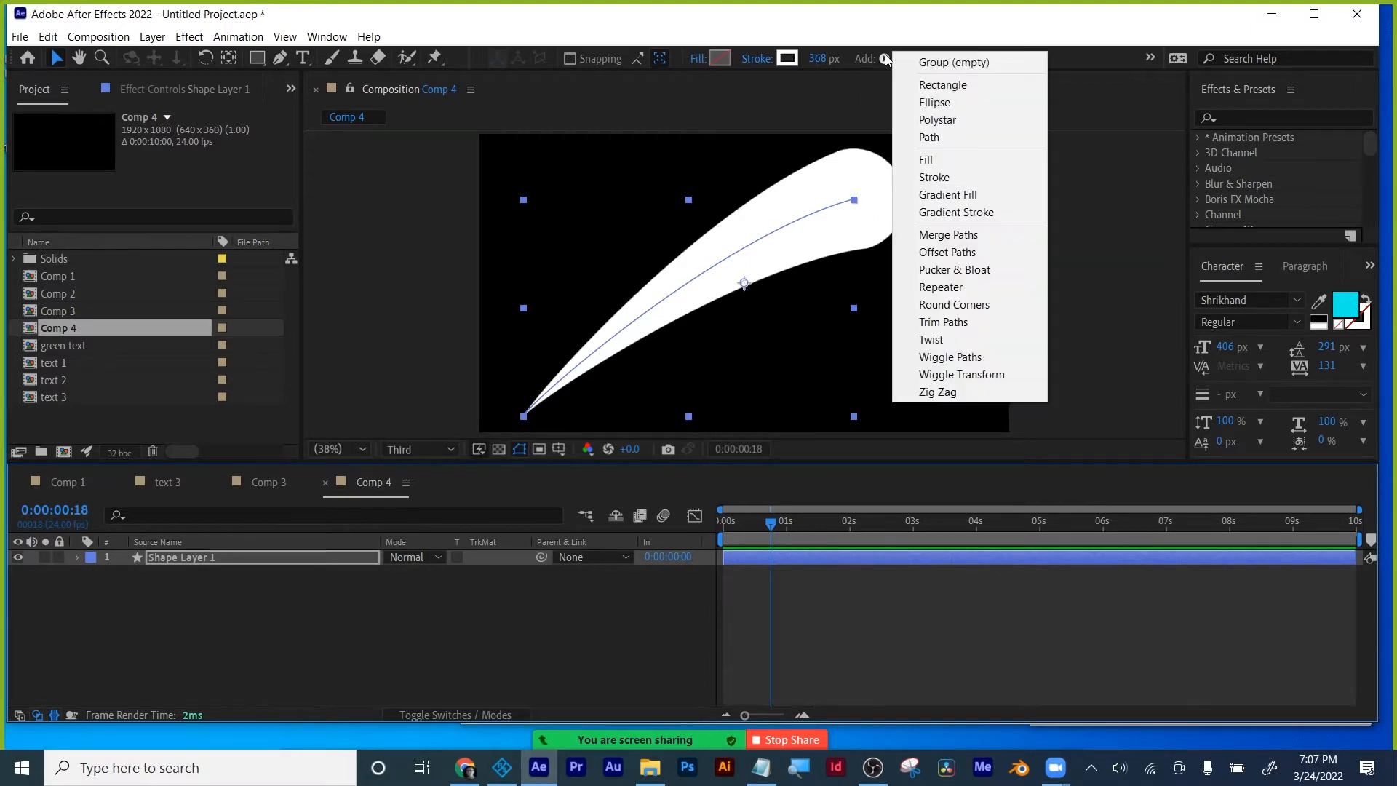
click(955, 355)
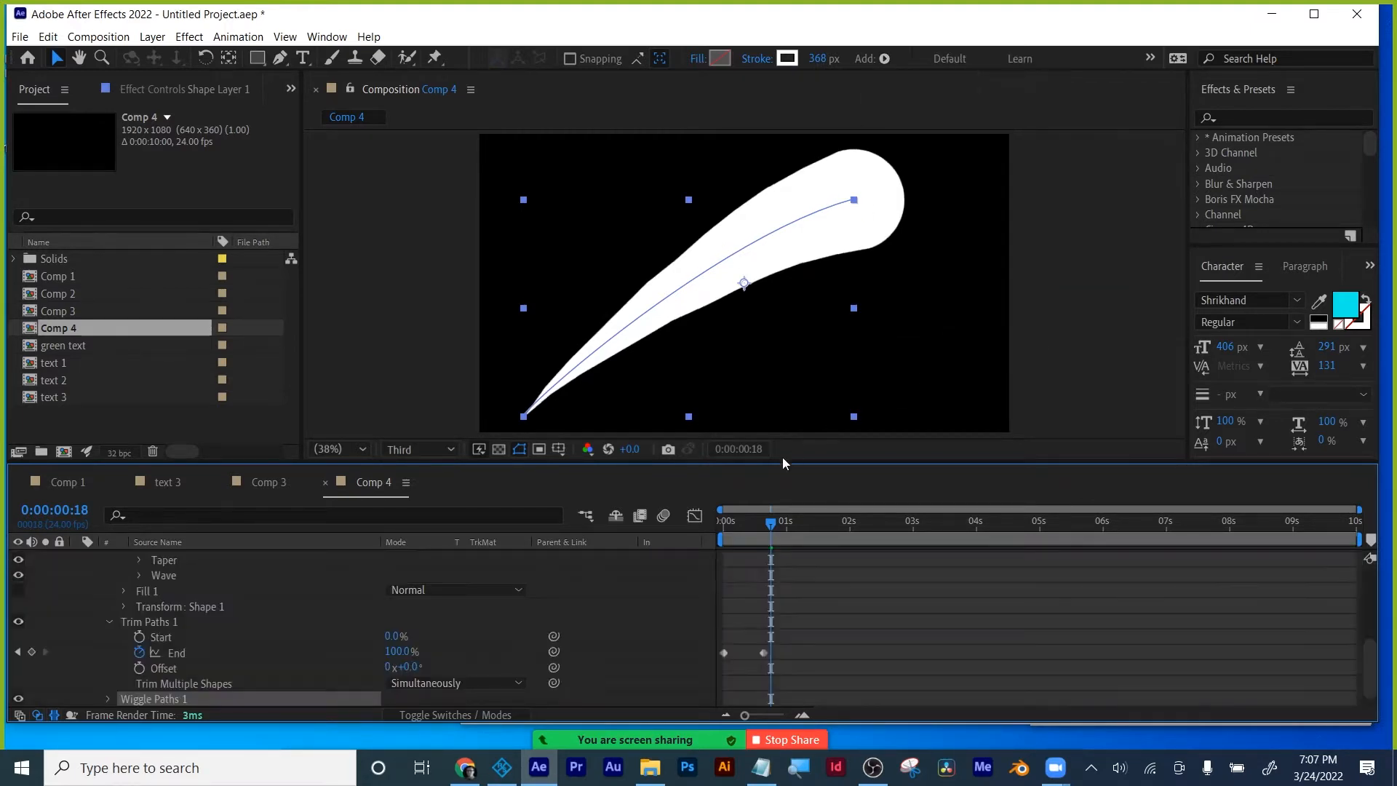
key(space)
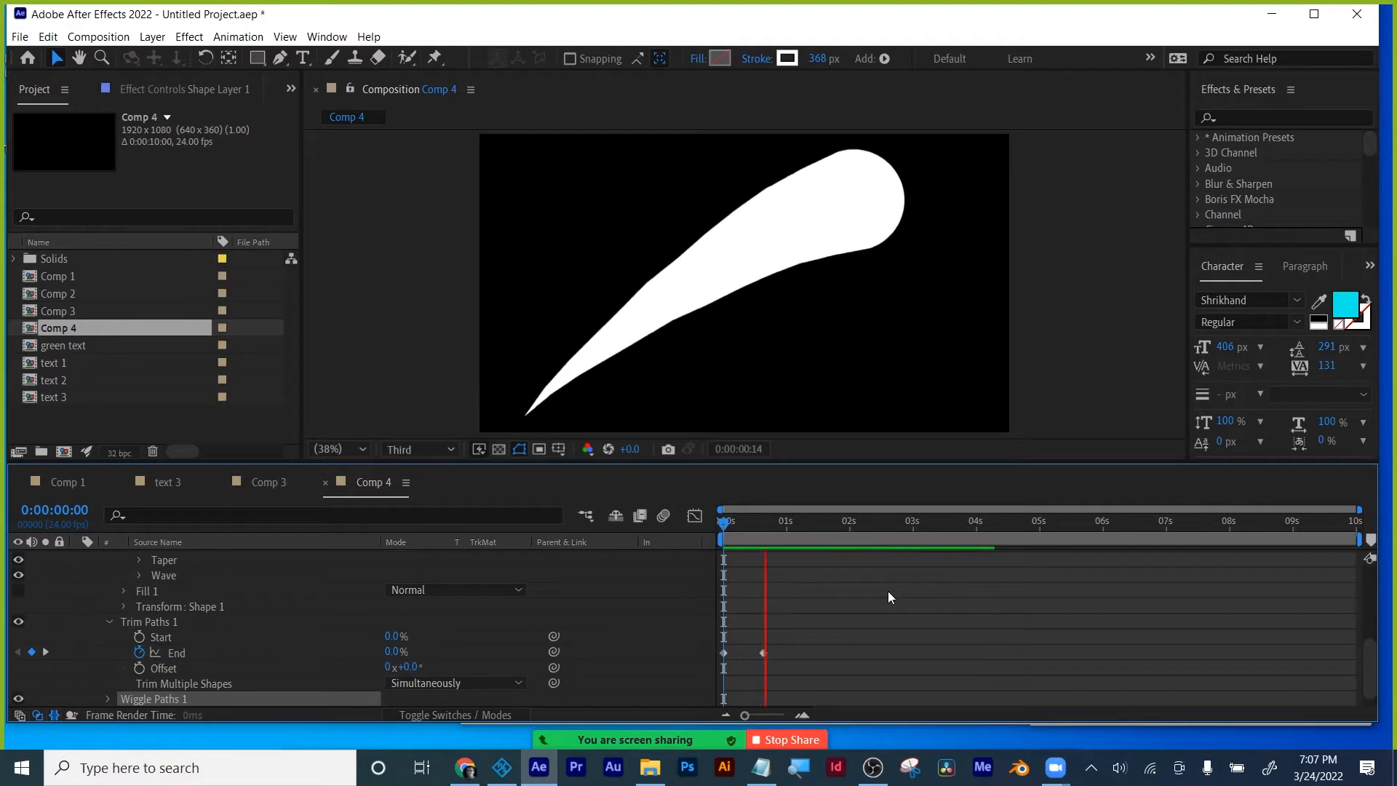
key(space)
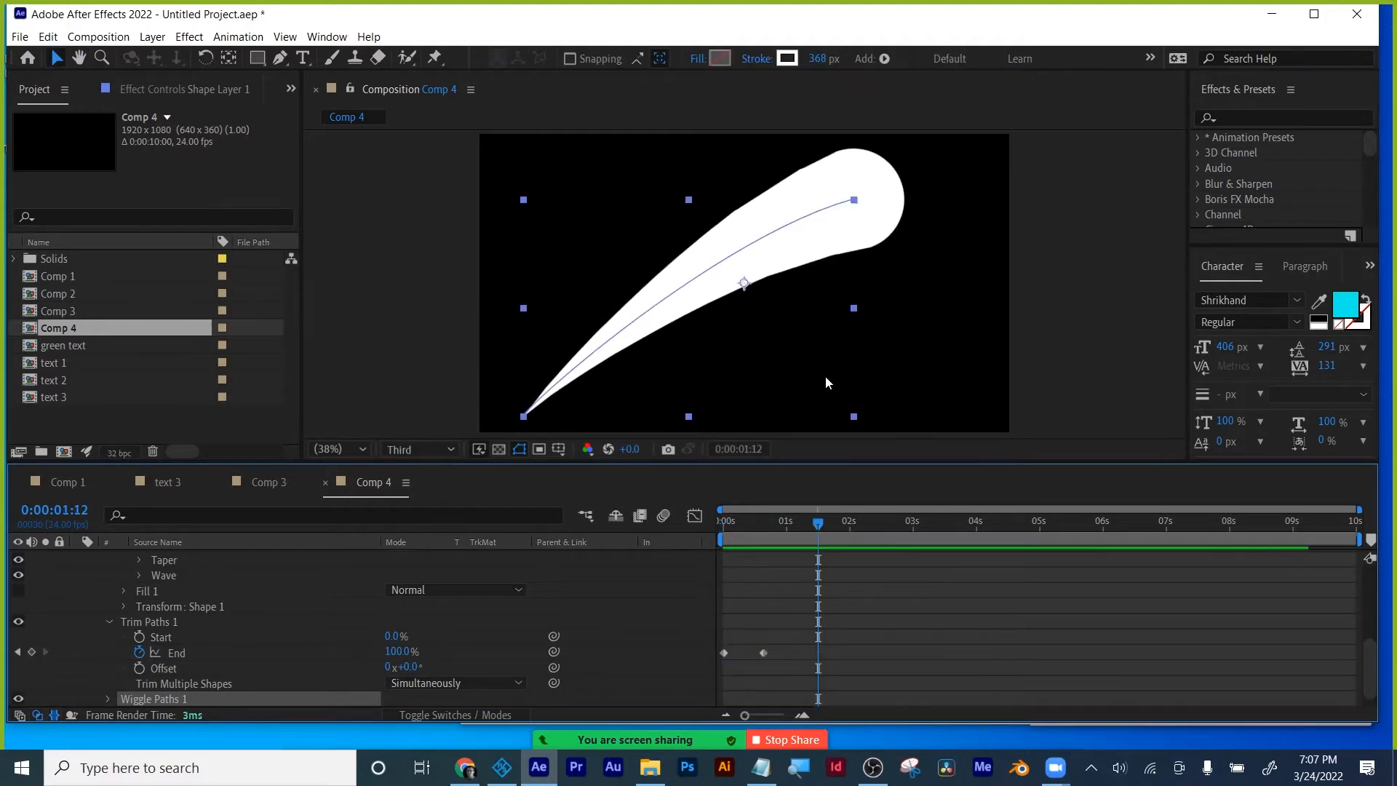
Add a Twist operator to Shape Layer 1 and preview the twisted stroke's animation.
click(884, 58)
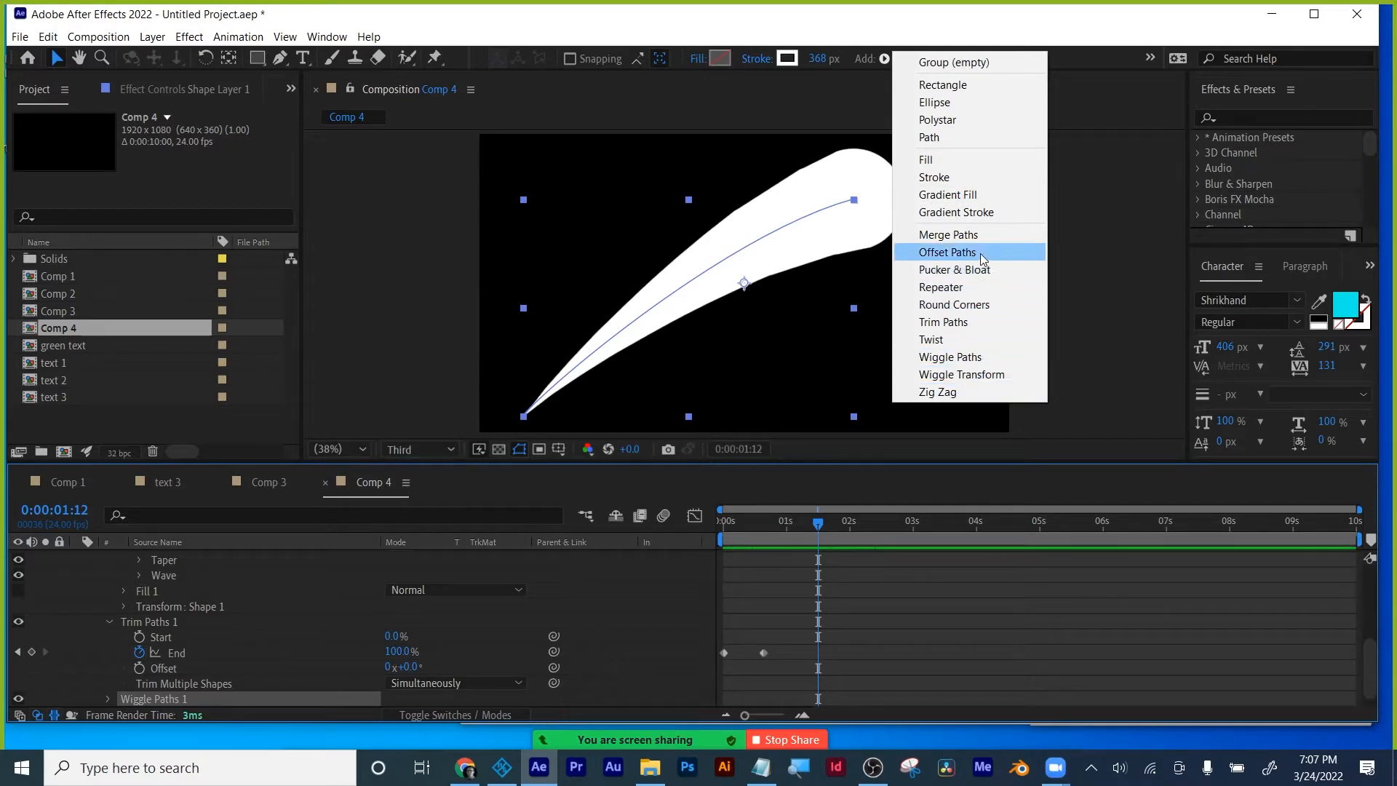
click(978, 346)
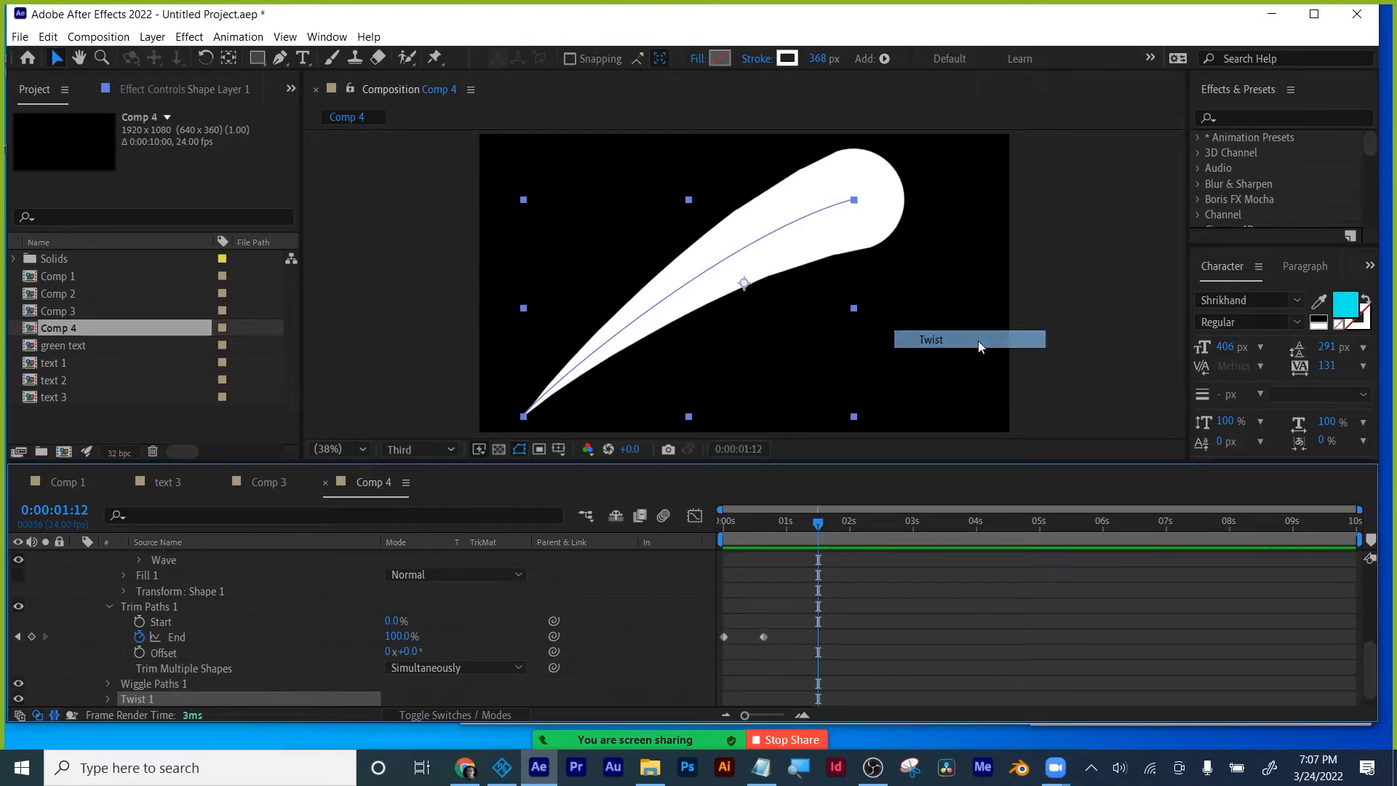
drag(810, 536, 759, 530)
key(space)
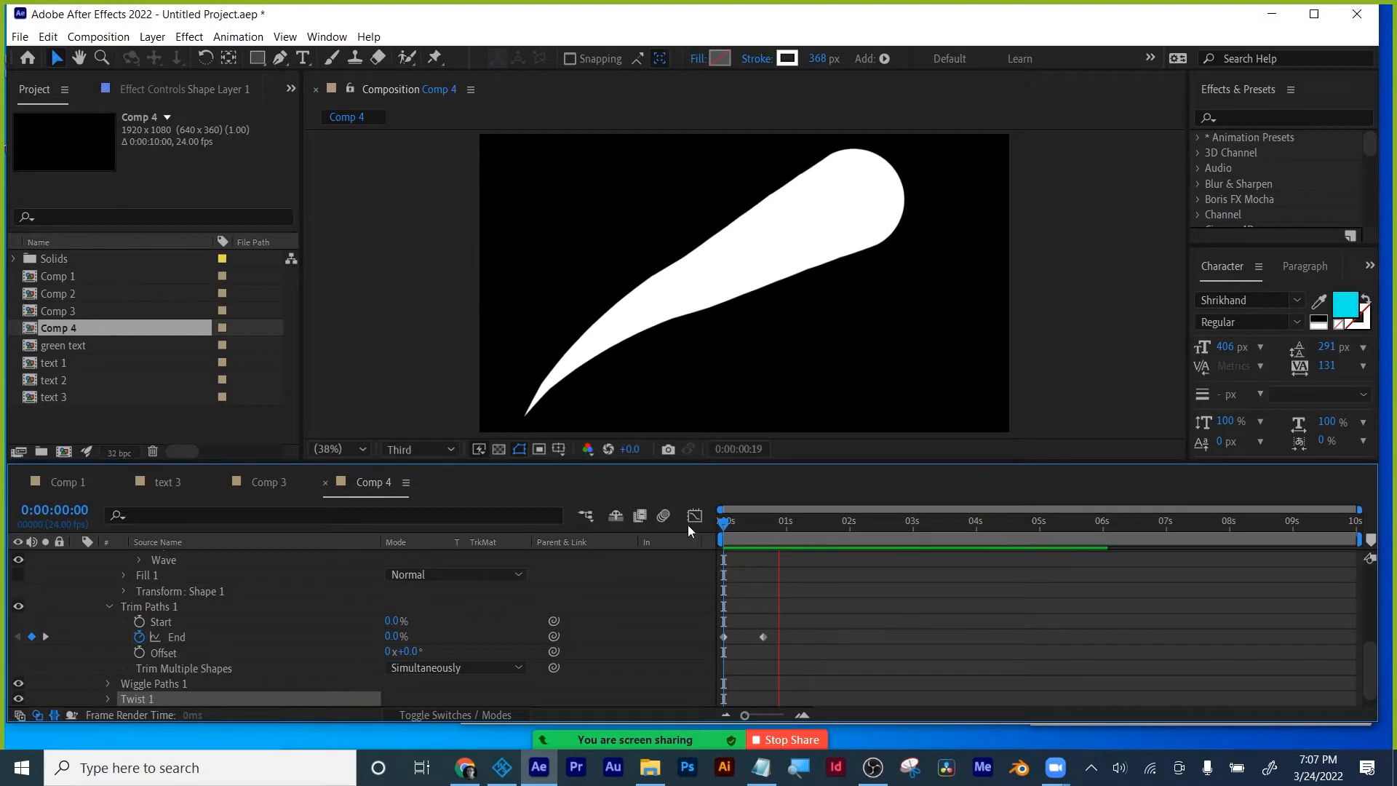
drag(713, 521, 766, 522)
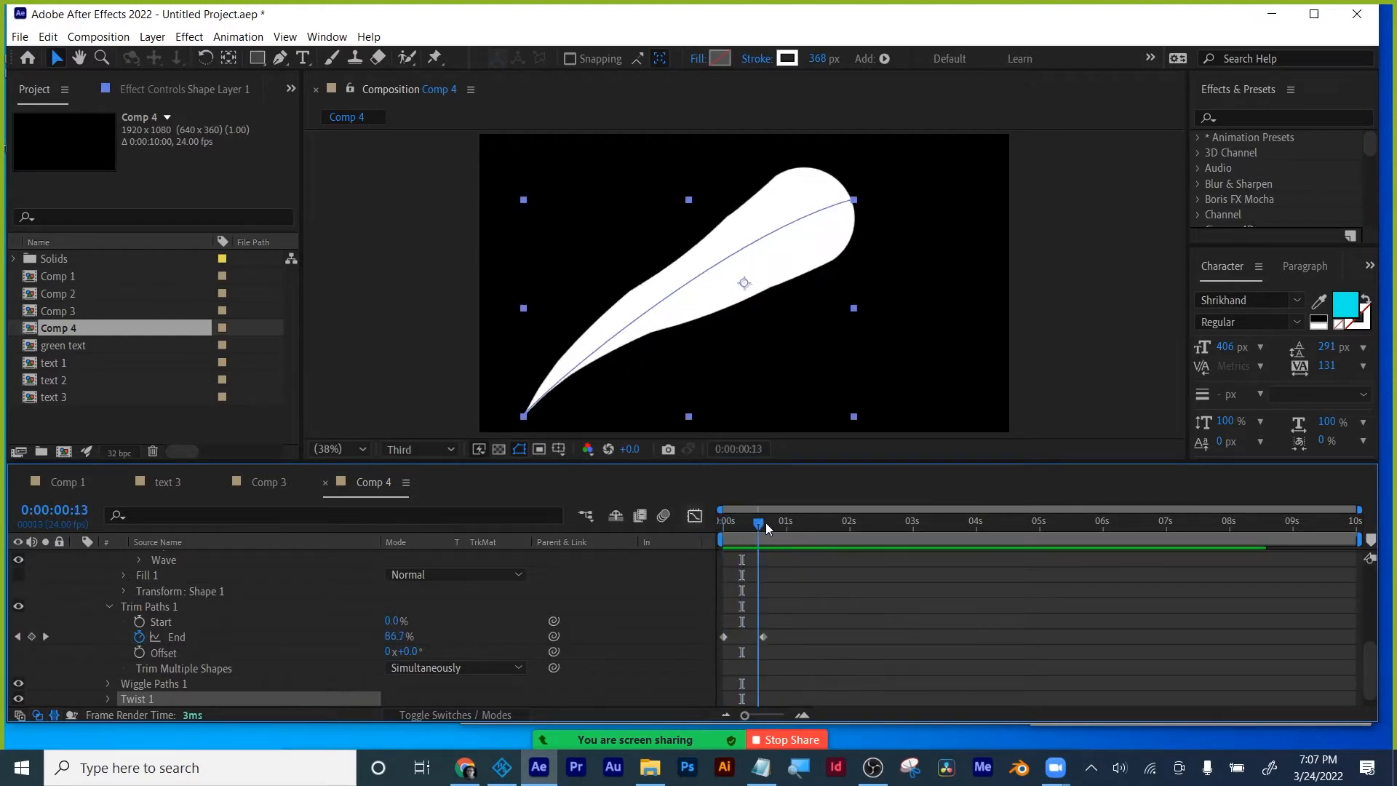
Try other center and angle values for Twist 1 and undo those changes.
scroll(203, 648, down, 1)
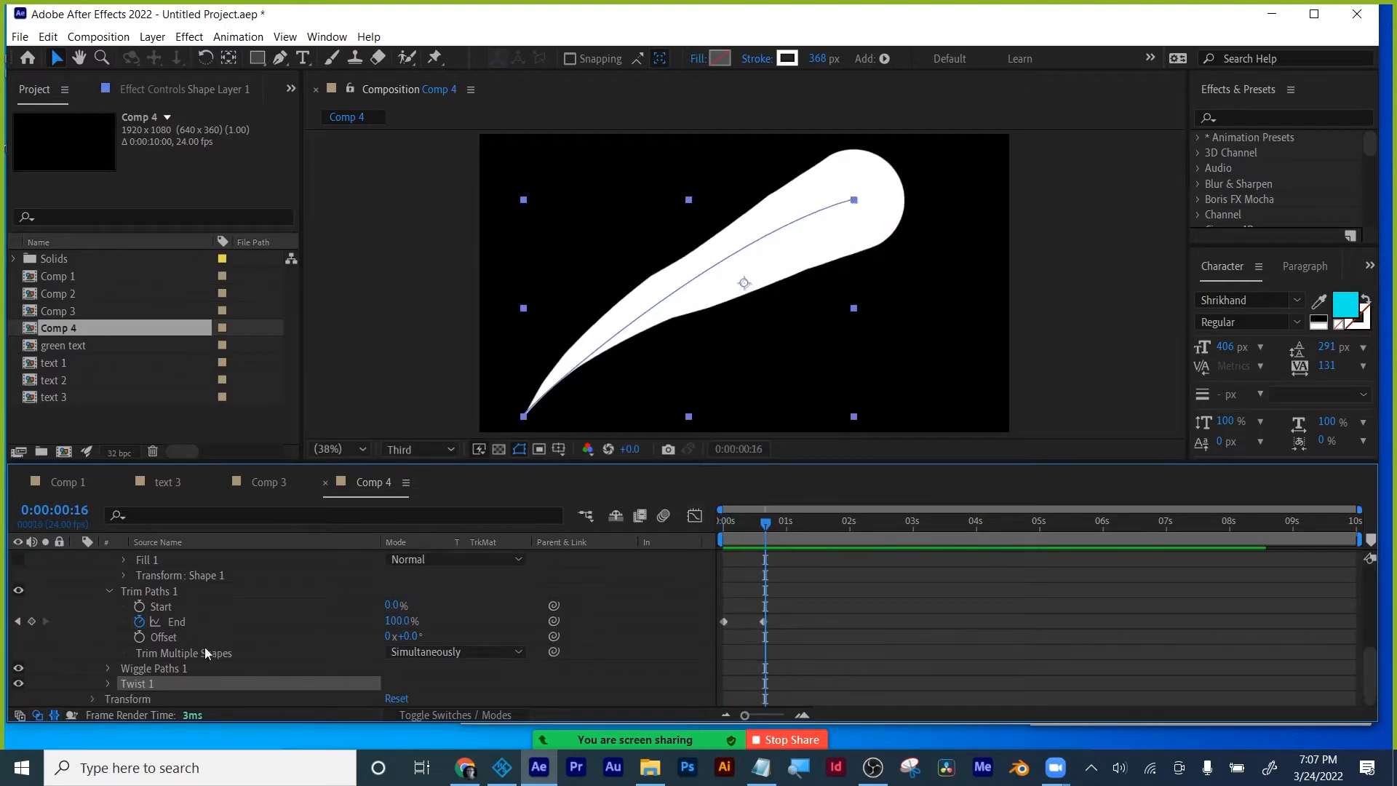
click(107, 684)
scroll(214, 636, down, 2)
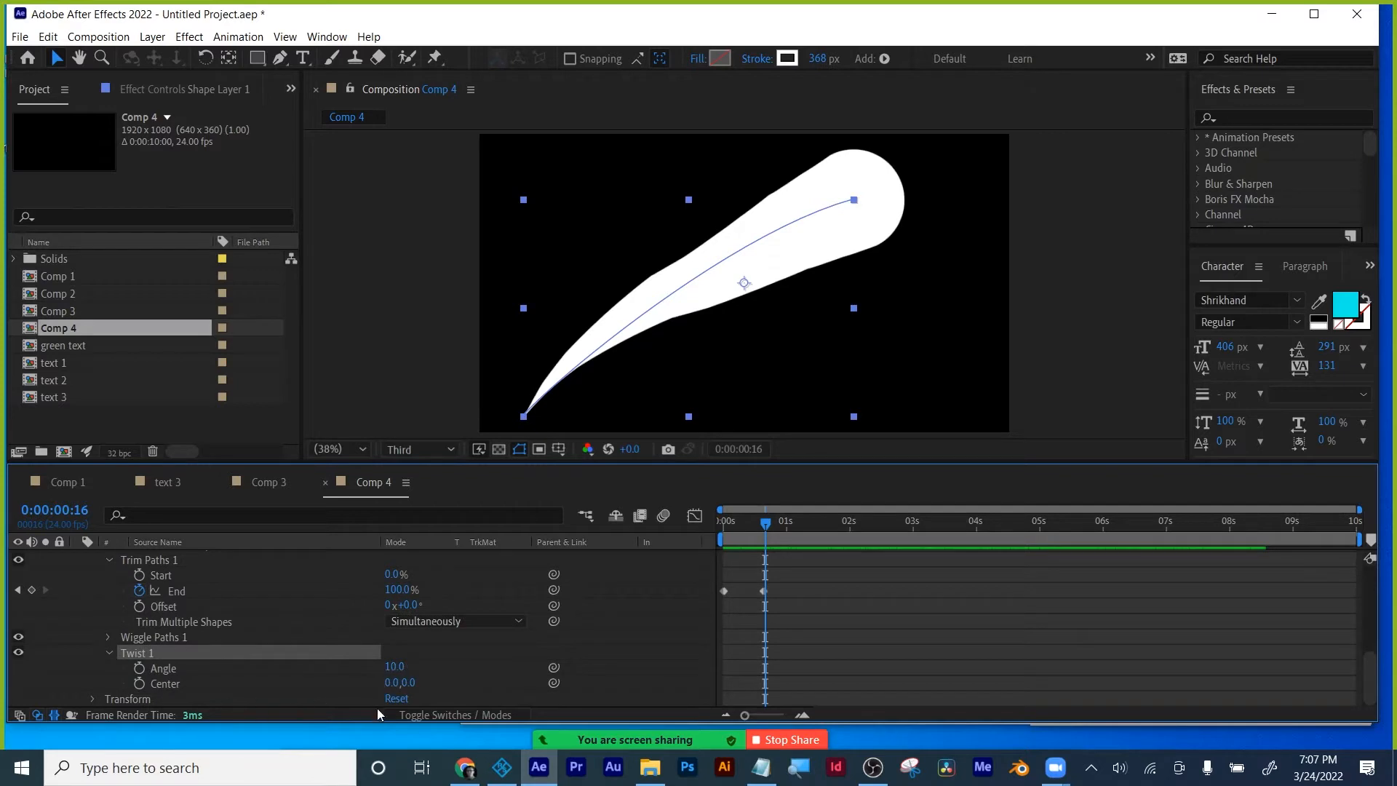
mouse_move(392, 682)
mouse_down()
mouse_move(412, 680)
mouse_move(395, 664)
mouse_up()
key(ctrl+z)
key(ctrl+z)
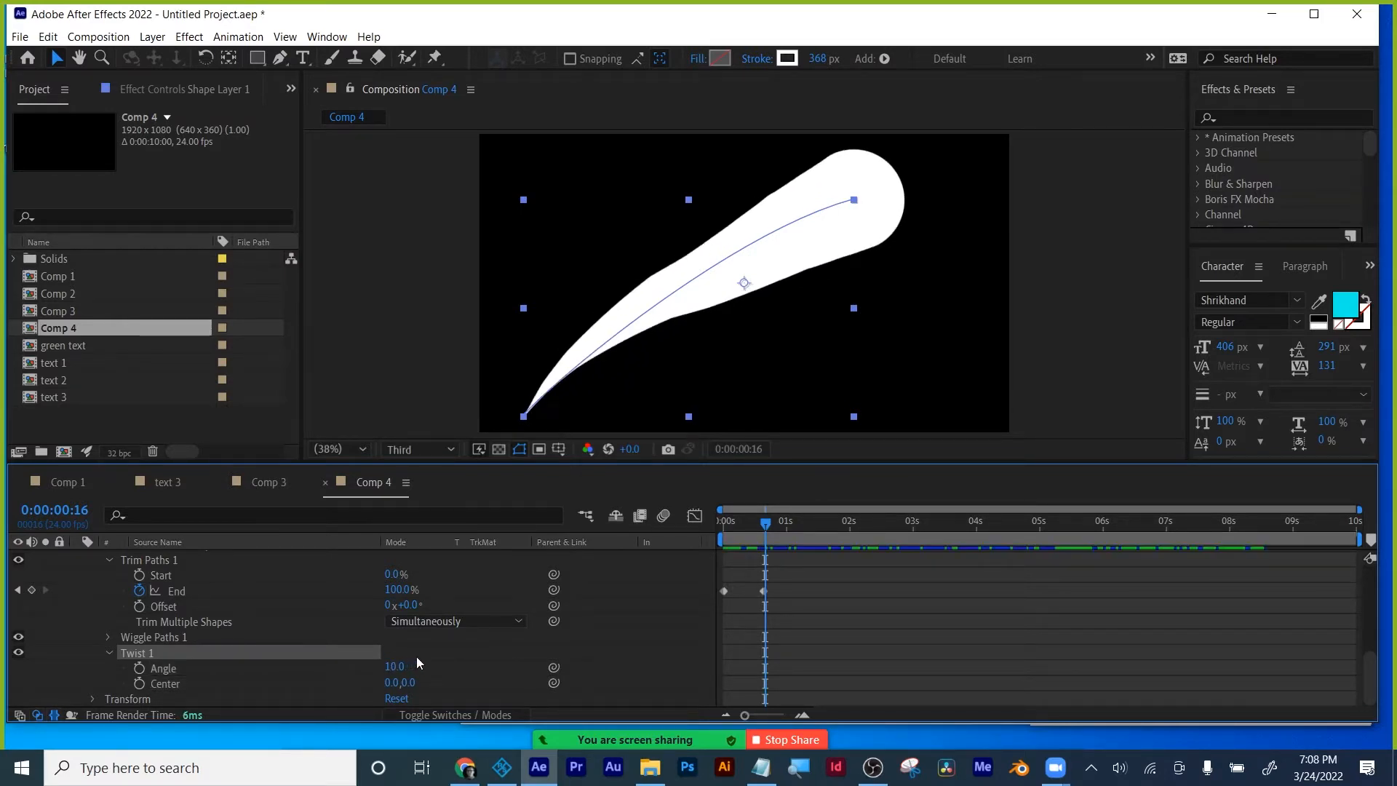
Add the expression wiggle(2,30) to the Angle property of Twist 1.
alt+click(140, 668)
text(wiggle)
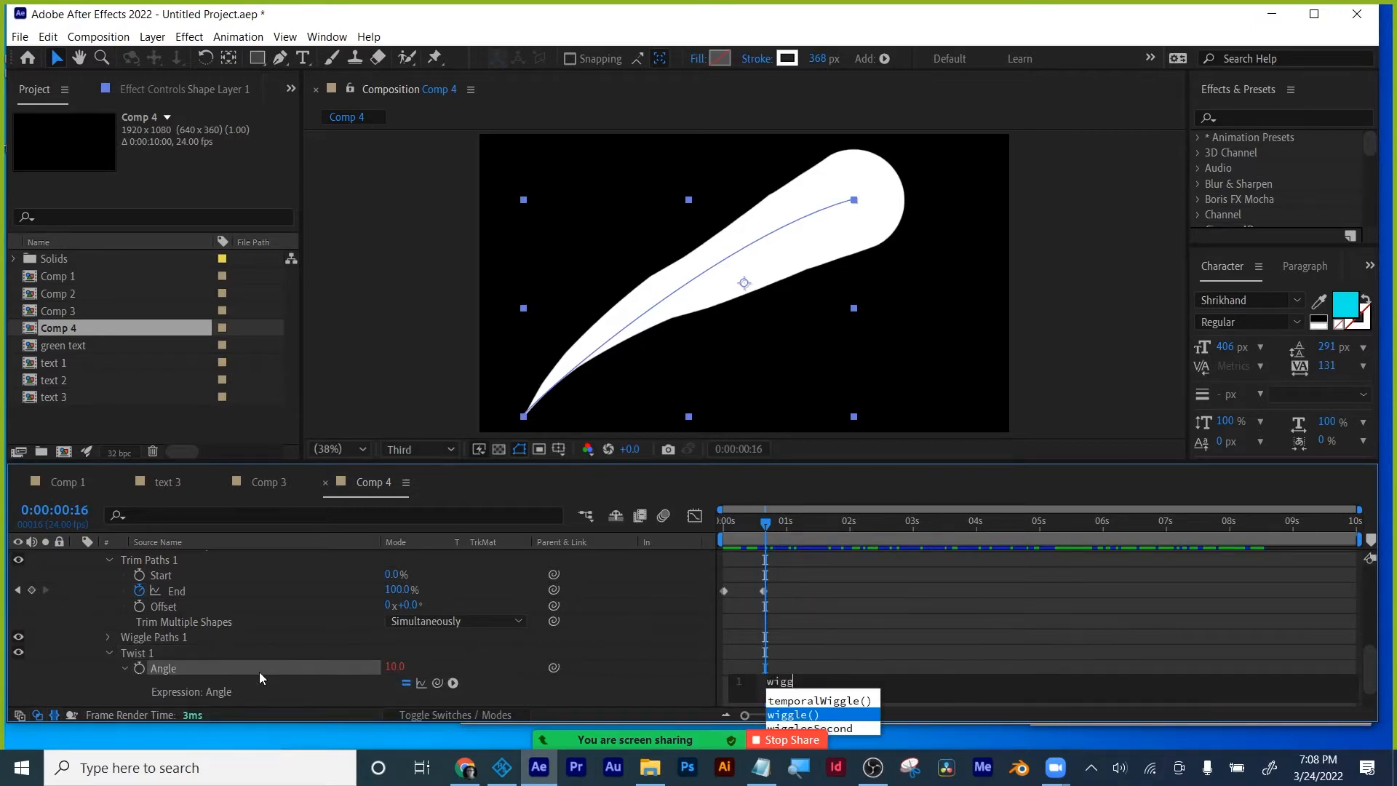
click(808, 716)
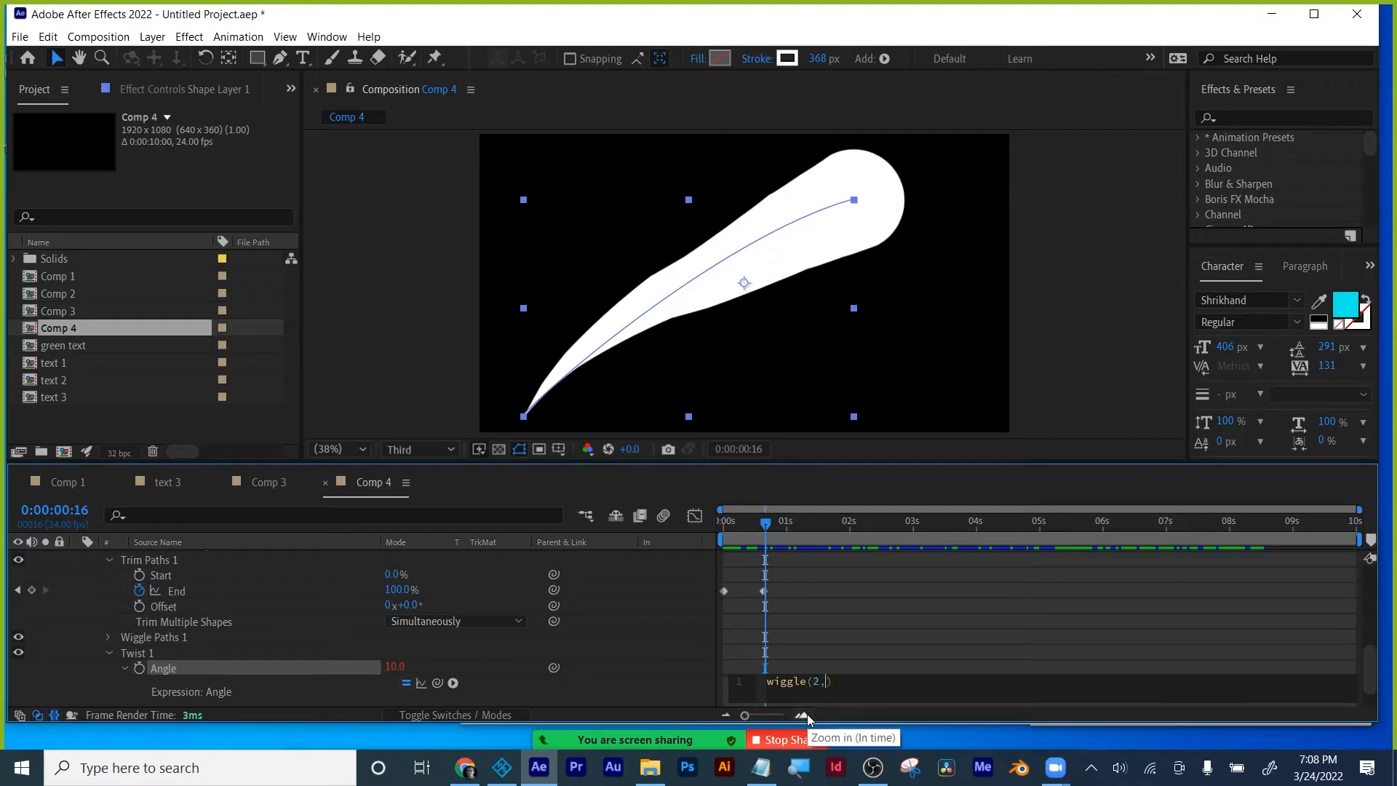
text(2,30)
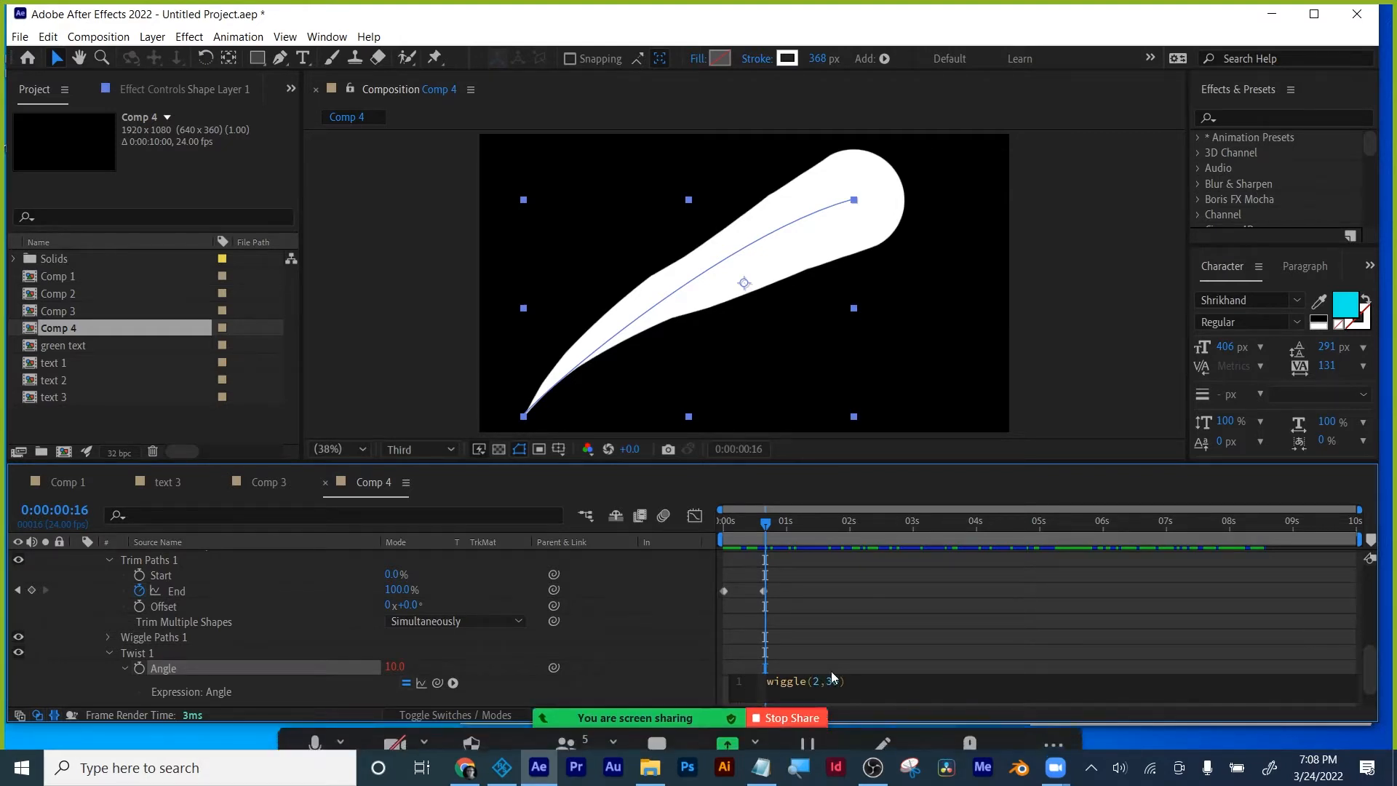
click(876, 639)
Preview the wiggling twist from the beginning of the composition and stop playback.
drag(769, 535, 724, 534)
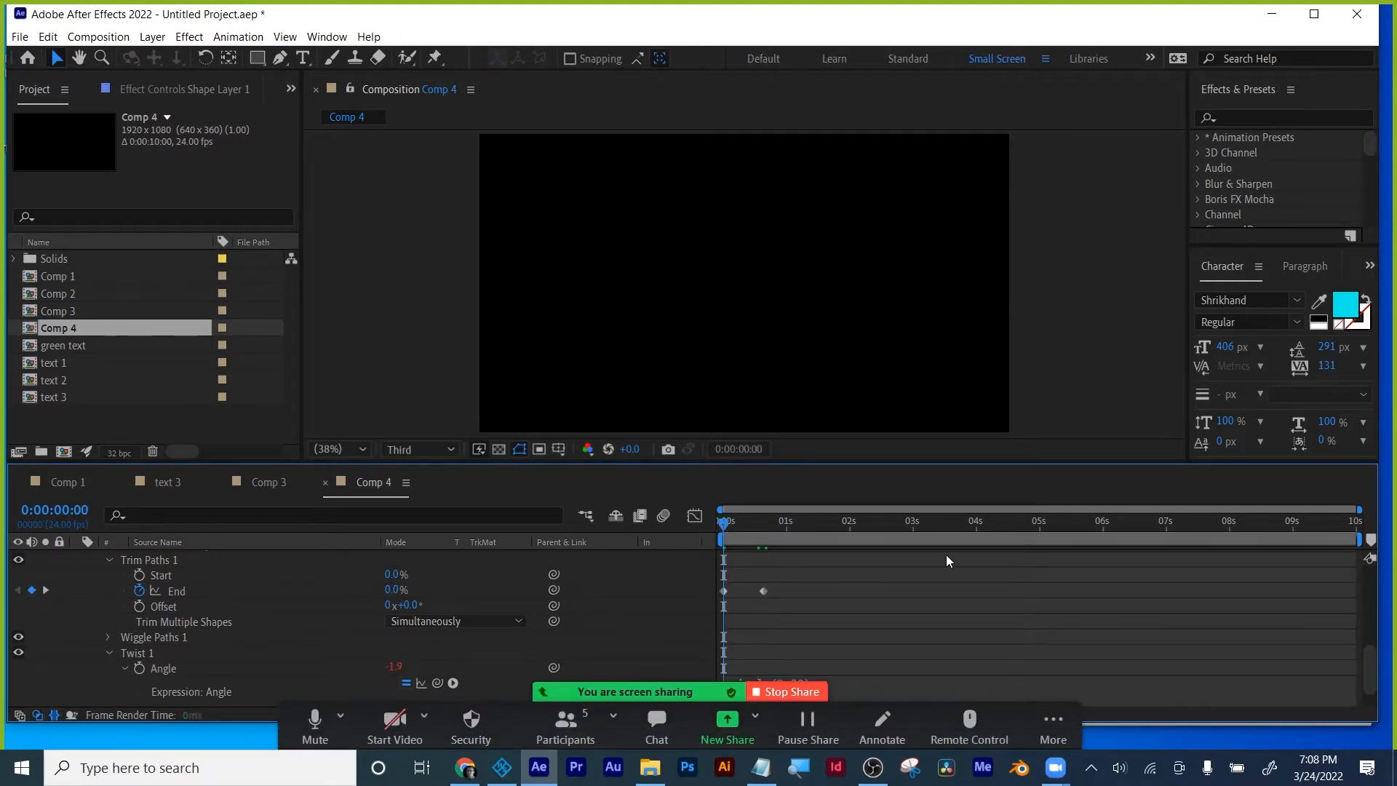
key(space)
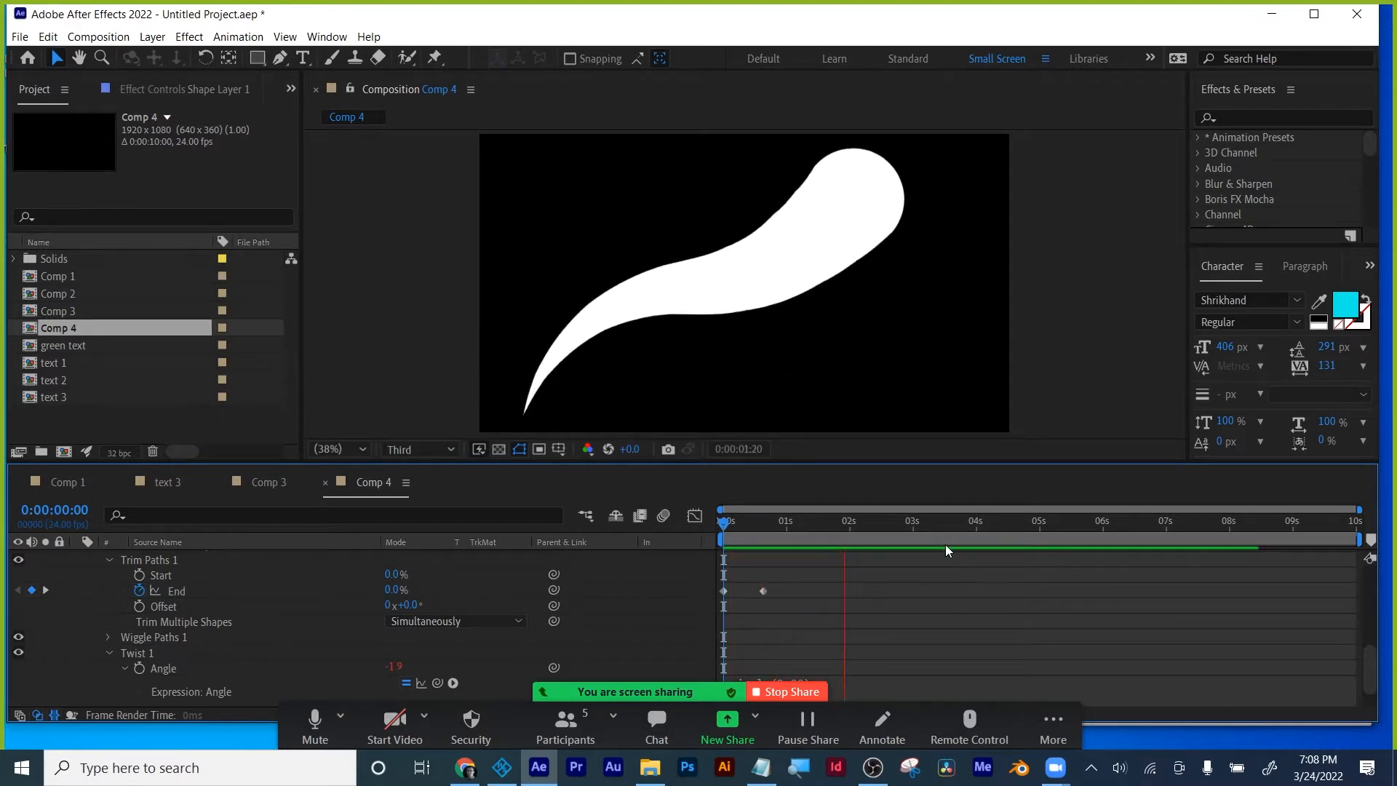
click(833, 625)
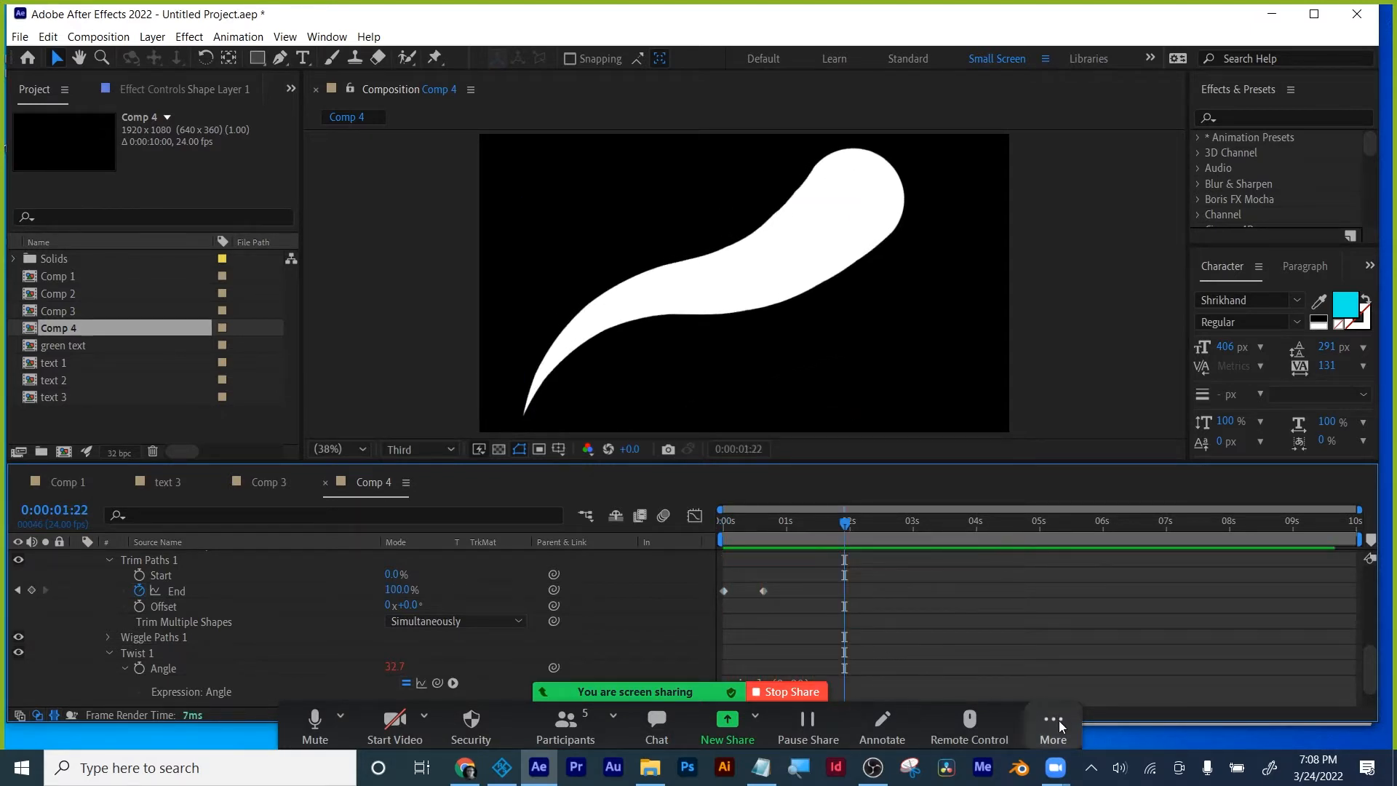
Change the Twist 1 Angle expression to wiggle(2,10).
click(793, 682)
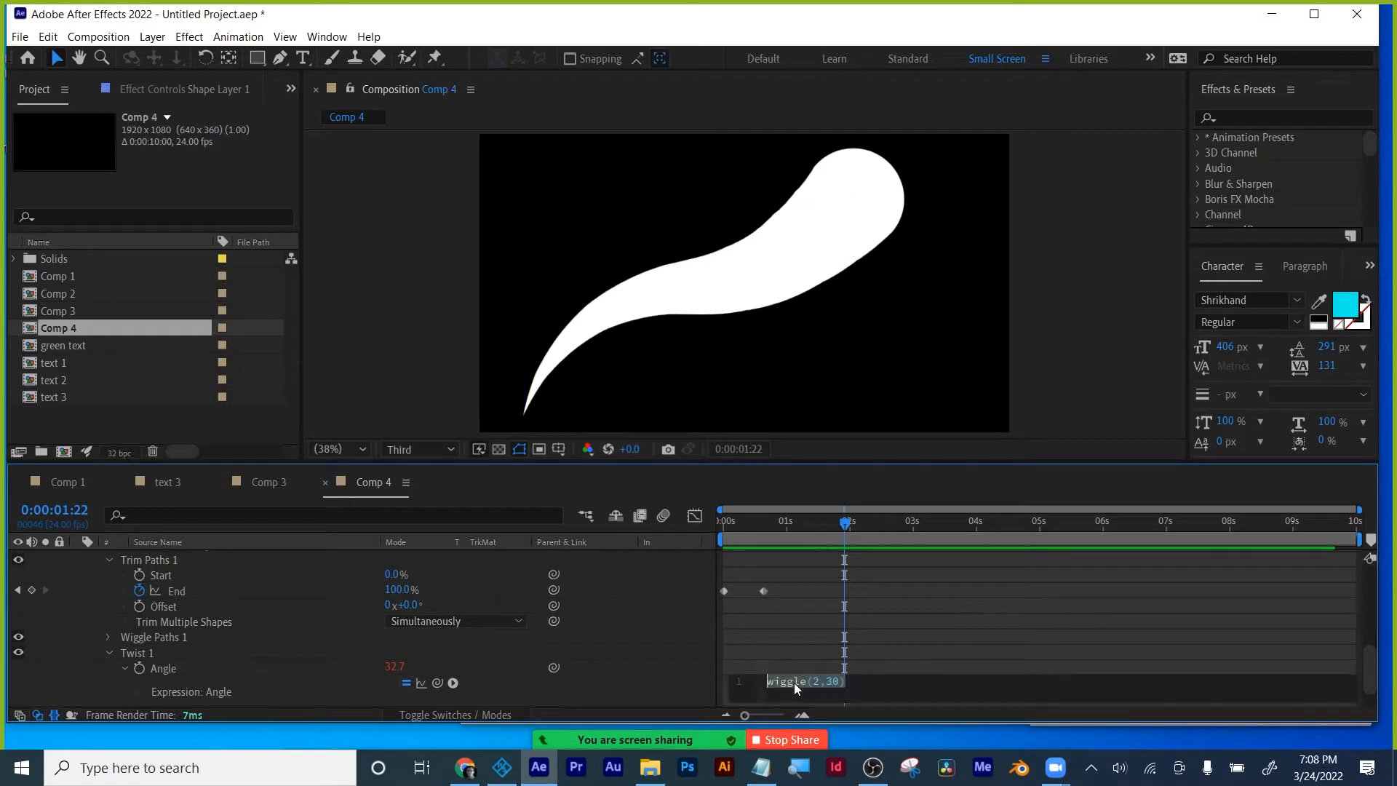
click(827, 681)
text(1)
click(896, 650)
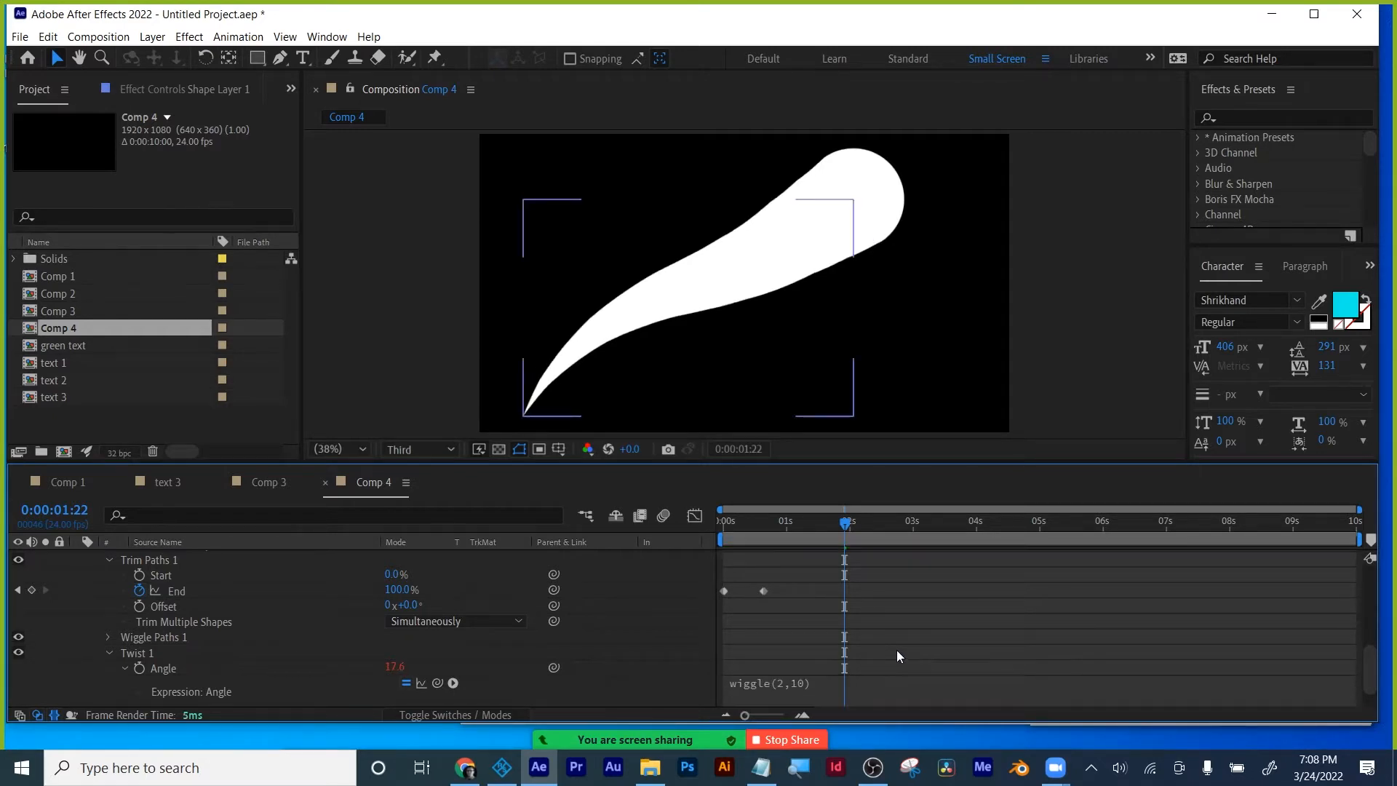
Preview the stroke's animation with the reduced wiggle amount.
key(space)
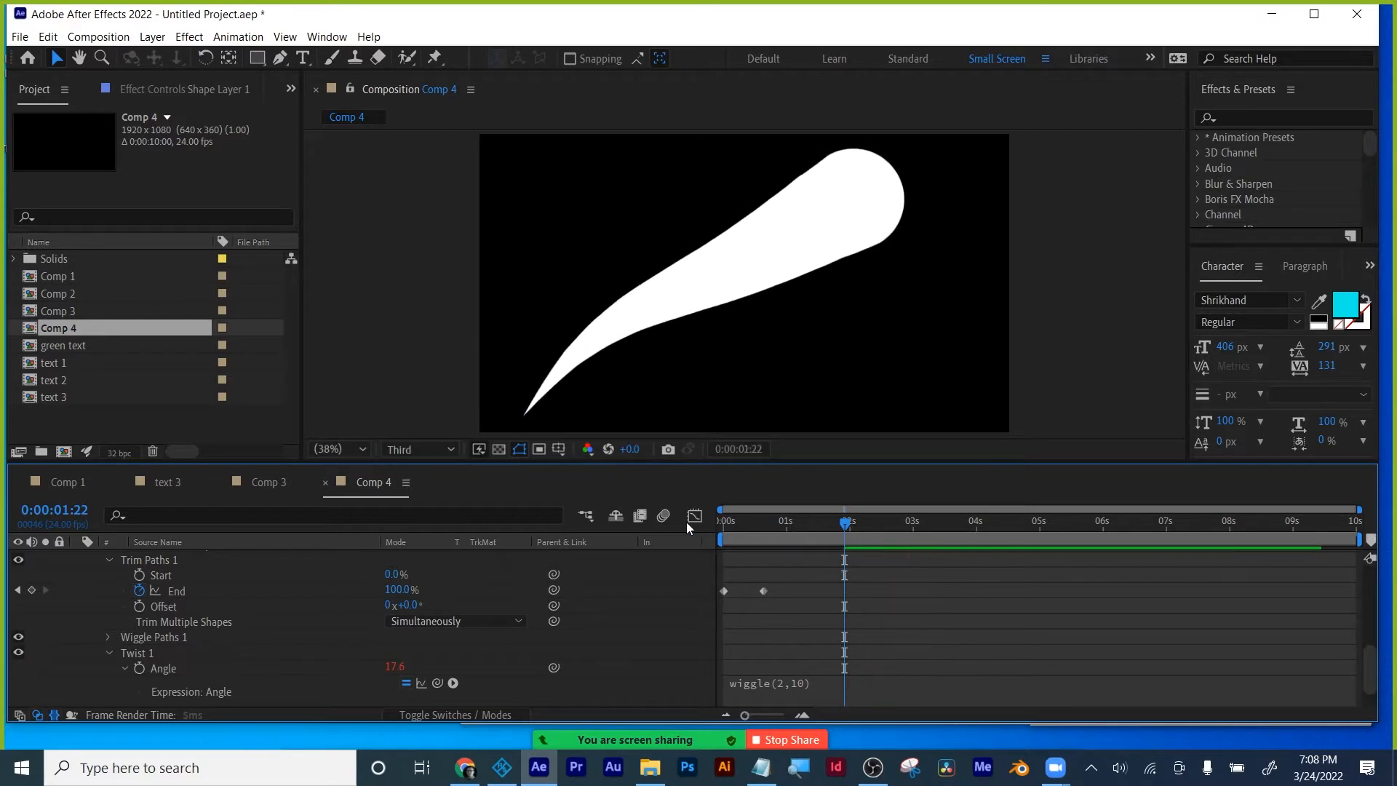
key(space)
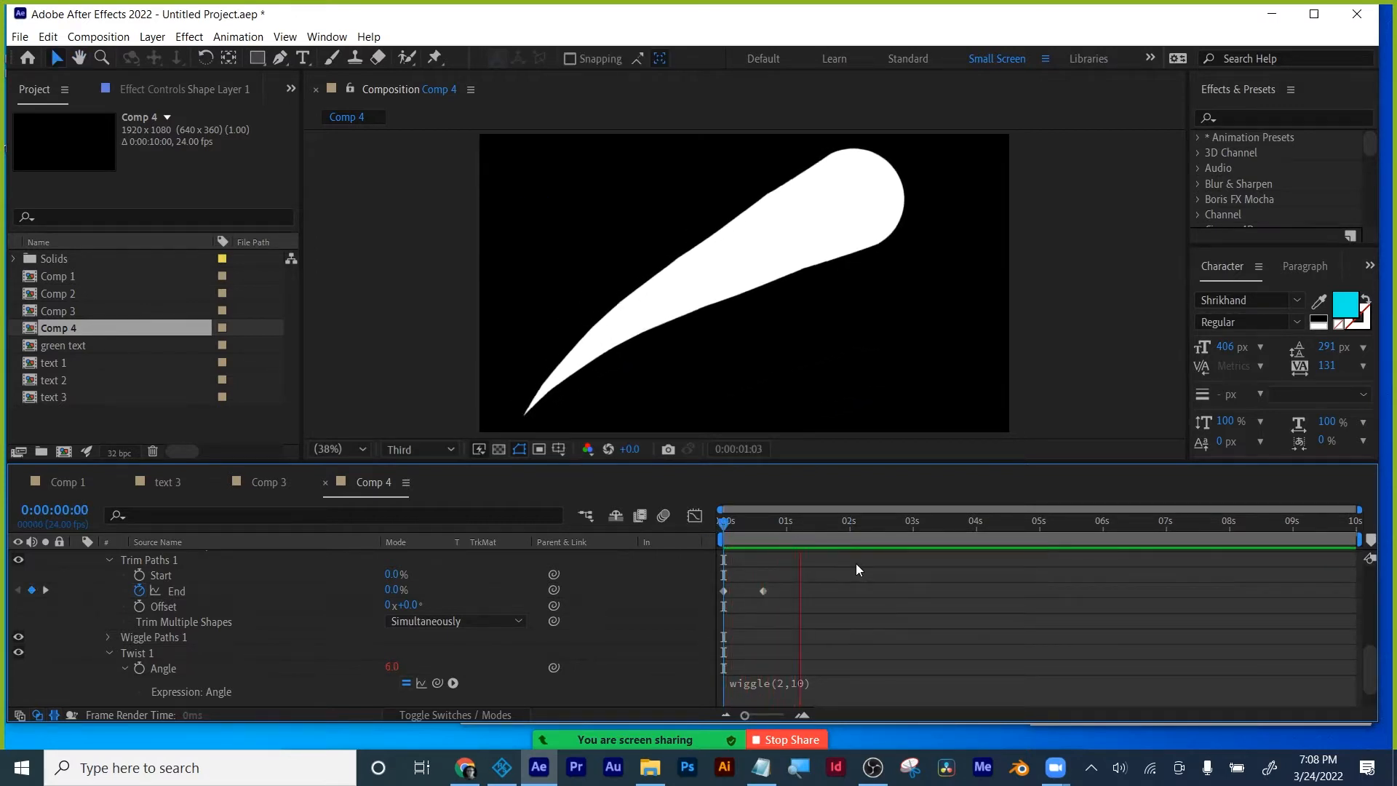
key(space)
Collapse Shape Layer 1's properties and rename the layer to burst.
scroll(151, 687, down, 1)
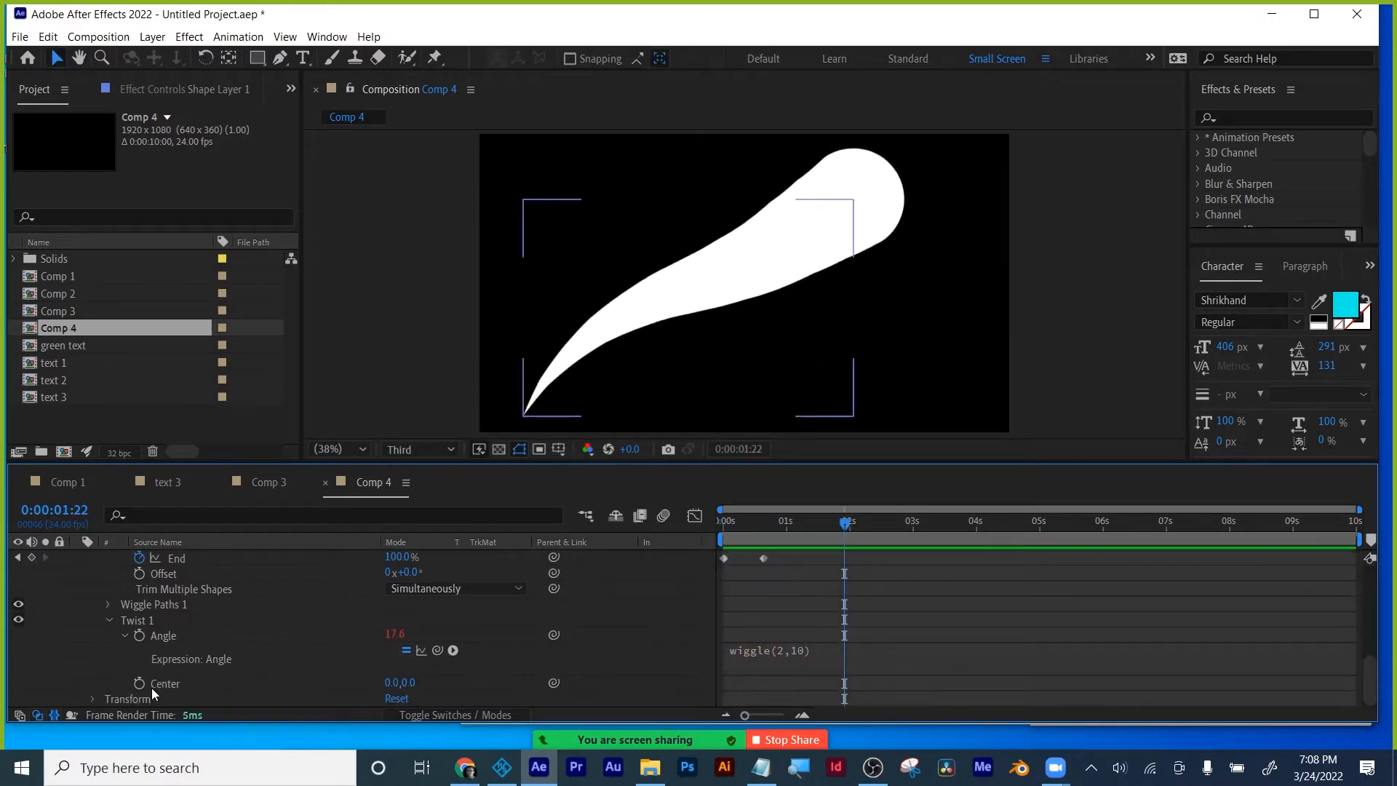
scroll(111, 617, up, 5)
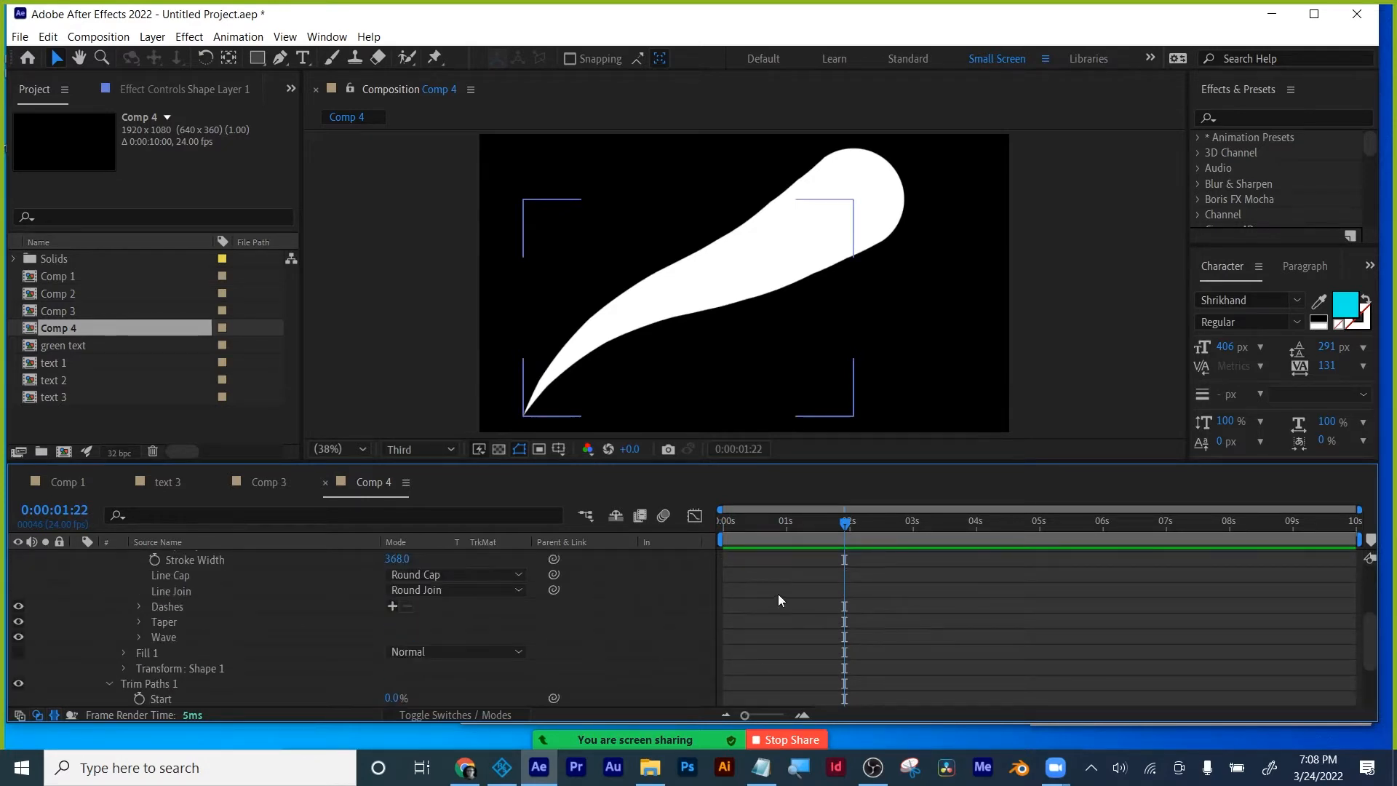
scroll(559, 616, up, 4)
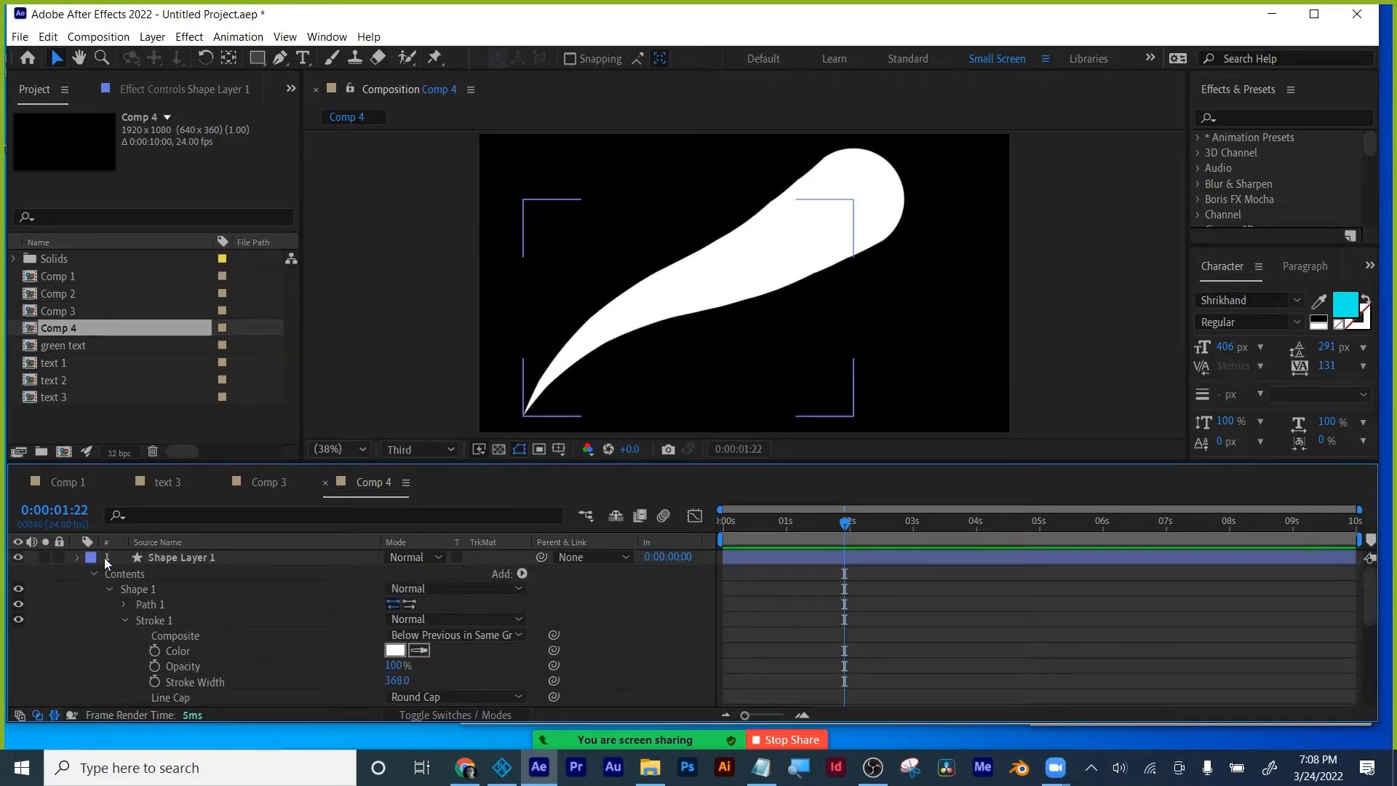
click(76, 557)
click(169, 557)
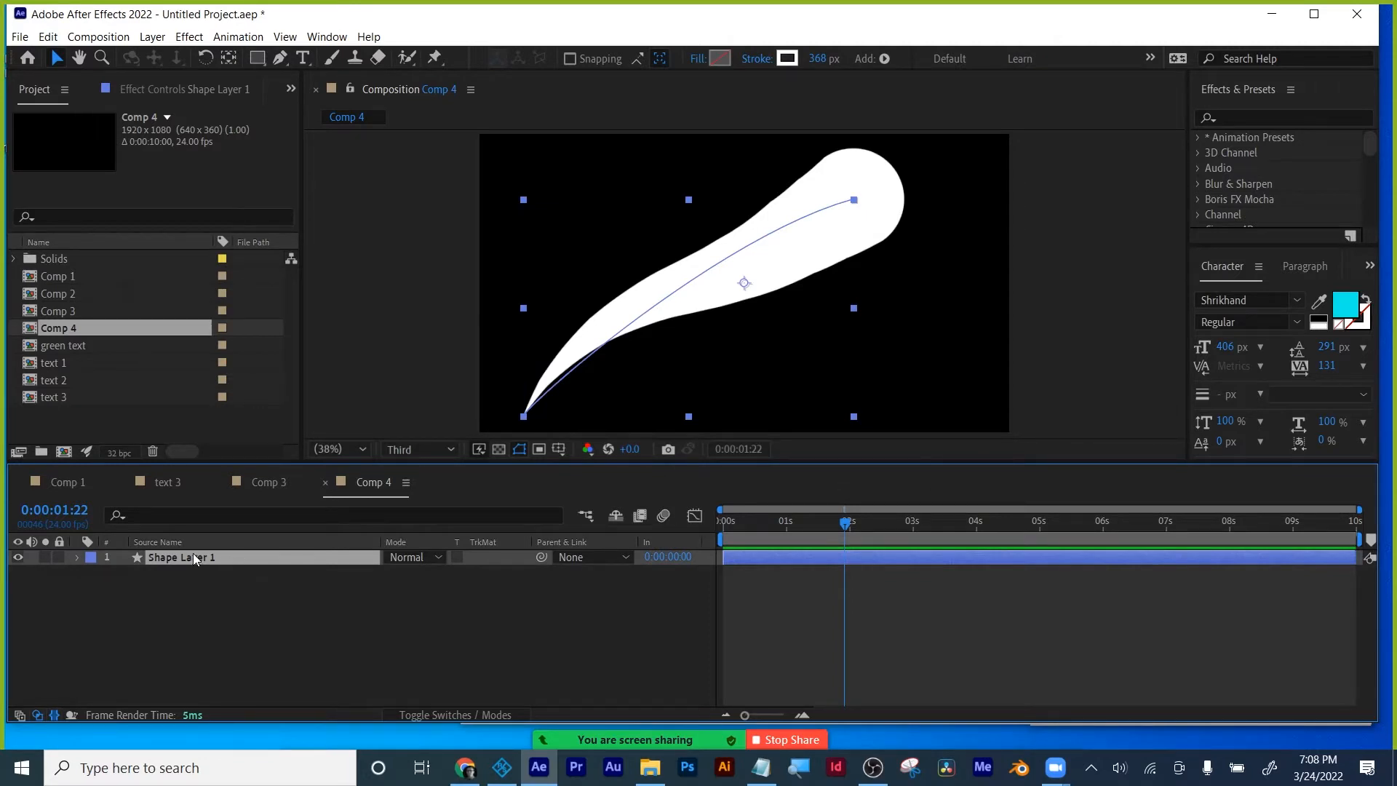
key(Return)
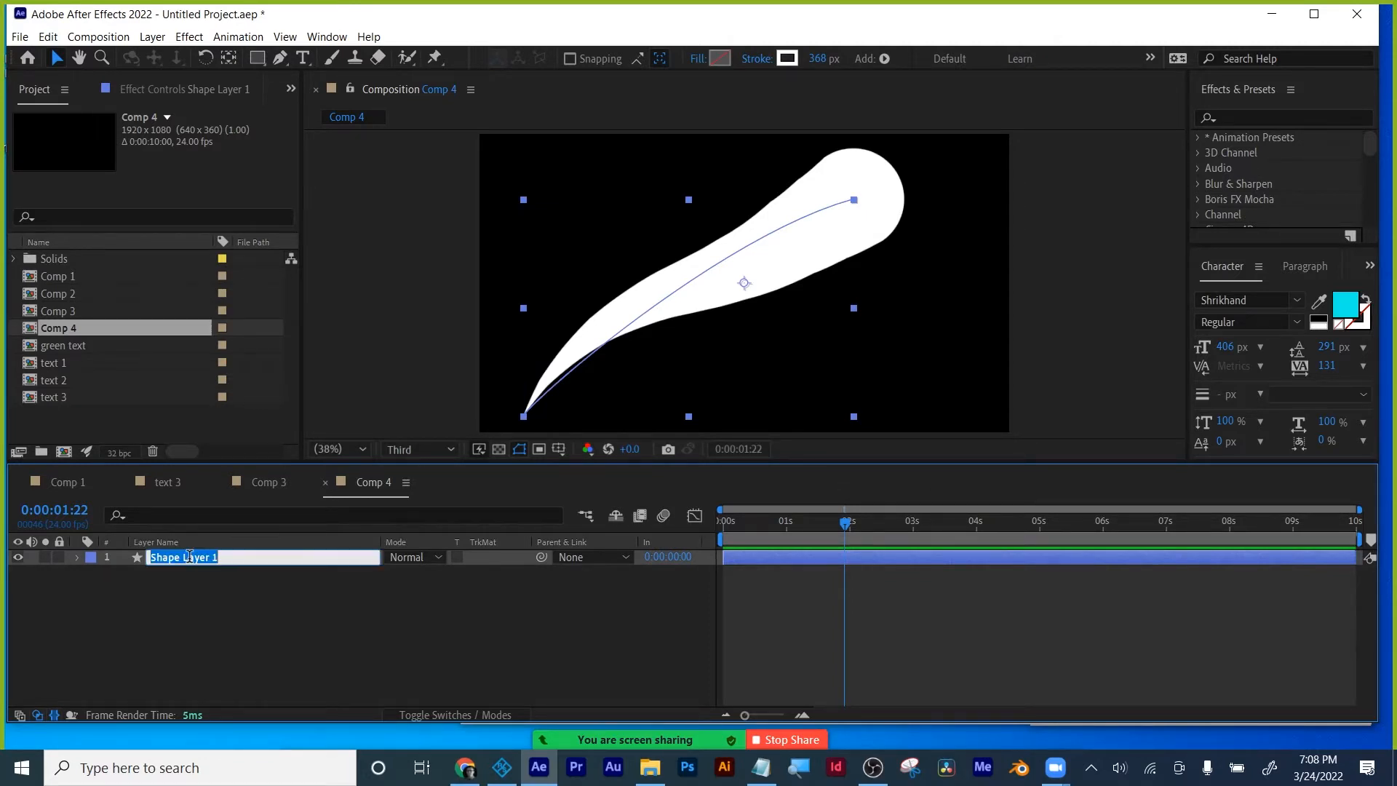
text(burst)
key(Return)
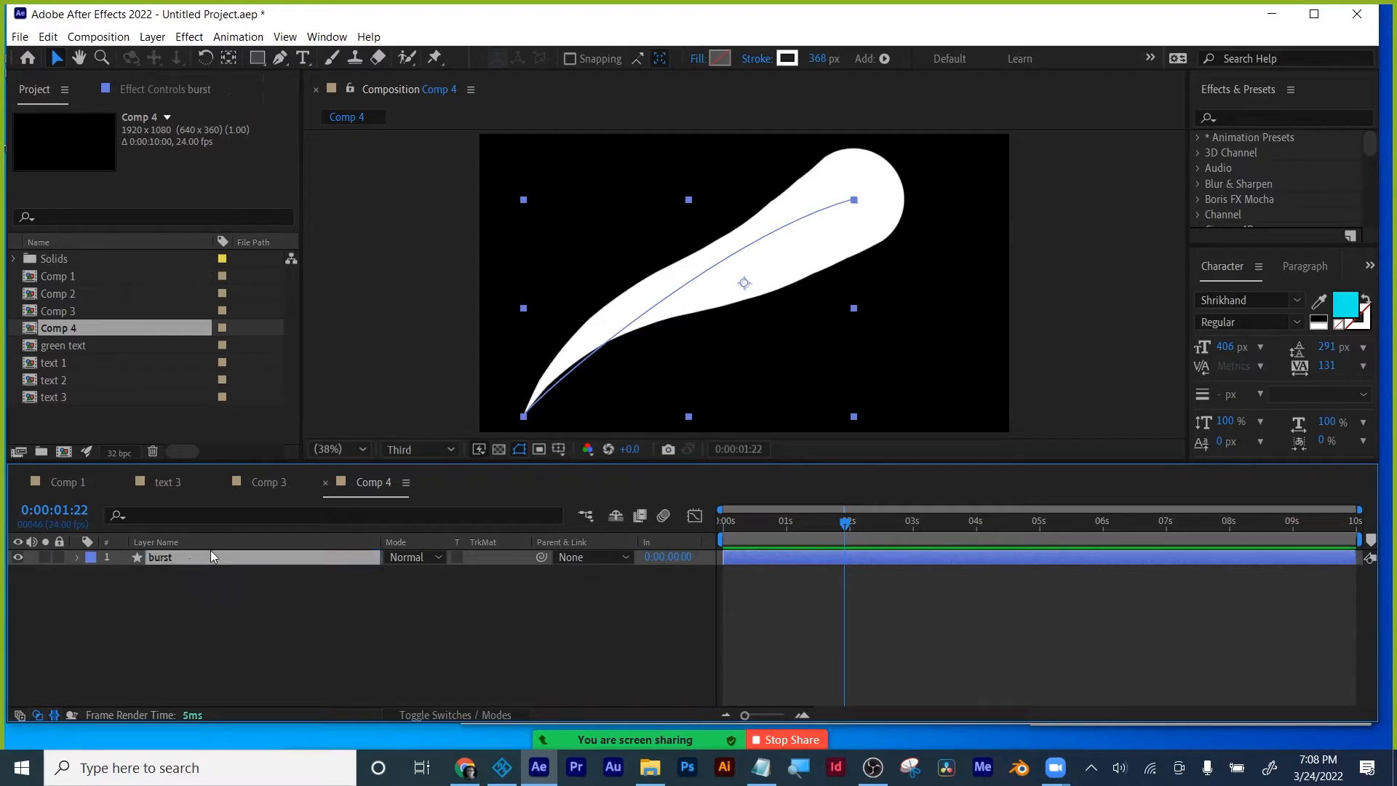
Find the Roughen Edges effect and apply it to the burst layer.
drag(1260, 244, 1277, 371)
scroll(1269, 254, down, 3)
scroll(1267, 259, up, 3)
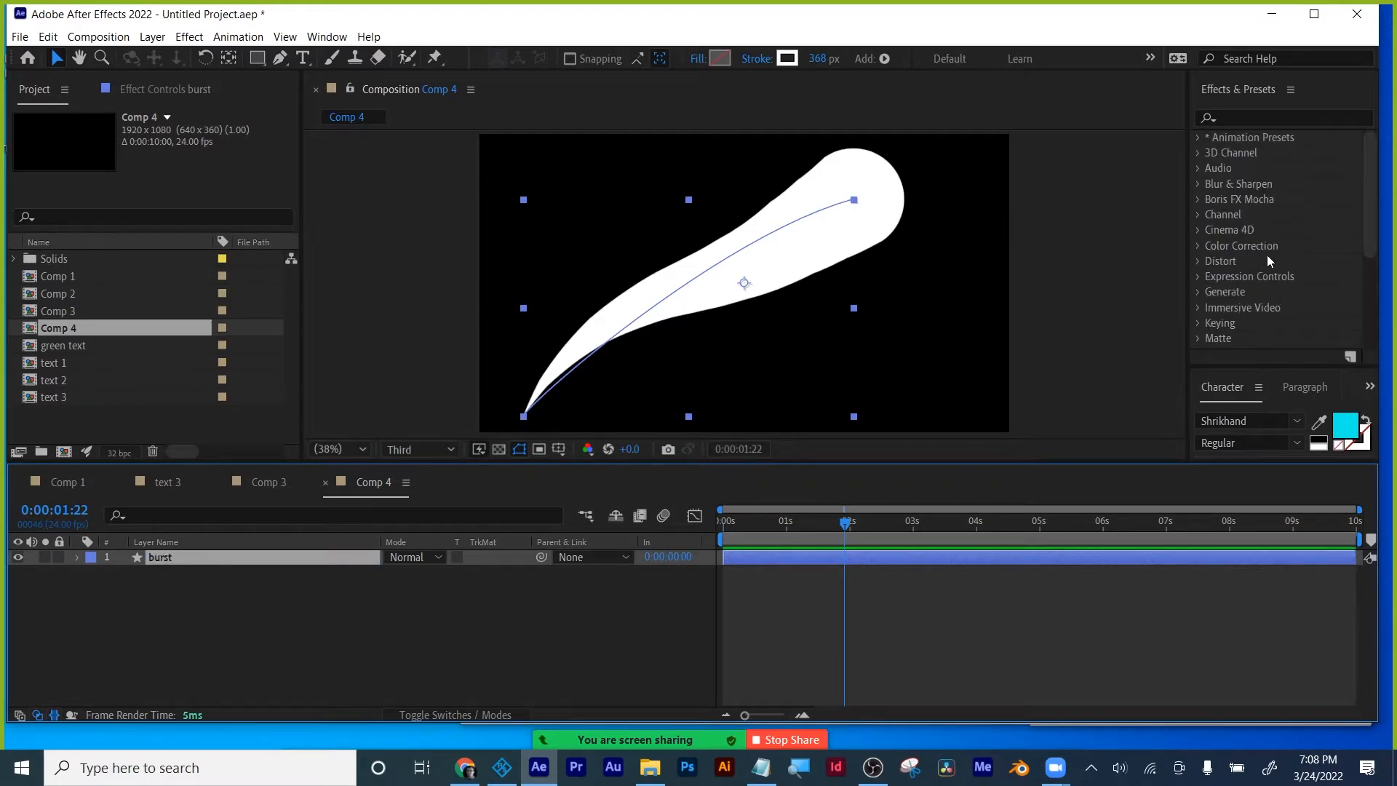
click(1248, 116)
text(rouh)
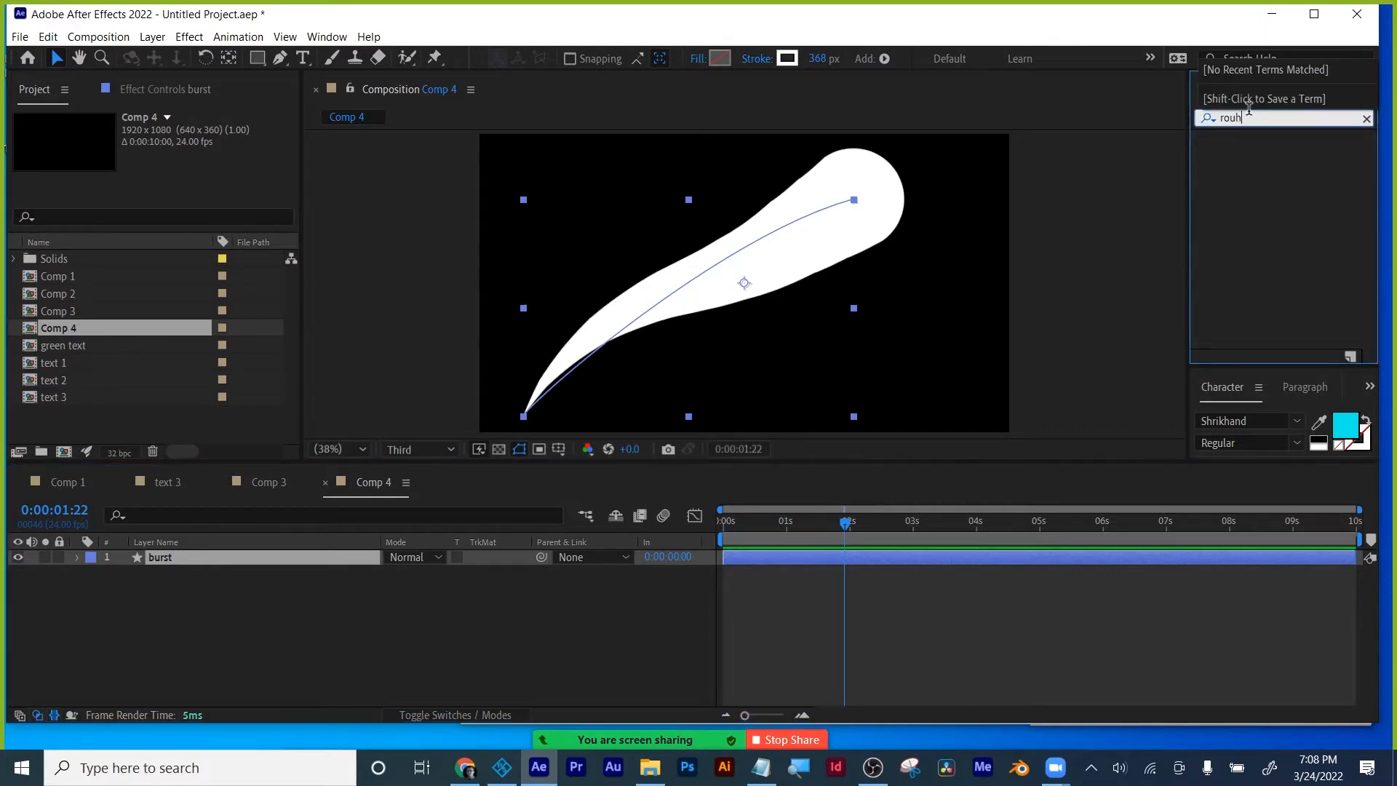
key(BackSpace)
text(g)
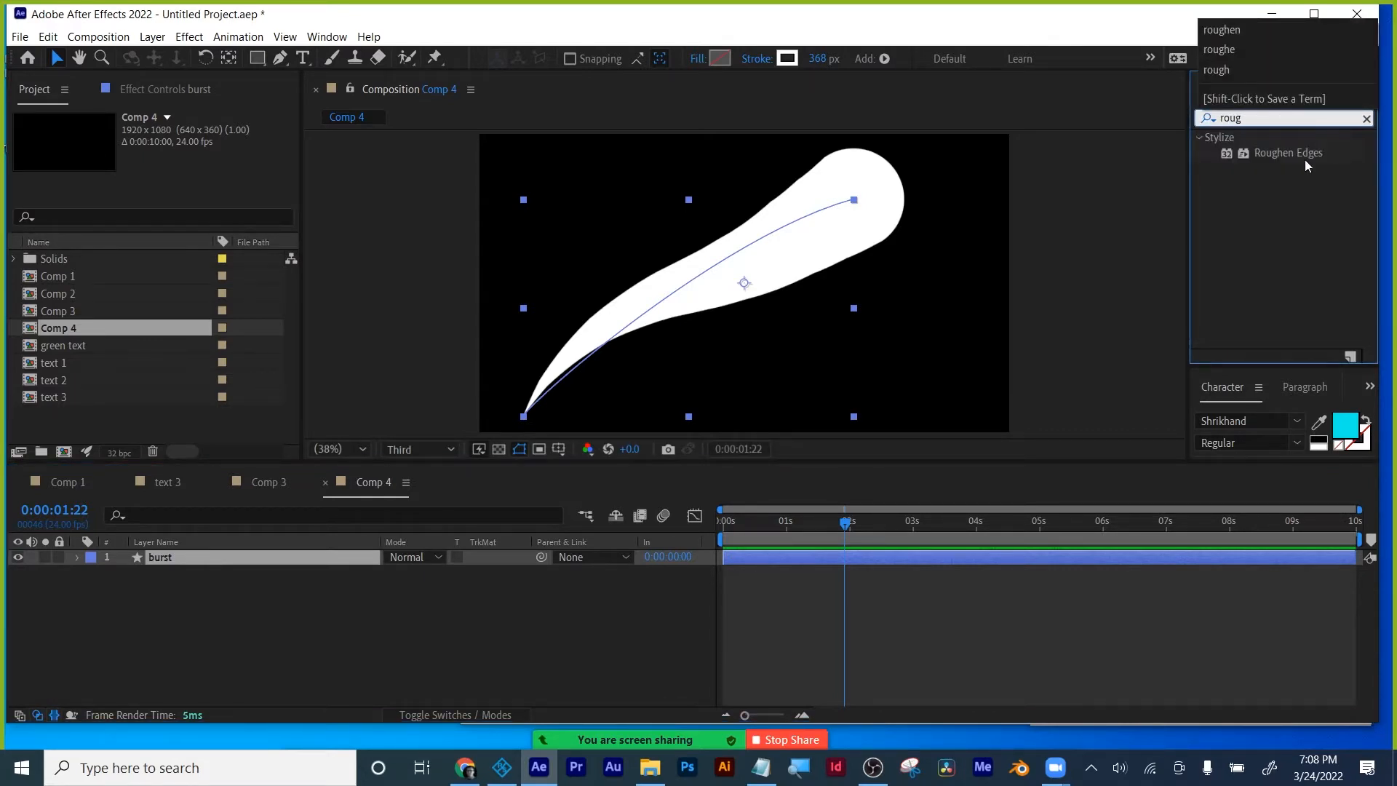
drag(1305, 163, 909, 555)
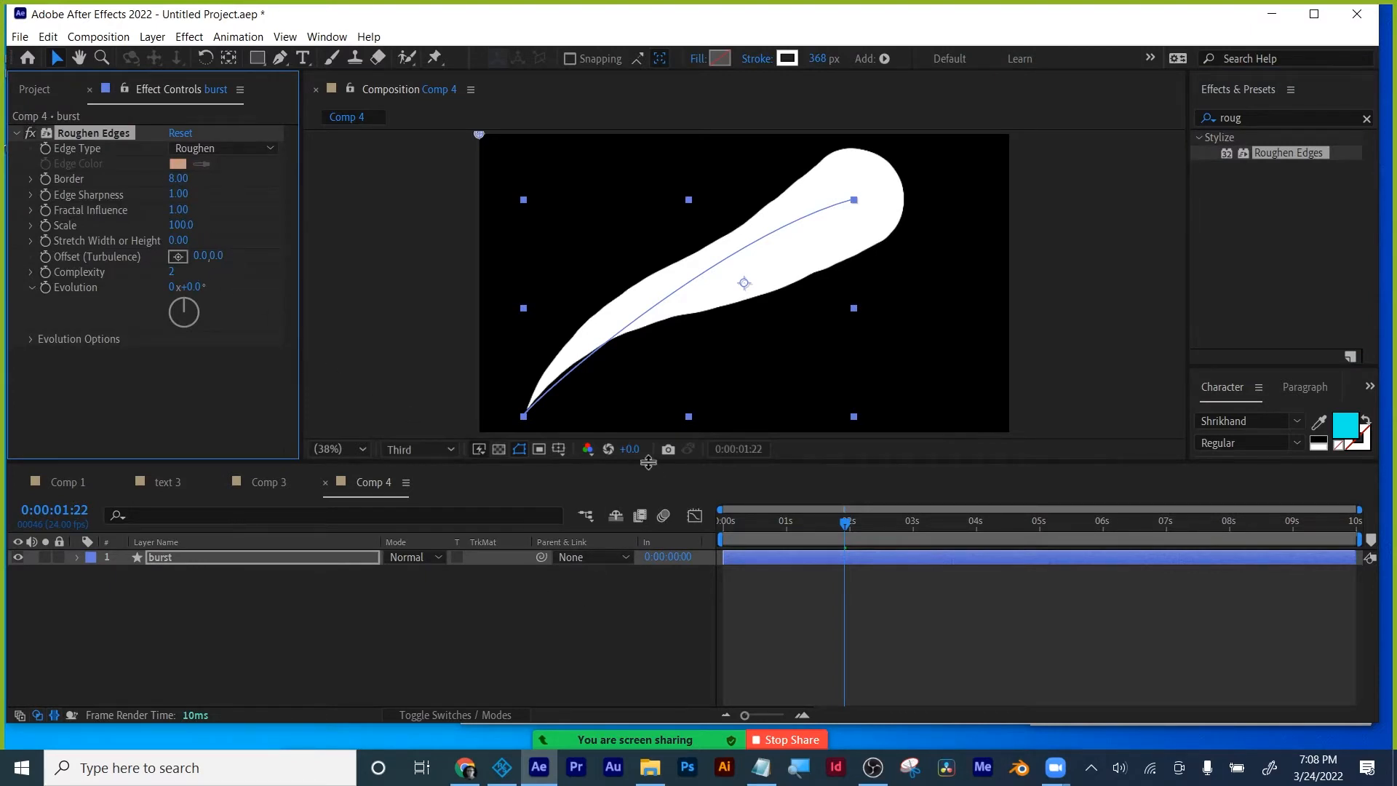
Enlarge the composition view, raise the Roughen Edges Border to 42.20 and set the Edge Type to Rusty.
drag(648, 467, 616, 584)
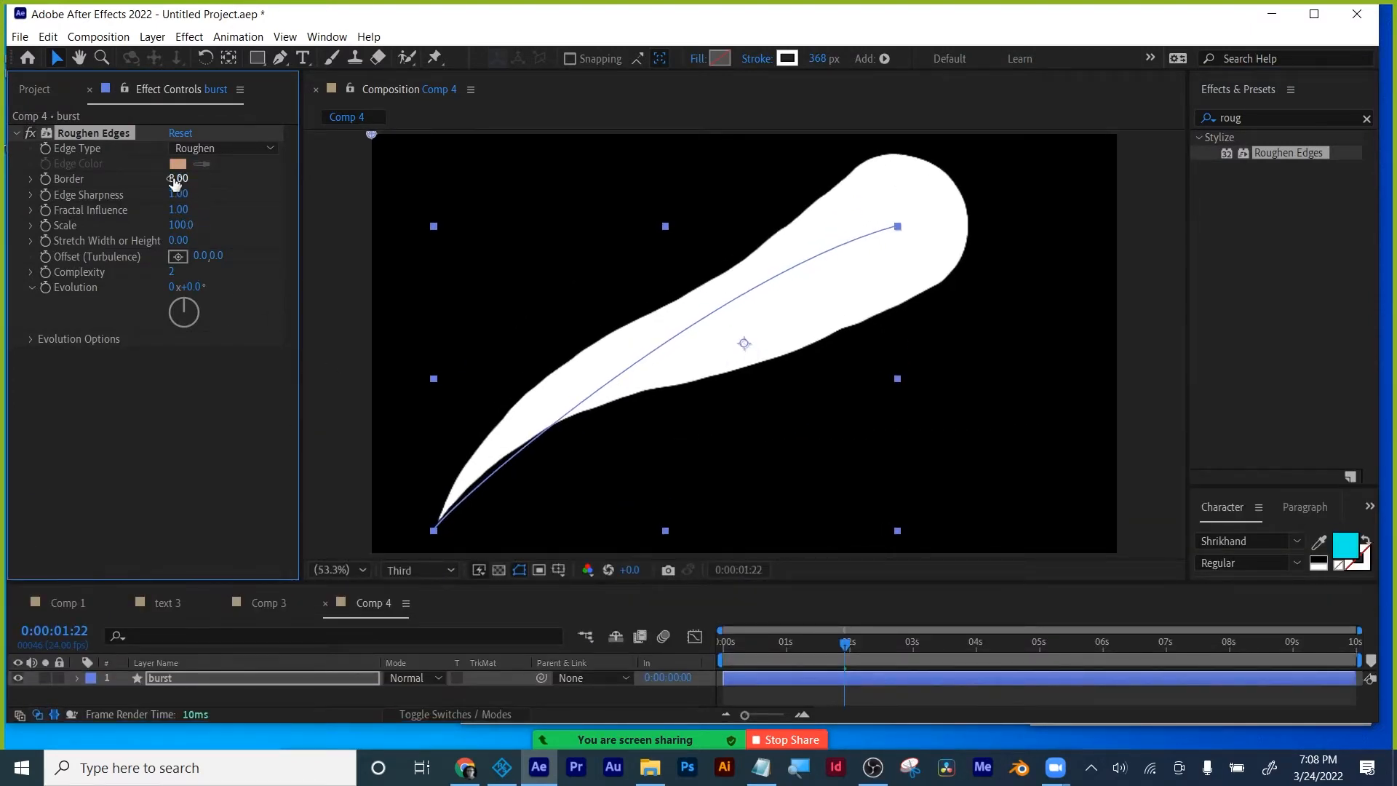
drag(178, 178, 489, 185)
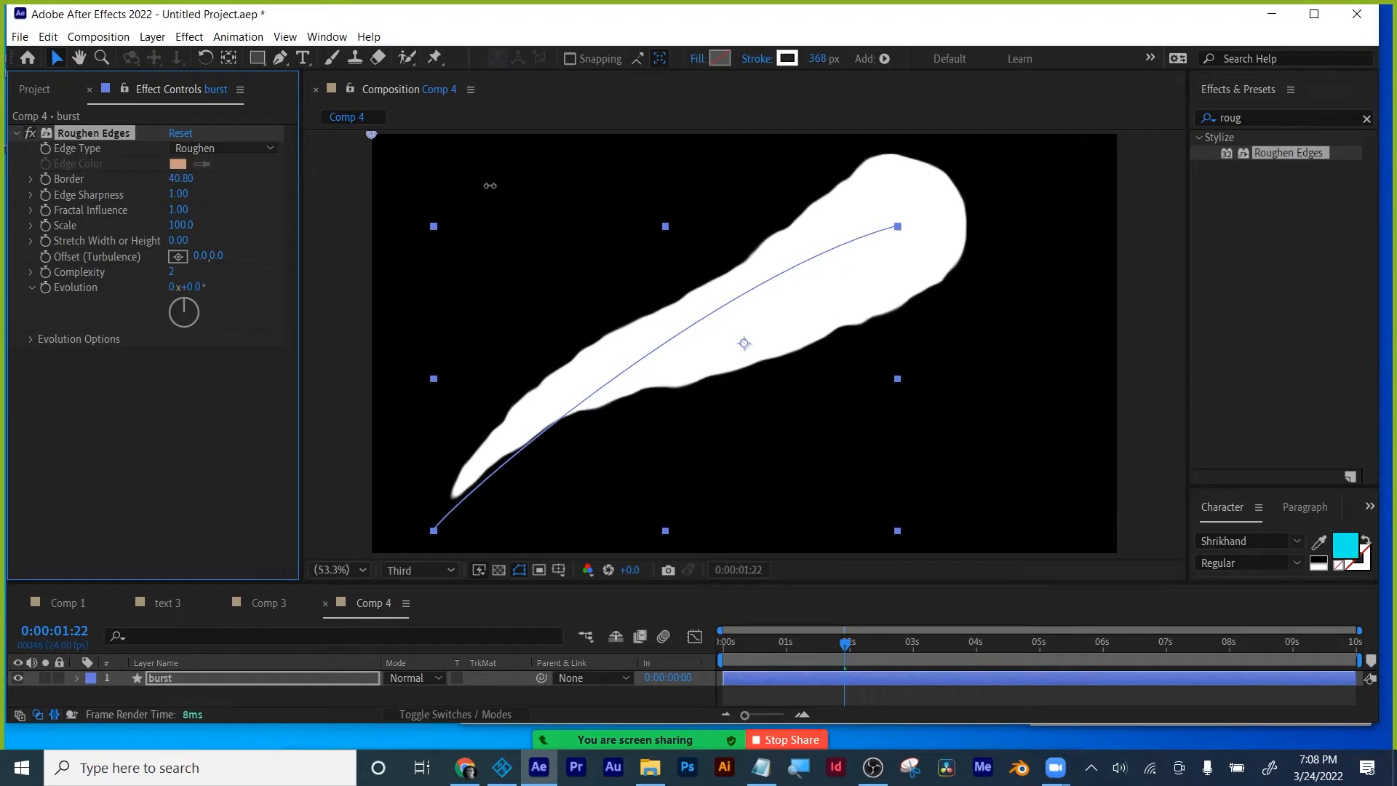
click(219, 149)
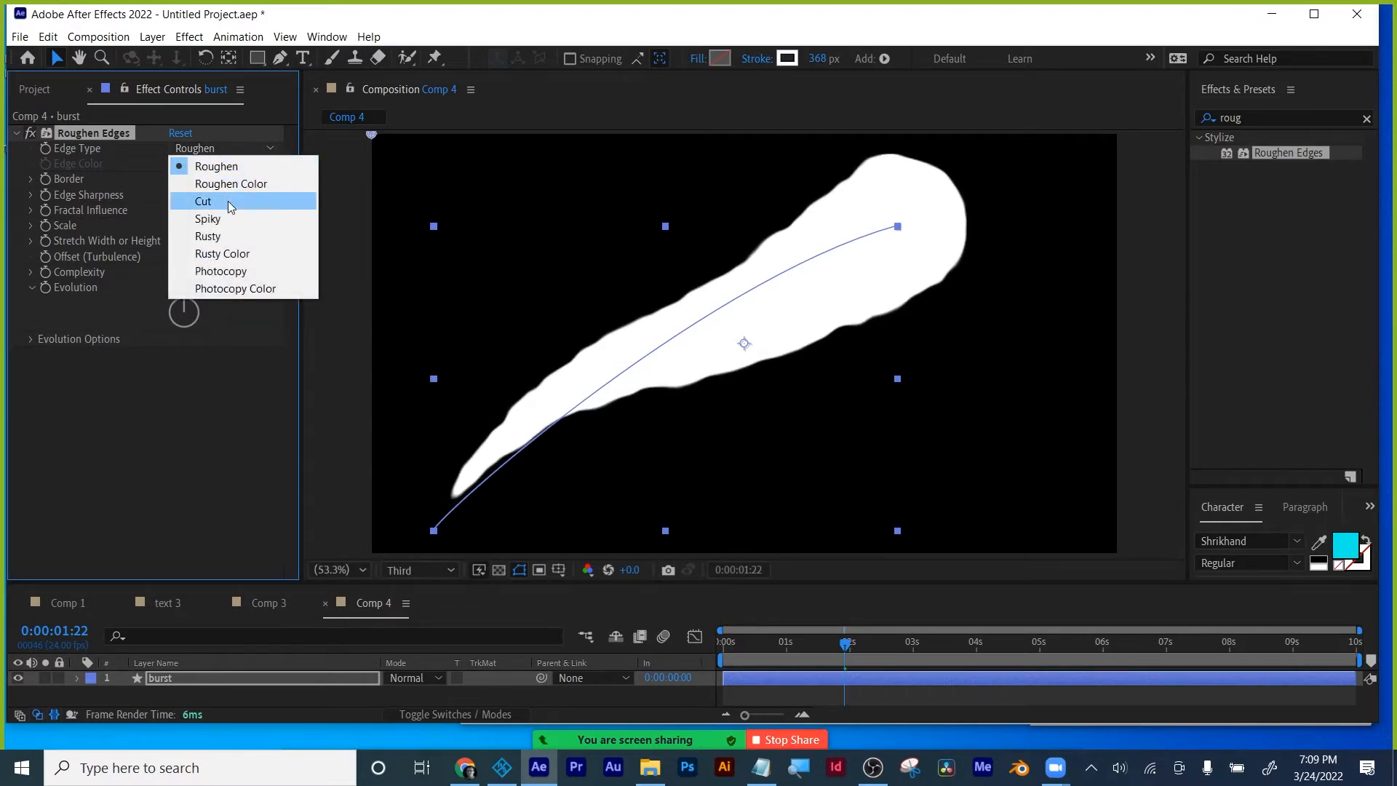
click(226, 237)
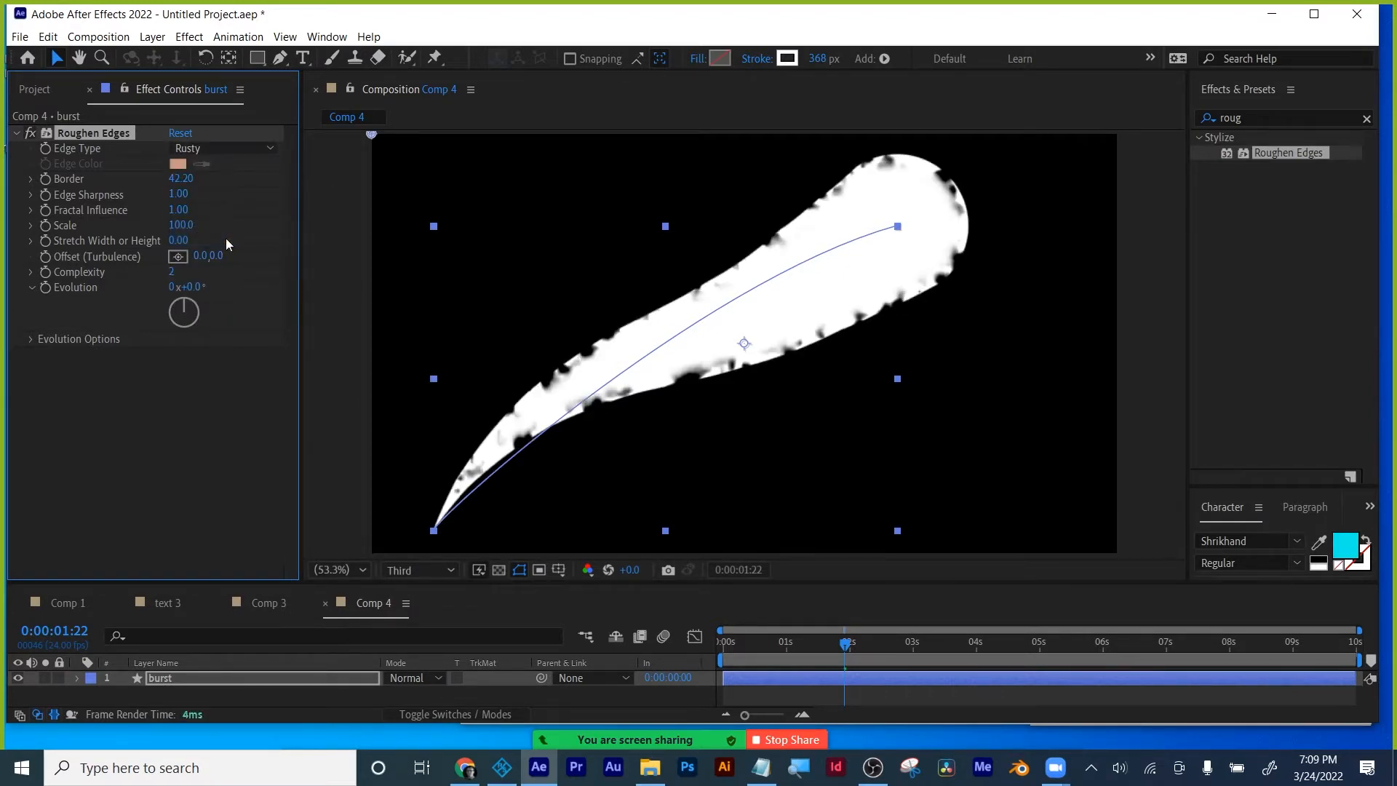
Try the Rusty Color, Cut and Roughen Color edge types on the burst layer and return to Rusty.
click(207, 148)
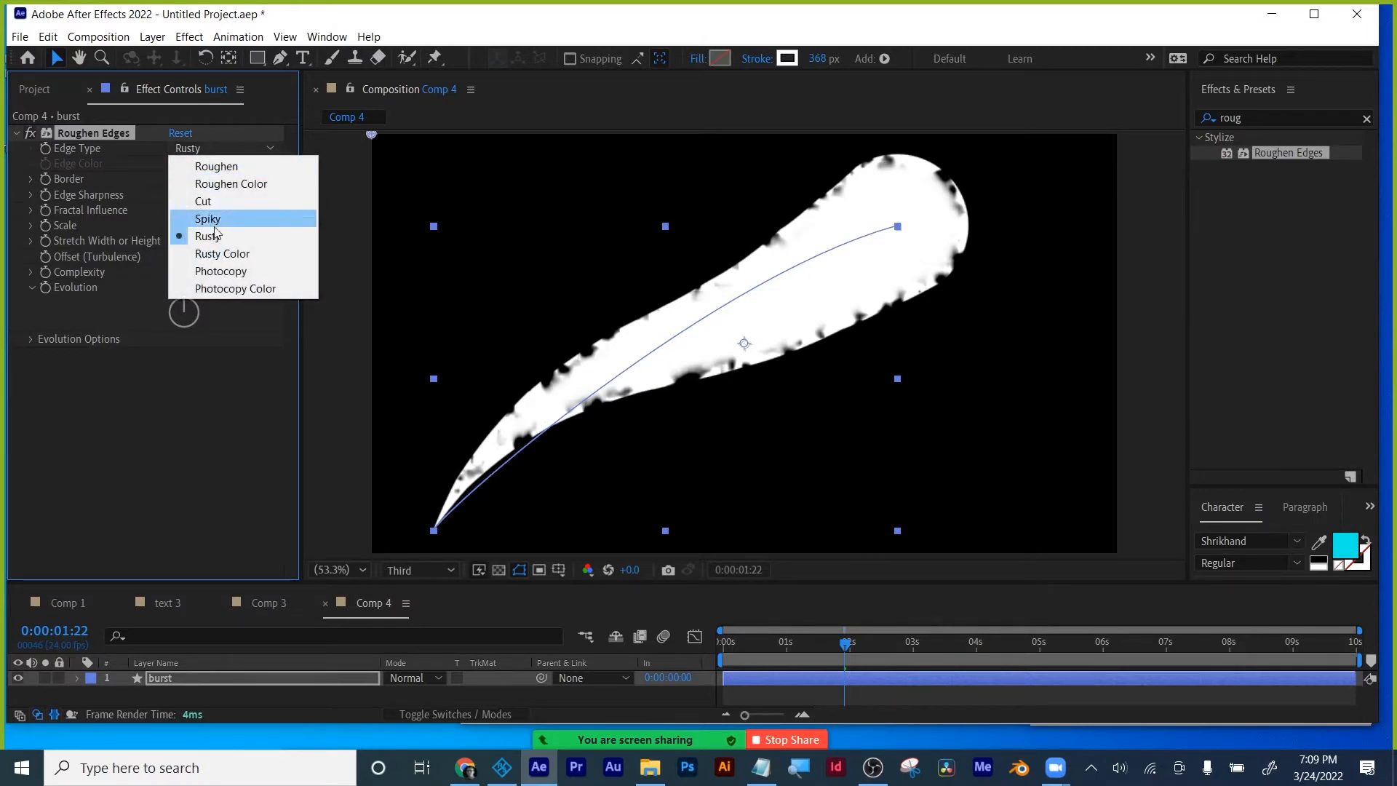
click(218, 253)
click(215, 147)
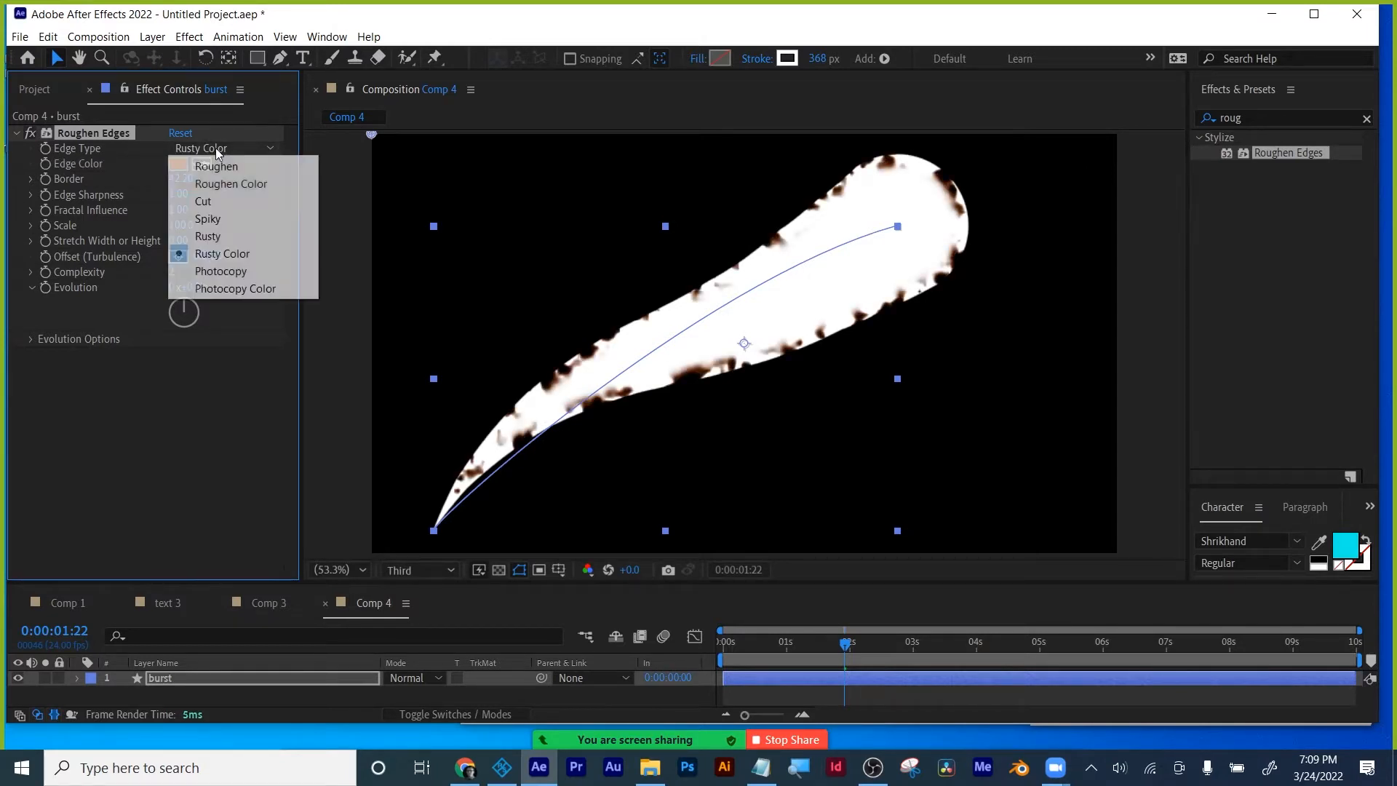
click(216, 200)
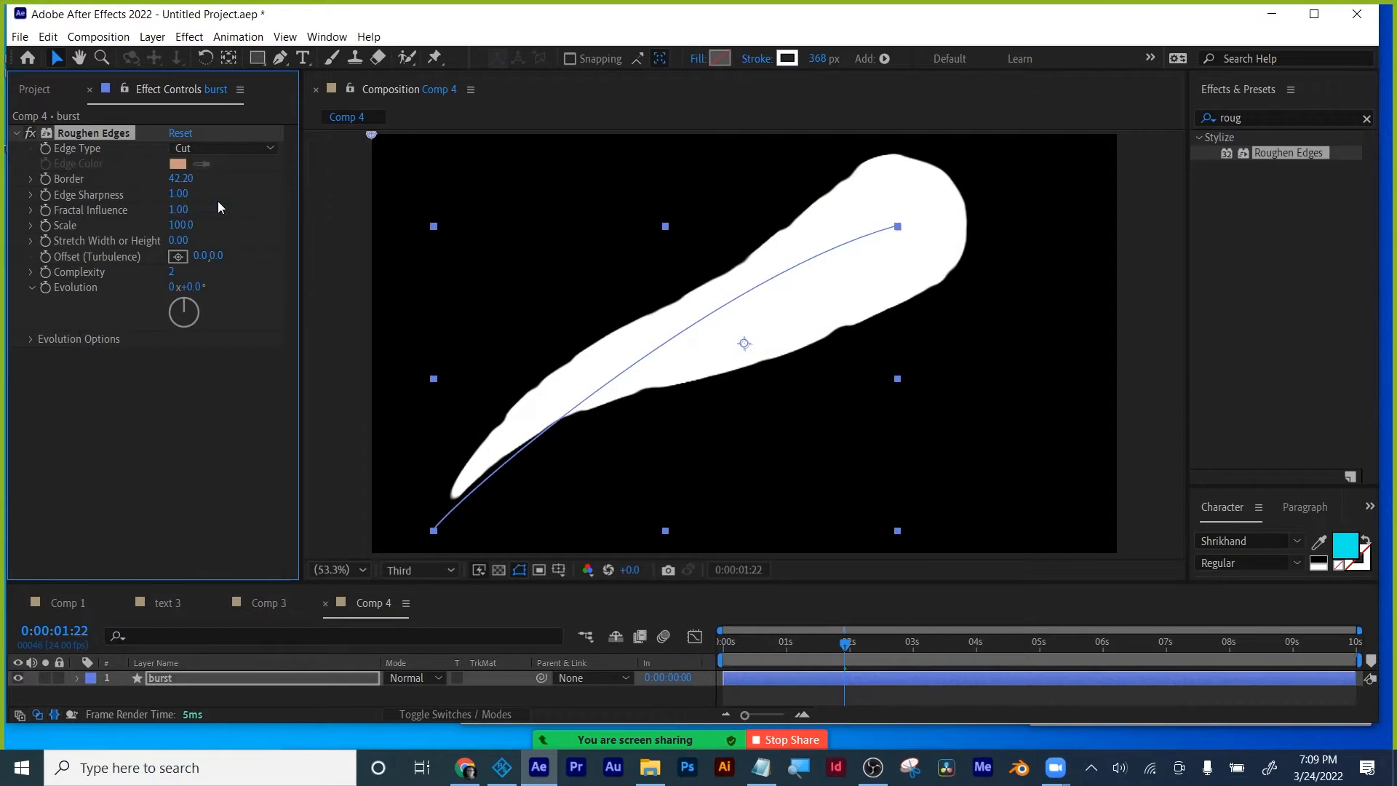
click(216, 149)
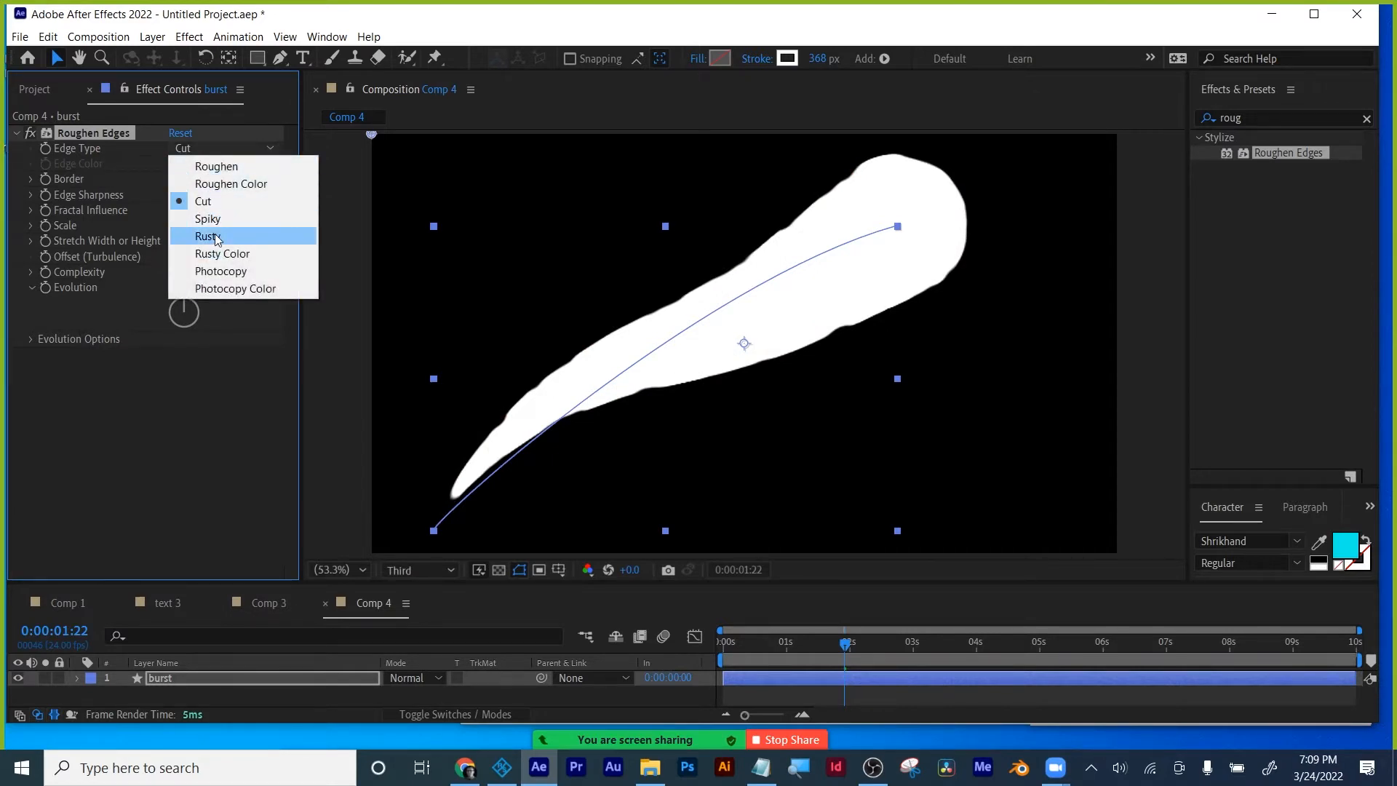
click(223, 185)
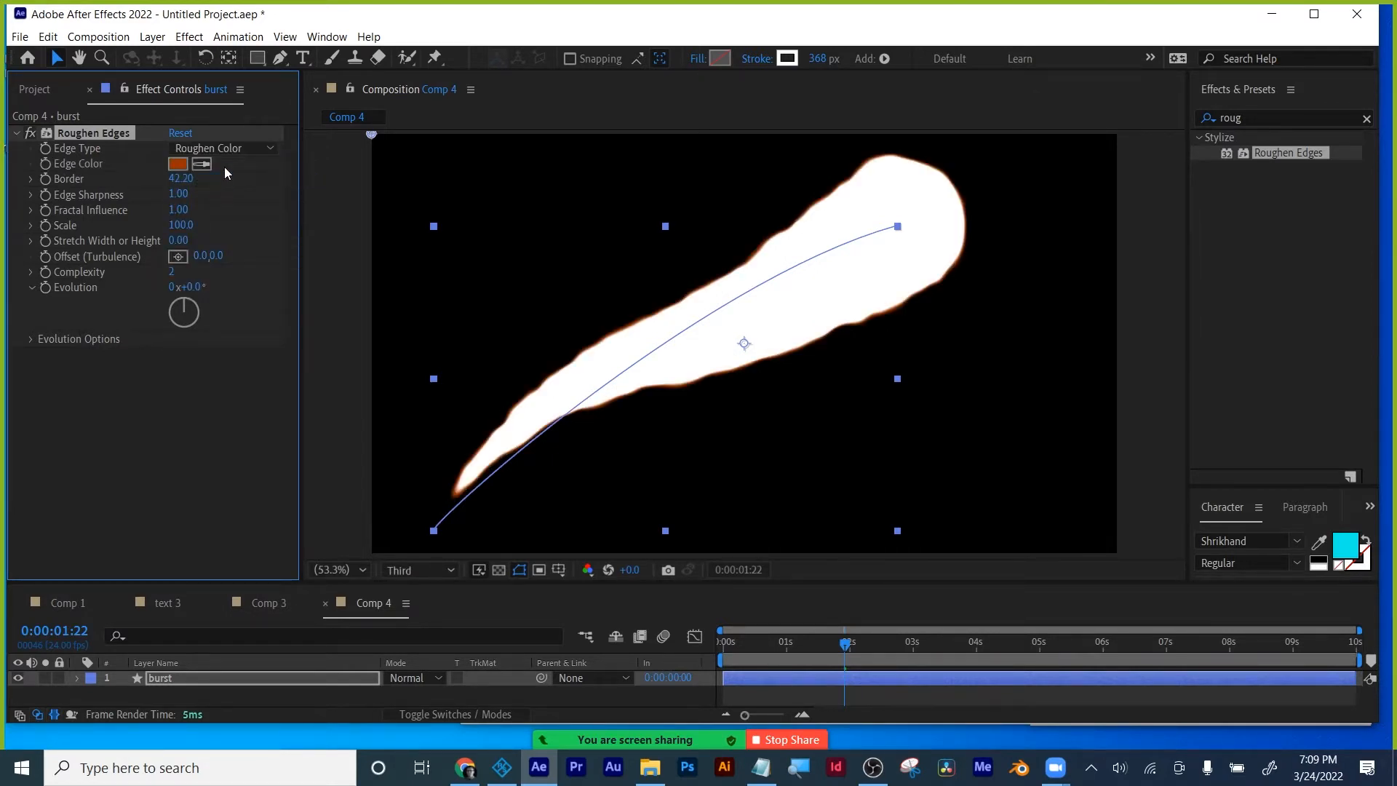
click(224, 147)
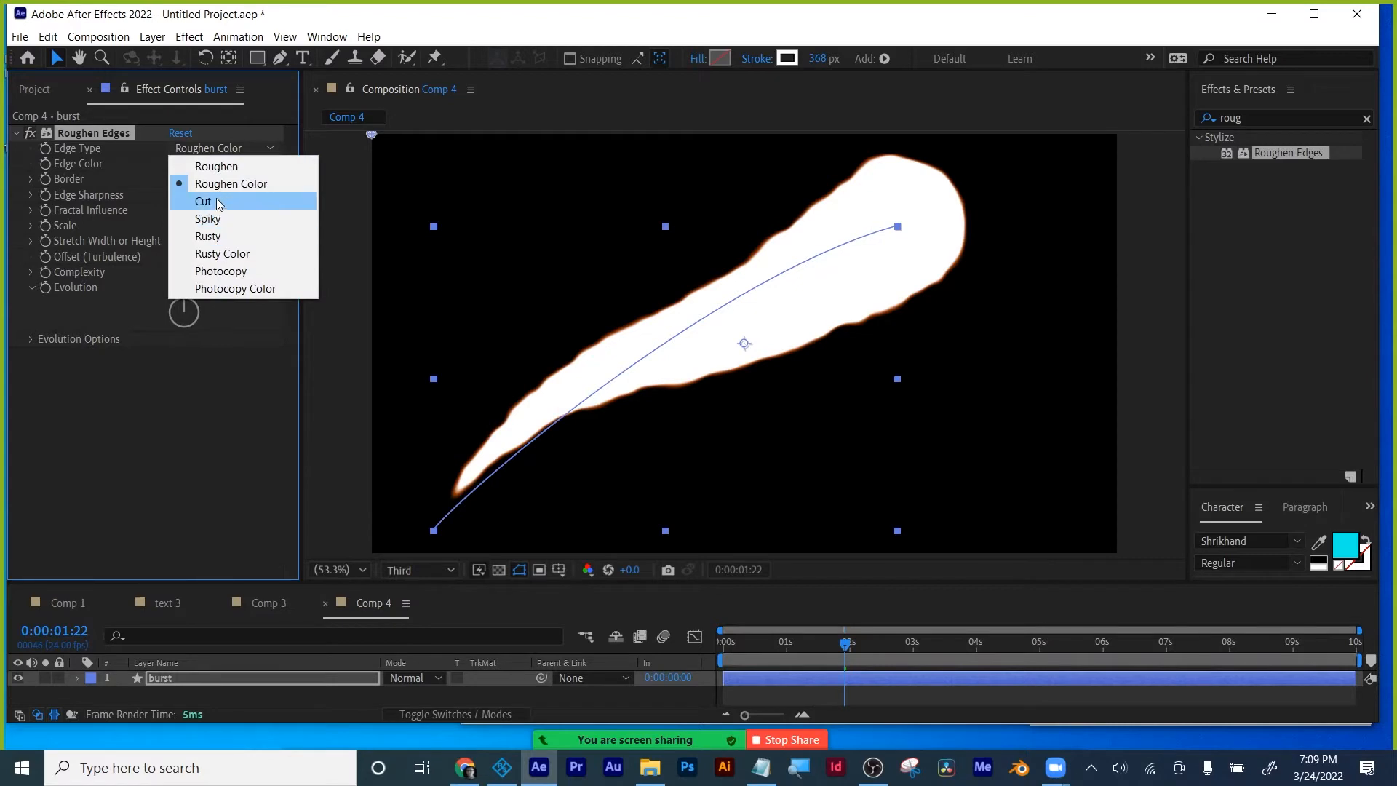
click(214, 201)
click(204, 147)
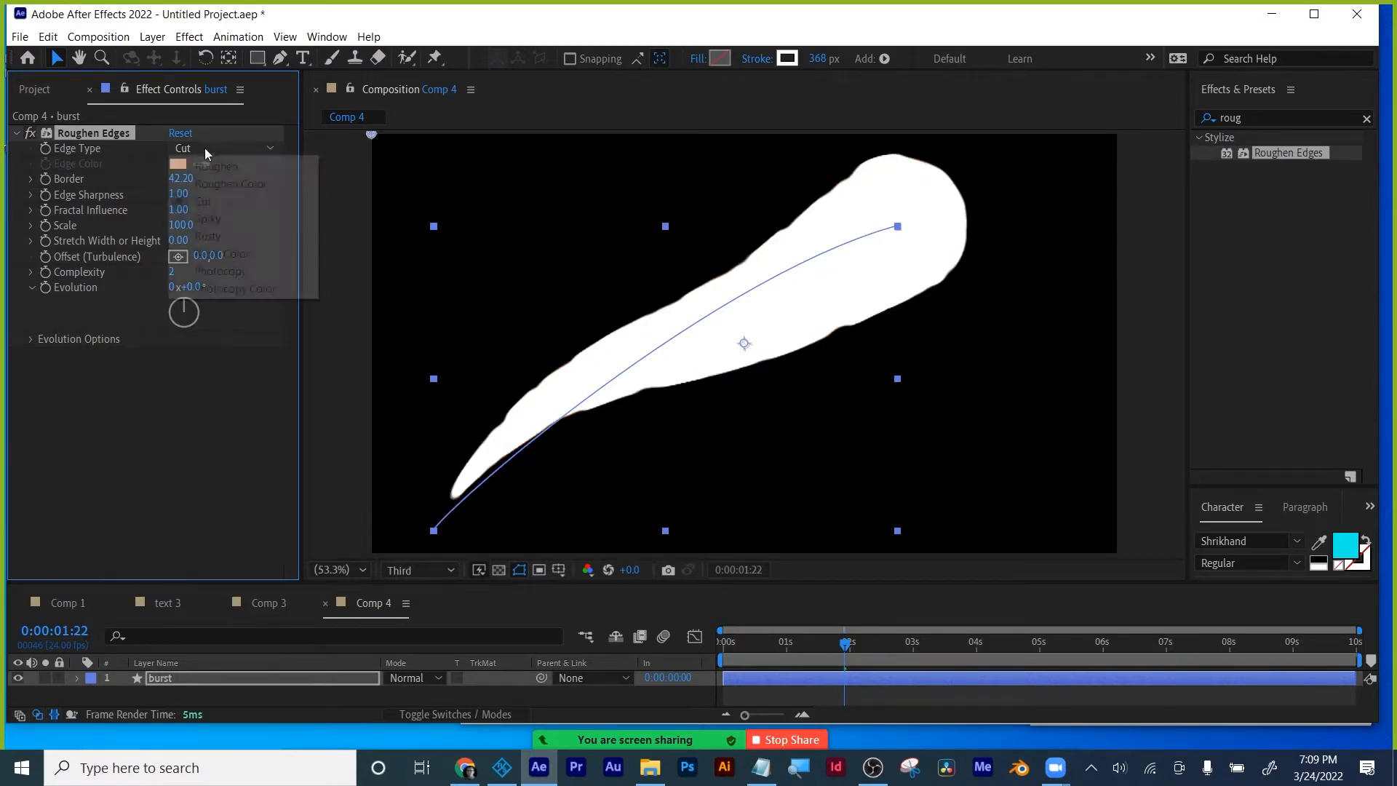
click(211, 237)
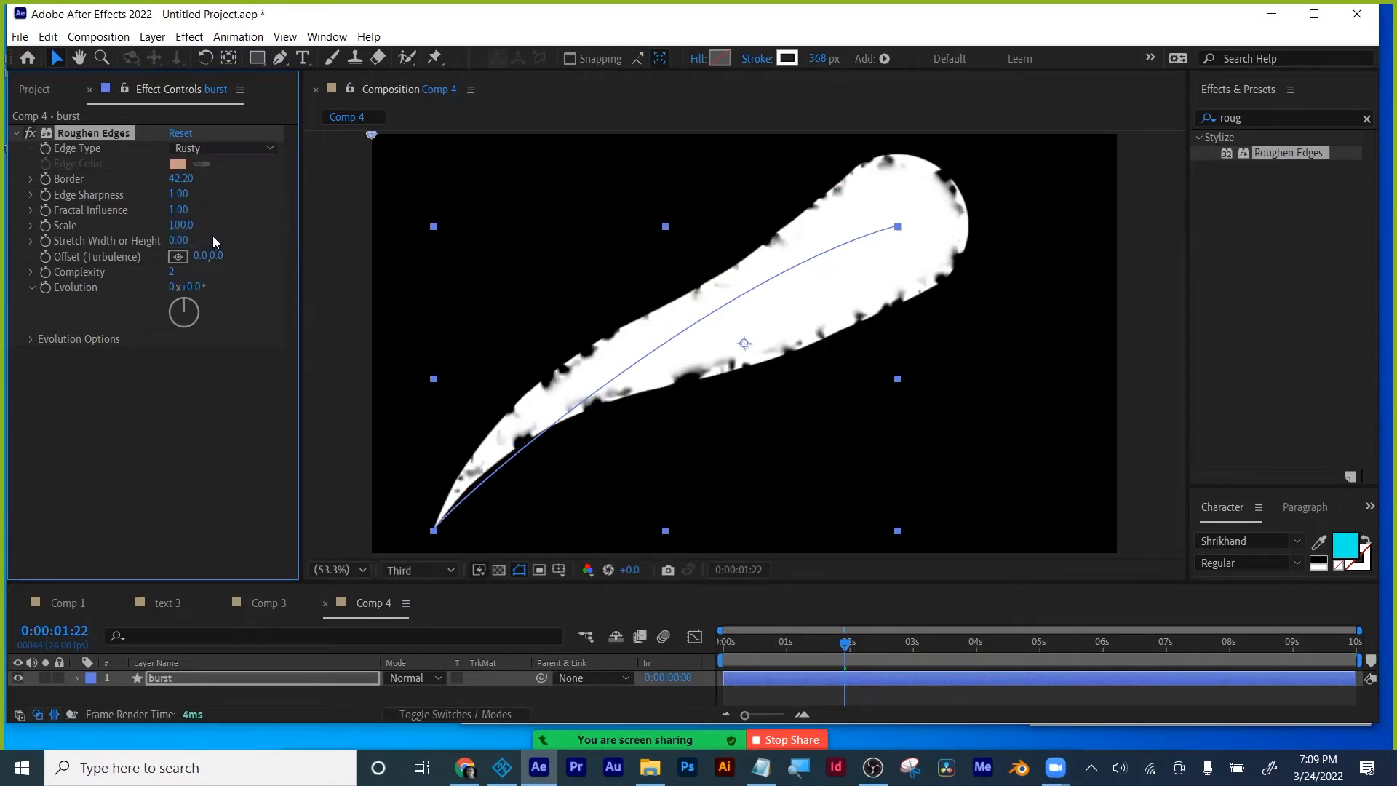
Set the Roughen Edges Border to 58.10, Edge Sharpness to 1.83, Fractal Influence to 0.95 and Scale to 42.
click(181, 179)
text(31.2)
key(Return)
drag(52, 199, 369, 223)
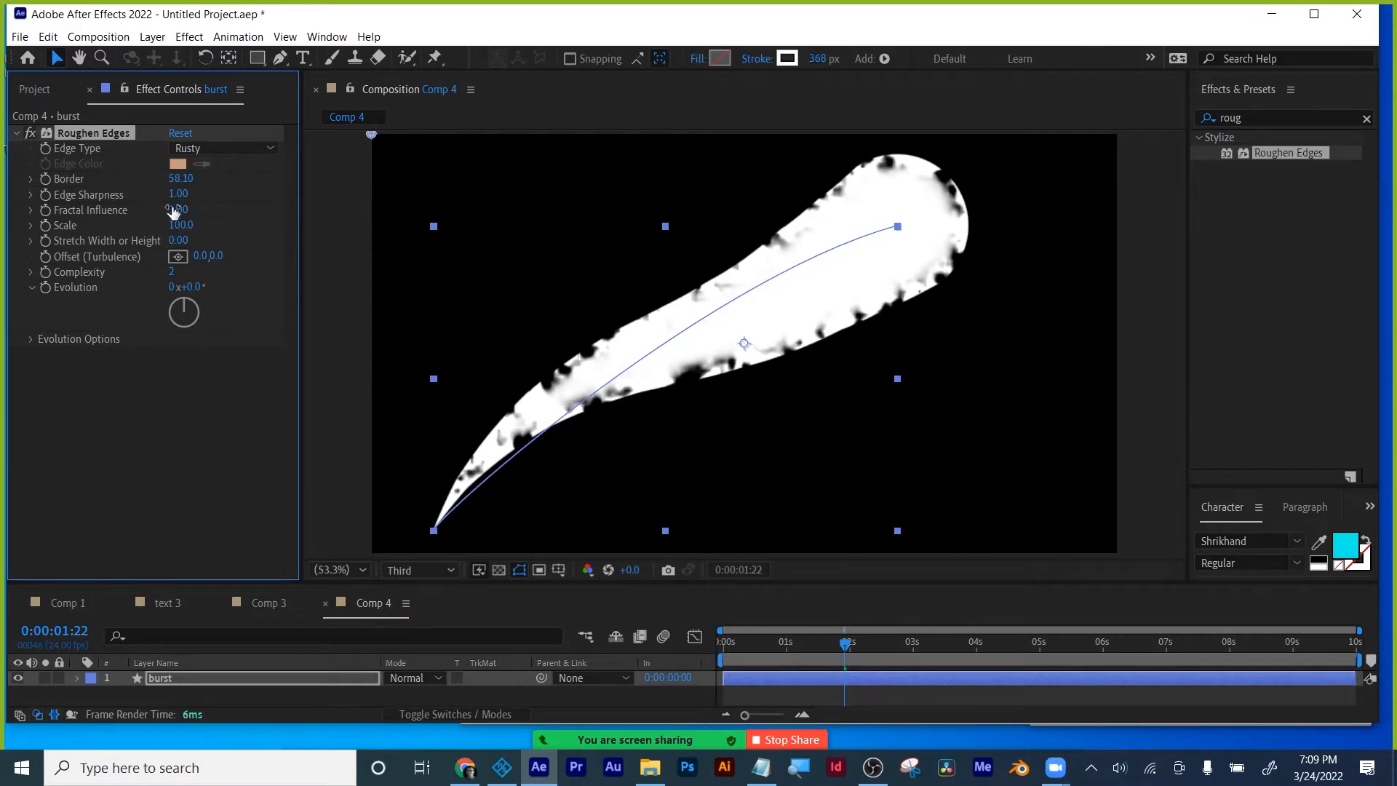
drag(179, 195, 144, 227)
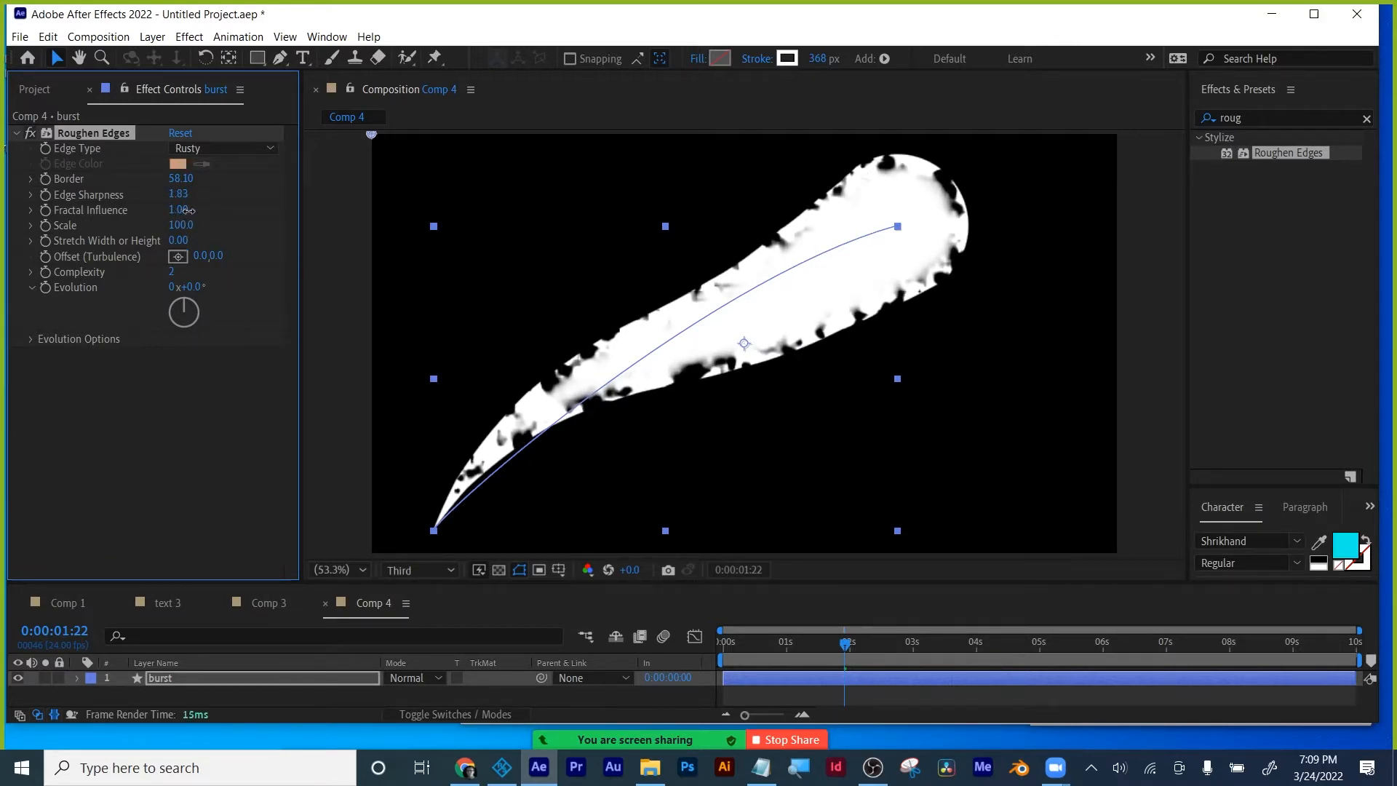
drag(228, 214, 132, 229)
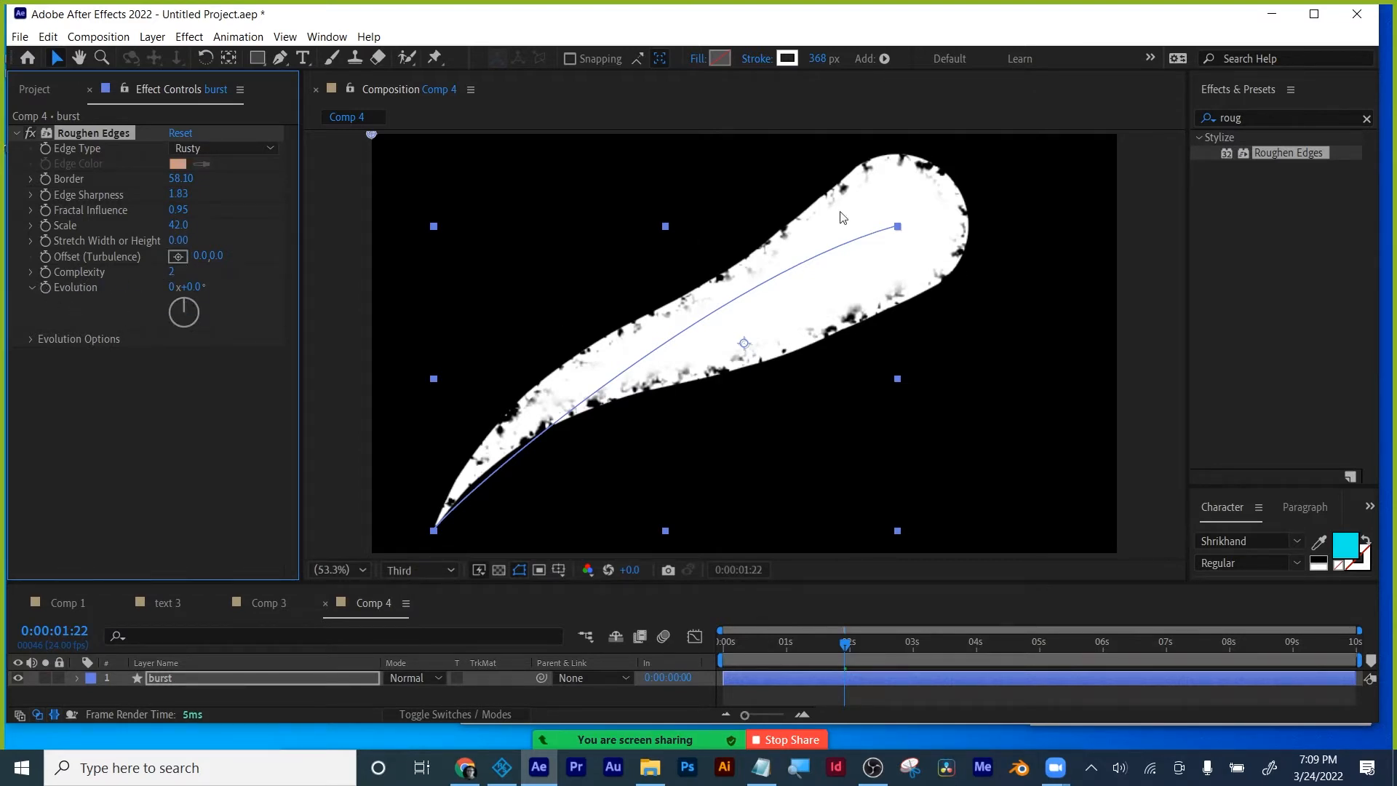
Drive the Roughen Edges Evolution of the burst layer with the expression time*150.
alt+click(46, 287)
text(time)
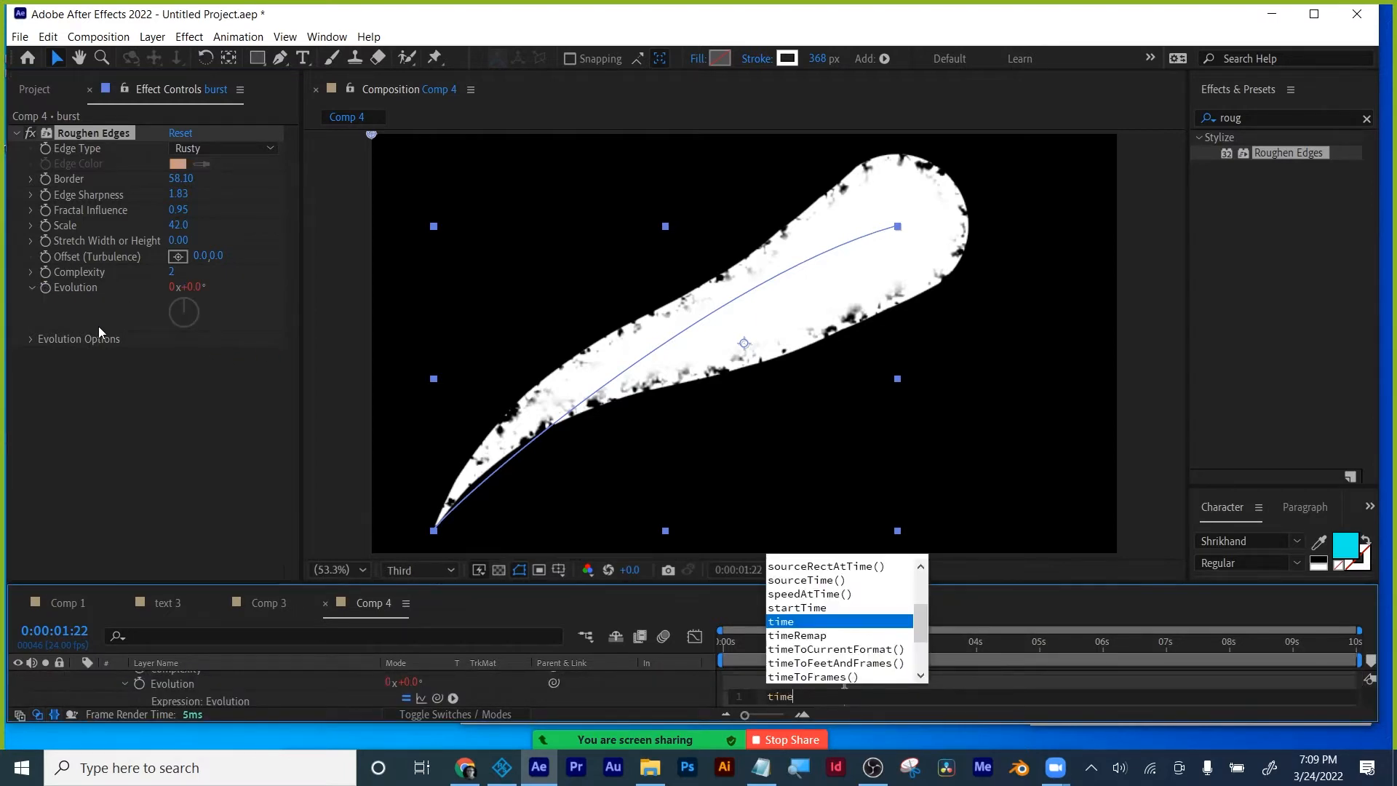
text(*)
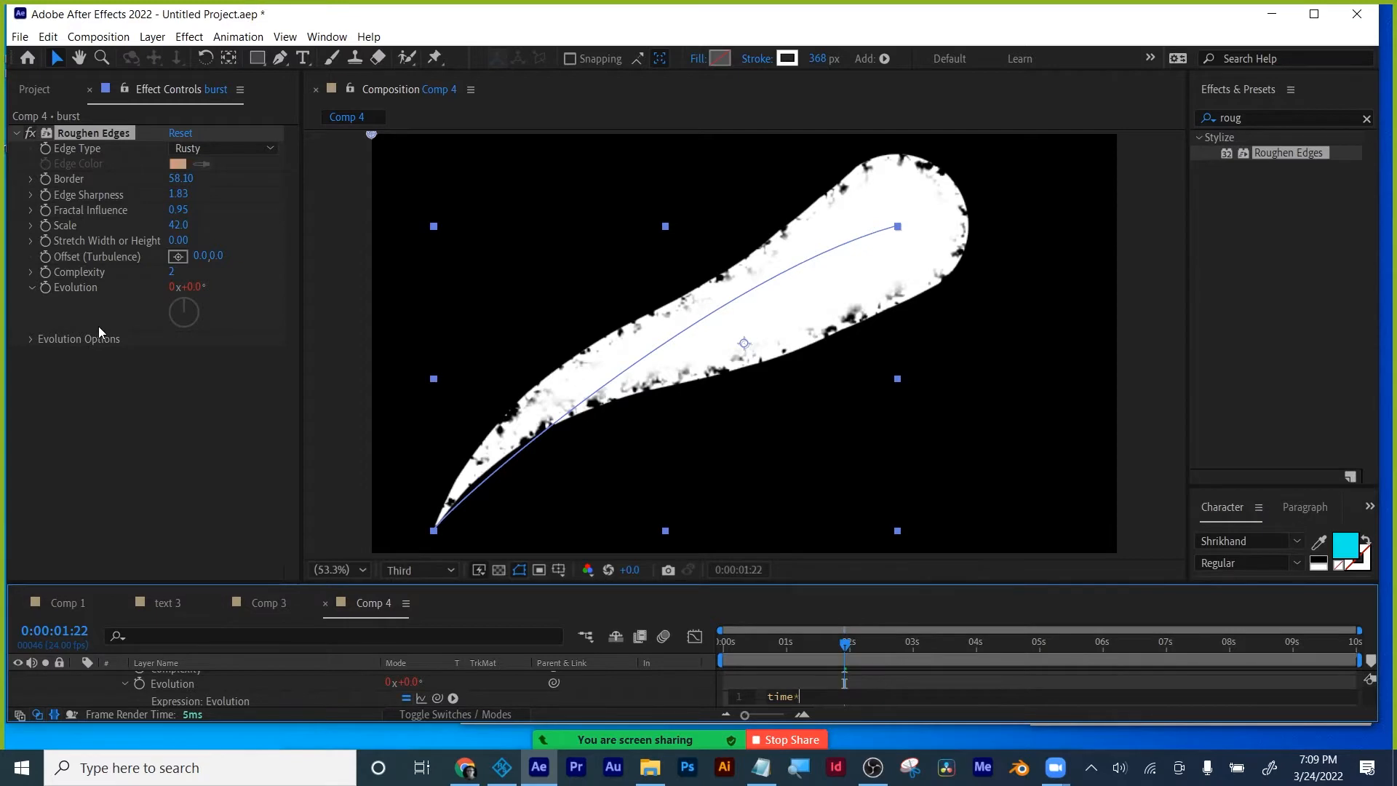
text(150)
click(782, 673)
Play the burst animation from the start twice to check how the roughened edges evolve.
drag(754, 640, 708, 658)
key(space)
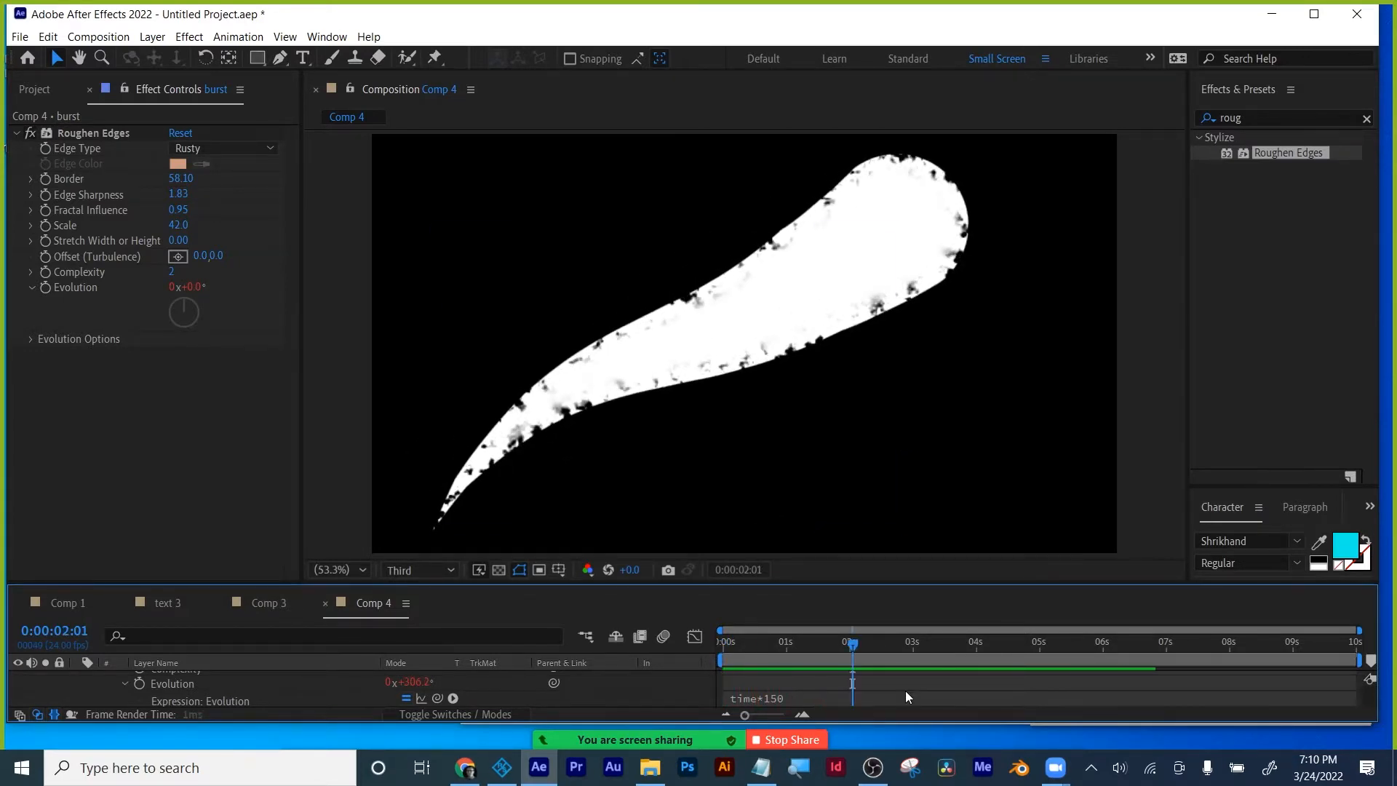
key(space)
drag(749, 649, 693, 650)
key(space)
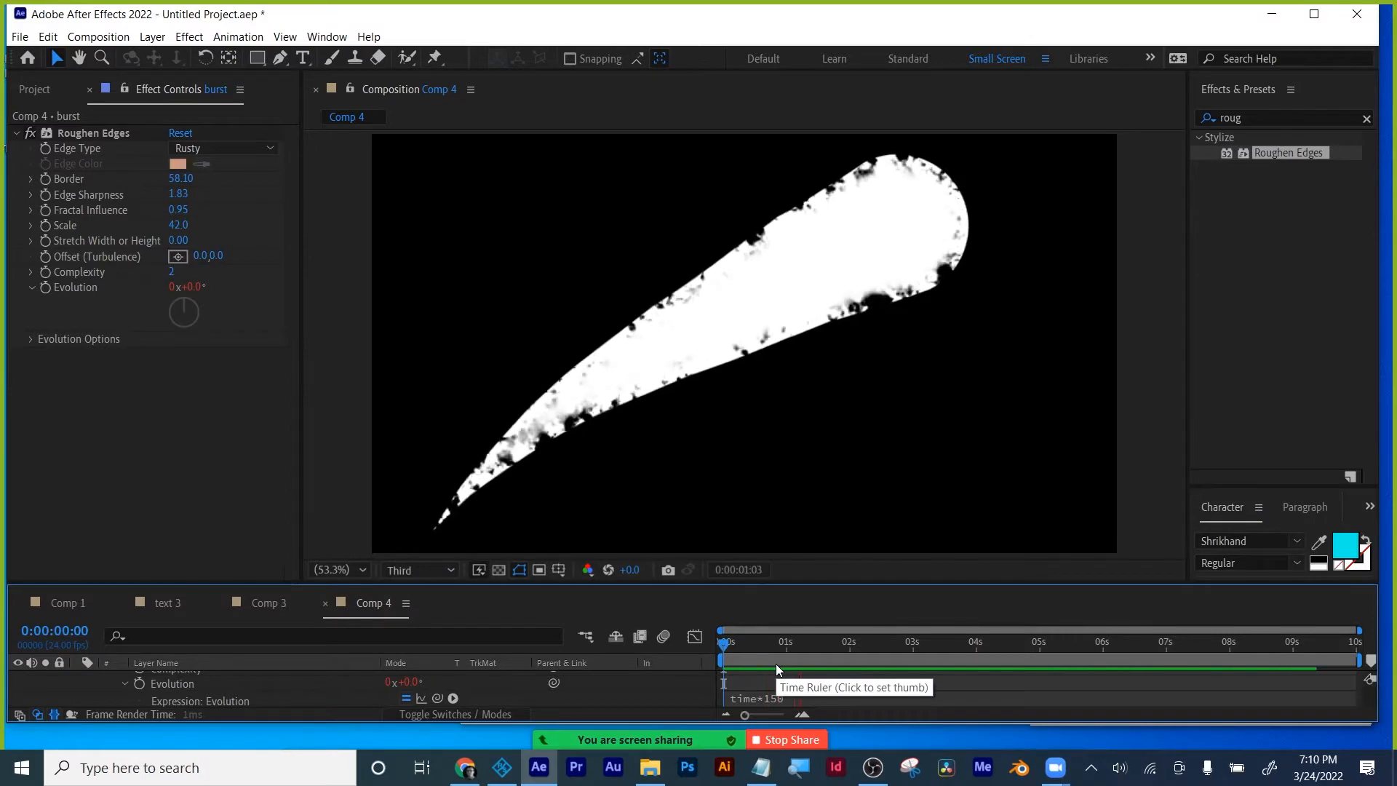
key(space)
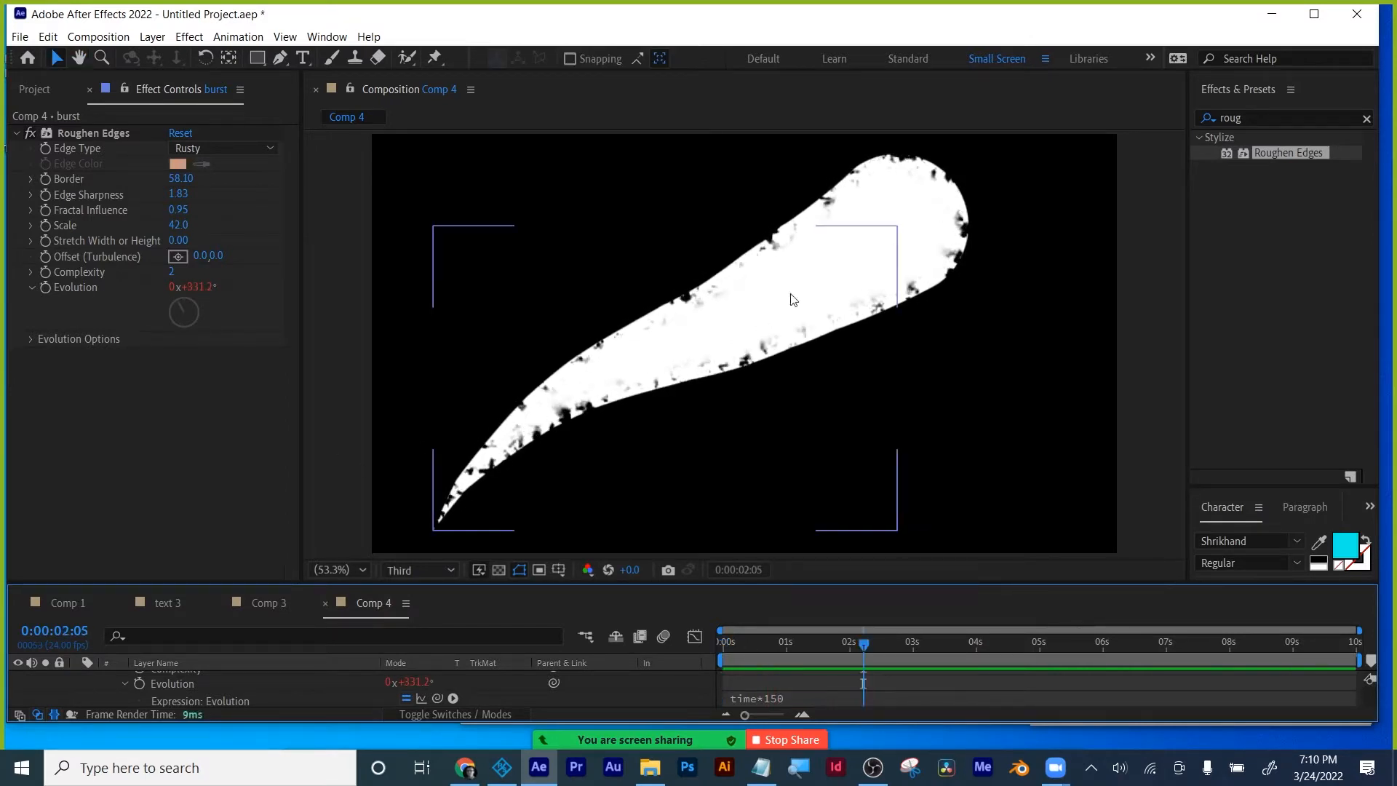
click(160, 406)
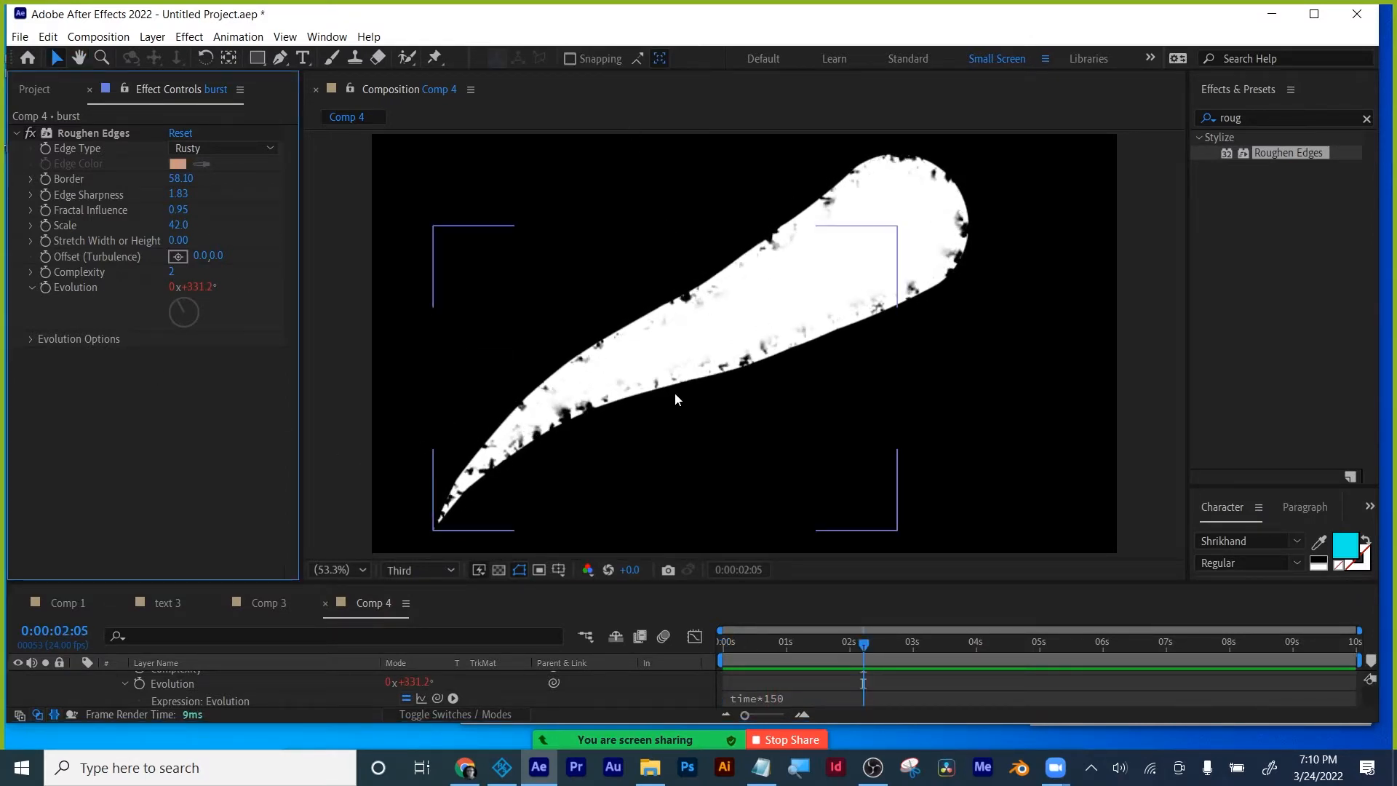
Collapse the burst layer's properties, select the layer and rebalance the space between the timeline and the composition view.
drag(738, 584, 738, 419)
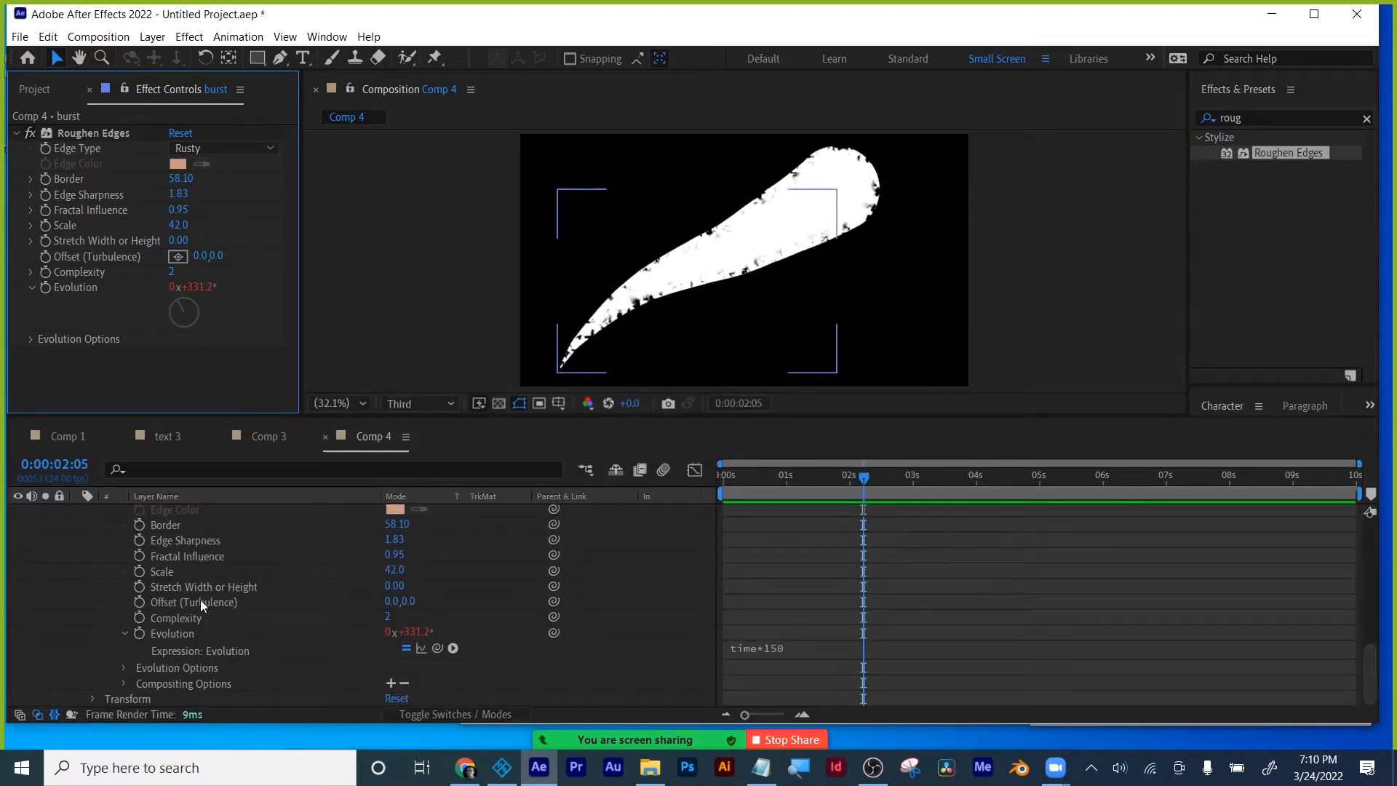
scroll(189, 611, up, 10)
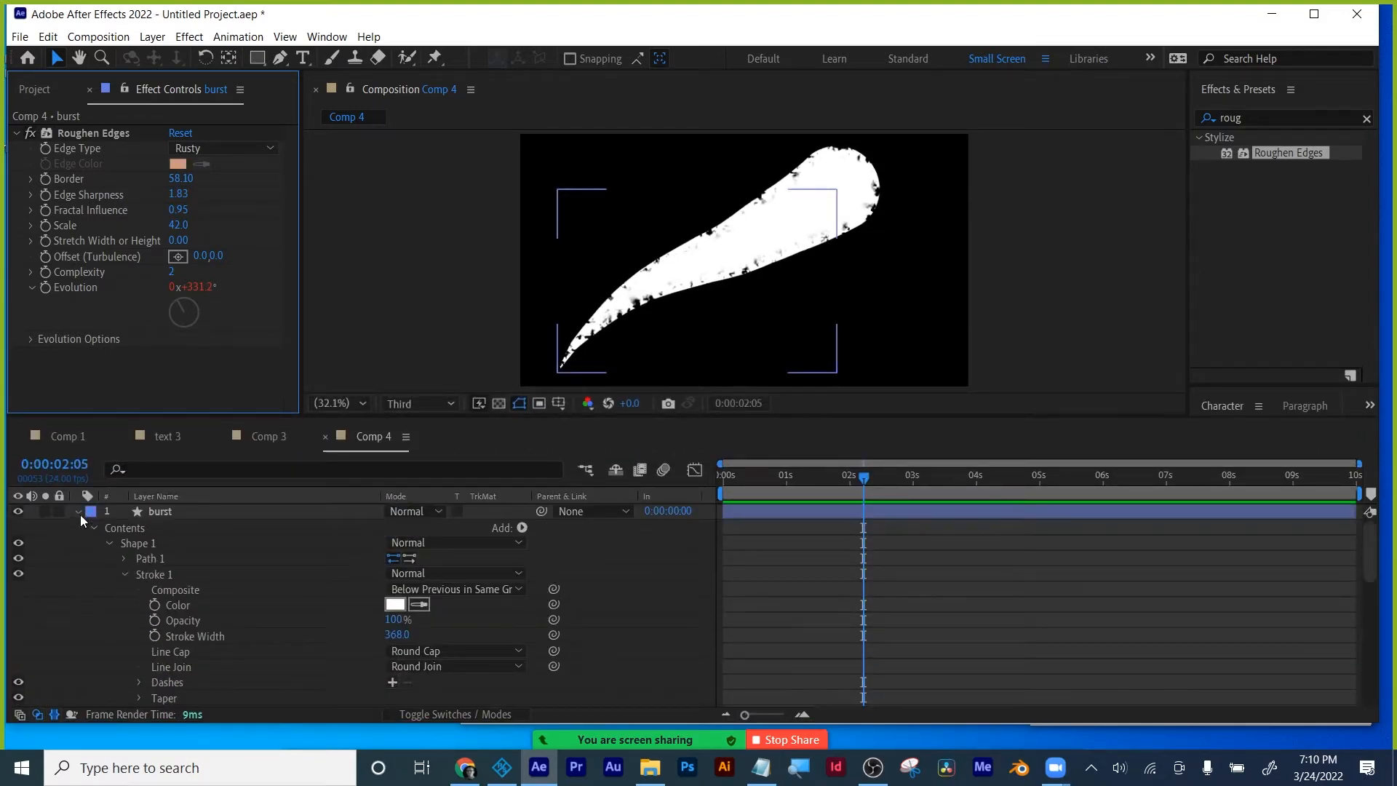
click(78, 512)
click(164, 509)
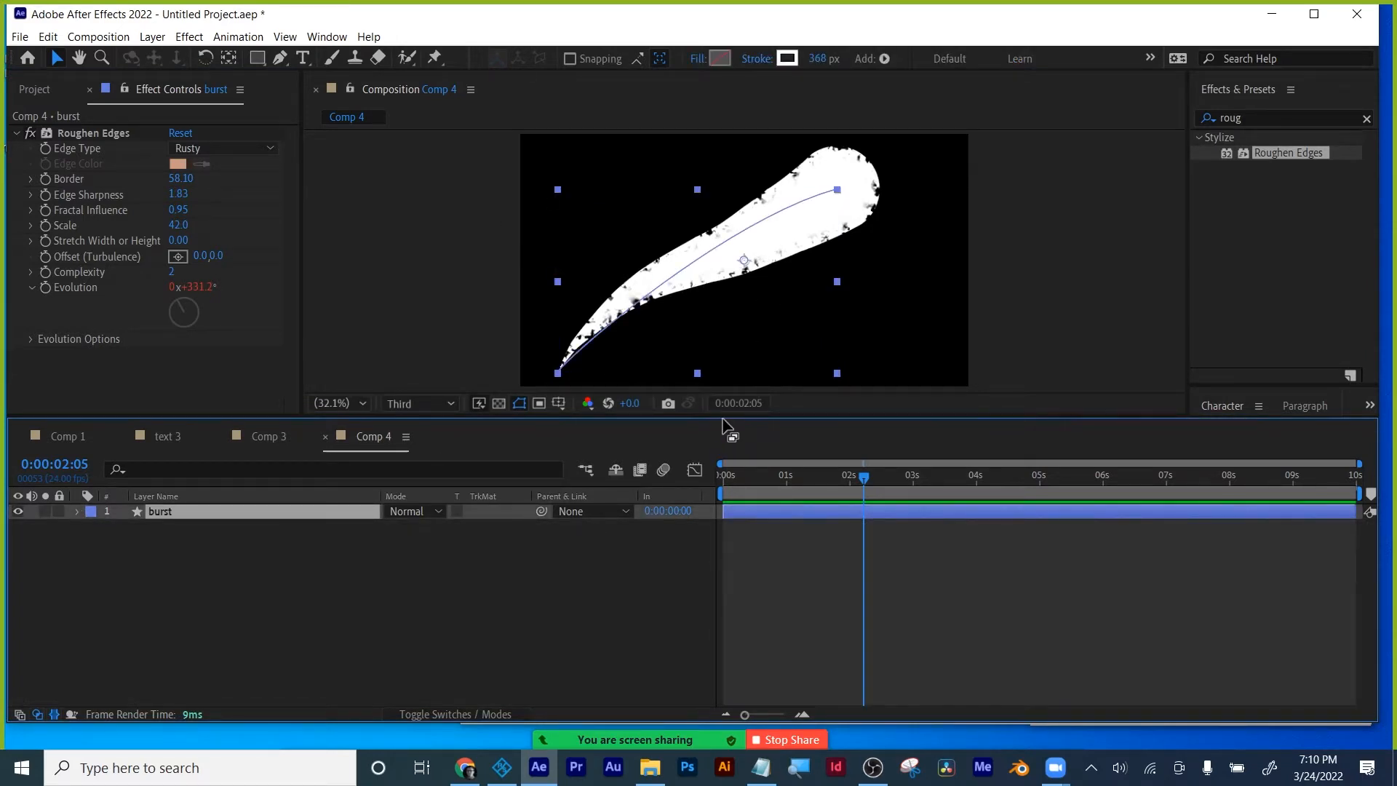
drag(731, 417, 731, 489)
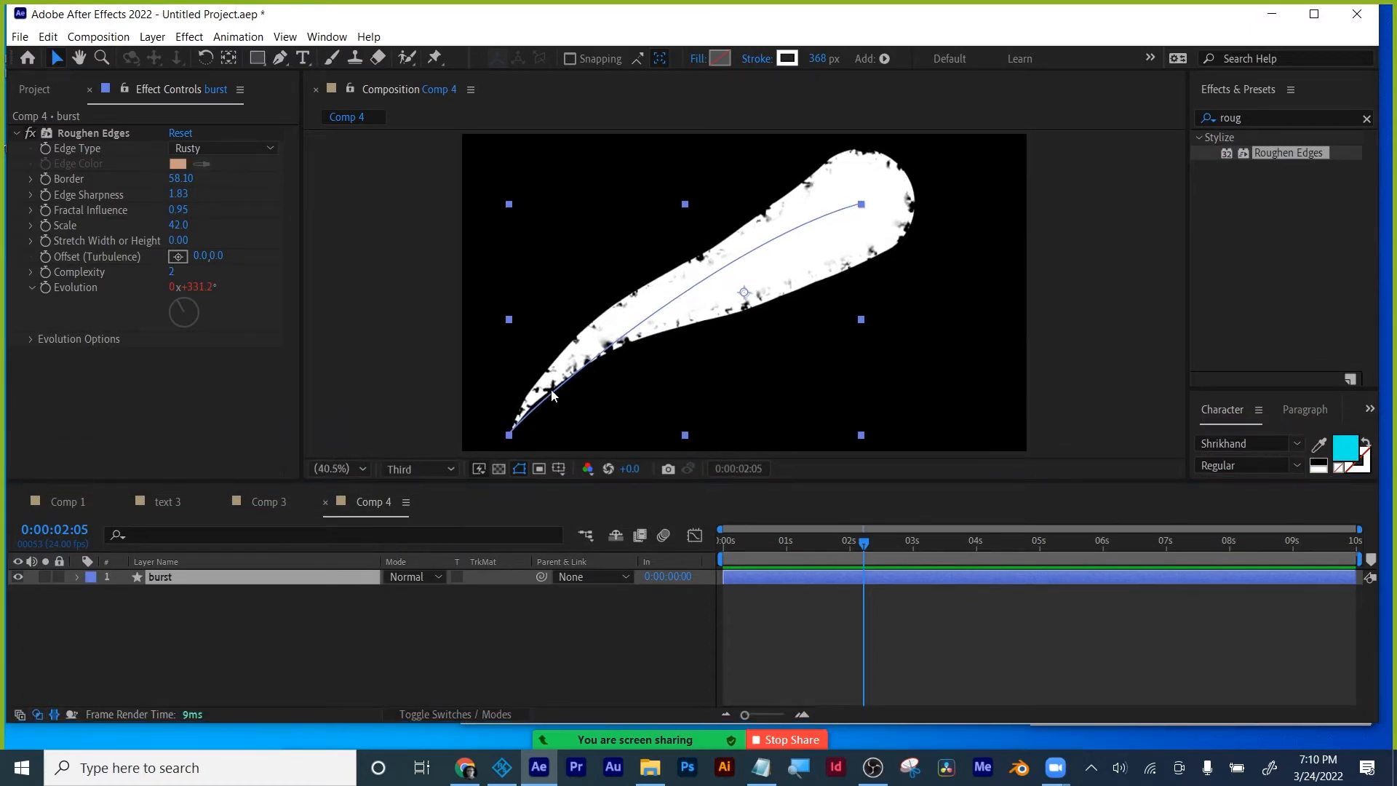
Scale the burst layer down to 52% and position it inside the upper-right area of the composition.
drag(555, 395, 783, 262)
key(s)
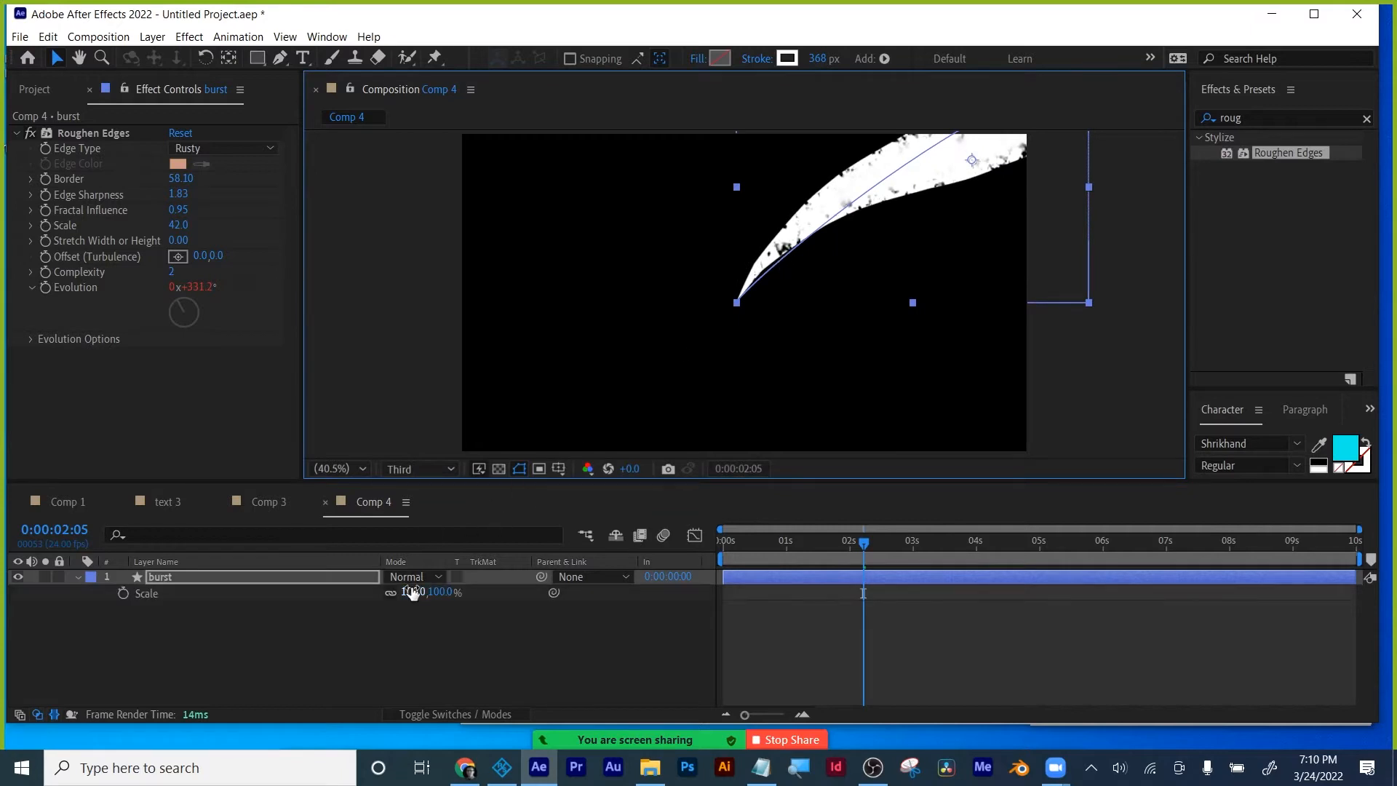
drag(409, 591, 369, 595)
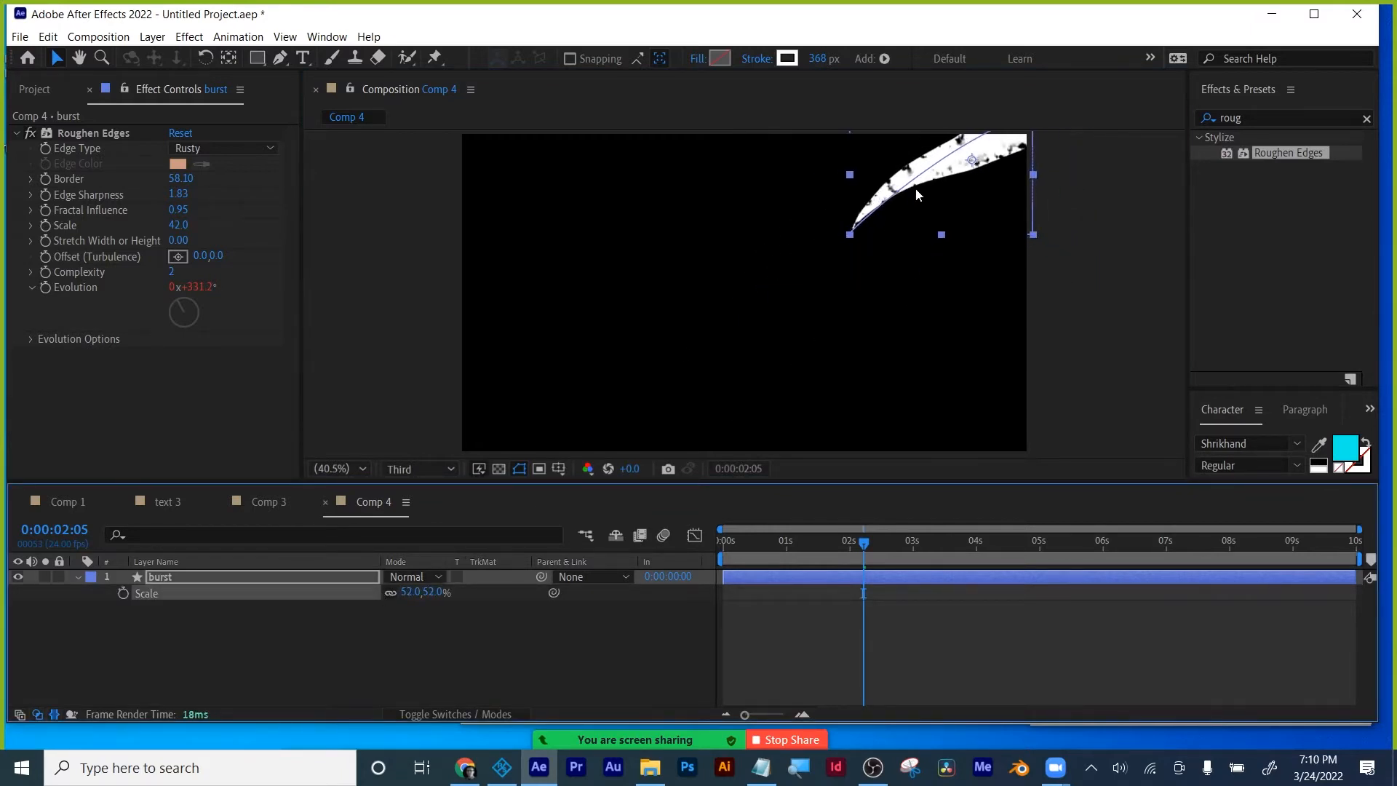
drag(916, 192, 825, 264)
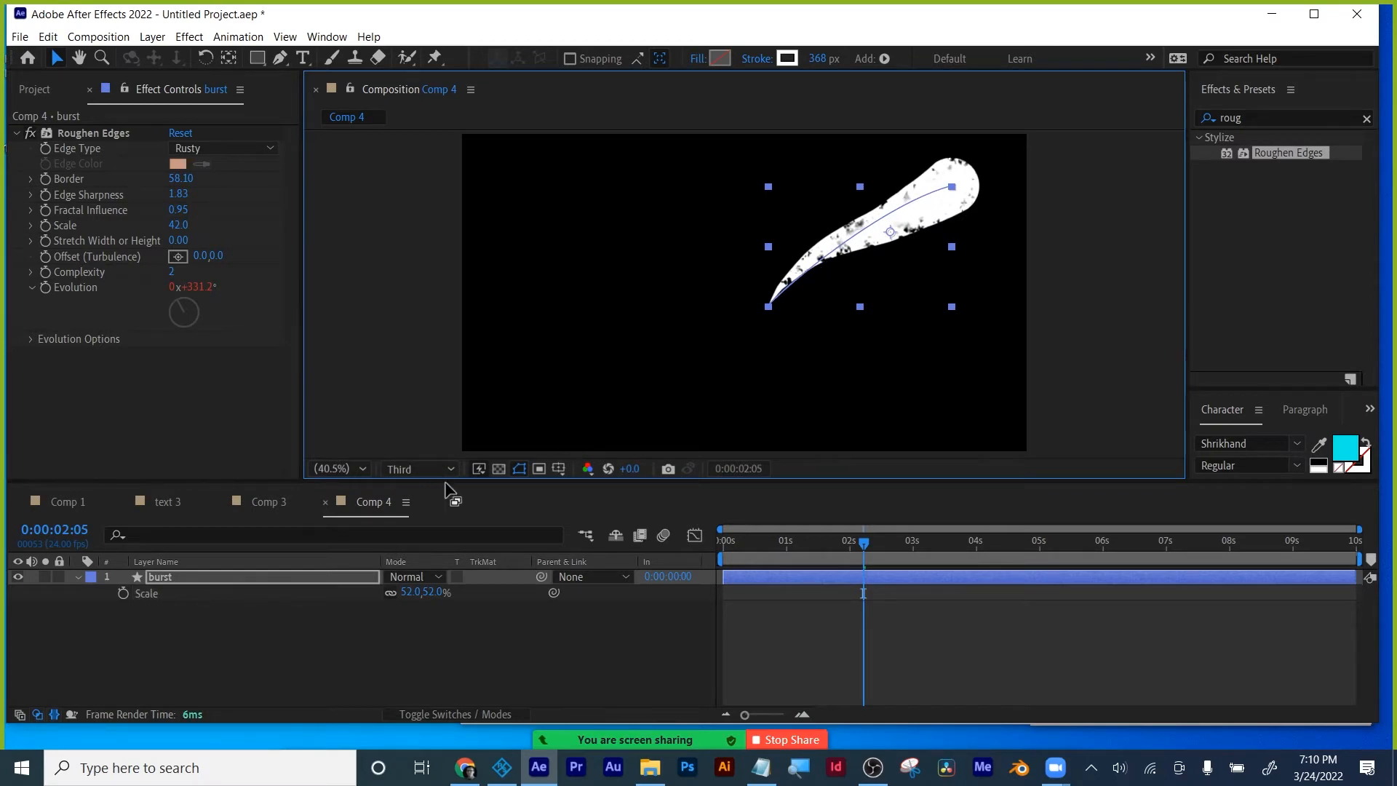
Show the Title/Action Safe guides and move the burst so its narrow tip sits at the composition's centre.
click(559, 468)
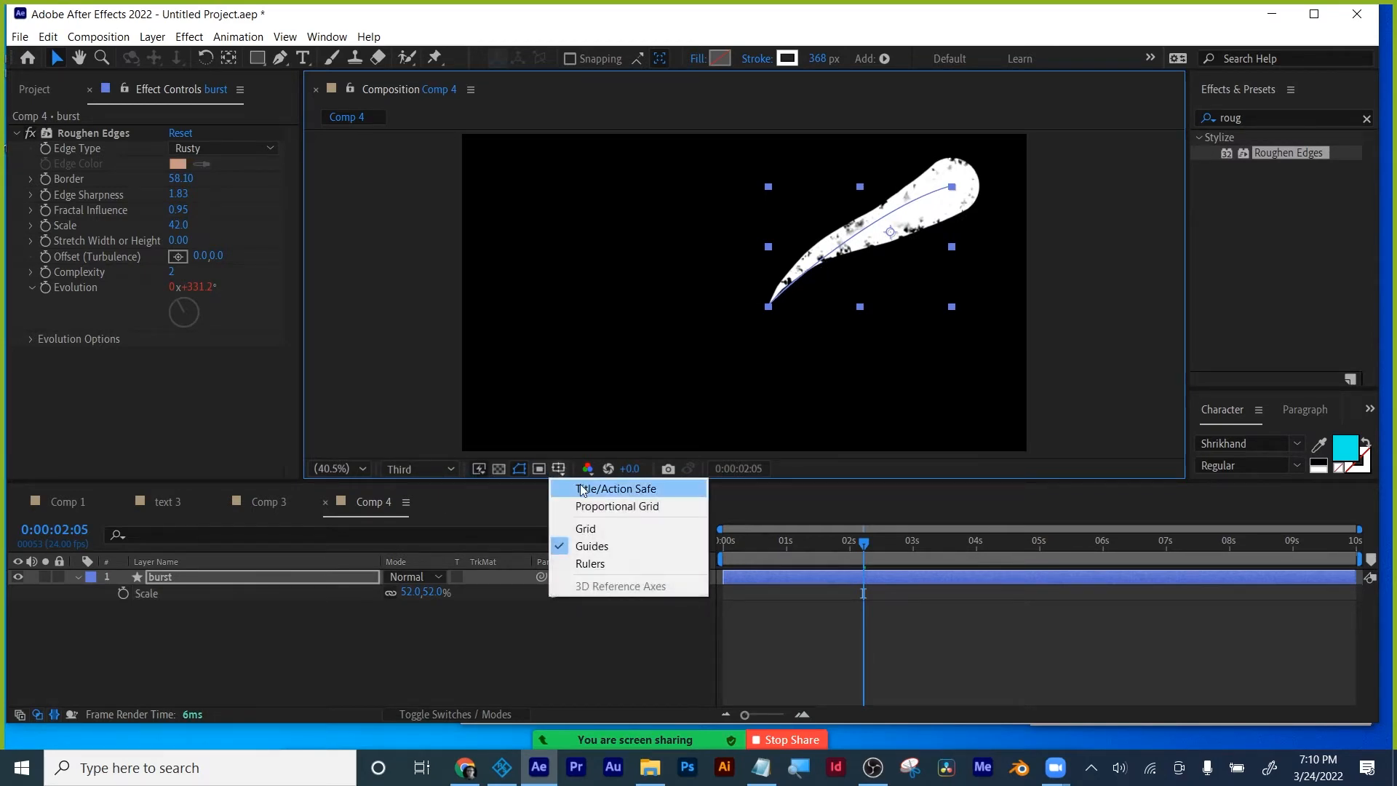
click(580, 489)
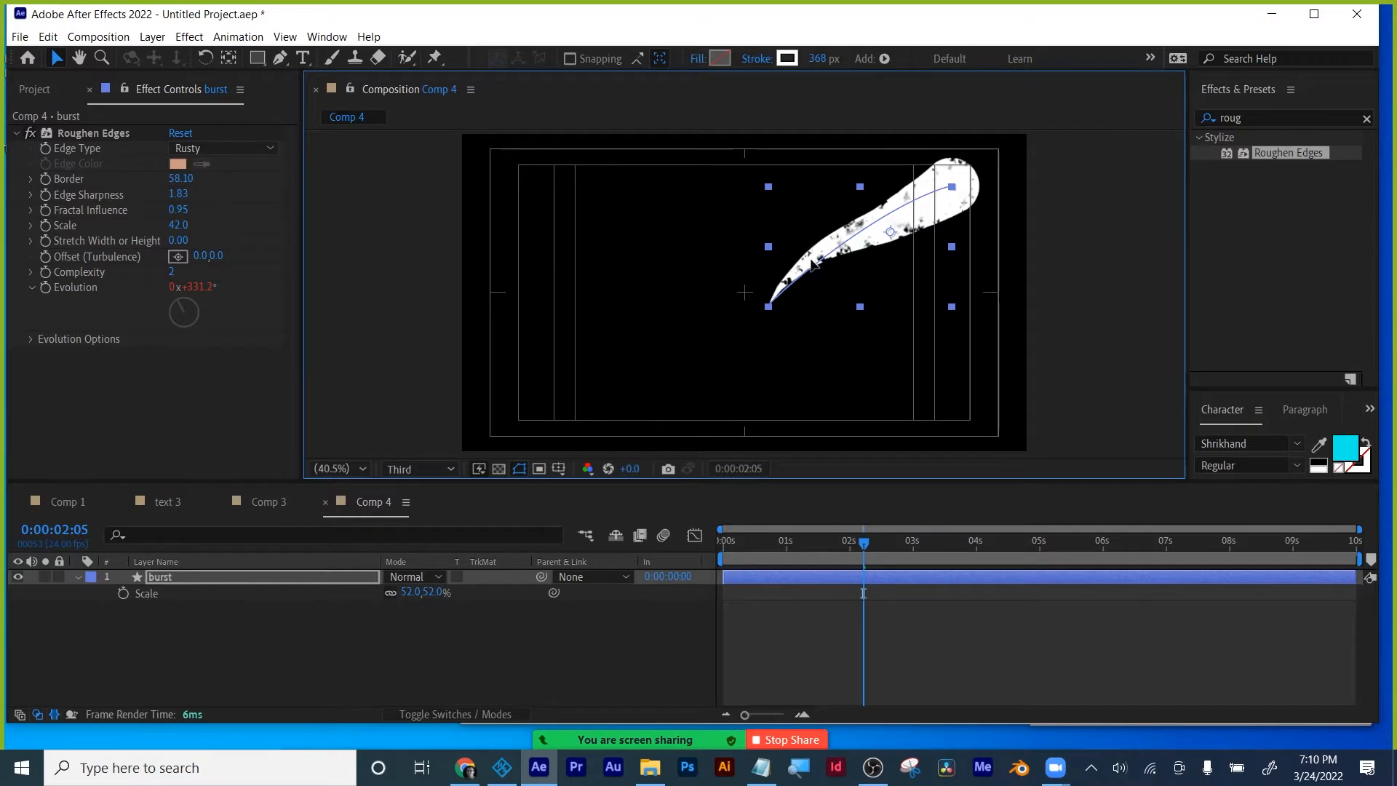
drag(811, 263, 789, 245)
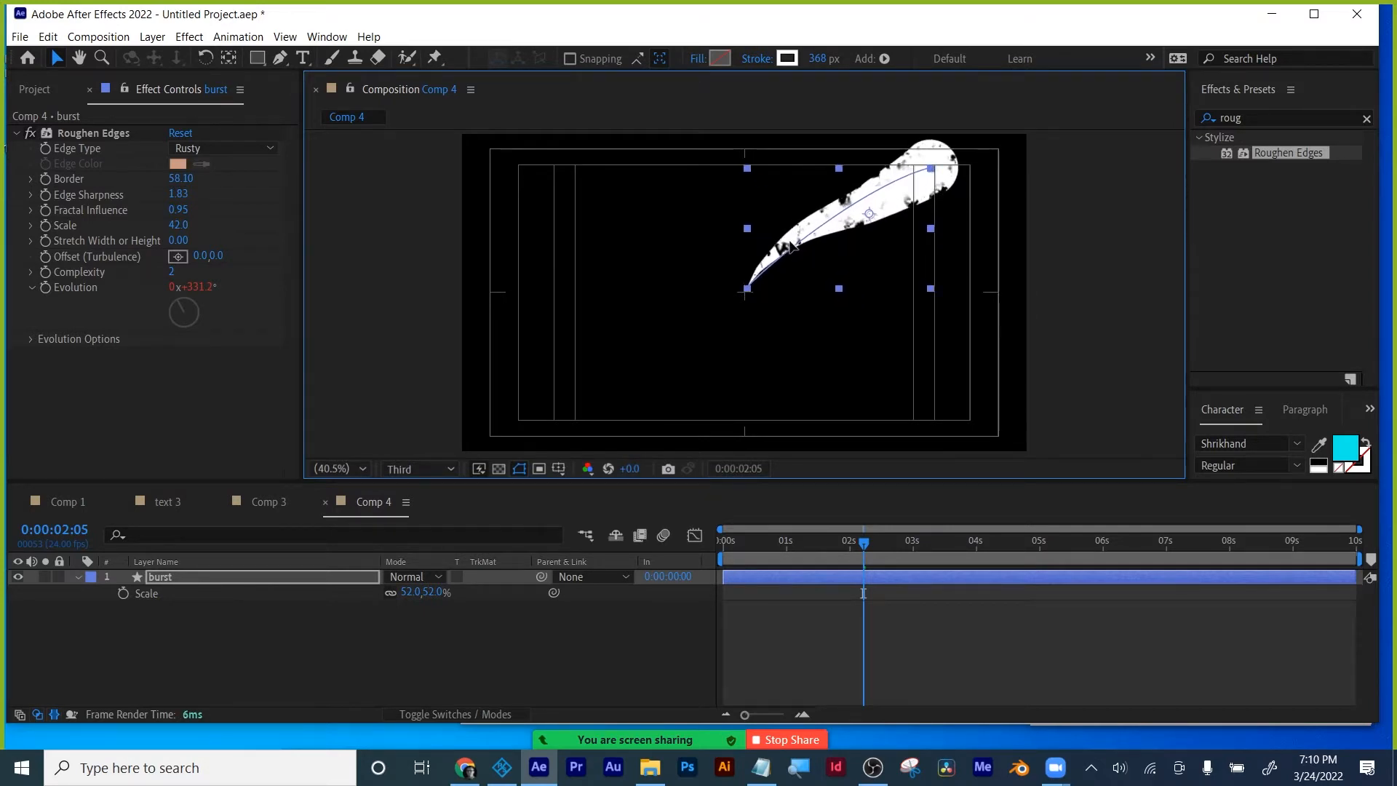
Move the burst layer's anchor point to its narrow tip and preview the animation from the start.
key(y)
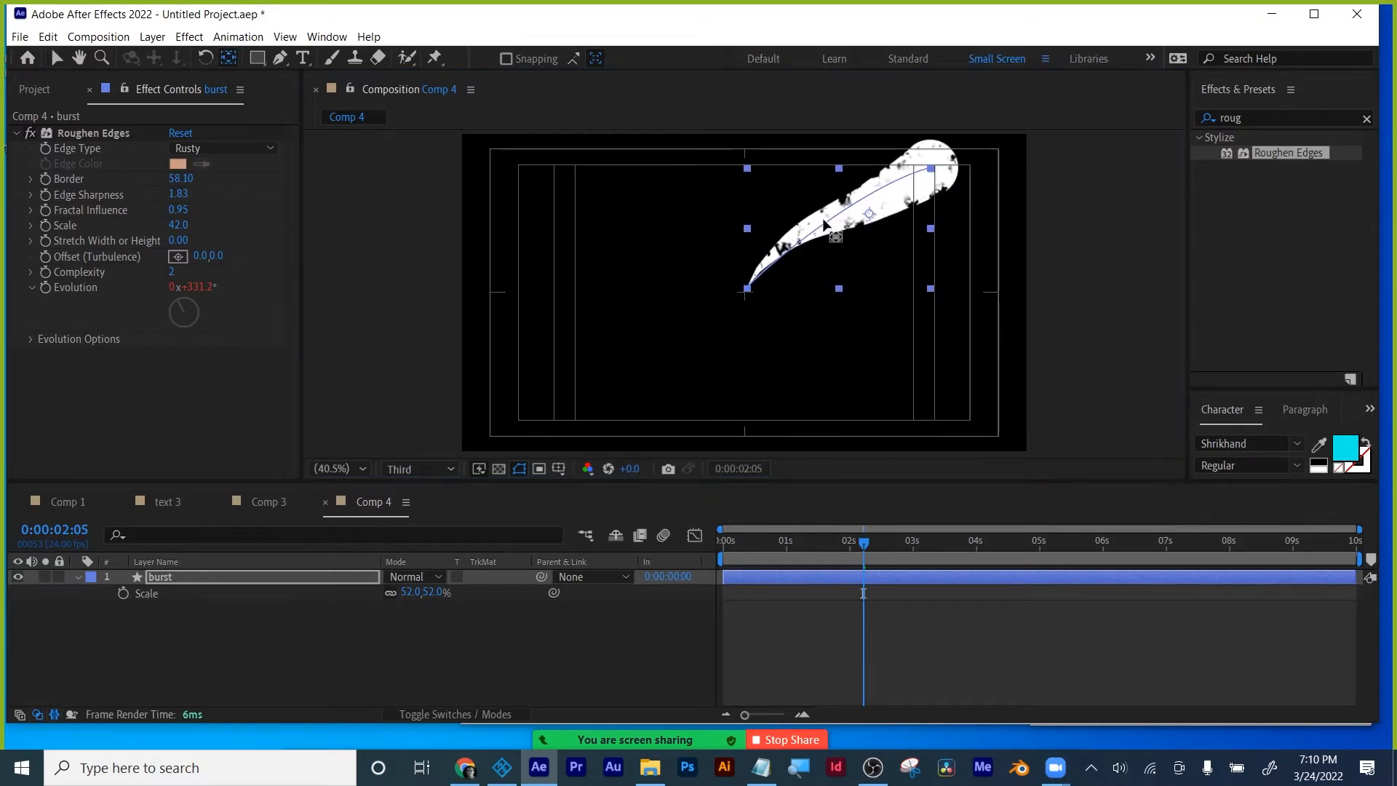
click(747, 288)
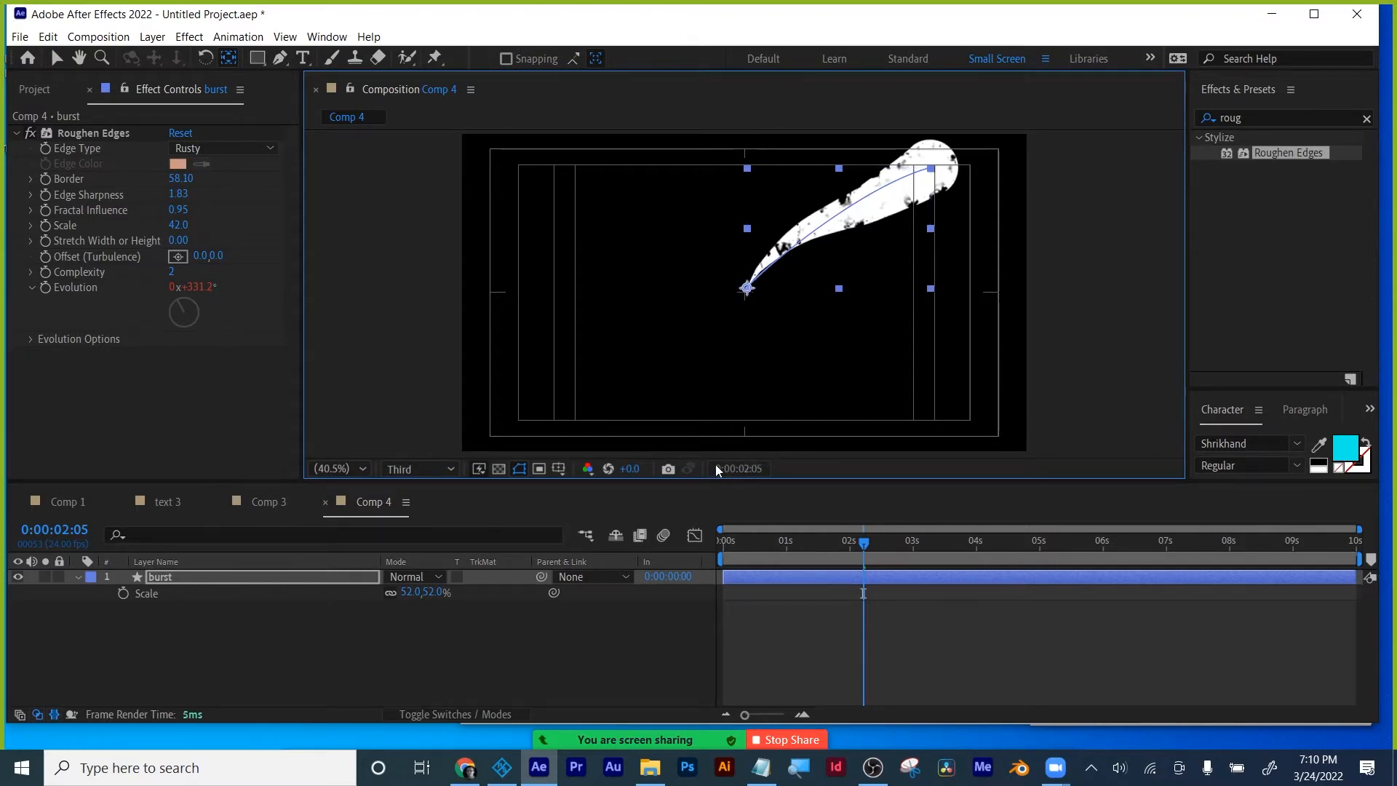
key(Home)
key(space)
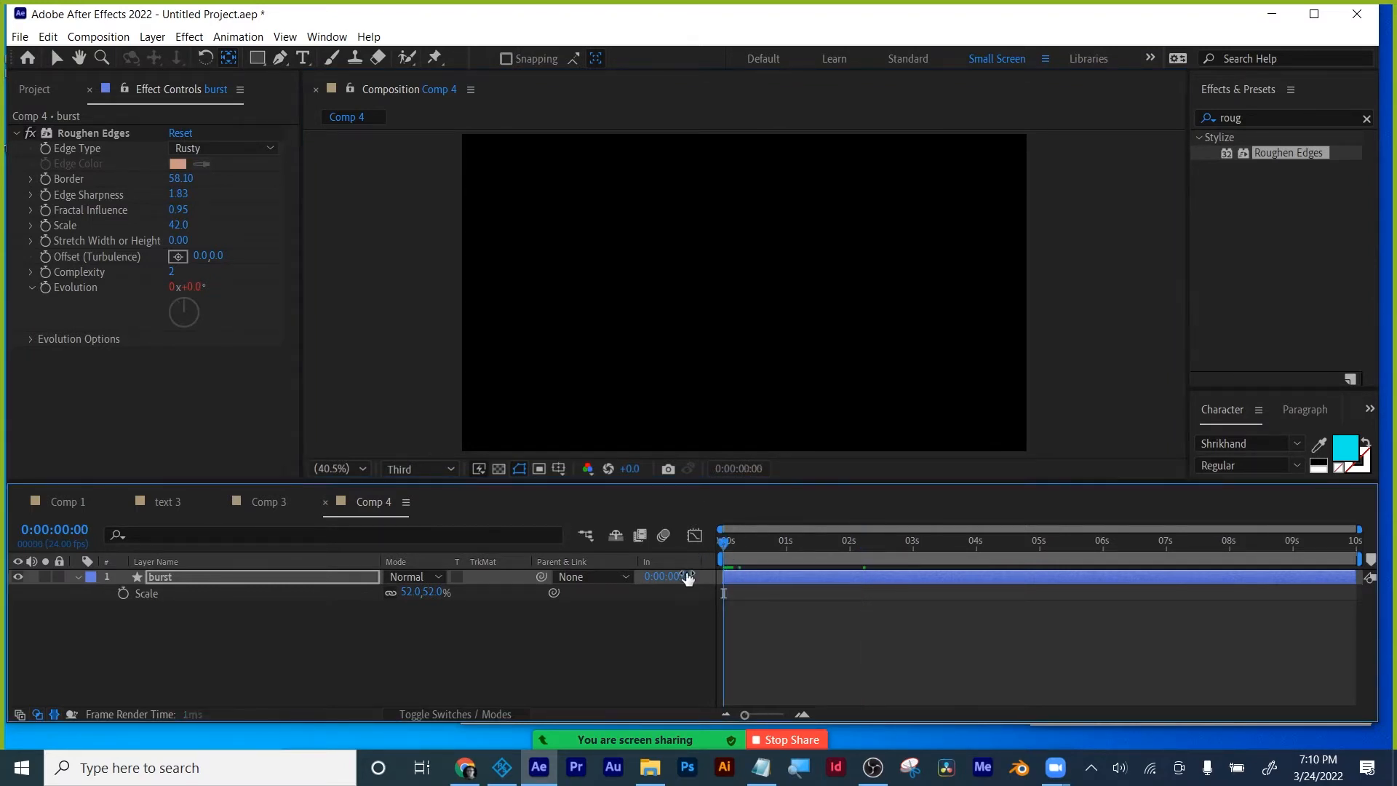
key(space)
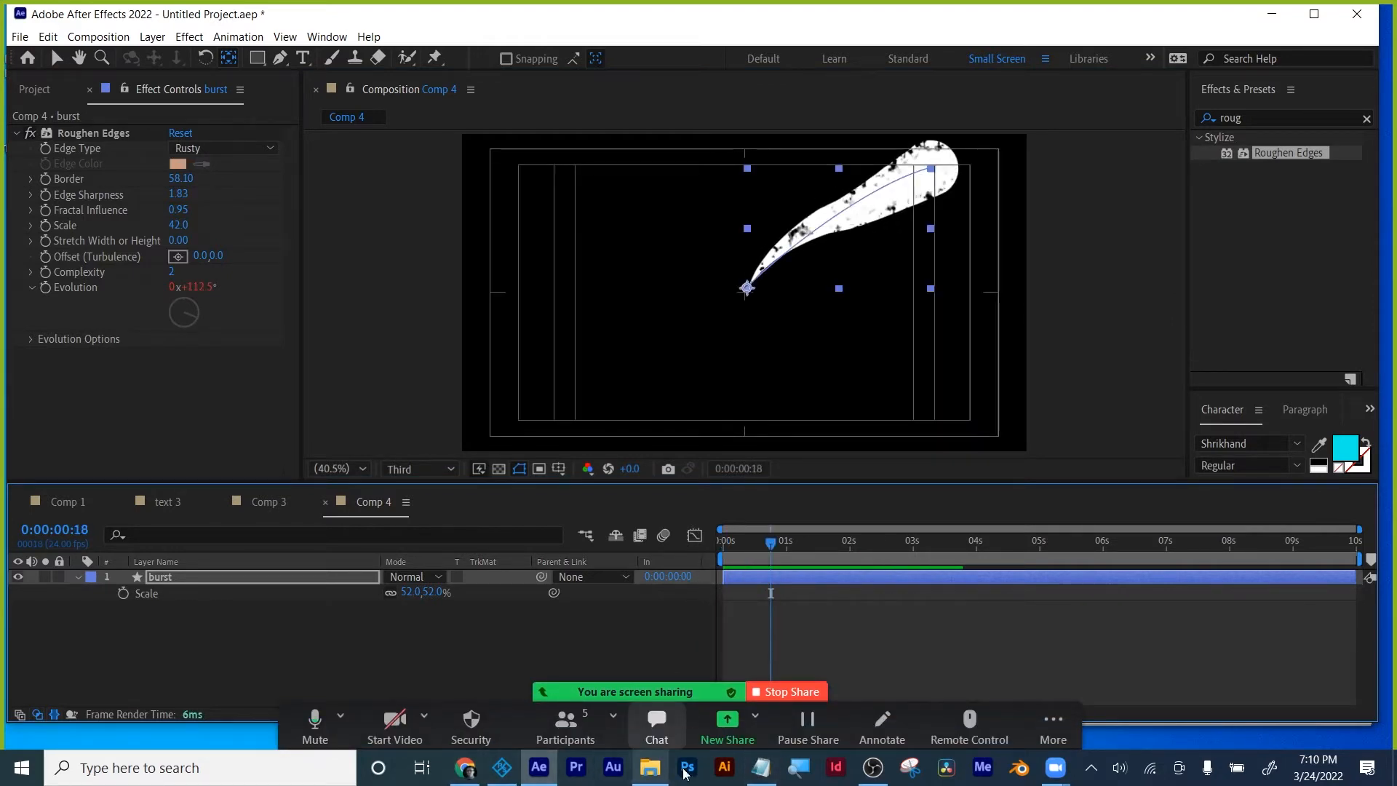
Switch to the AE_Expressions 2021 notes in Notepad, copy the Rotate Multiplication expression index*360/20 and return to After Effects.
click(760, 767)
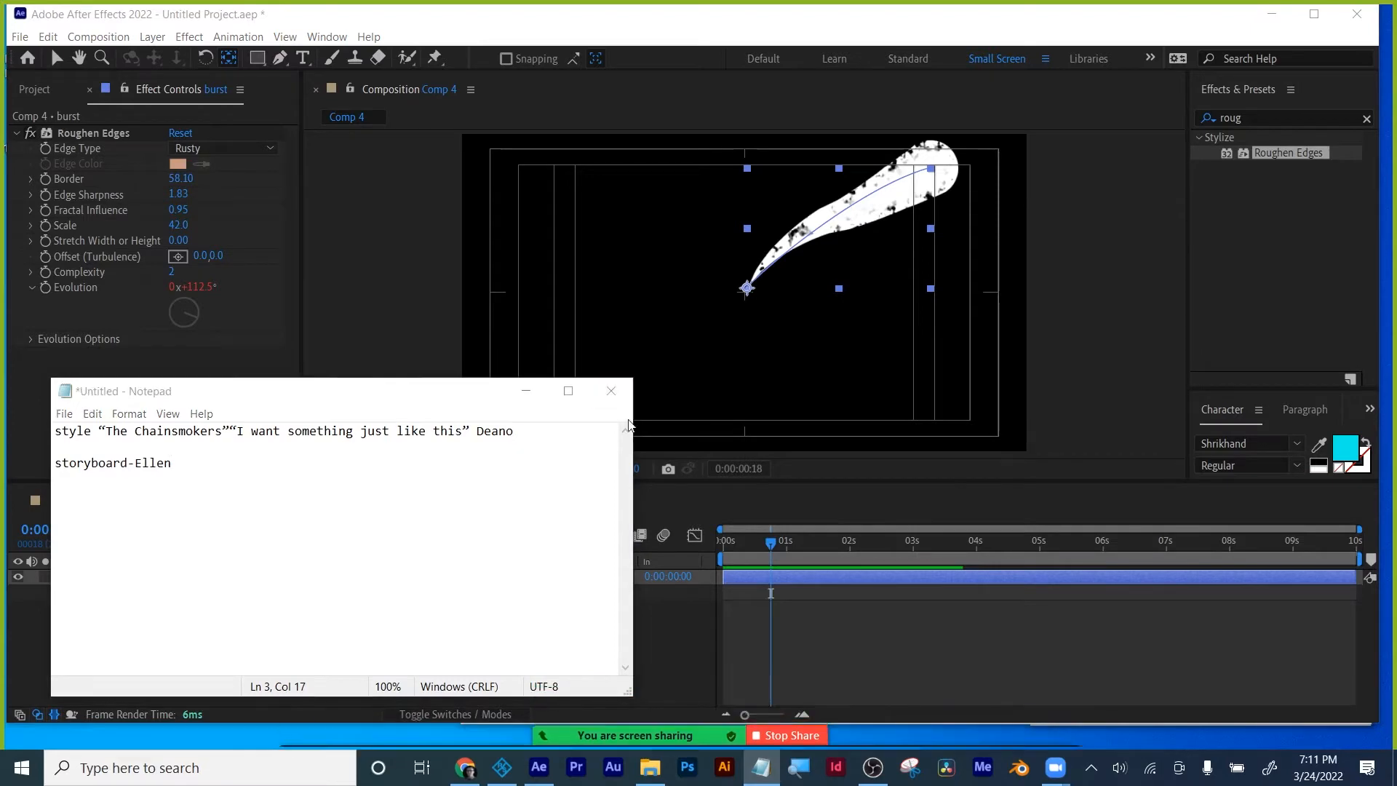
click(611, 391)
click(713, 391)
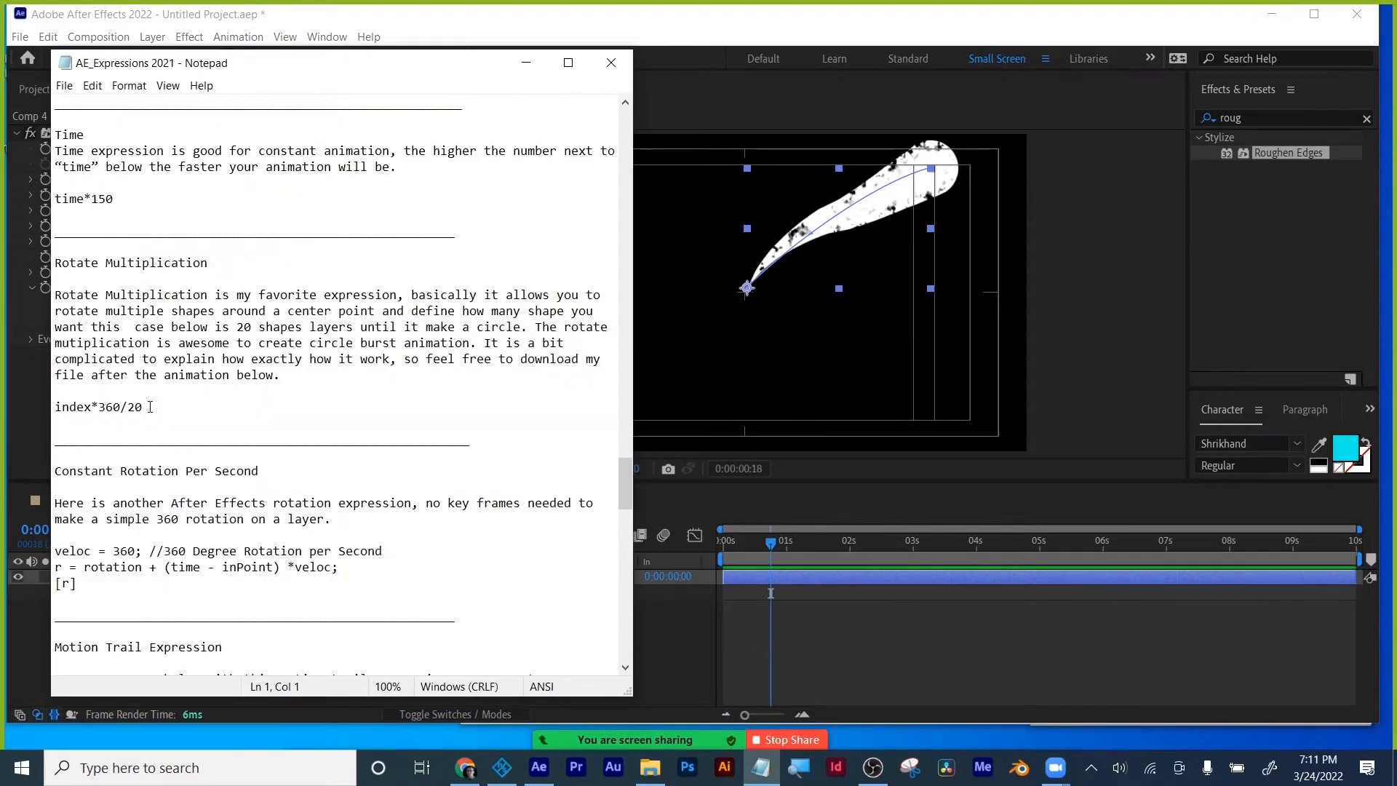
scroll(151, 407, down, 1)
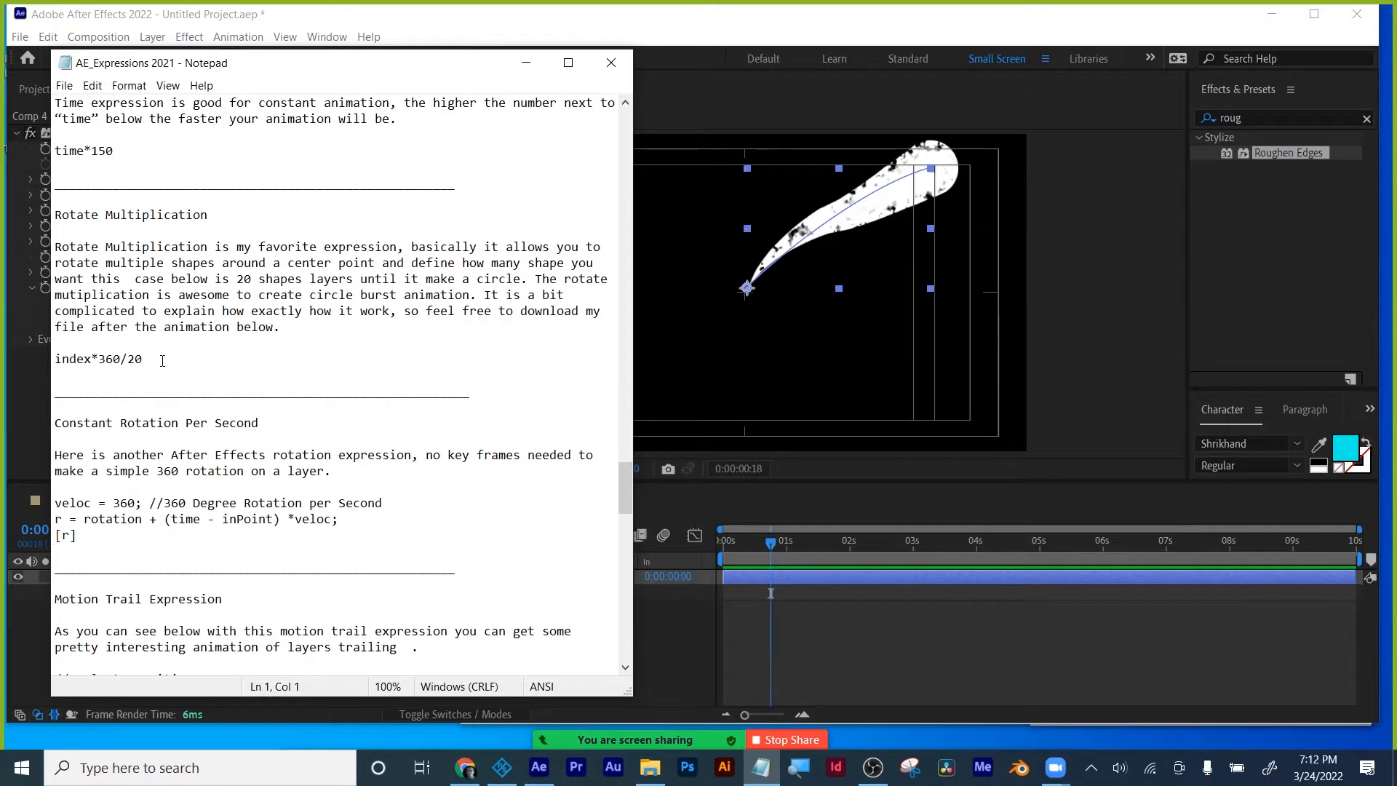
drag(162, 361, 53, 357)
key(ctrl+c)
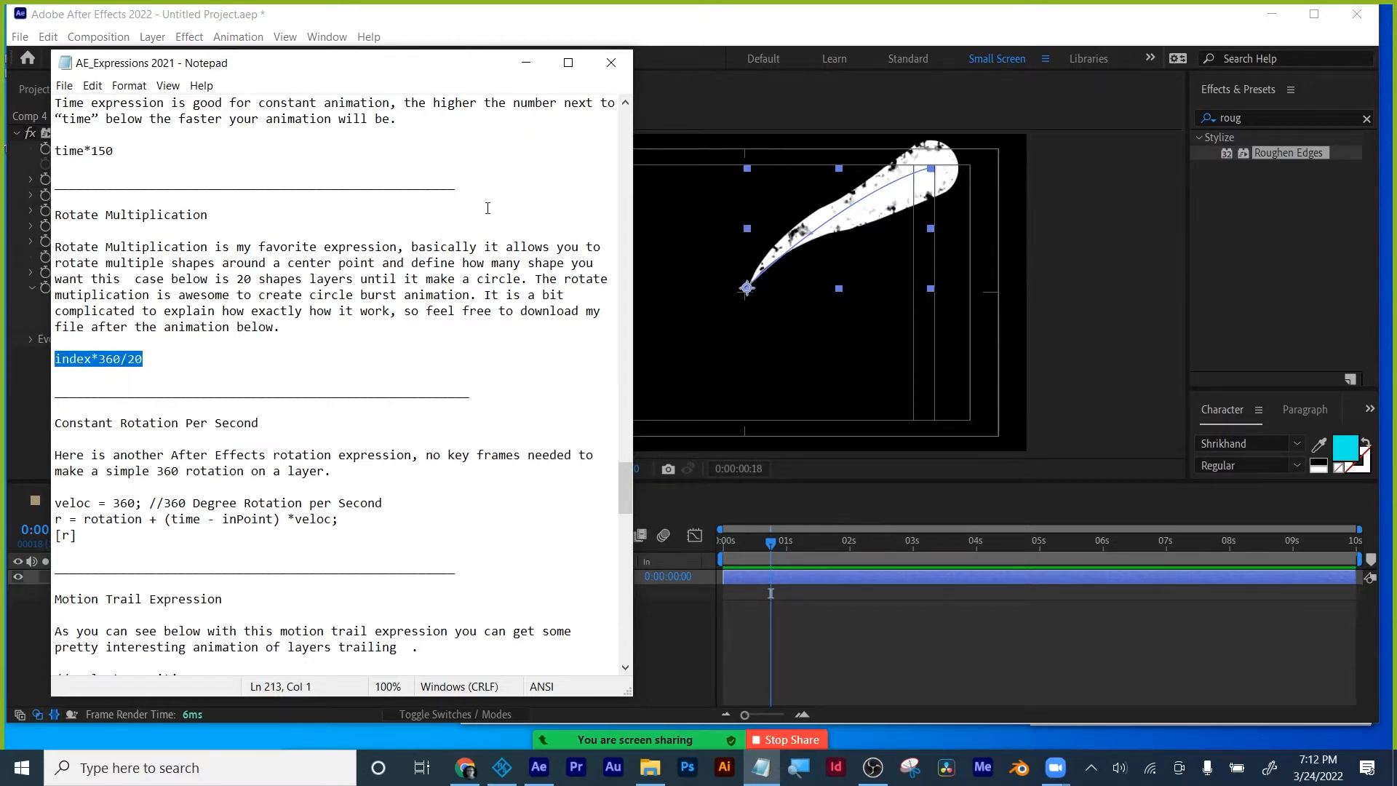
key(alt+Tab)
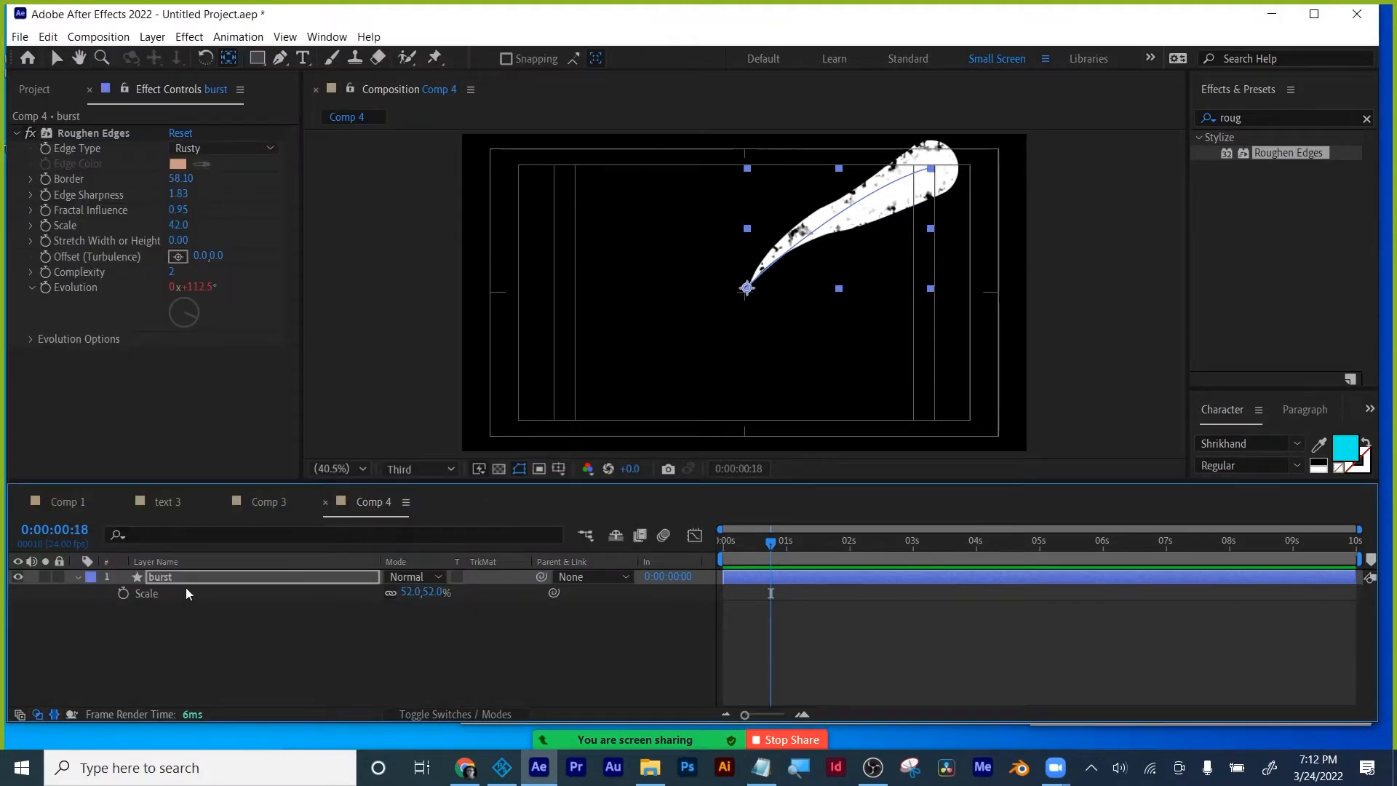
Apply the copied expression index*360/20 to the burst layer's Rotation.
key(r)
alt+click(121, 593)
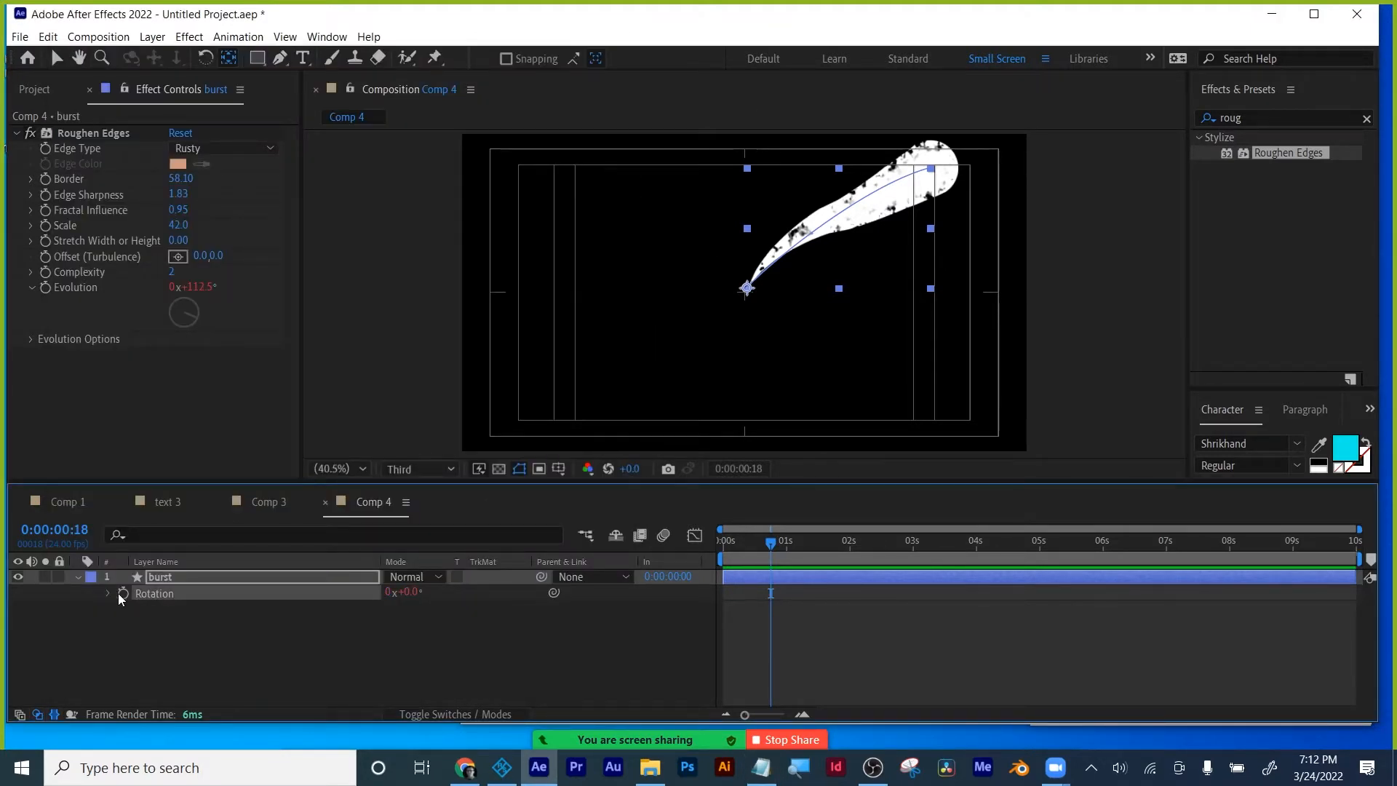
key(ctrl+v)
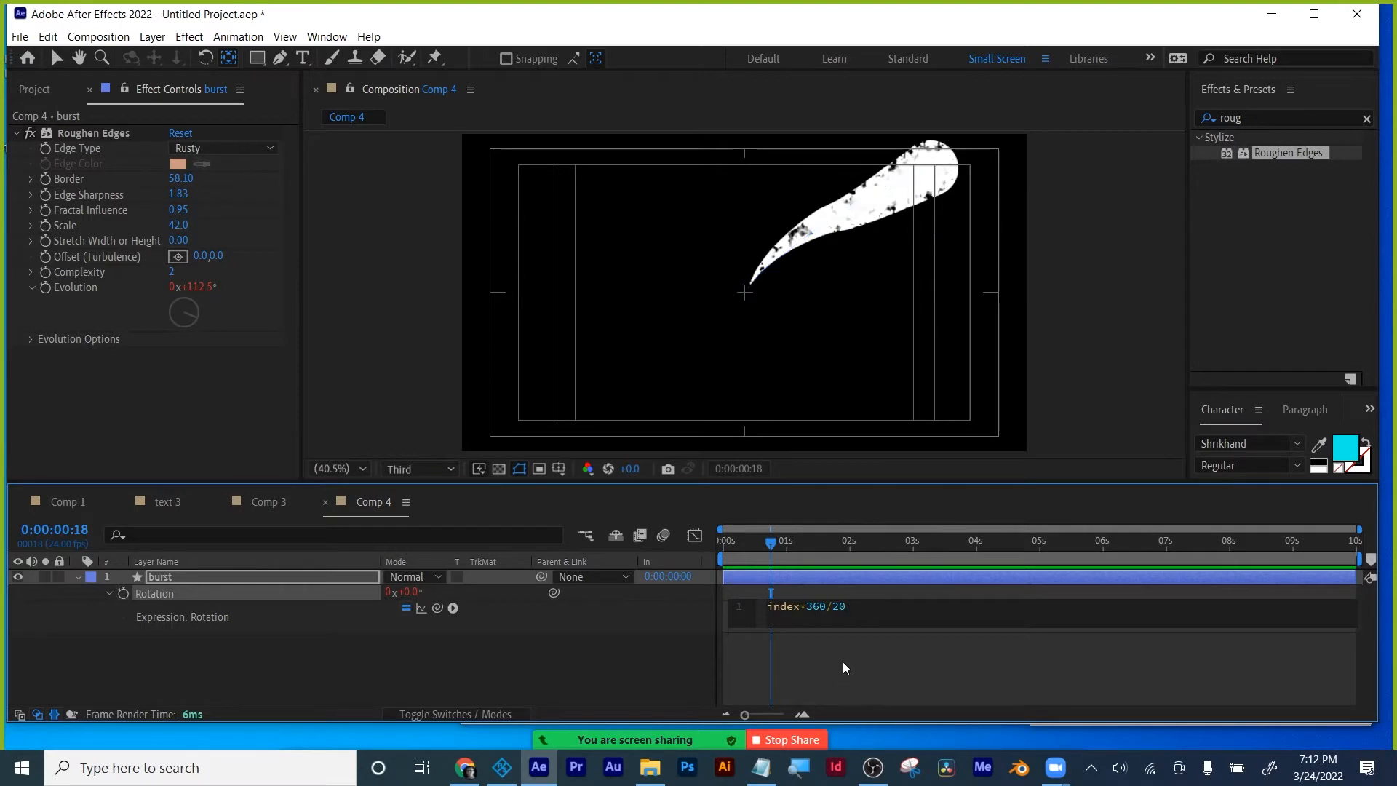
click(842, 661)
From the first frame, duplicate the burst layer until there are 20 burst layers and preview the radial burst.
drag(775, 547, 717, 560)
click(155, 578)
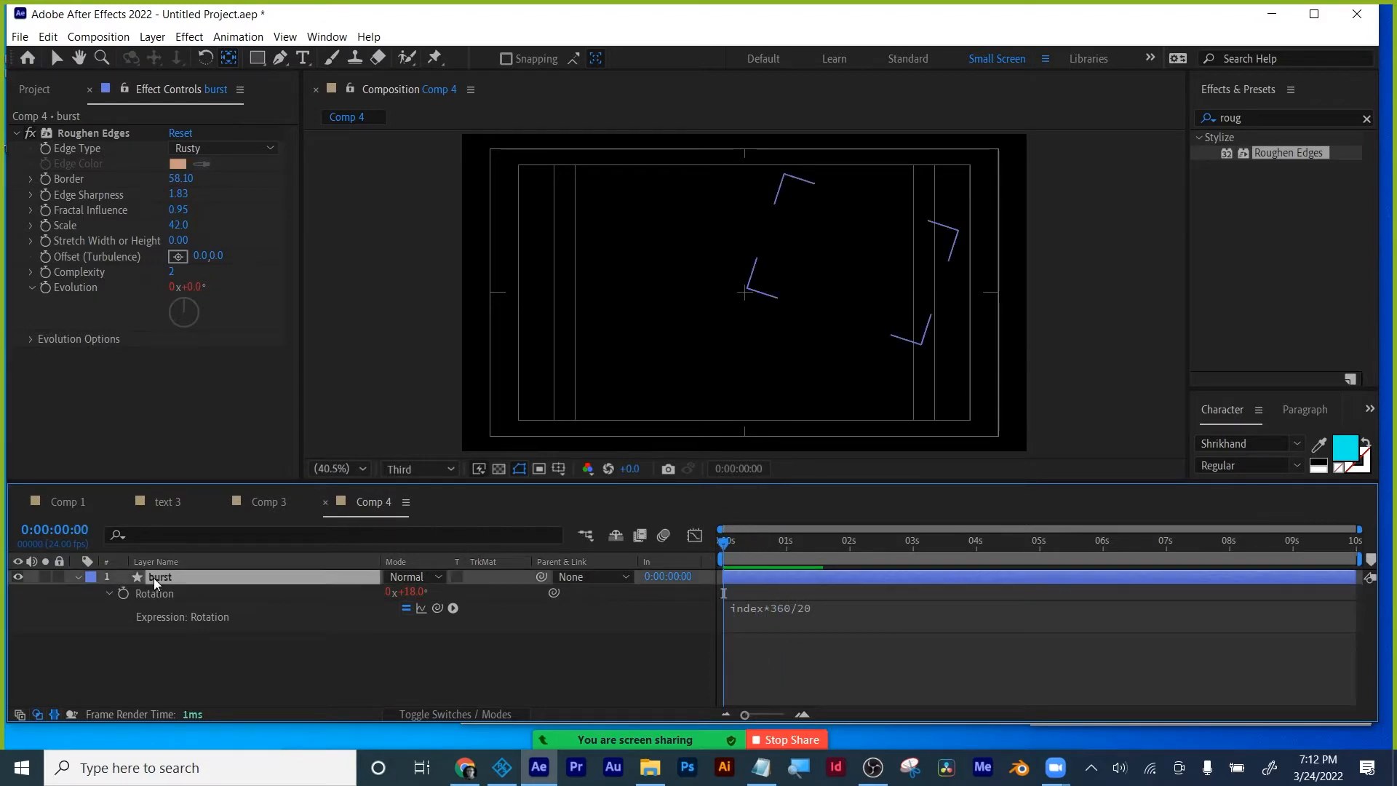
key(ctrl+d)
key(ctrl+d)
key(ctrl+d)
key(ctrl+d)
key(ctrl+d)
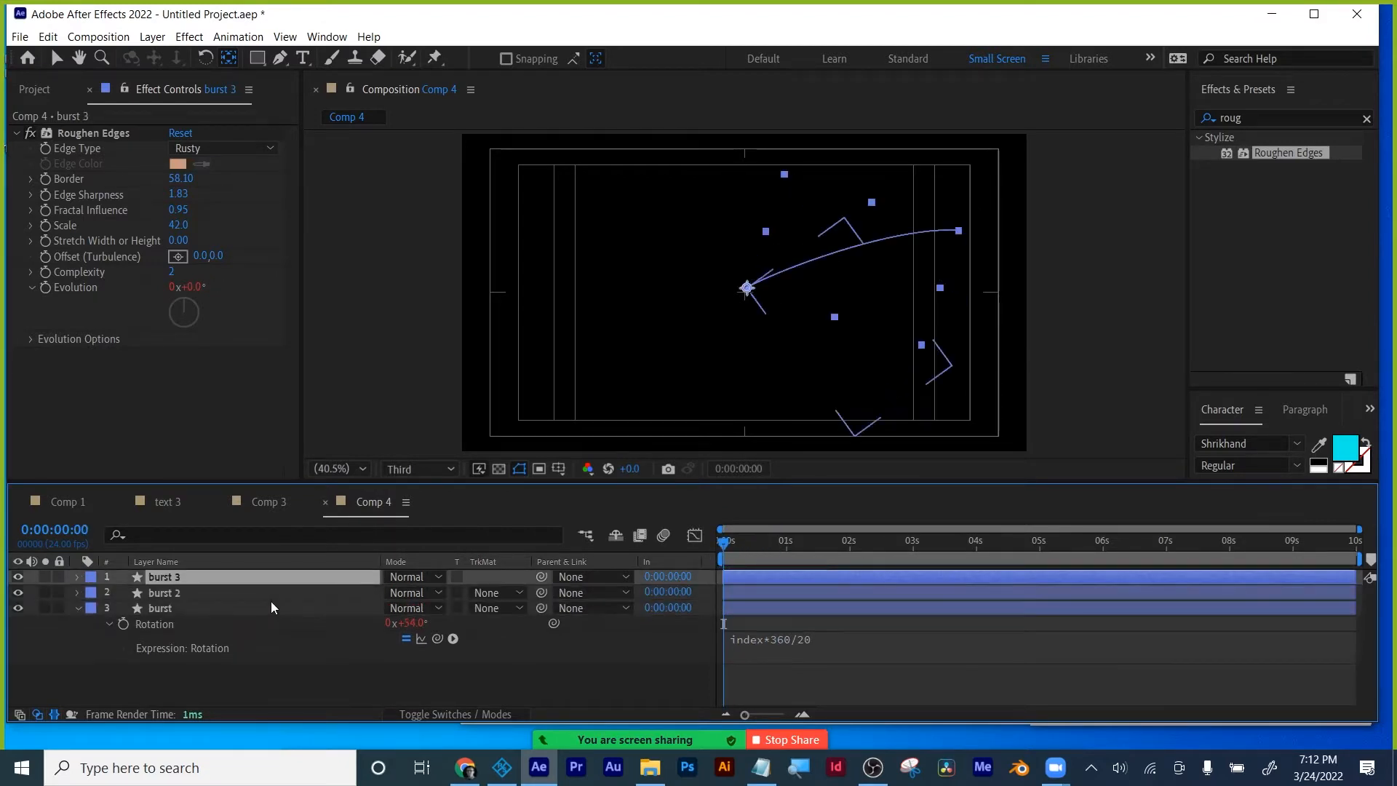
key(ctrl+d)
key(ctrl+d)
key(ctrl+d)
key(ctrl+d)
key(ctrl+d)
key(ctrl+d)
key(ctrl+d)
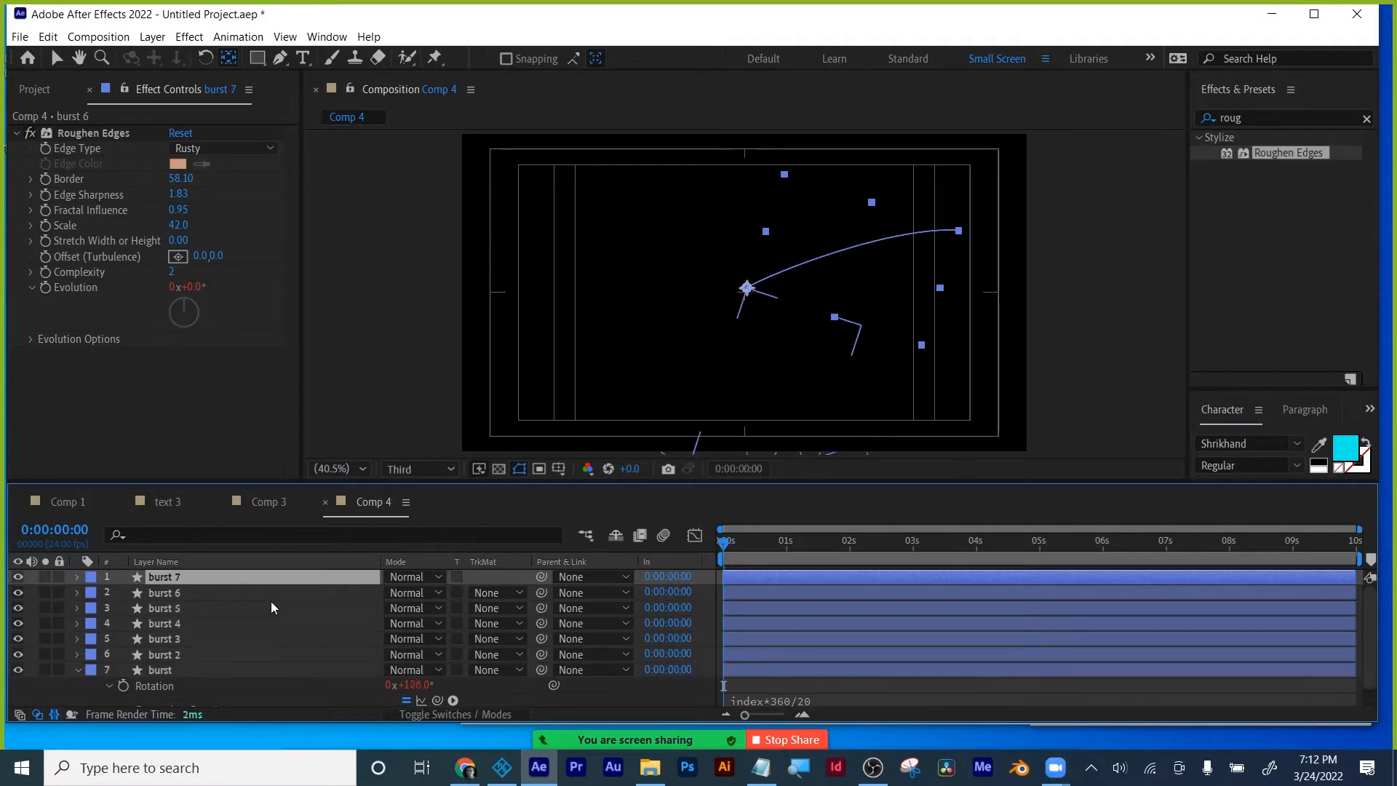
key(ctrl+d)
key(ctrl+d)
key(ctrl+d)
key(ctrl+d)
key(ctrl+d)
key(ctrl+d)
key(ctrl+d)
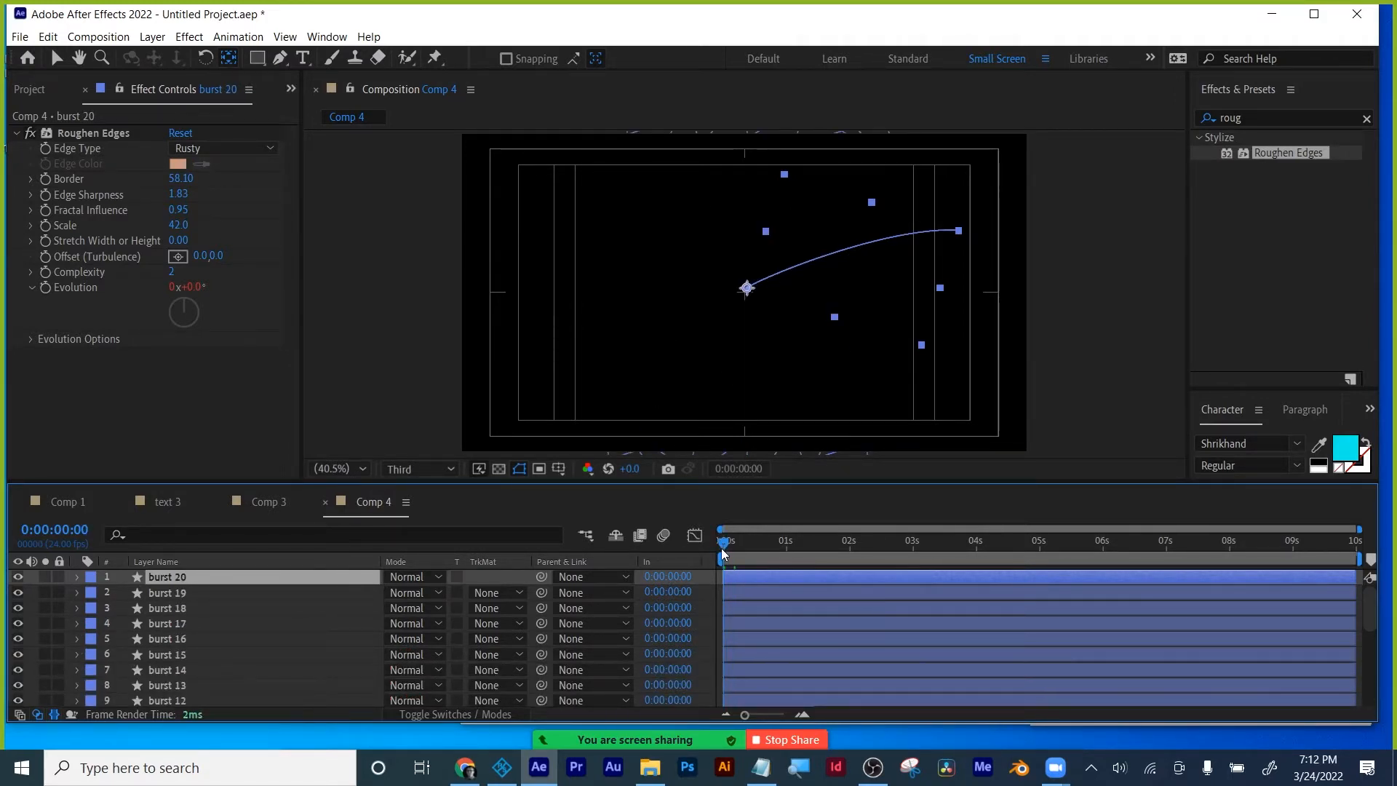
key(space)
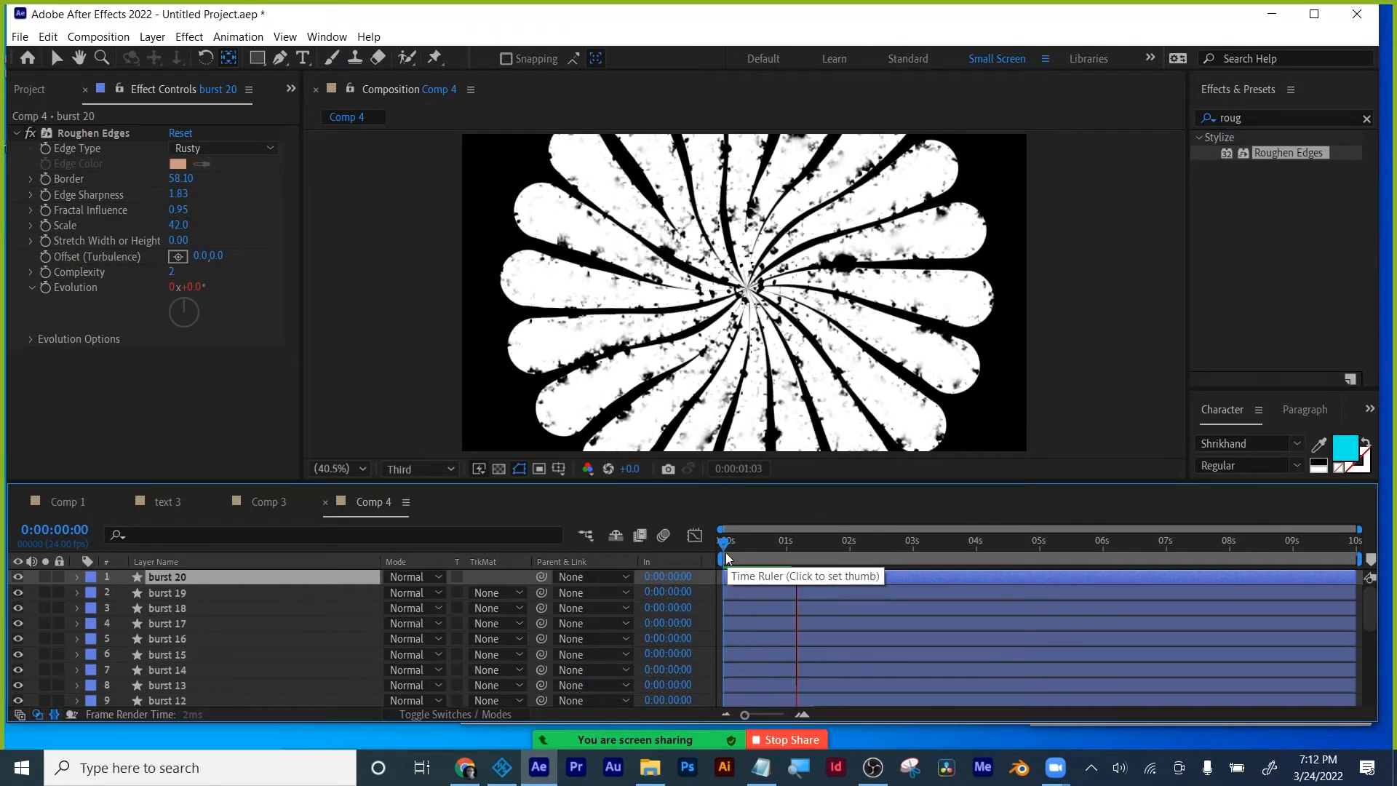
key(space)
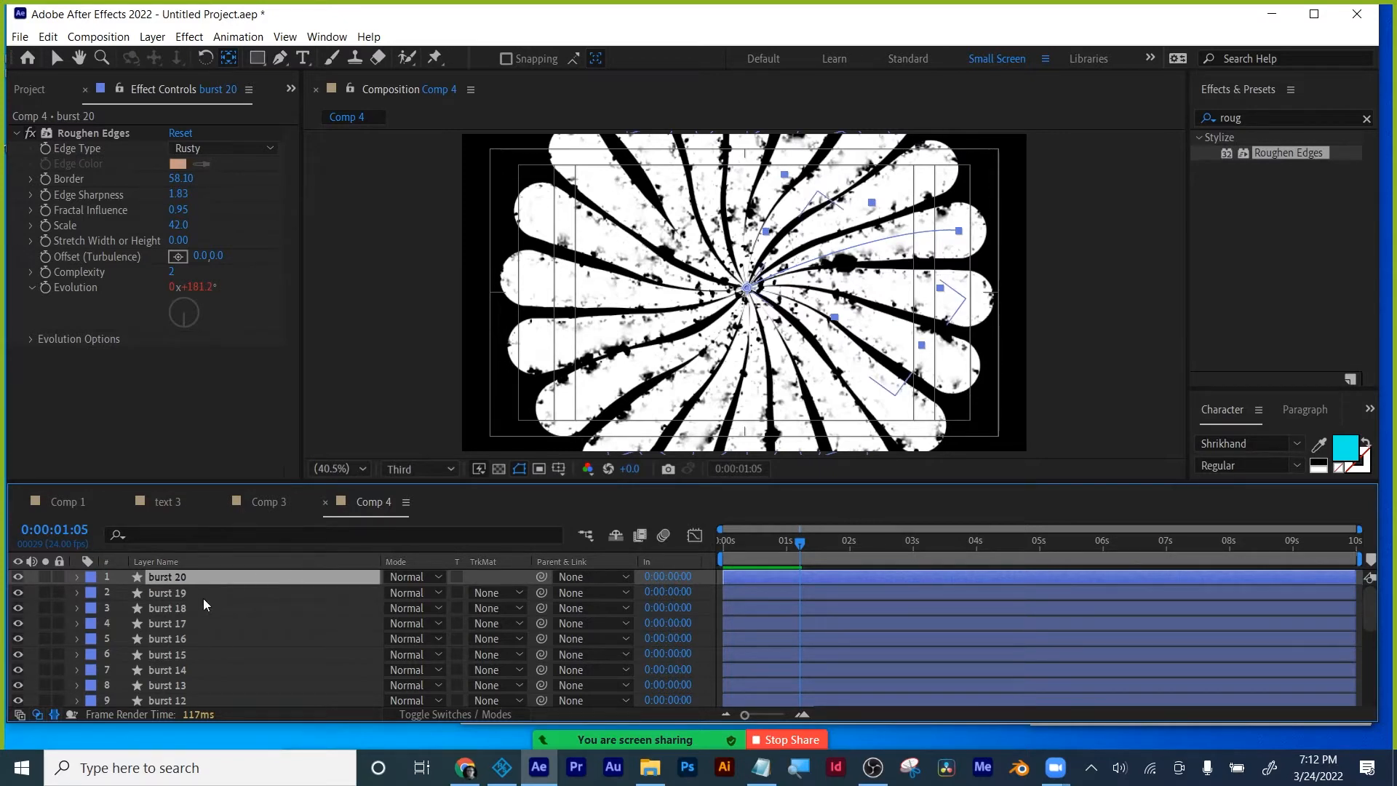
Undo the layer duplications until only the original burst layer remains.
key(ctrl+z)
key(ctrl+z)
key(ctrl+z)
key(ctrl+z)
key(ctrl+z)
key(ctrl+z)
key(ctrl+z)
key(ctrl+z)
key(ctrl+z)
key(ctrl+z)
key(ctrl+z)
key(ctrl+z)
key(ctrl+z)
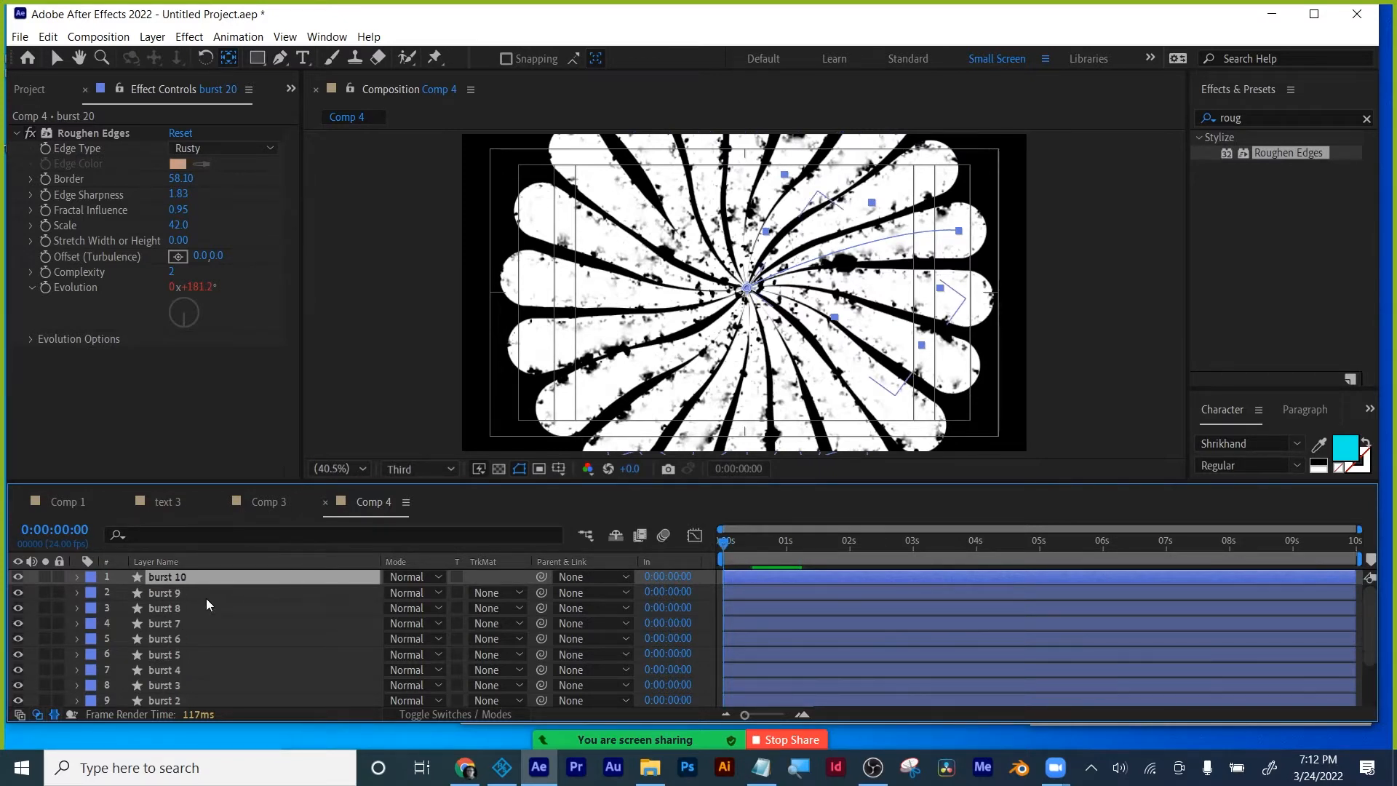
key(ctrl+z)
key(ctrl+z)
key(ctrl+z)
key(ctrl+z)
key(ctrl+z)
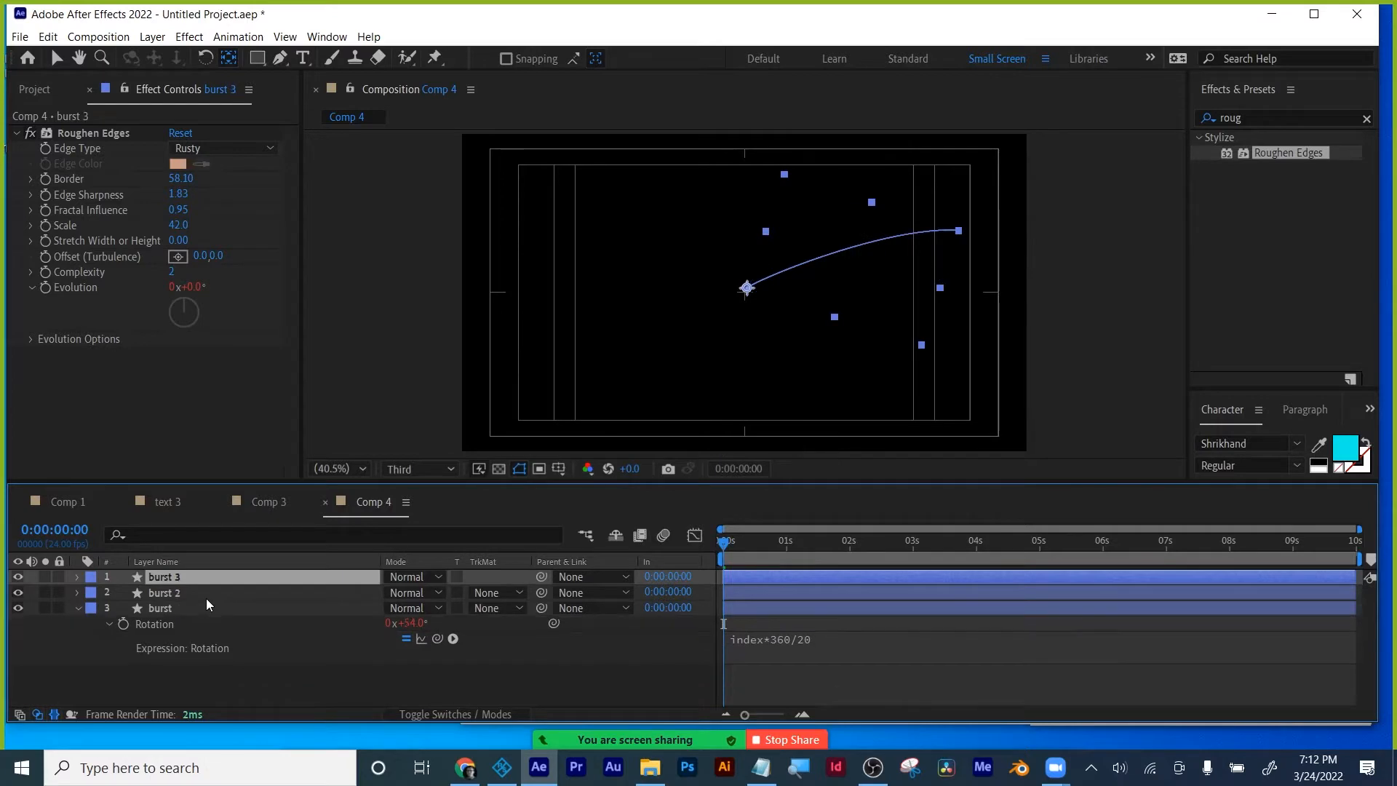
key(ctrl+z)
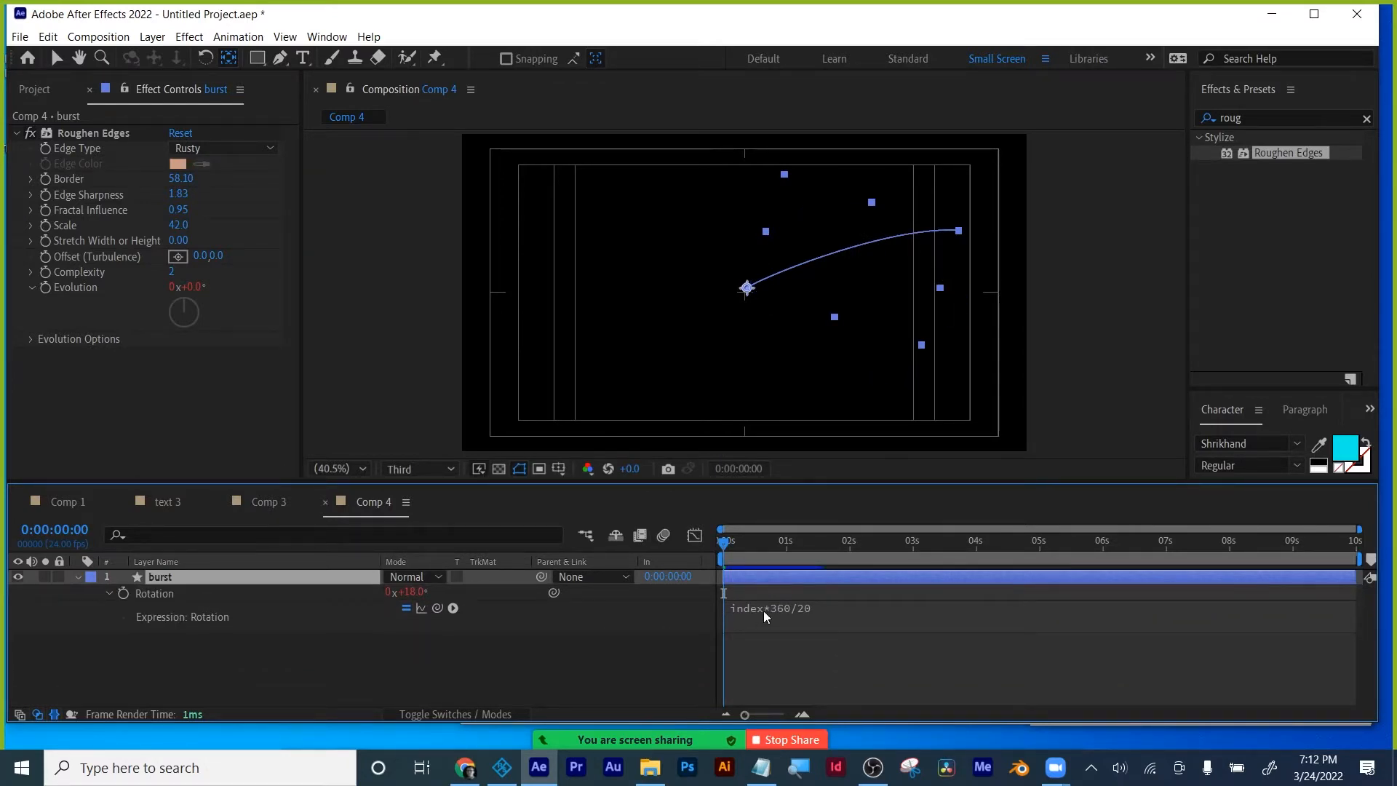
Change the burst layer's Rotation expression to index*360/6.
mouse_move(662, 742)
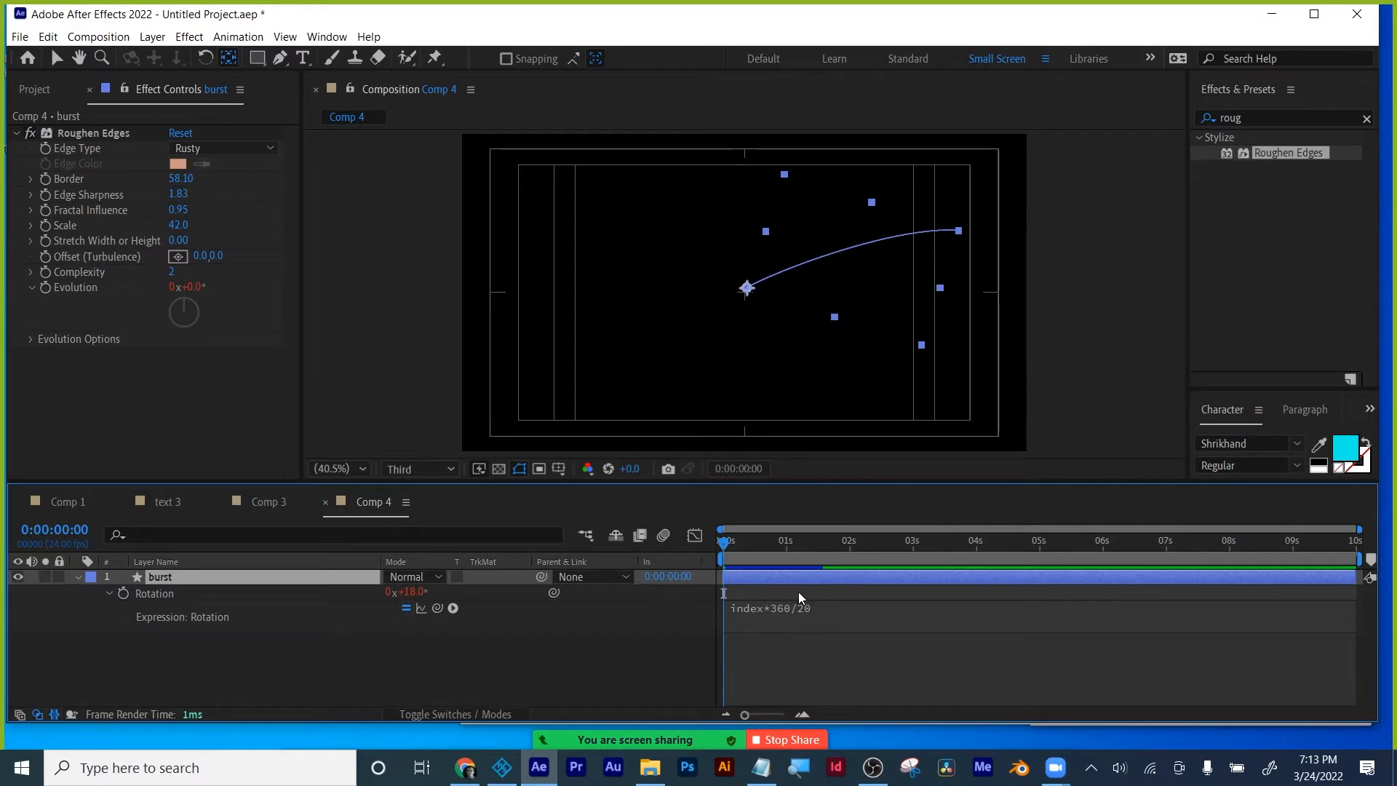
click(803, 614)
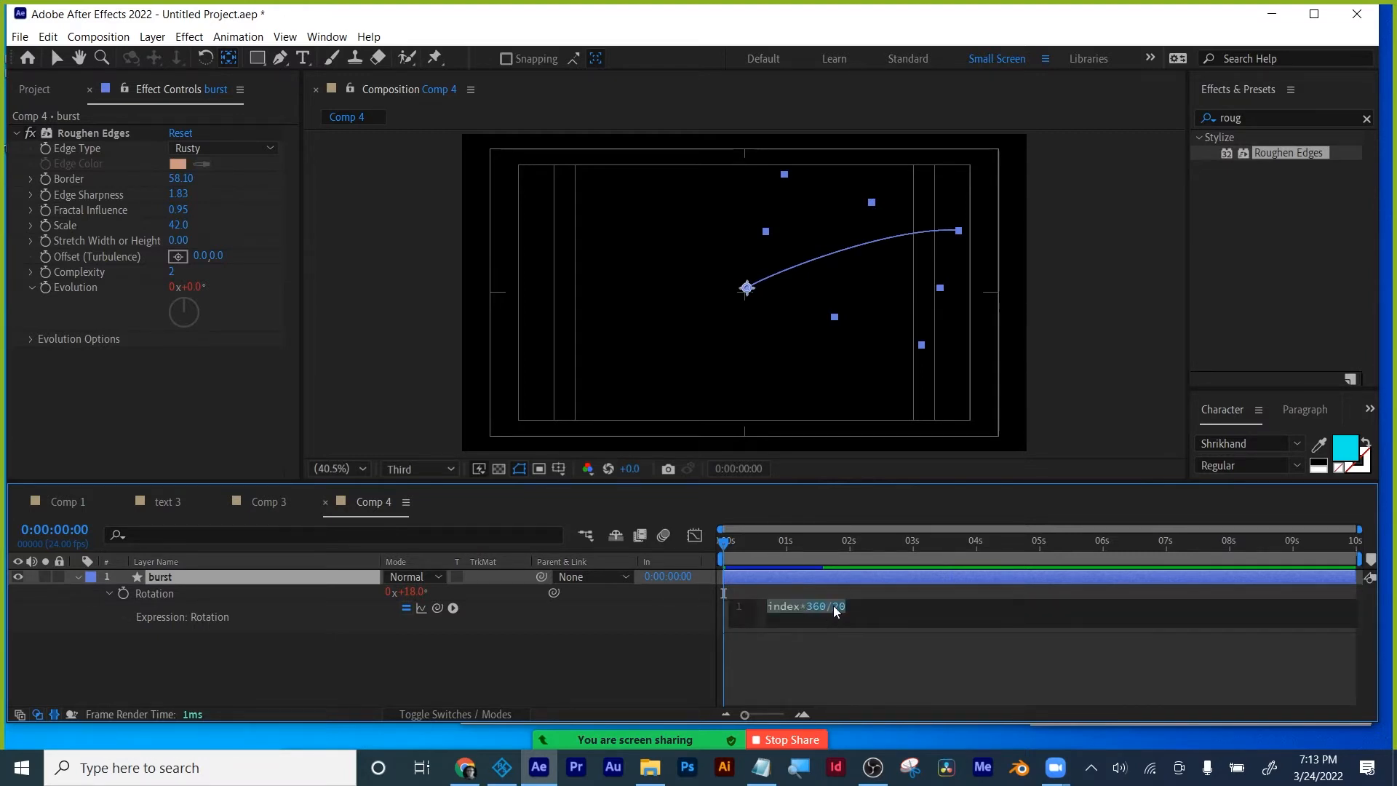
click(835, 605)
double_click(836, 605)
text(6)
click(867, 660)
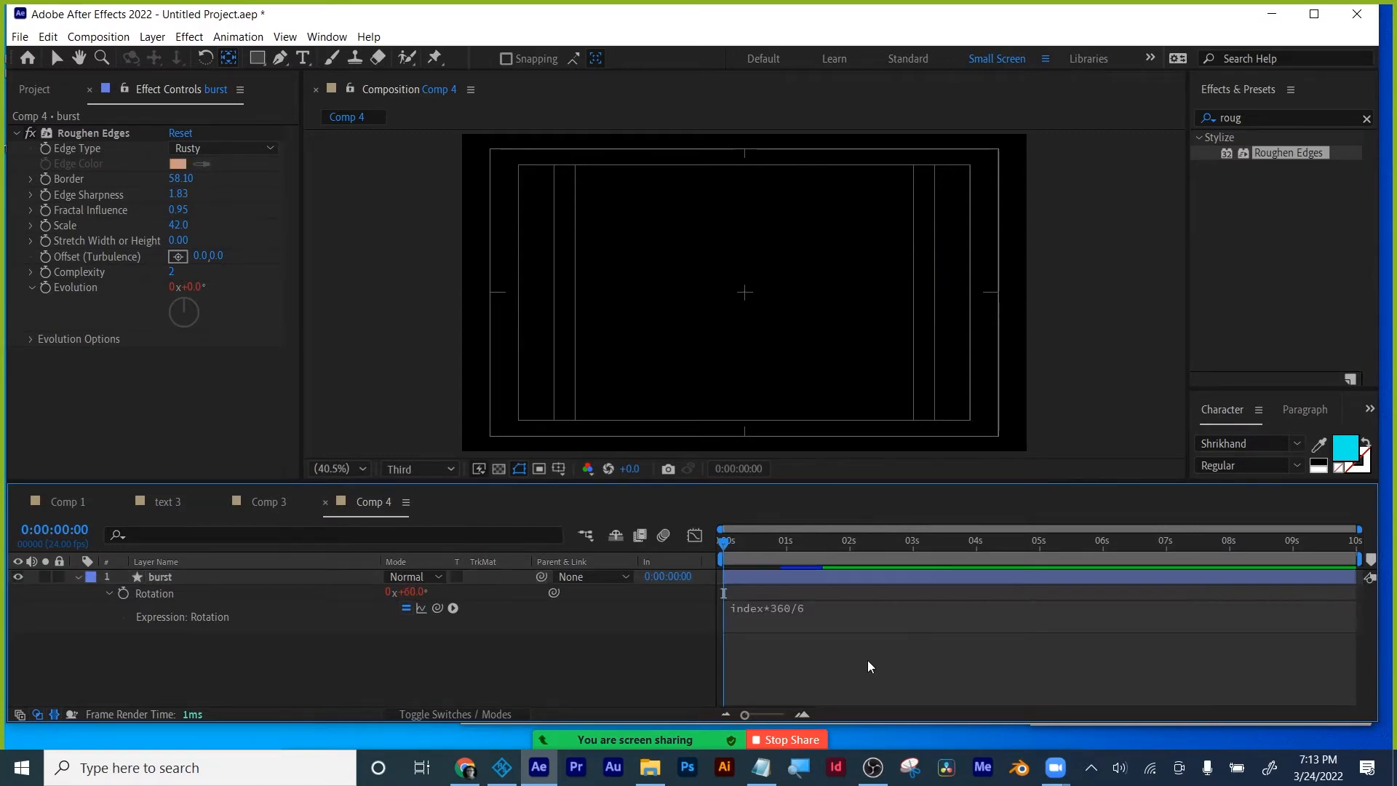
Duplicate the burst layer until there are six burst layers and preview the six-armed burst.
click(779, 572)
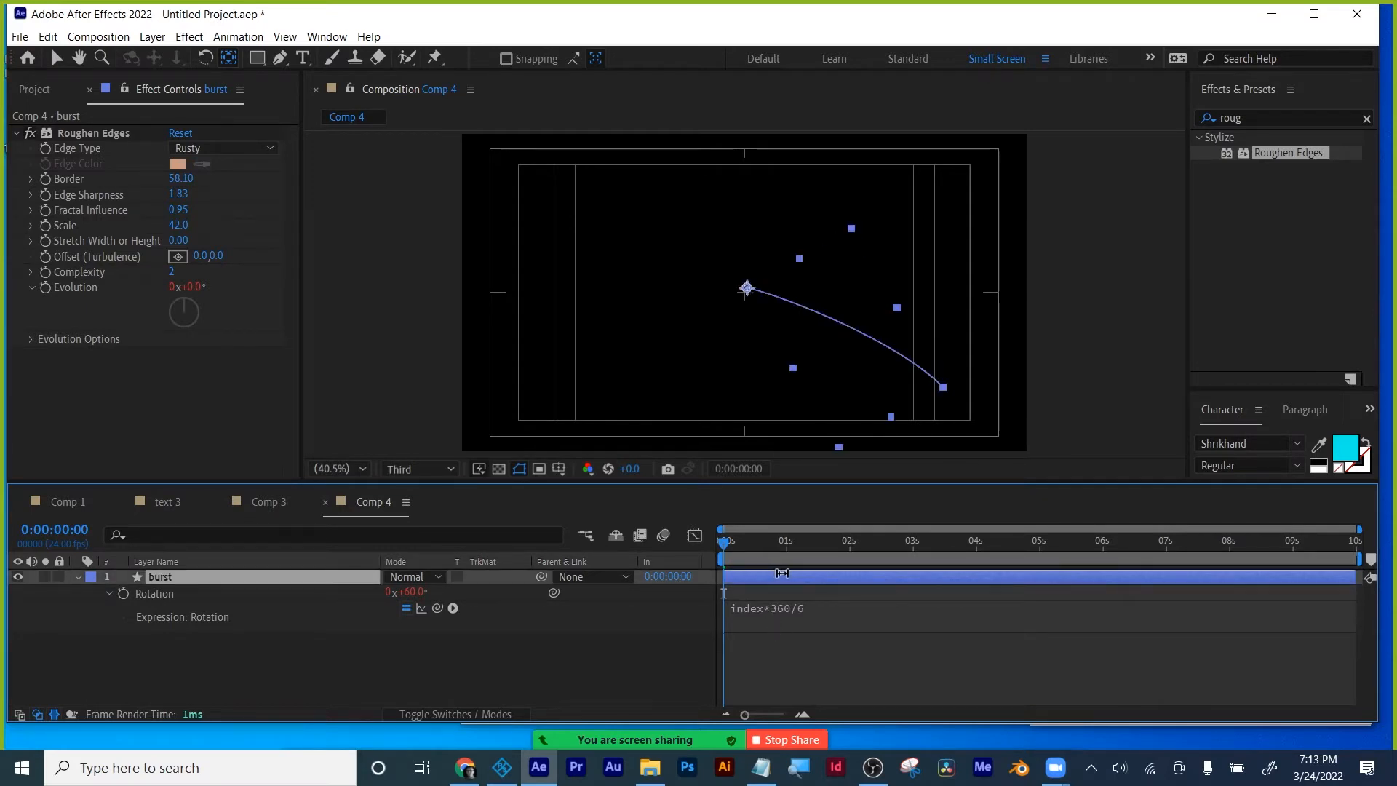
key(ctrl+d)
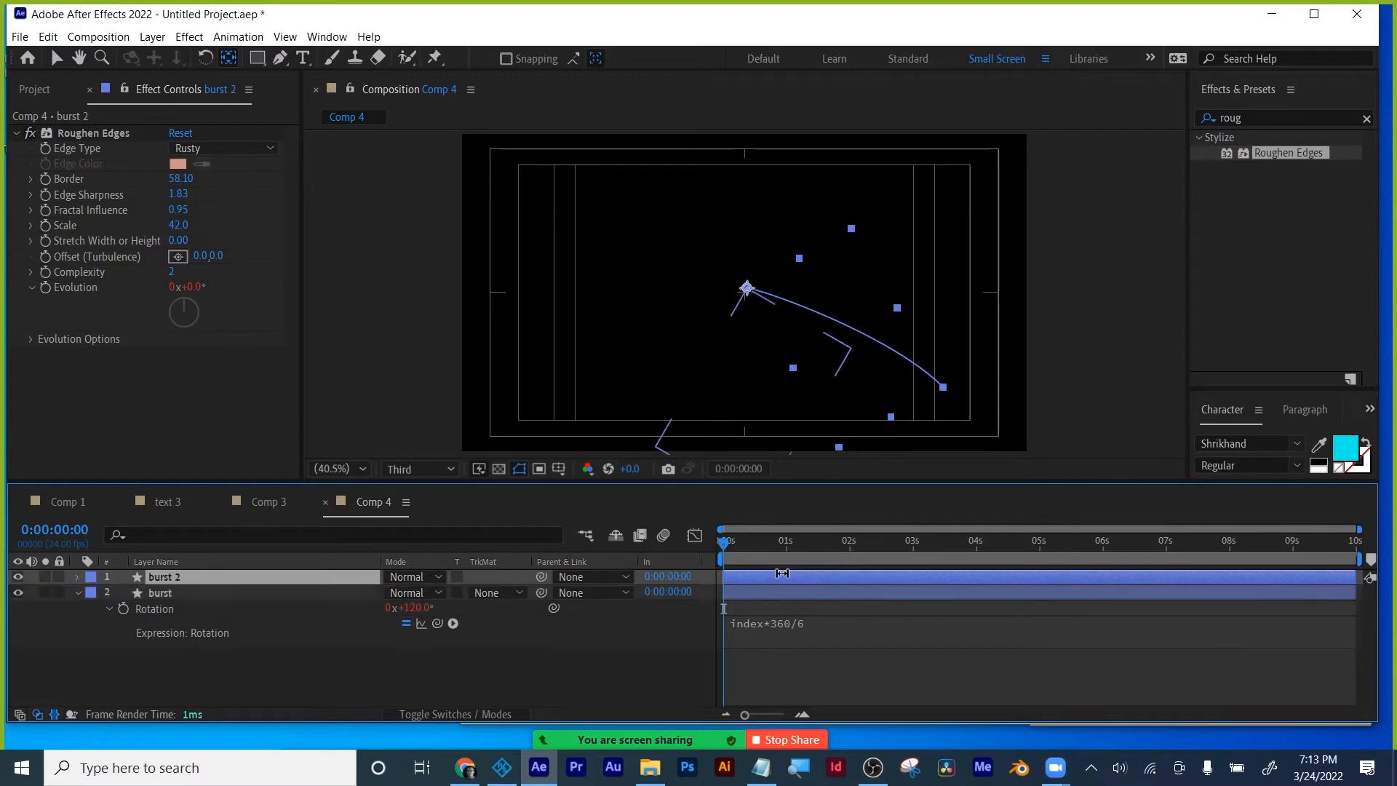
key(ctrl+d)
key(ctrl+d)
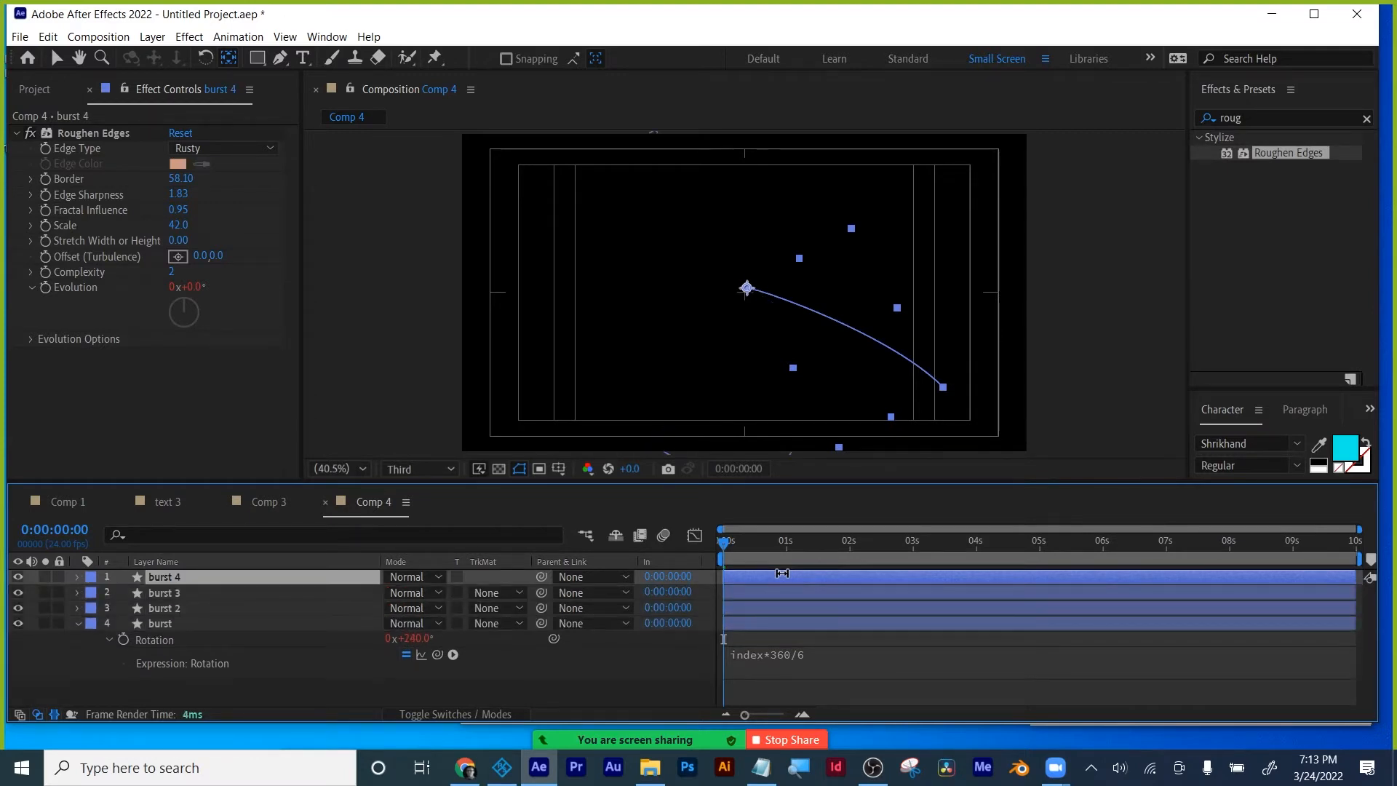
key(ctrl+d)
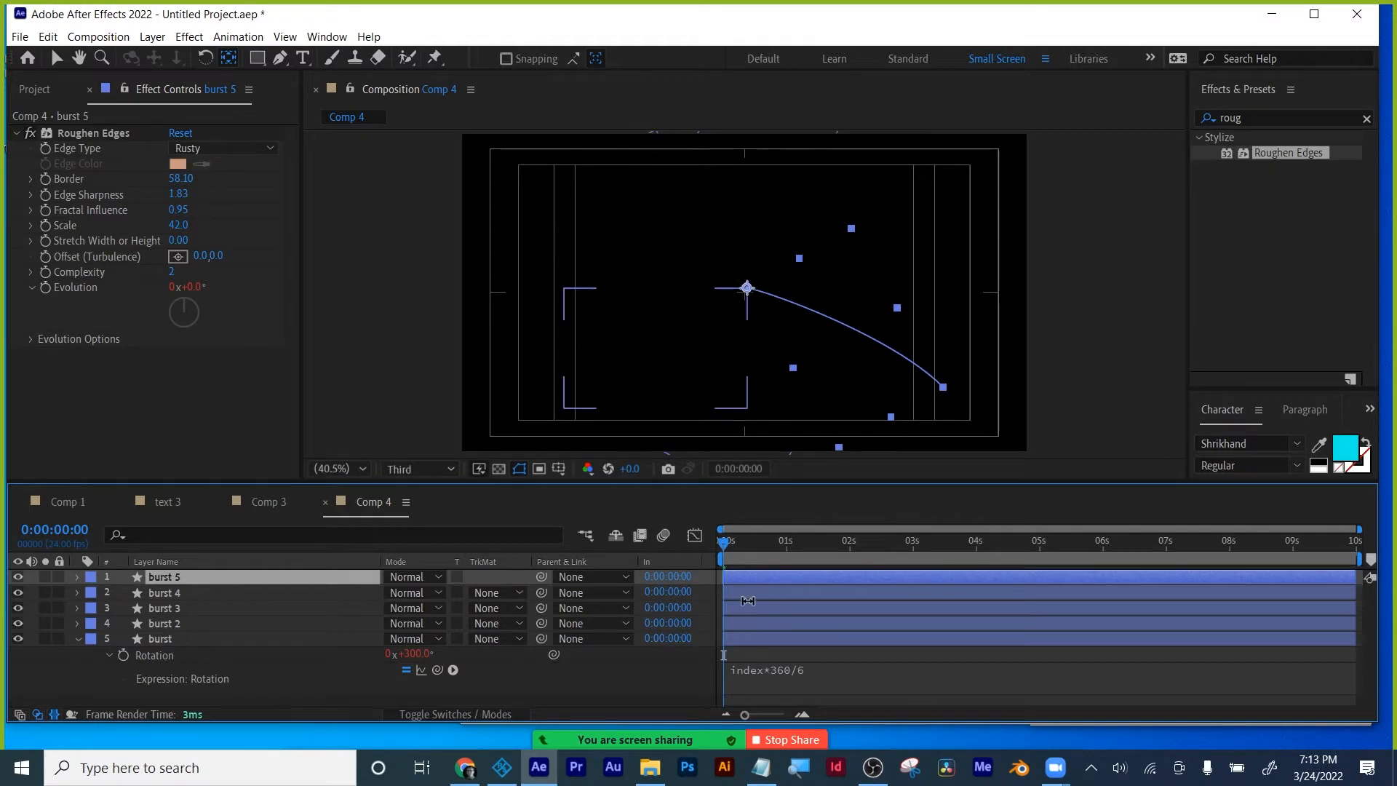
key(ctrl+d)
mouse_move(726, 544)
mouse_down()
mouse_move(911, 541)
mouse_move(701, 544)
mouse_up()
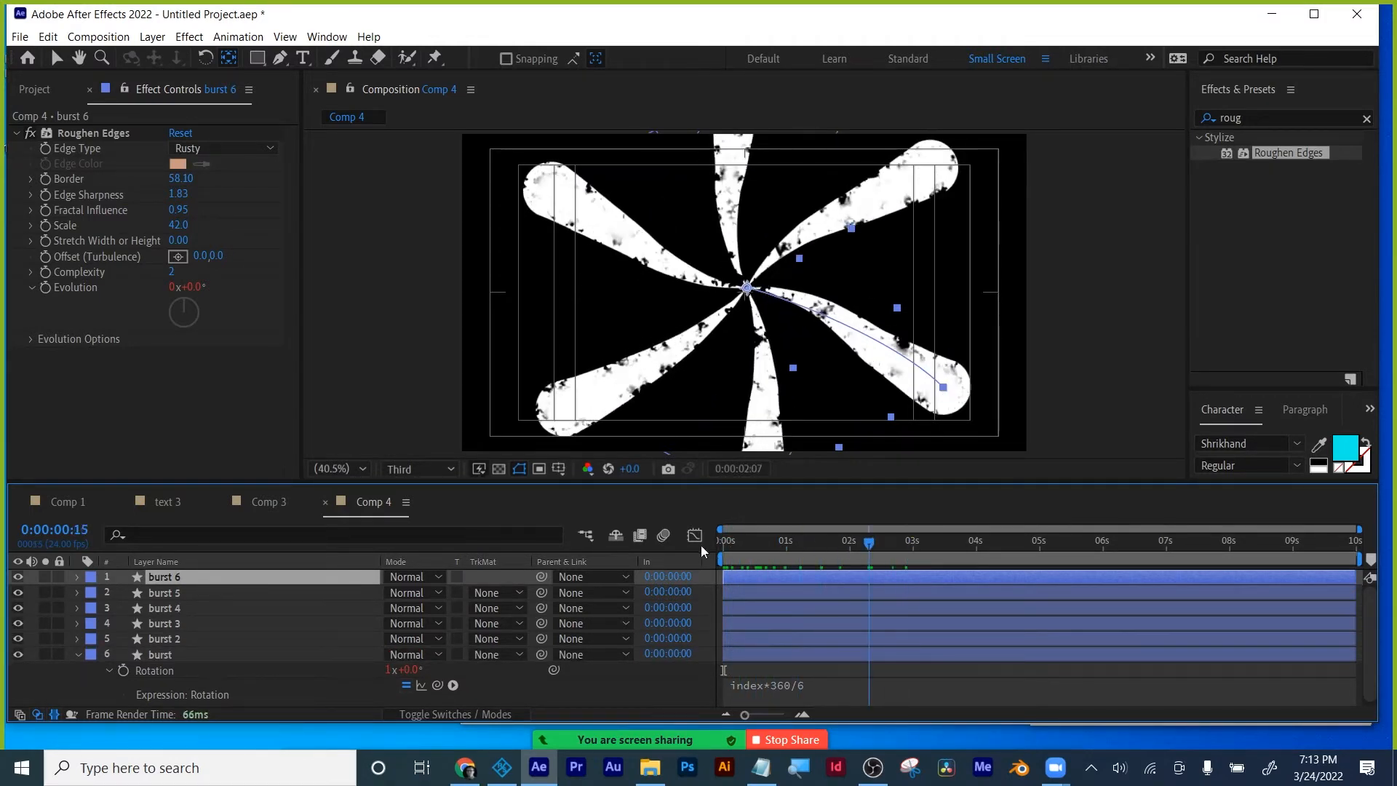
key(space)
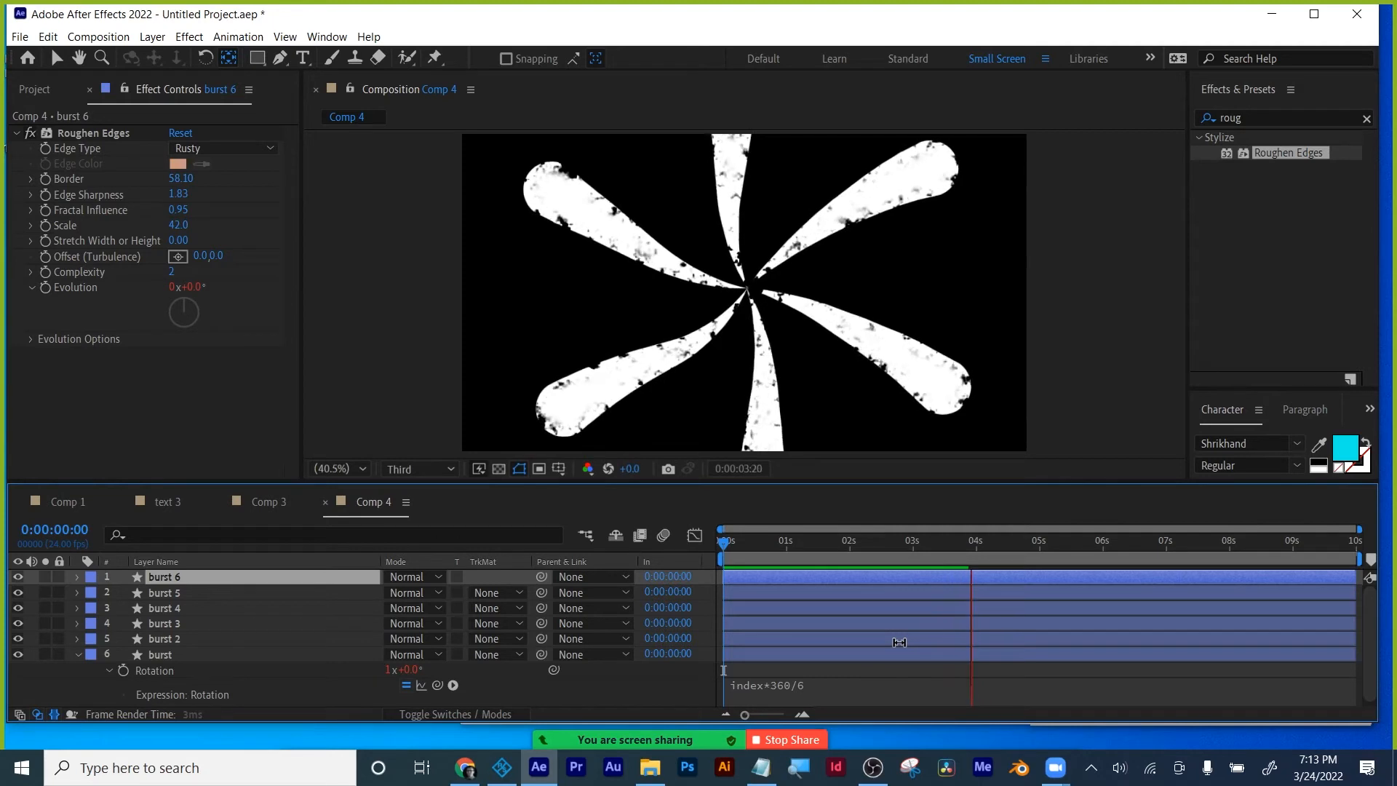
key(space)
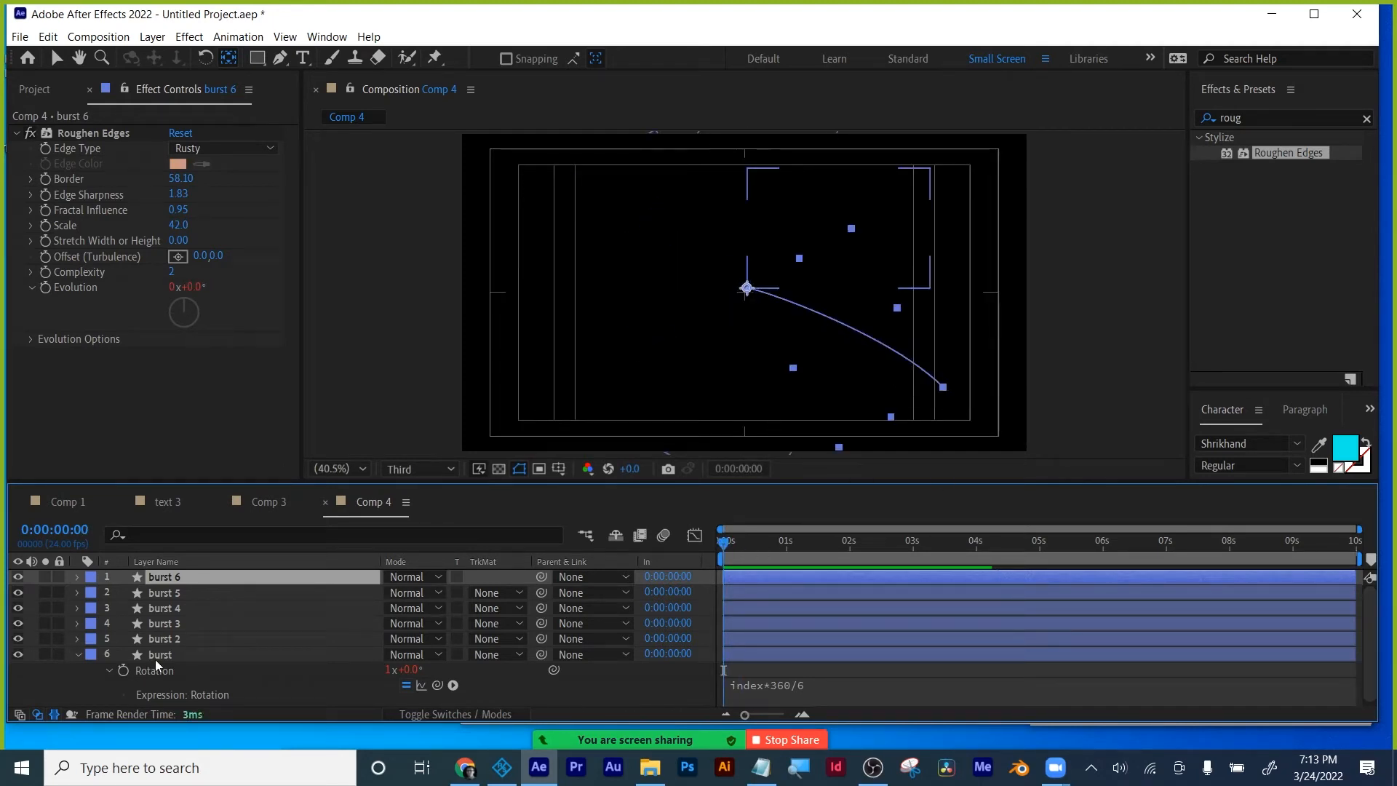
Delete the five duplicated burst layers, keeping only the original.
key(Delete)
key(Delete)
key(Delete)
key(Delete)
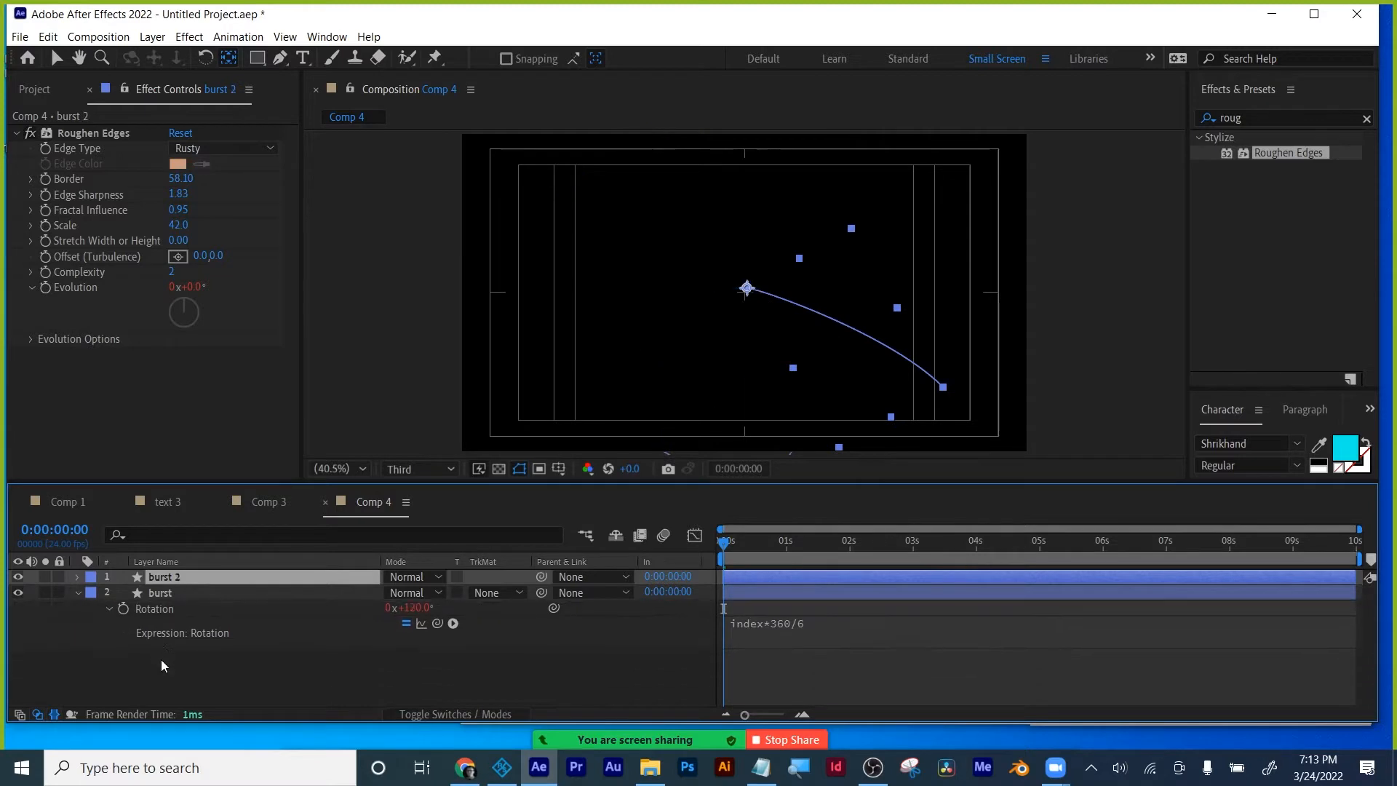
key(Delete)
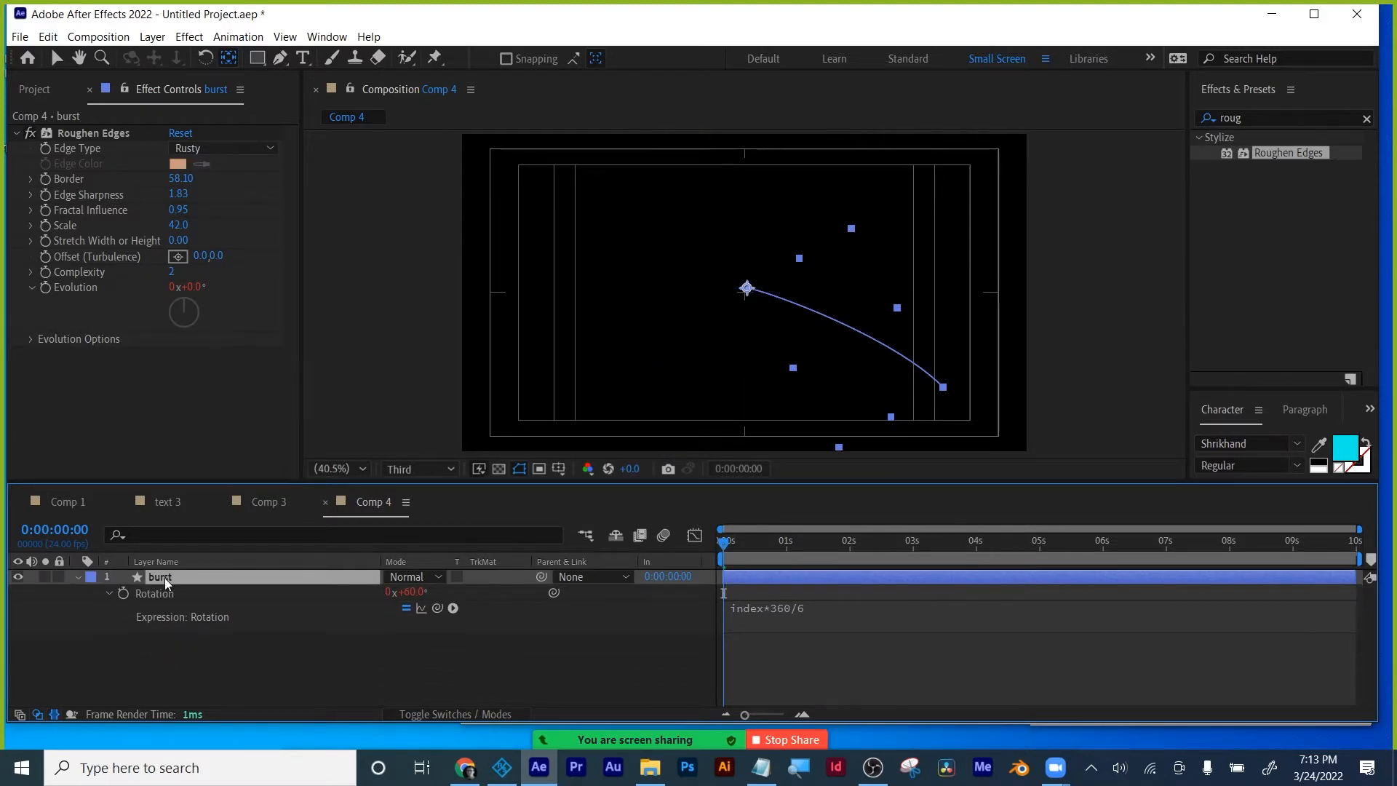
Keyframe the burst layer's Trim Paths Start at 0% at 0:00:00:18 and 100% at 0:00:01:03.
key(u)
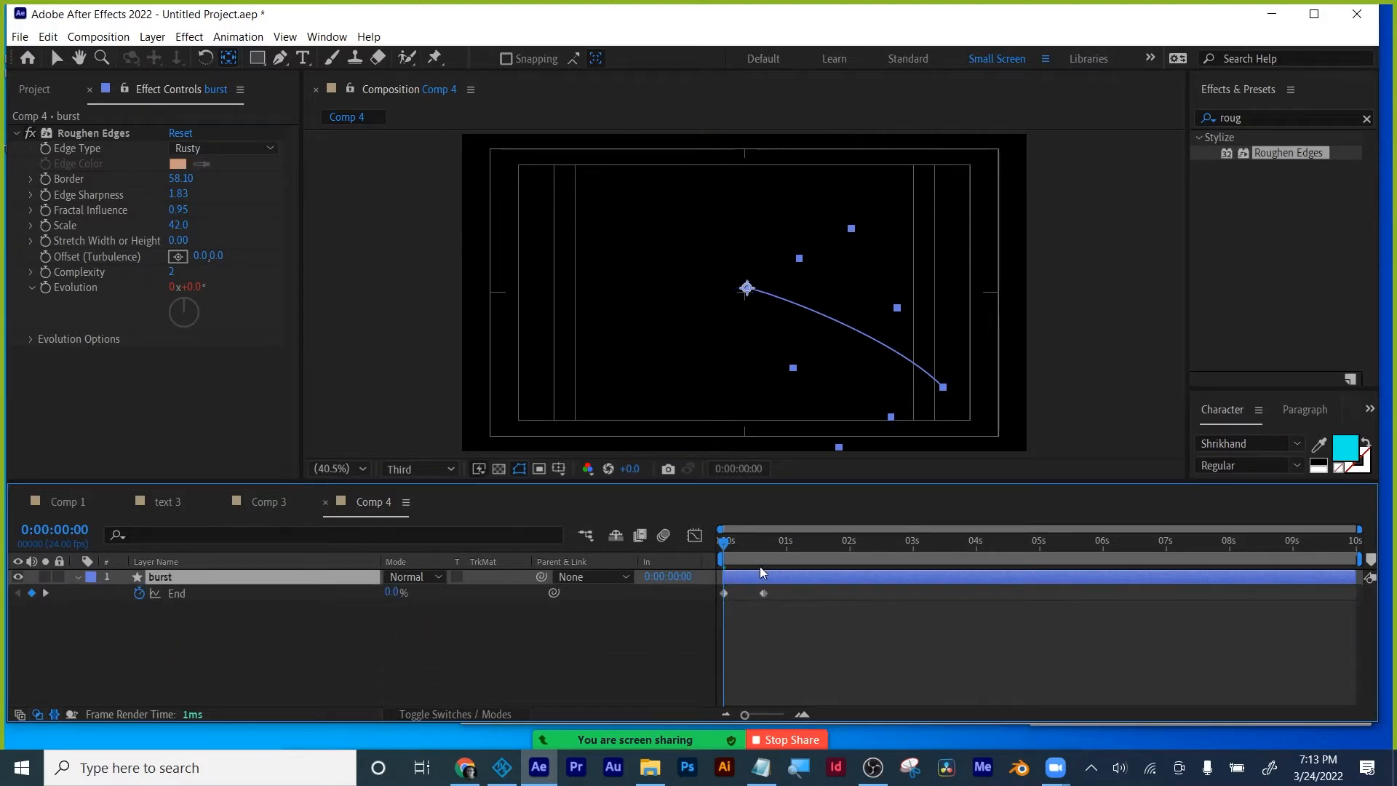
click(78, 576)
click(77, 577)
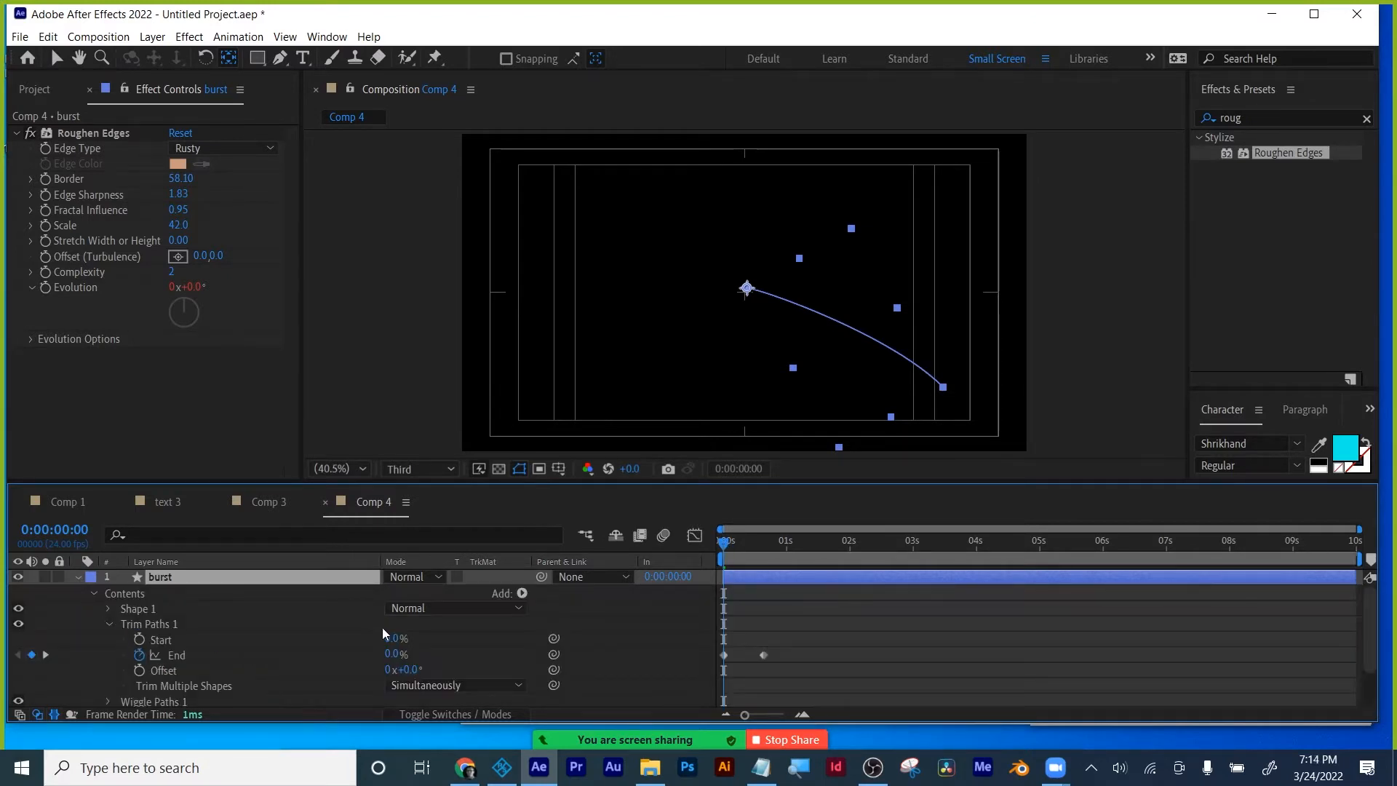
key(space)
drag(757, 546, 771, 546)
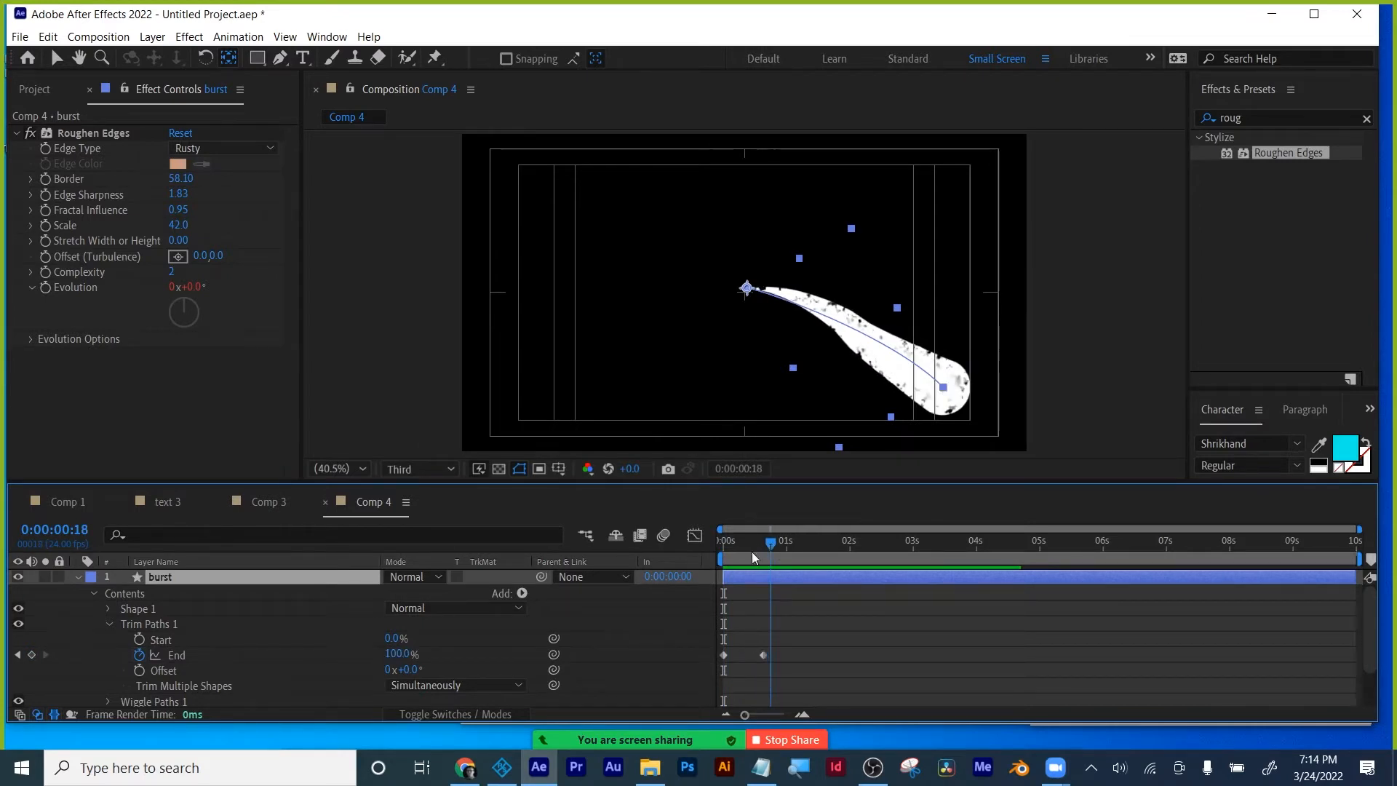
click(139, 639)
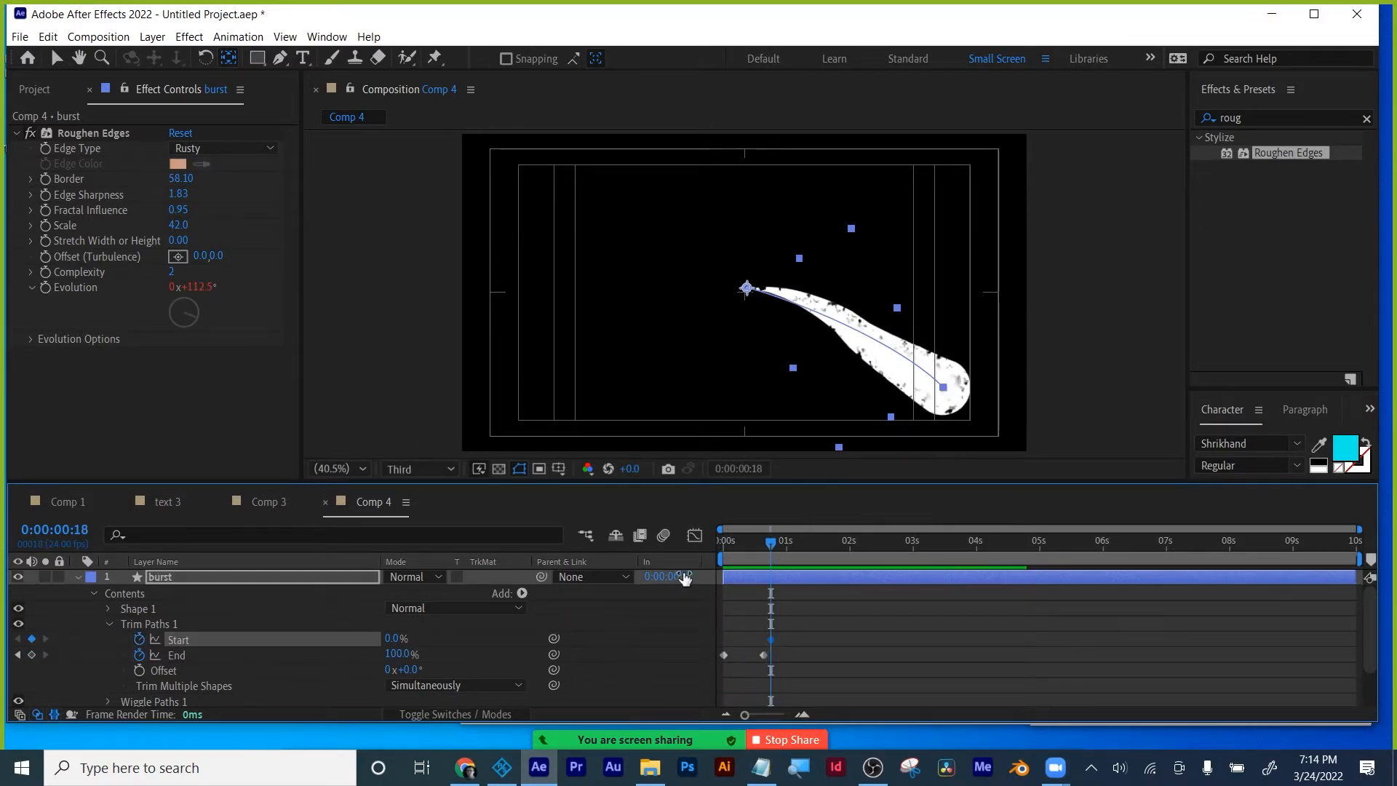
drag(771, 541, 787, 540)
drag(389, 639, 715, 652)
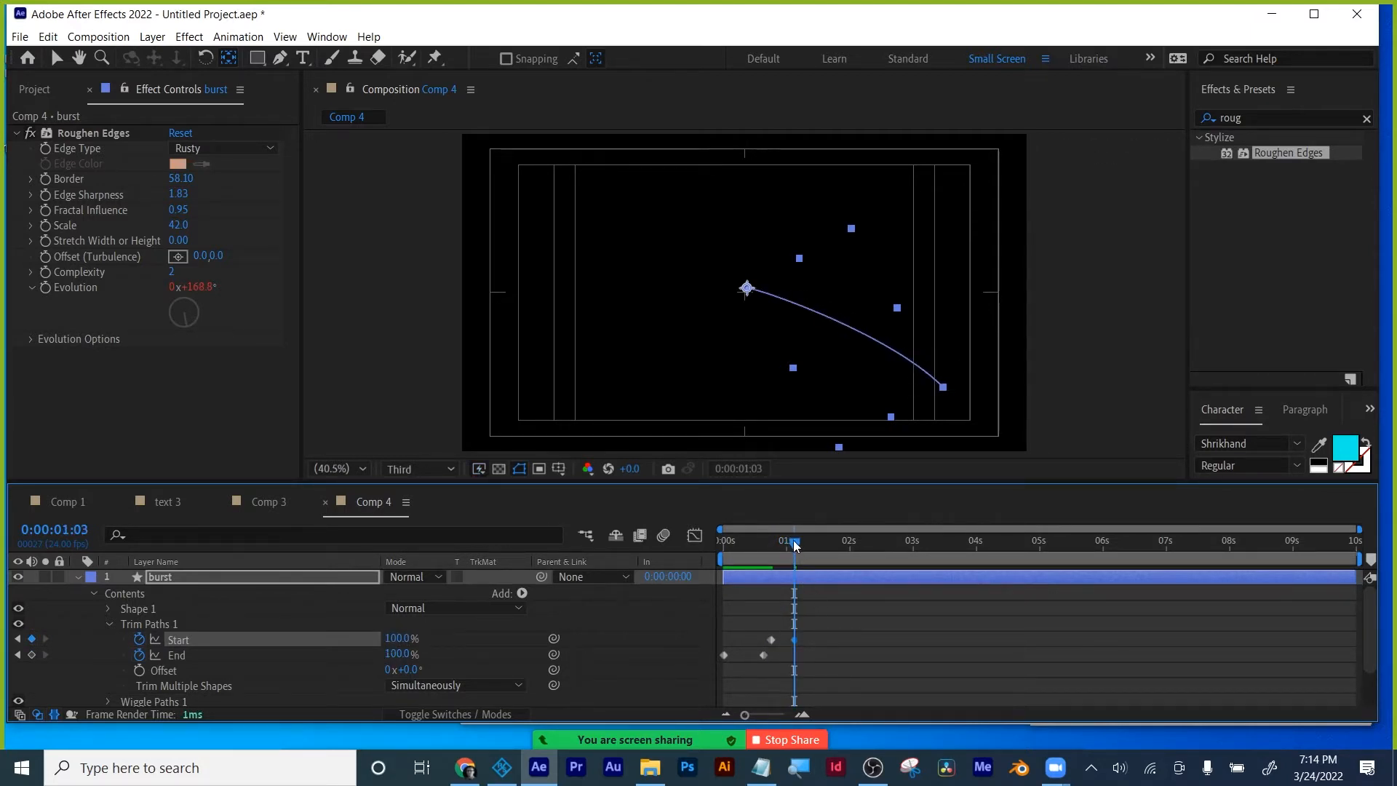
Apply Easy Ease to all the Trim Paths Start and End keyframes and preview the animation from the first frame.
drag(826, 620, 723, 657)
right_click(723, 656)
mouse_move(760, 649)
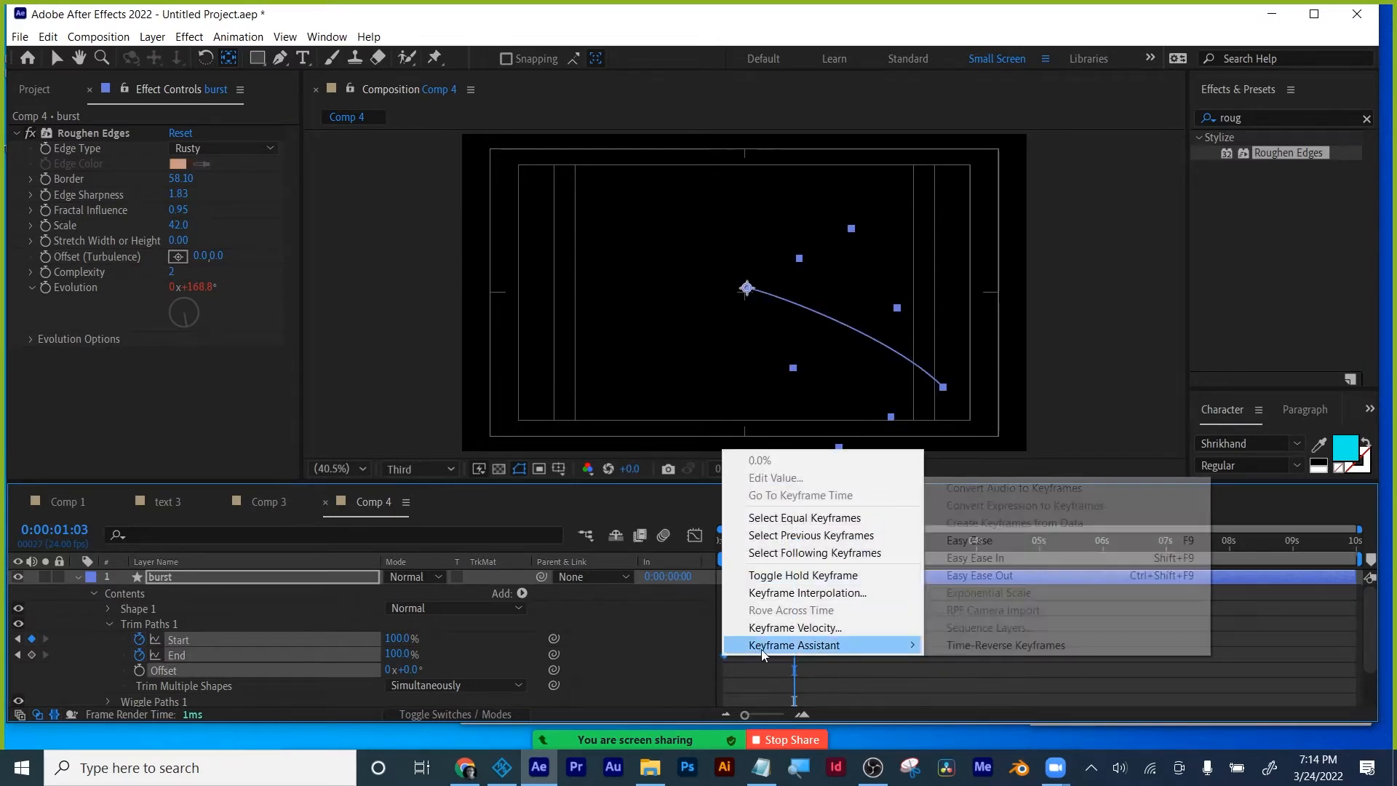
click(967, 540)
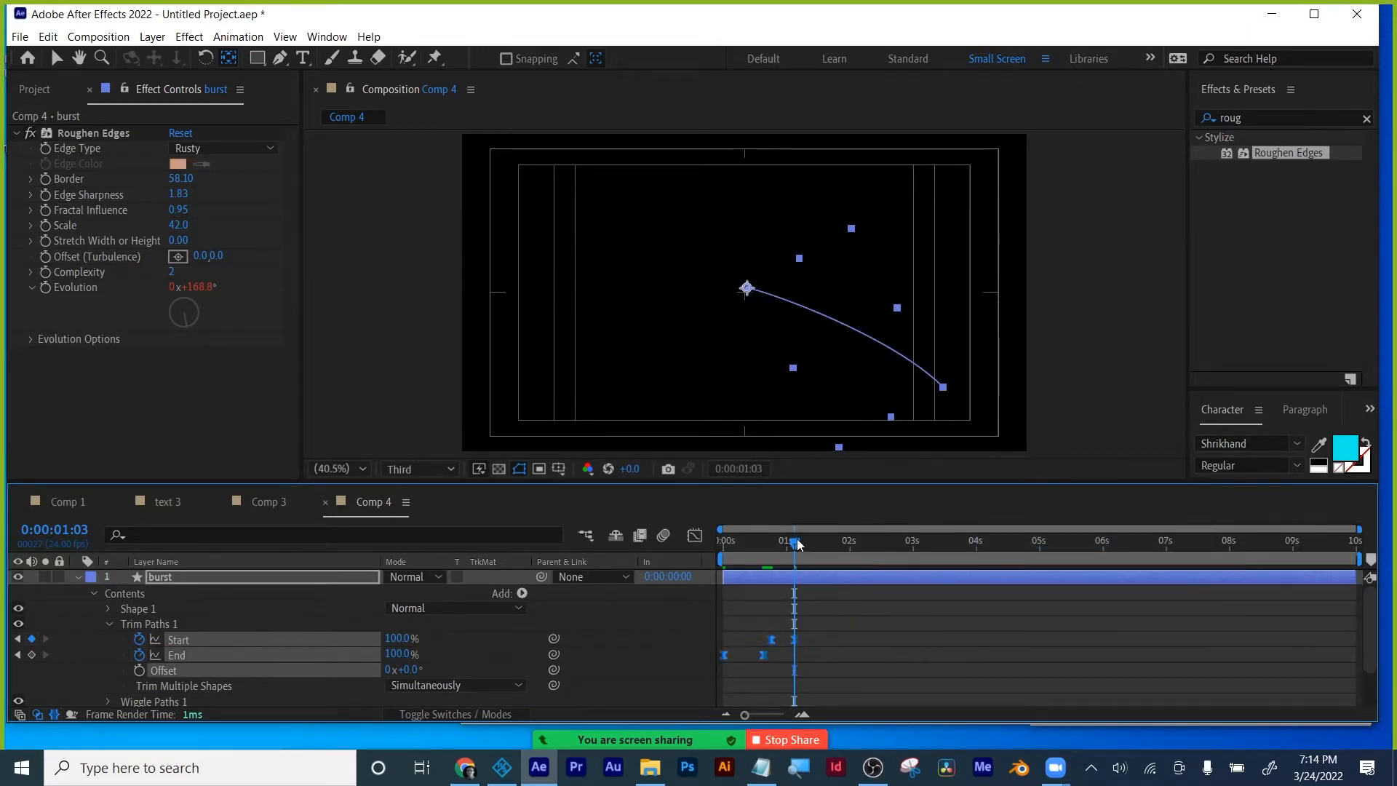
key(Home)
key(space)
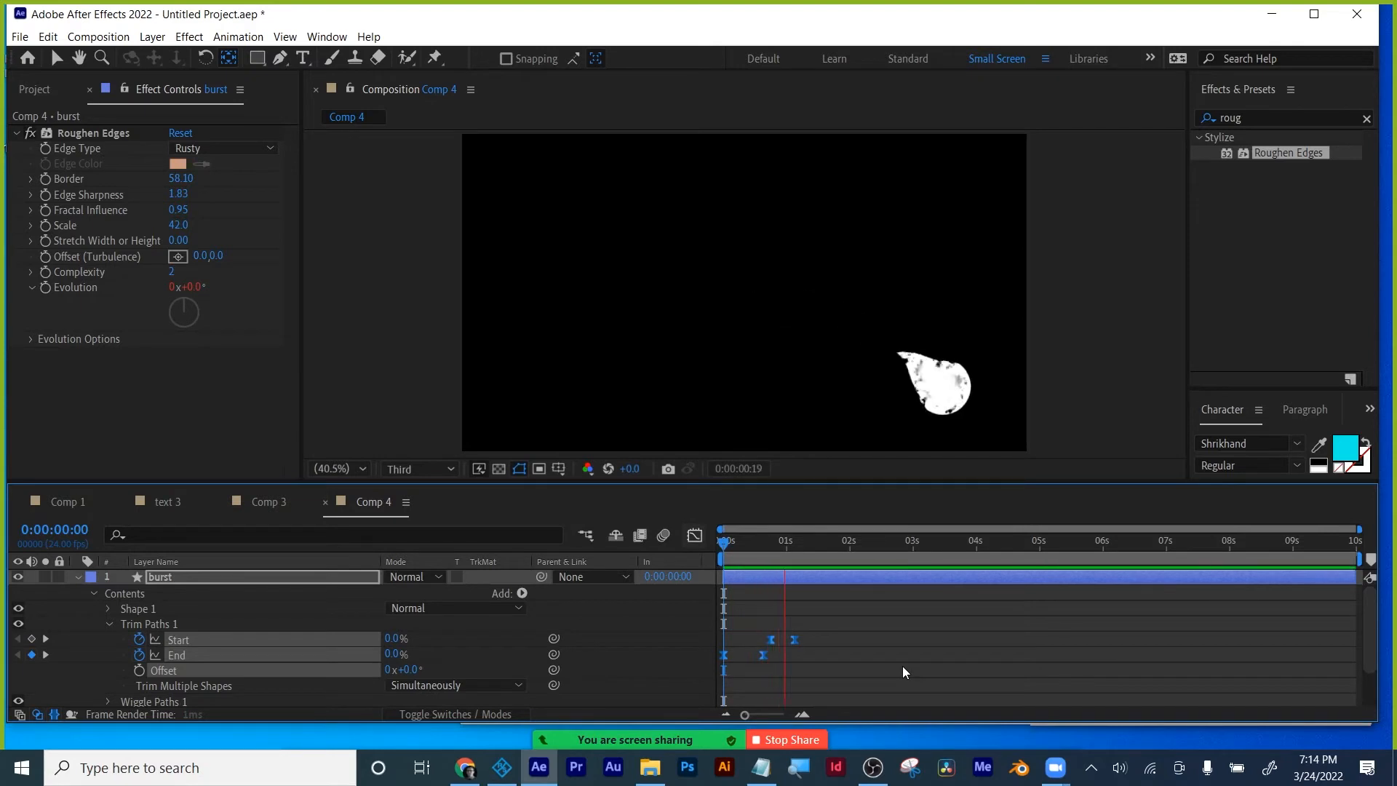
key(space)
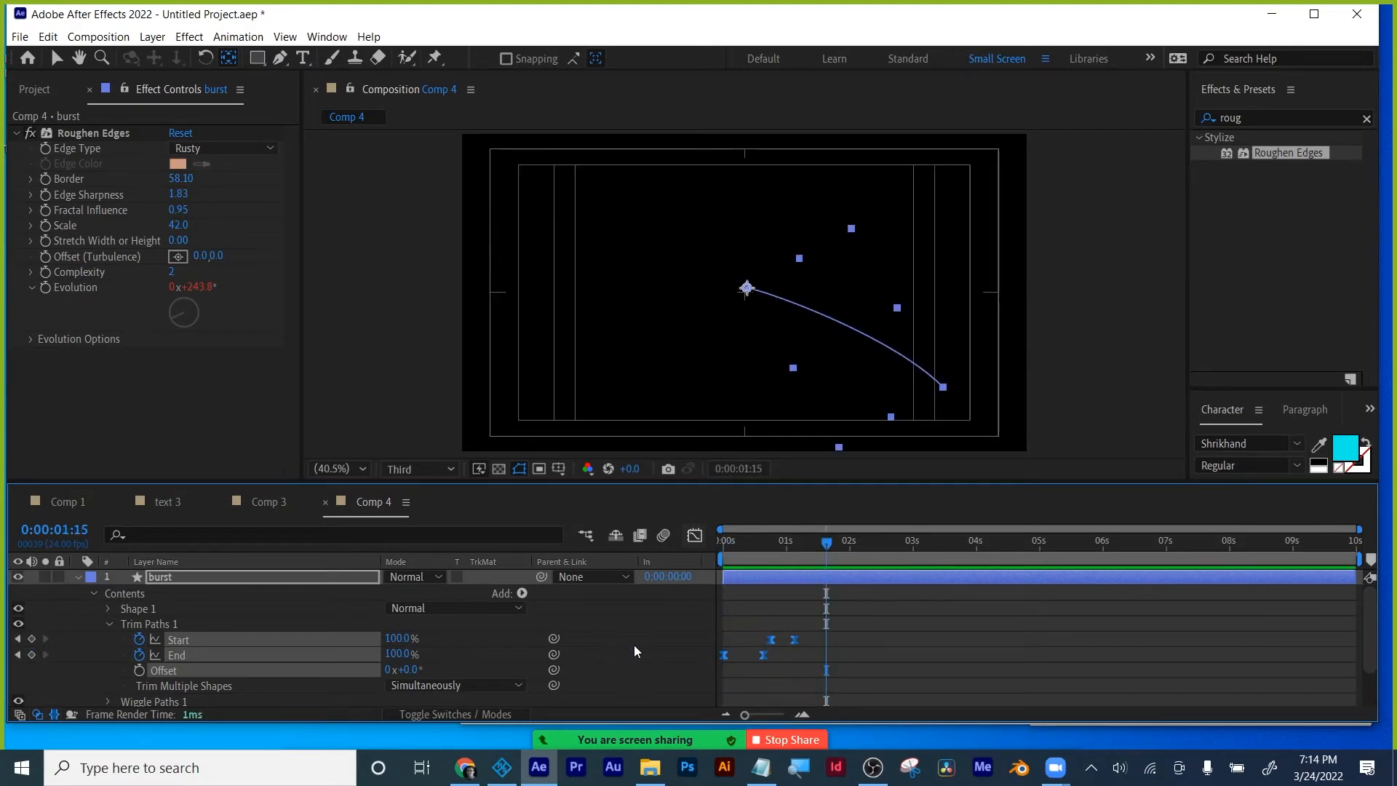
Duplicate the eased burst layer until there are six burst layers and preview the radial burst from the beginning.
click(78, 576)
key(r)
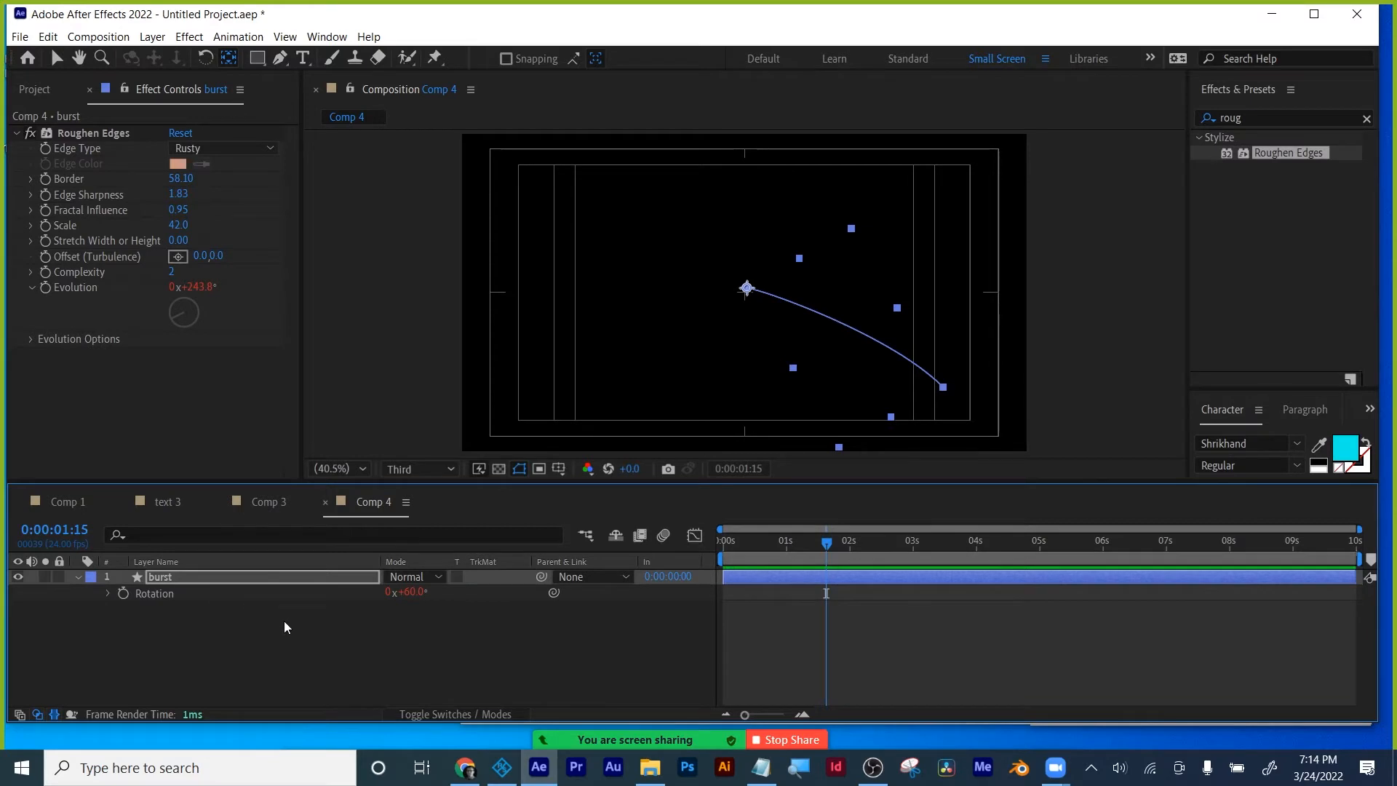
key(ctrl+d)
key(ctrl+d)
key(ctrl+d)
key(ctrl+d)
key(ctrl+d)
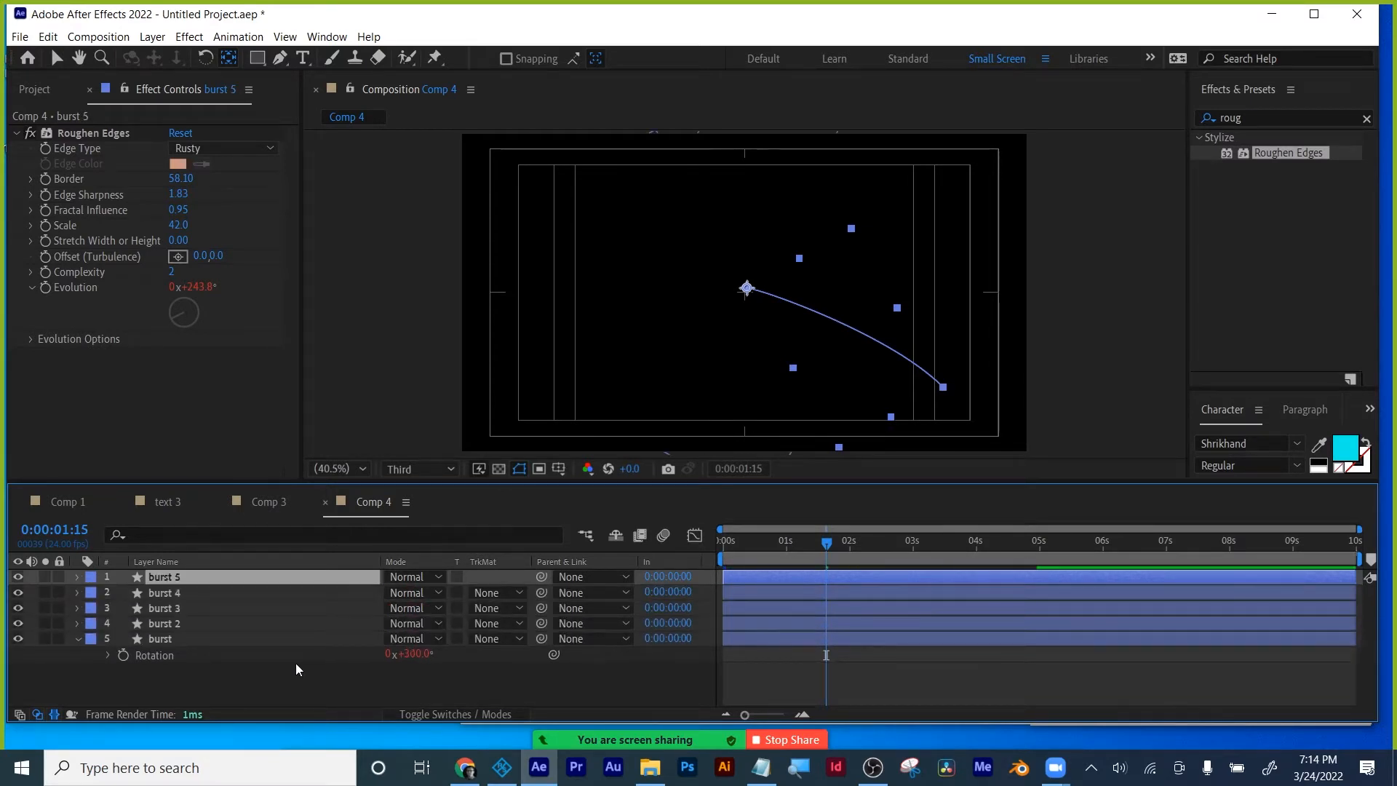
click(731, 541)
key(space)
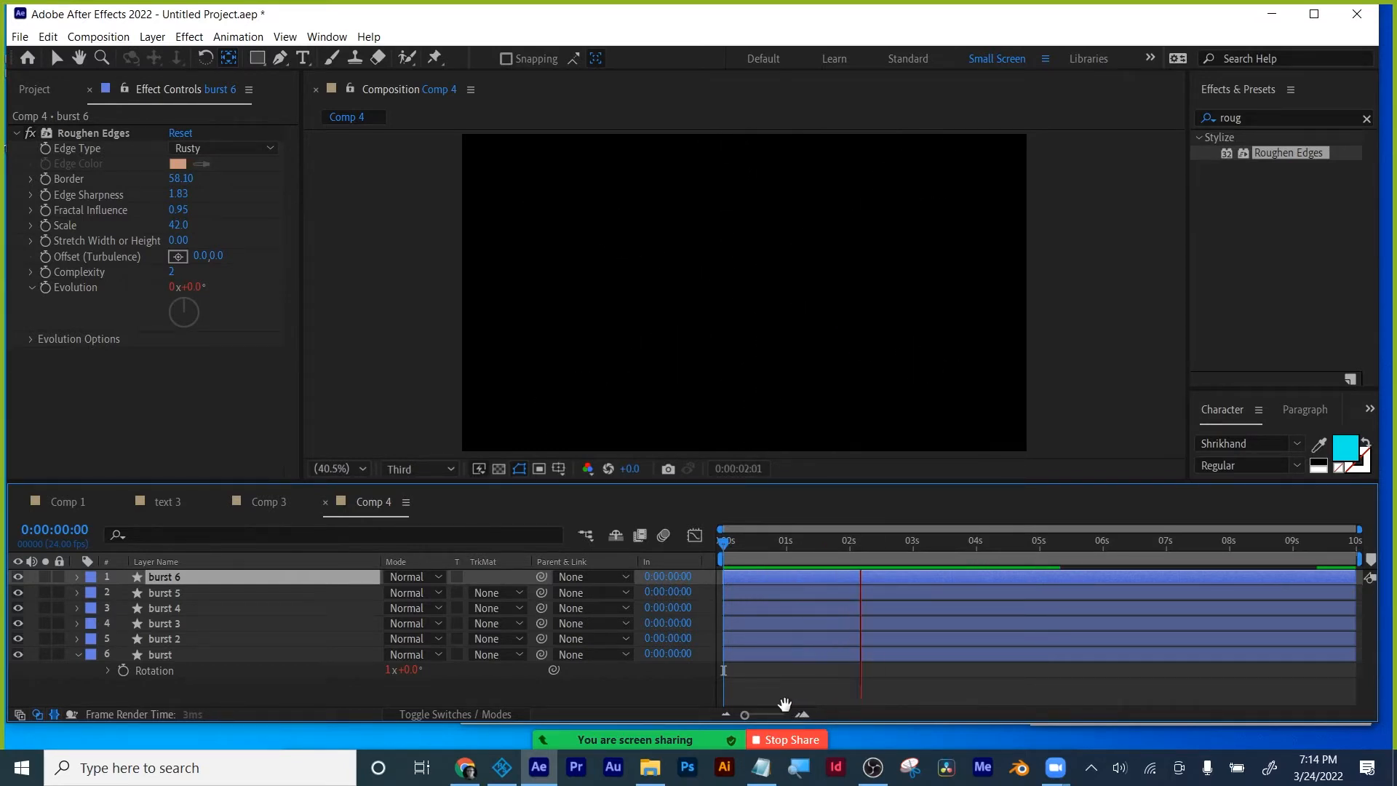
key(space)
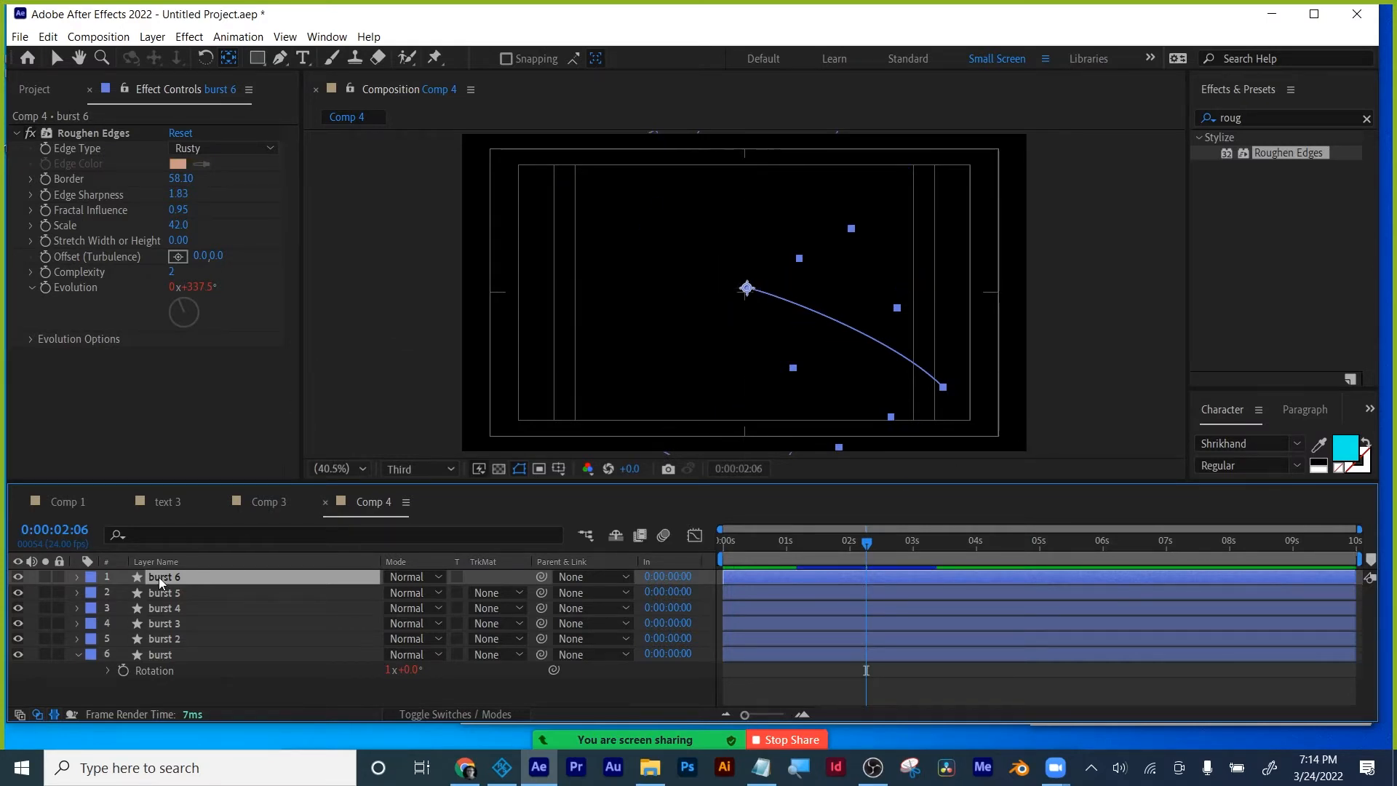
Enlarge the timeline and examine the original burst layer's Transform properties and its Trim Paths, Wiggle Paths and Twist modifiers.
click(150, 653)
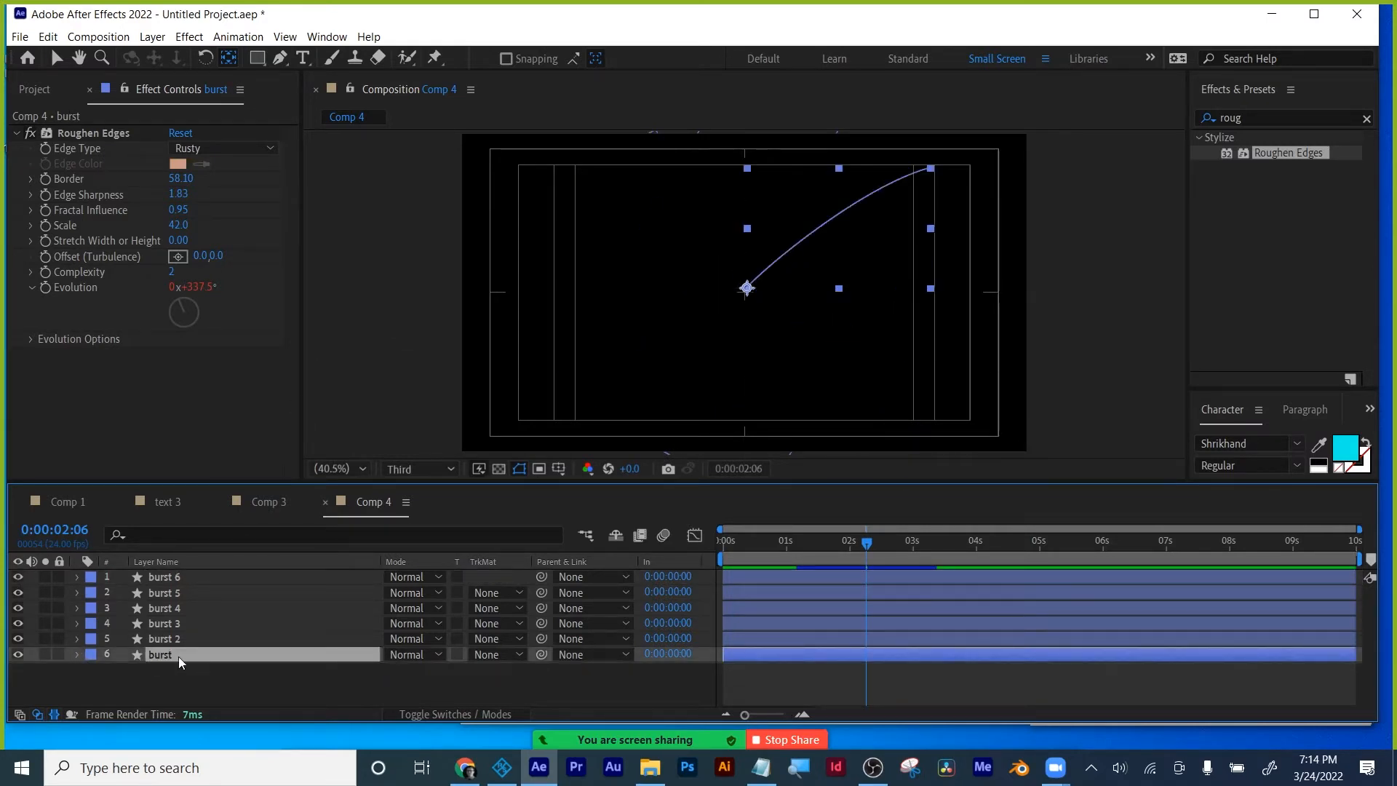
click(78, 654)
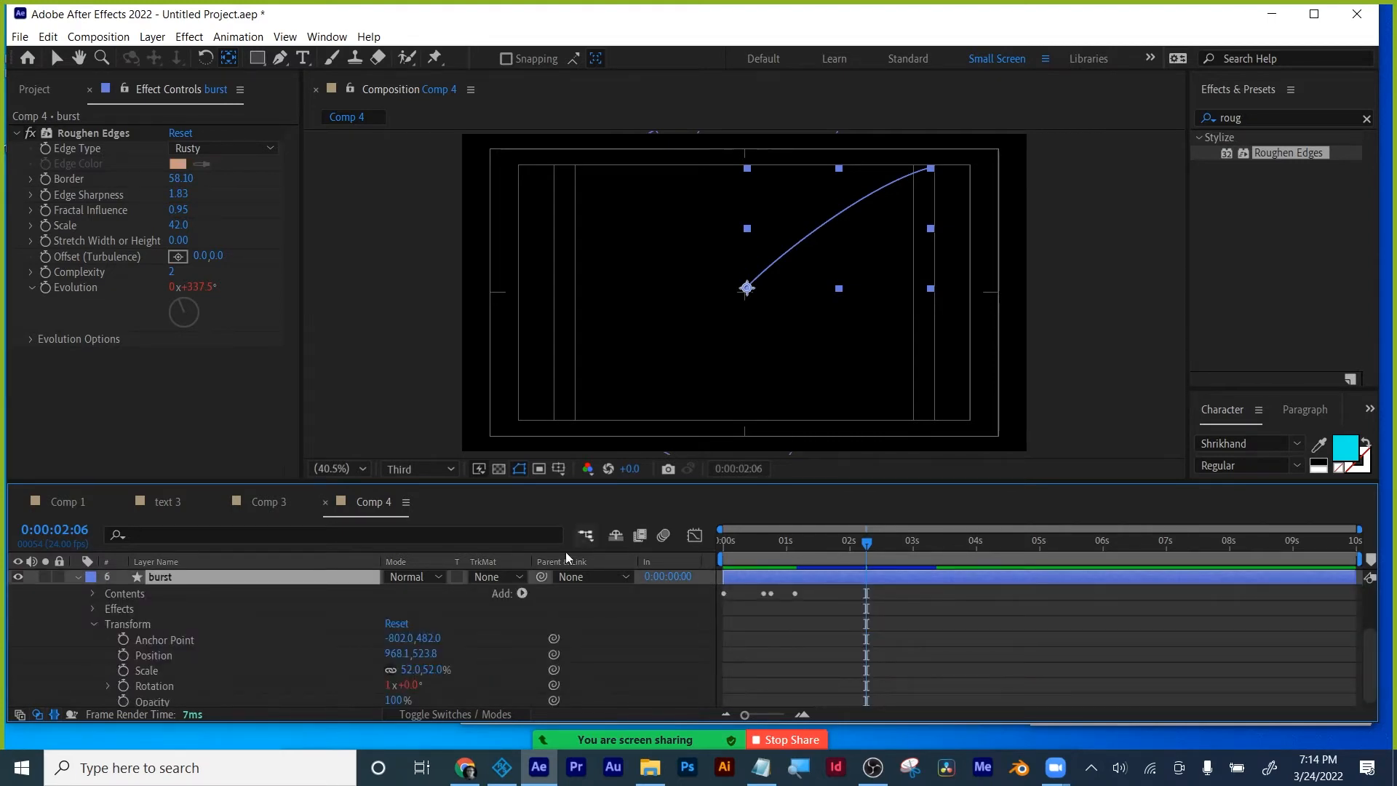
click(56, 58)
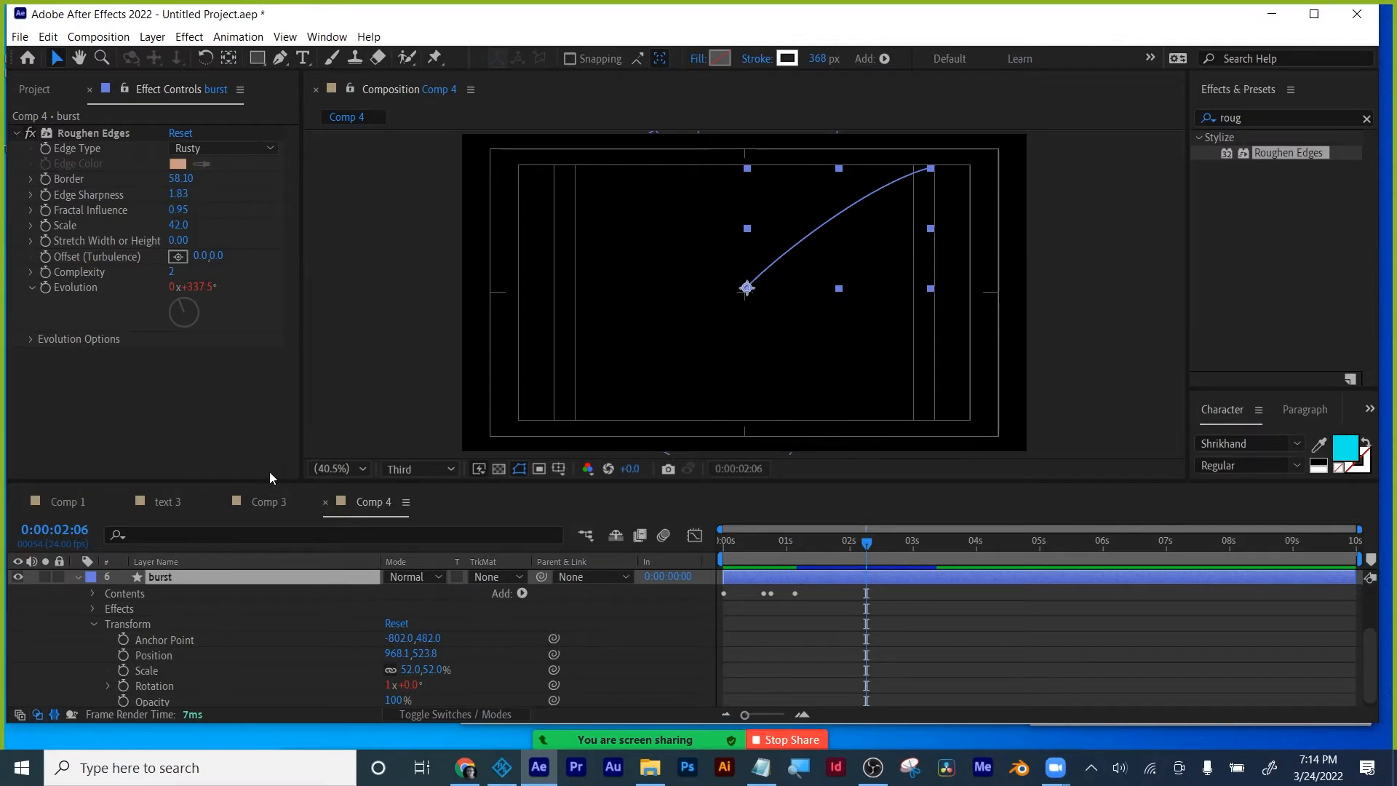
drag(269, 483, 269, 313)
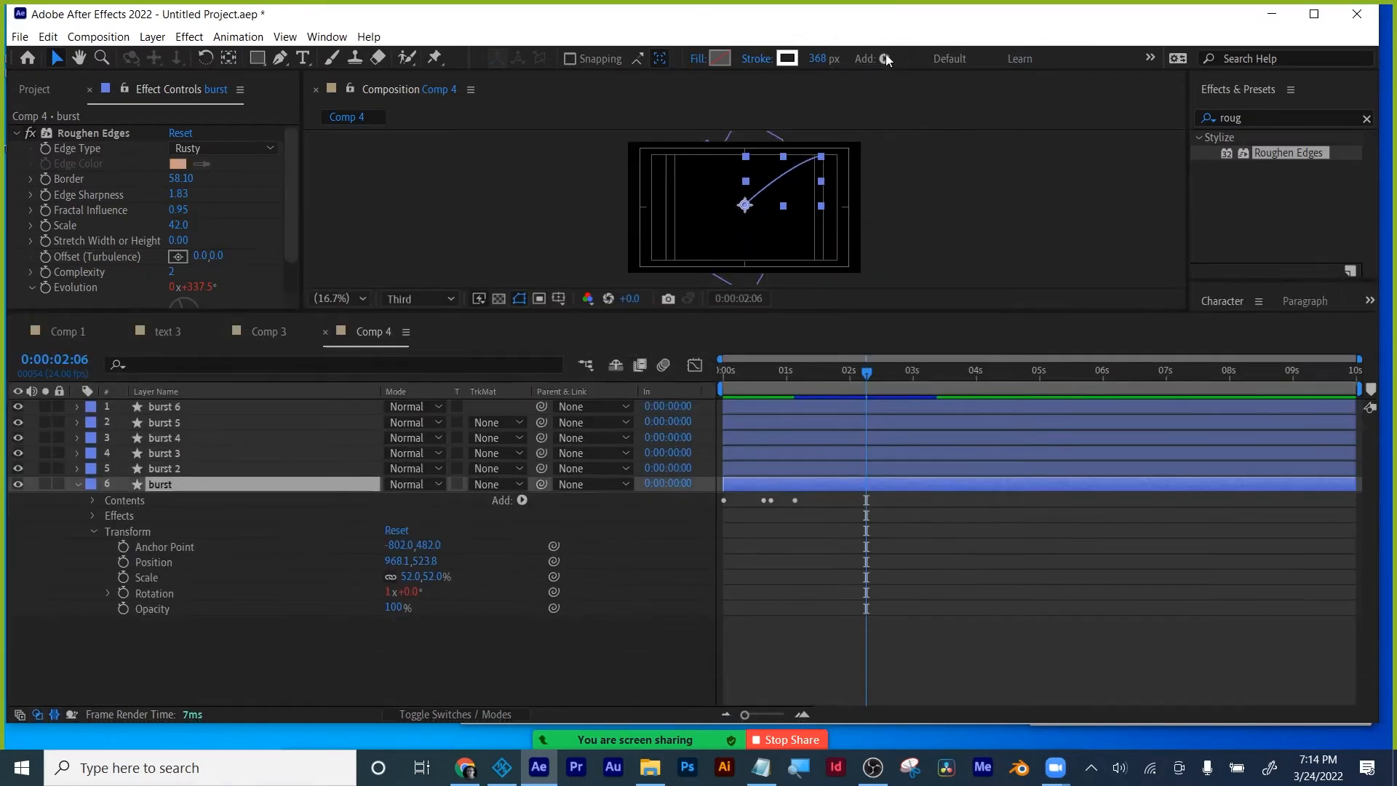
click(90, 531)
click(90, 499)
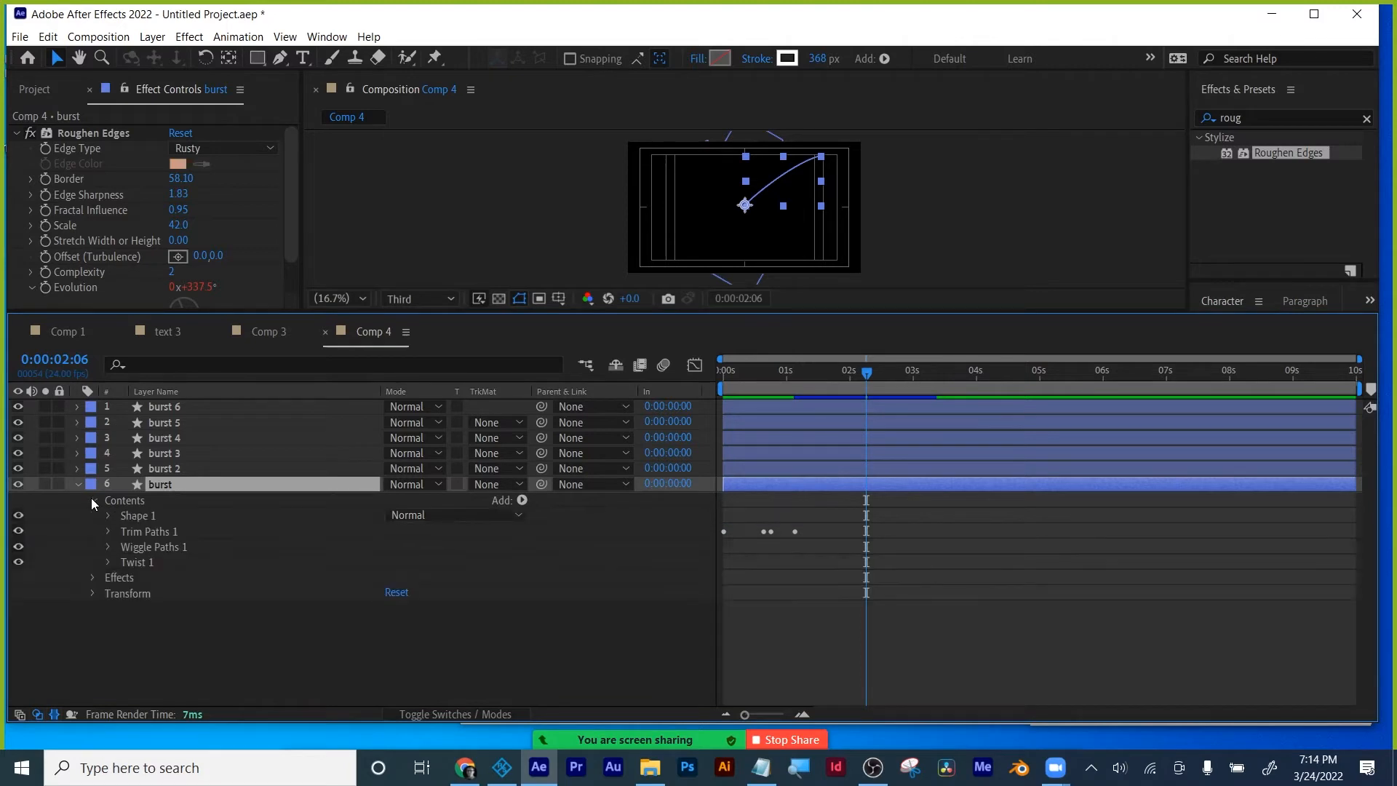
click(176, 548)
click(159, 563)
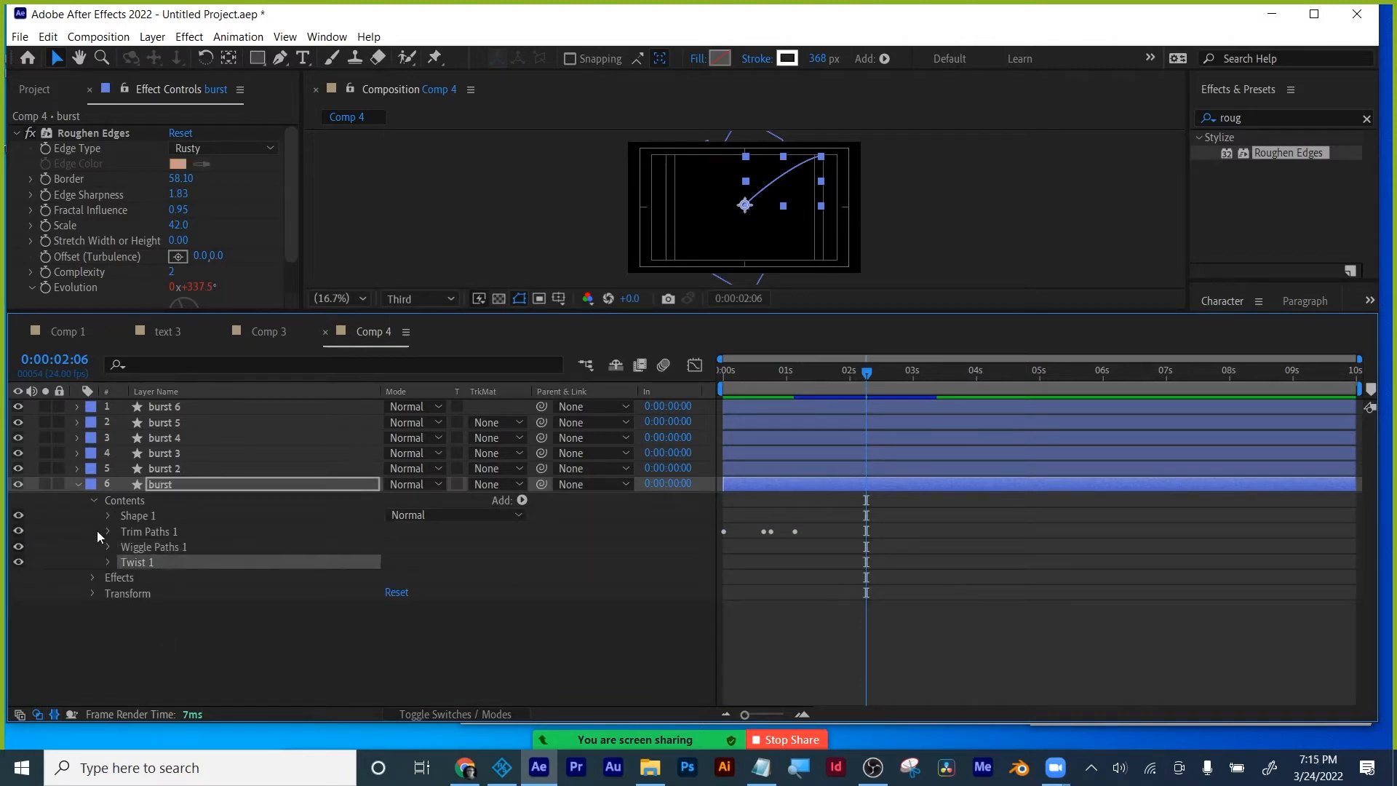
click(77, 485)
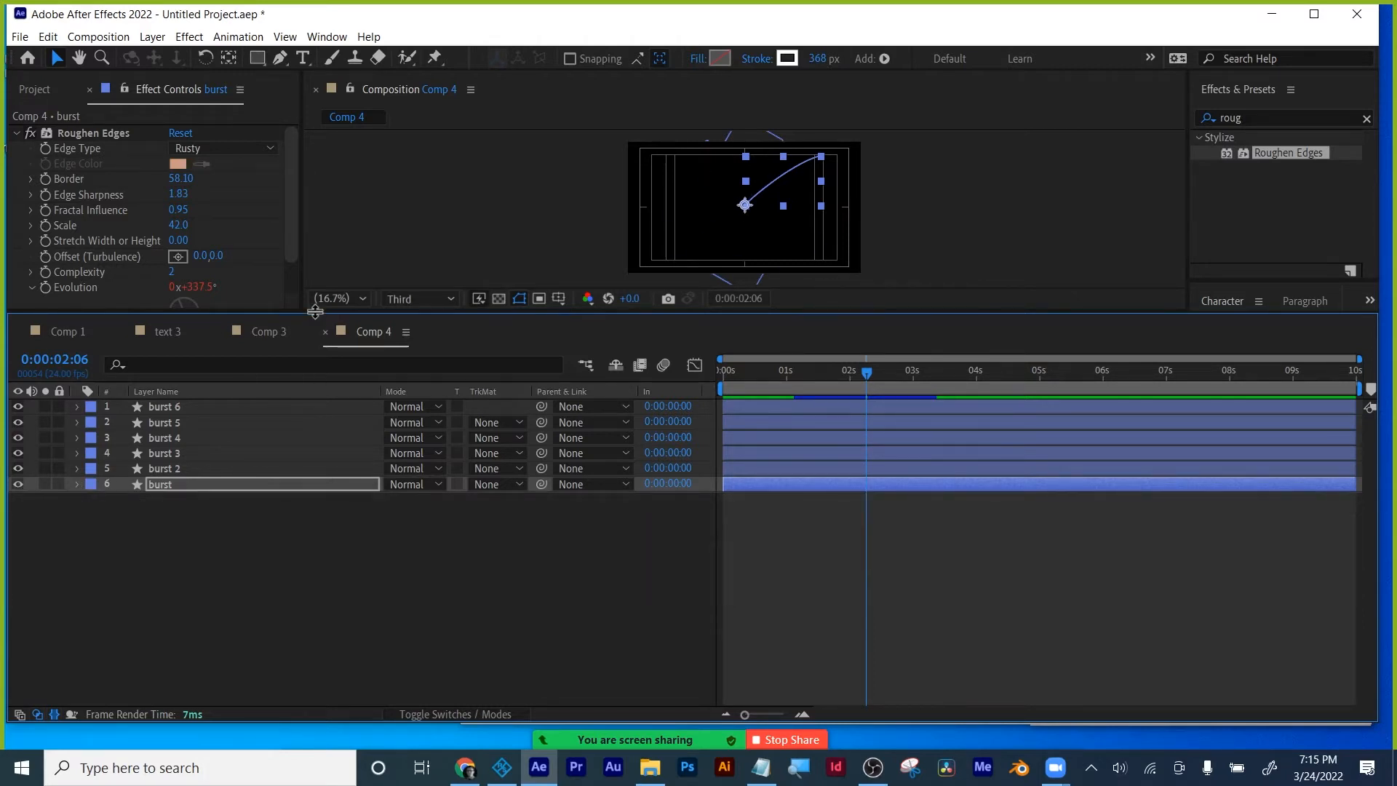
Scrub through the start of the radial burst animation and turn off the title/action safe guides.
drag(315, 311, 315, 478)
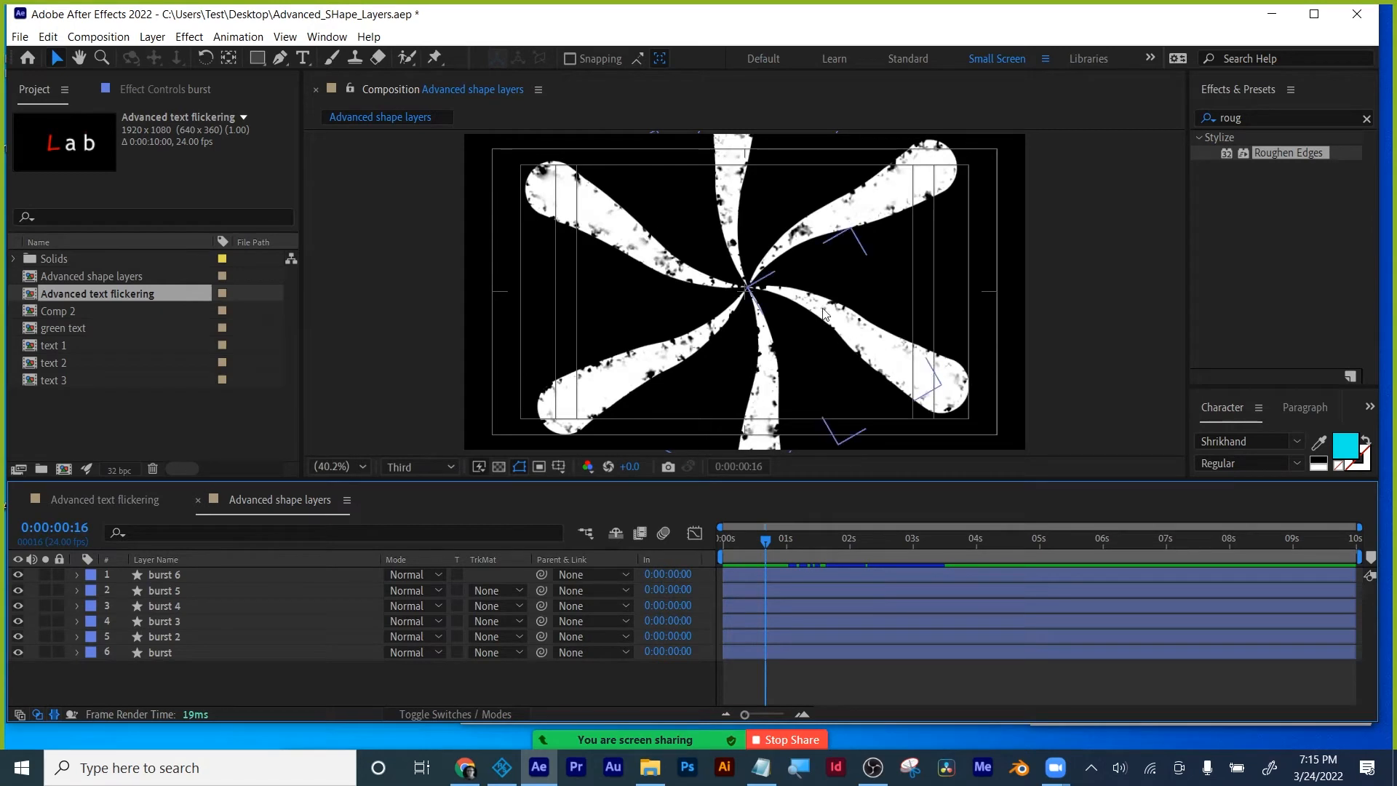
click(722, 555)
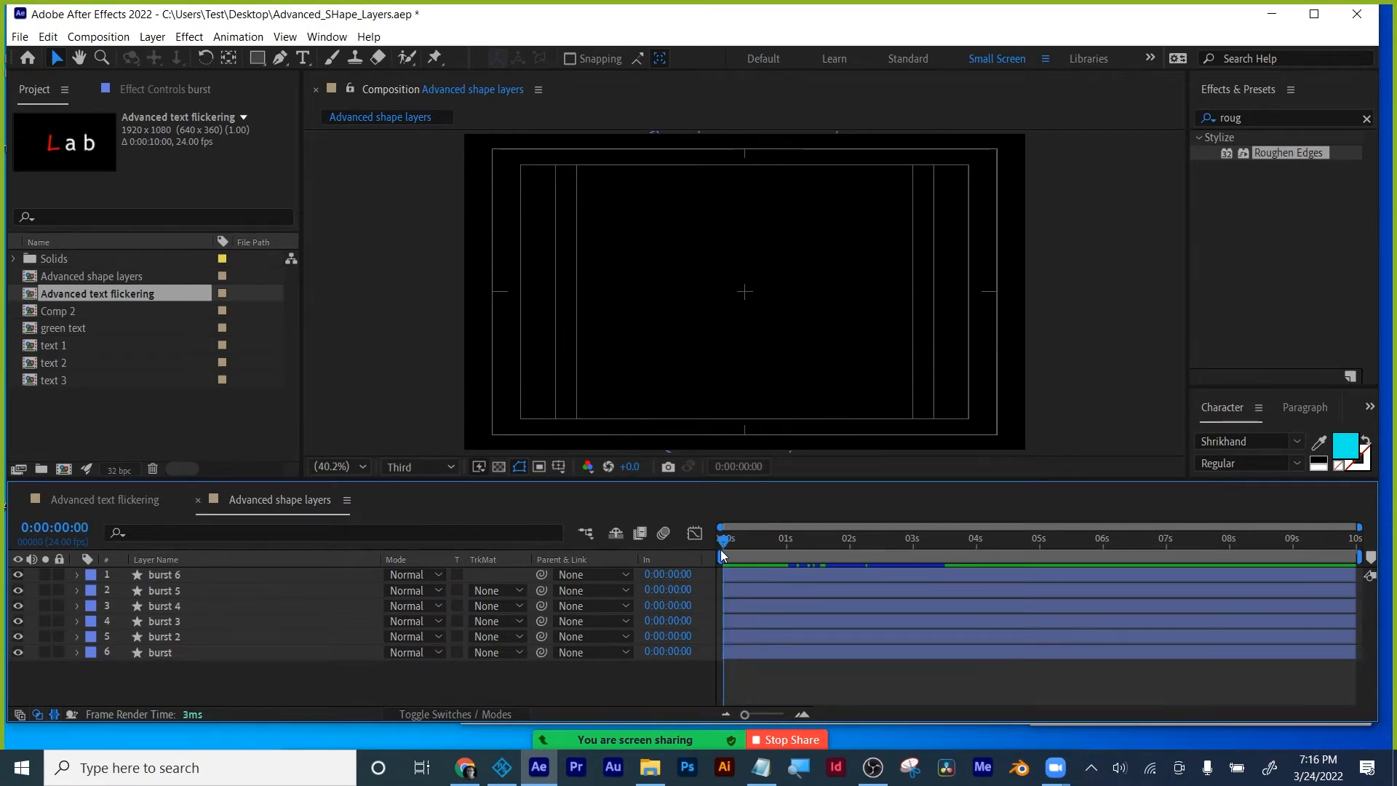
drag(720, 550, 758, 541)
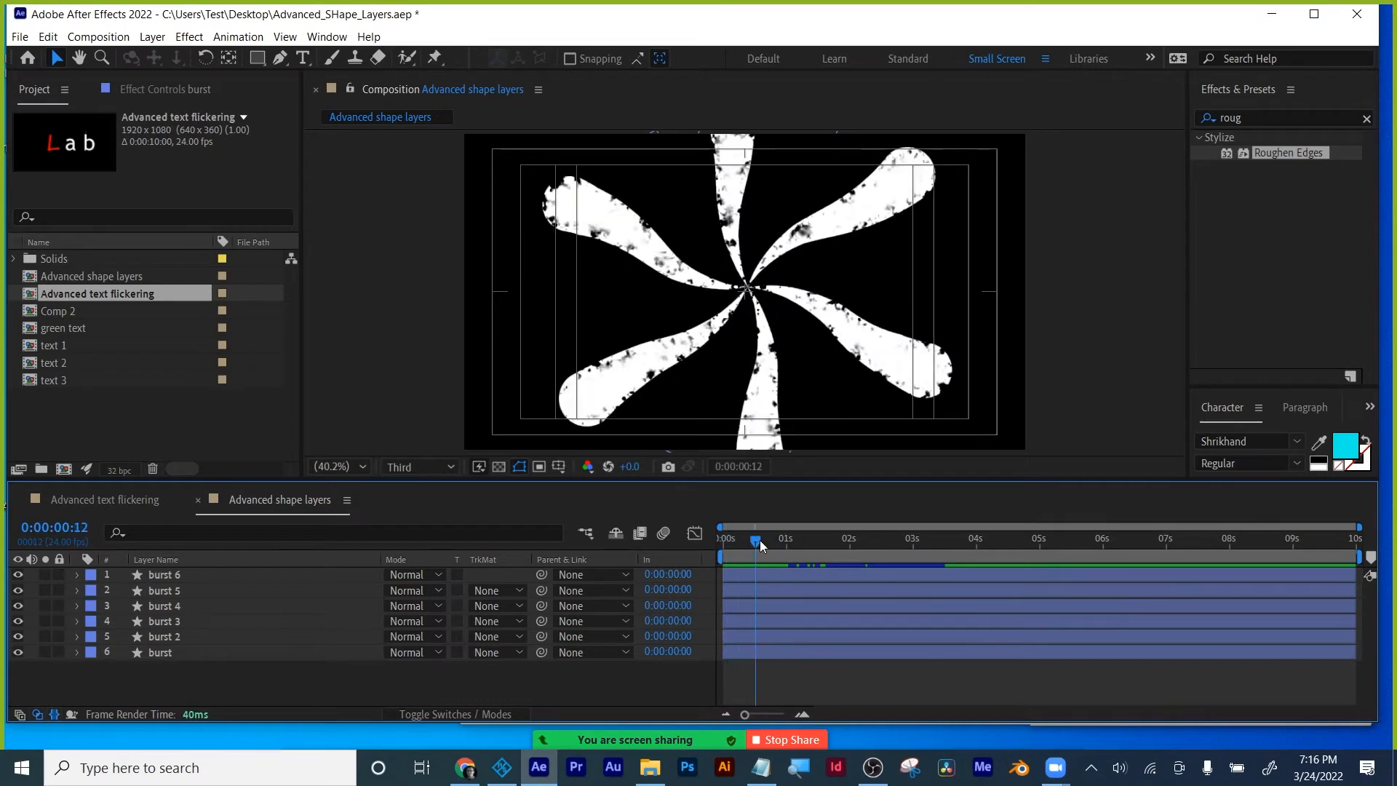
click(559, 466)
click(591, 483)
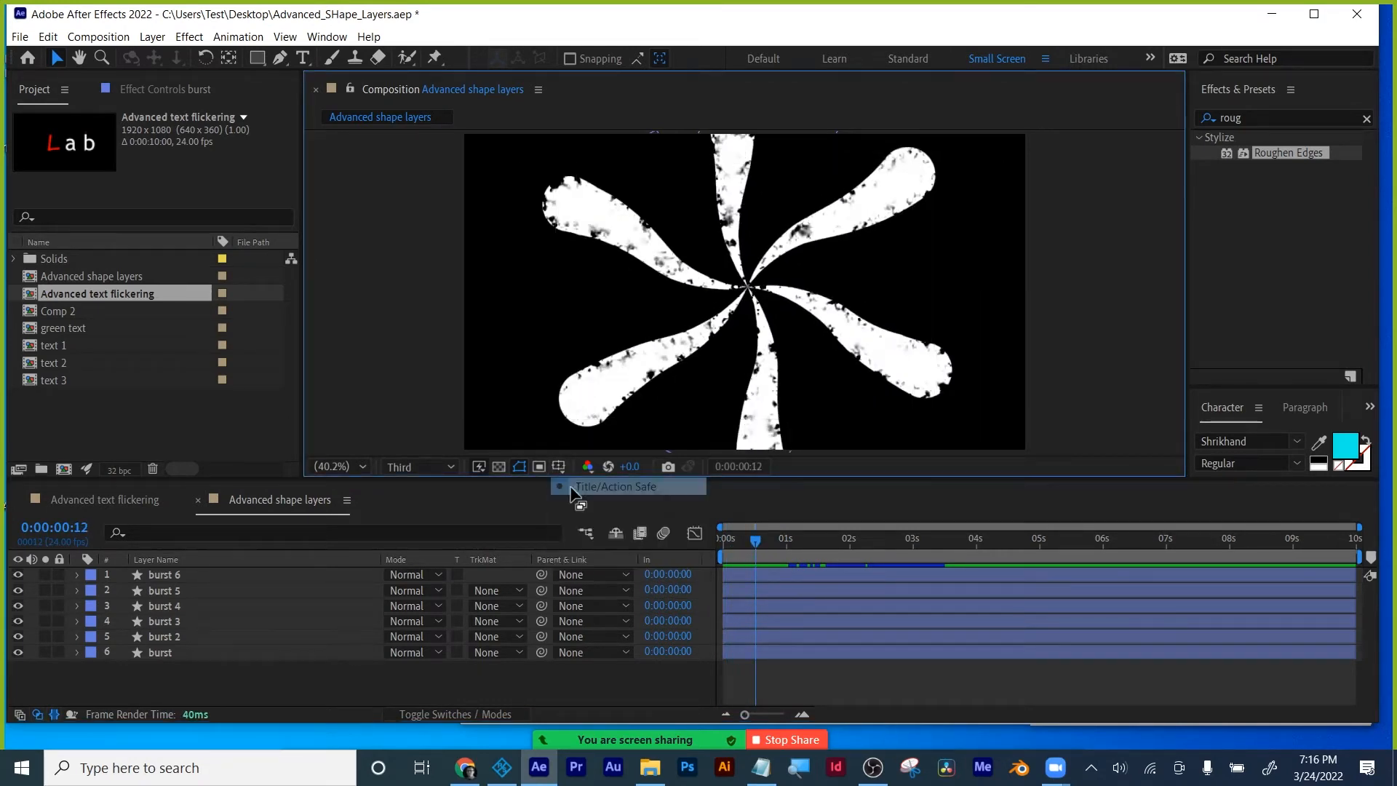
Create a black 1920 x 1080 px solid layer named fractal above the burst layers.
click(268, 693)
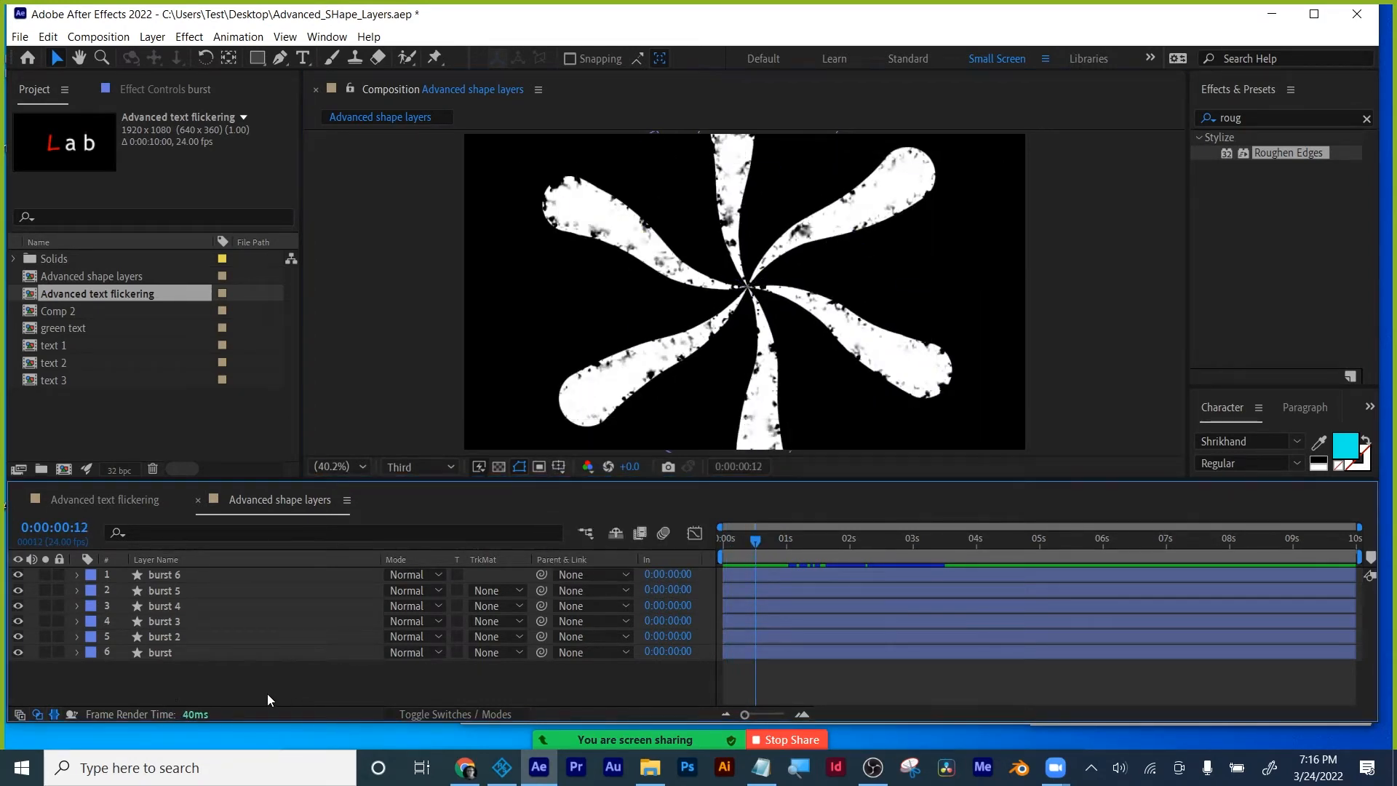
right_click(168, 680)
mouse_move(233, 499)
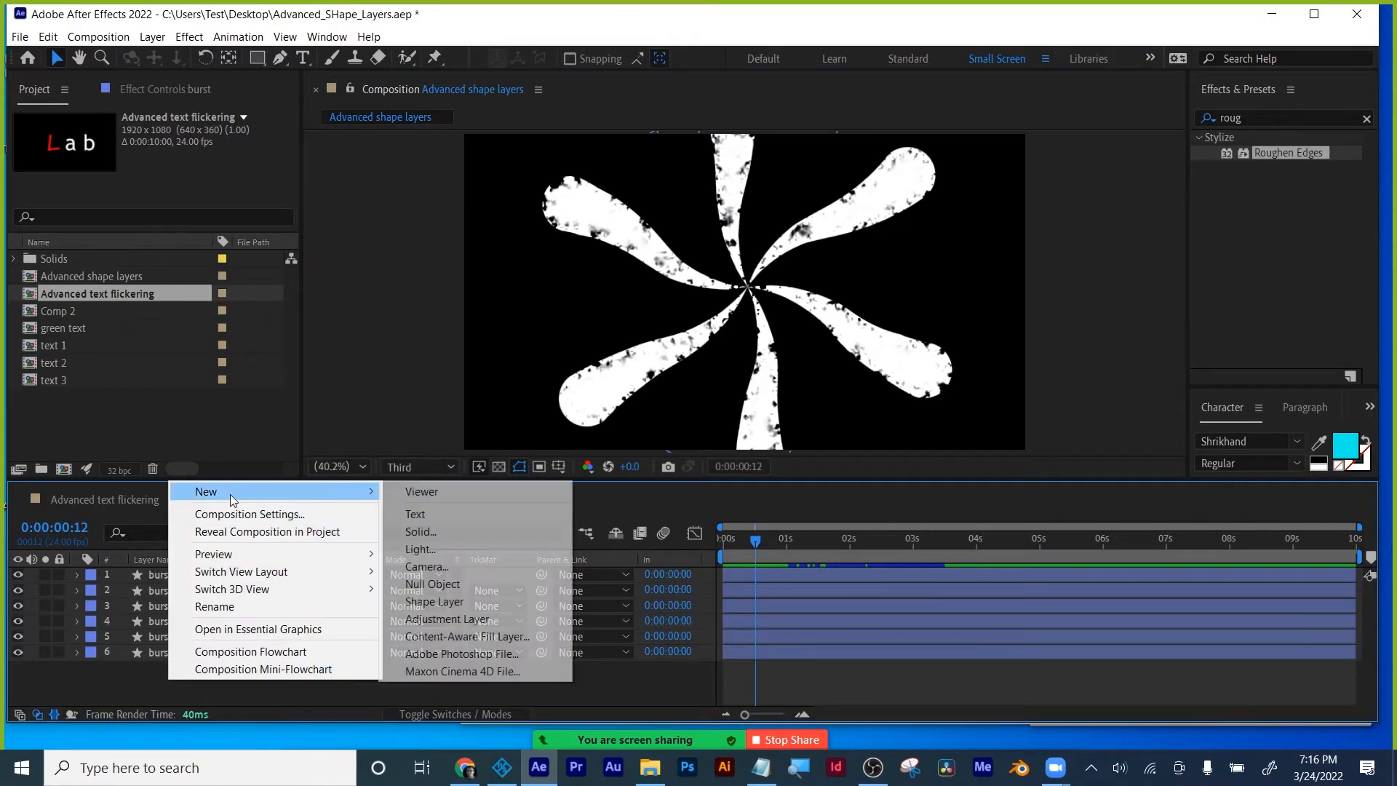
click(421, 531)
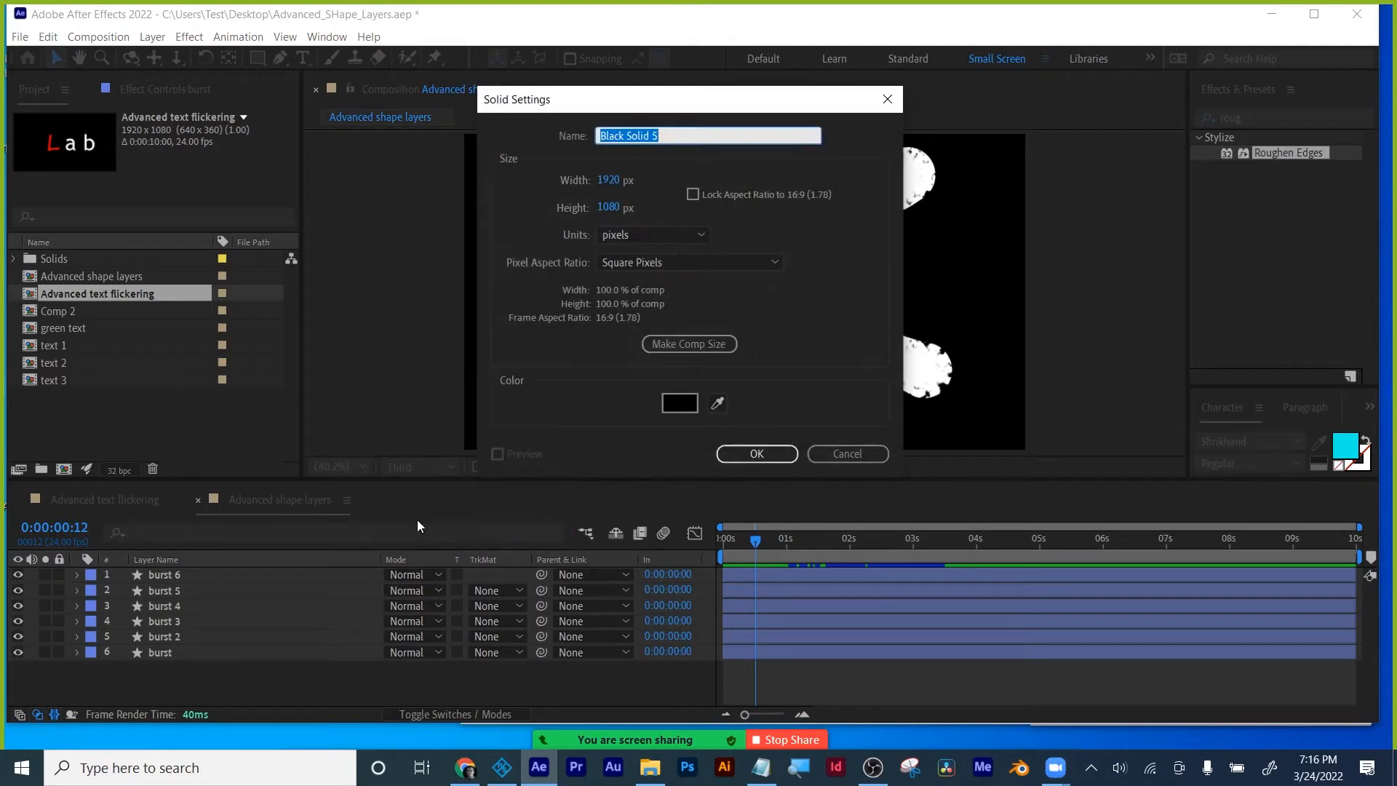
text(fractal)
key(Return)
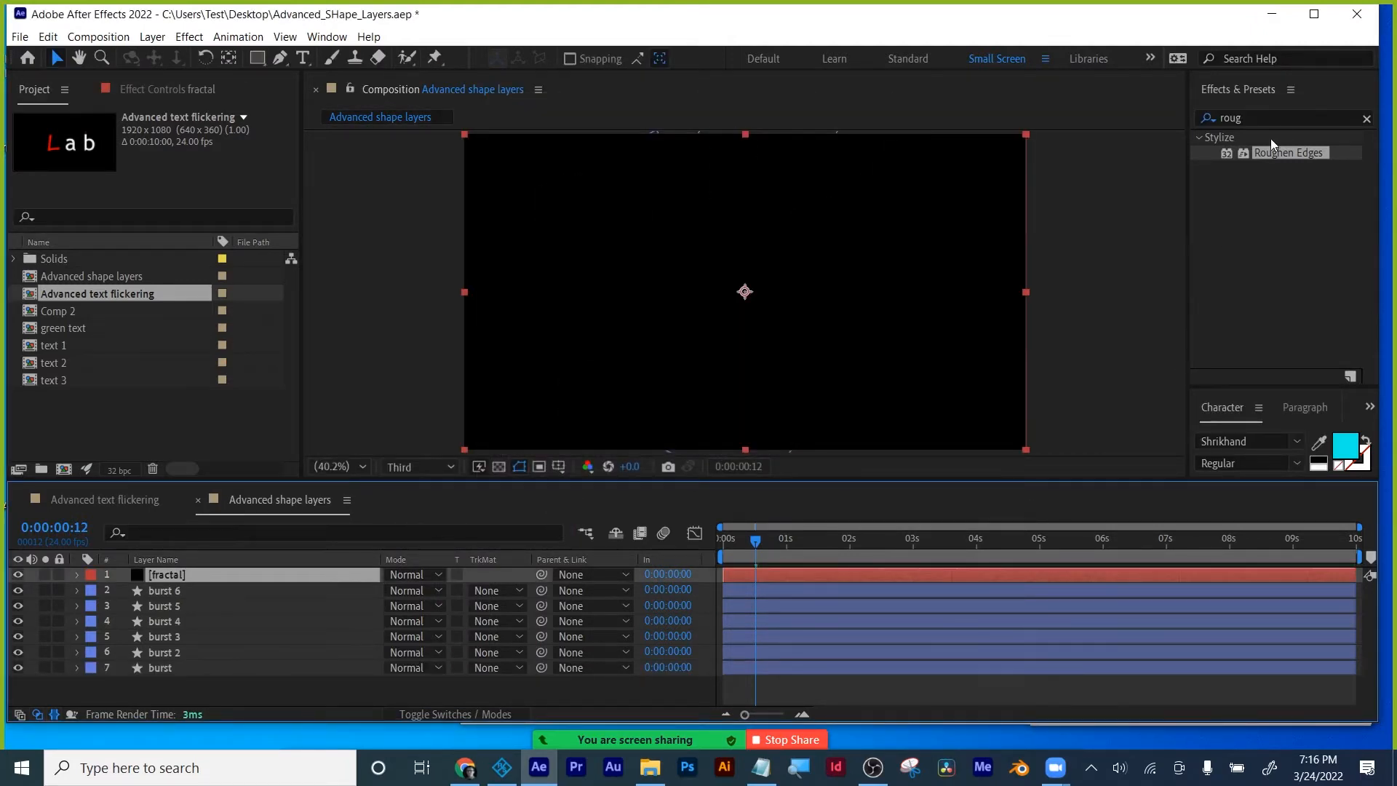
Apply the Fractal Noise effect to the fractal solid and check it at an earlier frame.
click(1229, 118)
text(fracta)
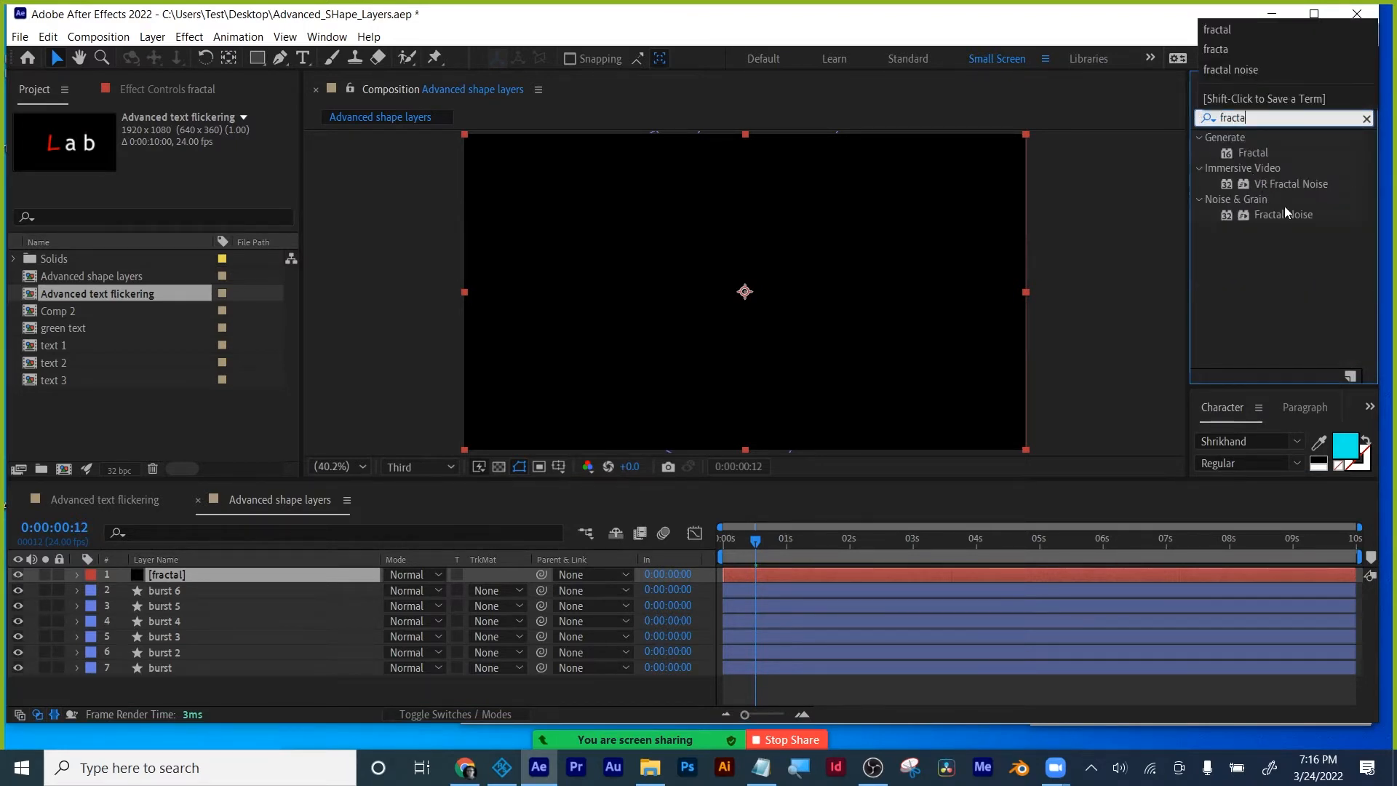
drag(1285, 211, 984, 576)
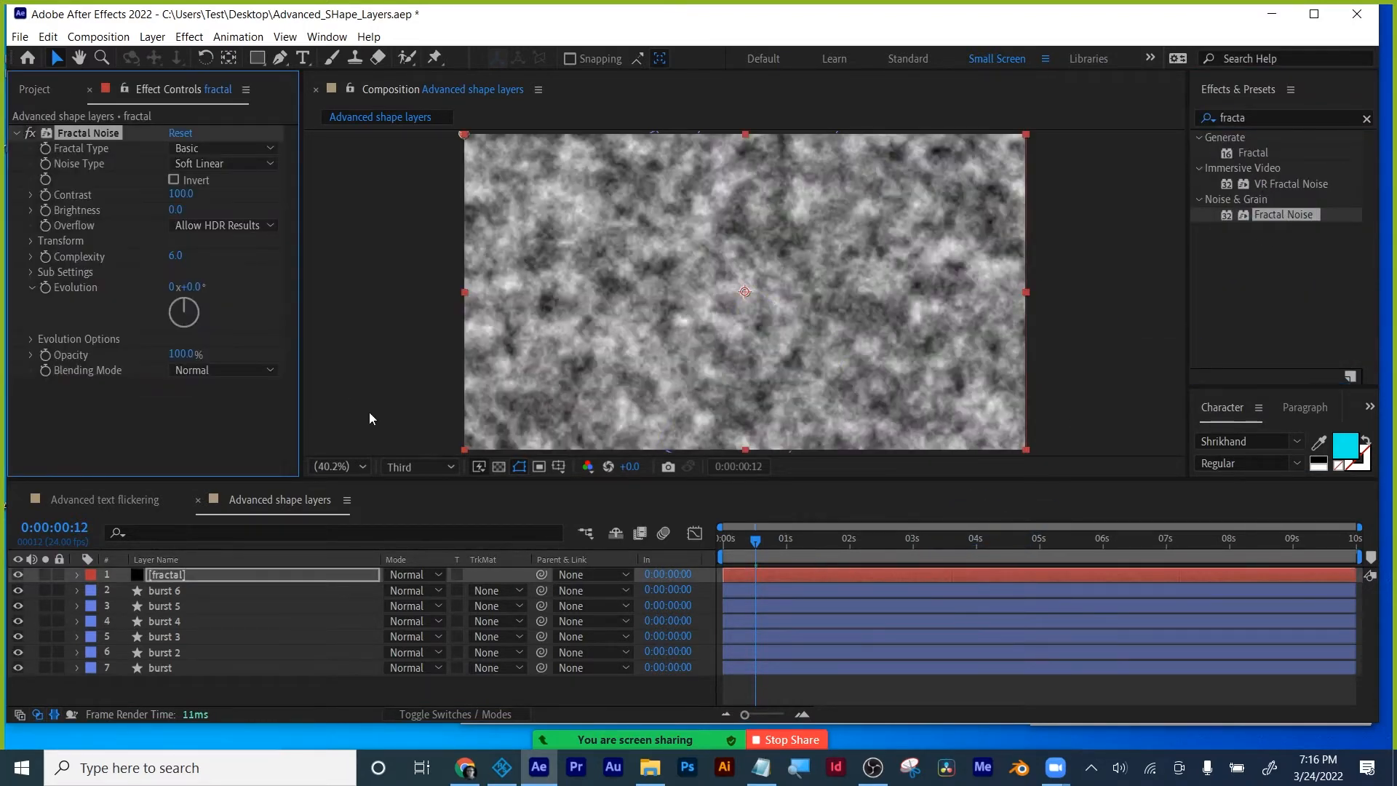
click(750, 544)
click(733, 552)
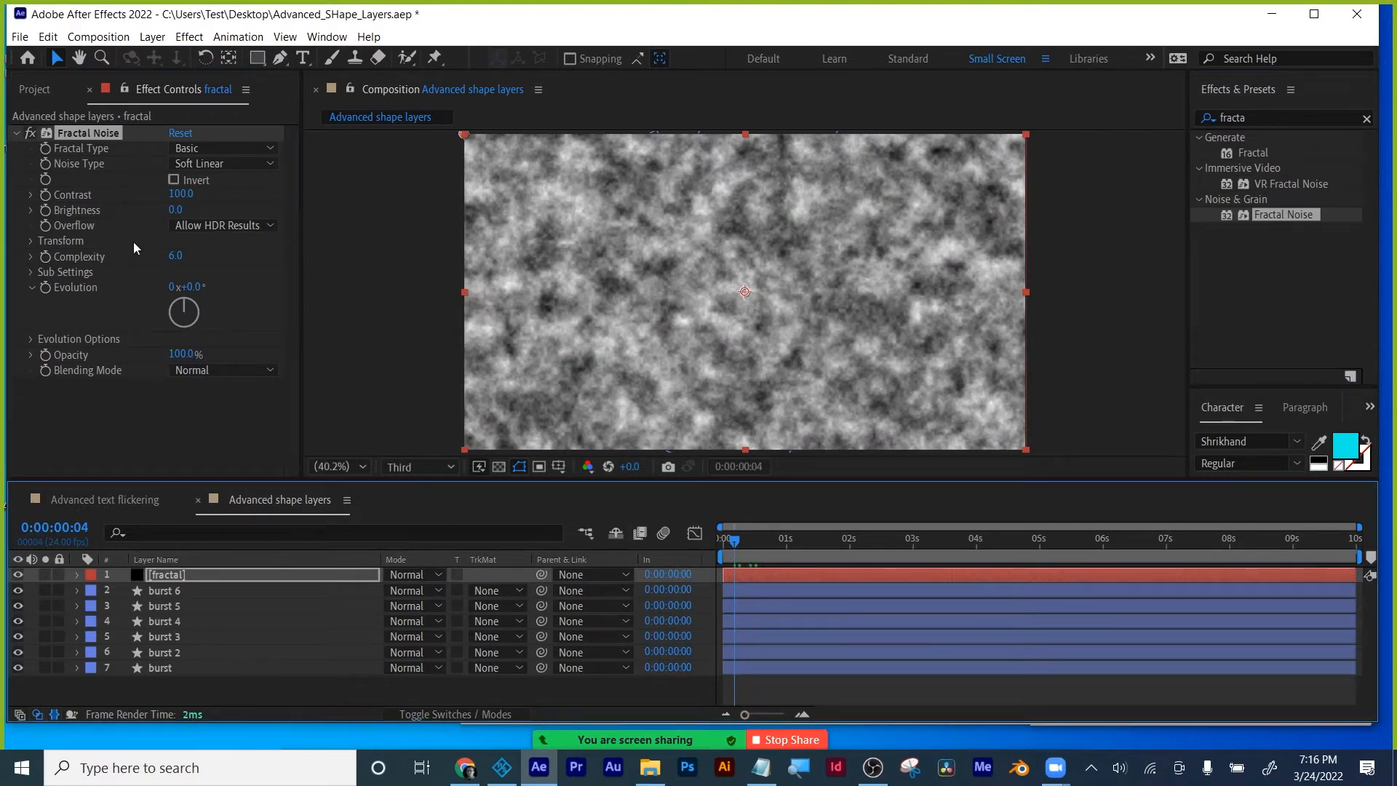
Set Fractal Noise to contrast 312, brightness -3, fractal type Dynamic Progressive and noise type Linear.
drag(175, 210, 291, 193)
drag(181, 210, 222, 195)
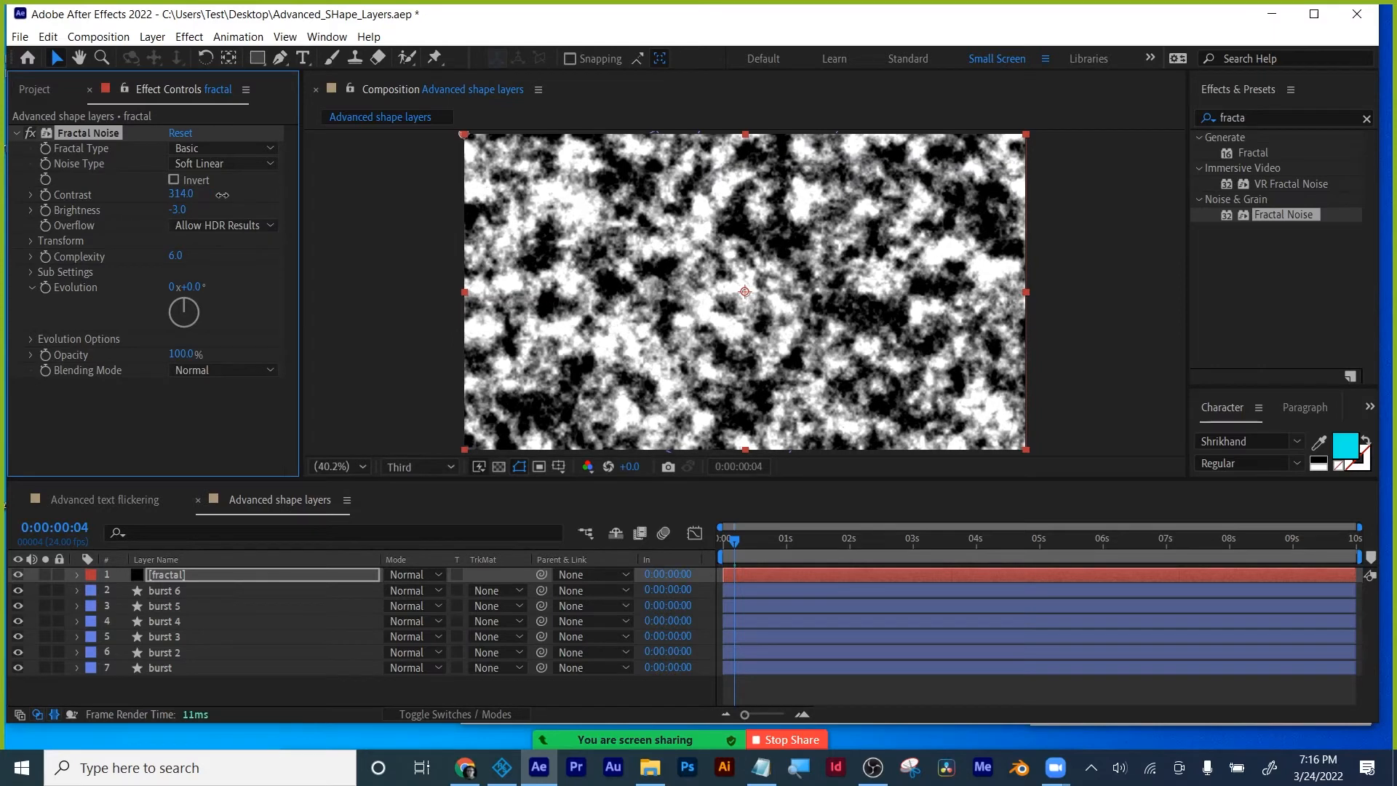
click(216, 151)
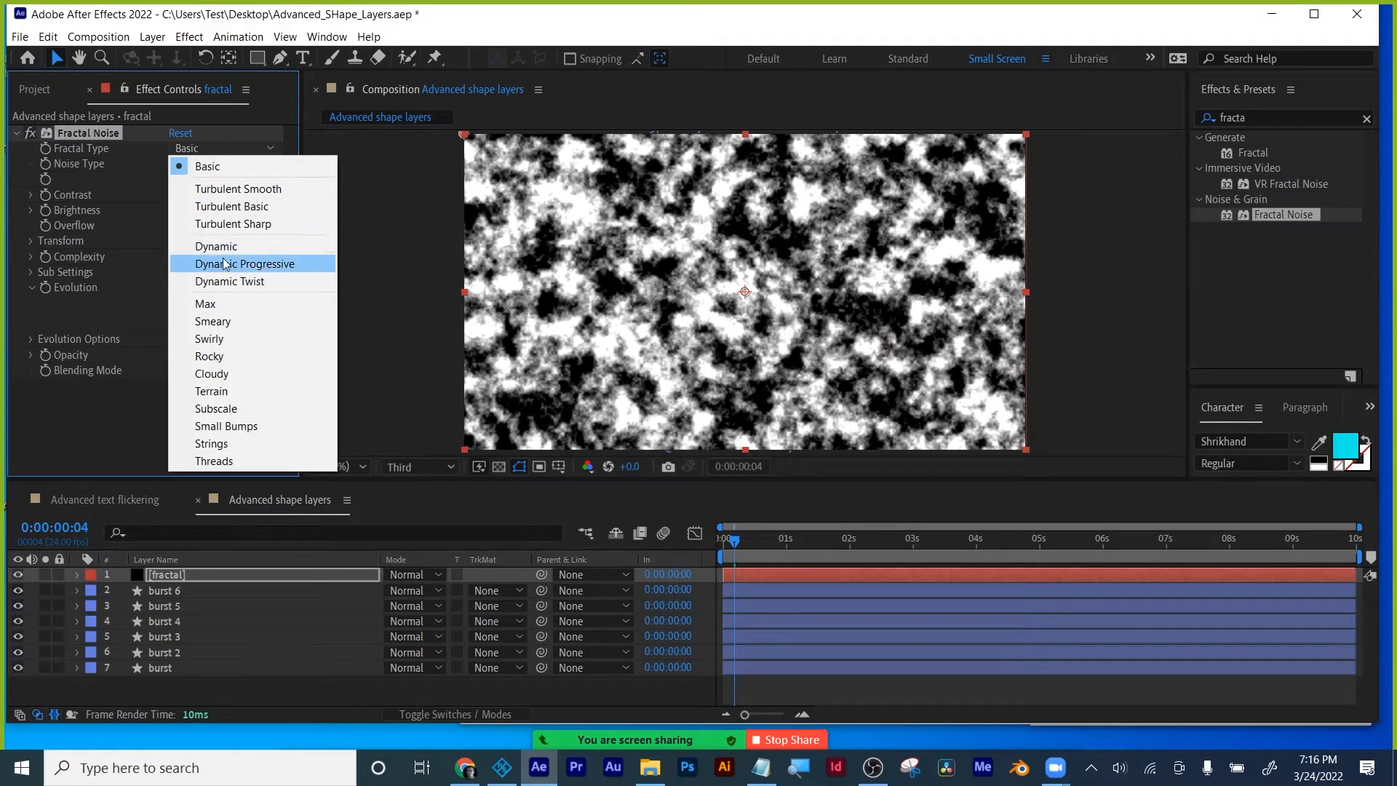
click(224, 262)
click(212, 165)
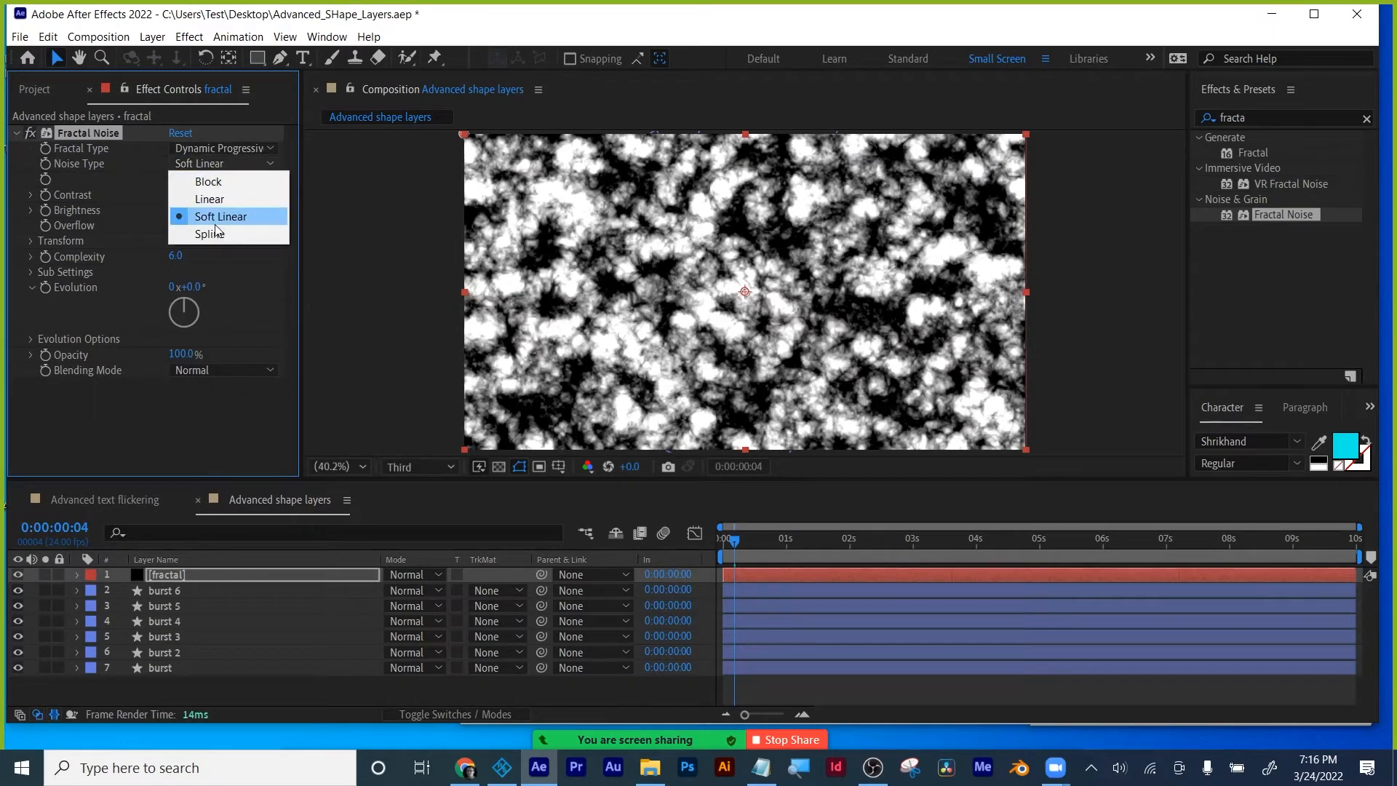
click(216, 231)
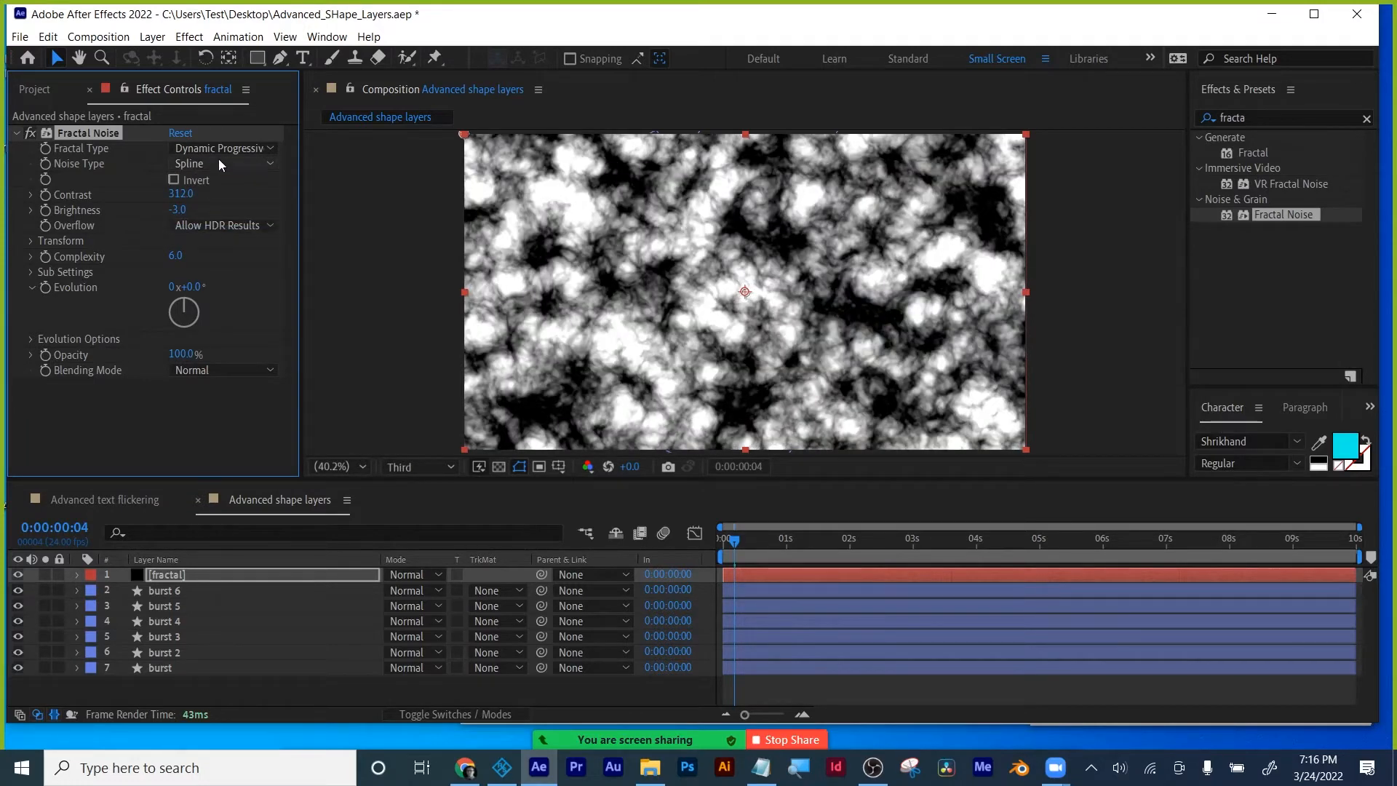
click(219, 161)
click(221, 198)
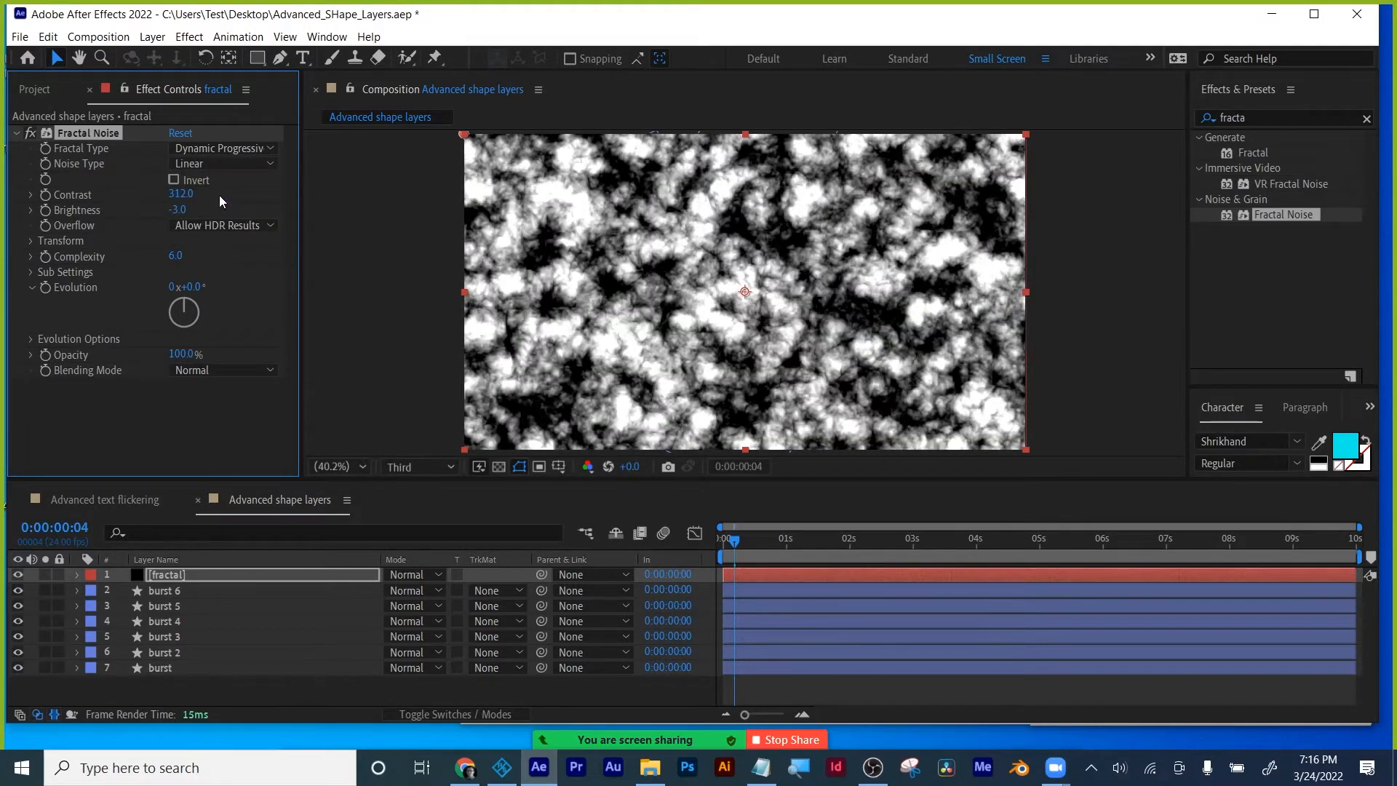
Reduce the Fractal Noise transform scale to 22.
click(30, 240)
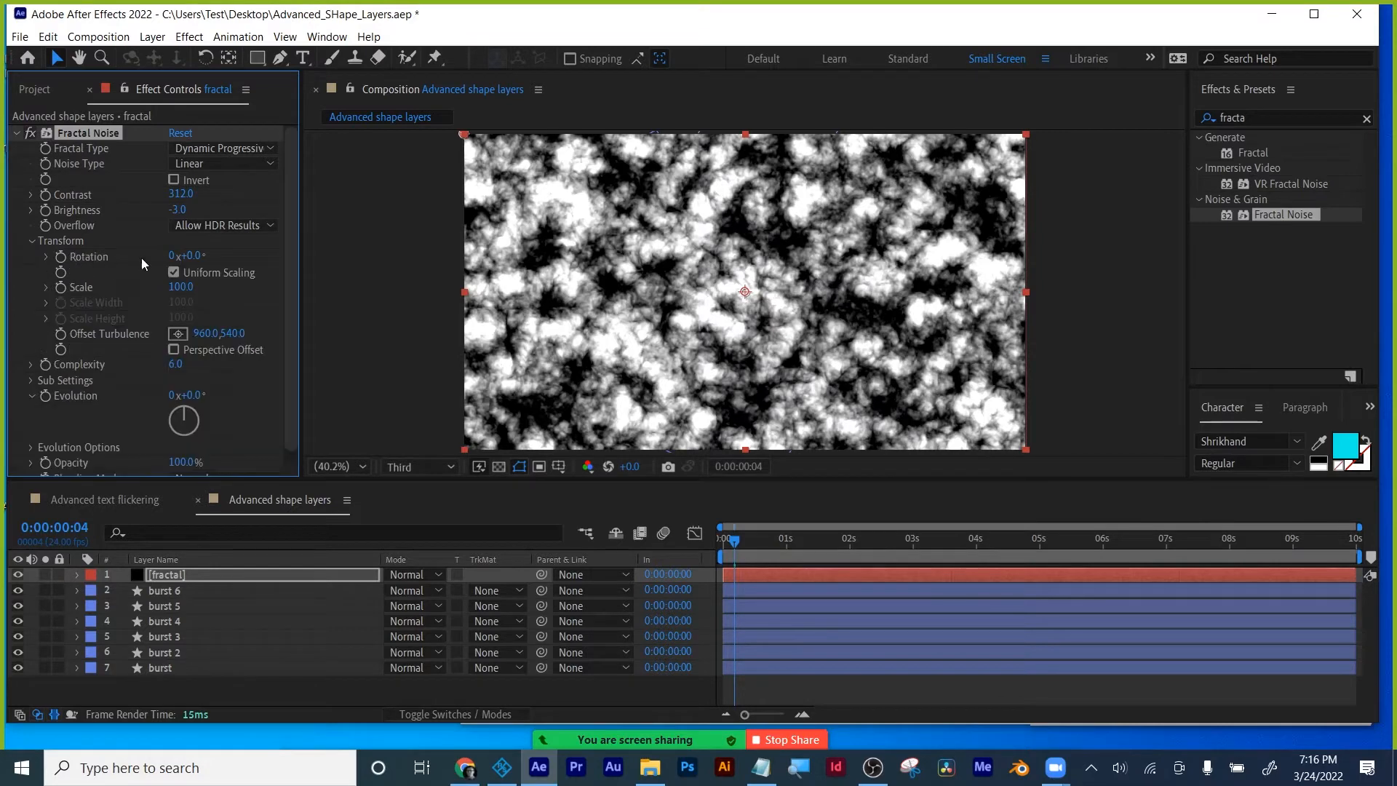
click(46, 286)
drag(182, 287, 116, 288)
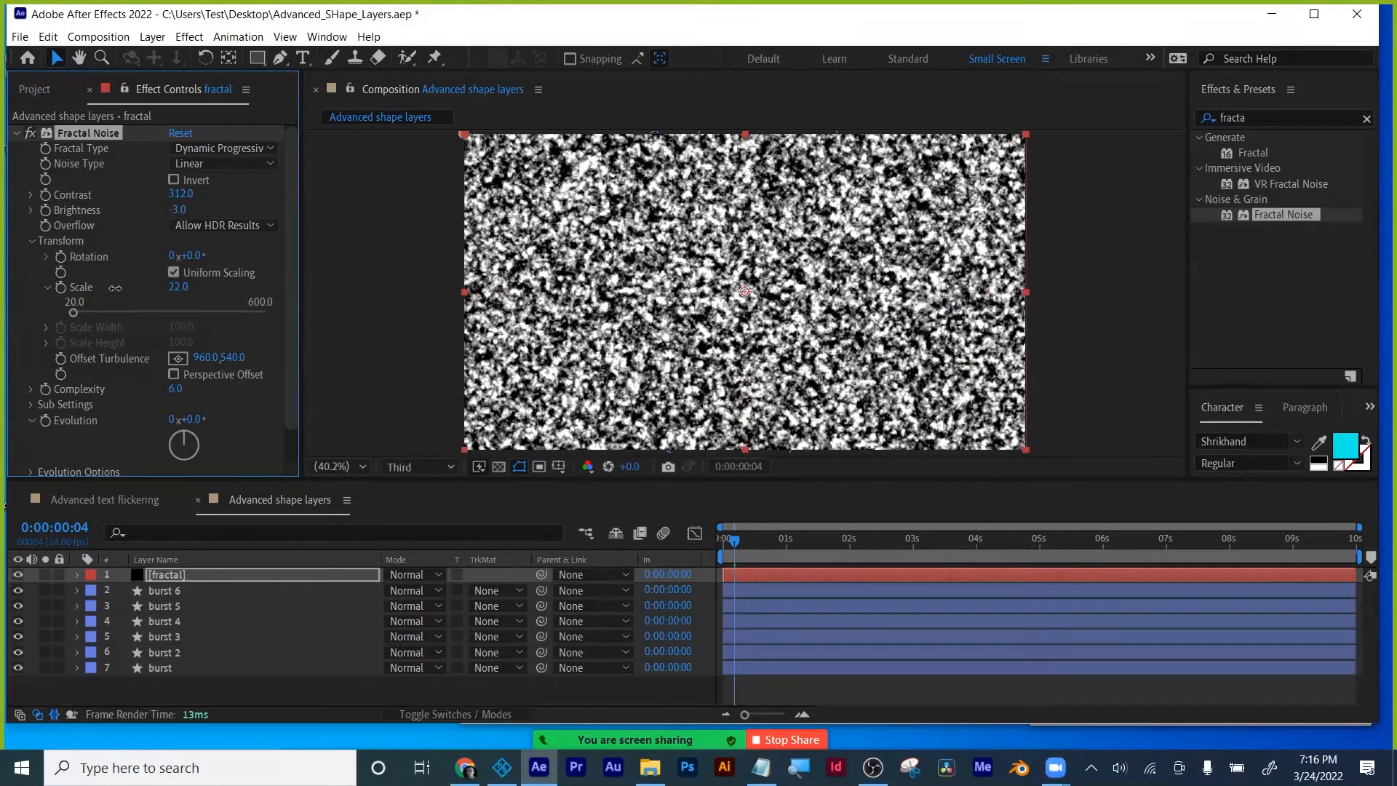
Drive the Fractal Noise Evolution with the expression time*125 and preview the moving noise.
alt+click(45, 421)
text(time)
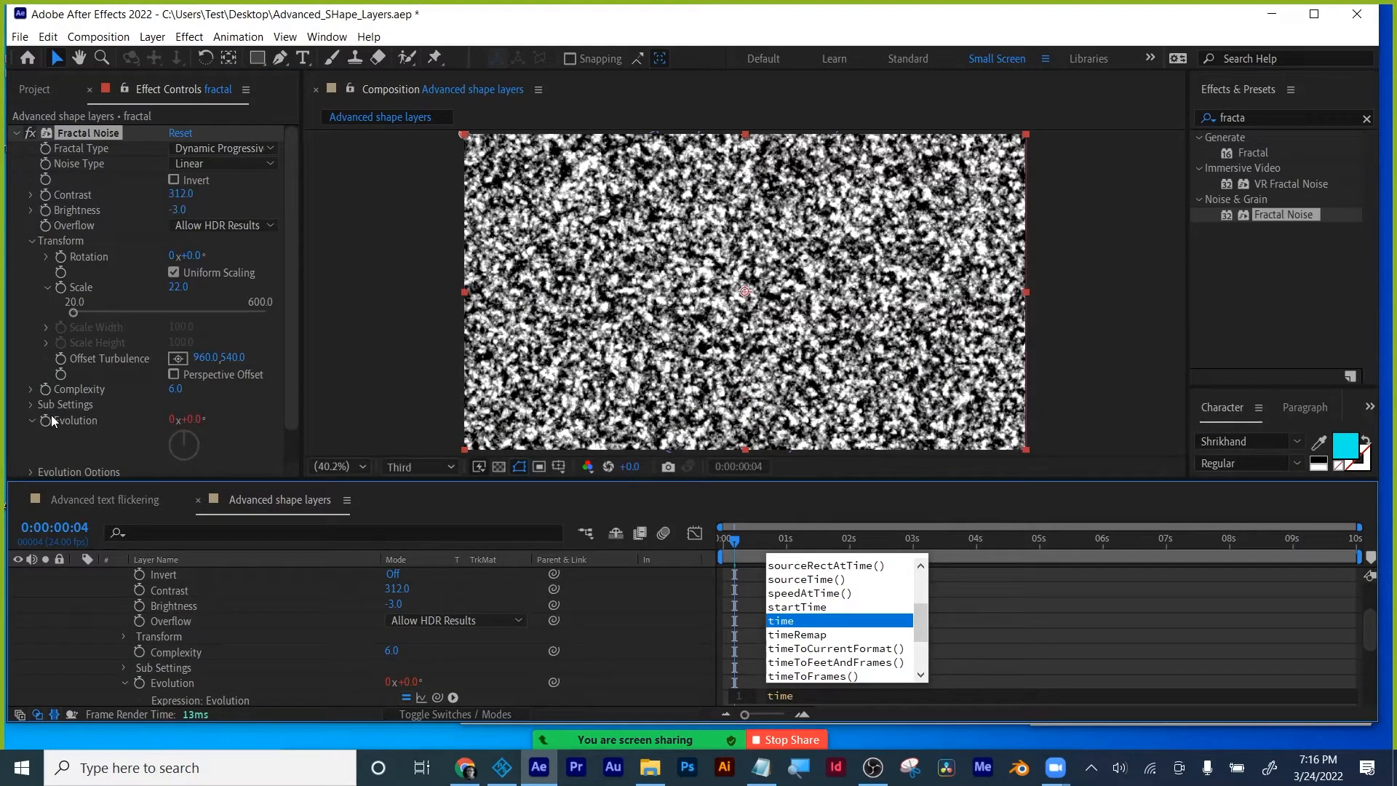
text(*)
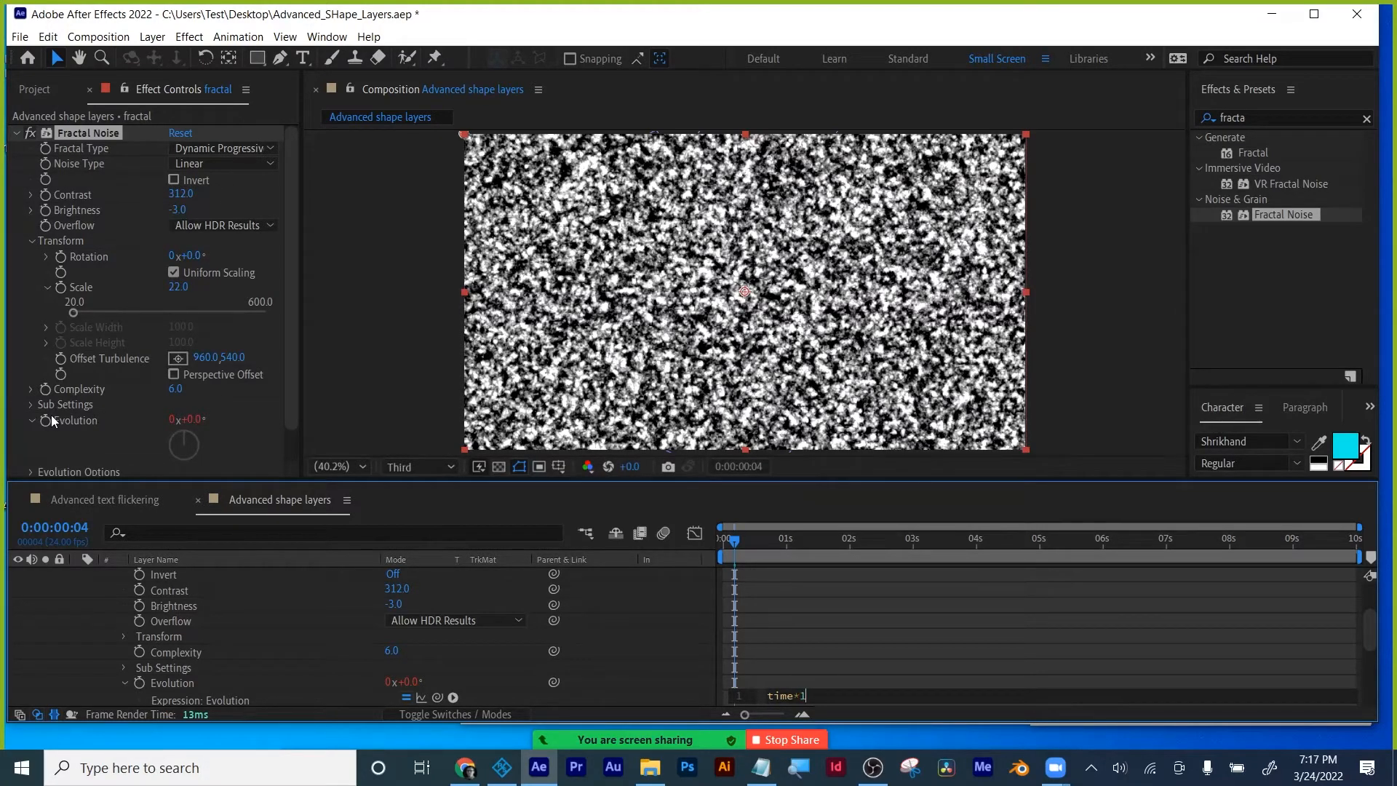
text(125)
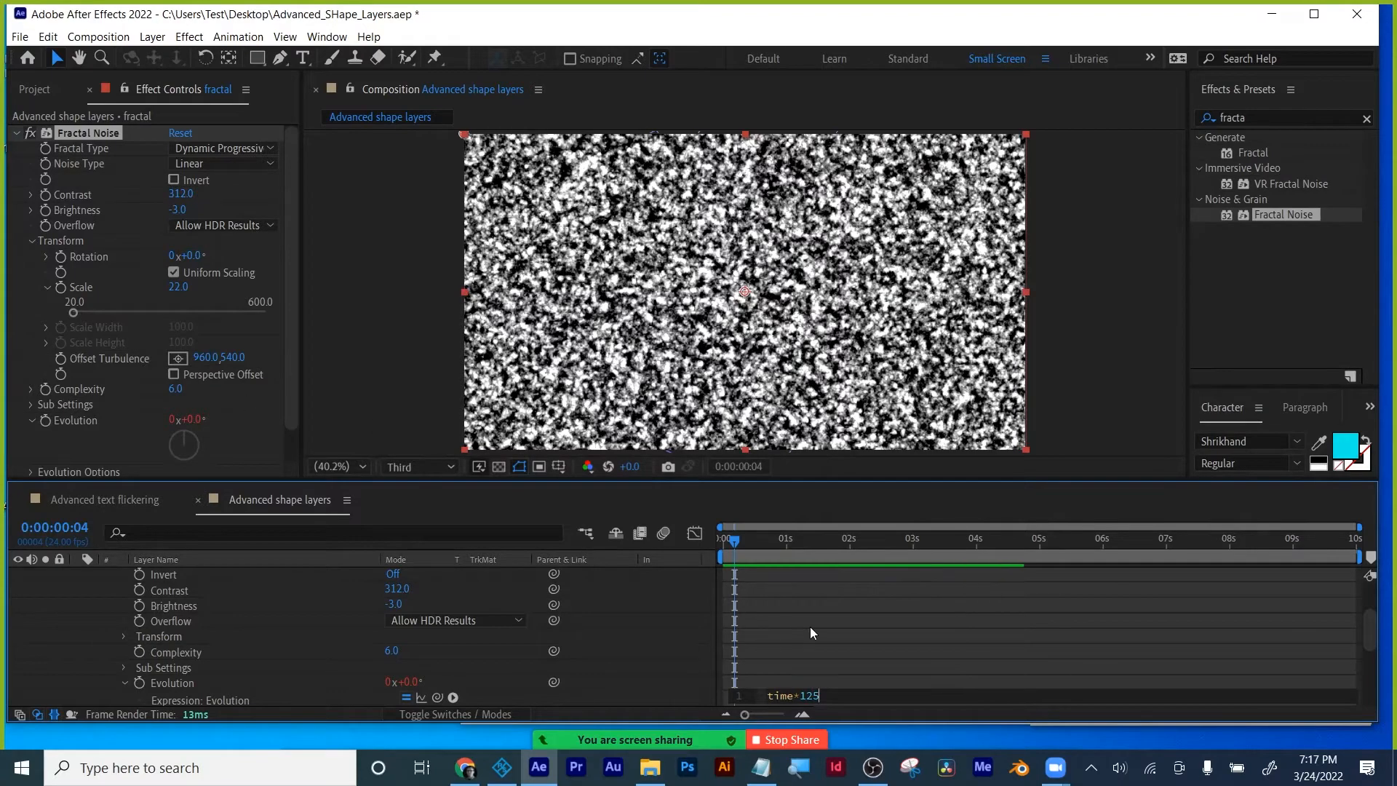
click(810, 627)
key(space)
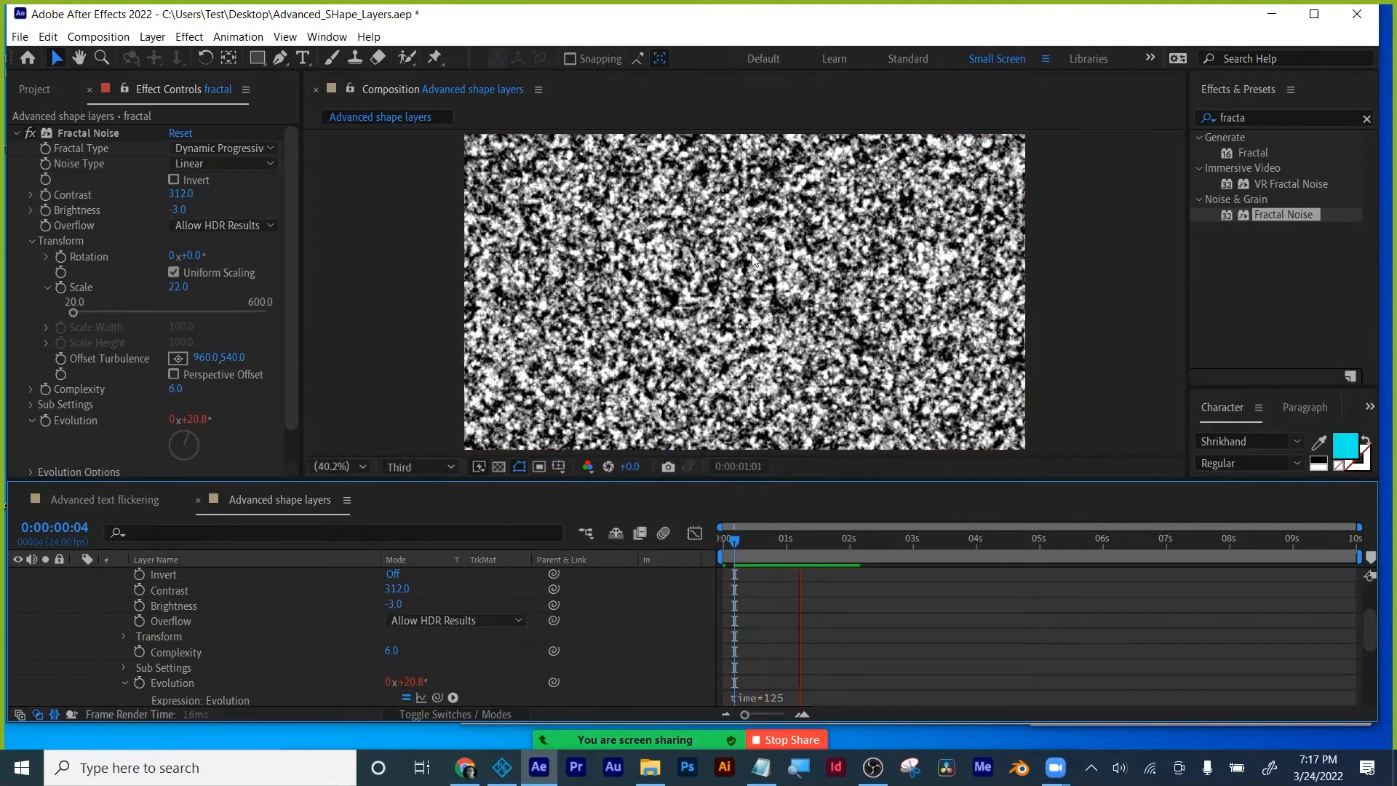
key(space)
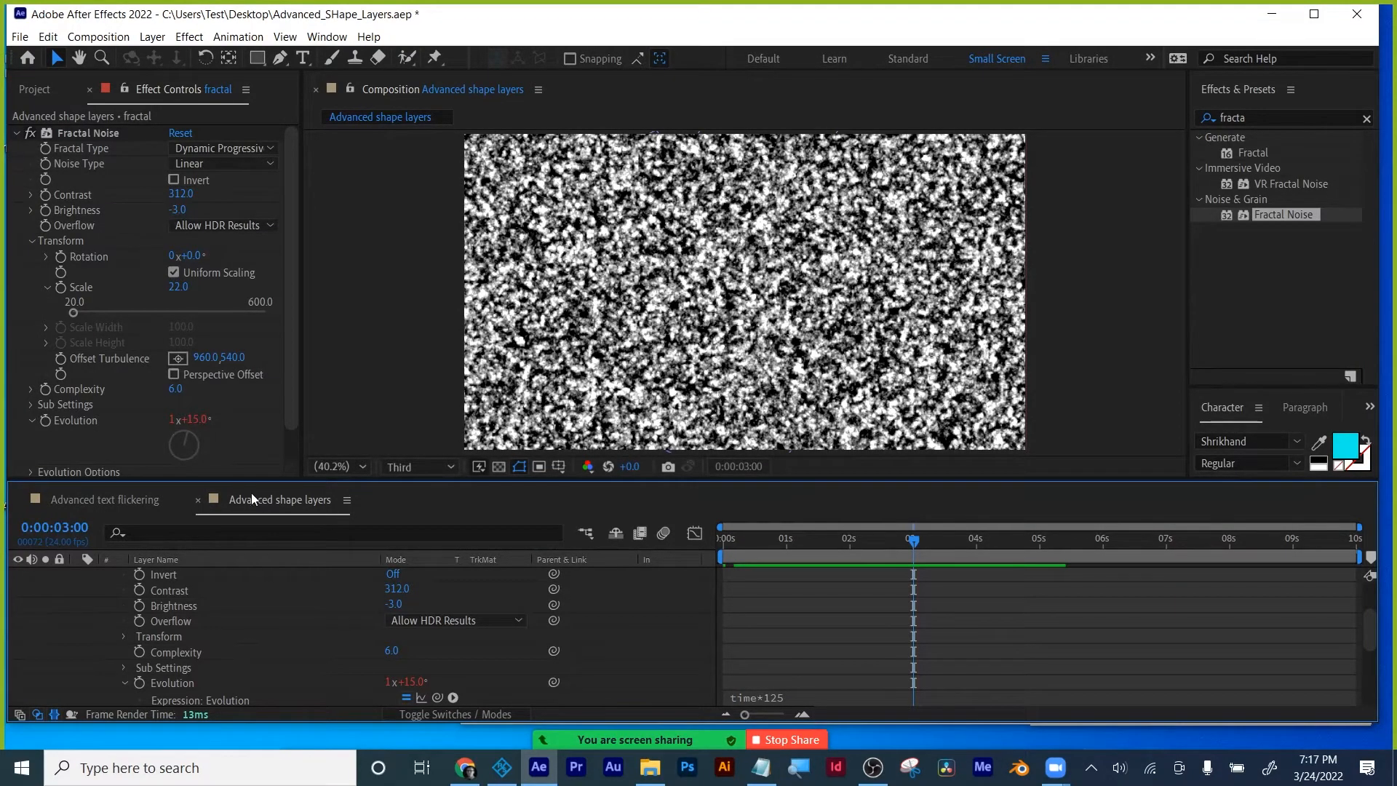
Pre-compose the fractal solid as Fractal map, moving all attributes into the new composition.
click(34, 89)
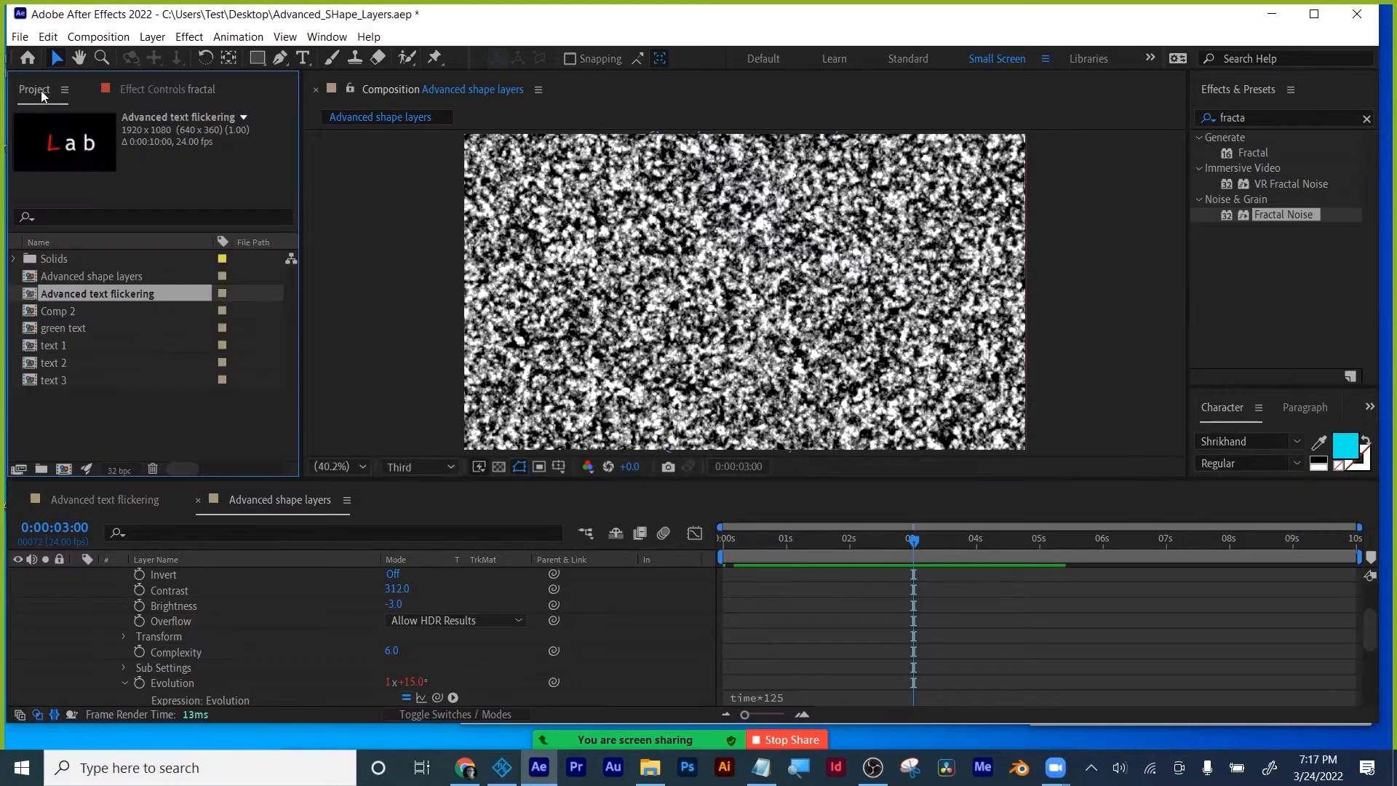
click(147, 88)
scroll(89, 634, up, 3)
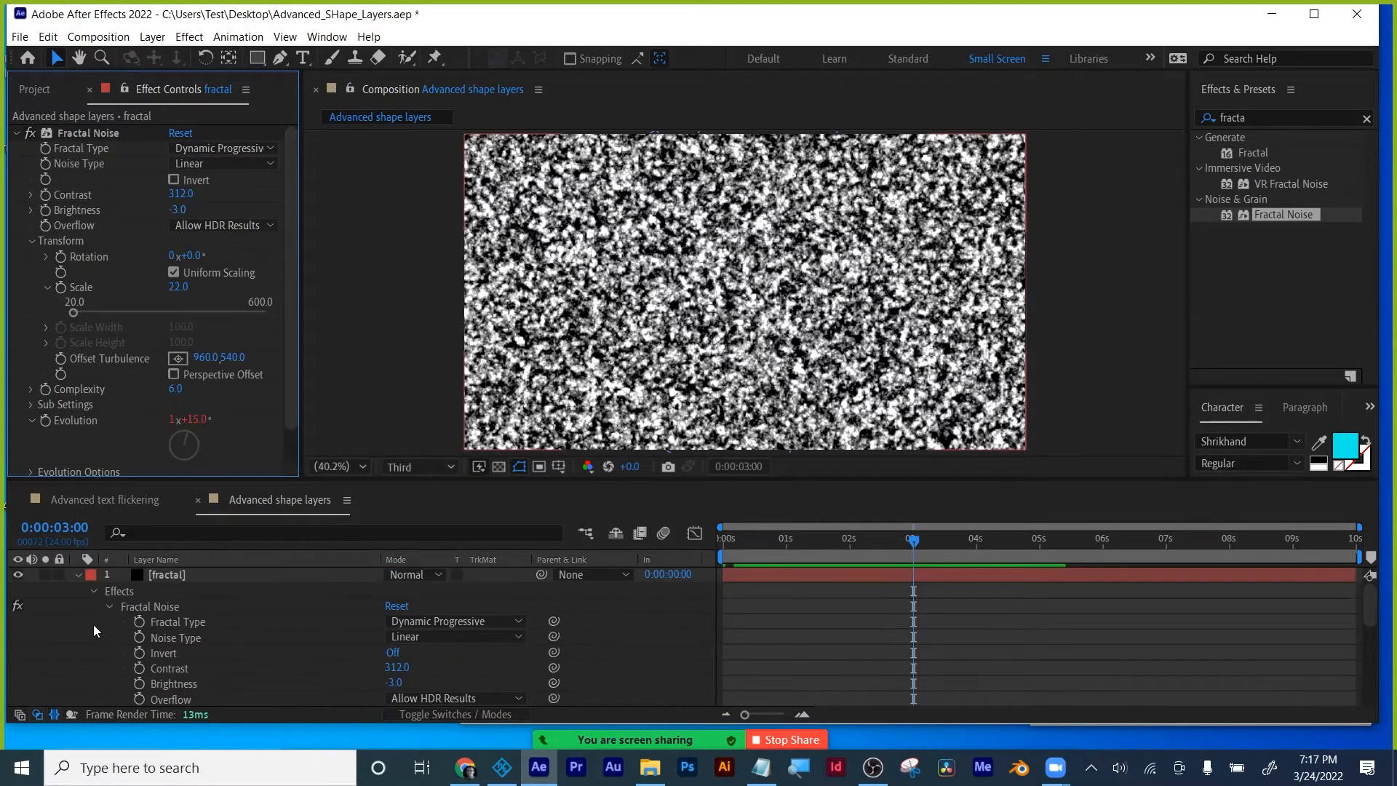
click(73, 575)
right_click(169, 576)
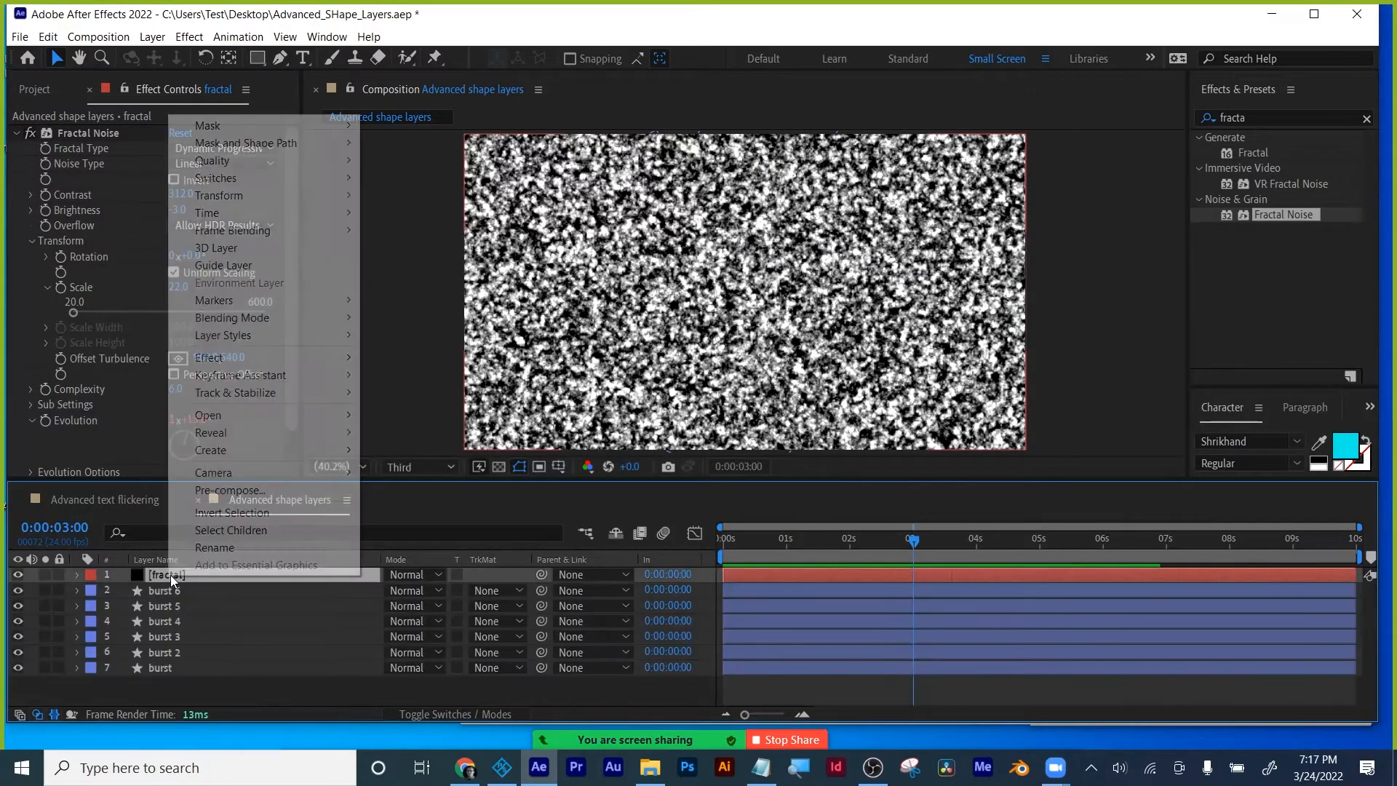
click(231, 490)
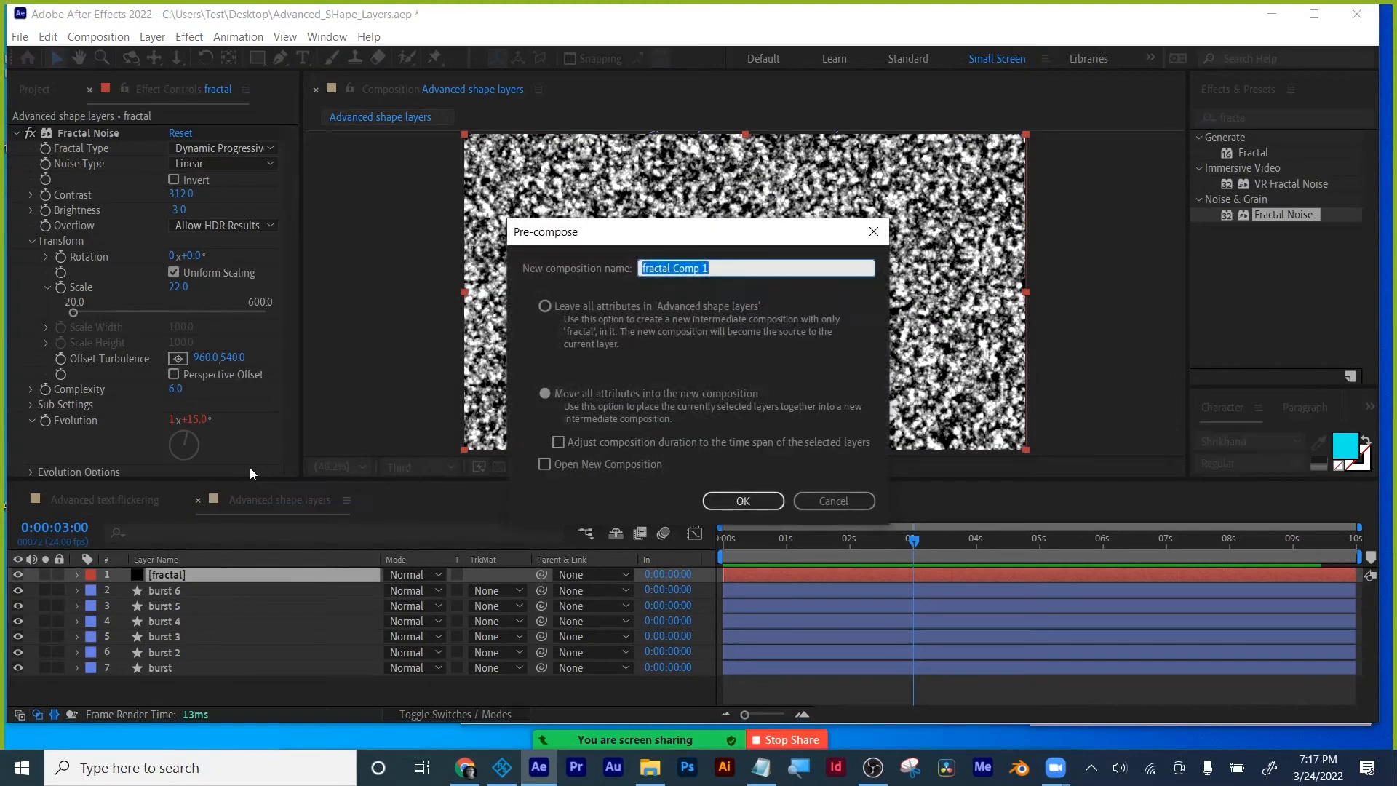
text(Frac)
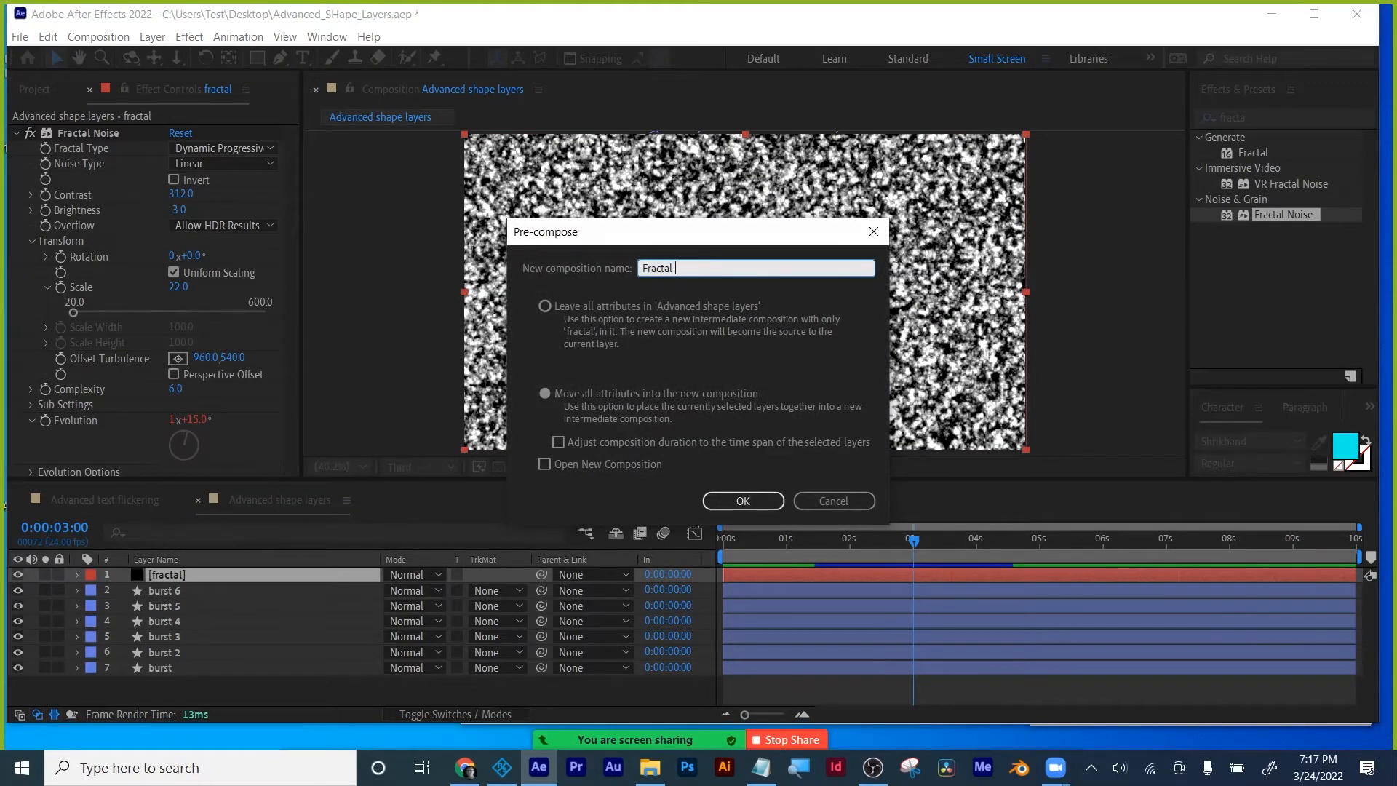
click(545, 394)
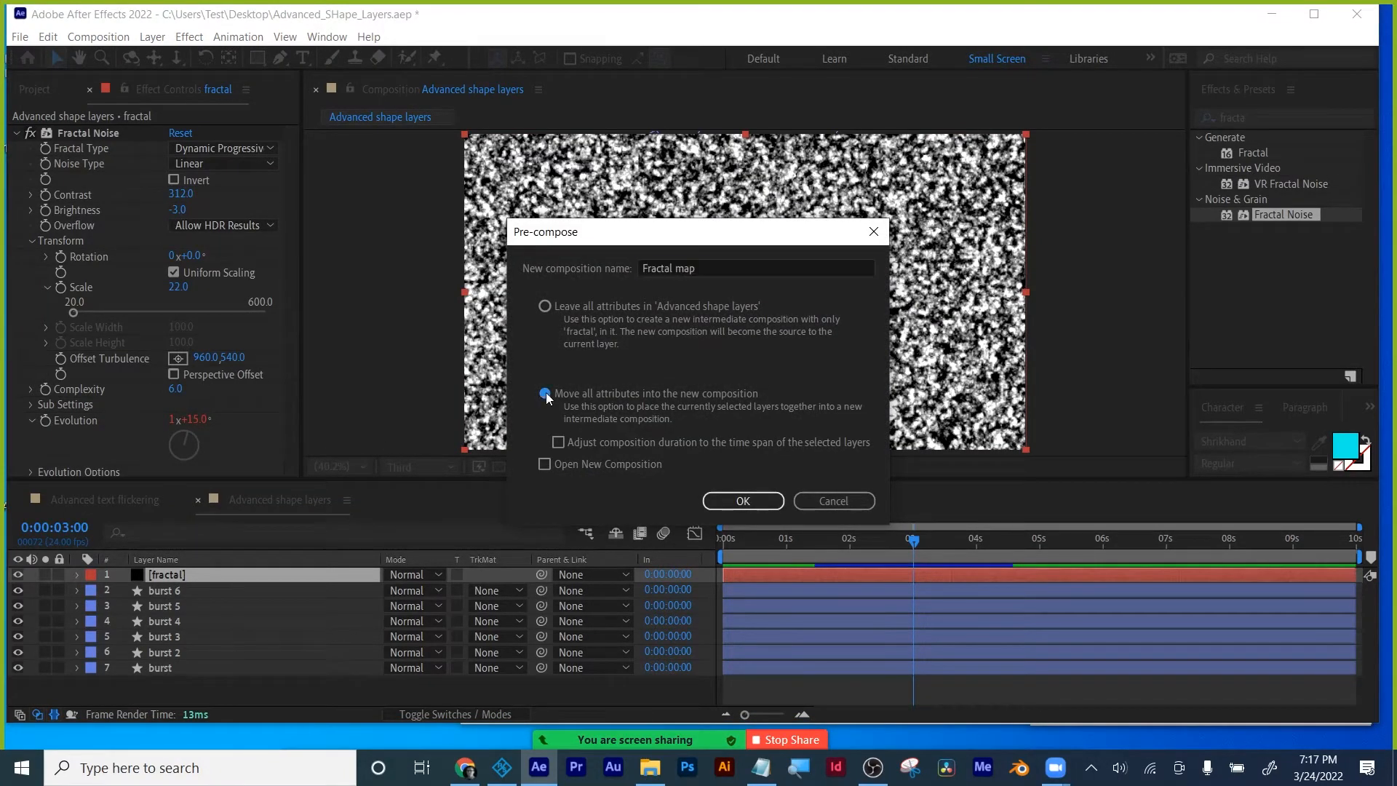
click(742, 500)
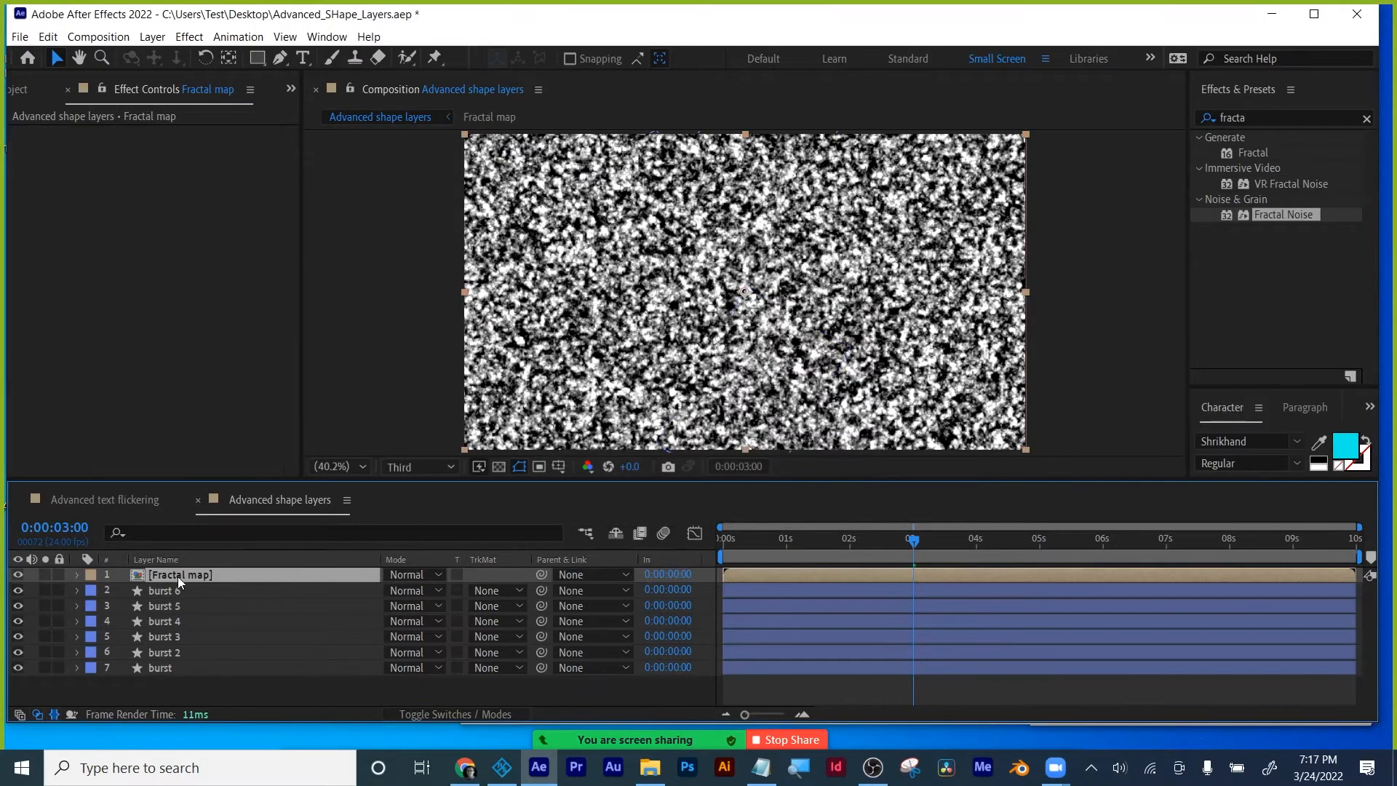
Place the Fractal map layer beneath all the burst layers and hide it.
drag(182, 573, 185, 678)
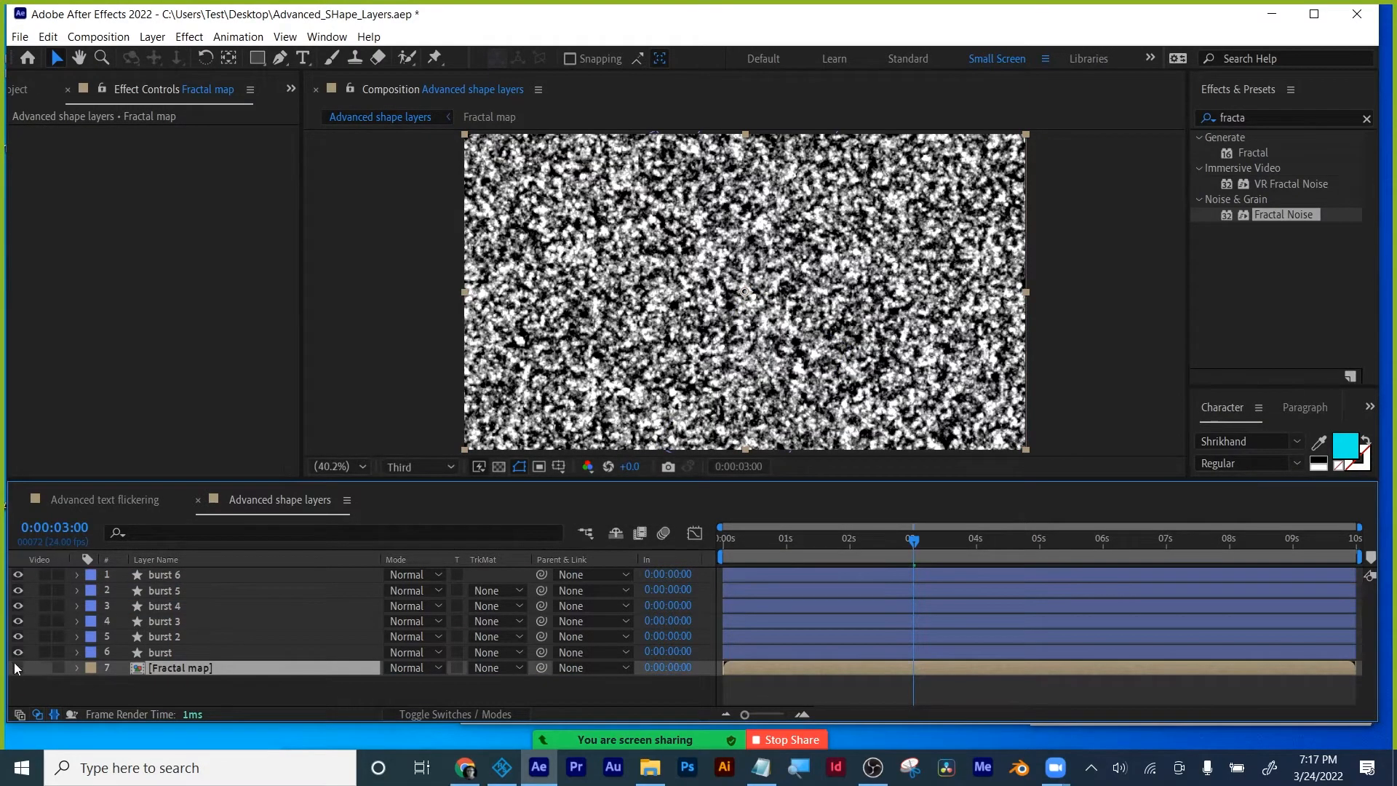
click(17, 667)
click(81, 688)
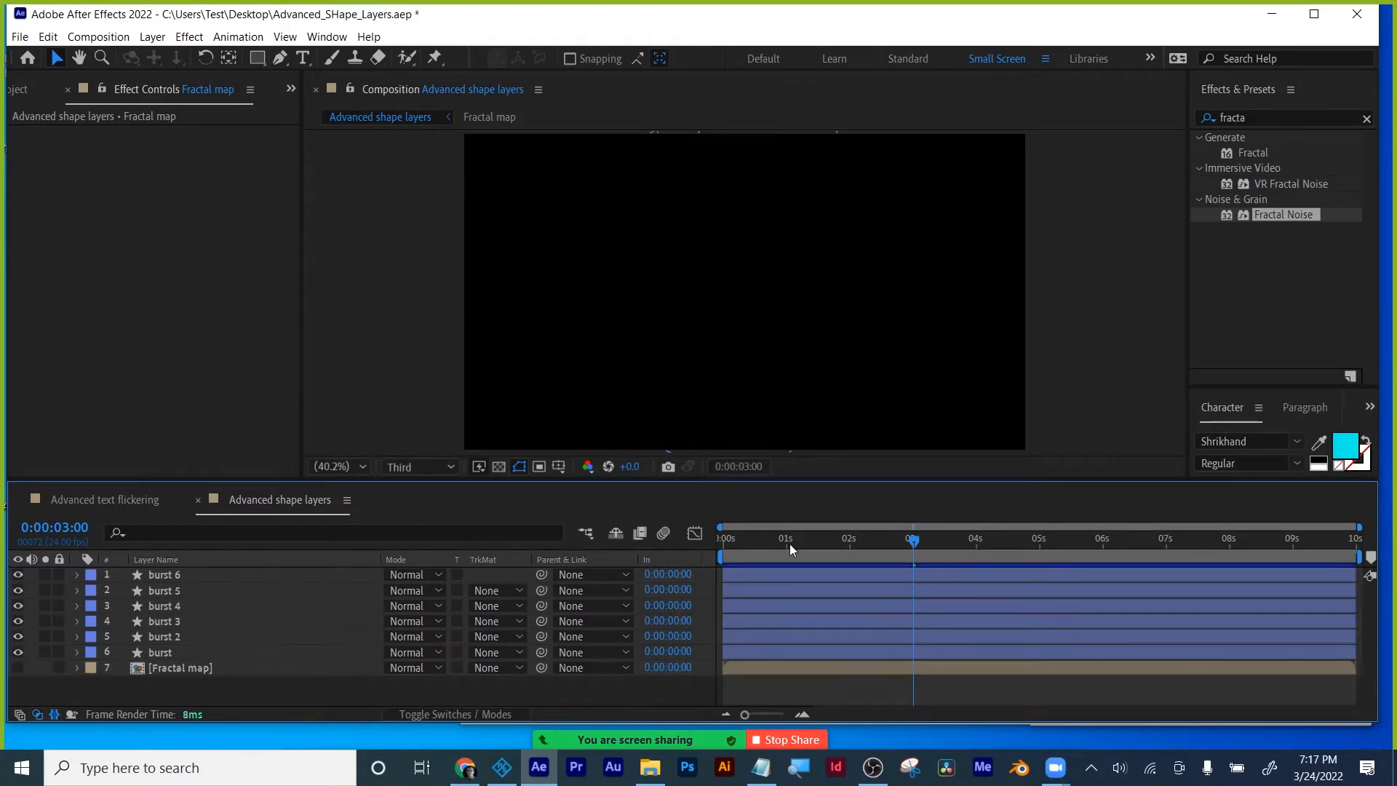
Go to 0:00:00:20 and add an adjustment layer above the burst layers.
drag(790, 545, 776, 542)
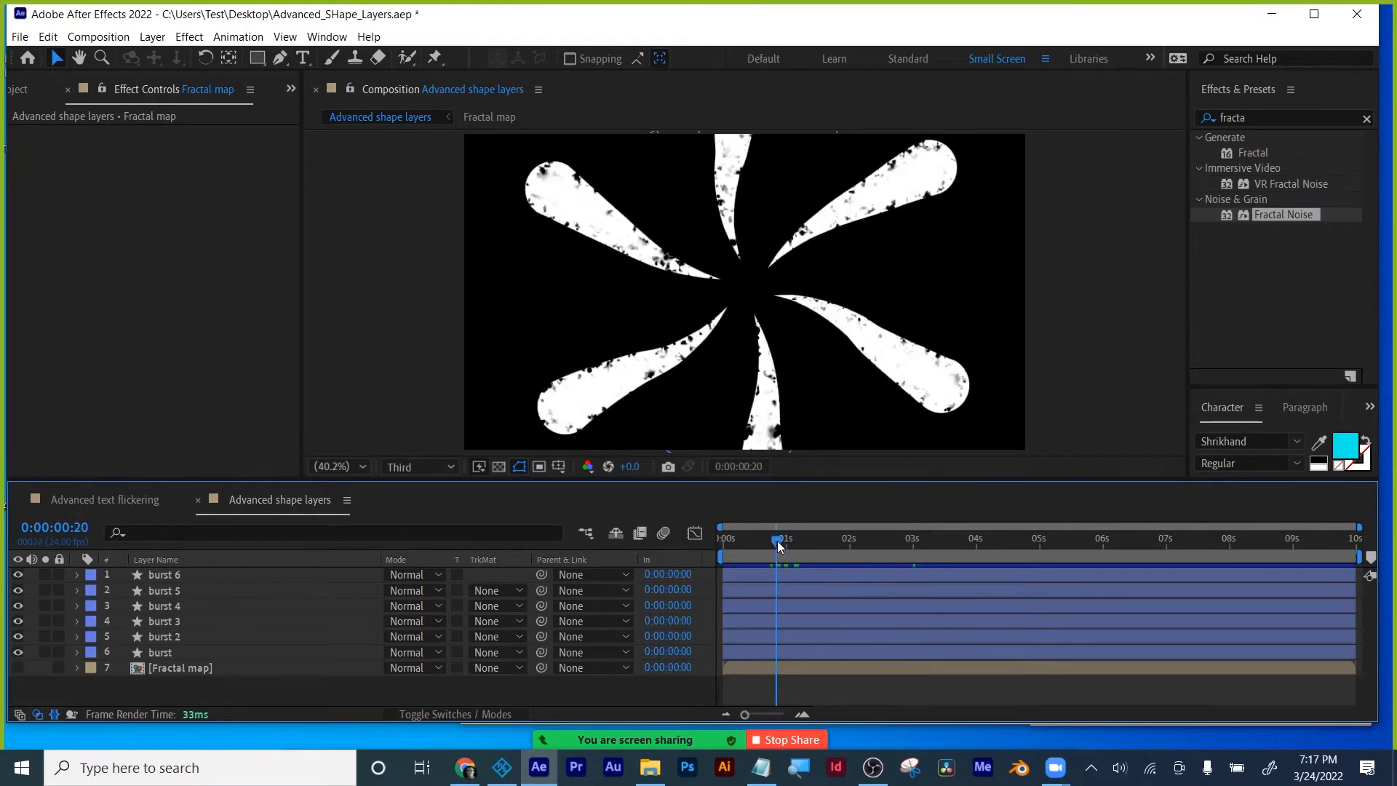
right_click(159, 693)
mouse_move(198, 508)
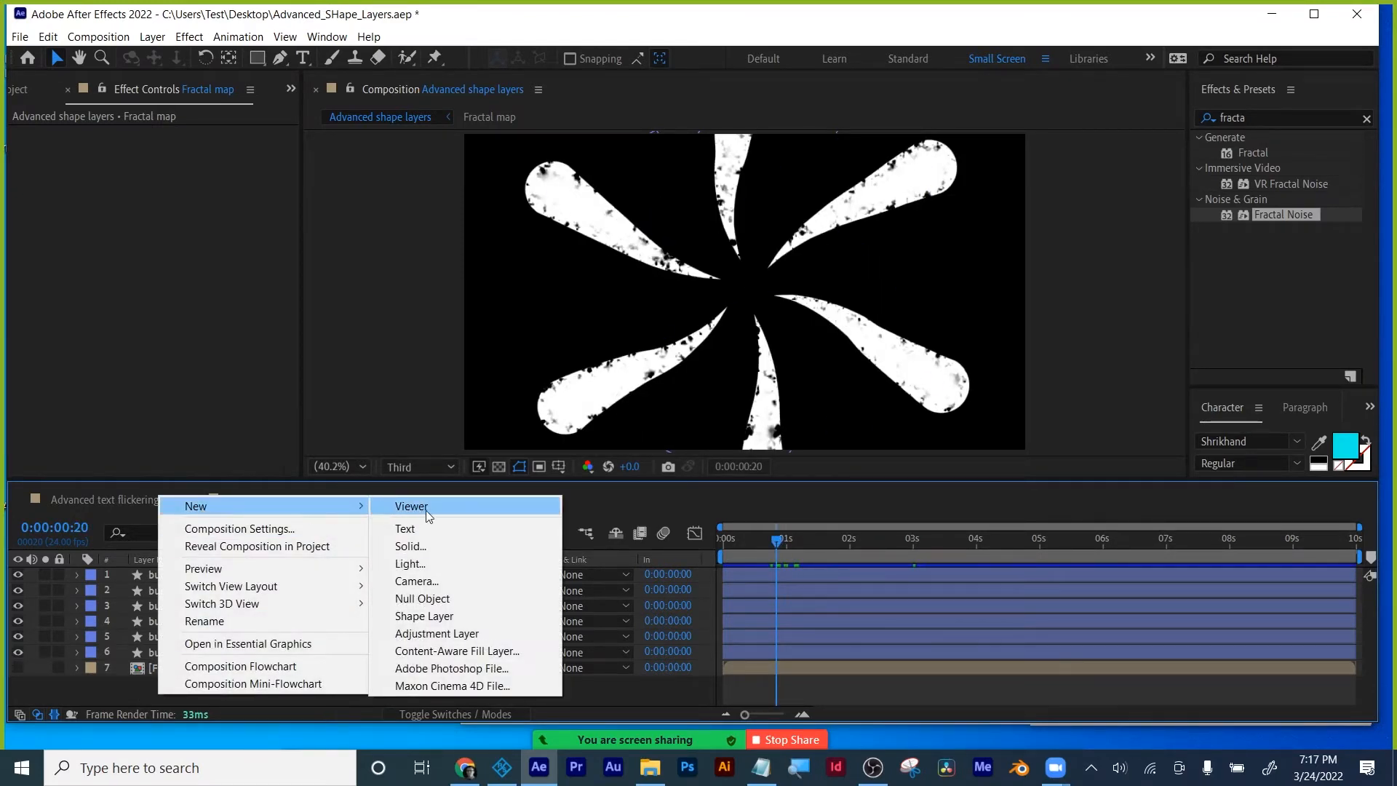
click(448, 639)
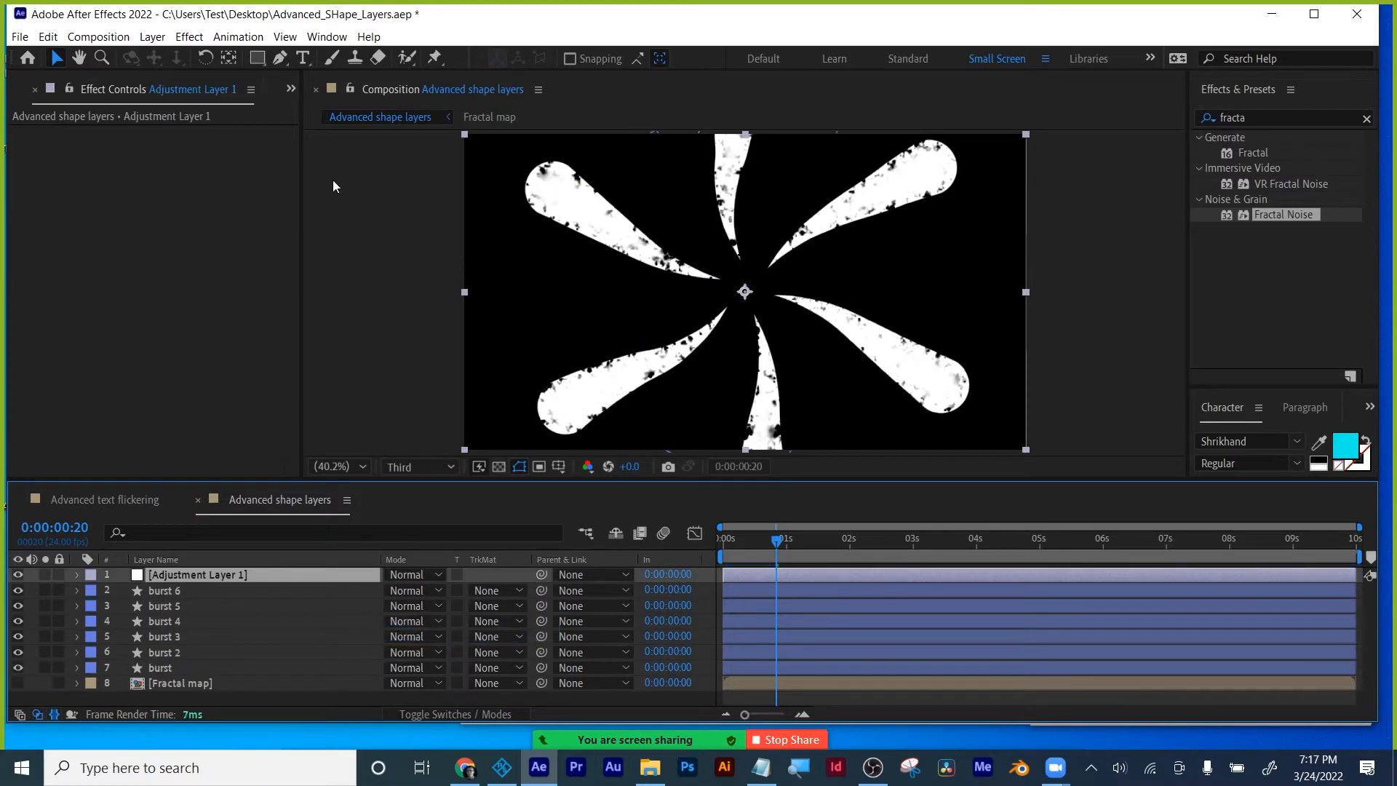
click(155, 38)
mouse_move(169, 56)
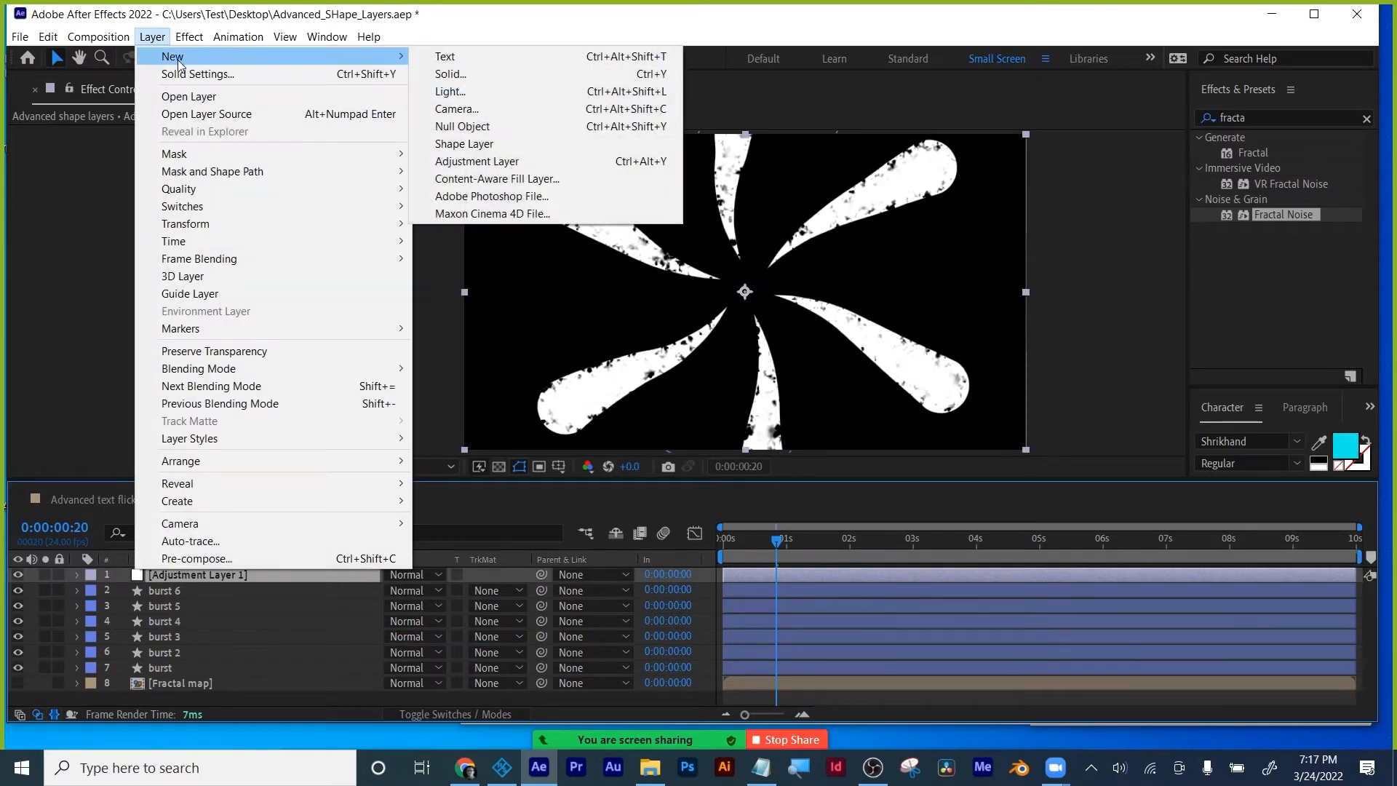
click(482, 21)
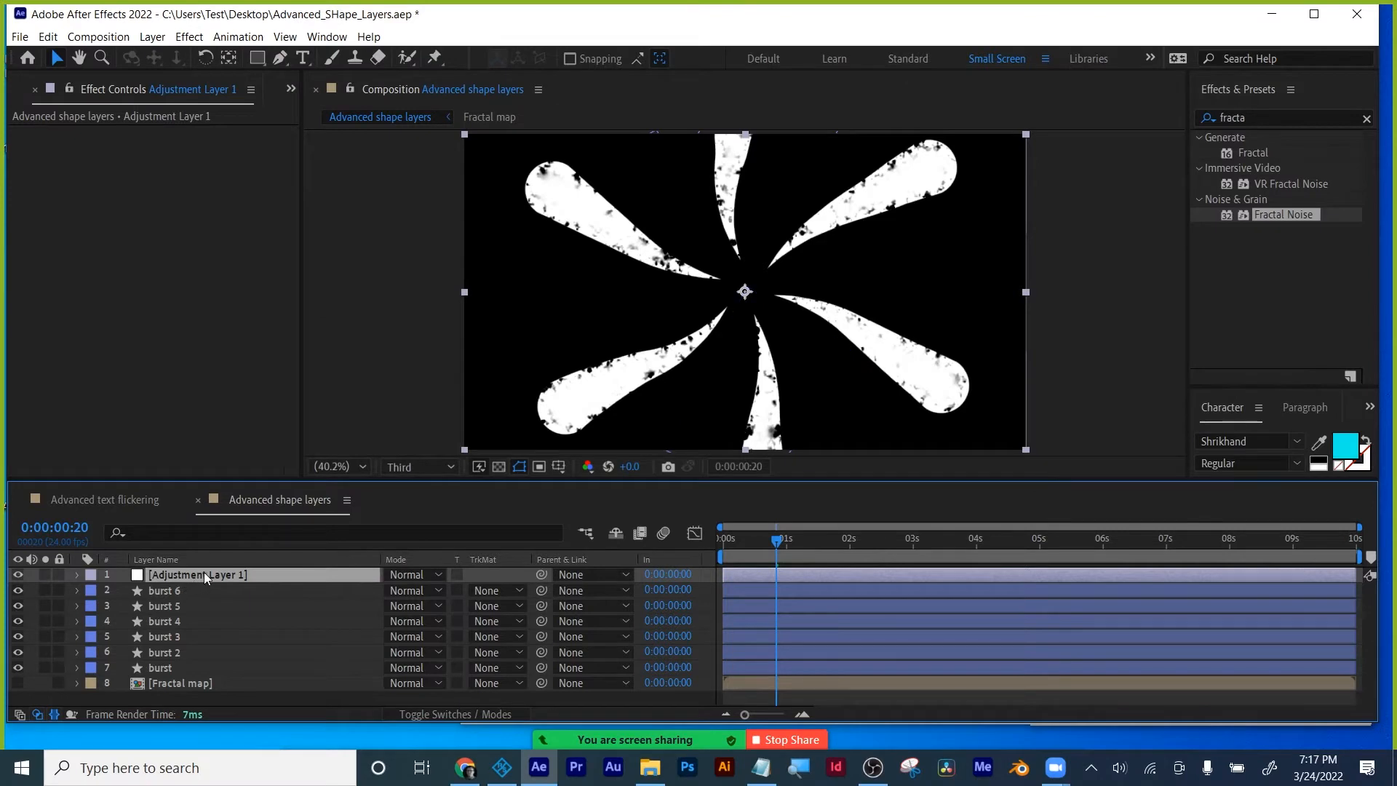
Find the Displacement Map effect and apply it to Adjustment Layer 1.
click(1248, 118)
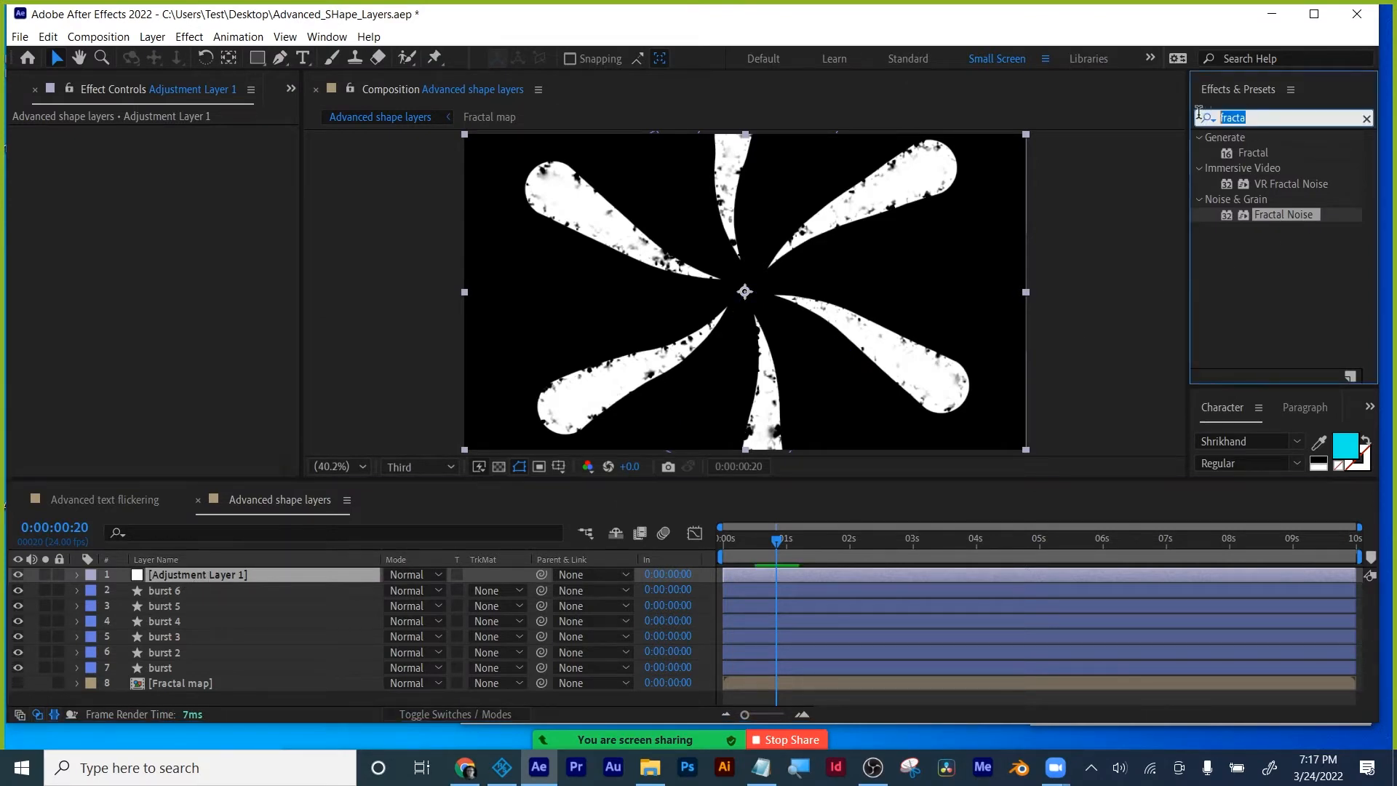
text(displ)
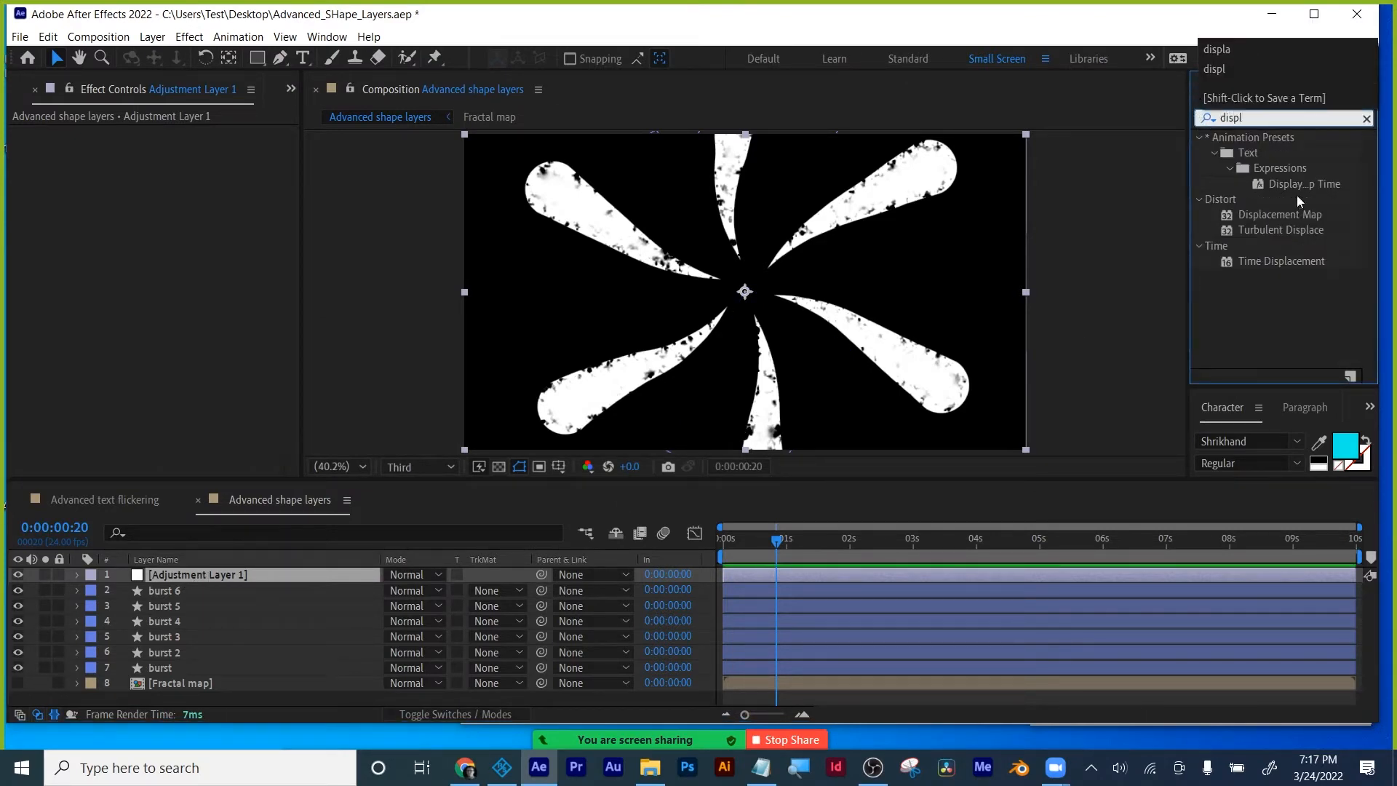
drag(1280, 214, 905, 568)
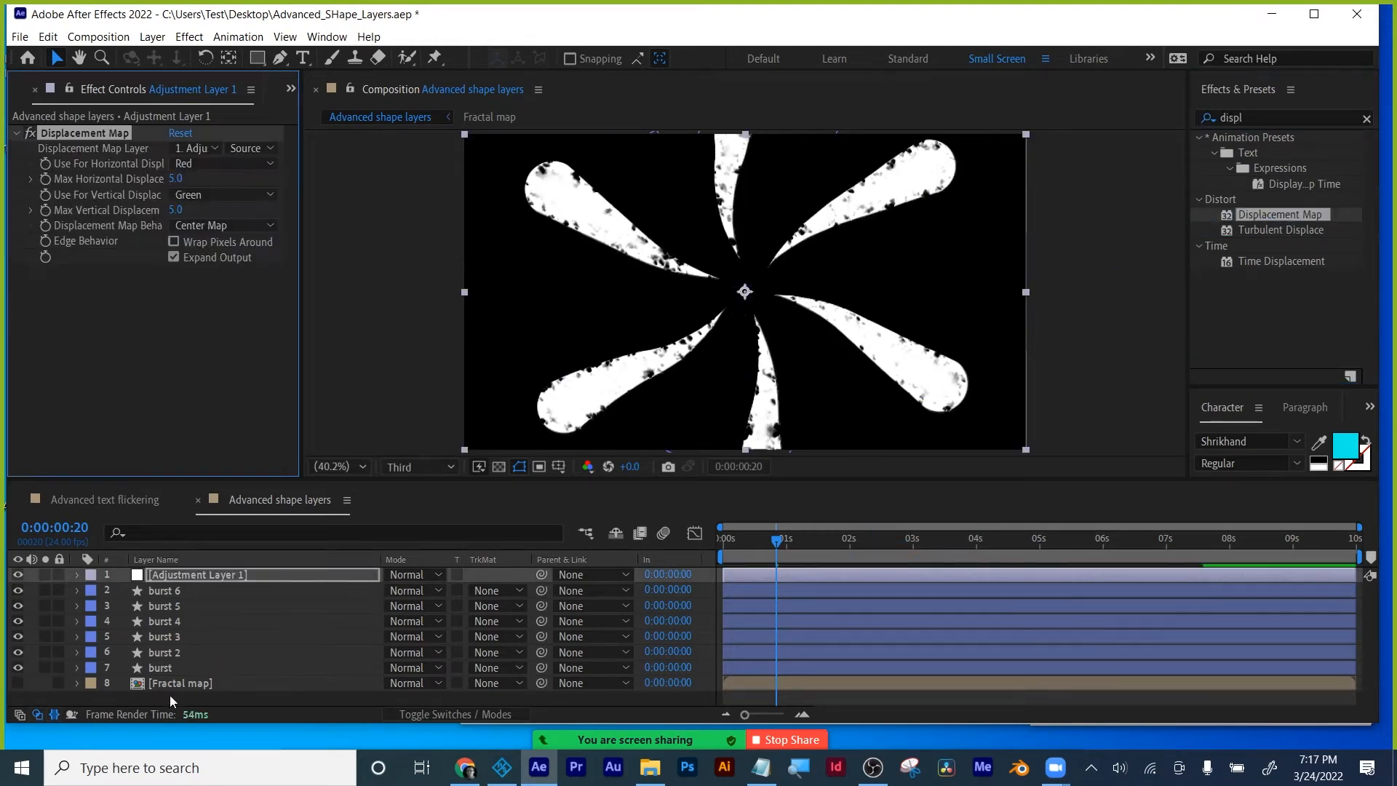
Use Fractal map with Effects & Masks as the displacement map layer, with maximum displacement of 6 horizontally and 12 vertically.
click(202, 147)
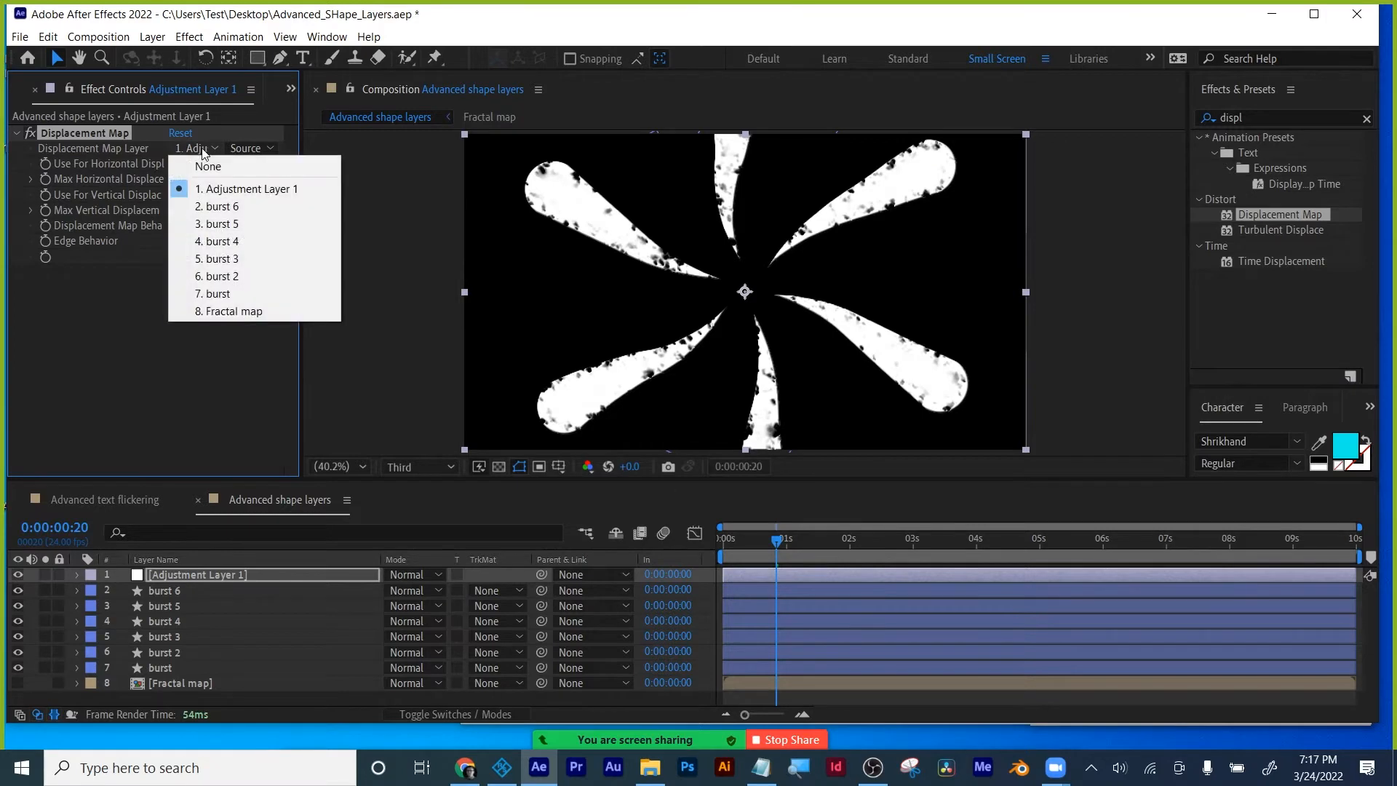
click(213, 312)
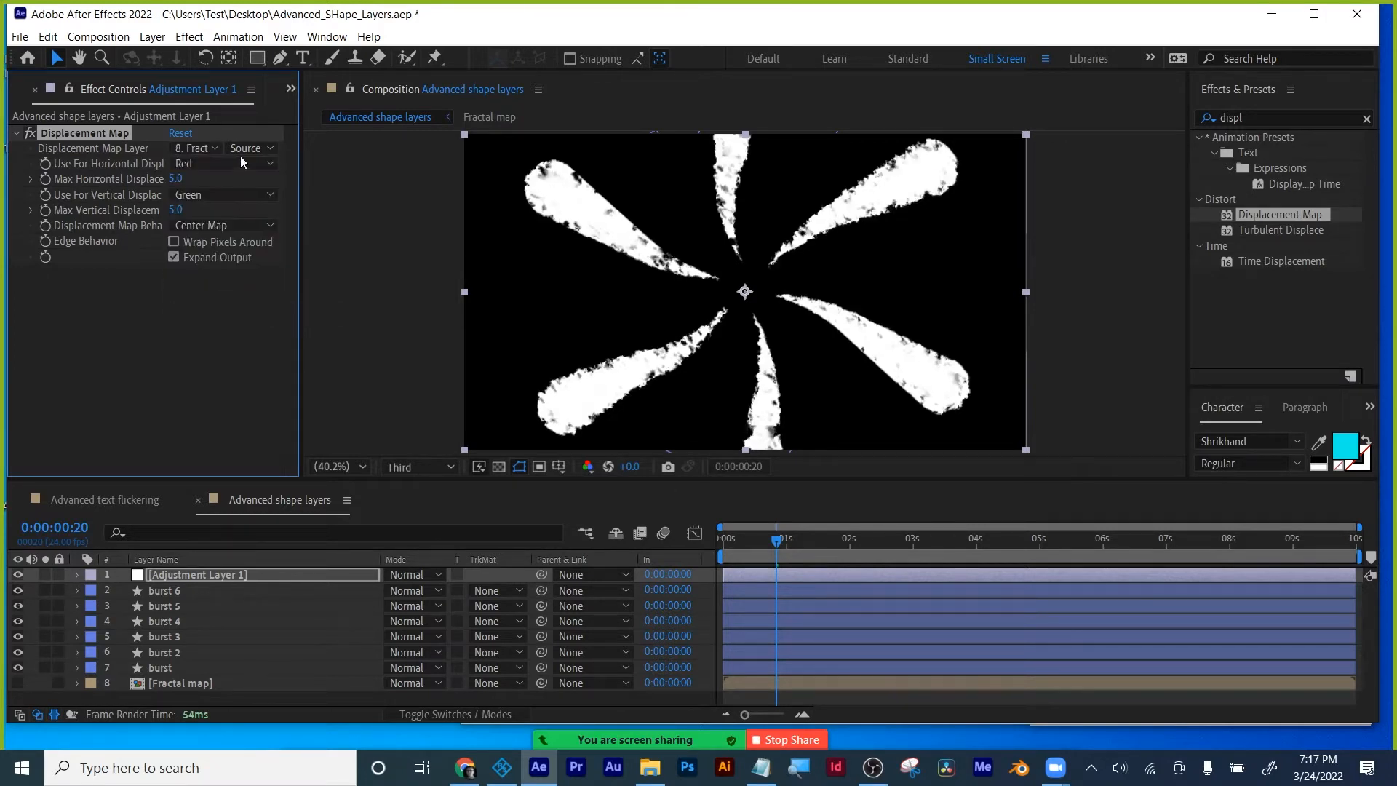
click(246, 149)
click(260, 208)
mouse_move(177, 178)
mouse_down()
mouse_move(182, 209)
mouse_move(173, 178)
mouse_up()
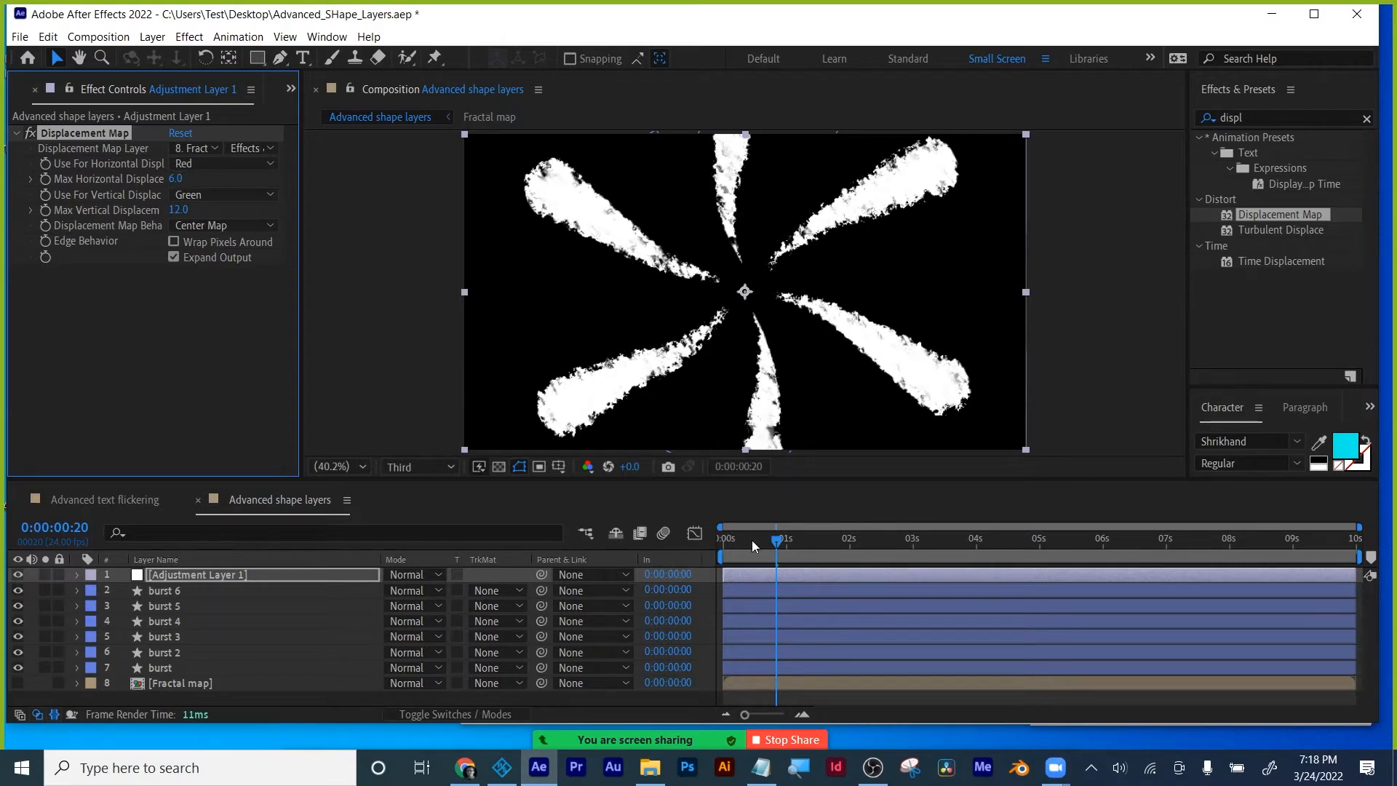
Preview the displaced burst animation from the beginning and move to 0:00:00:11 to examine the rough edges.
drag(752, 541, 685, 505)
scroll(752, 333, down, 2)
key(space)
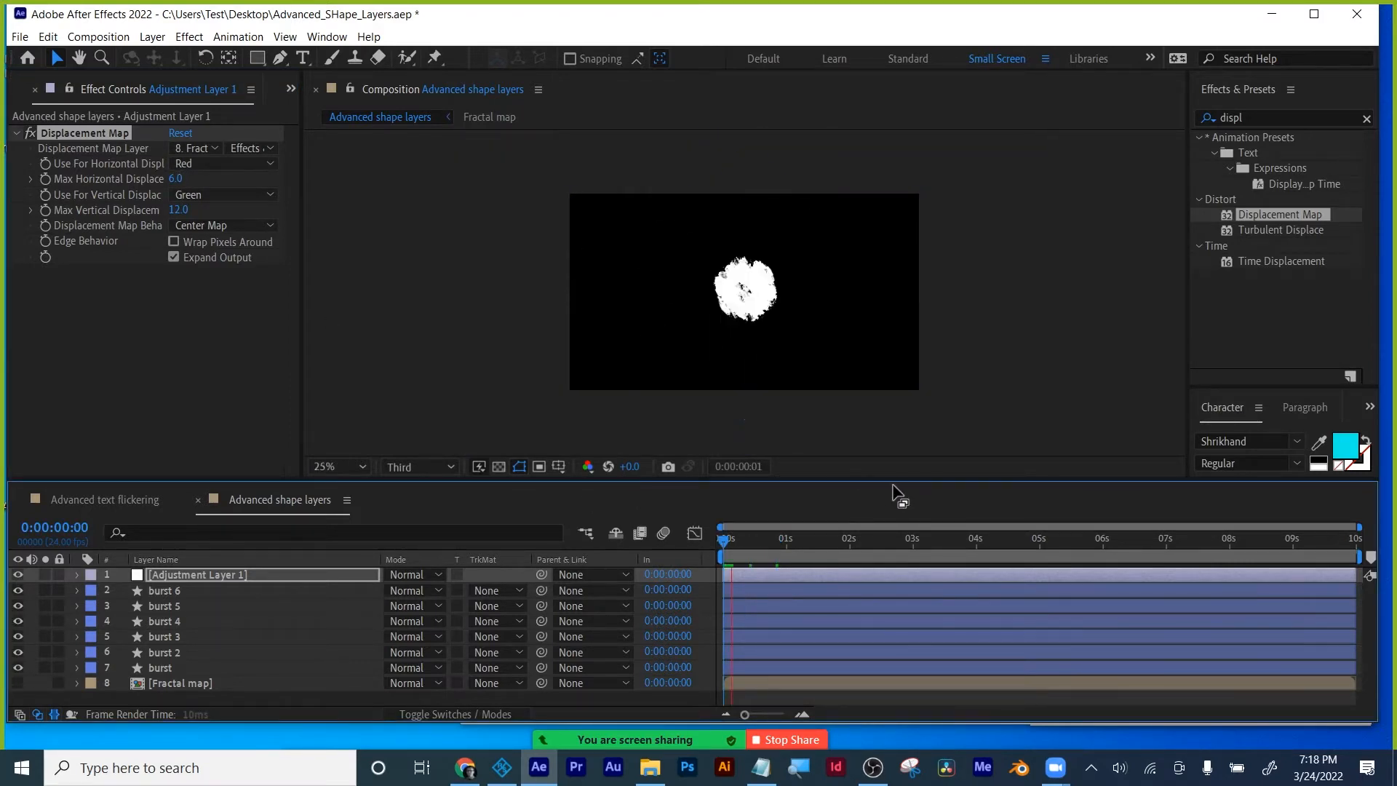
key(space)
scroll(796, 435, up, 2)
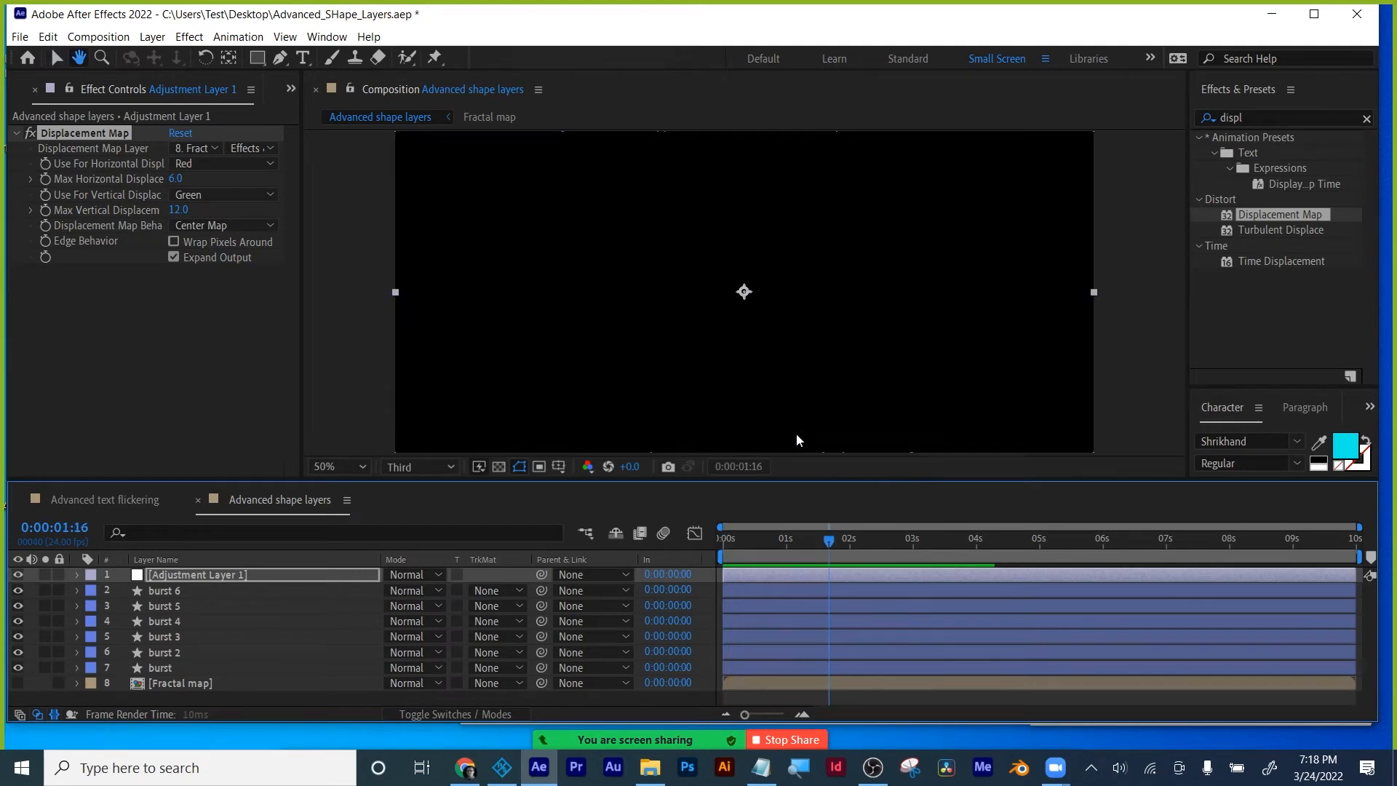
key(space)
drag(775, 542, 704, 553)
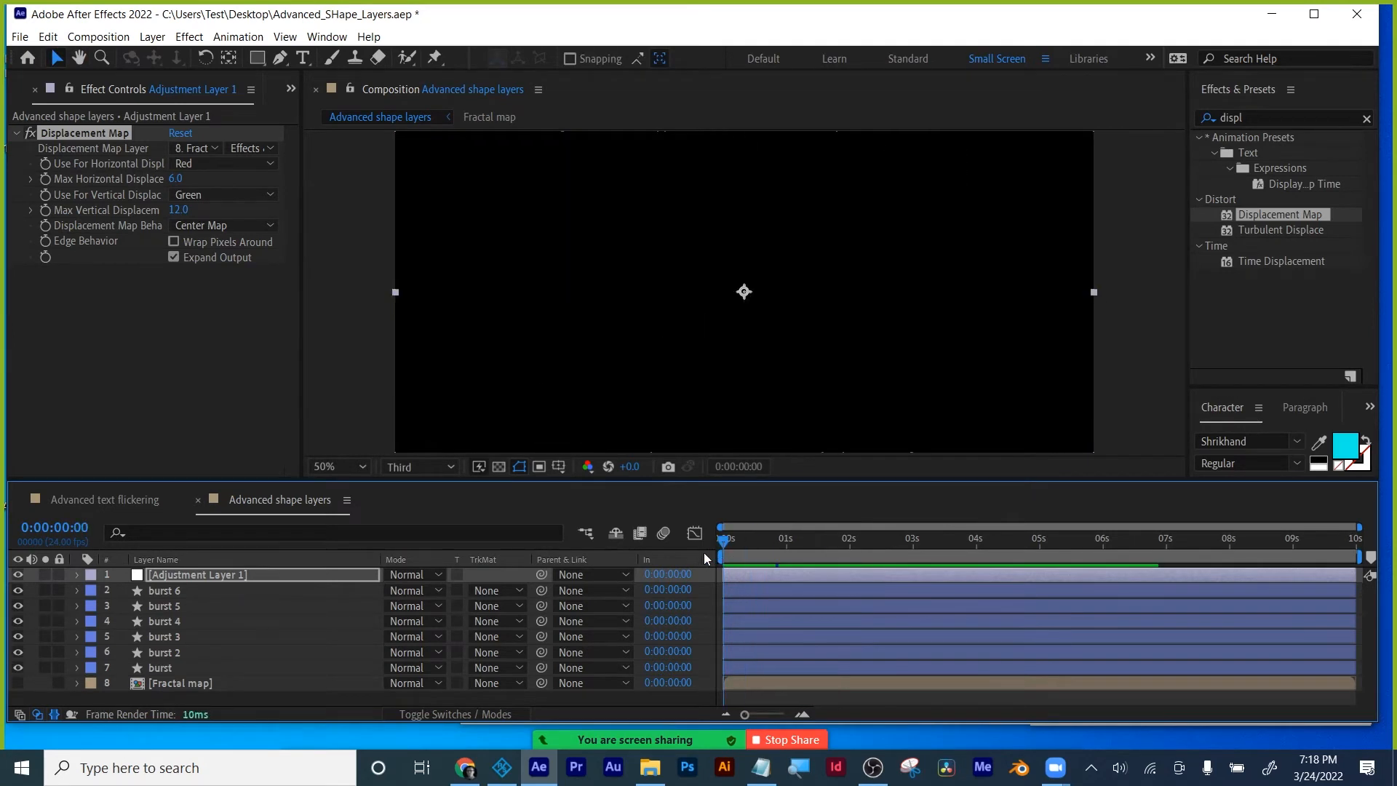
key(space)
key(space)
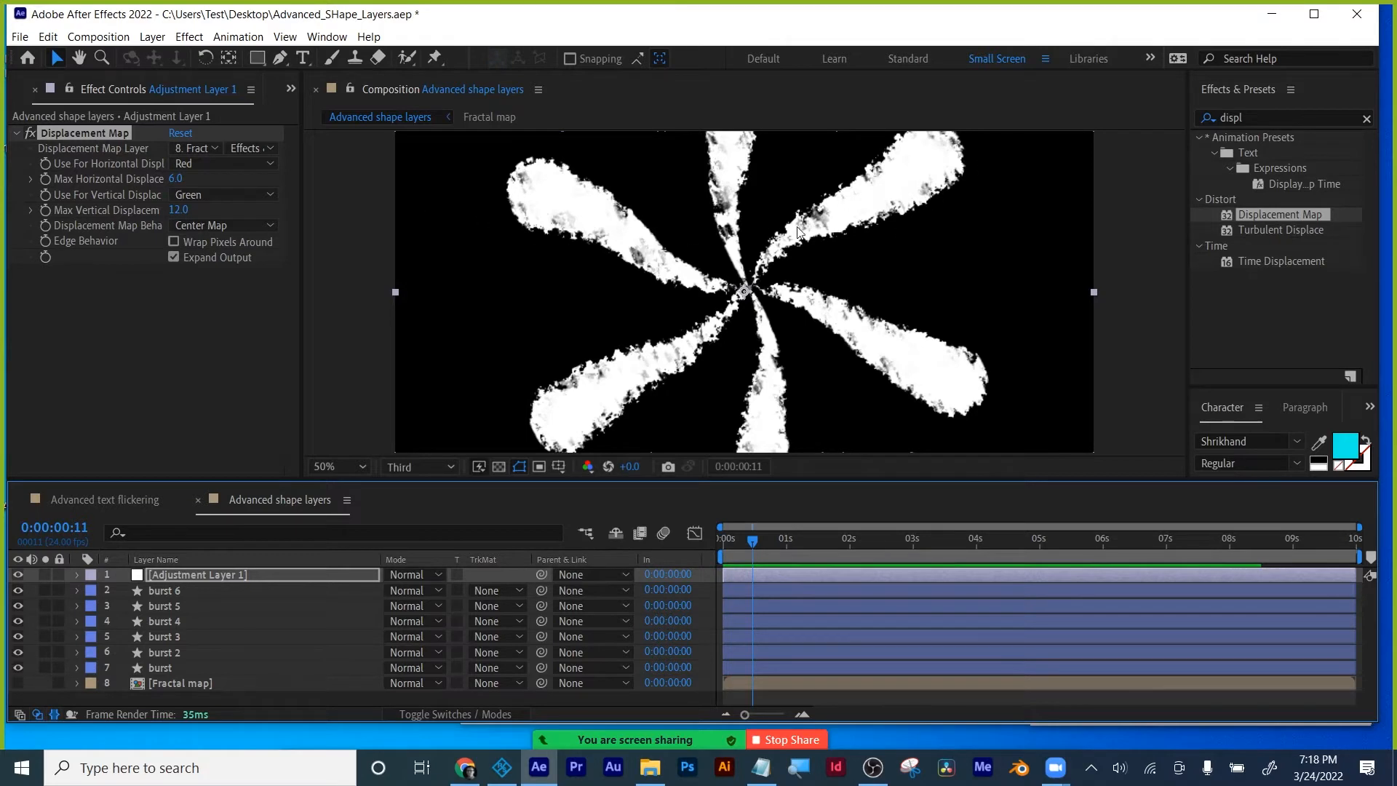
Set the Displacement Map's maximum horizontal displacement to 11 and vertical to 10, and preview the burst.
drag(179, 177, 168, 207)
key(comma)
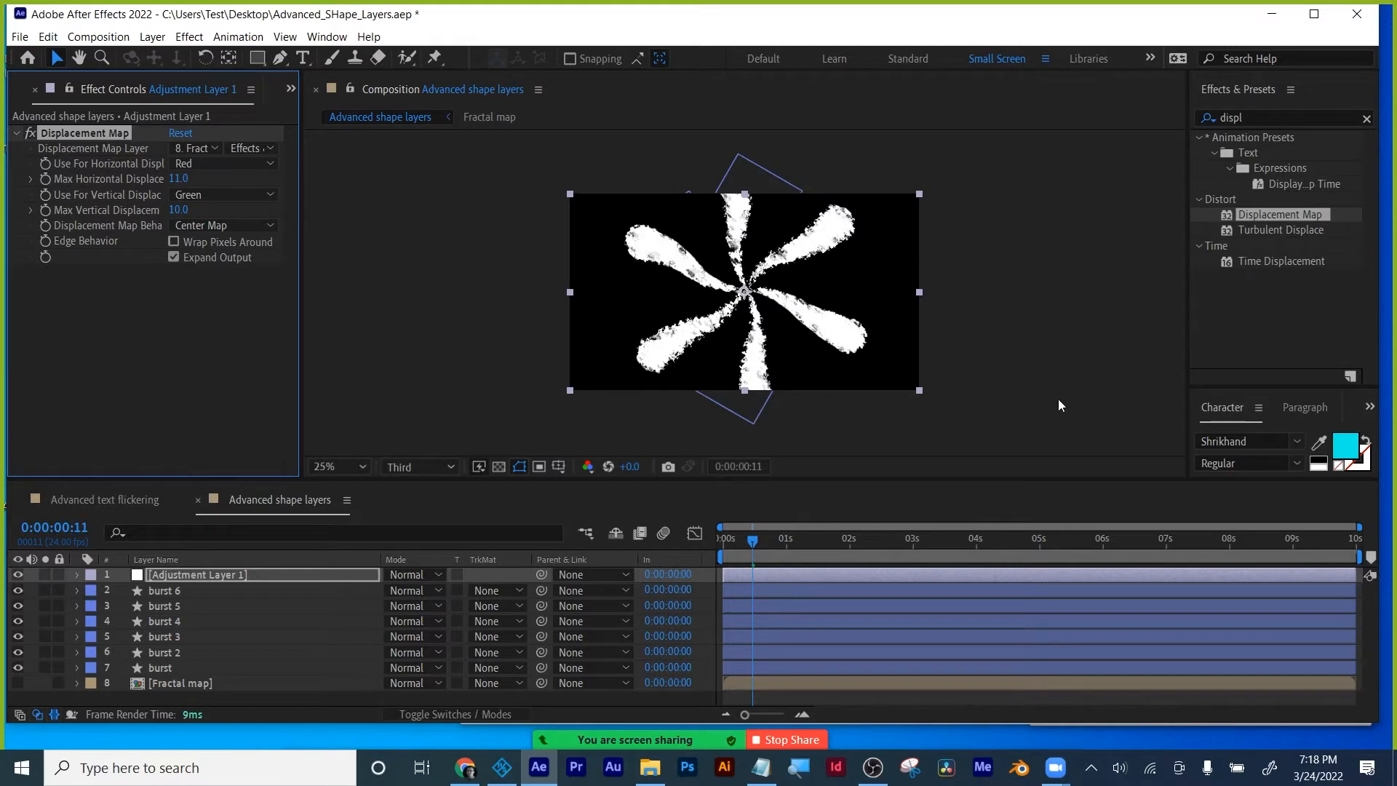
key(space)
key(space)
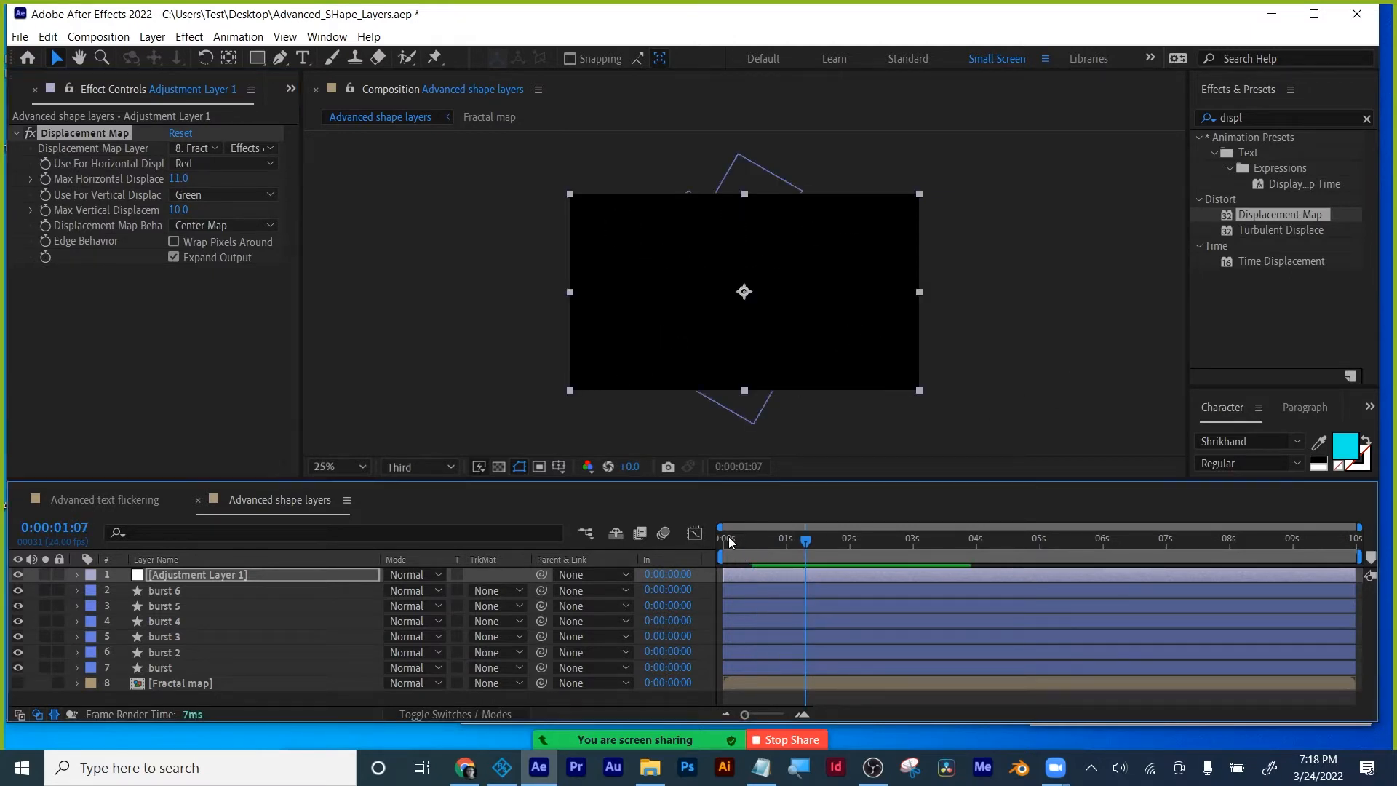
Move to 0:00:00:10 in the Advanced shape layers composition and save the project.
key(Home)
drag(731, 544, 755, 537)
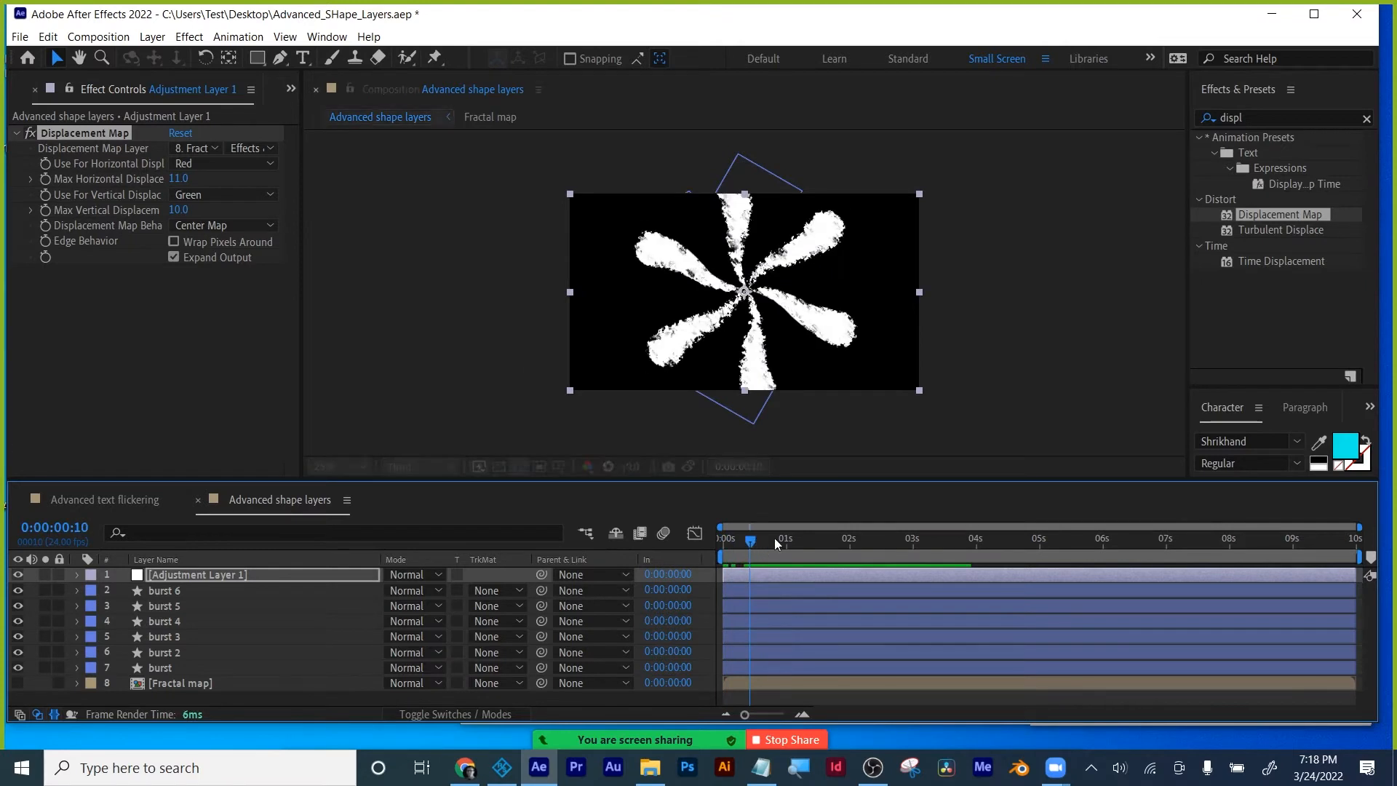
key(ctrl+s)
Collapse the Displacement Map settings and apply the Colorama effect to Adjustment Layer 1.
click(28, 148)
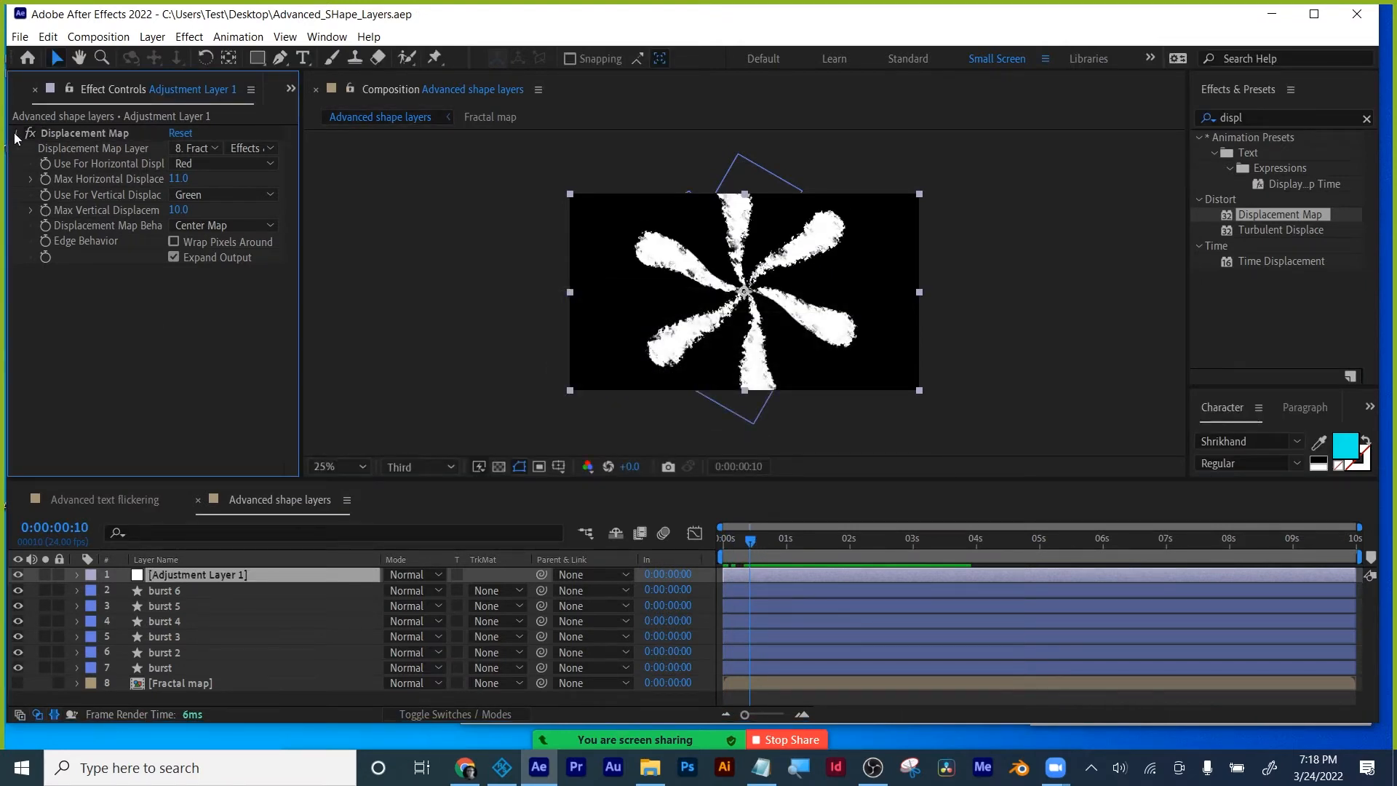
click(14, 134)
click(1248, 118)
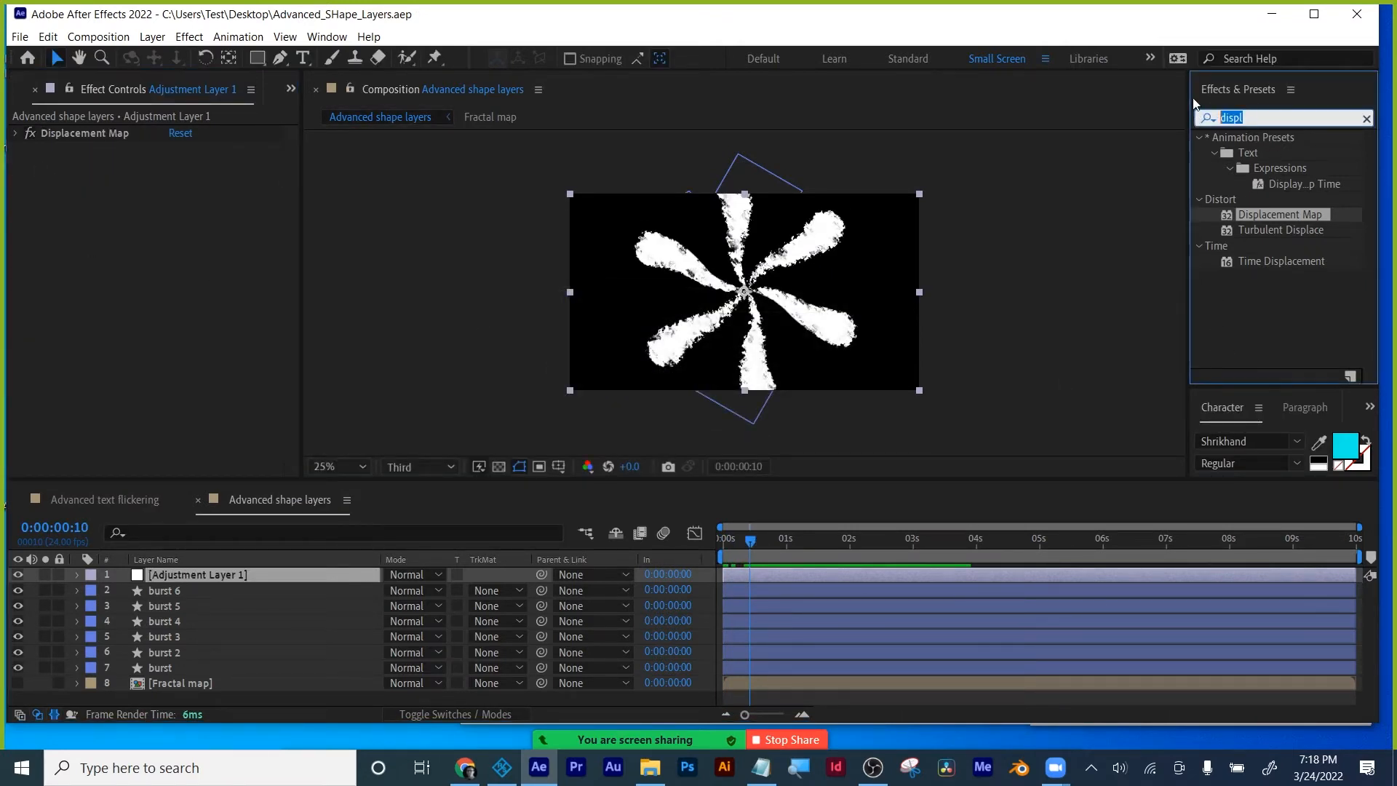
text(colora)
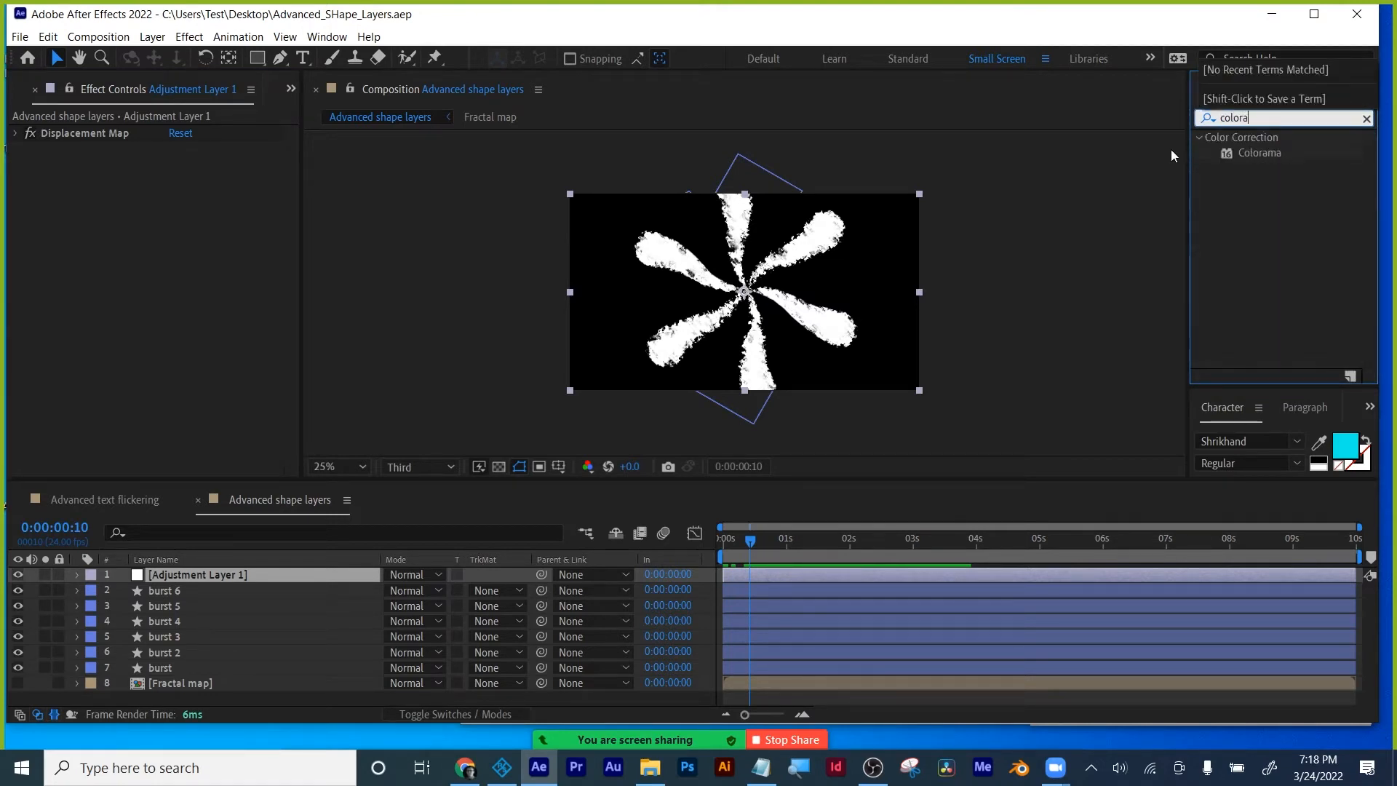
drag(1258, 153, 773, 393)
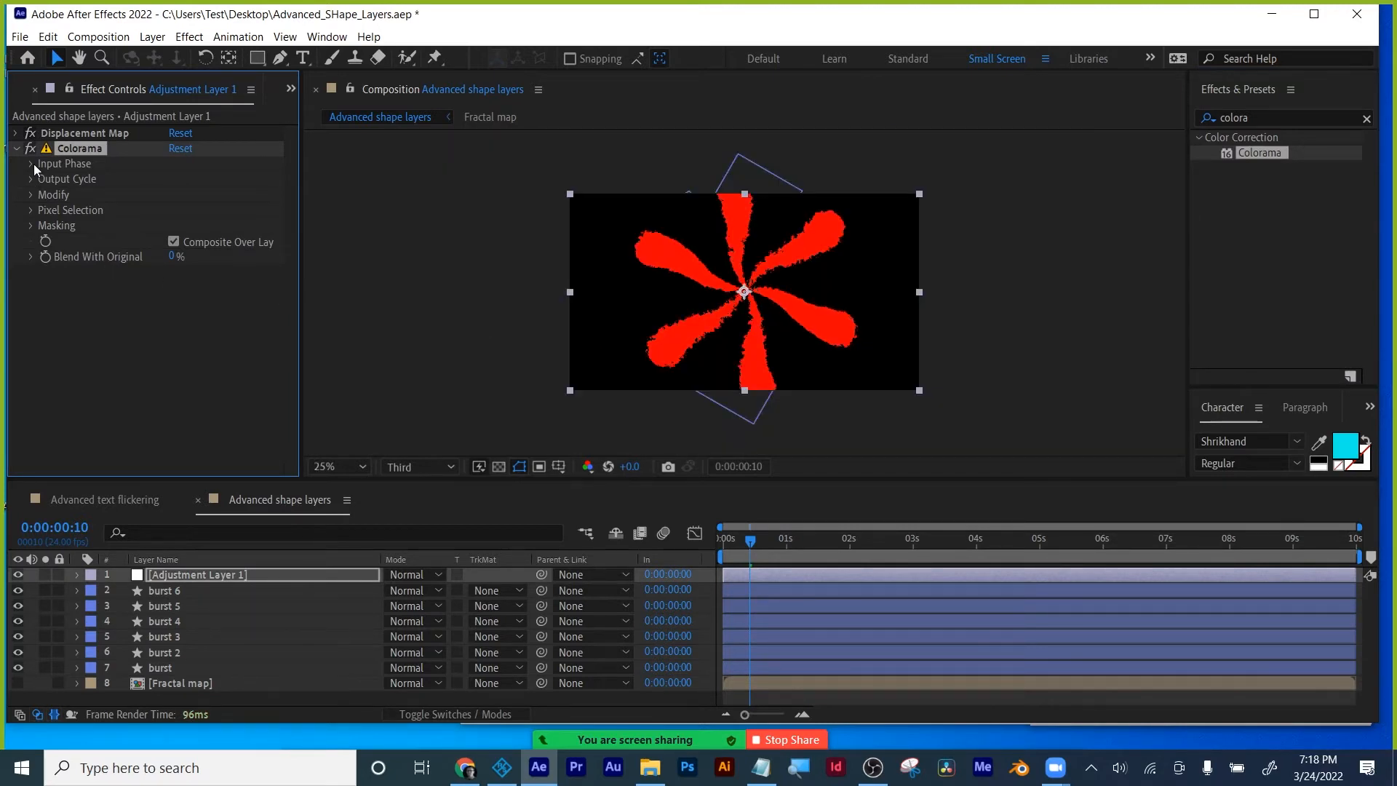
Switch the project's color depth to 8 bits per channel.
click(290, 88)
click(312, 118)
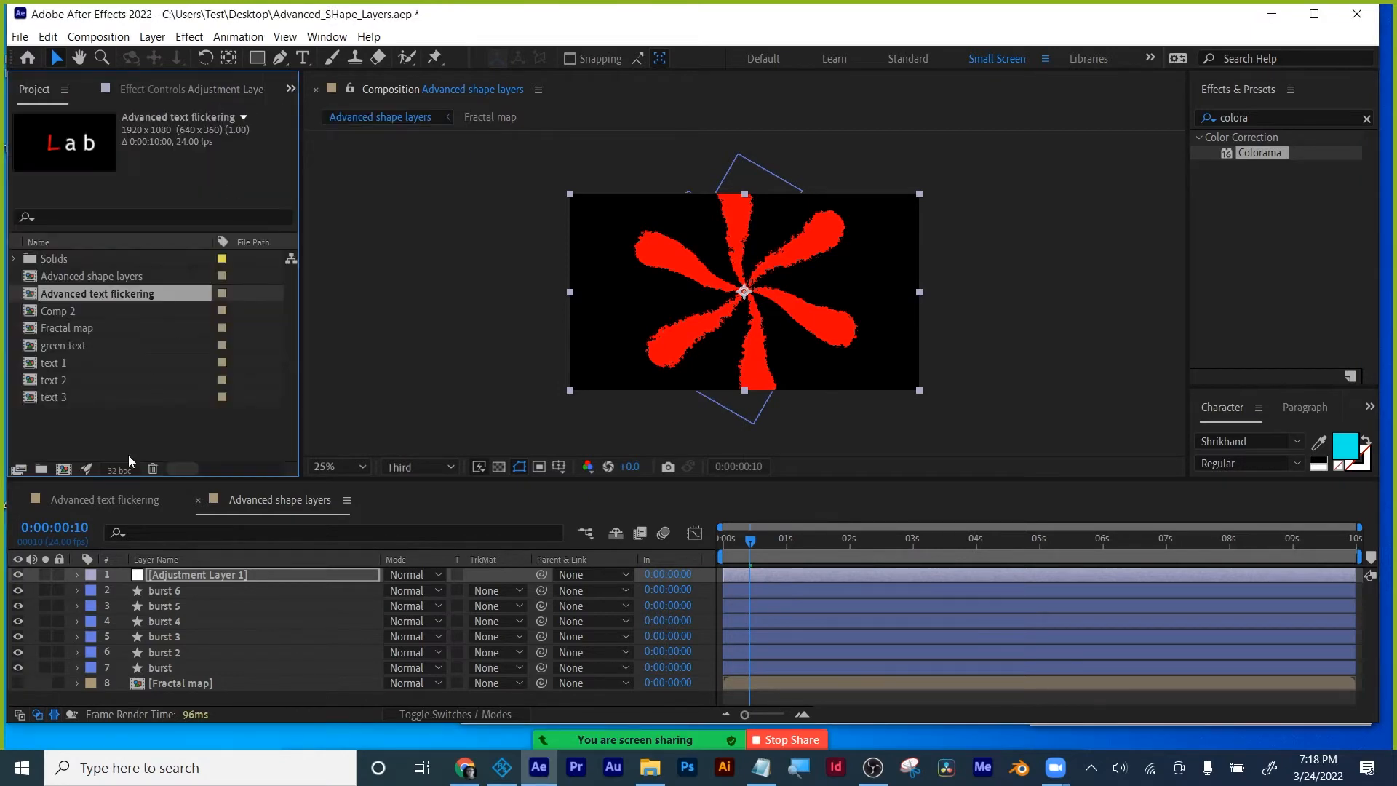
click(127, 471)
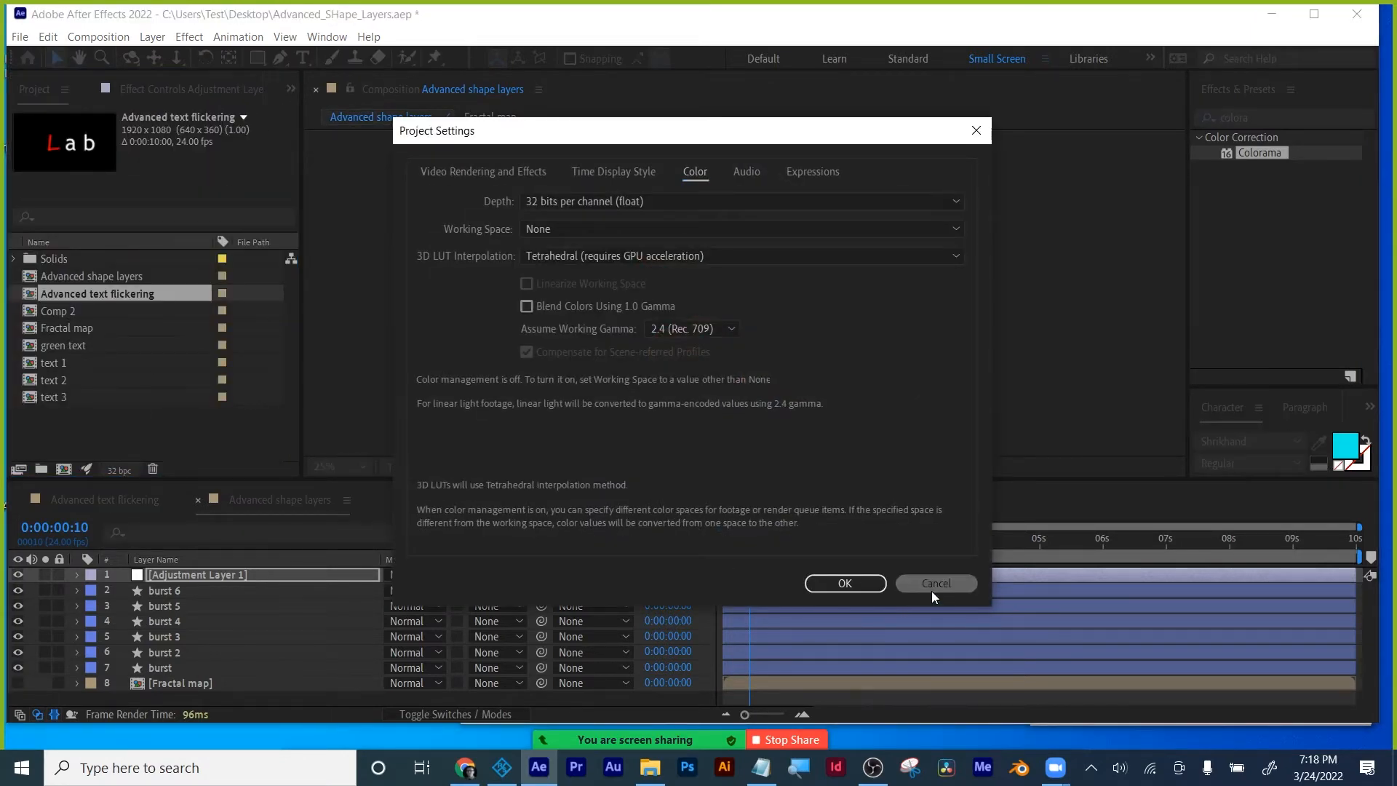
click(931, 589)
alt+click(120, 470)
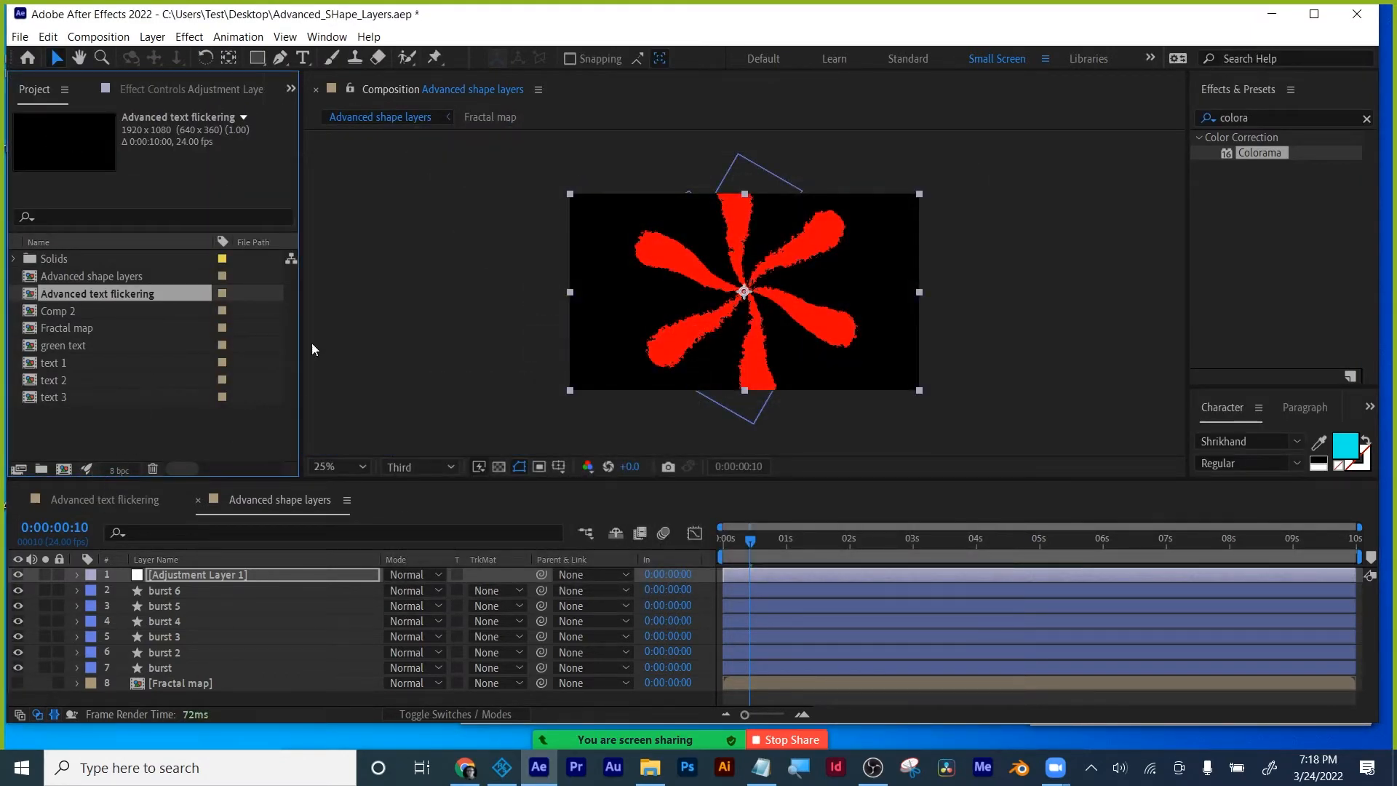
Try the Solarize Green preset palette in Colorama's Output Cycle and collapse that group.
click(211, 86)
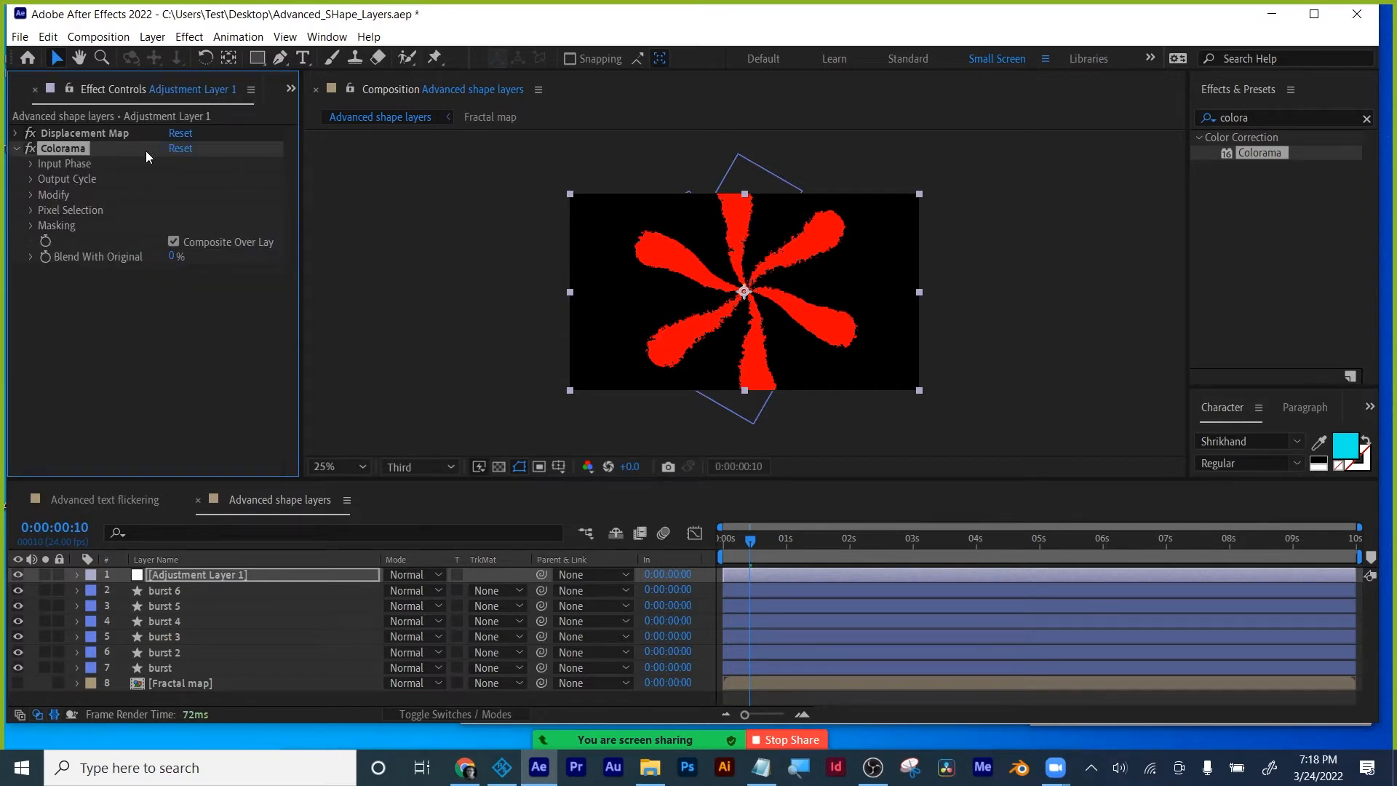
click(32, 179)
click(231, 194)
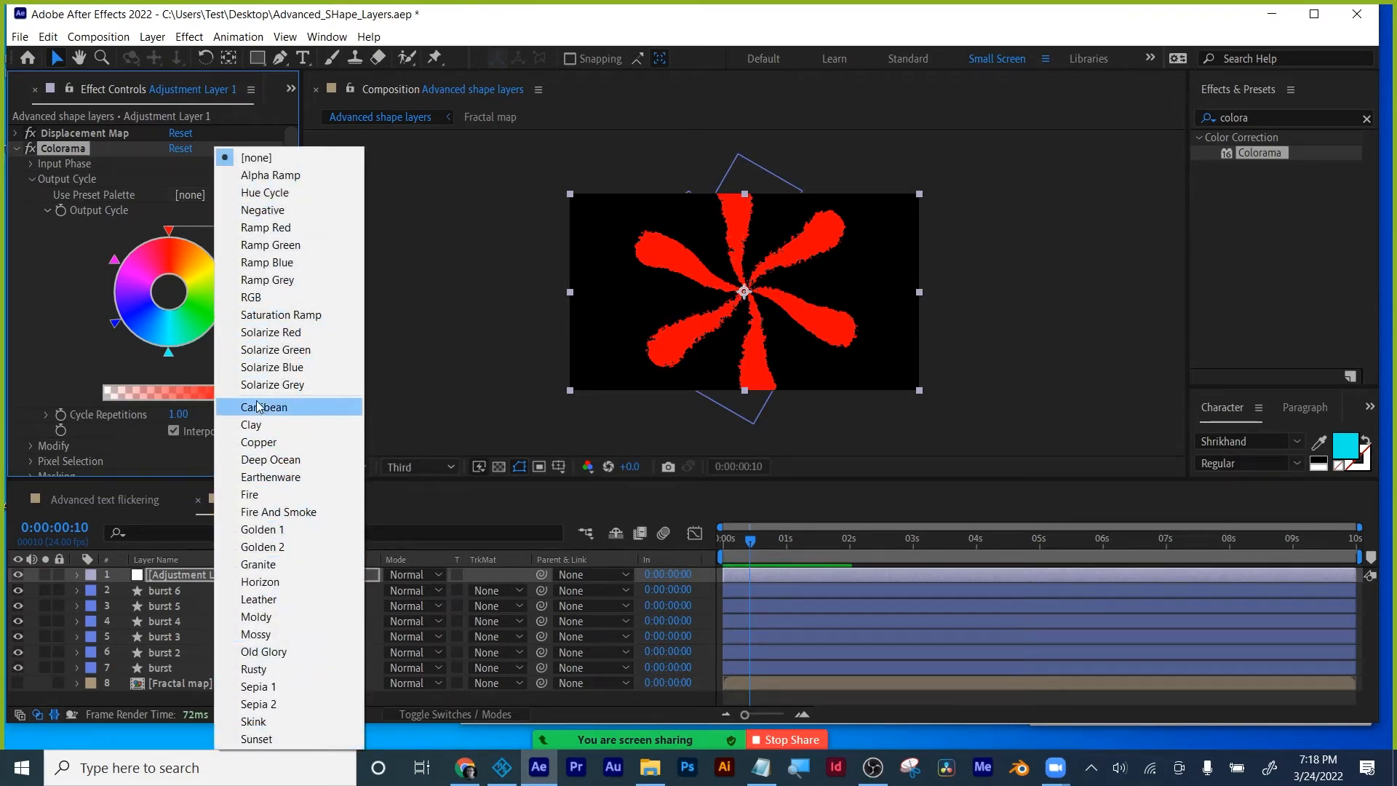
click(259, 350)
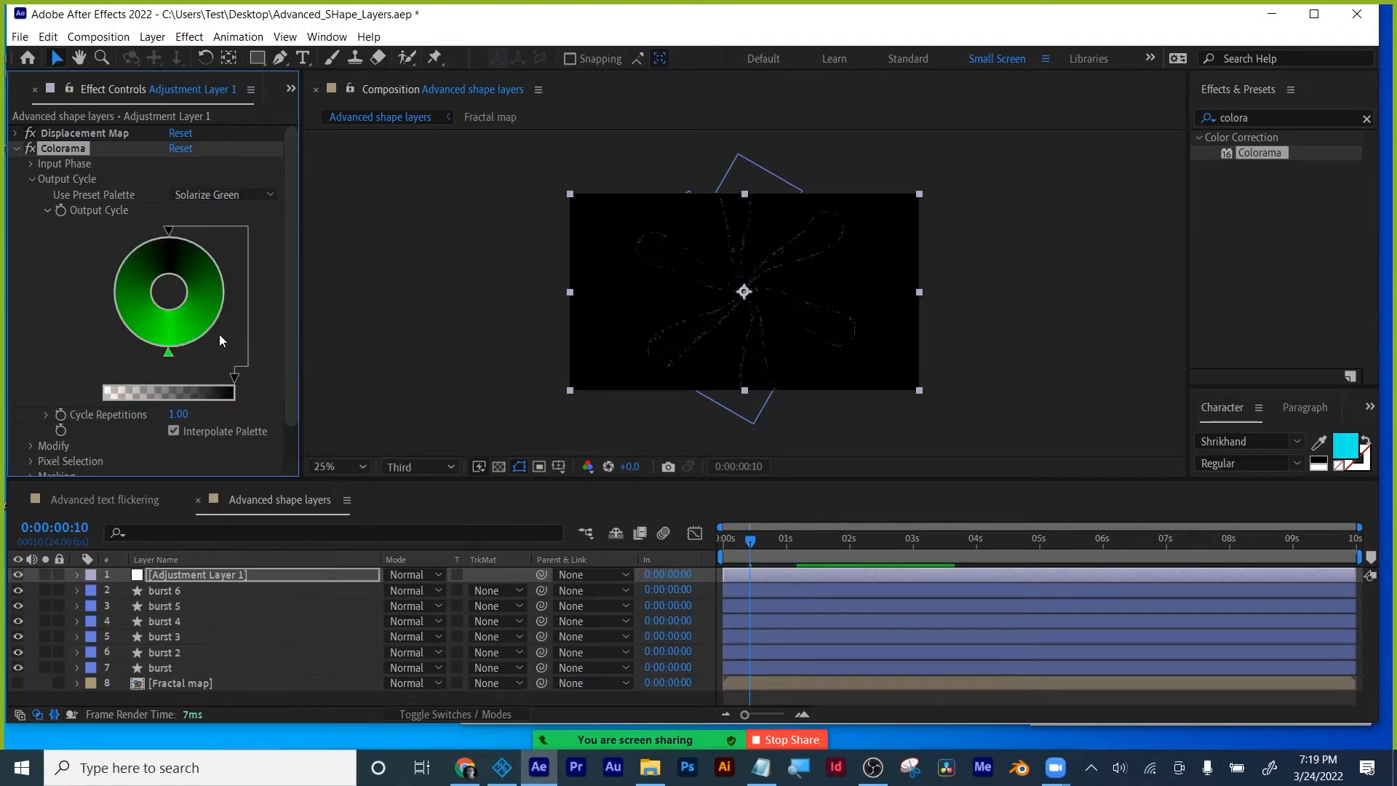
click(237, 194)
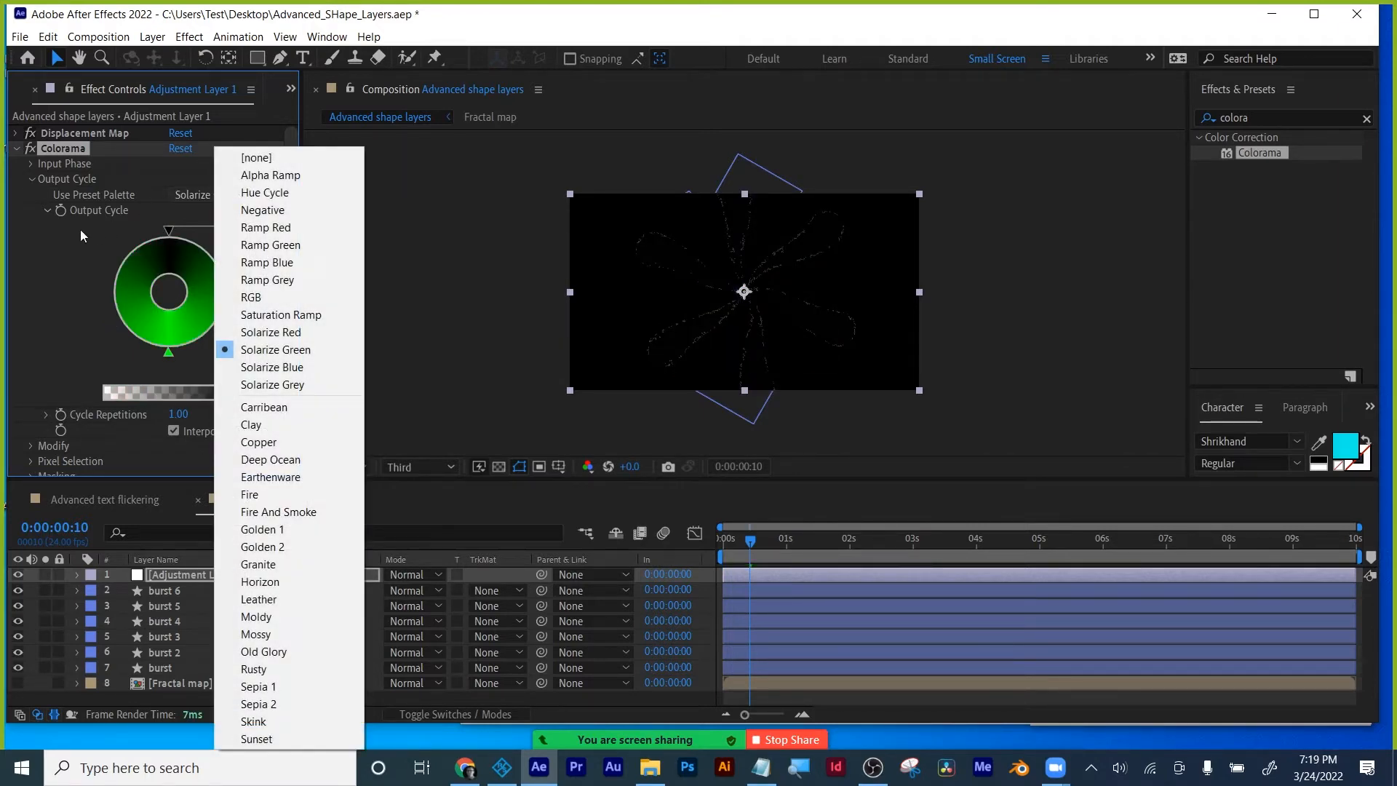
click(33, 179)
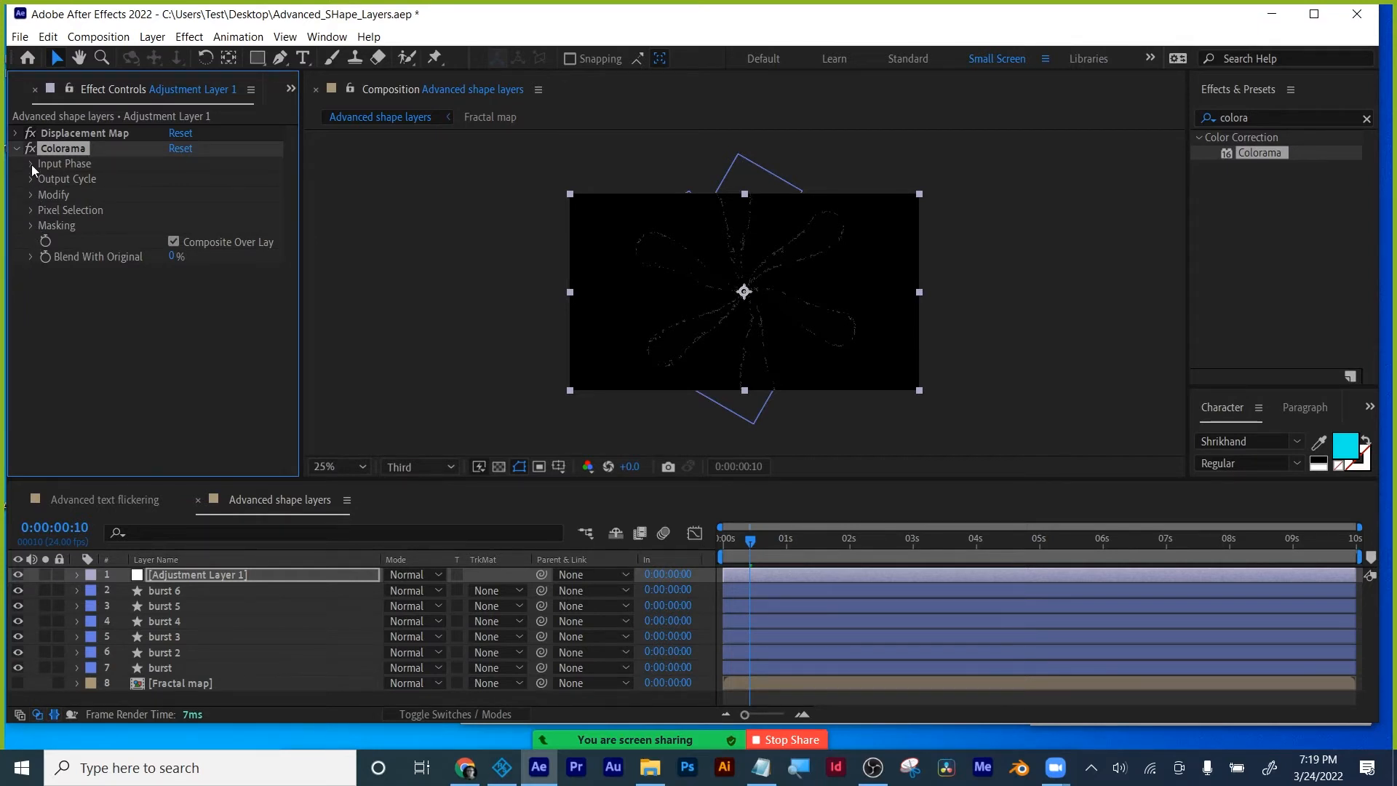
Compare the RGB and Ramp Red preset palettes in Colorama's Output Cycle and choose Deep Ocean.
click(30, 161)
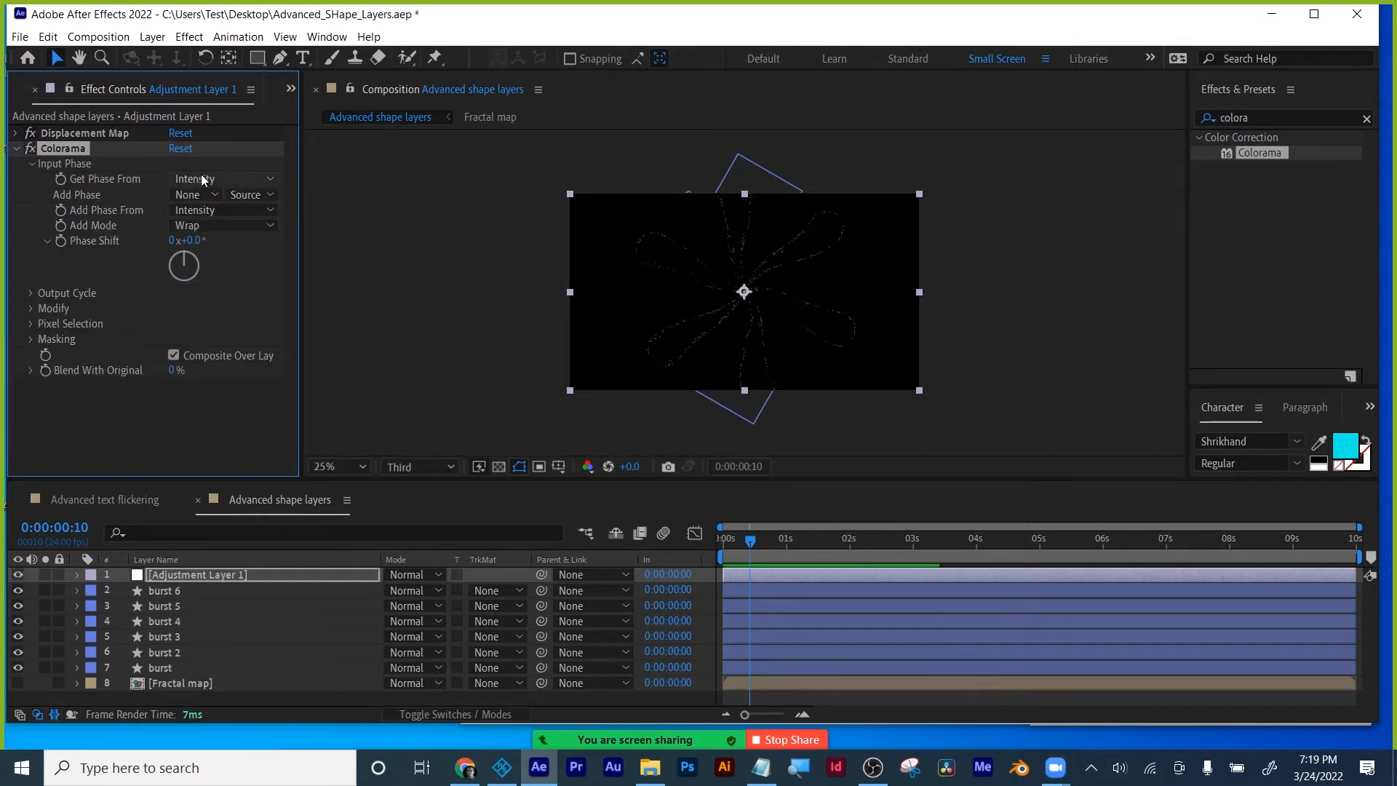
click(30, 293)
click(209, 233)
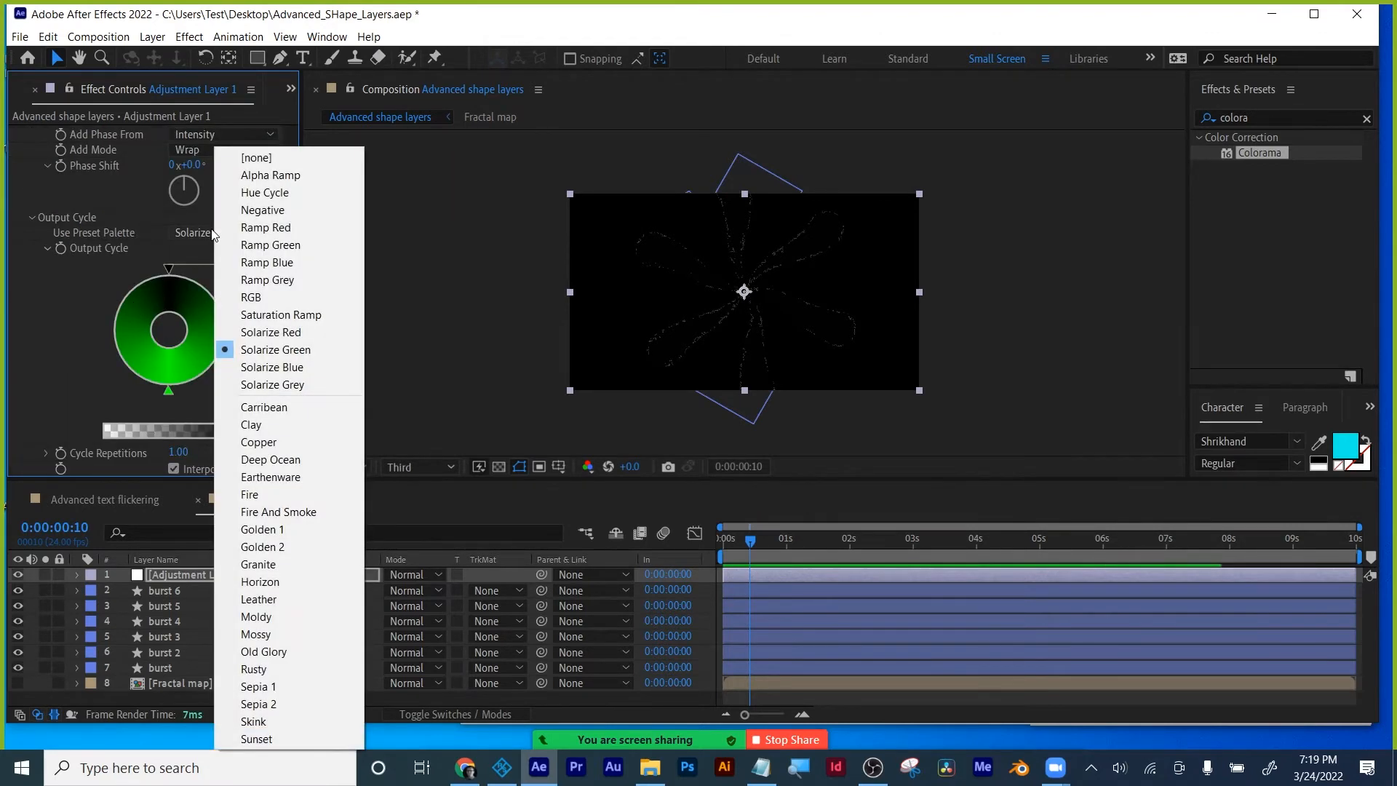
click(252, 298)
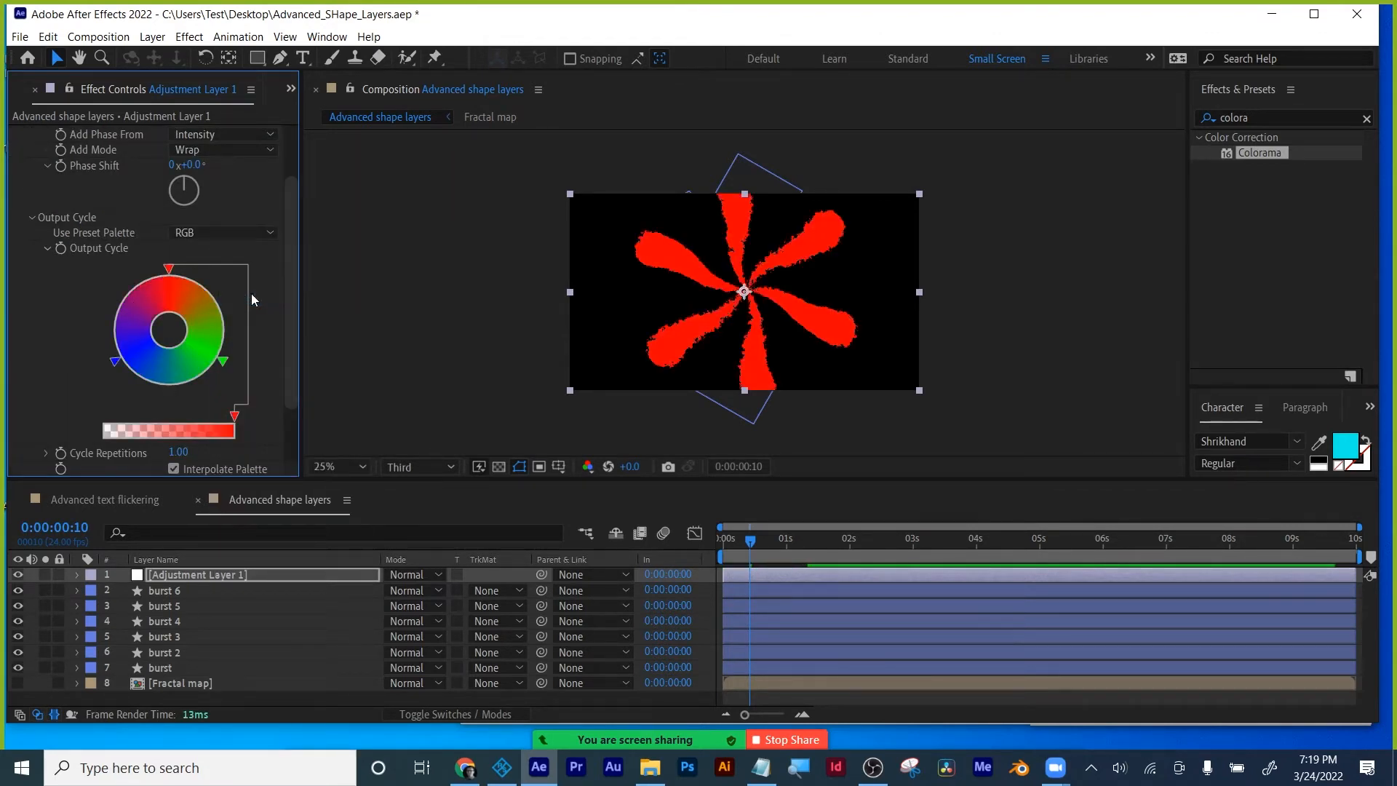
click(220, 231)
click(219, 232)
click(220, 231)
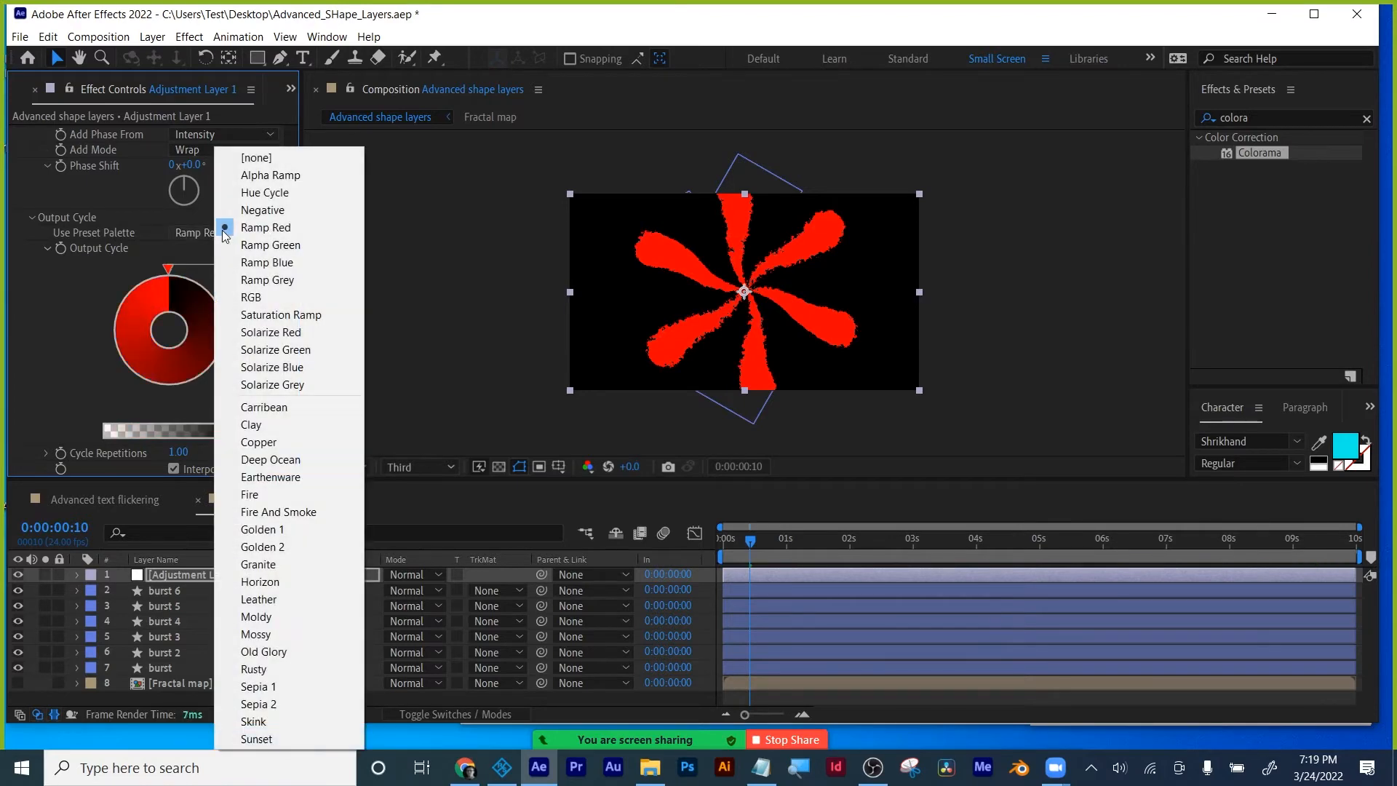
click(269, 460)
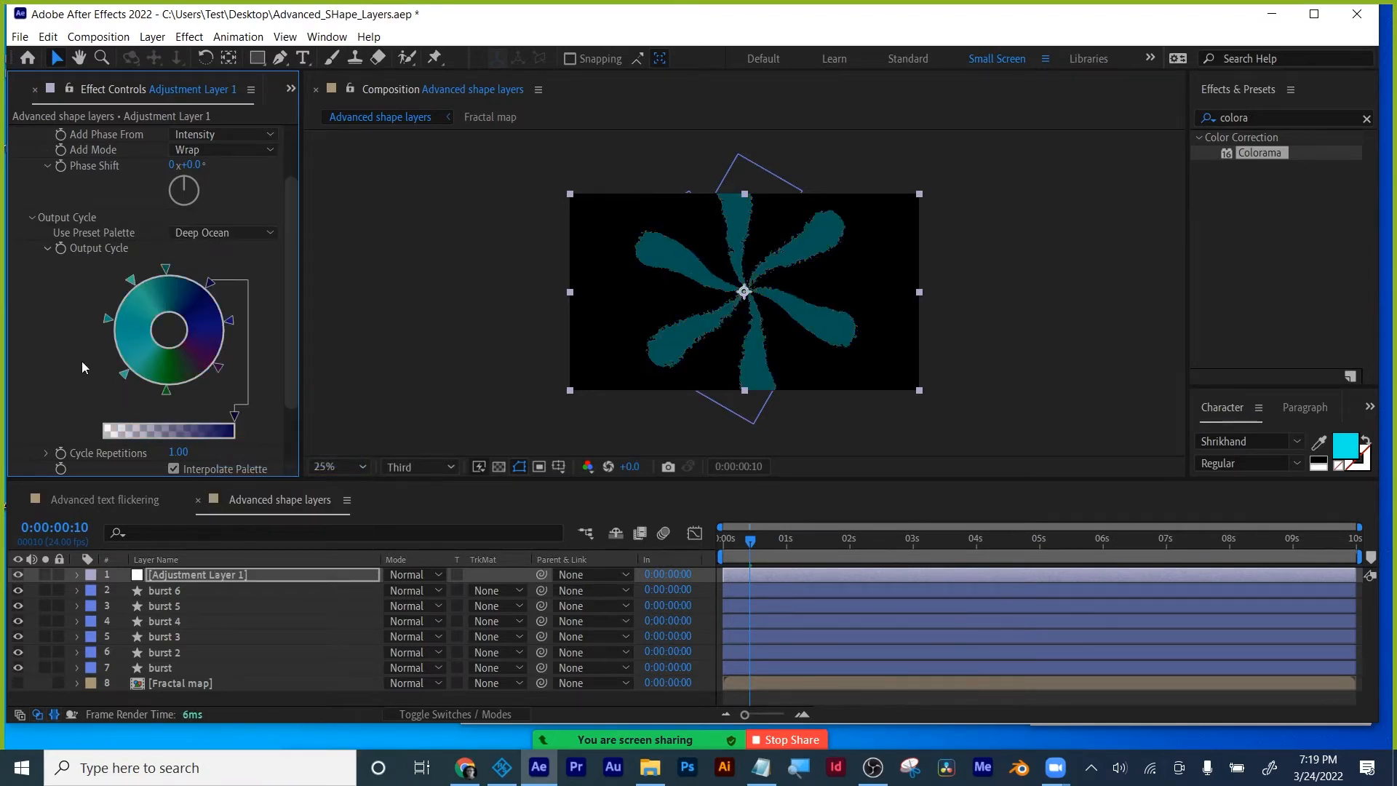
Try a different Cycle Repetitions value in Colorama, restore it to 1.00, and scrub to 0:00:00:09.
drag(292, 355, 295, 430)
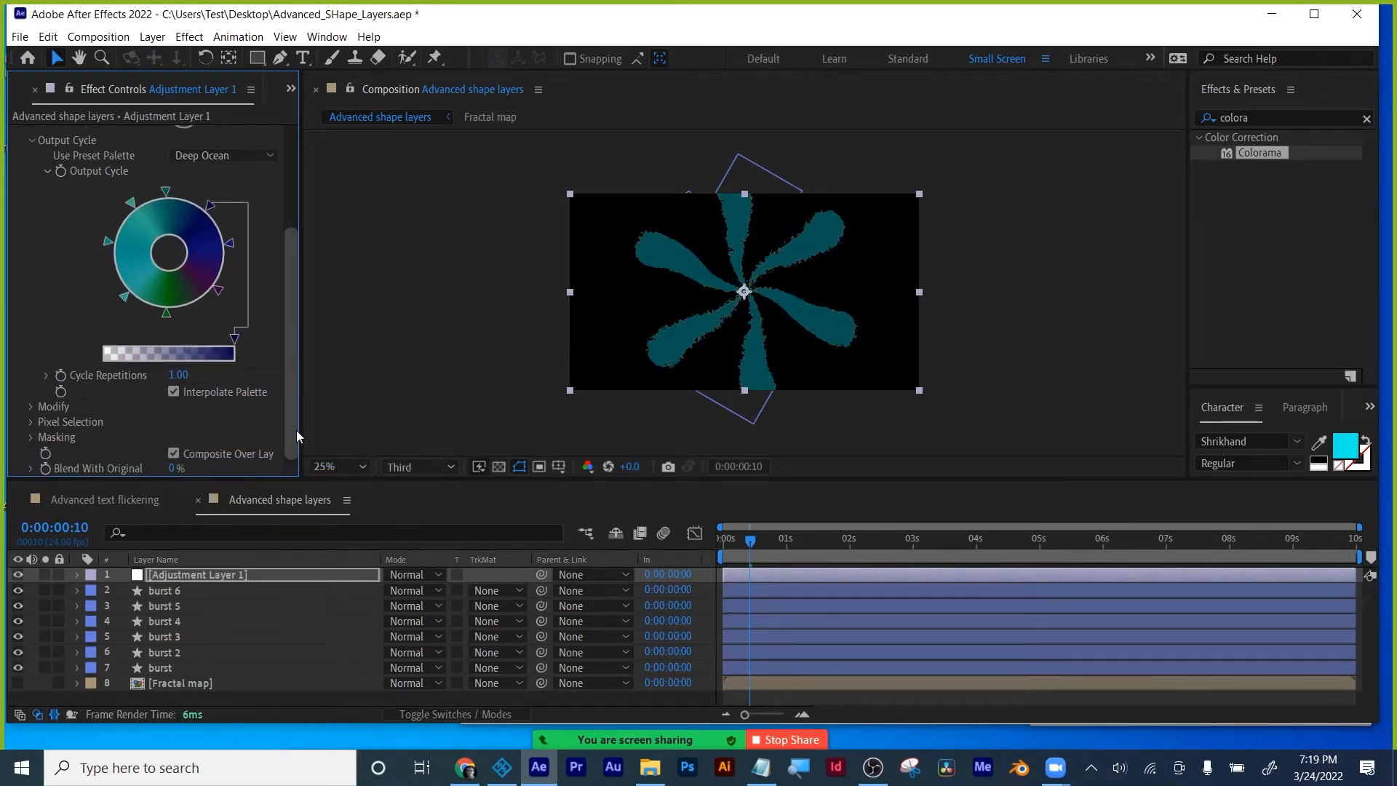
drag(179, 374, 177, 374)
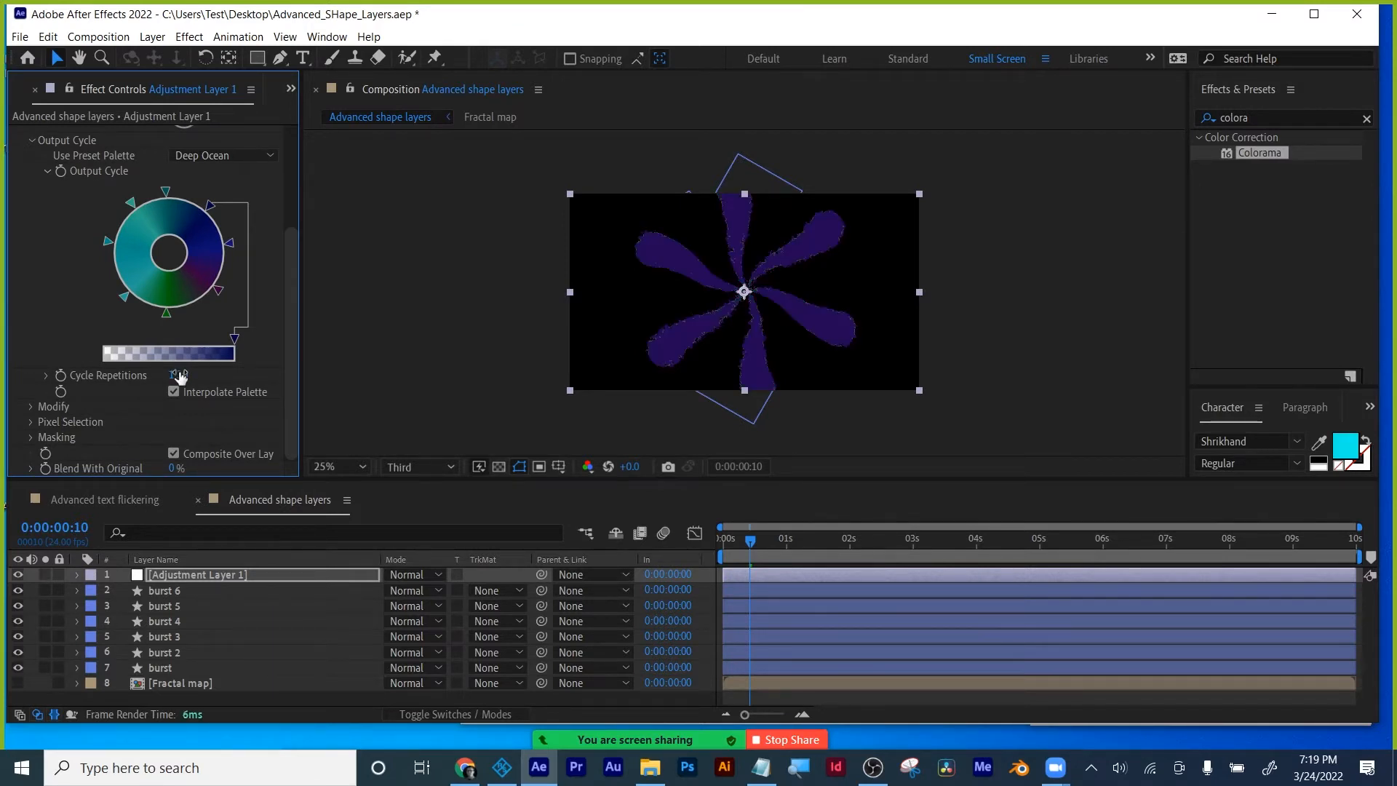
mouse_move(750, 554)
mouse_down()
mouse_move(727, 554)
mouse_move(751, 553)
mouse_up()
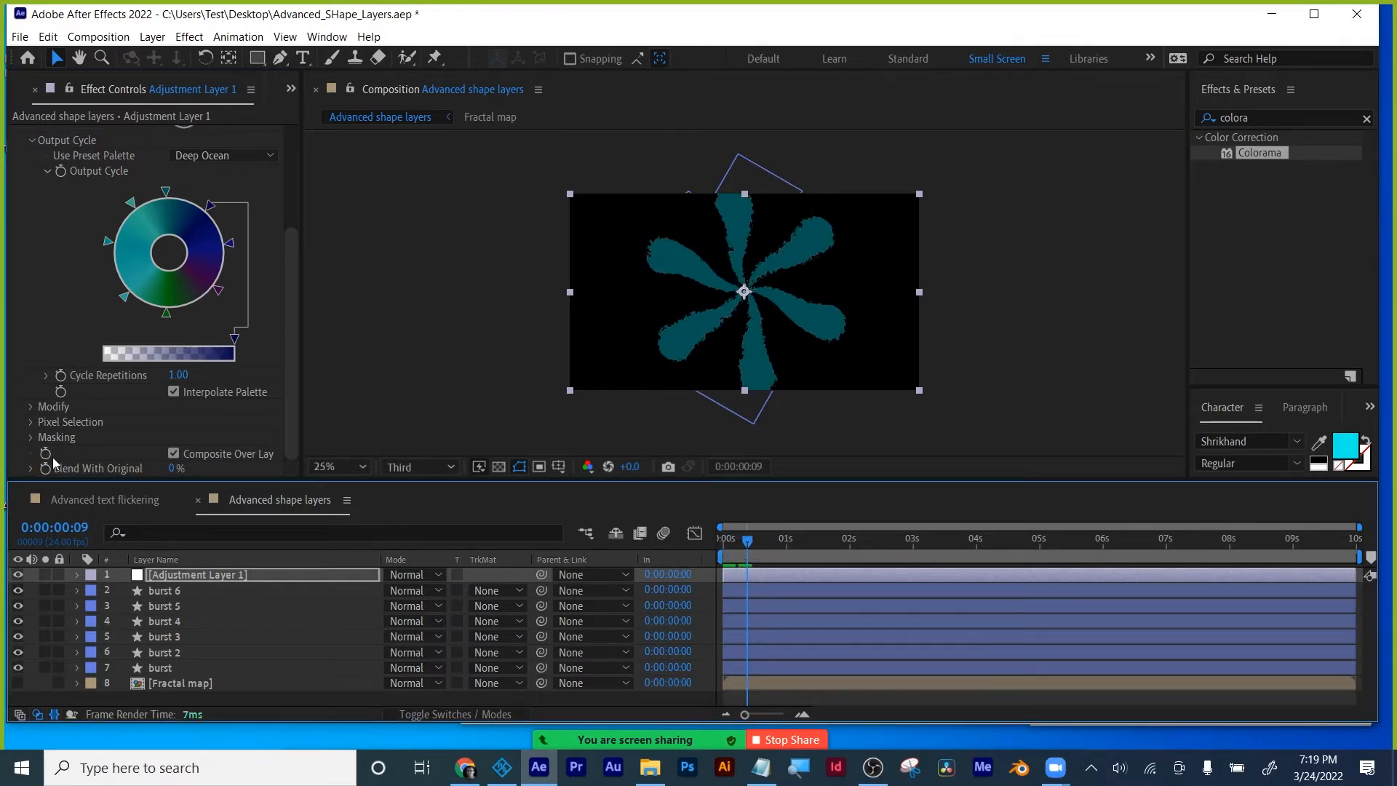
Toggle Colorama's Composite Over Layer off and back on, and set Blend With Original to 22%.
click(173, 454)
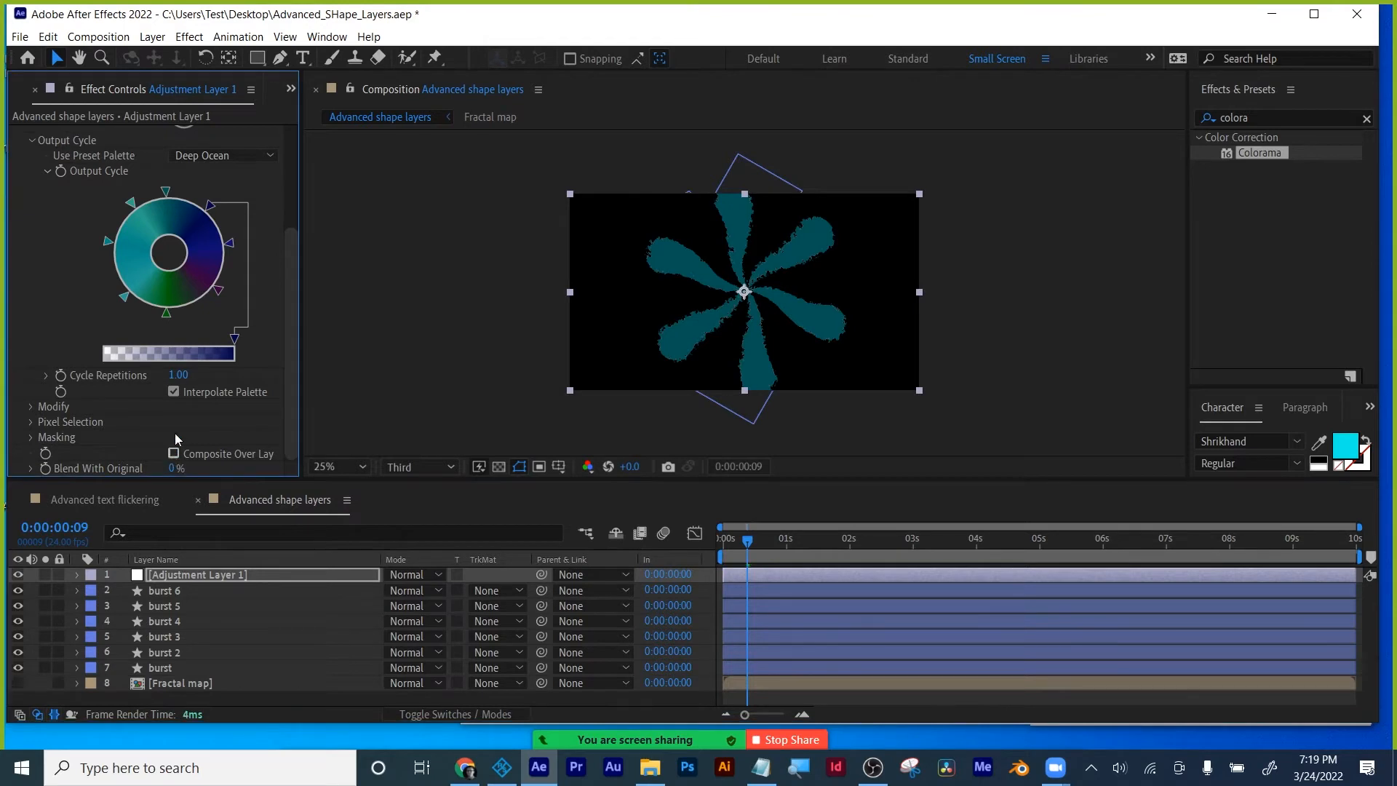
drag(173, 467, 193, 466)
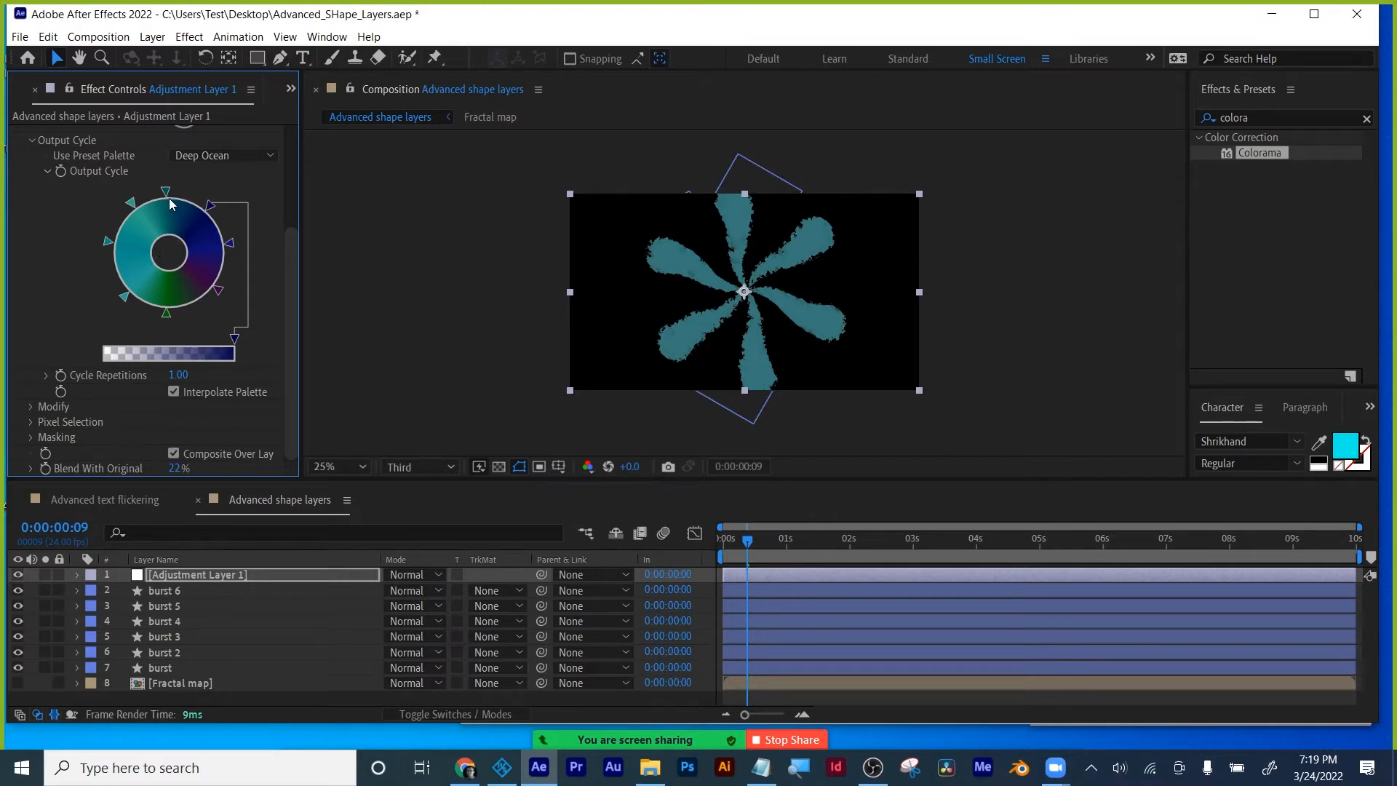
Try the expression wiggle(2,300) on Colorama's Output Cycle property and remove it.
alt+click(61, 172)
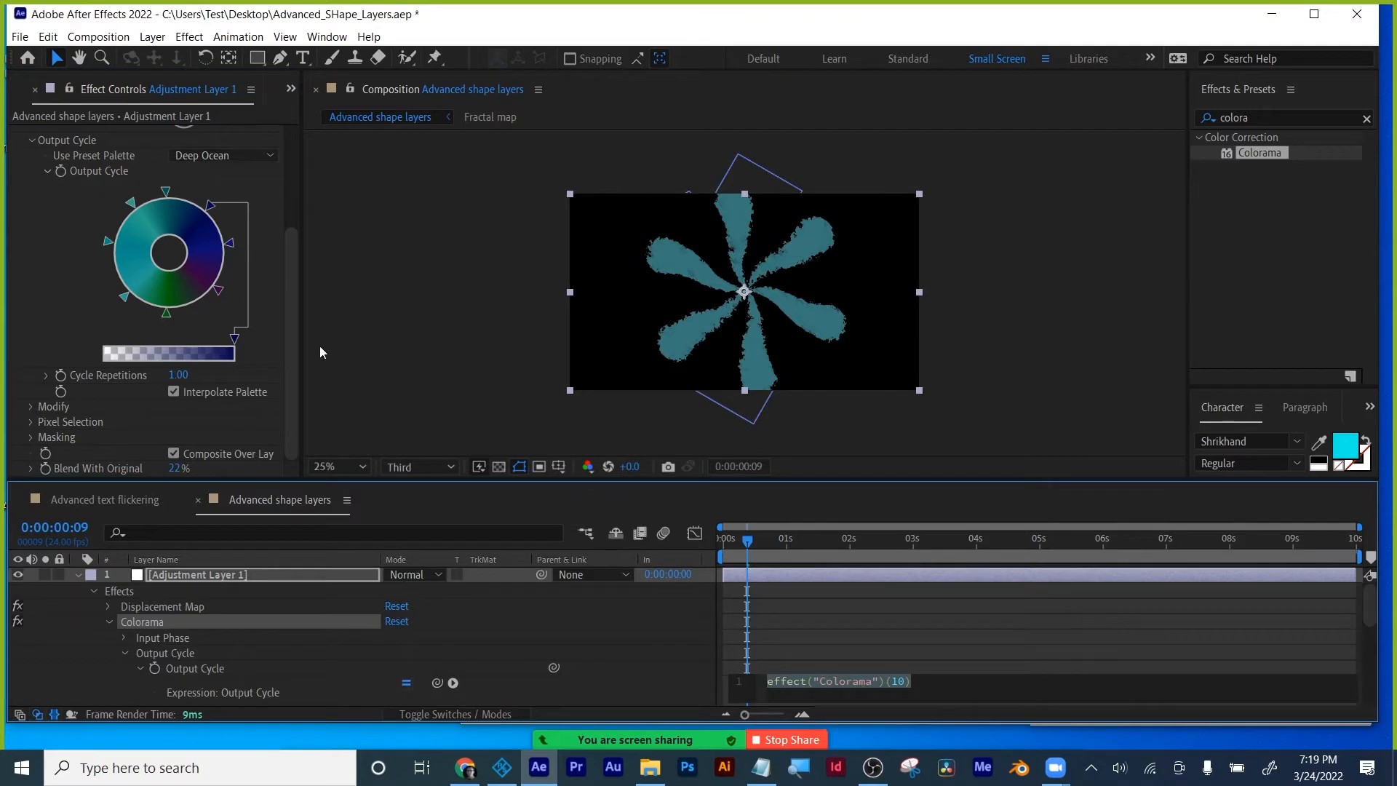
text(wiggle)
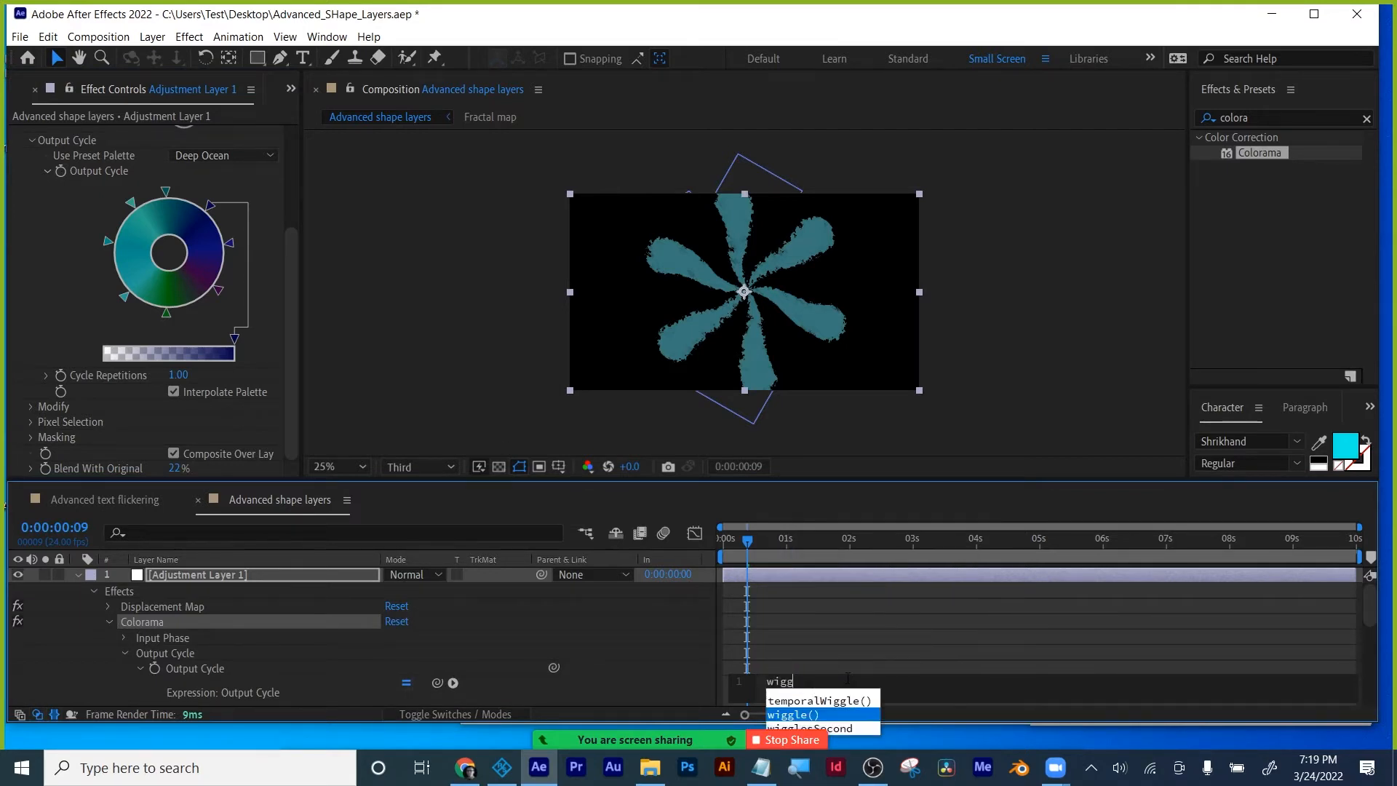
click(801, 715)
text(2)
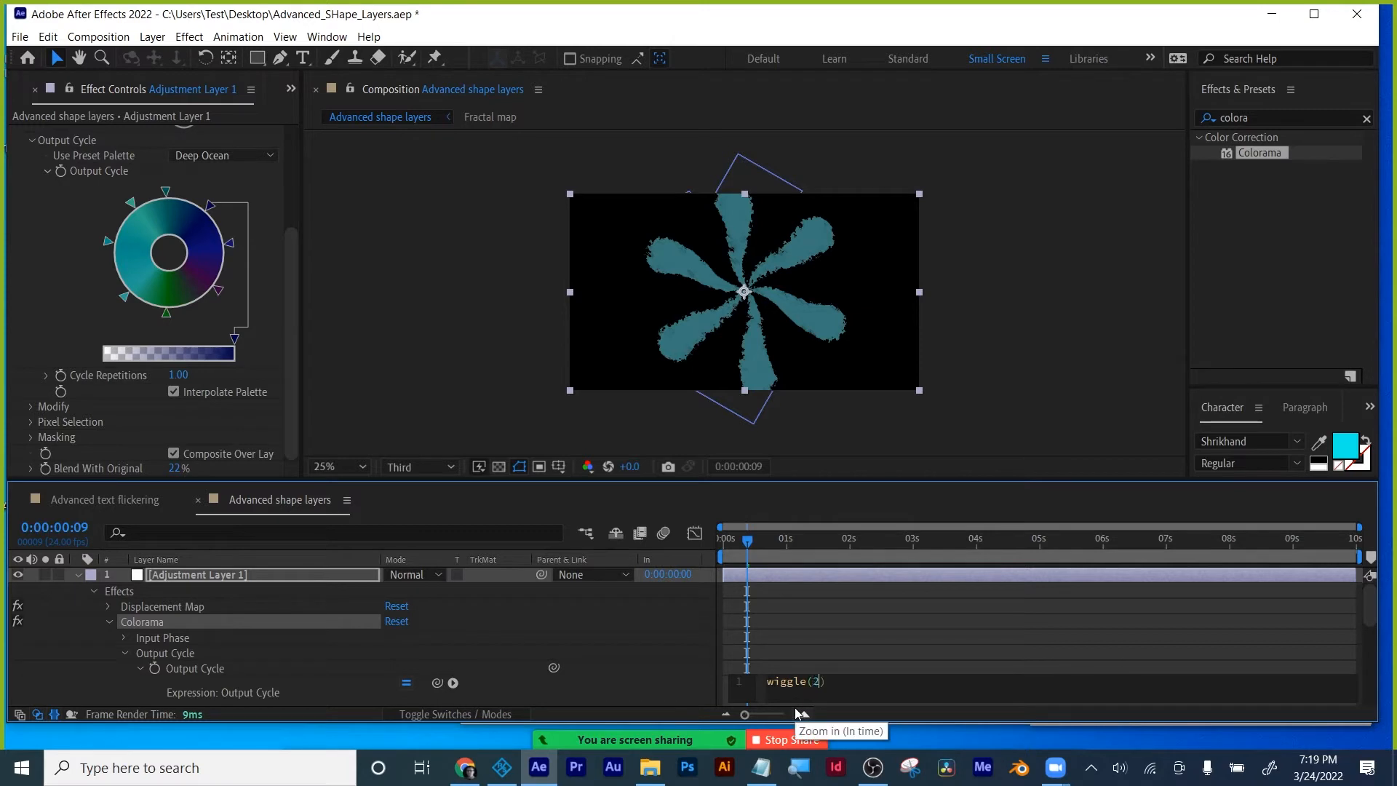
text(,300)
click(875, 620)
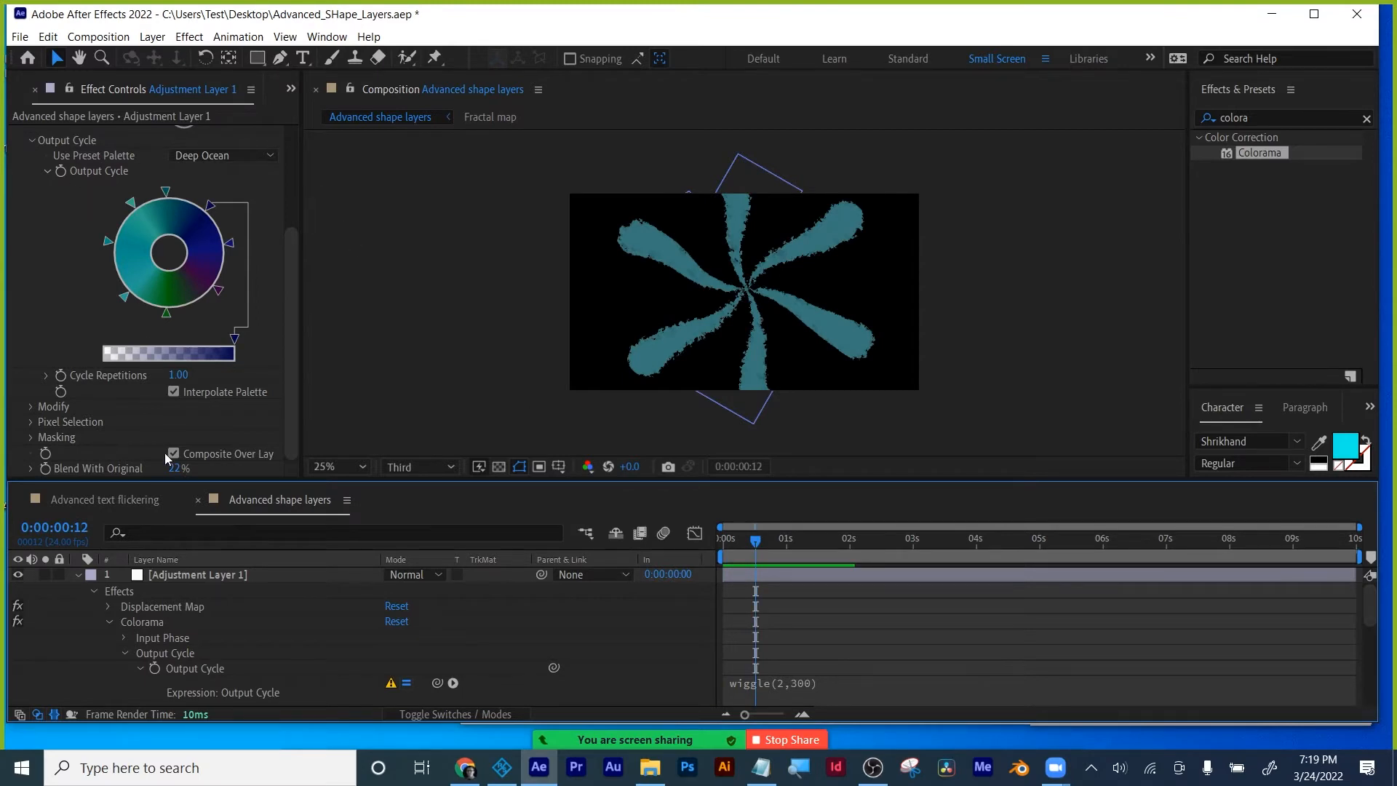
click(329, 675)
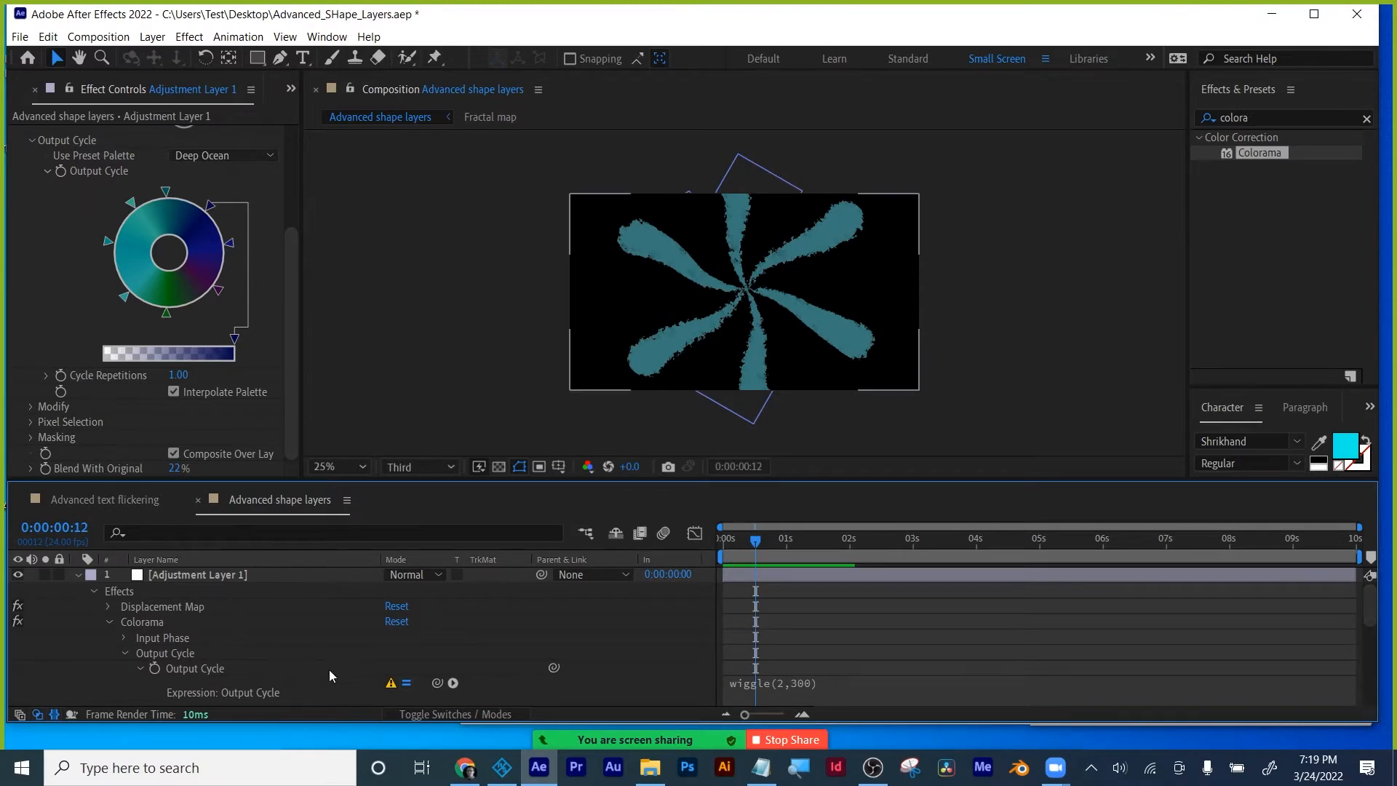
click(787, 678)
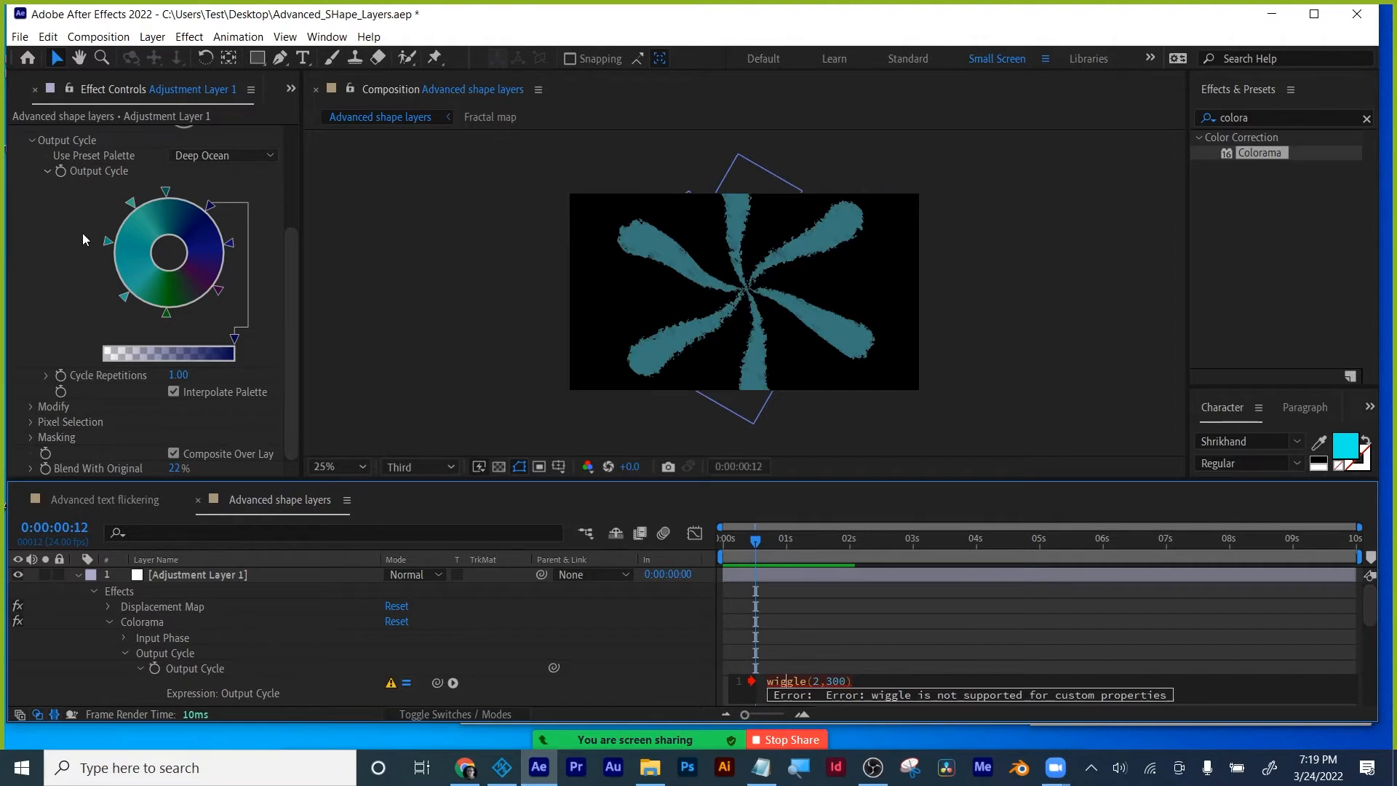
click(61, 180)
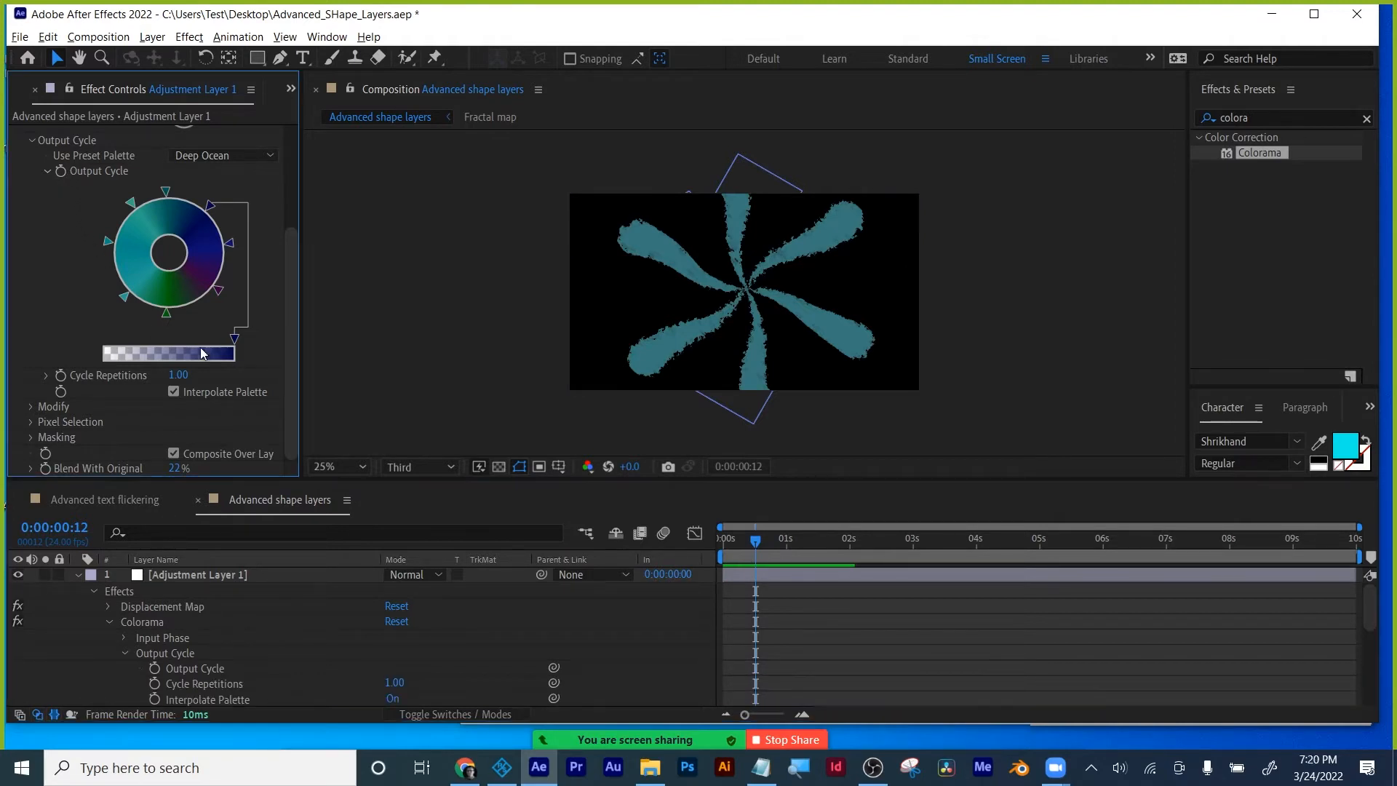
Keyframe Colorama's Cycle Repetitions from 0.00 at 0:00:00:00 to 3.00 at 0:00:01:05.
scroll(291, 668, down, 3)
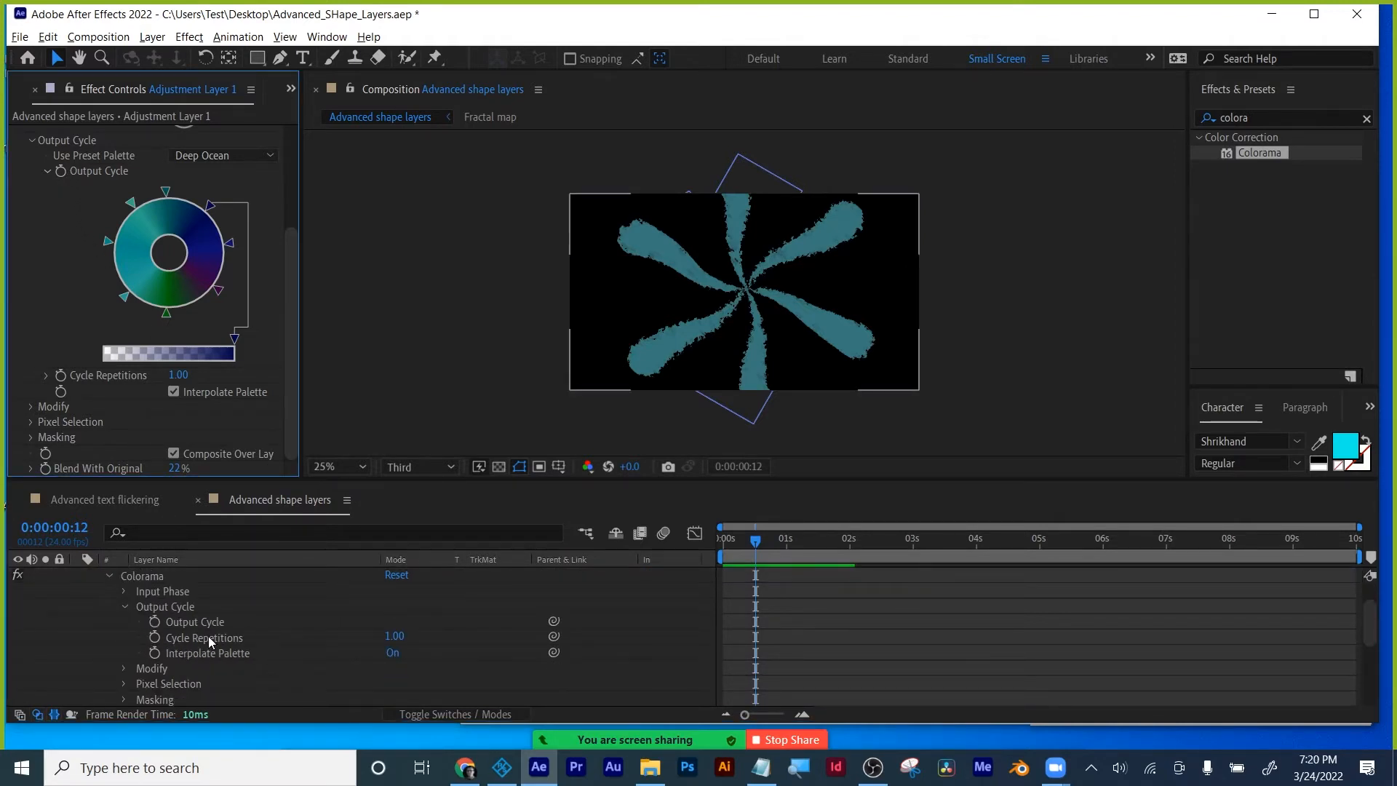
mouse_move(390, 638)
mouse_down()
mouse_move(405, 632)
mouse_move(383, 632)
mouse_up()
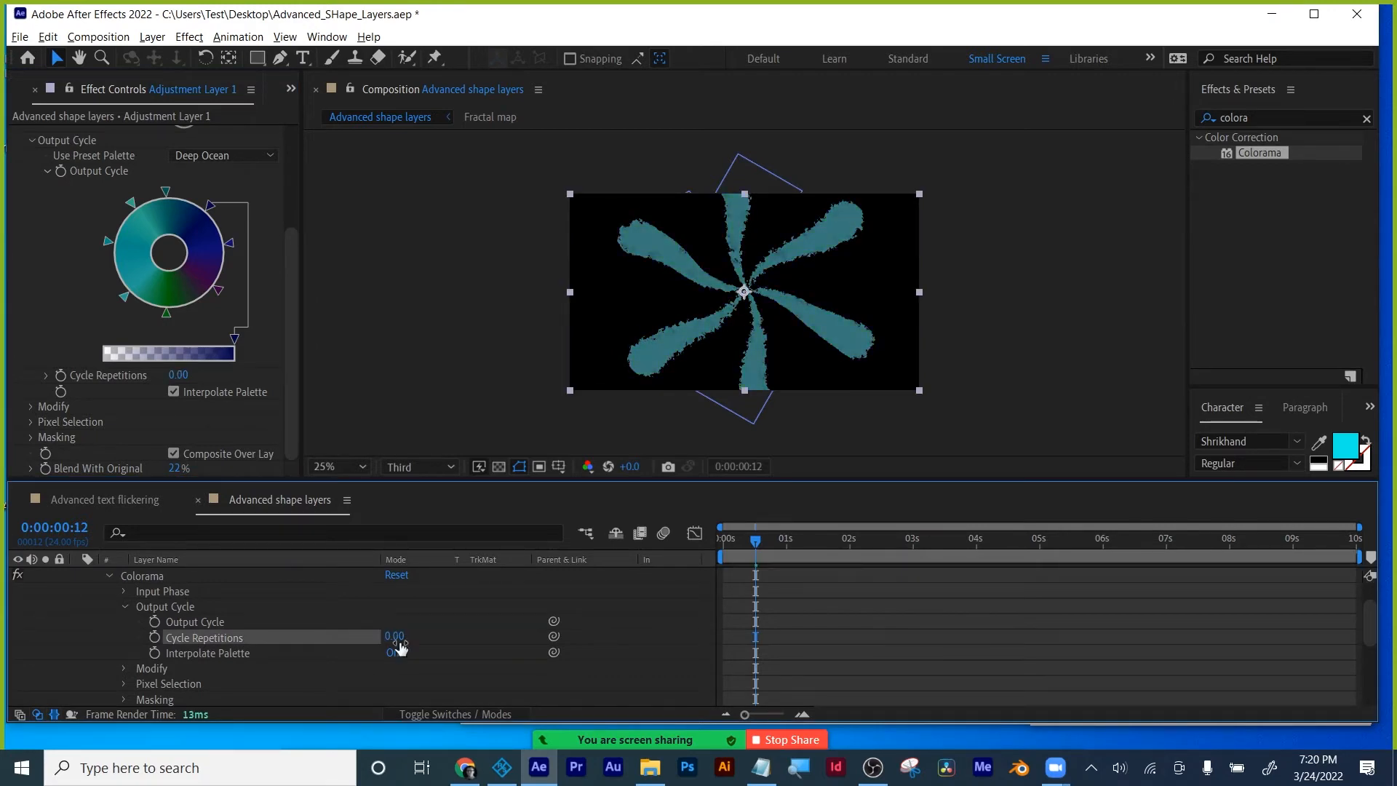
click(715, 540)
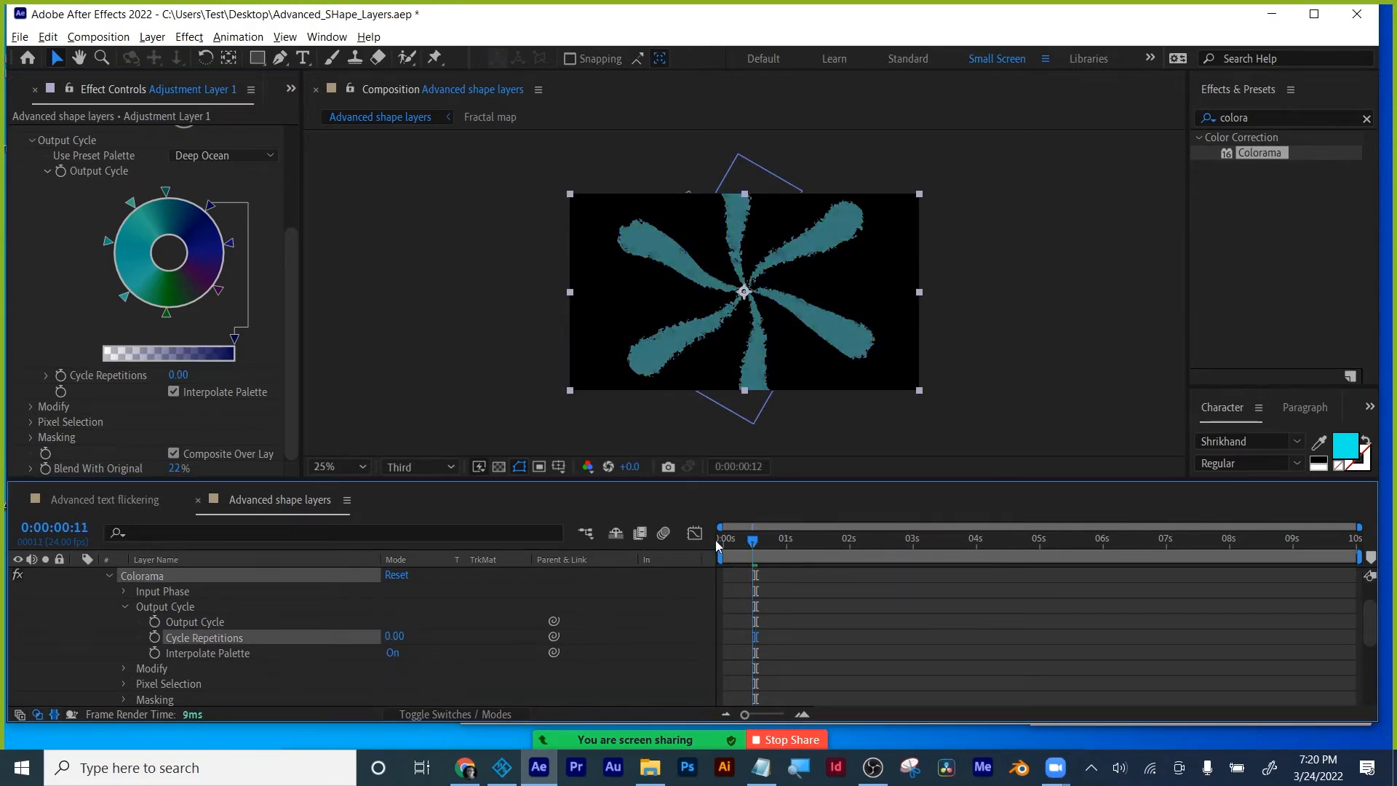
click(155, 637)
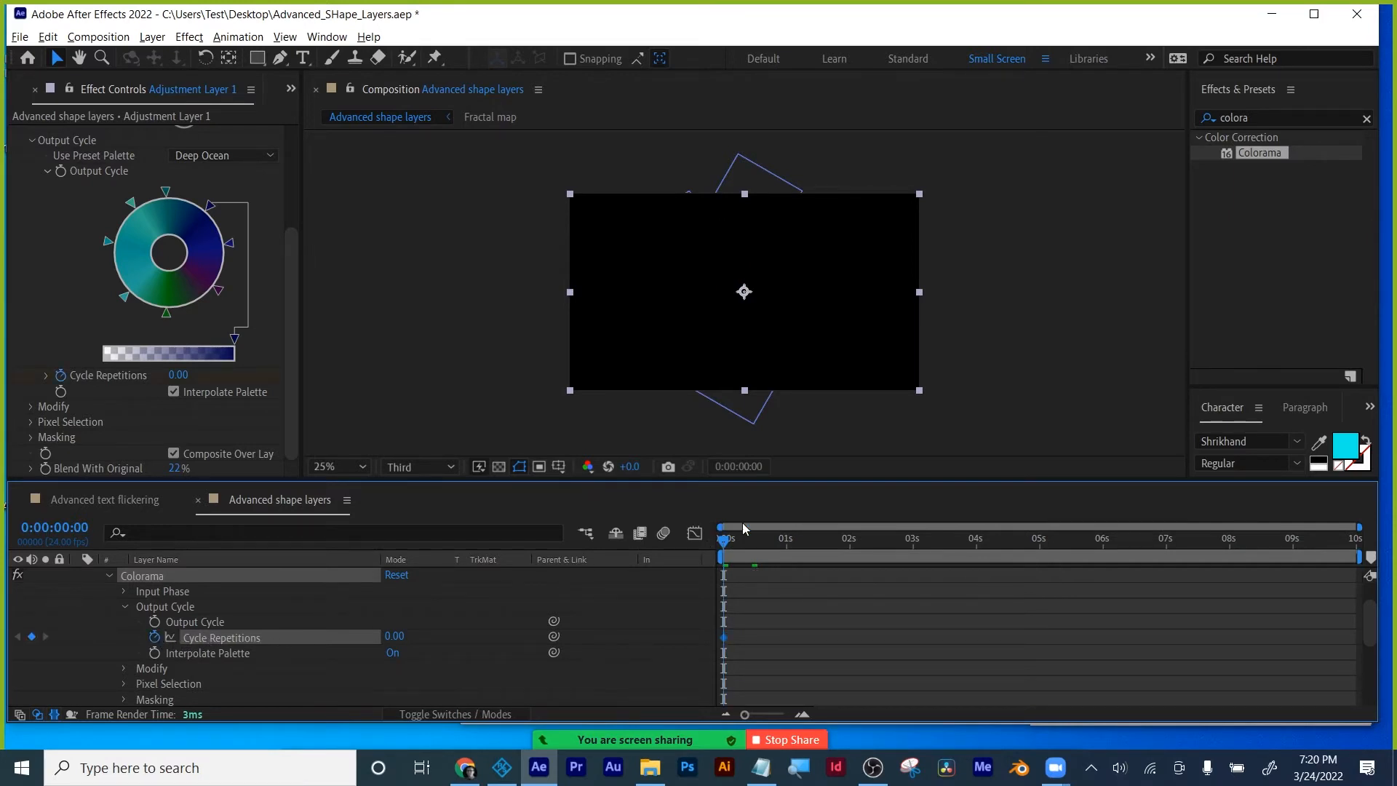
drag(743, 541, 800, 541)
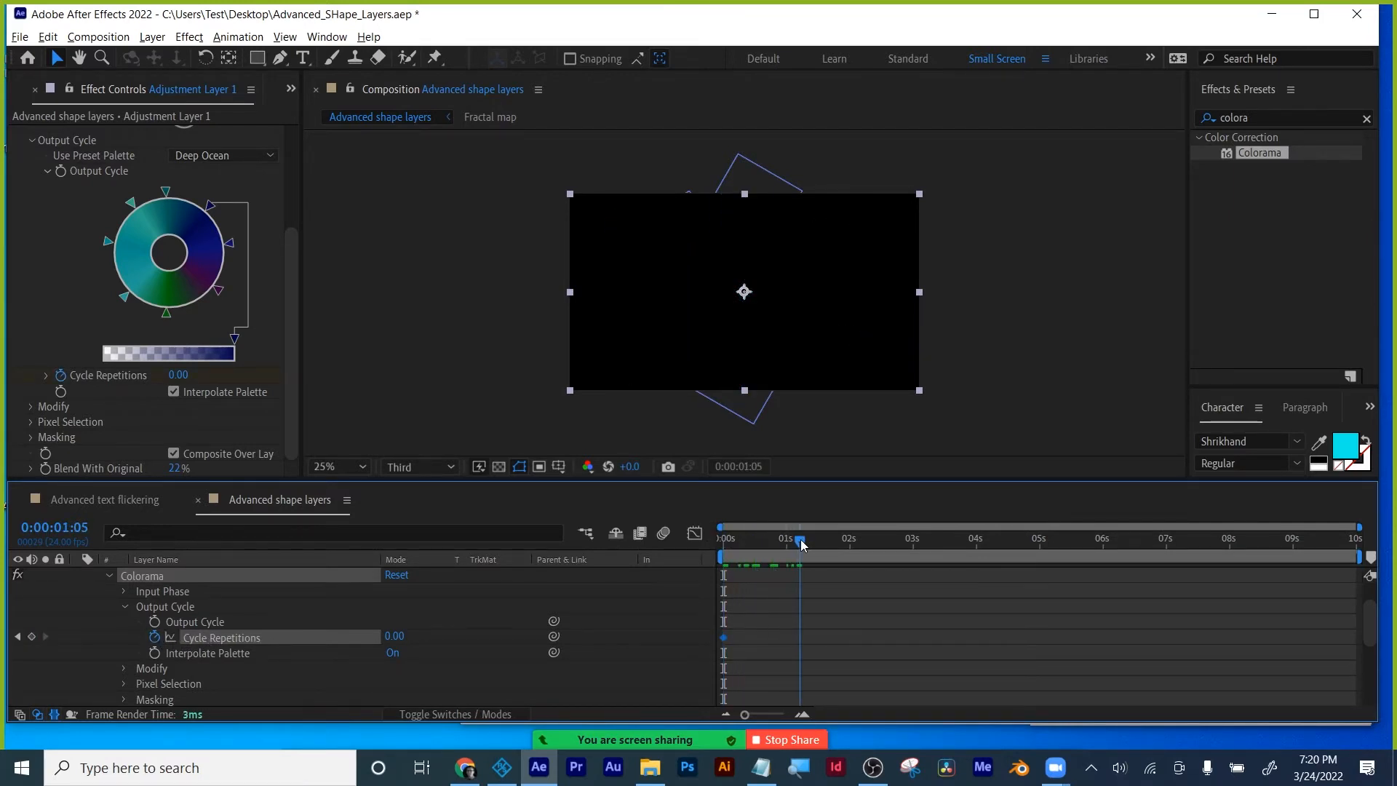
click(393, 637)
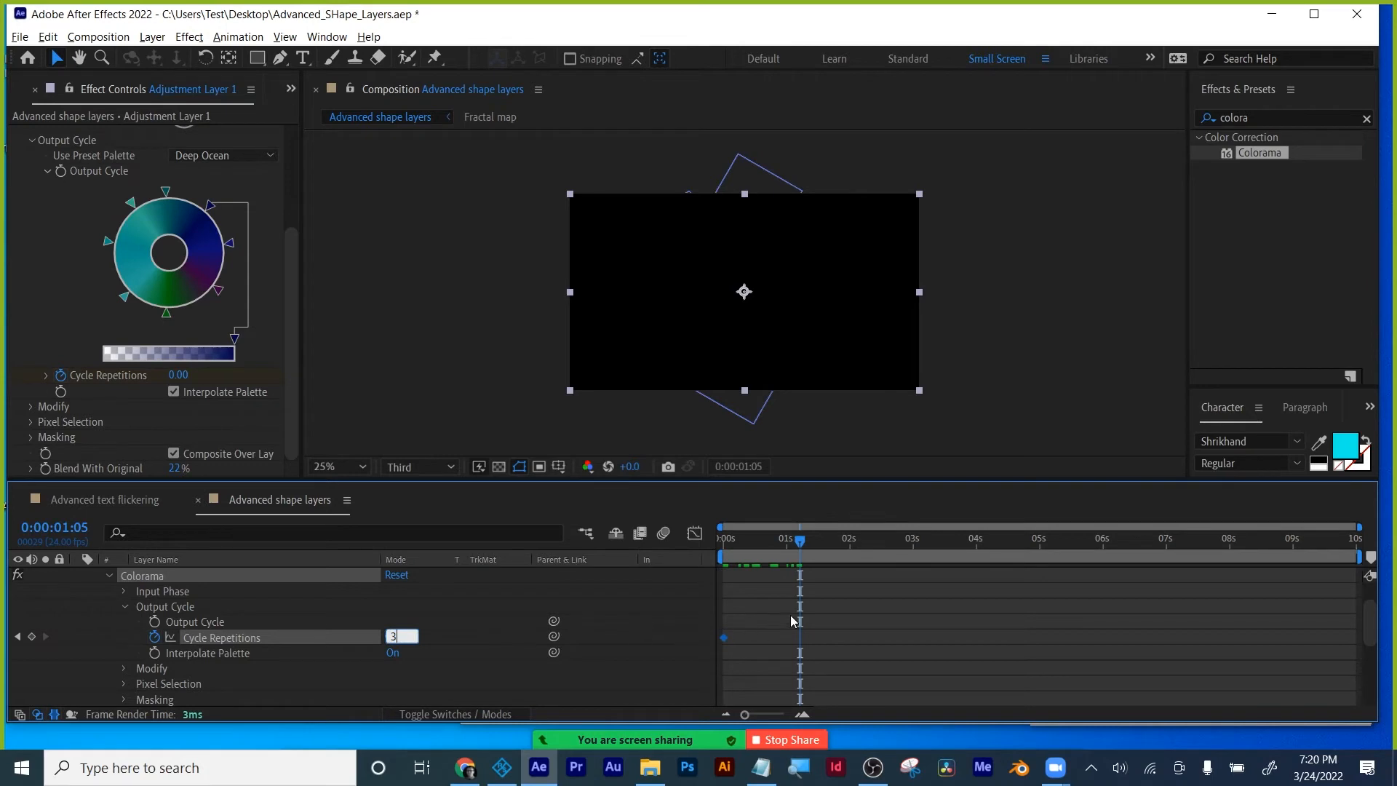
click(849, 609)
Fit the composition in the viewer and preview the Cycle Repetitions animation from the start.
drag(800, 541, 697, 547)
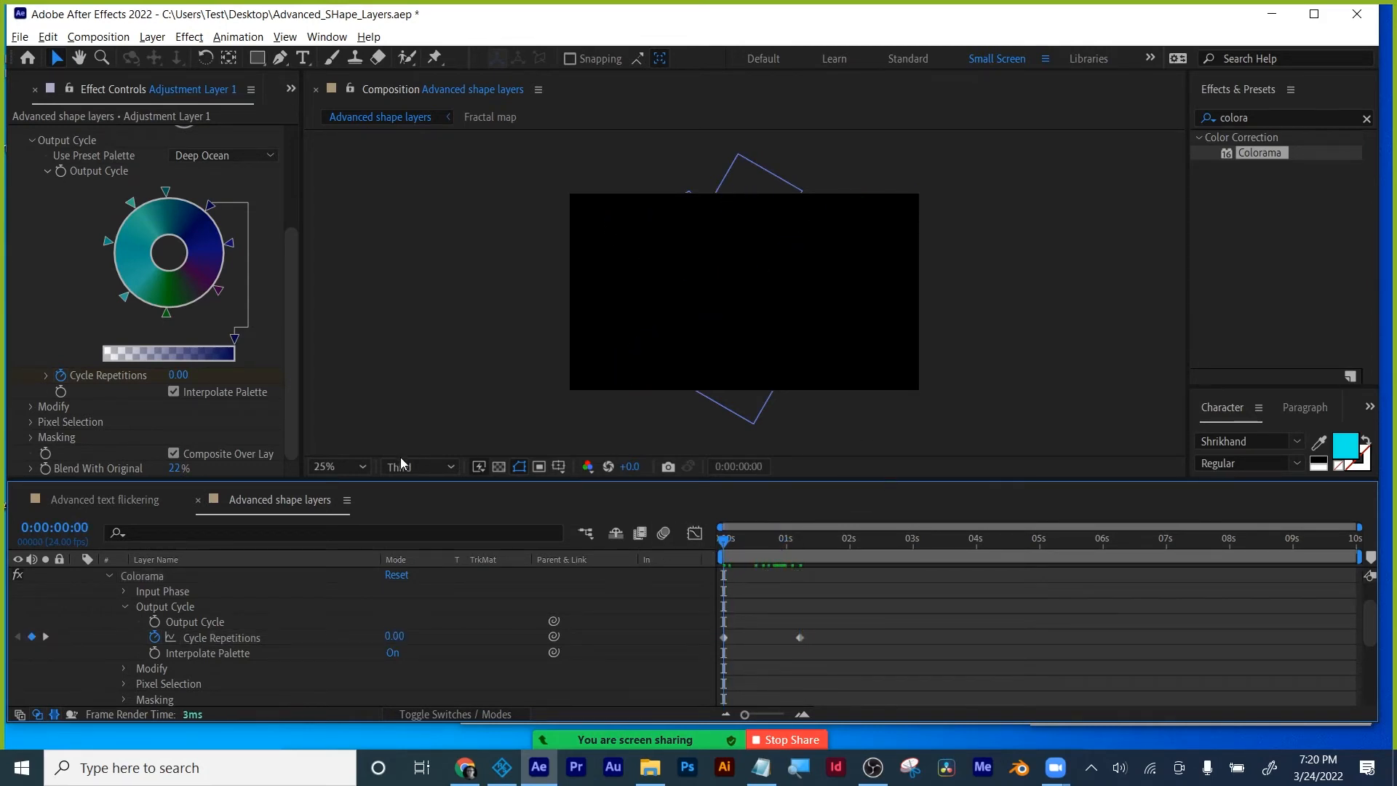
click(339, 467)
click(347, 147)
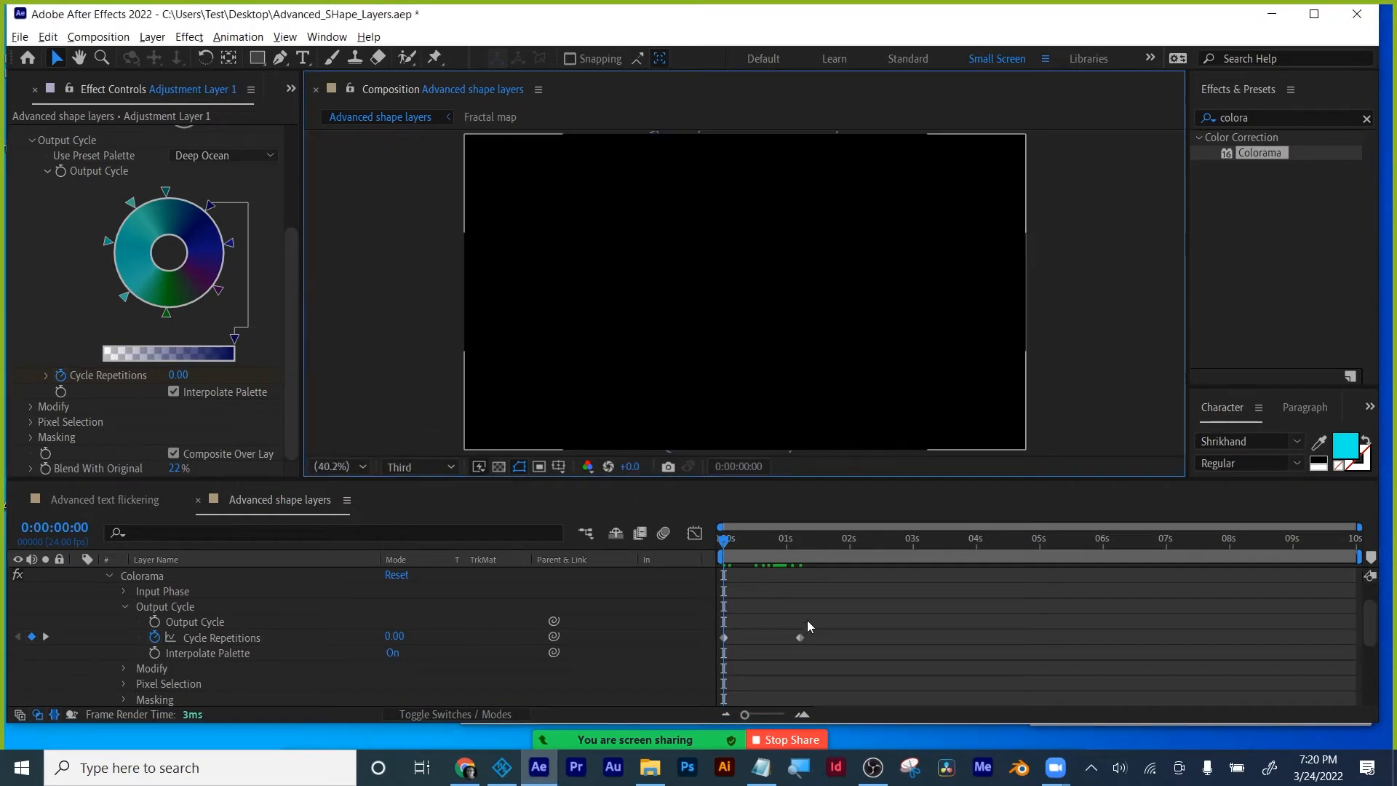
key(h)
key(space)
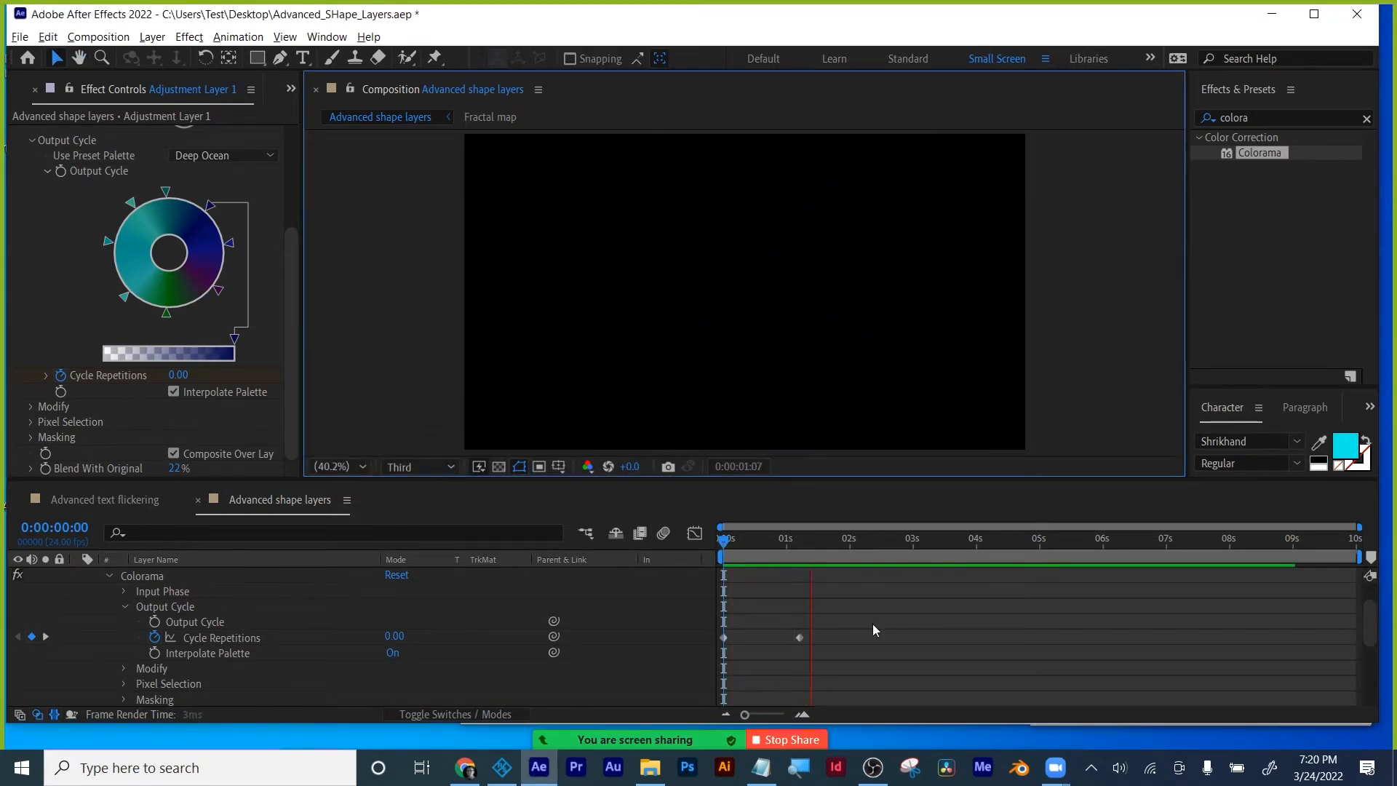
key(space)
key(space)
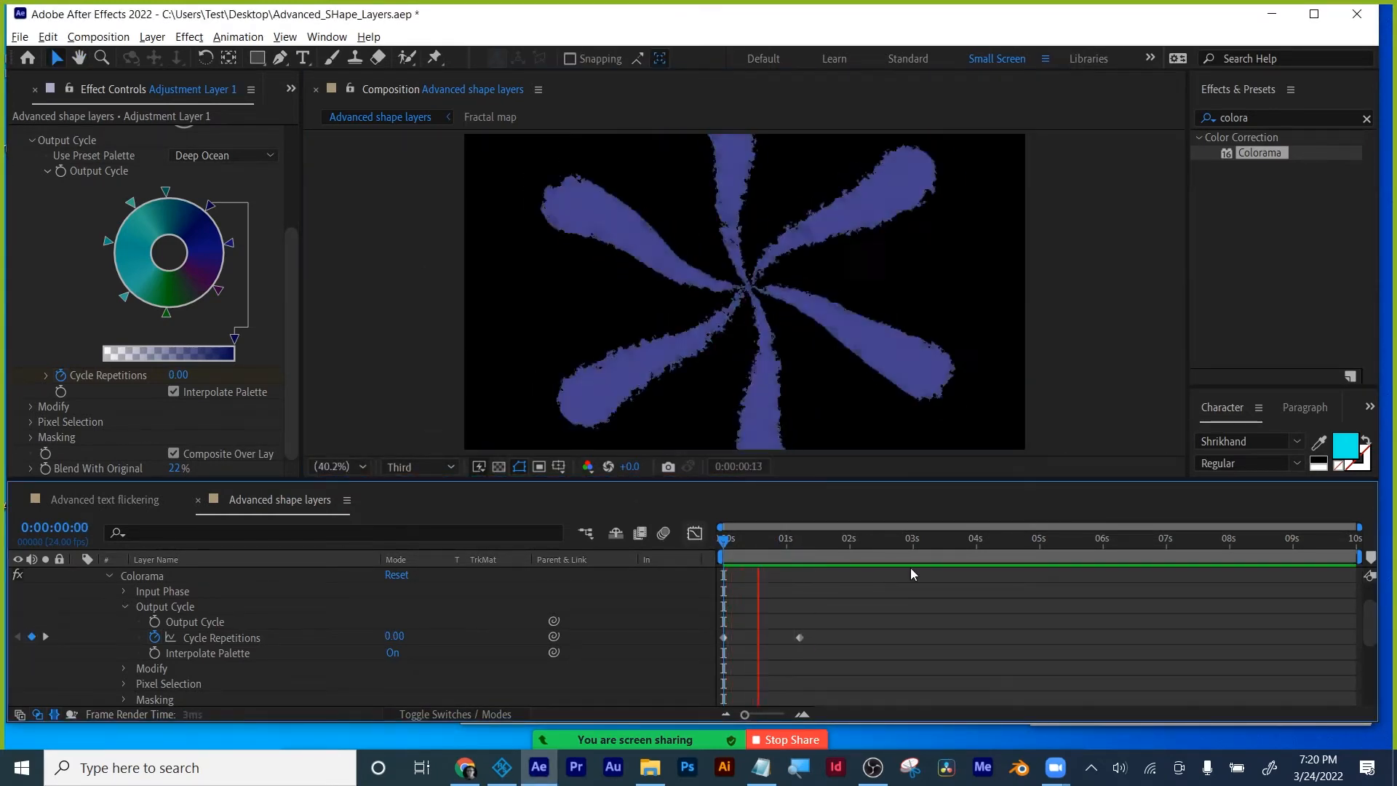
key(space)
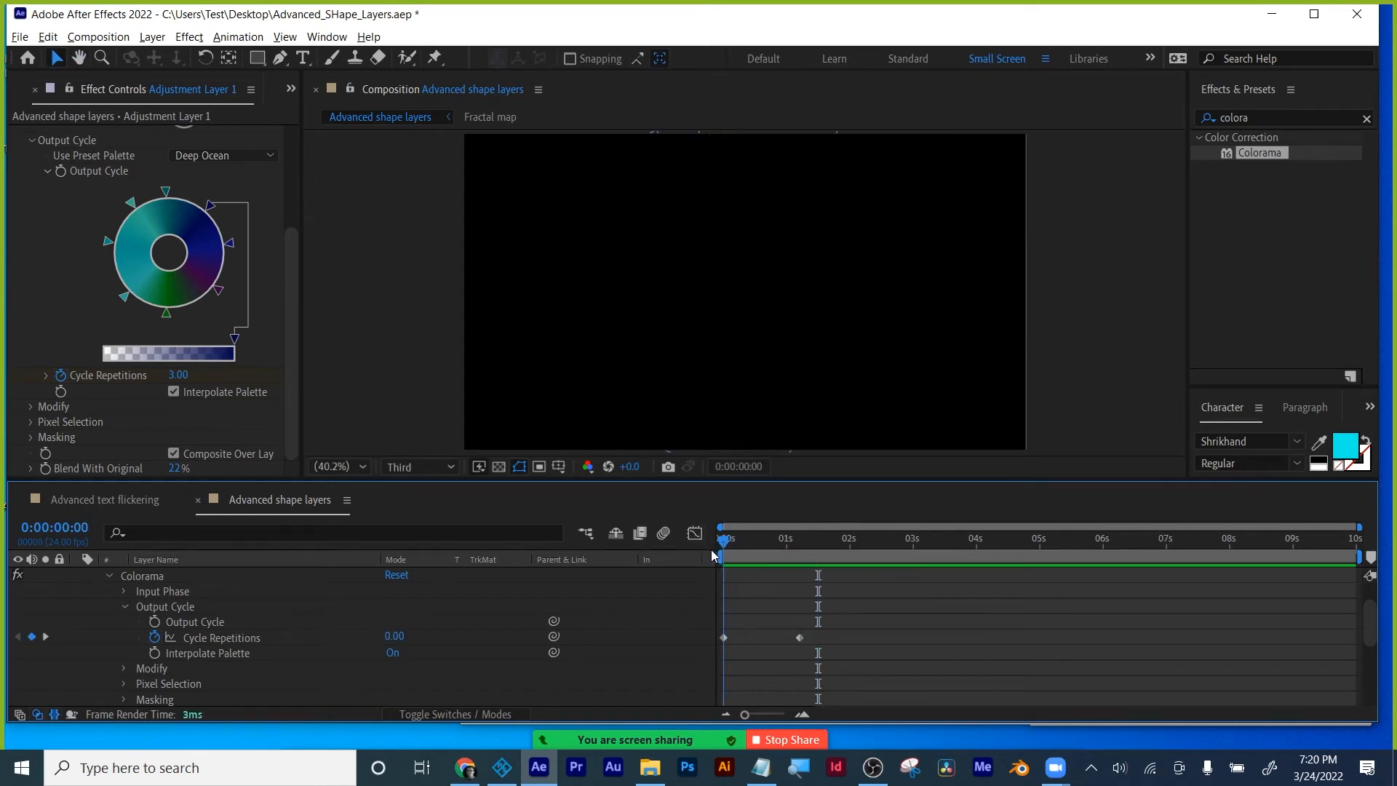
key(space)
key(space)
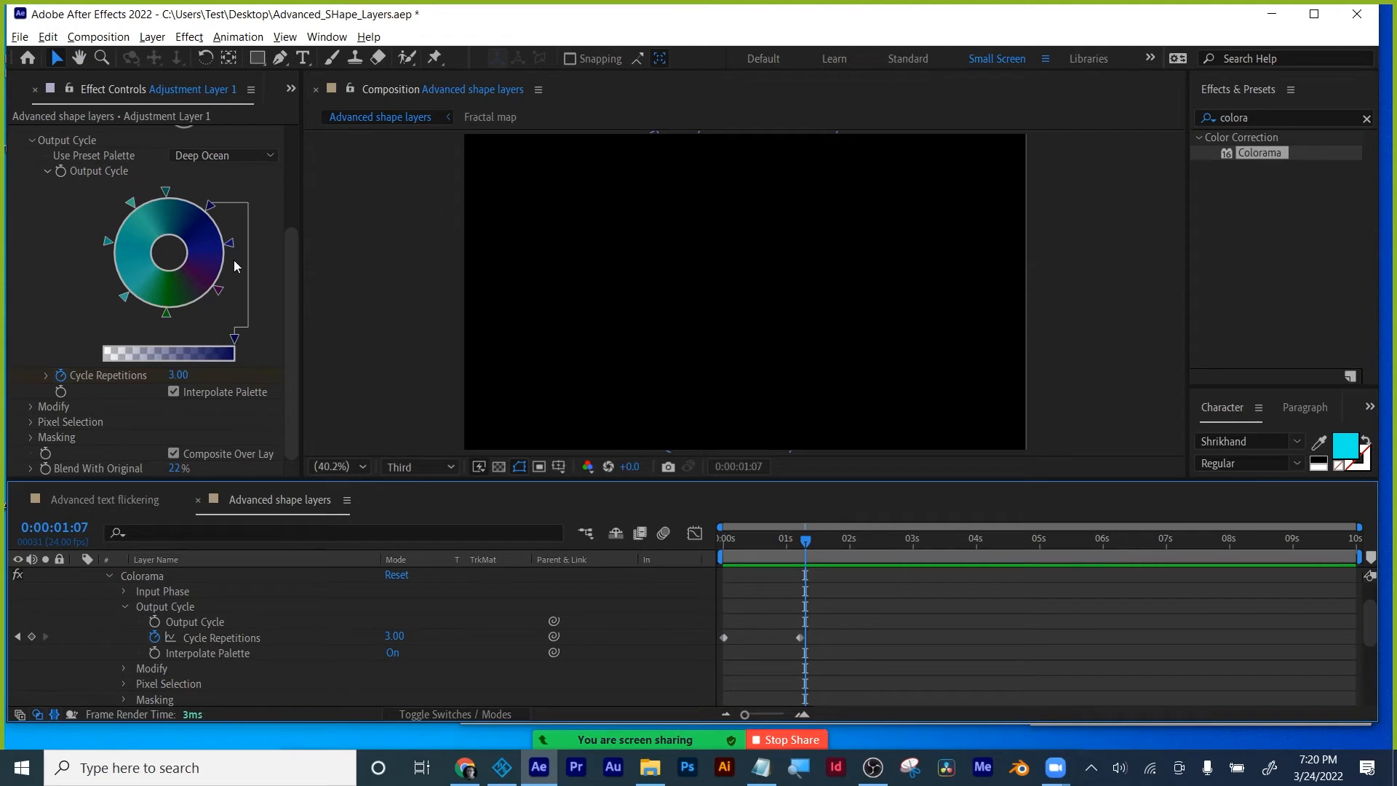
Try the Golden 2 preset palette in Colorama's Output Cycle and preview the burst from the first frame.
drag(753, 539, 685, 540)
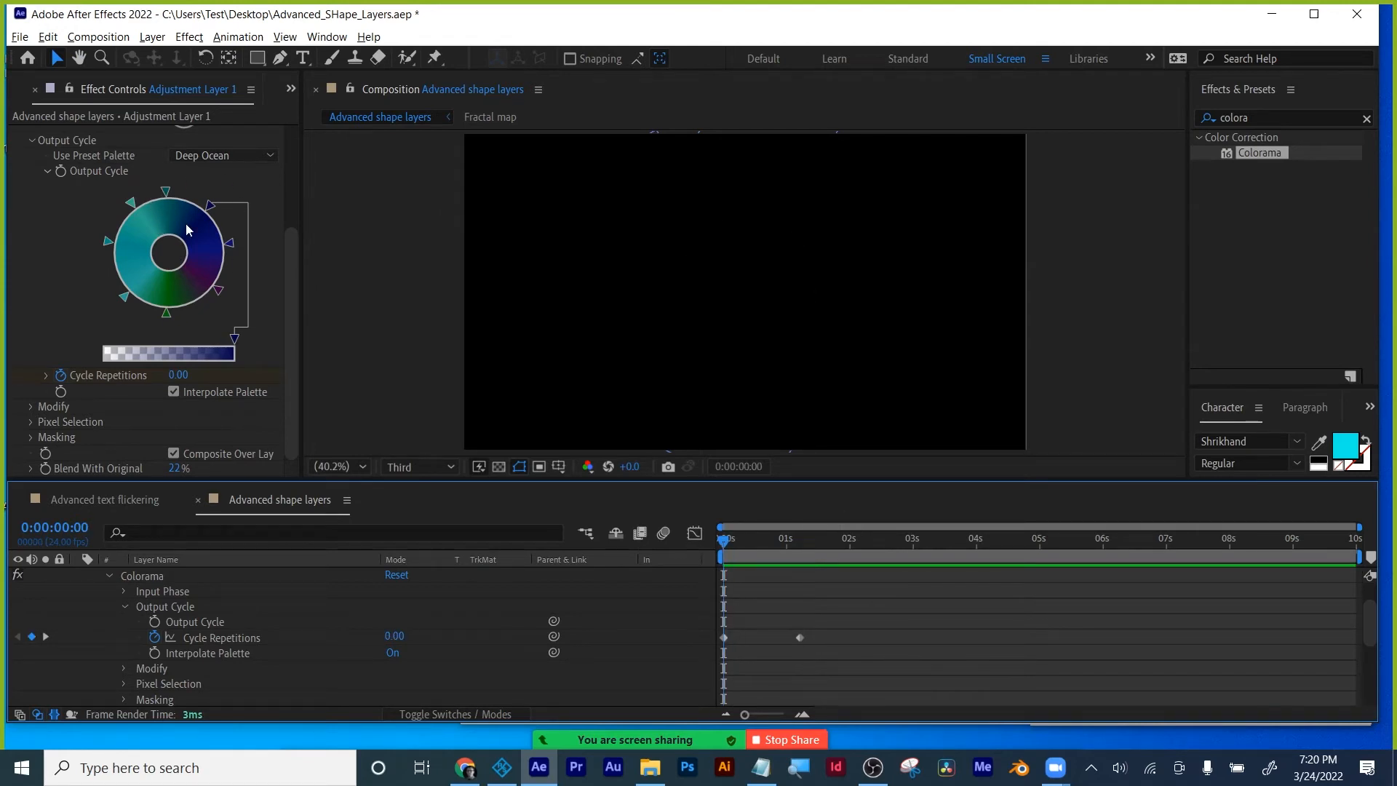
click(211, 155)
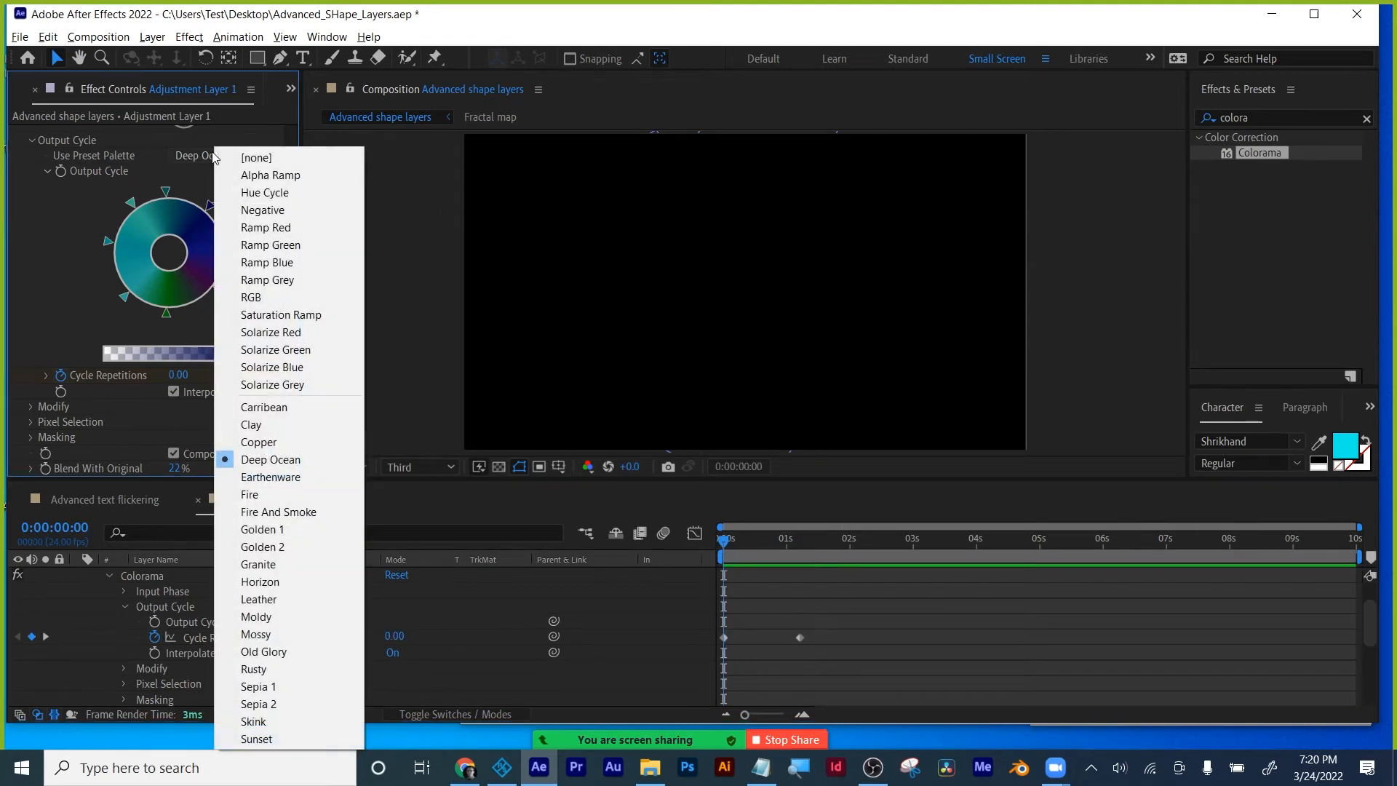
click(268, 546)
click(714, 538)
key(space)
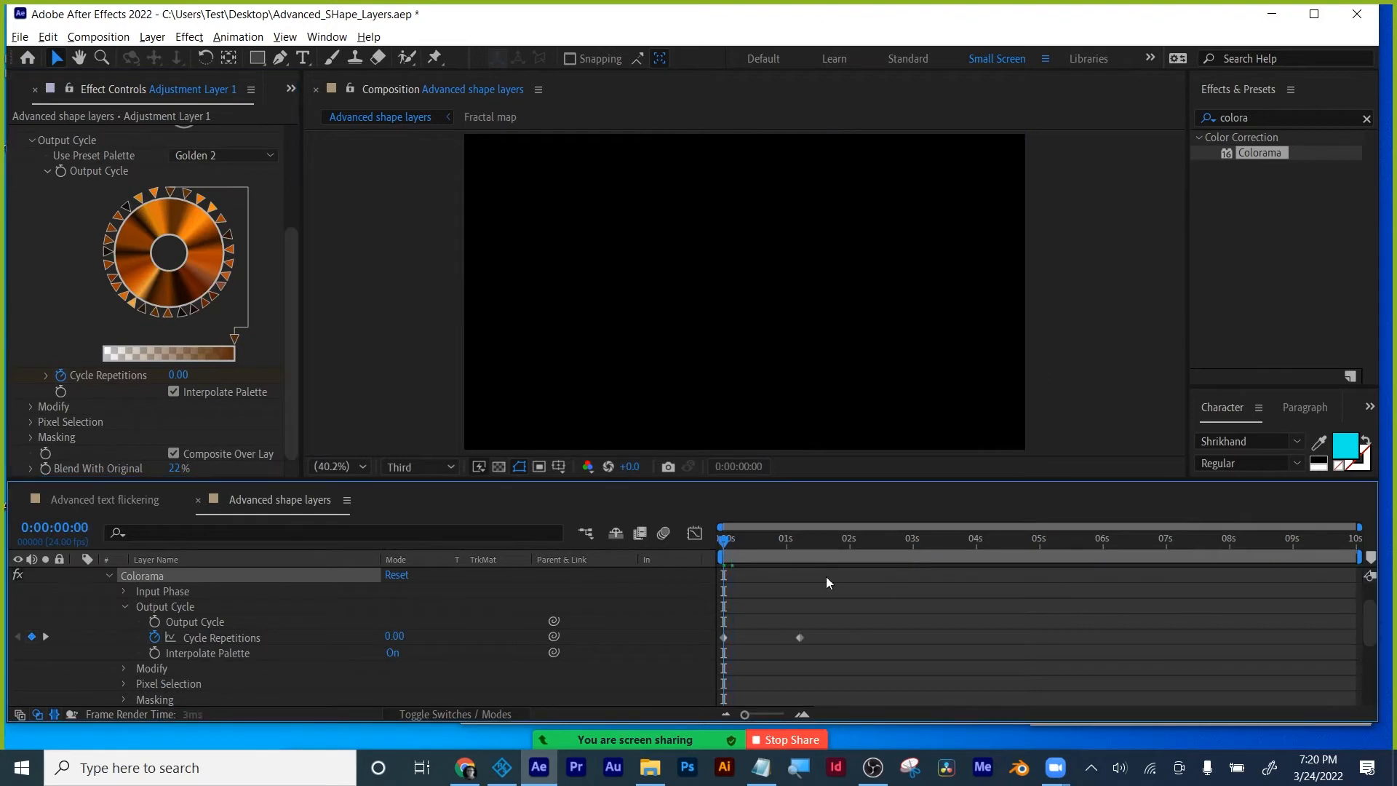
key(space)
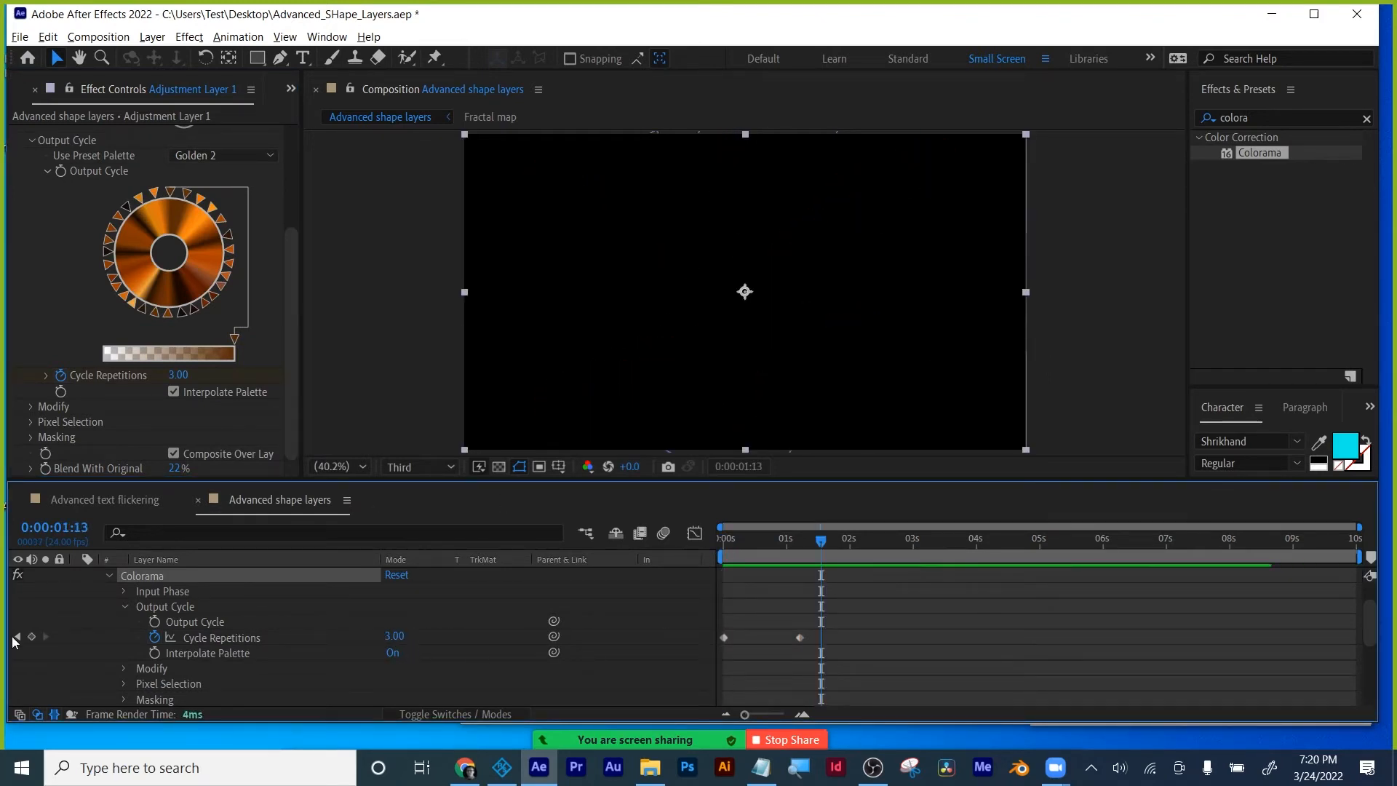
Set the second Cycle Repetitions keyframe at 0:00:01:05 to 2 and preview the animation from the start.
click(16, 637)
click(394, 636)
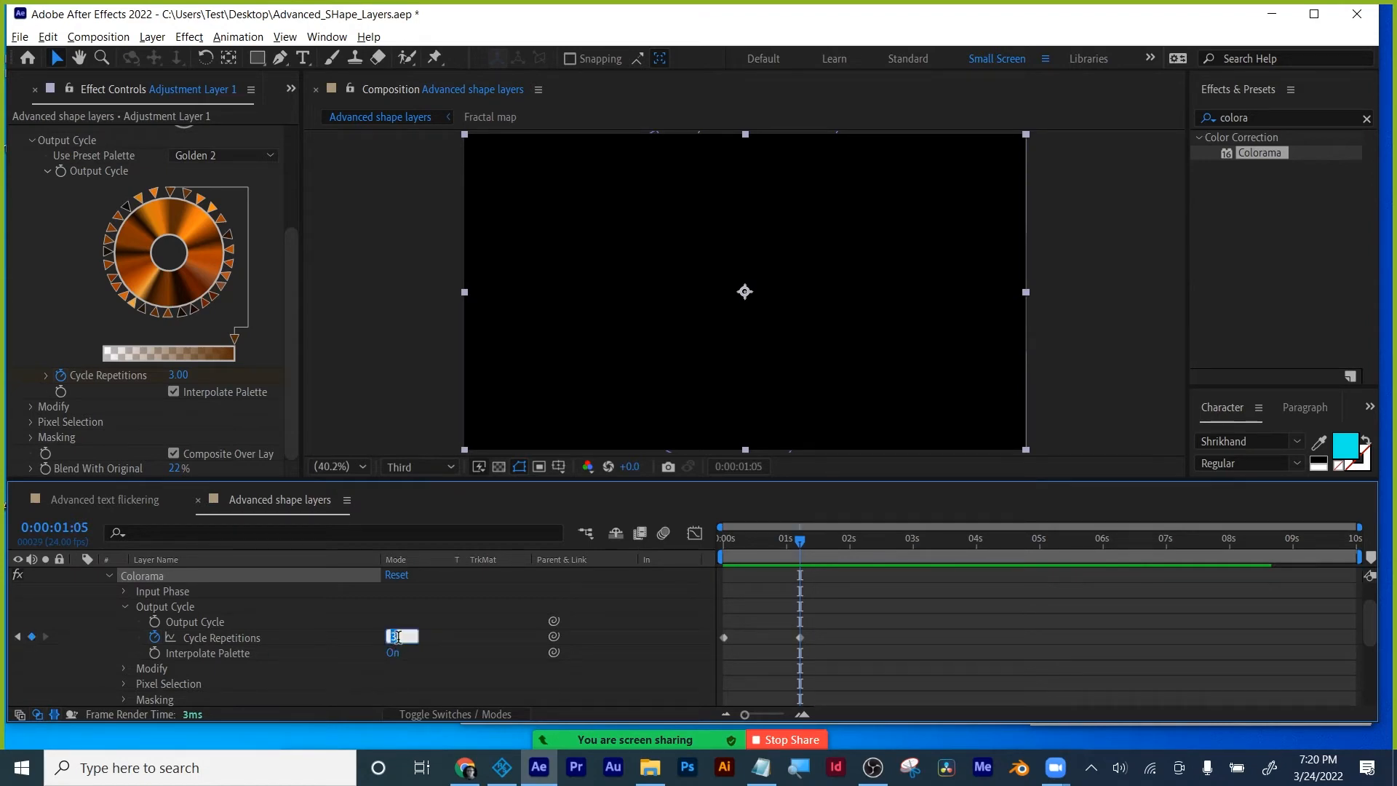
text(2)
click(827, 594)
drag(799, 540, 720, 540)
key(space)
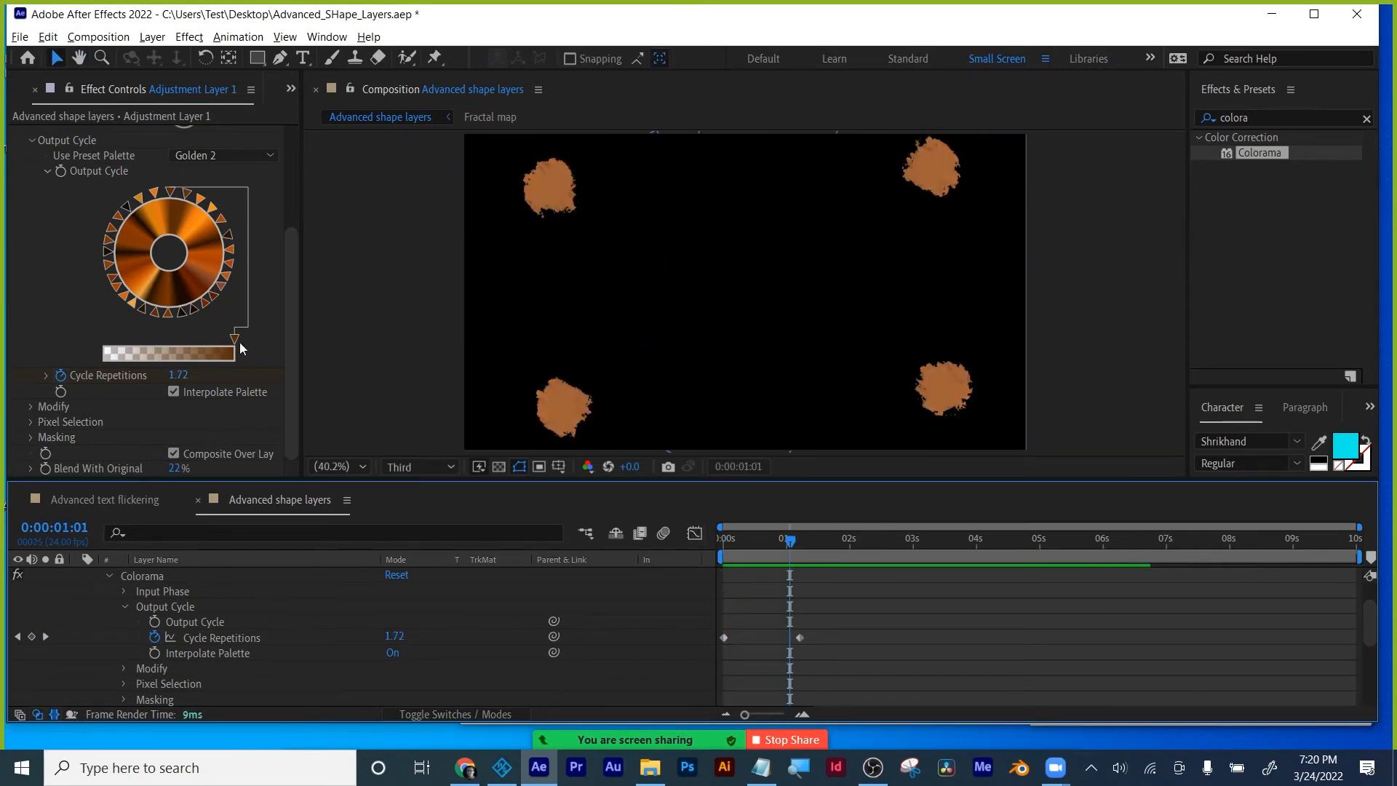
Try the Moldy preset palette in Colorama's Output Cycle, choose Sunset instead, and preview the animation.
click(199, 155)
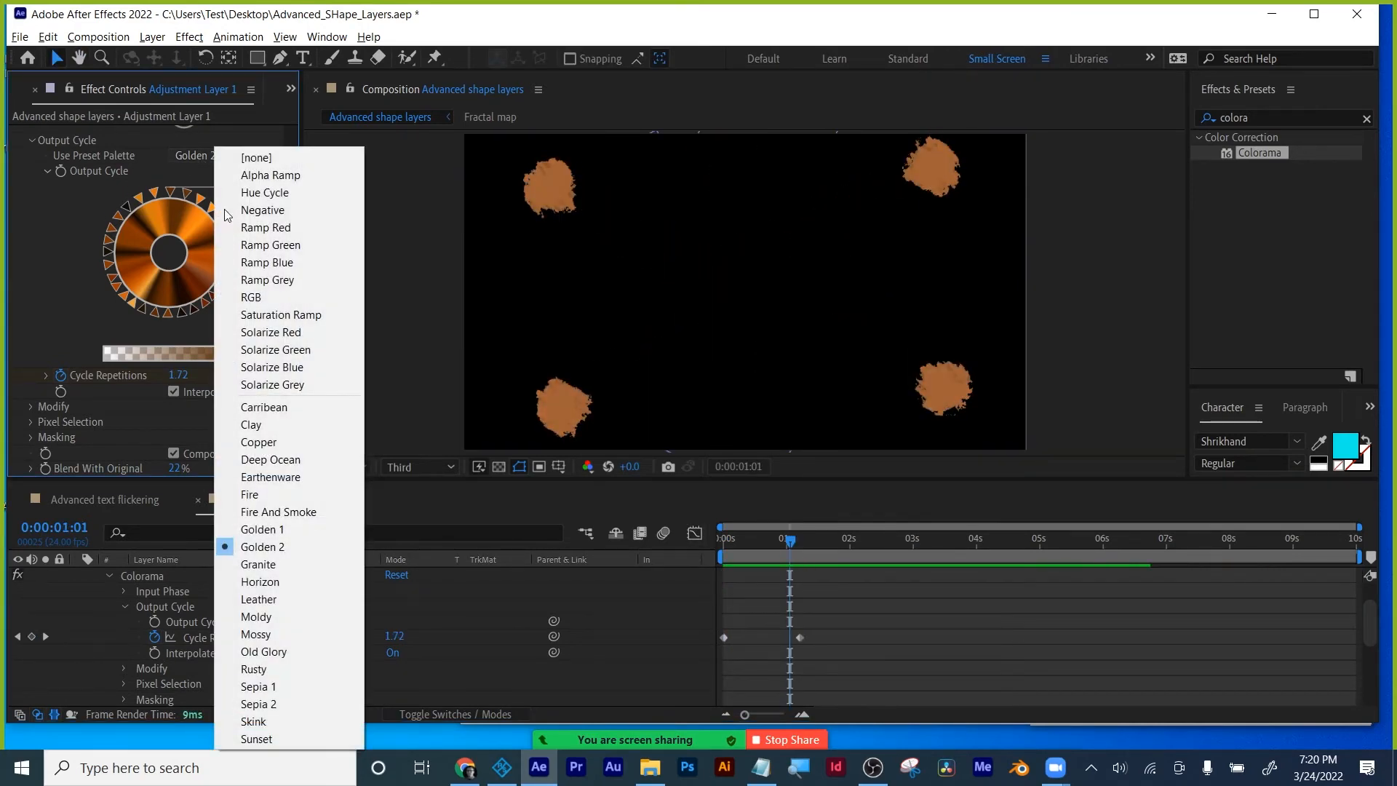
click(277, 616)
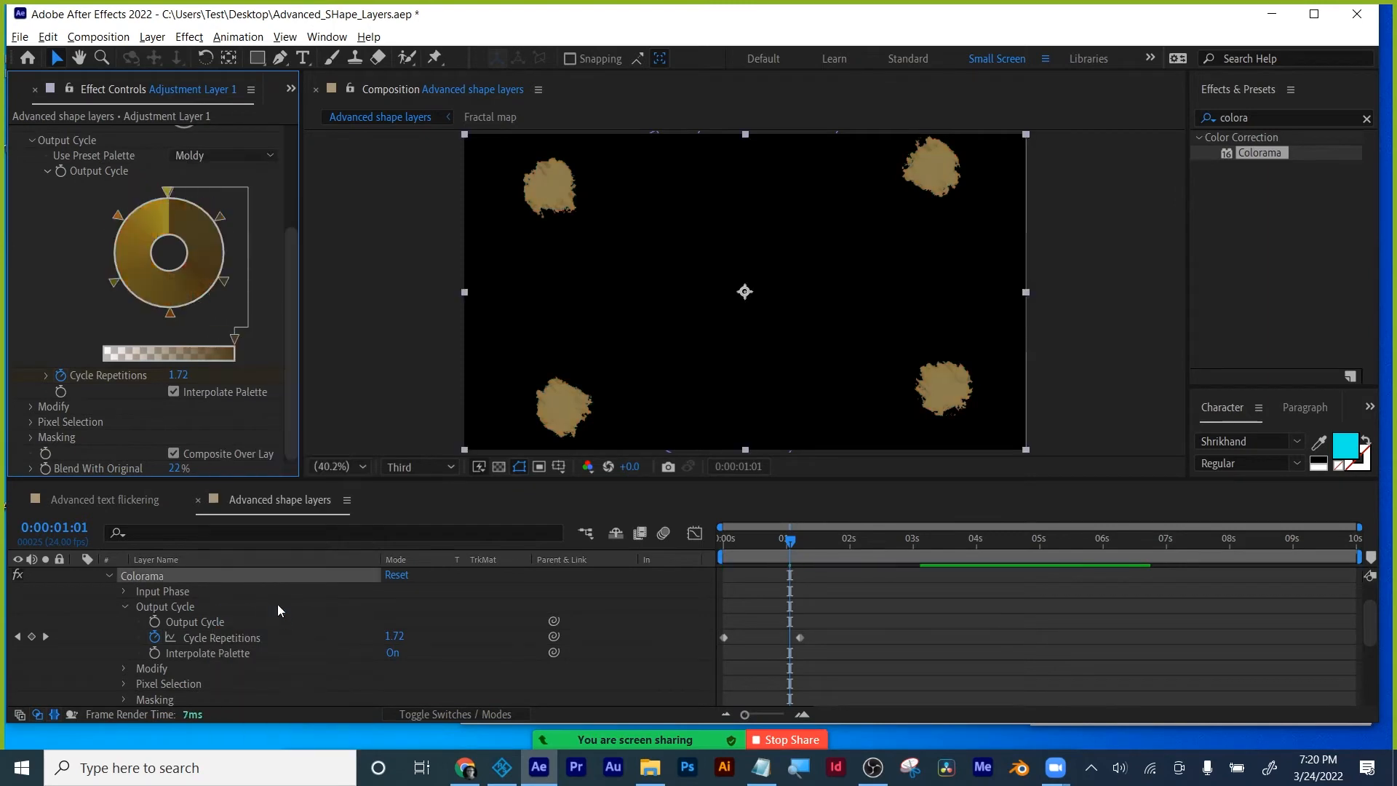
click(246, 164)
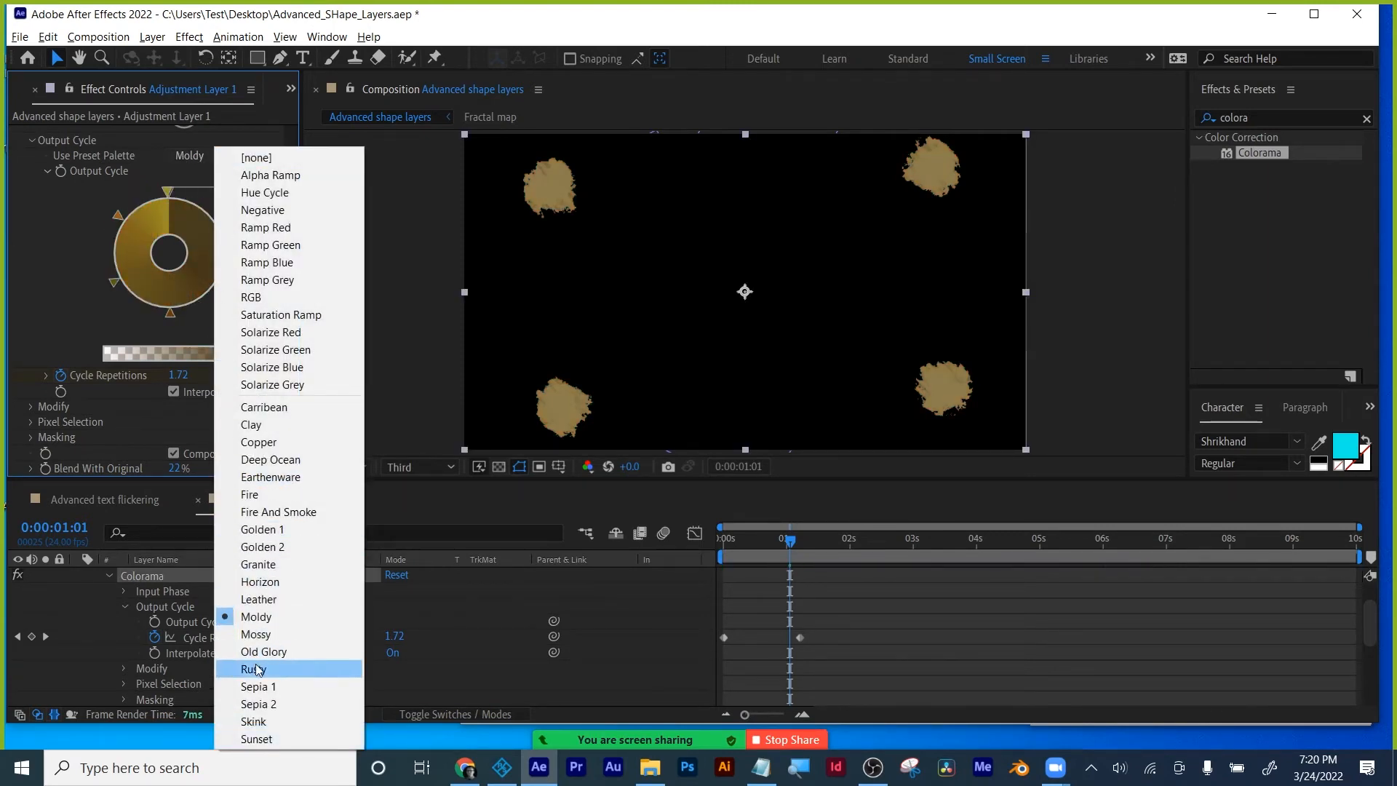
click(267, 739)
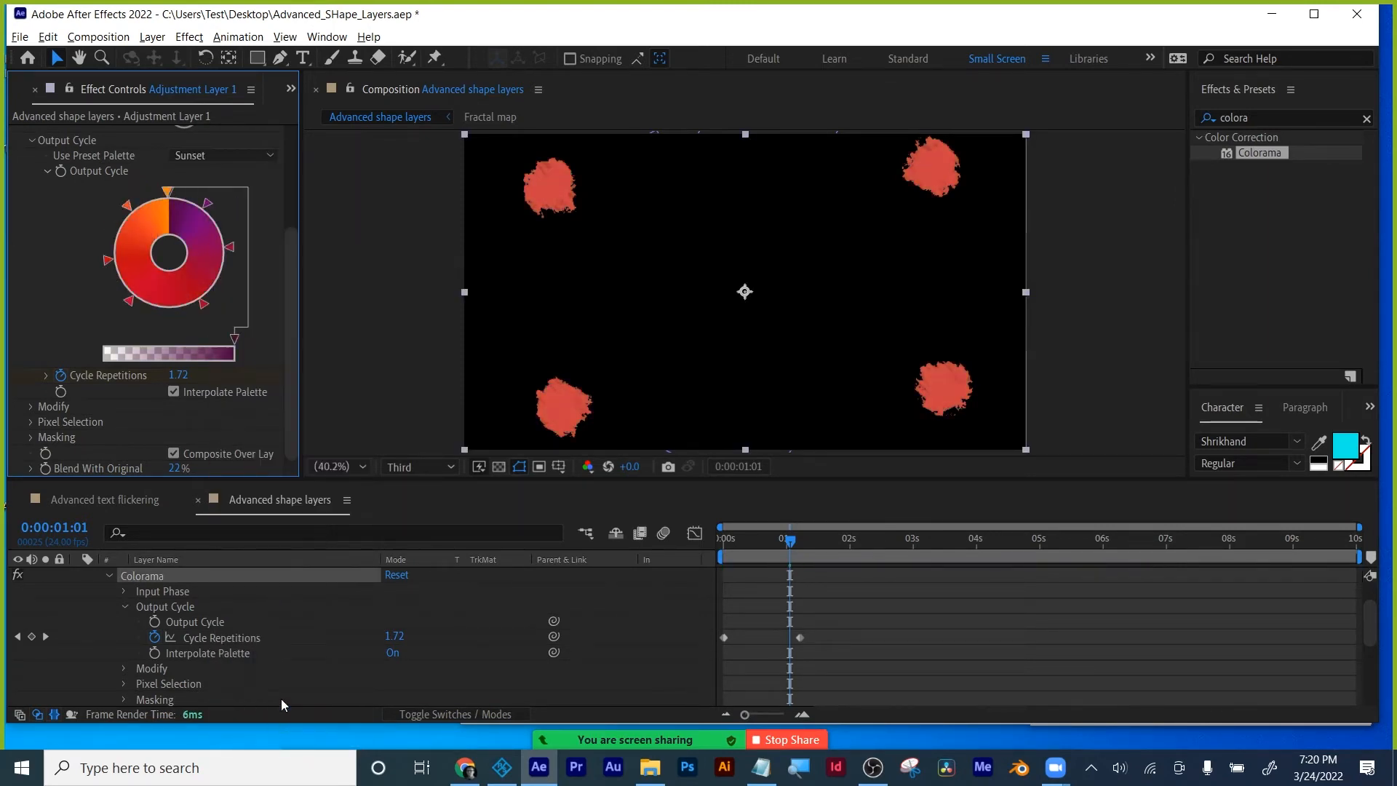
drag(784, 556, 711, 543)
key(space)
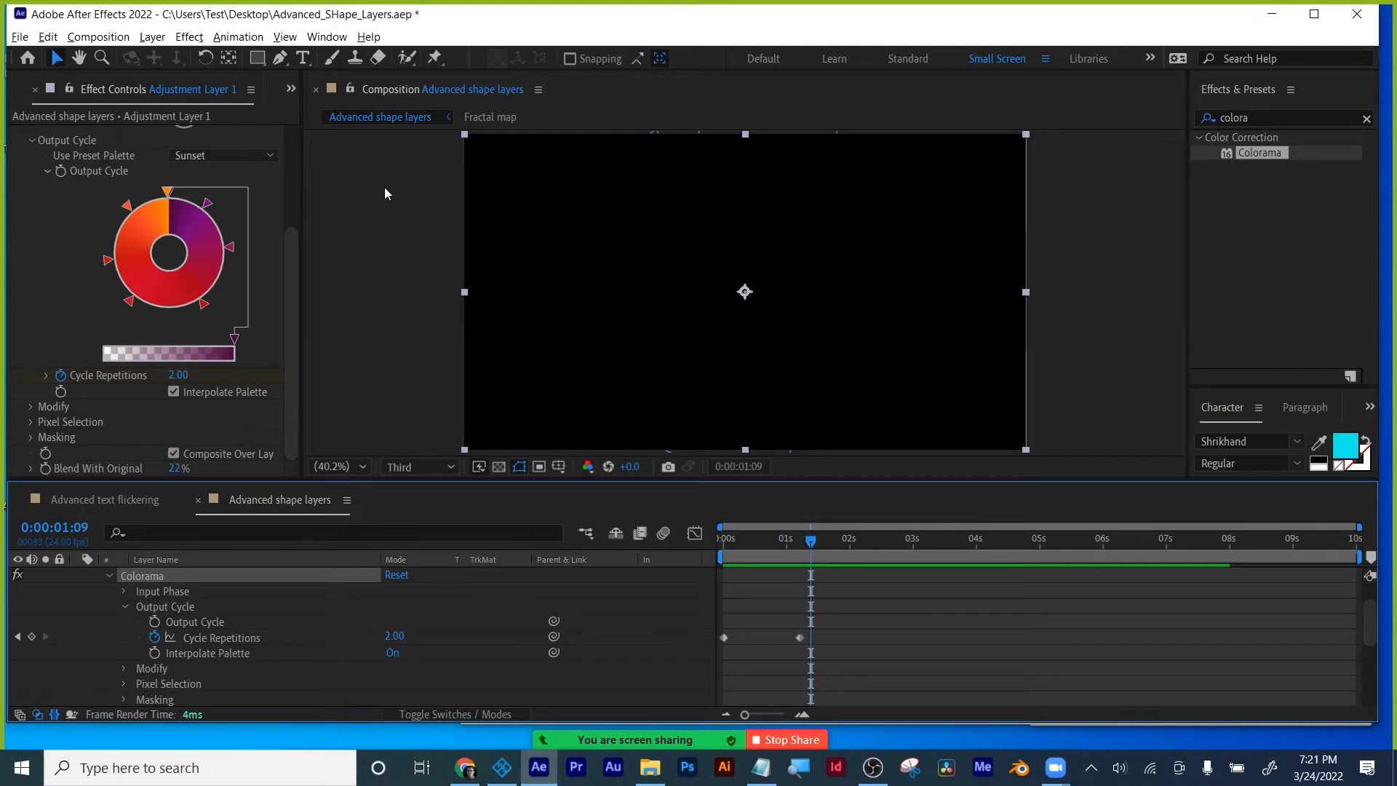
Scrub to 0:00:01:15, save the project, and show the list of project items.
click(294, 146)
drag(746, 539, 827, 534)
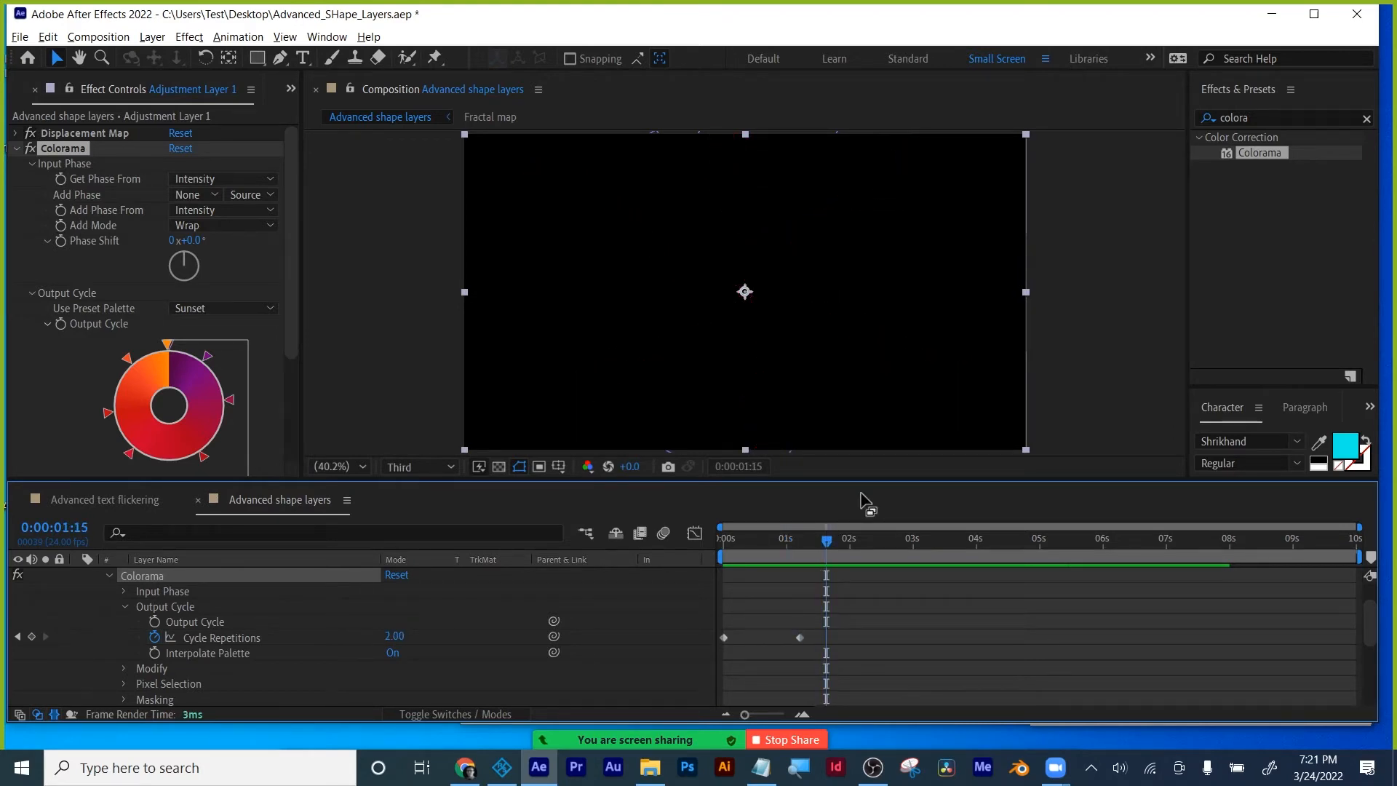
key(ctrl+s)
click(292, 88)
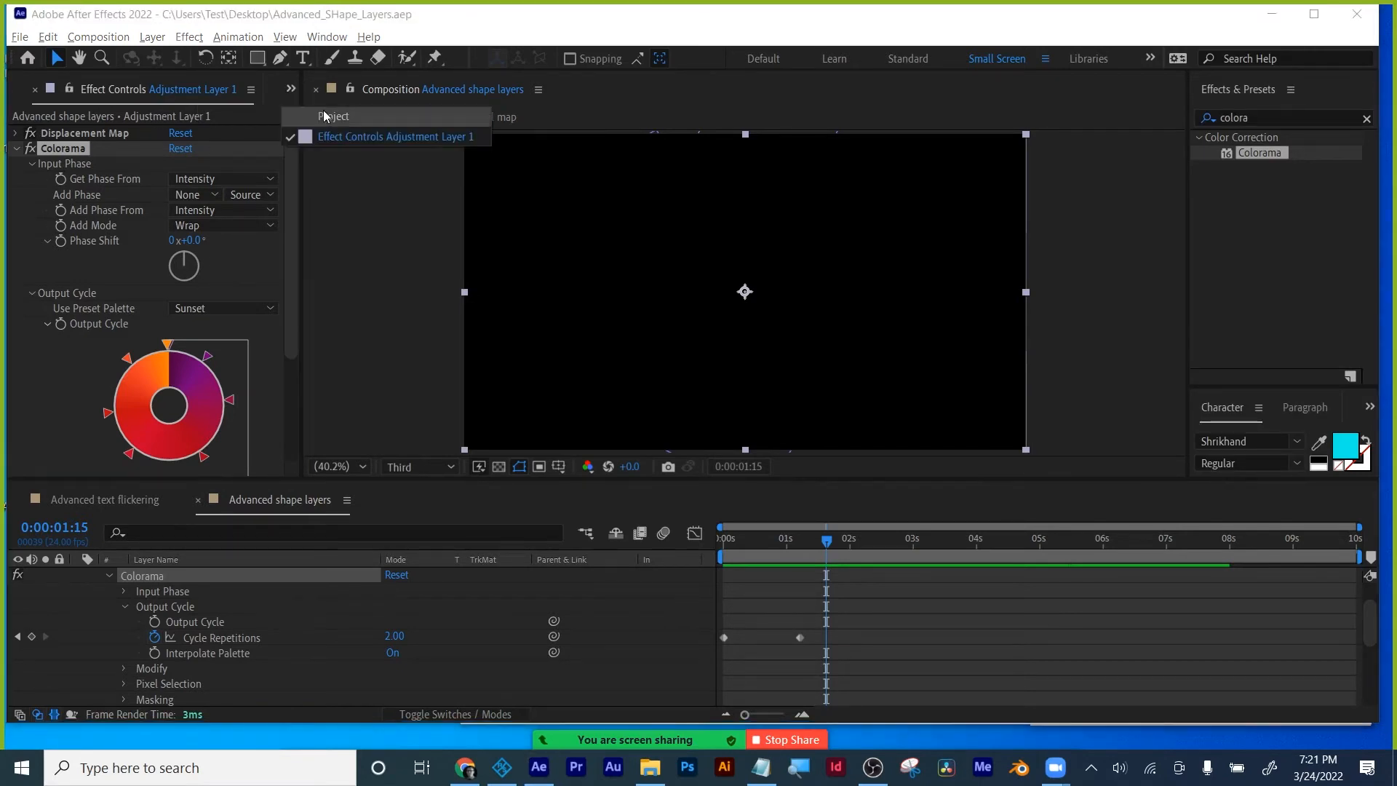
click(329, 117)
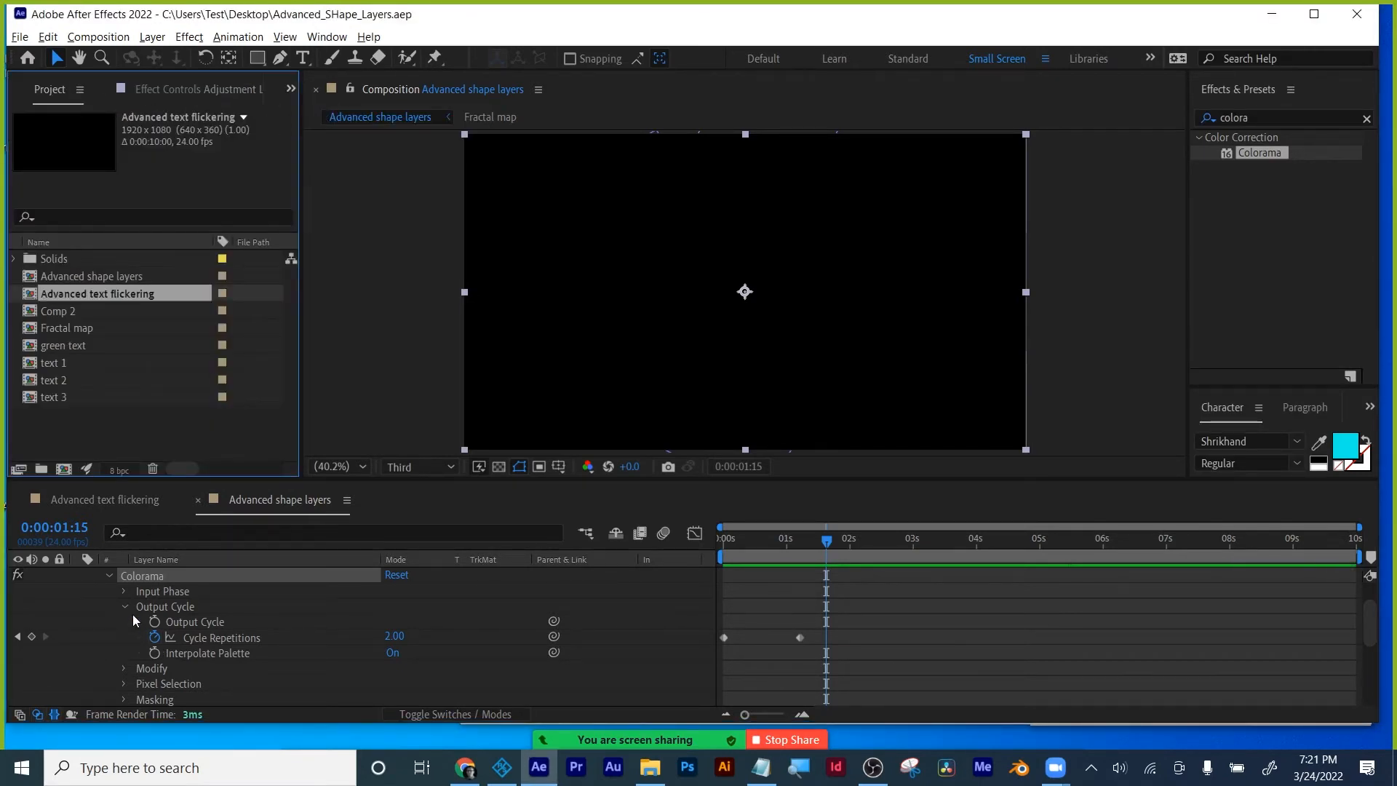
Collapse the adjustment layer's properties to see all layers and move to frame 0:00:00:08 of the burst.
scroll(133, 614, up, 2)
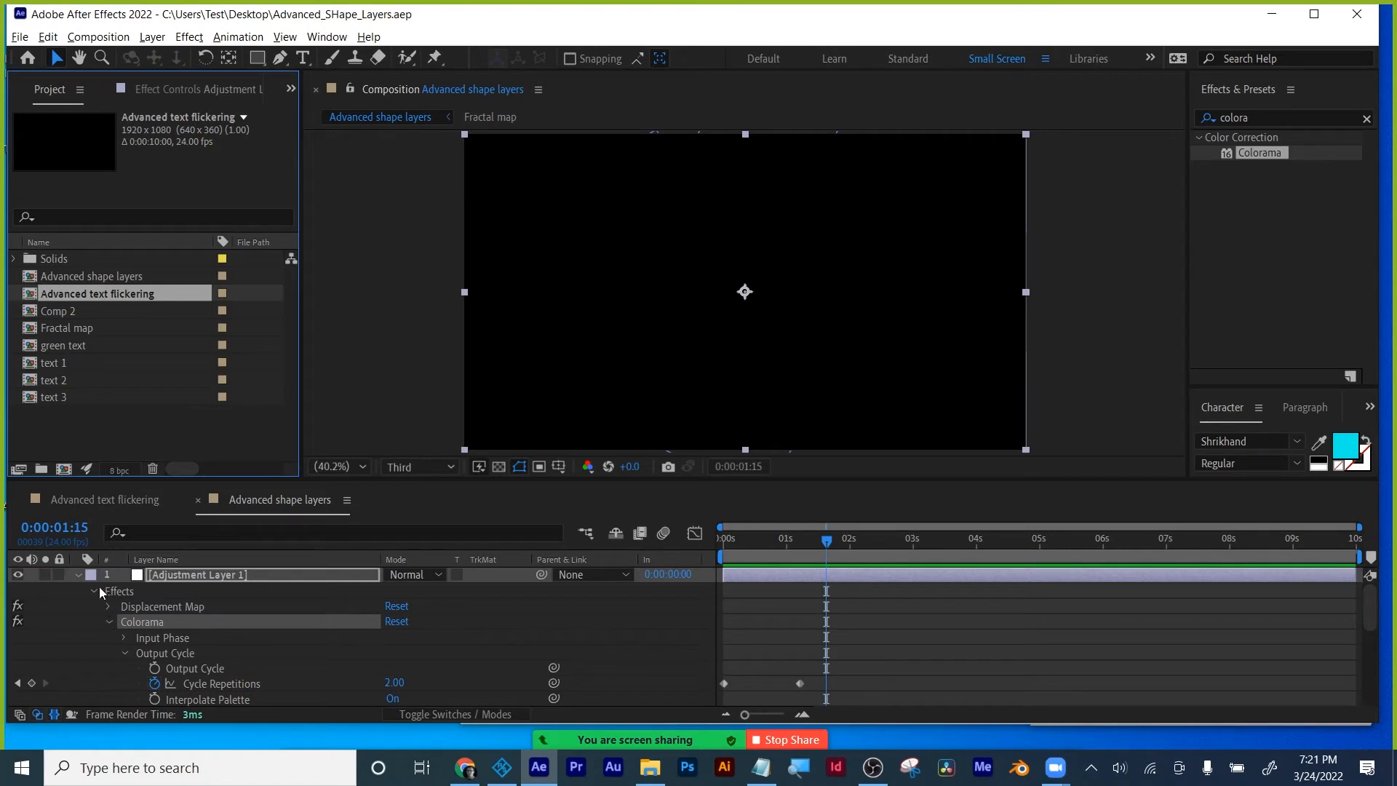
click(77, 574)
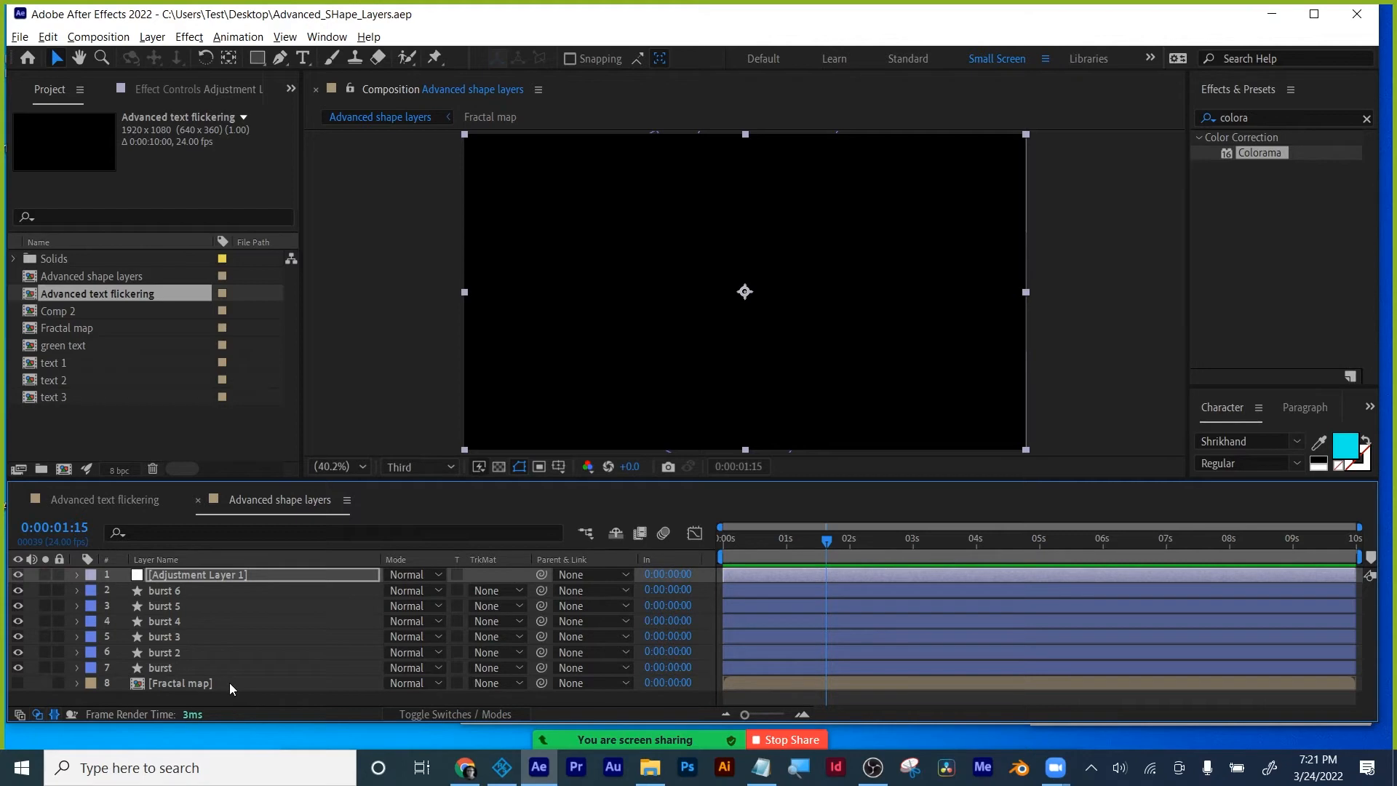
click(744, 539)
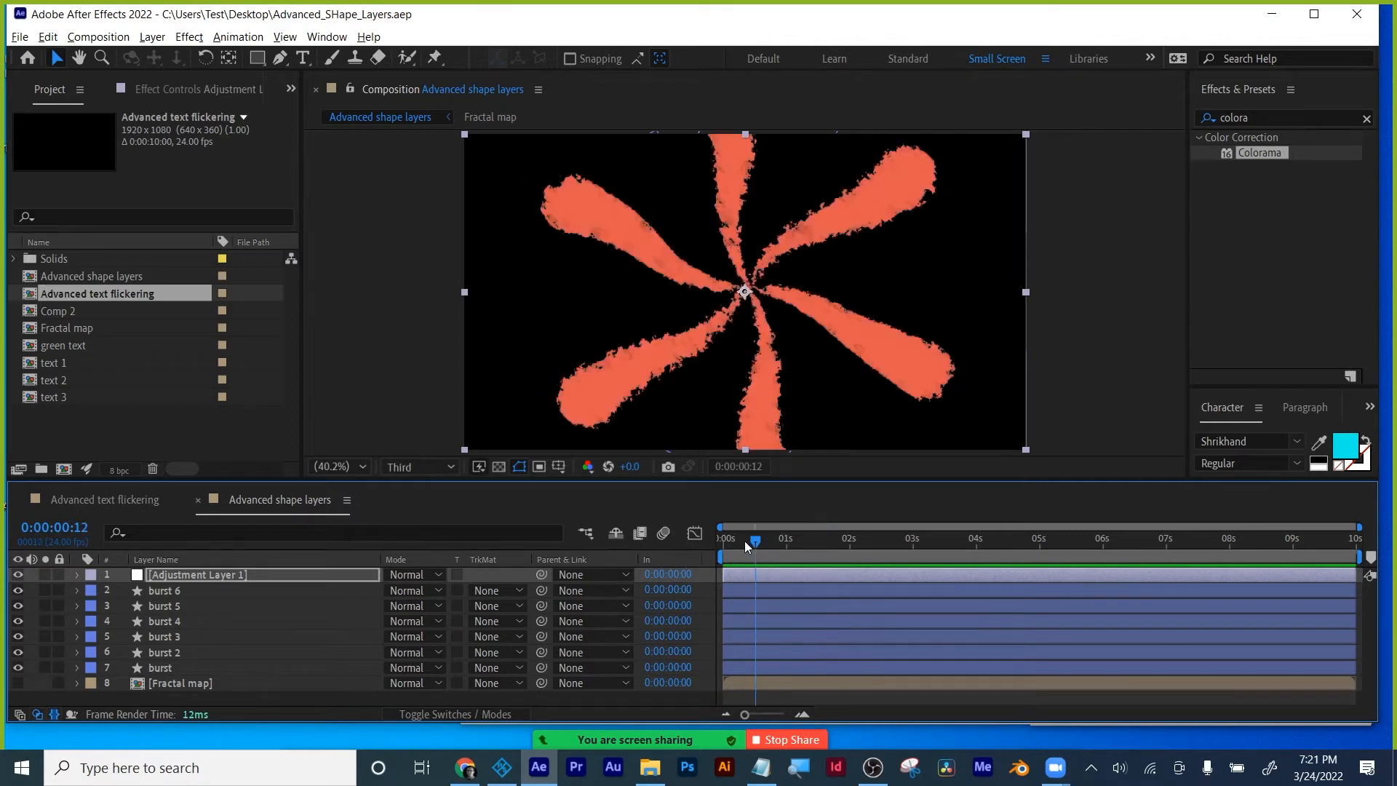
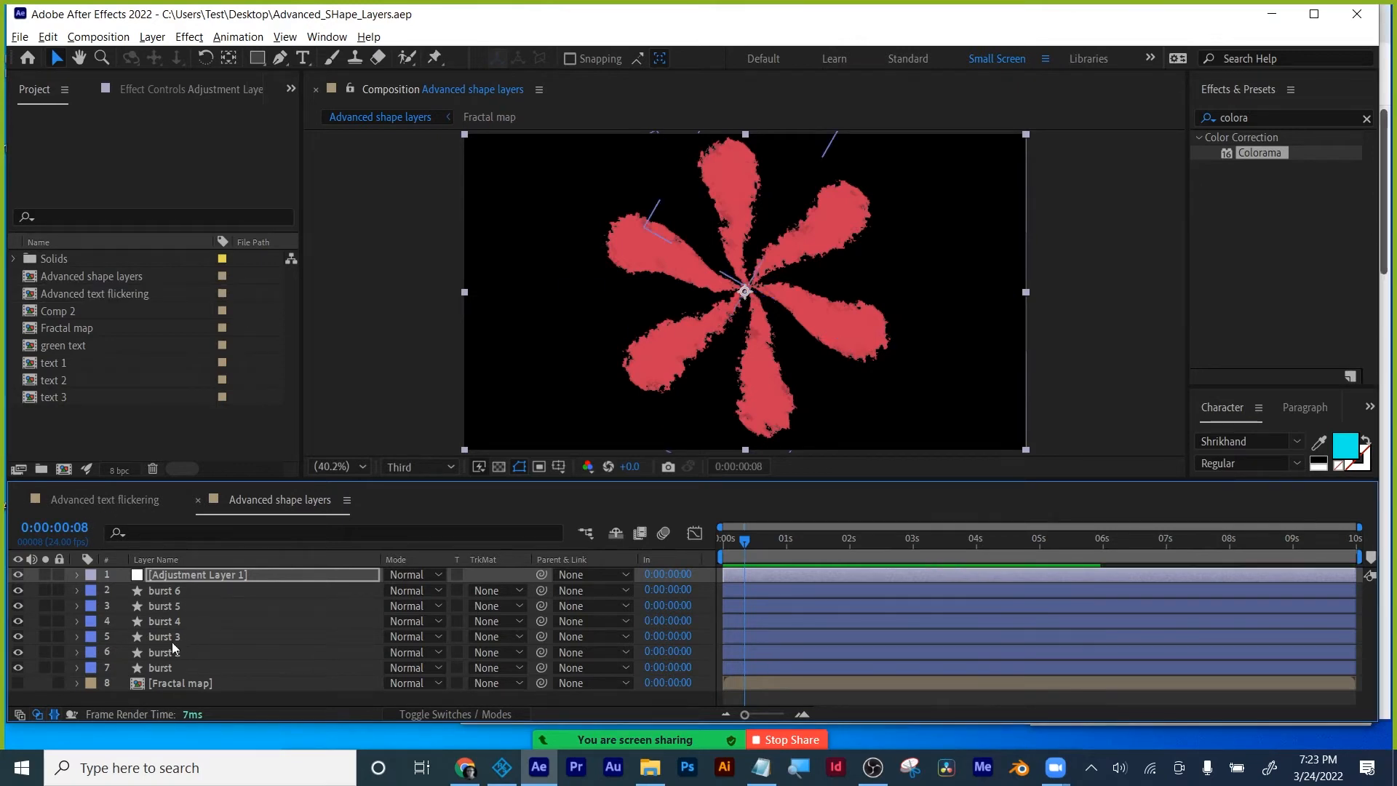
Reveal the rotation expression on the original burst layer and move the playhead to 0:00:01:19.
click(160, 669)
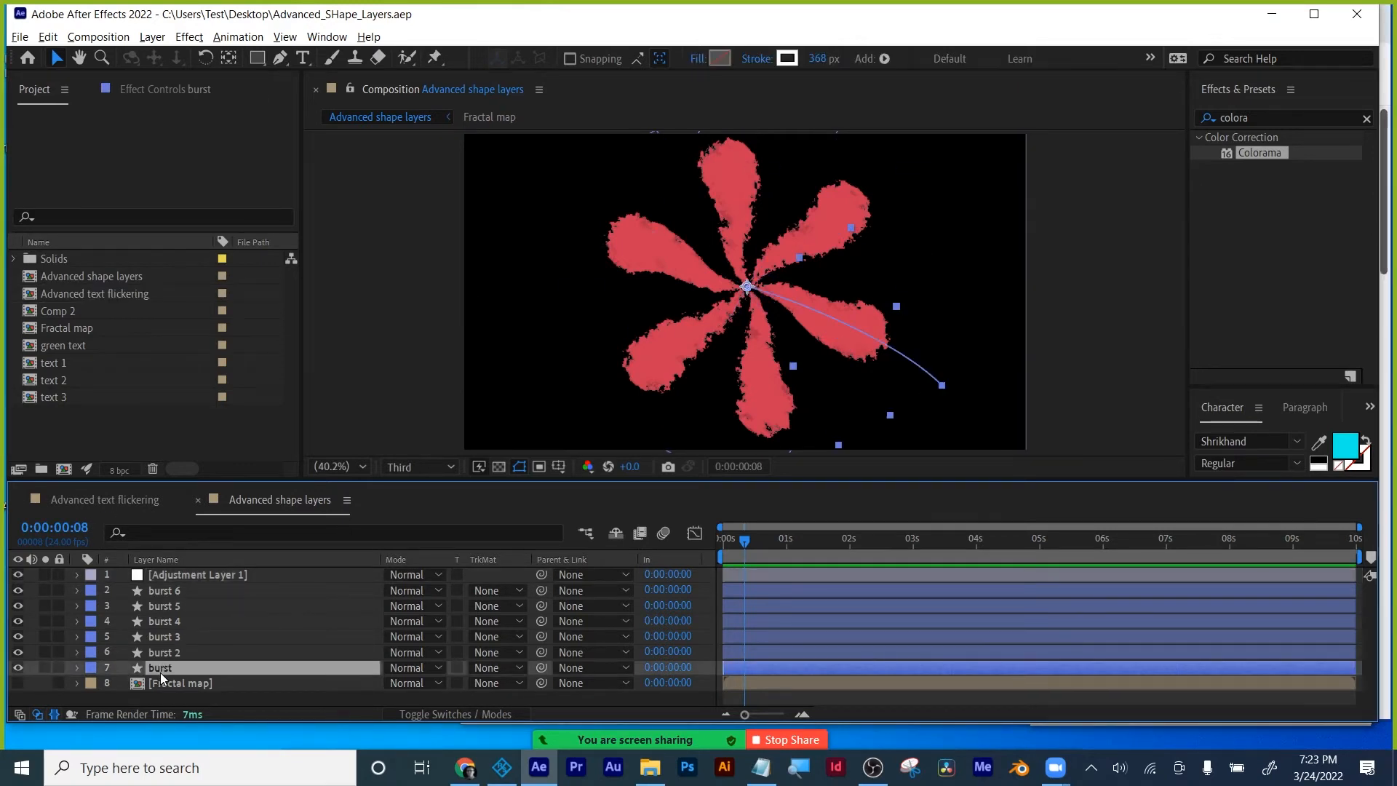
key(r)
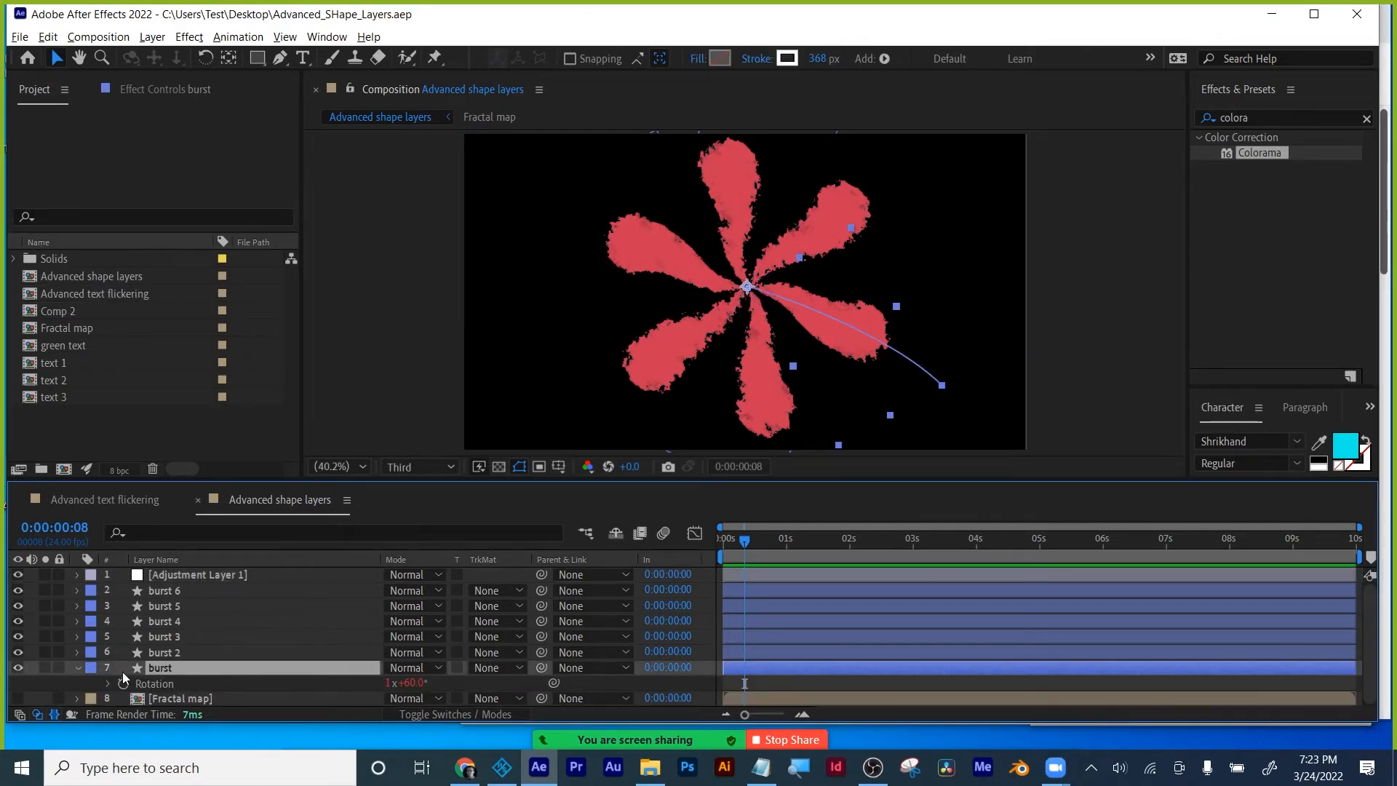
click(107, 682)
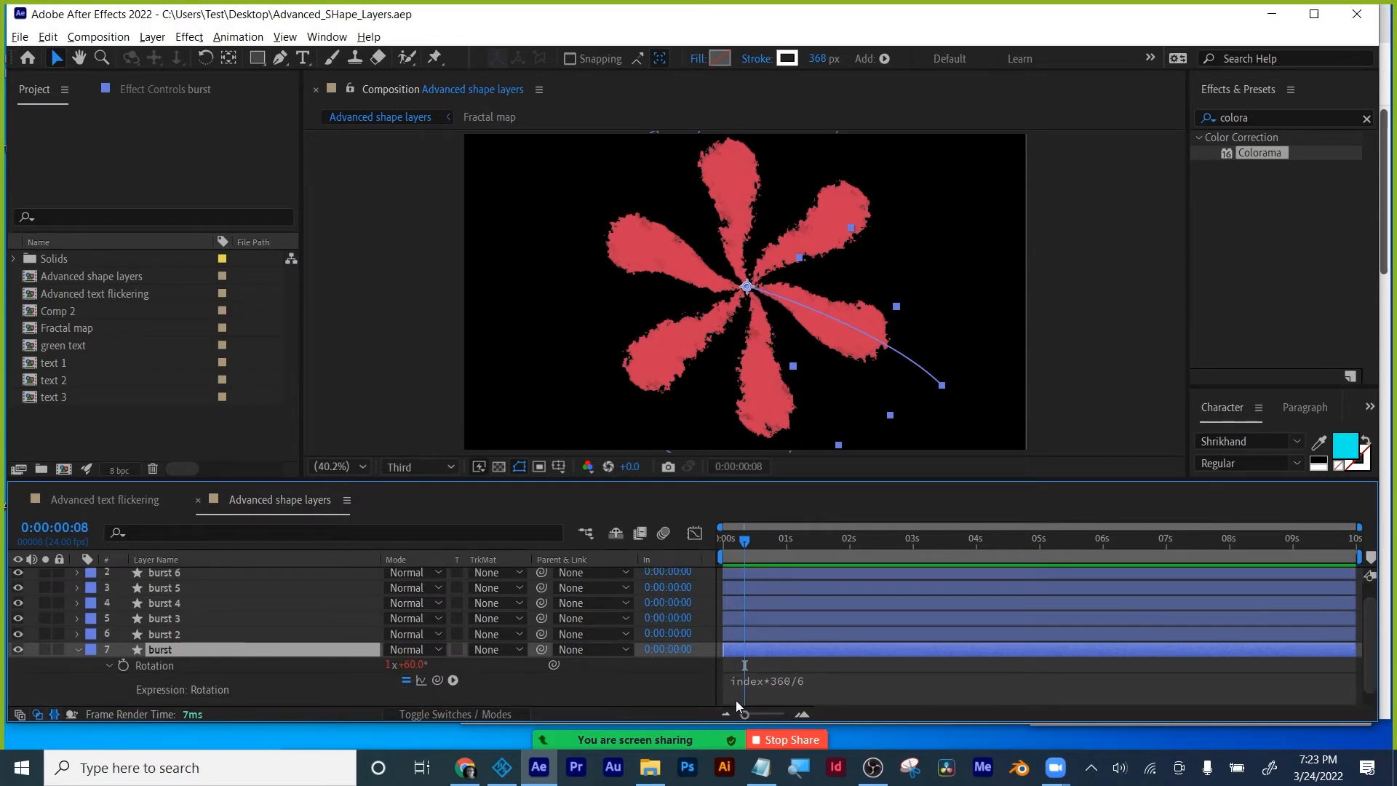
click(845, 690)
click(837, 535)
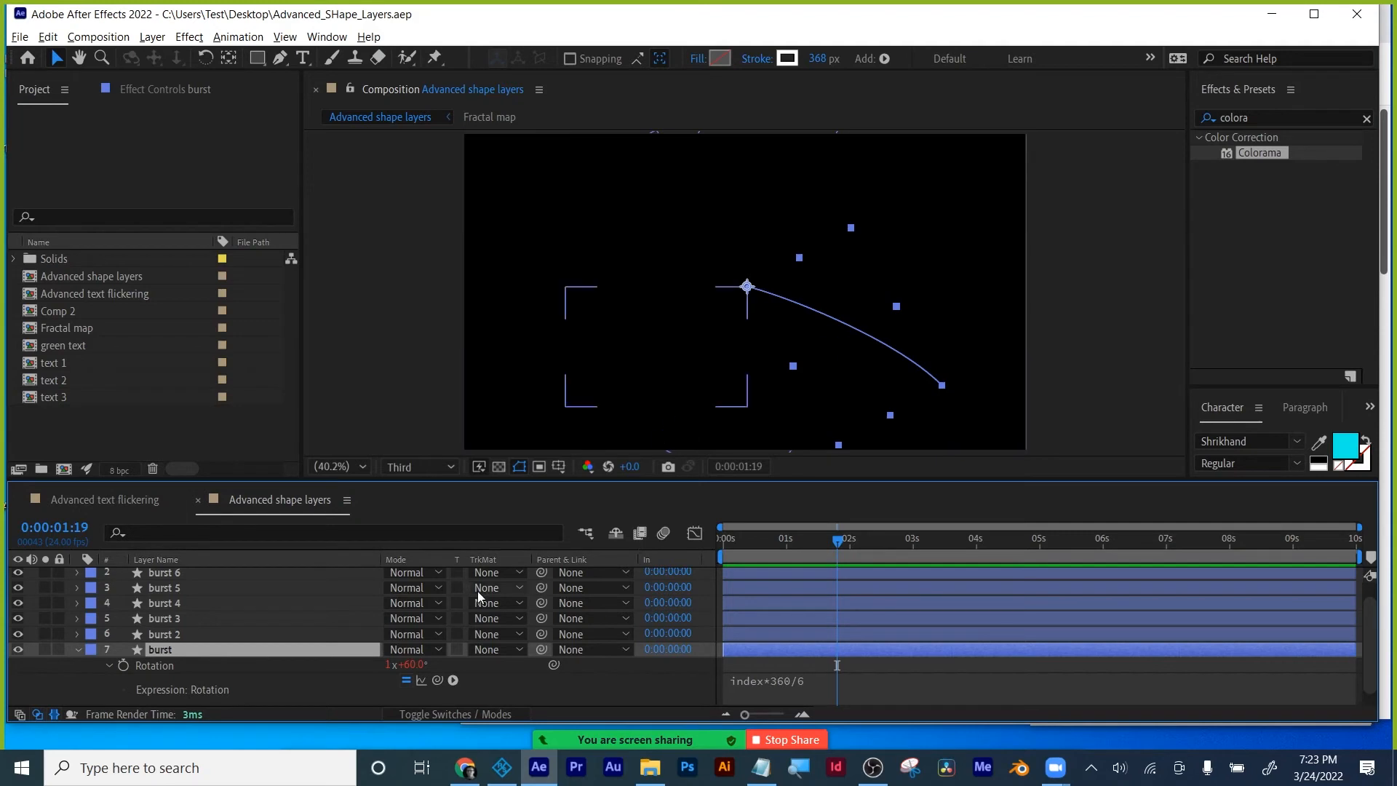
Select the duplicates burst 2 through burst 5 one after another to inspect their paths, and collapse the burst layer's properties.
click(156, 636)
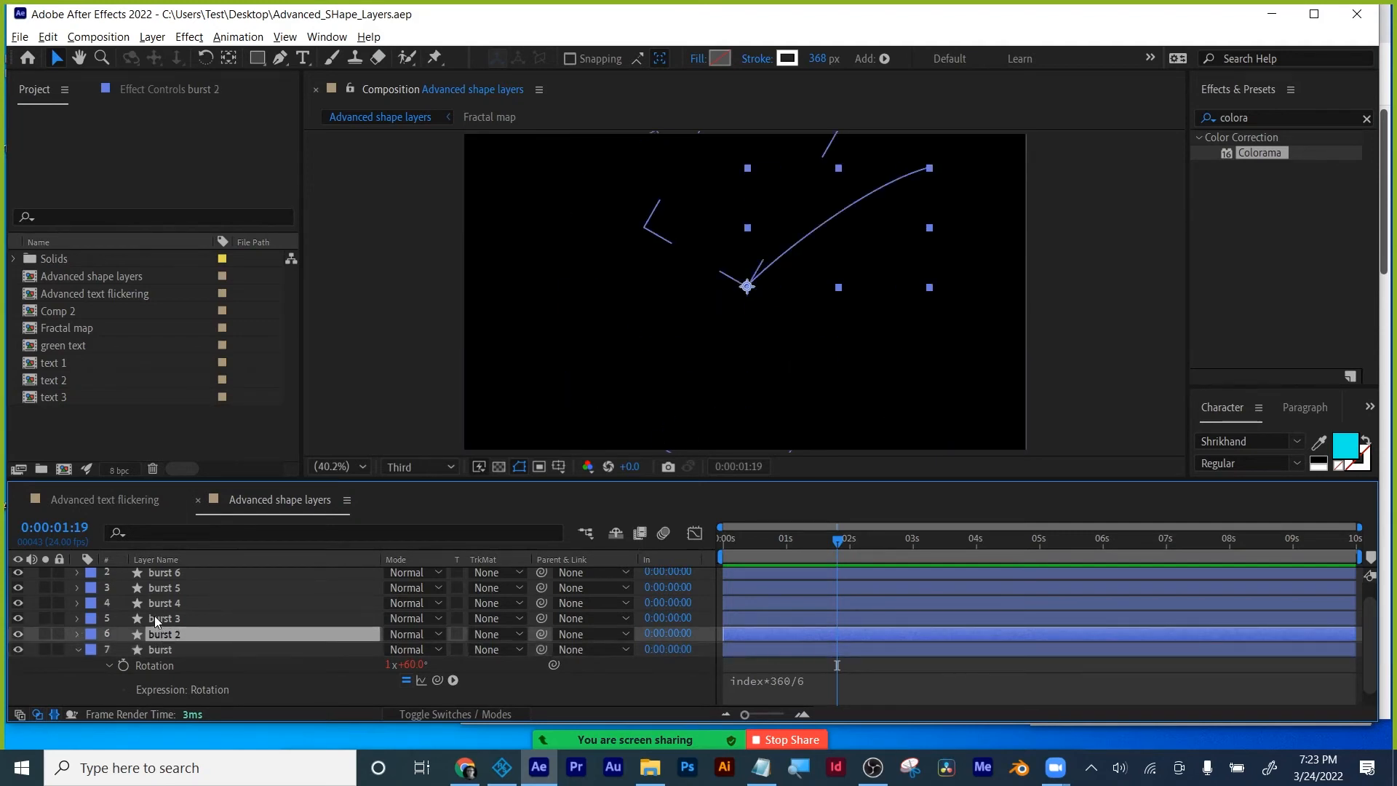
click(155, 616)
click(157, 602)
click(162, 587)
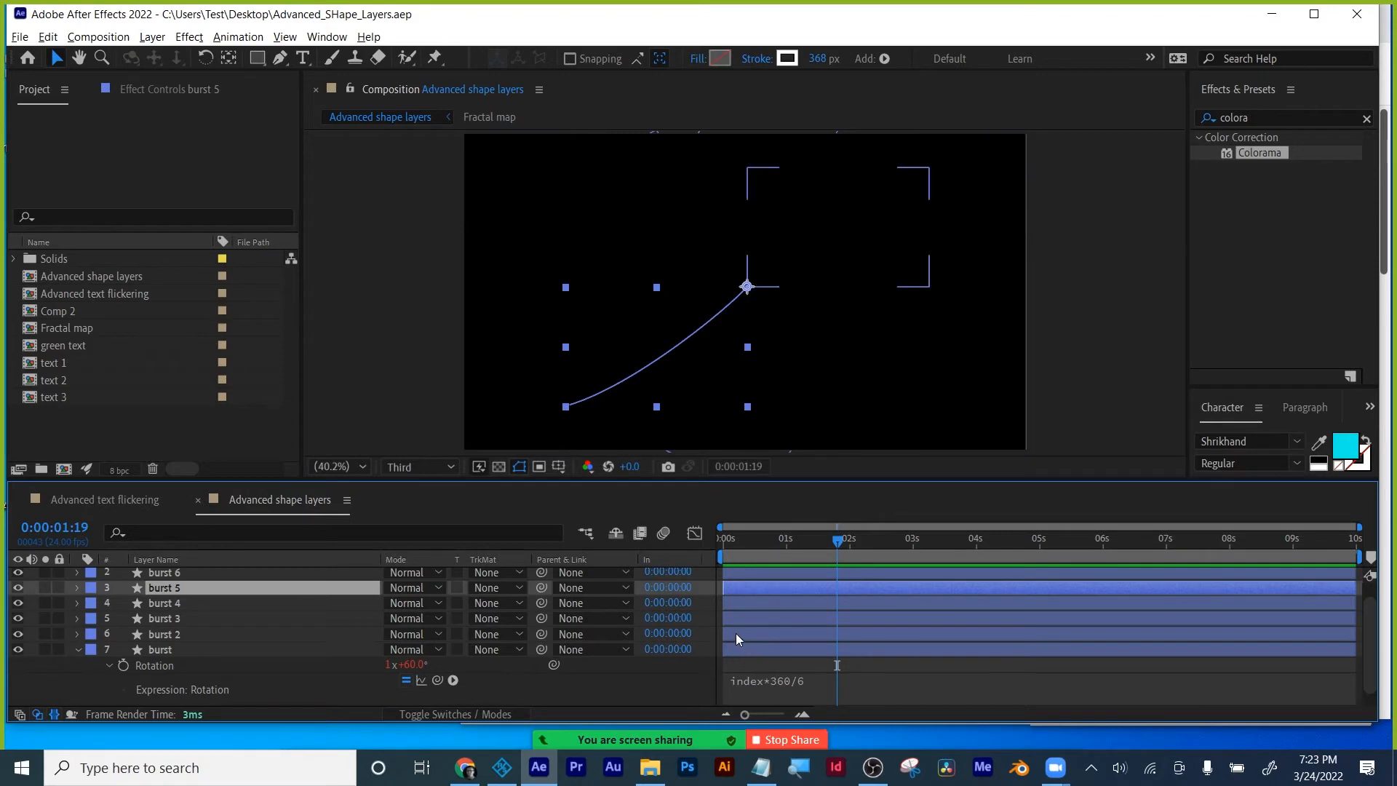
click(77, 648)
Shorten the work area of Advanced shape layers to end at about 2.6 seconds and scrub through the burst from the first frame.
key(Home)
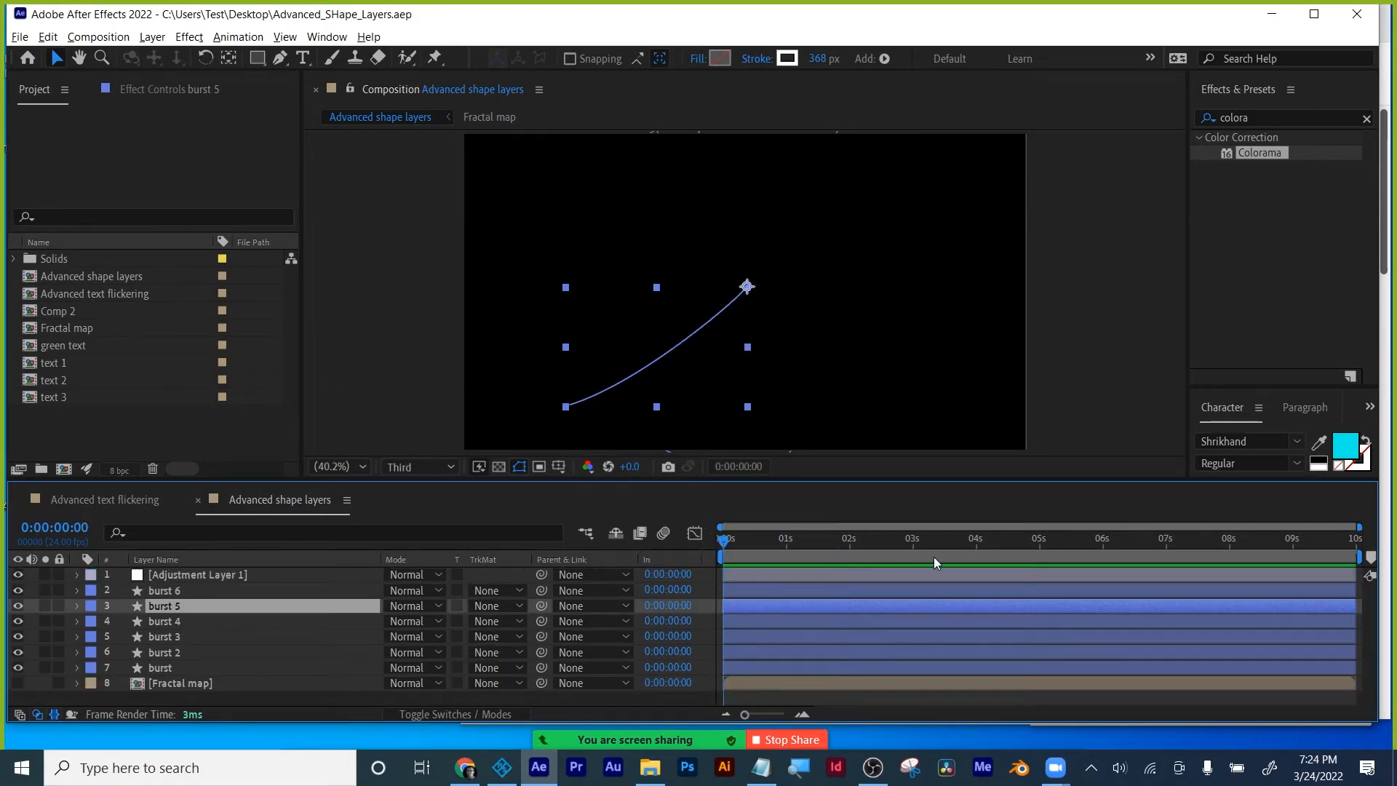
drag(1361, 556, 891, 556)
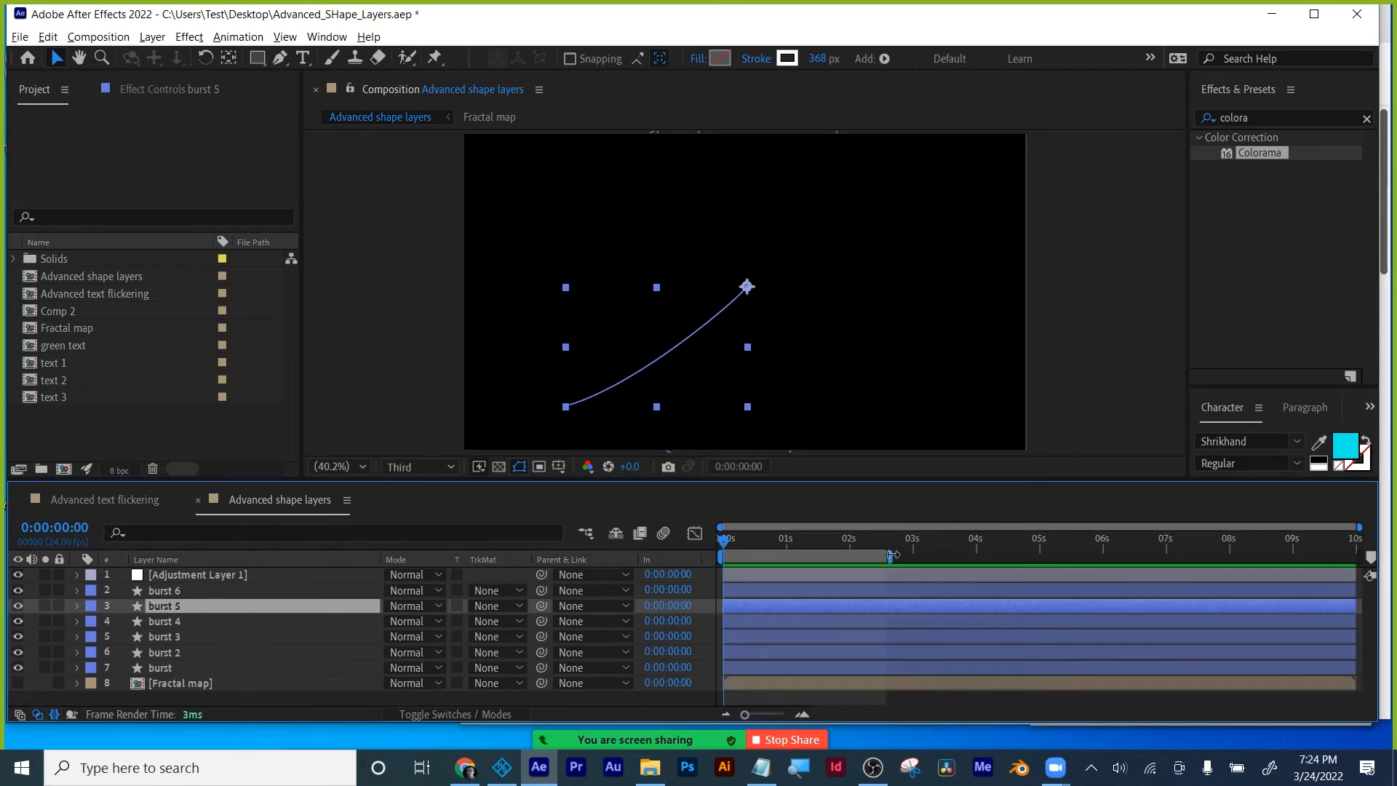
drag(725, 540, 840, 542)
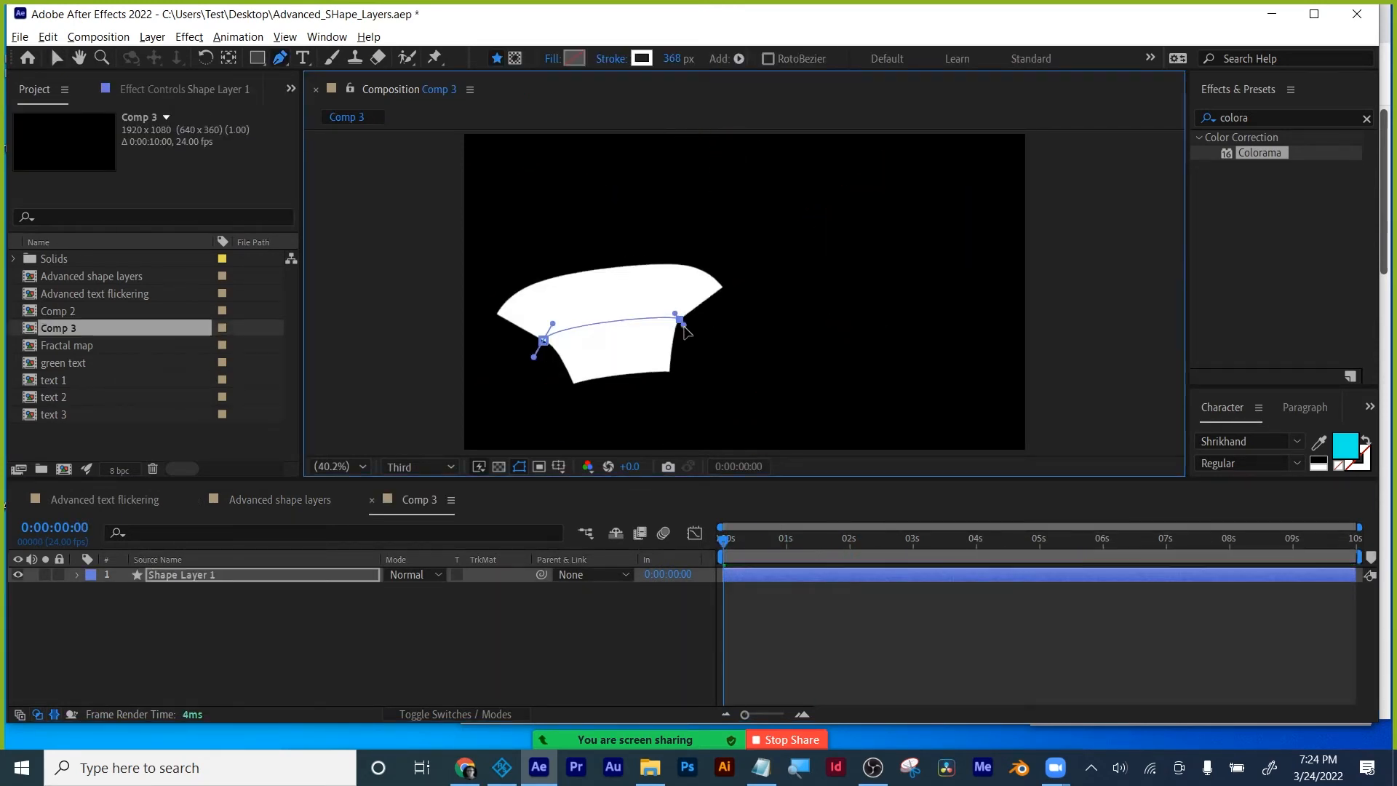
Finish the wavy open Pen path across the Comp 3 frame and set its stroke width to 41 px.
click(754, 344)
drag(848, 294, 883, 310)
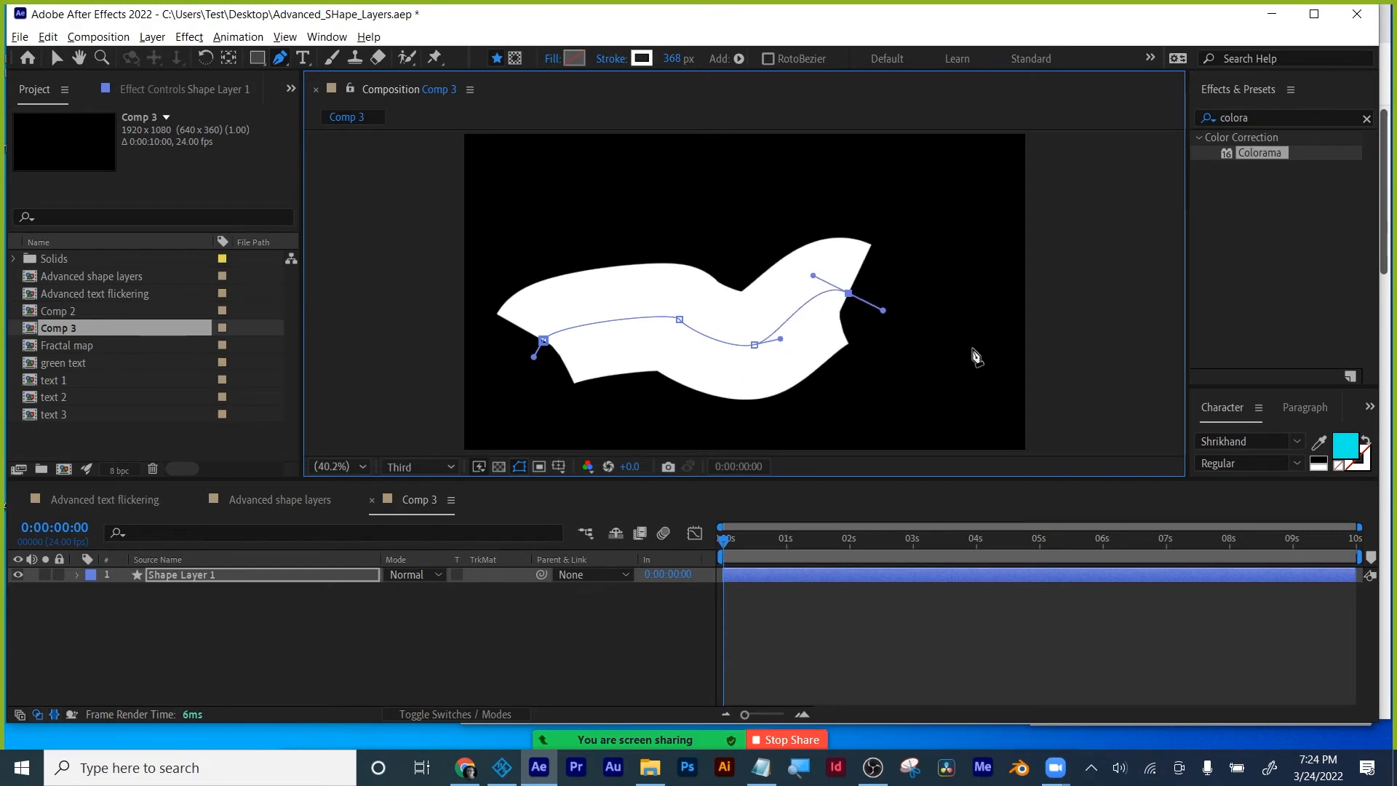
drag(971, 348, 978, 348)
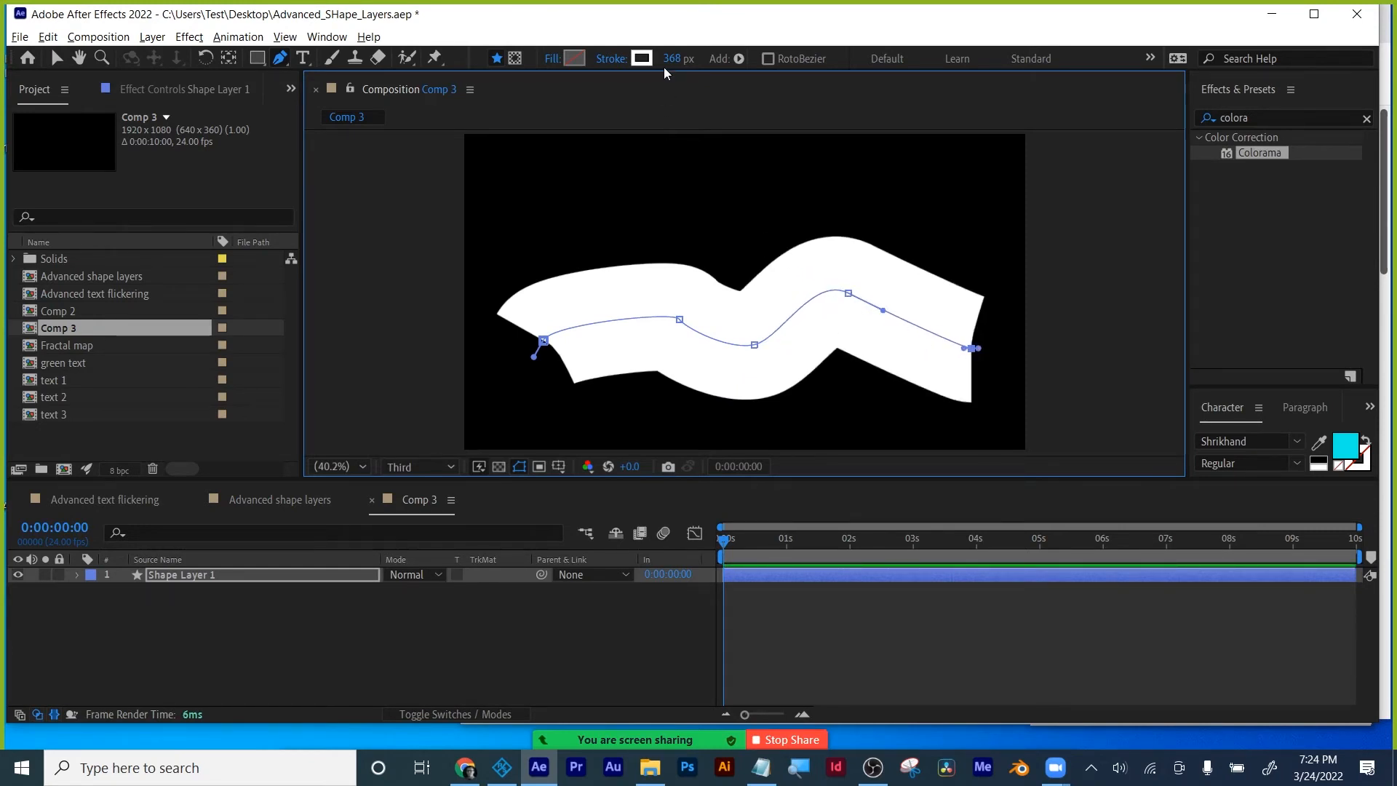
drag(671, 58, 435, 126)
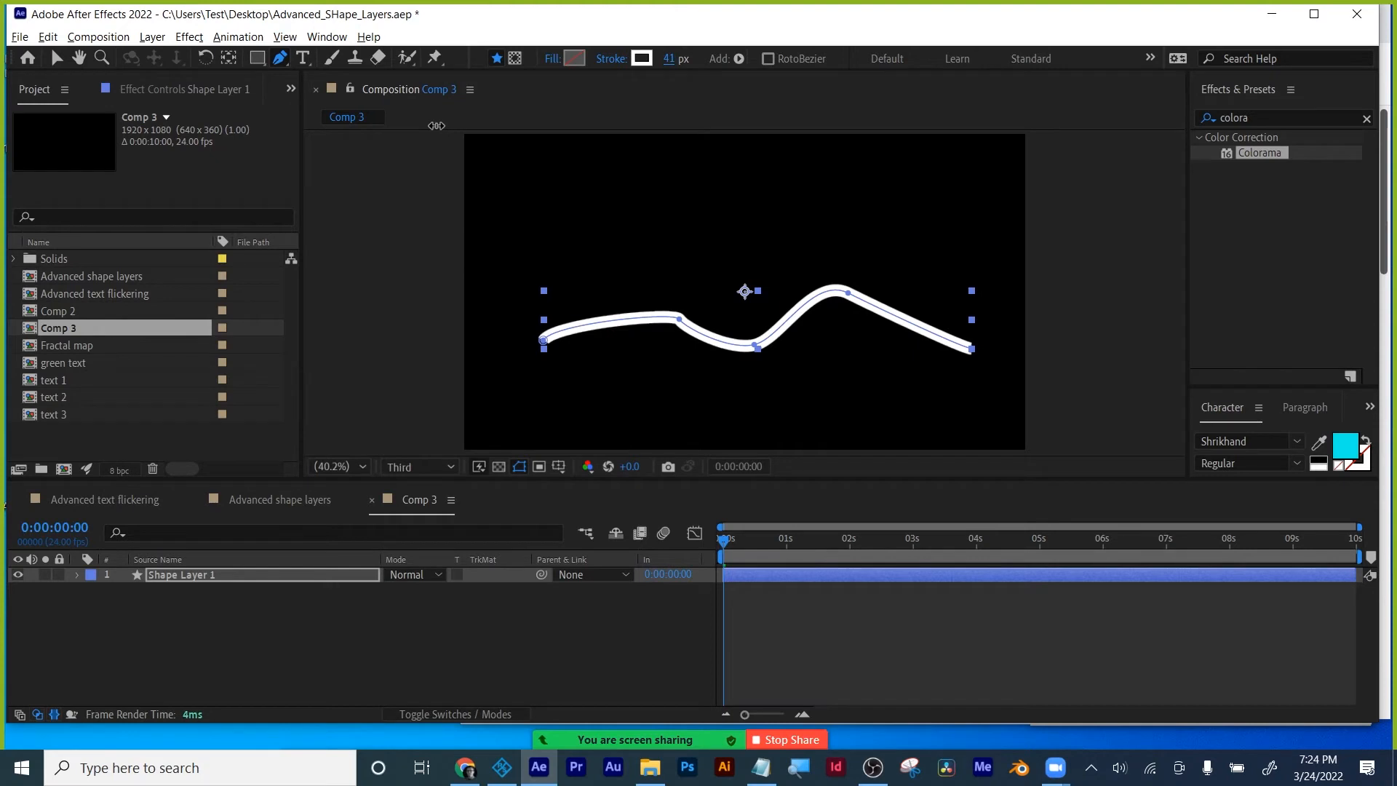
Add a Zig Zag operator to the wavy shape and set its Points option to Smooth.
click(739, 59)
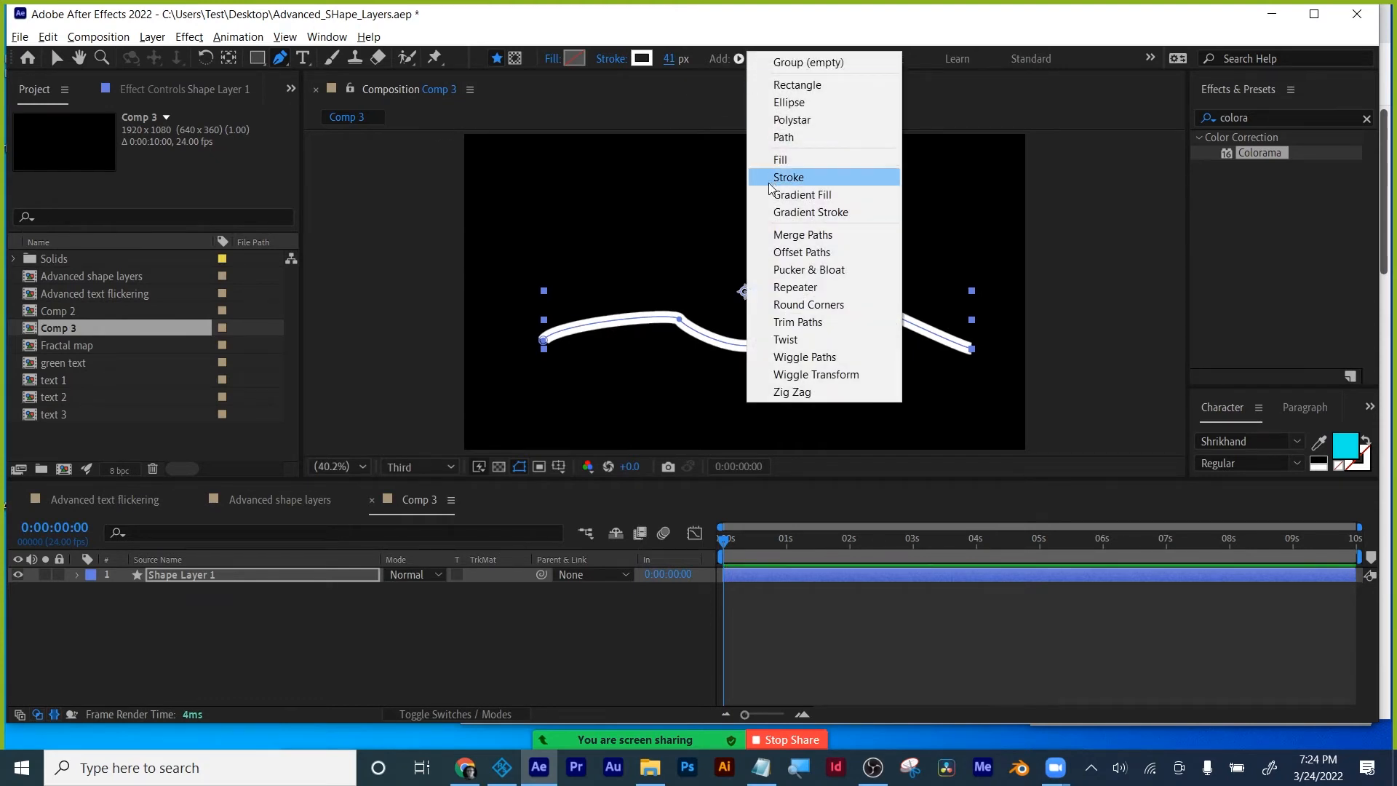
click(784, 392)
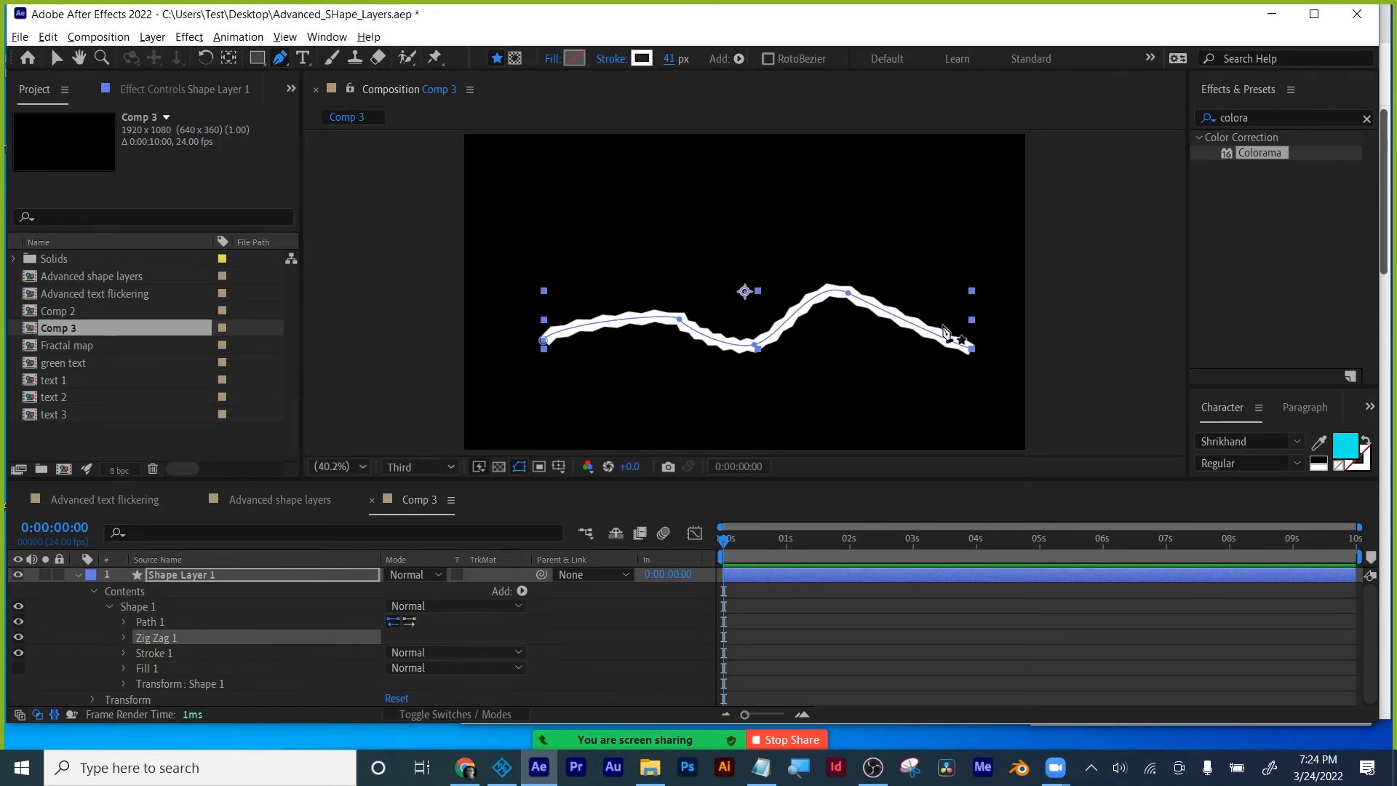
click(125, 638)
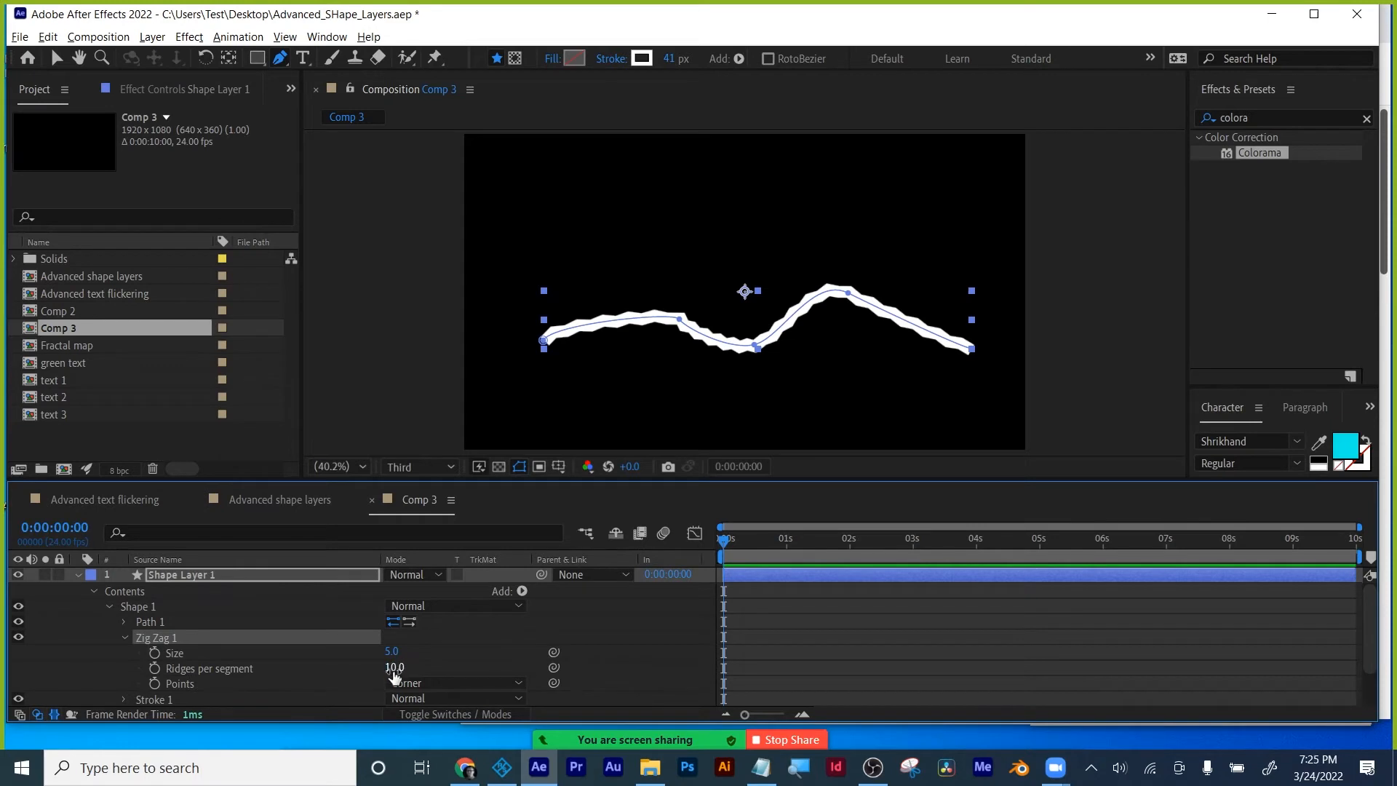
click(438, 686)
click(430, 718)
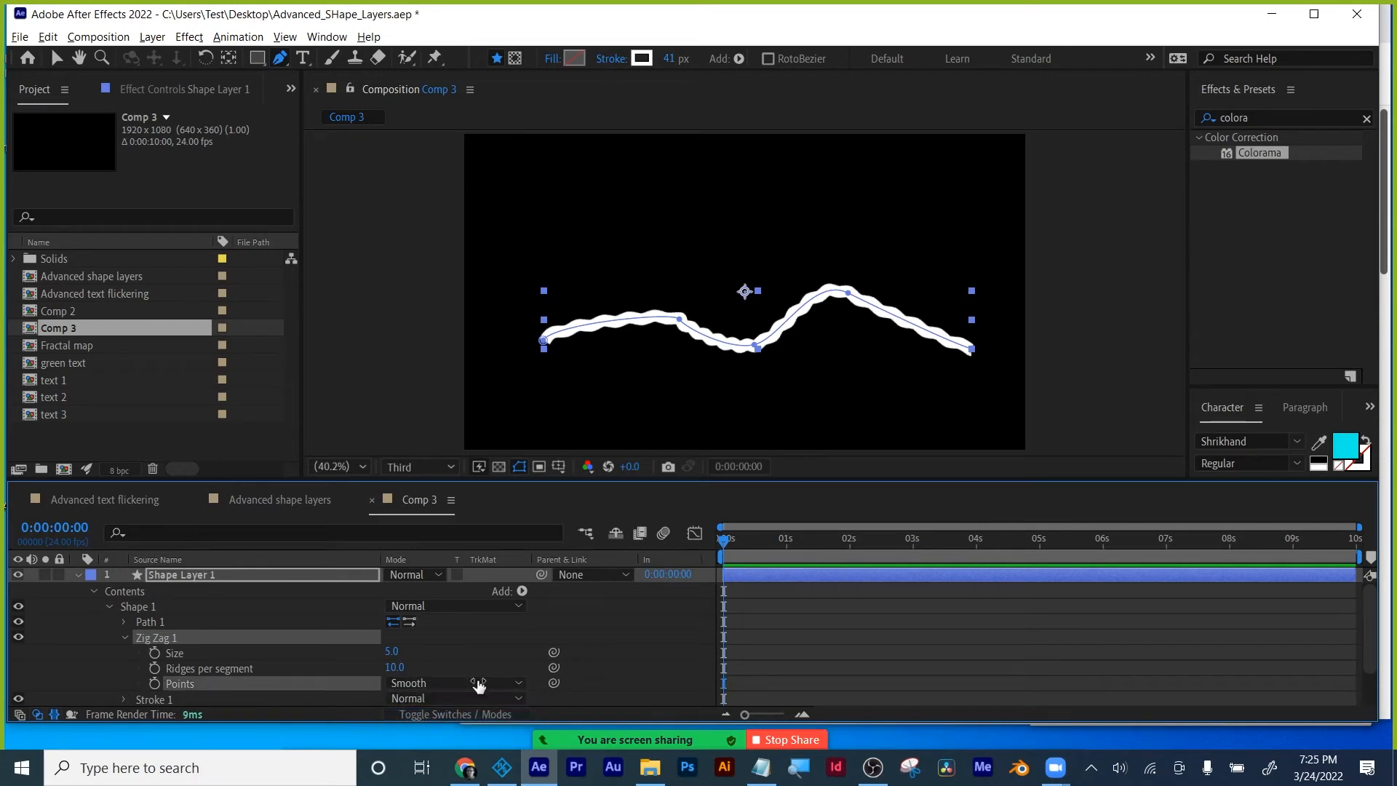
Set the Zig Zag size to 14 on the wavy line at the first frame.
scroll(784, 373, up, 1)
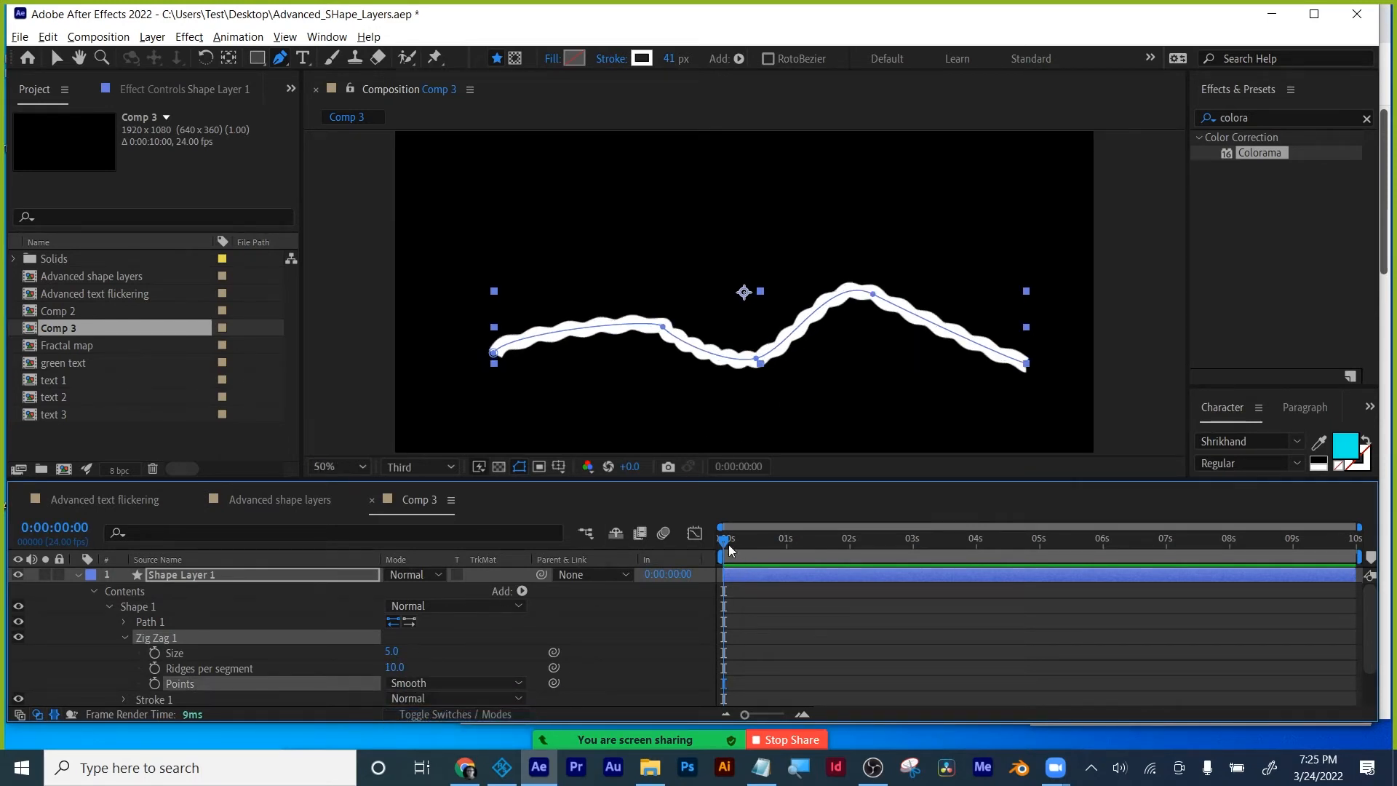
drag(730, 542, 755, 542)
key(Home)
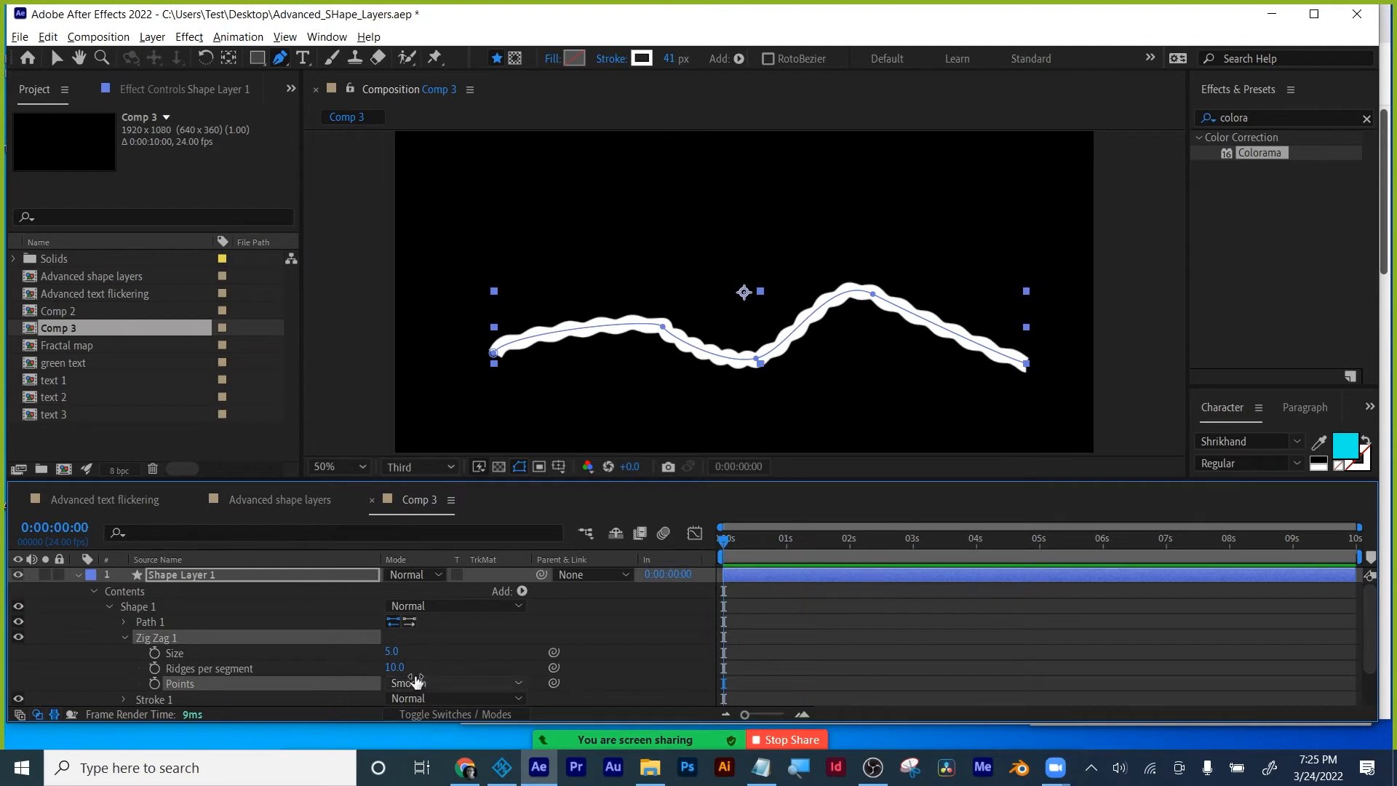
drag(393, 653, 400, 652)
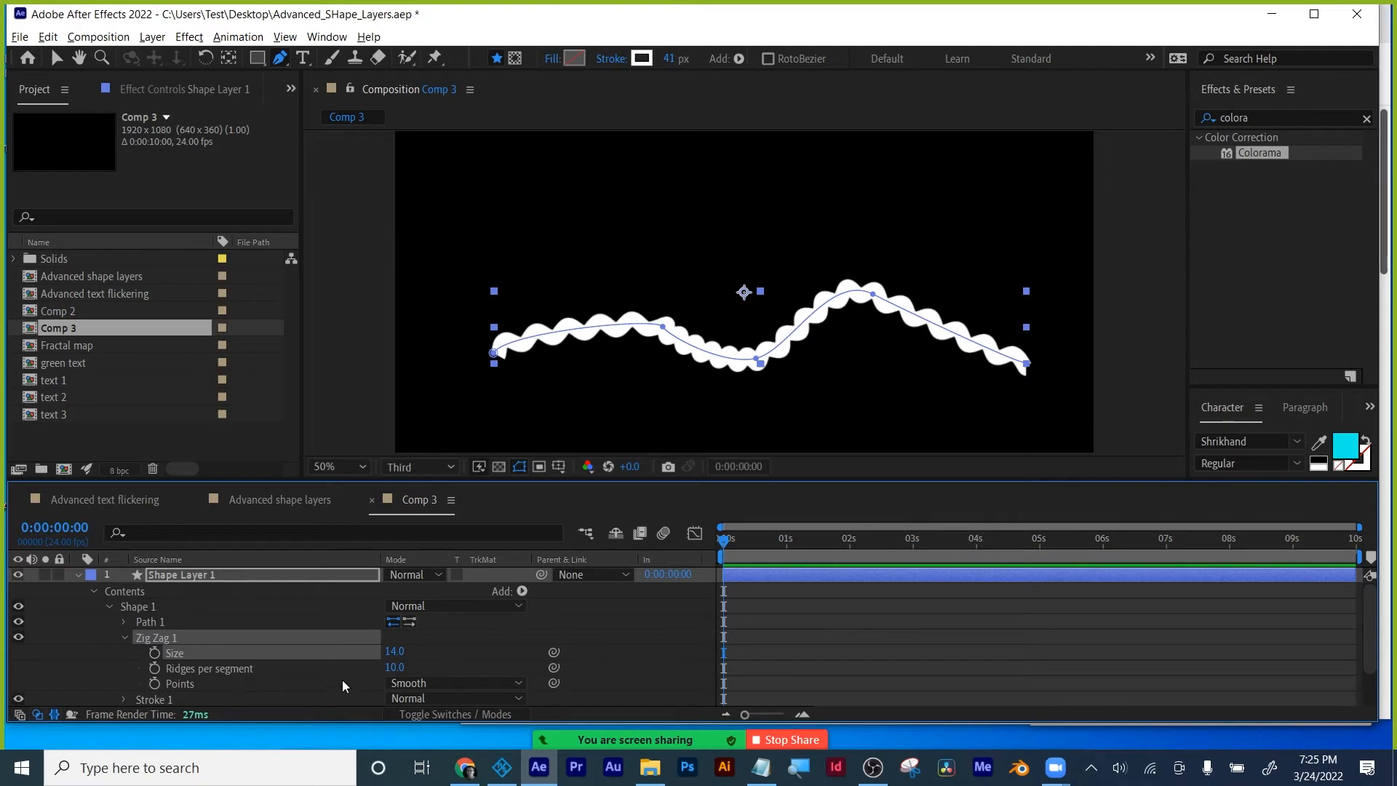
Taper Stroke 1 with a 14% start length and a 7% end length, and preview the line.
scroll(643, 640, down, 2)
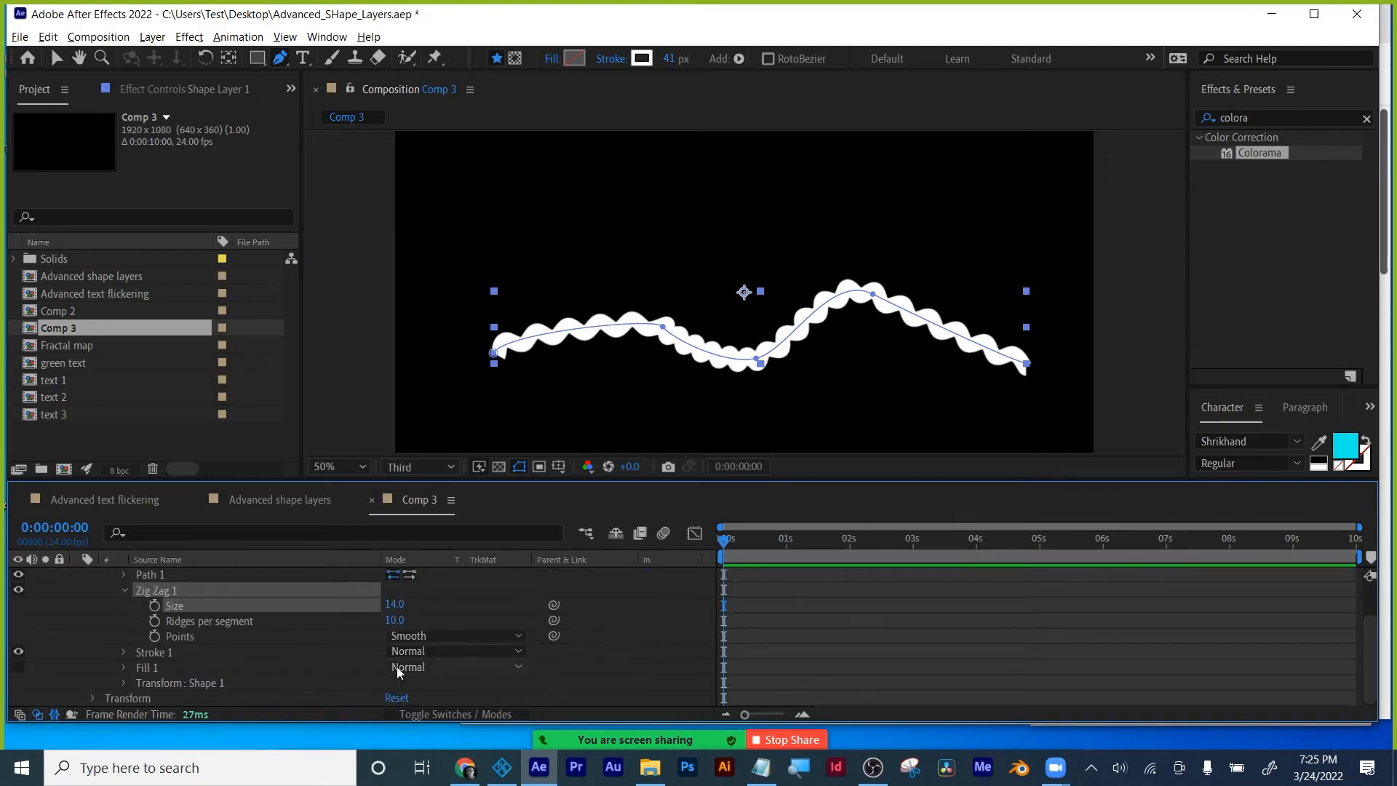
click(124, 652)
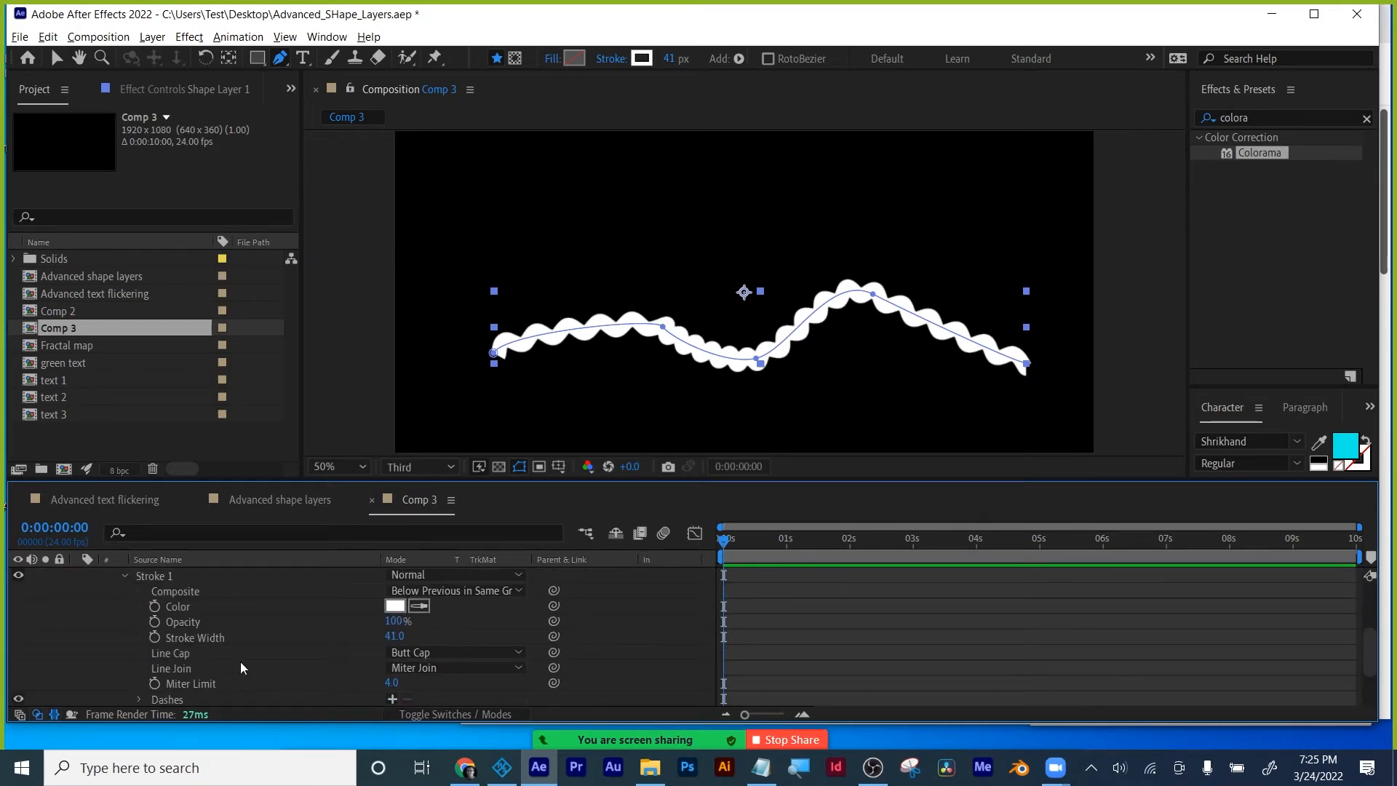
scroll(237, 691, down, 1)
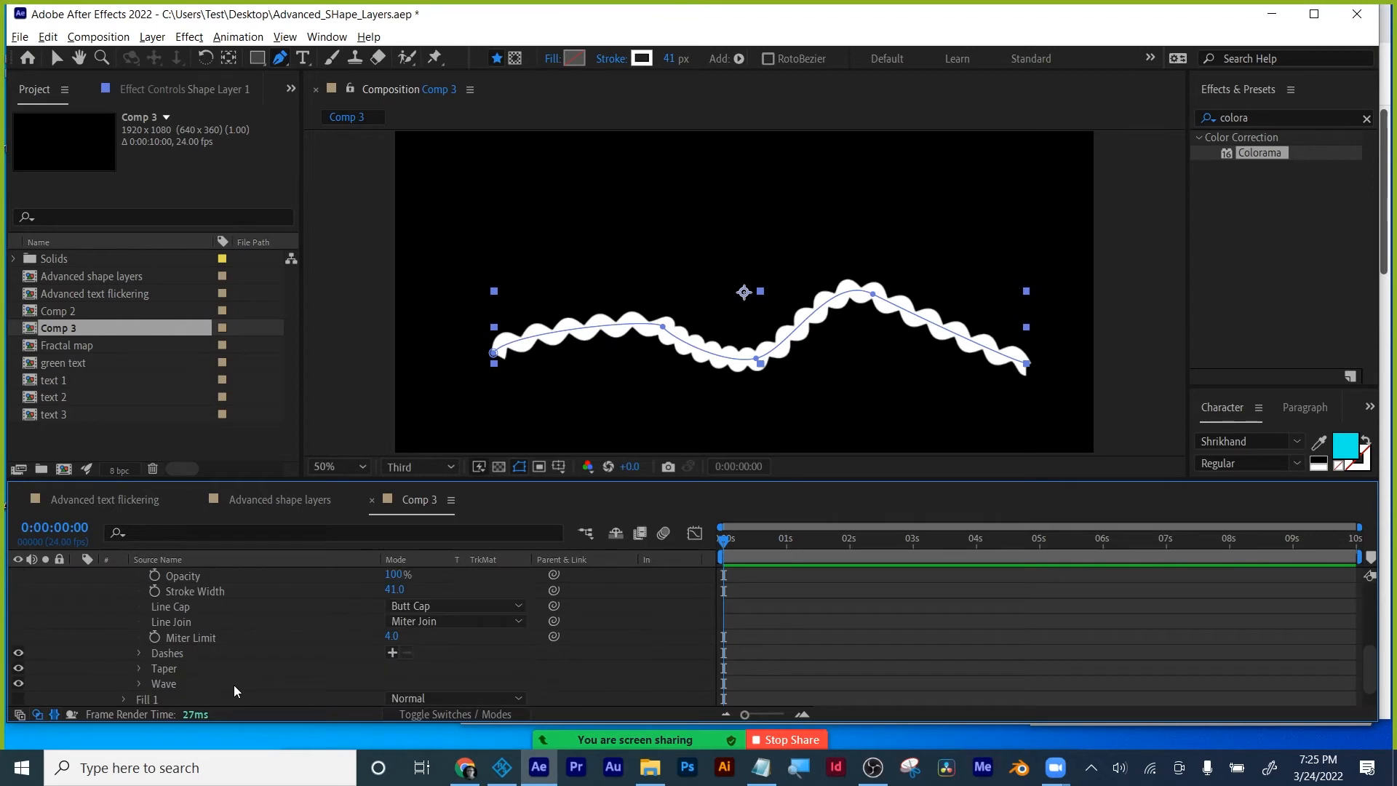
click(139, 668)
drag(391, 621, 404, 635)
click(808, 601)
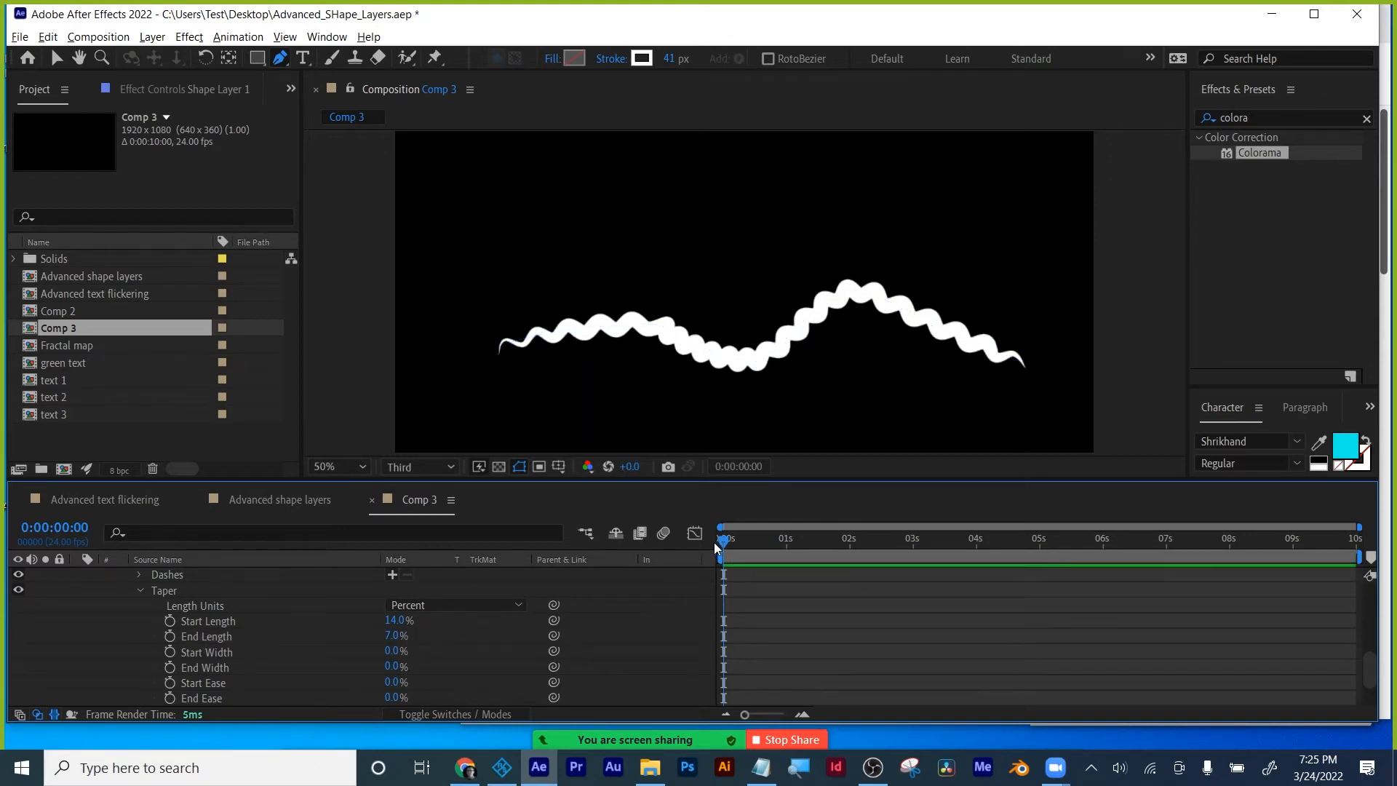
key(space)
key(space)
Collapse the Zig Zag 1 and Stroke 1 properties of the wavy line and select the Shape 1 group.
scroll(255, 605, up, 6)
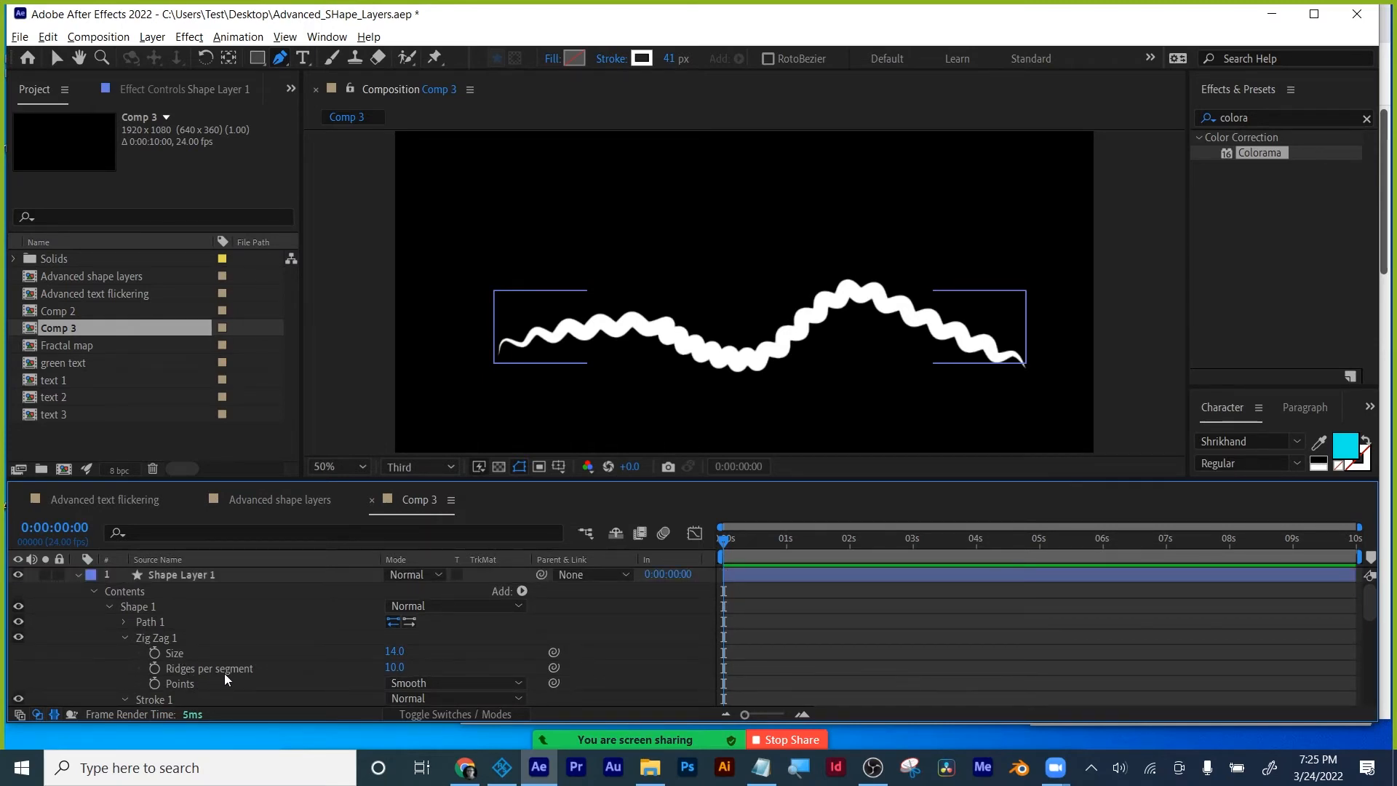
click(125, 637)
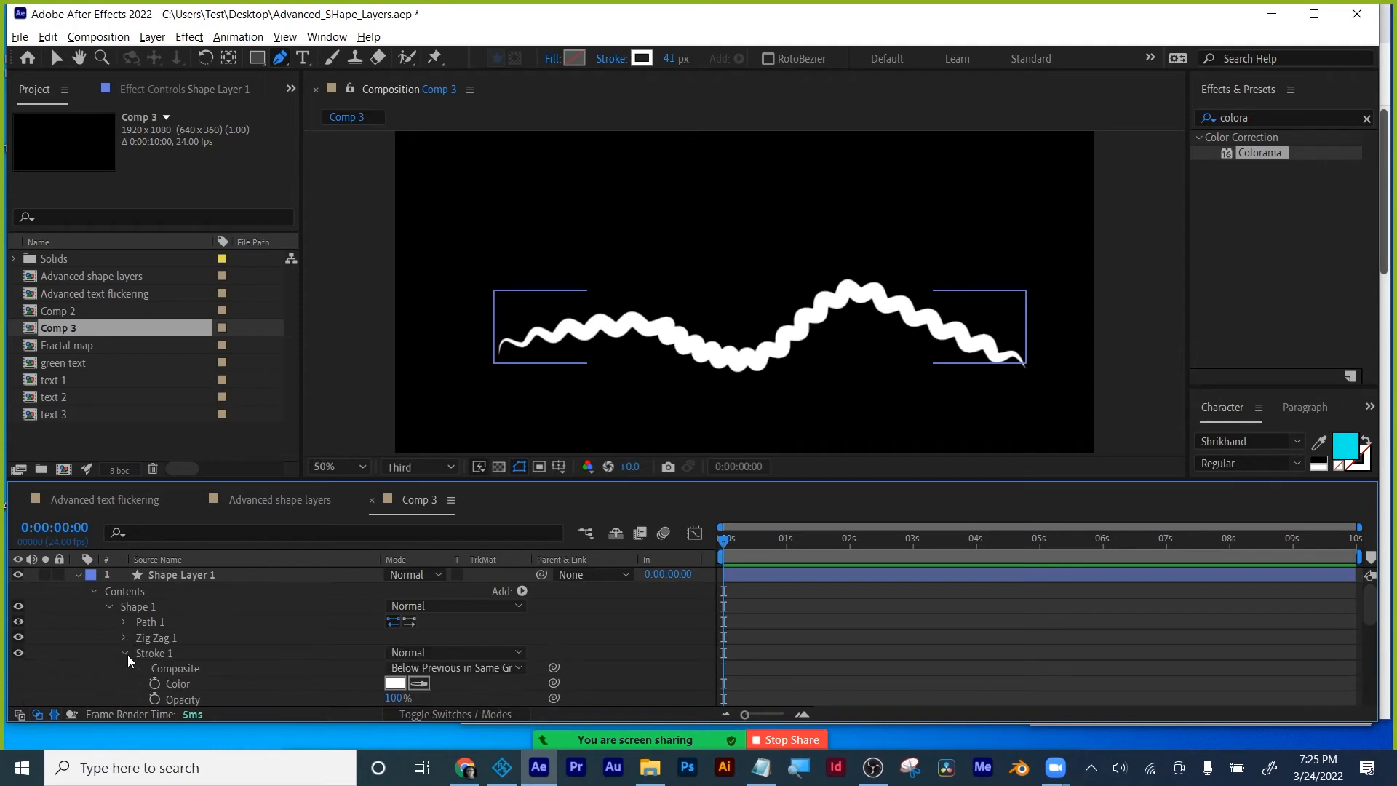
click(125, 653)
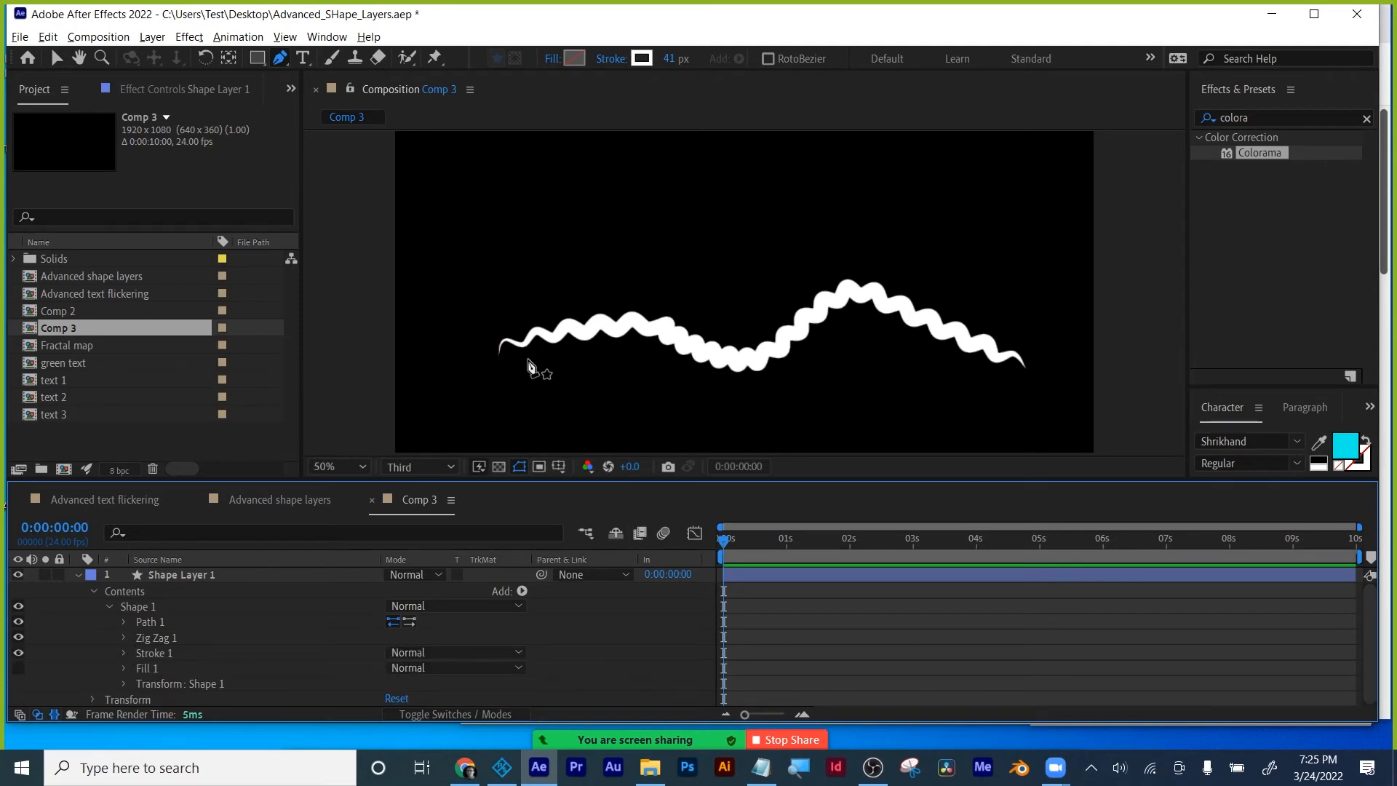
click(138, 608)
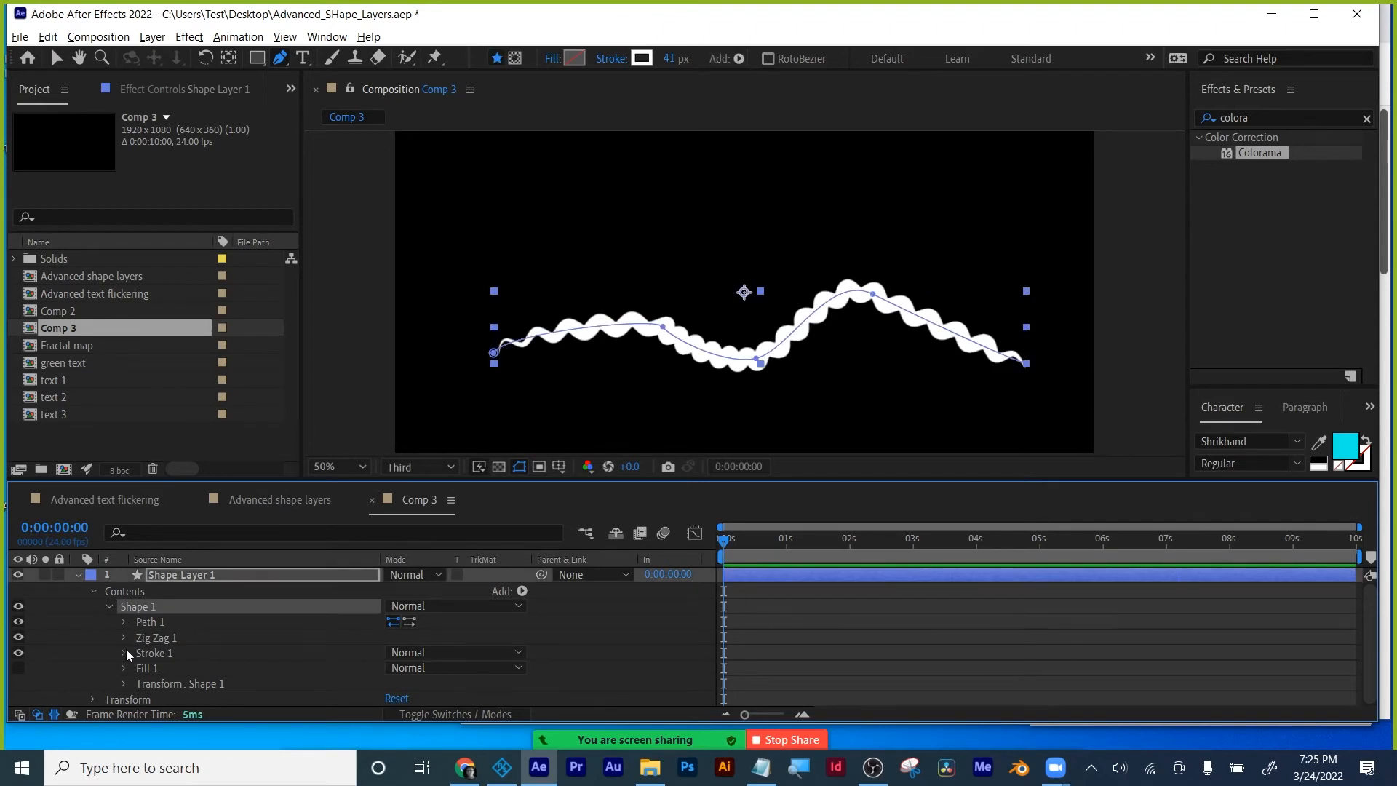
click(124, 622)
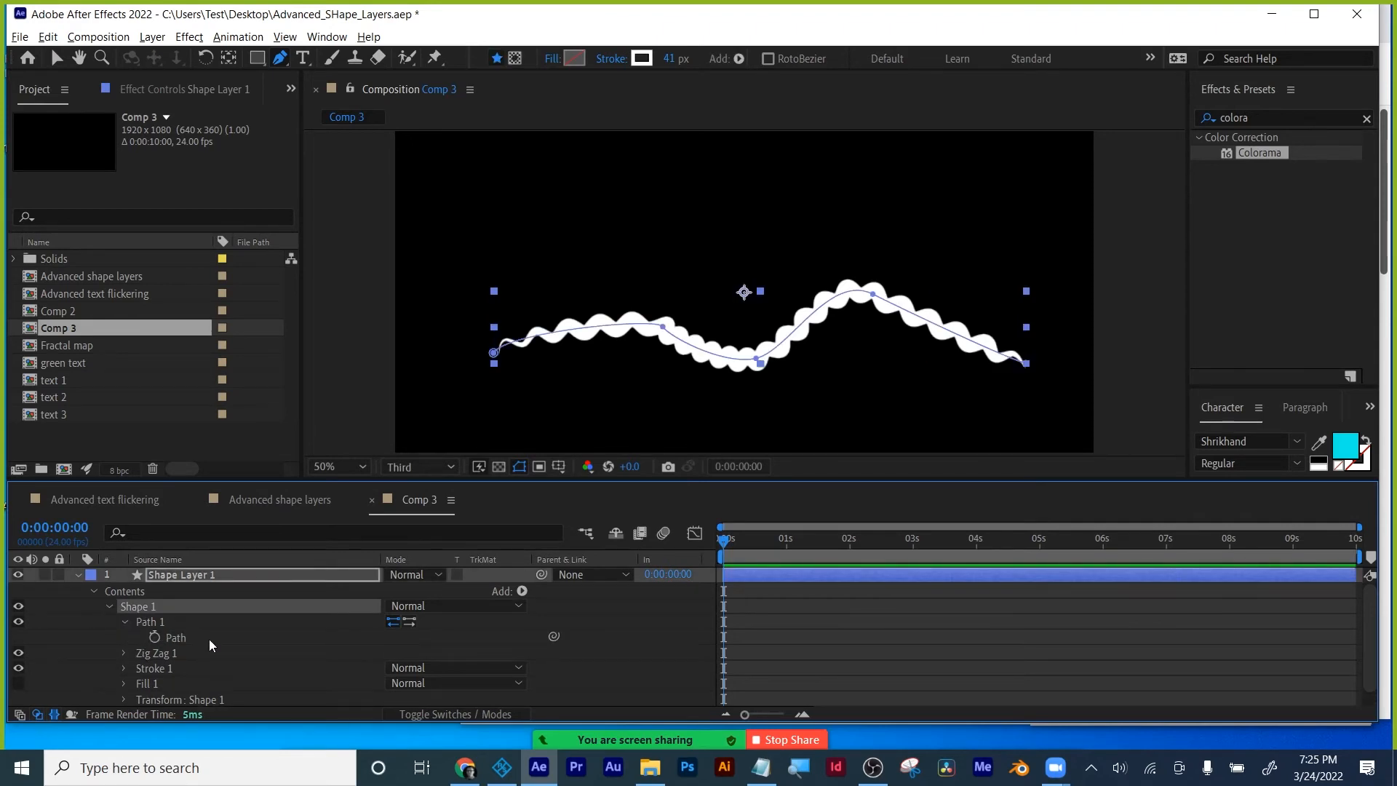
click(125, 620)
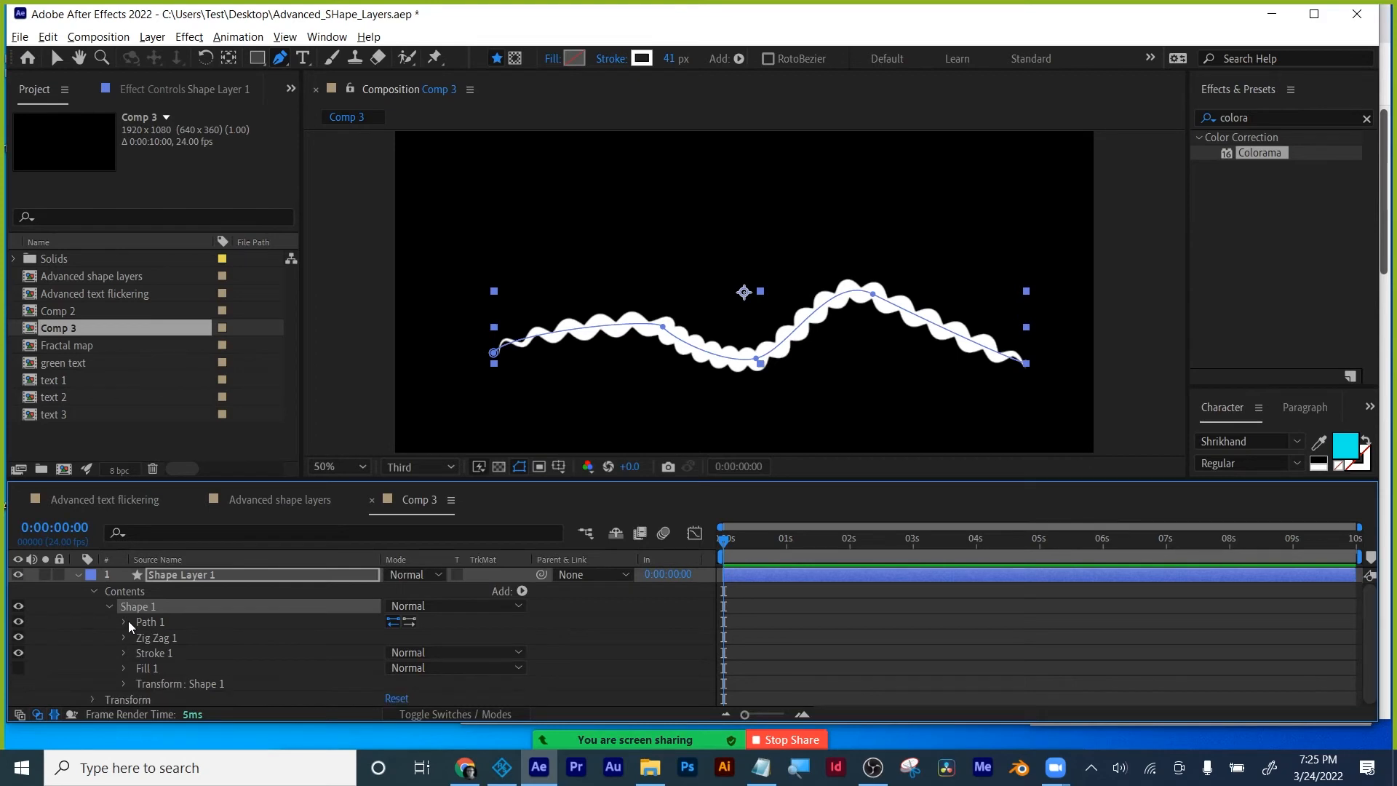
Examine the Stroke 1 properties of the wavy line, including its Dashes, Taper and Wave groups.
click(124, 653)
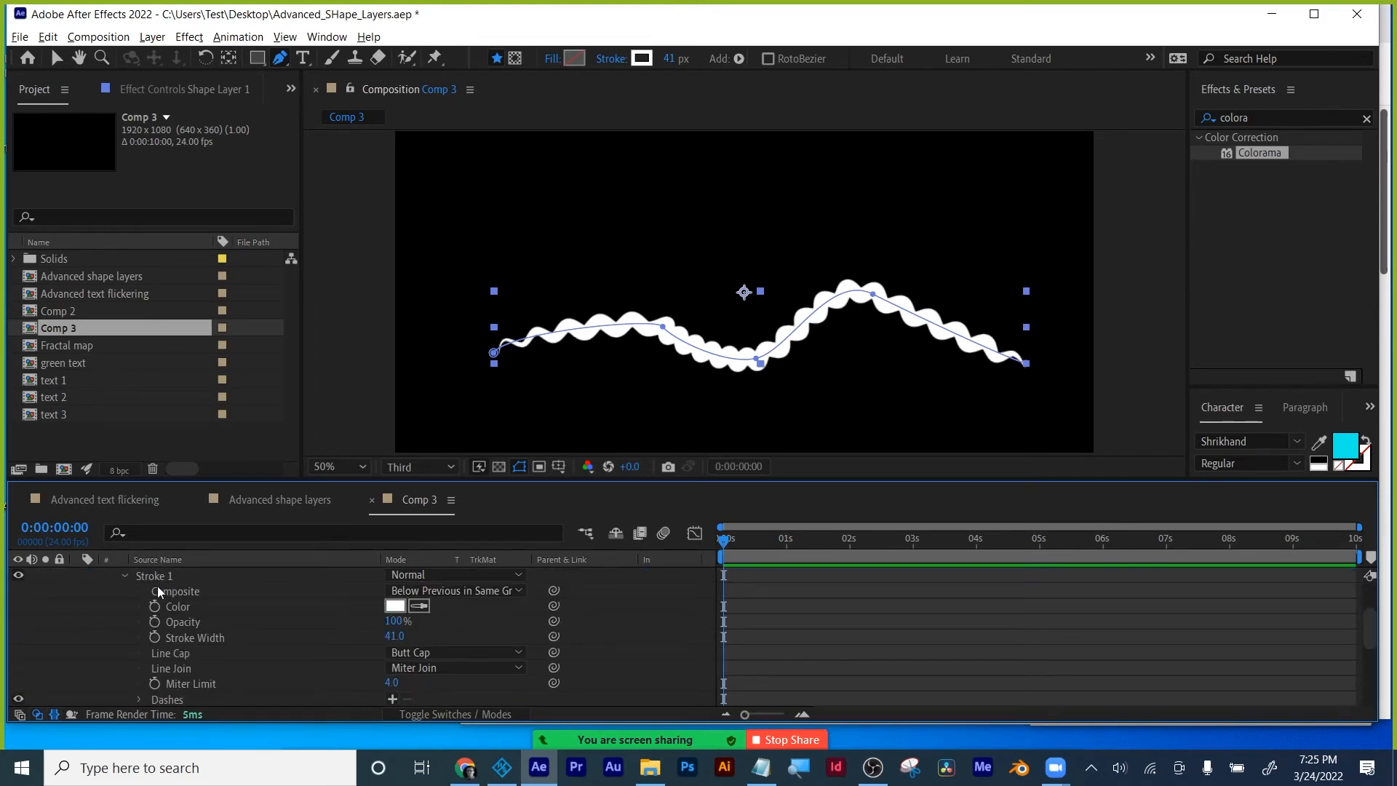
scroll(217, 638, down, 1)
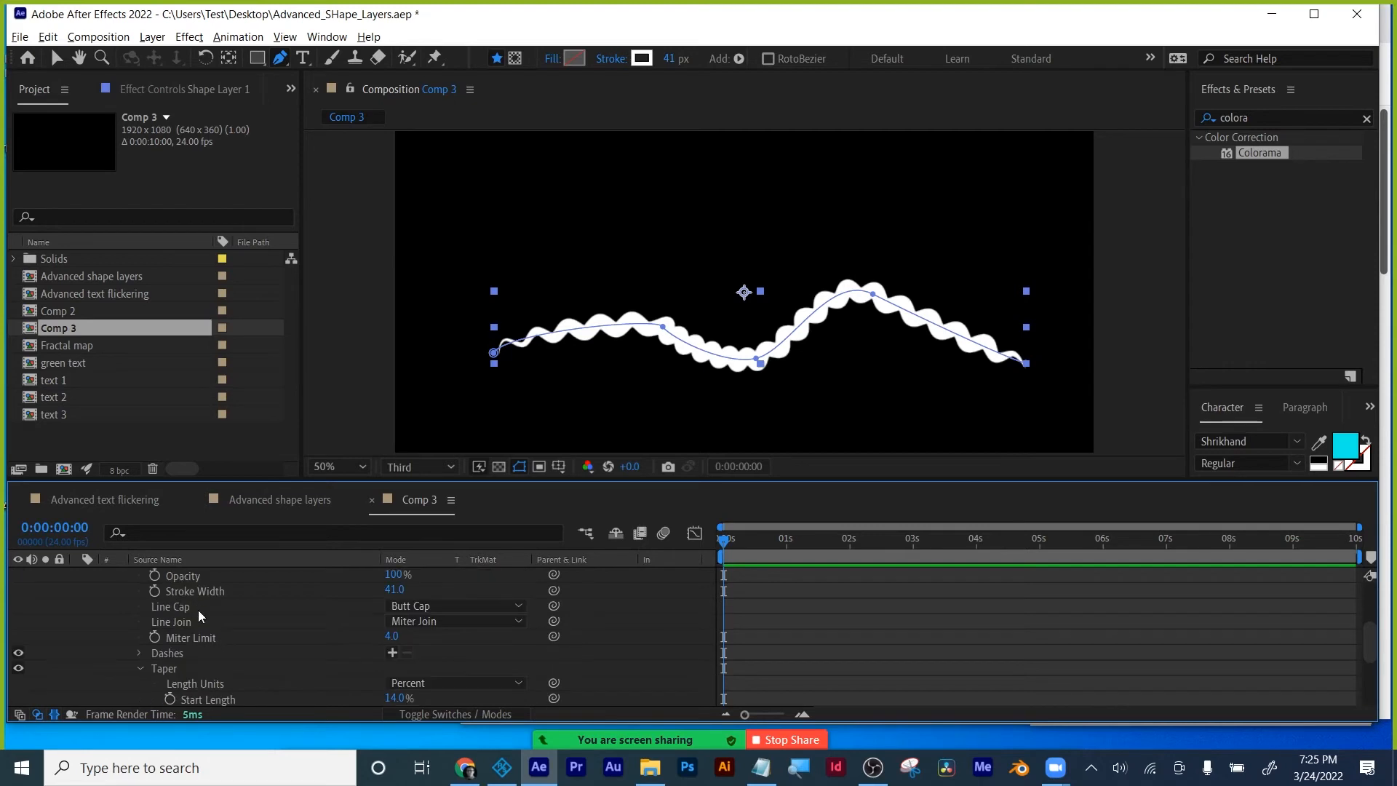
scroll(198, 633, down, 2)
scroll(190, 625, up, 1)
scroll(155, 609, down, 1)
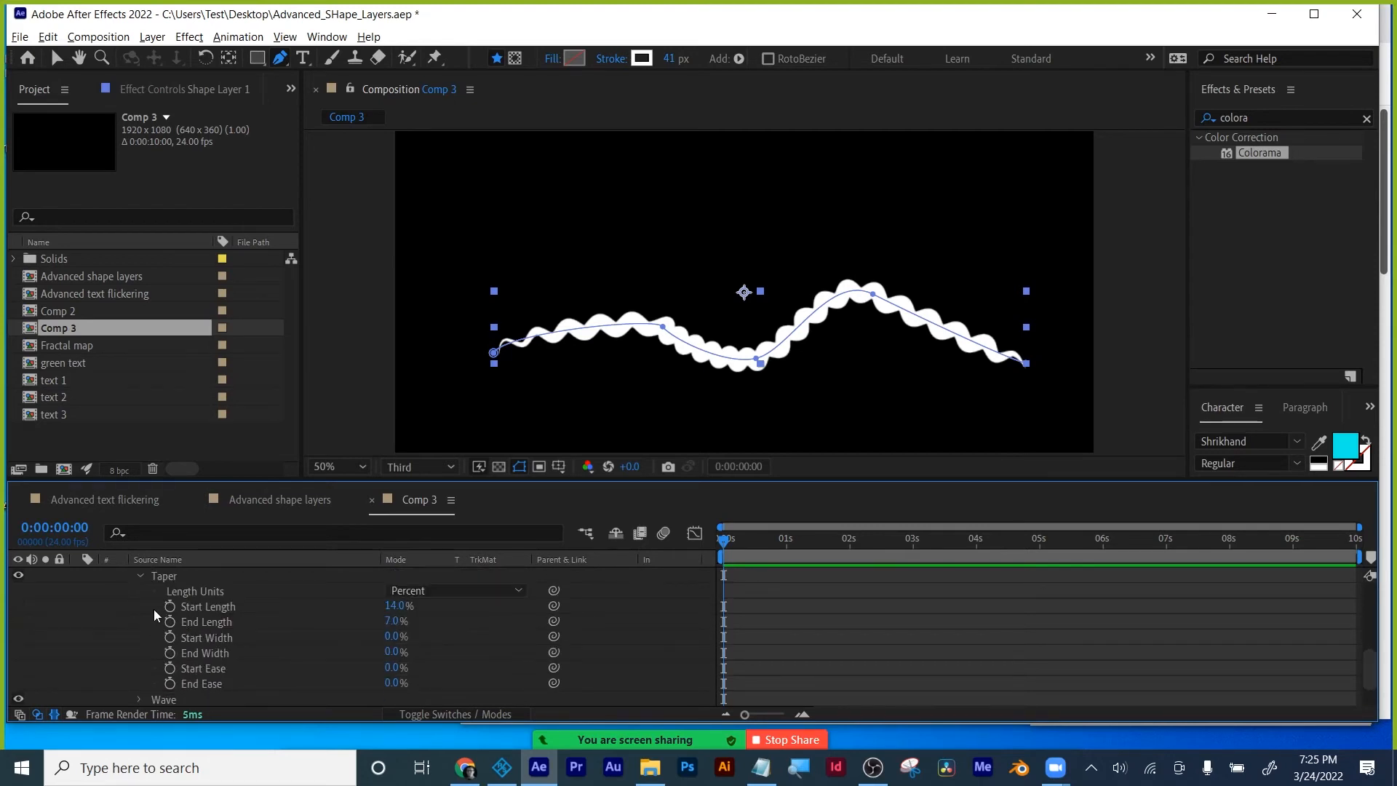
click(139, 575)
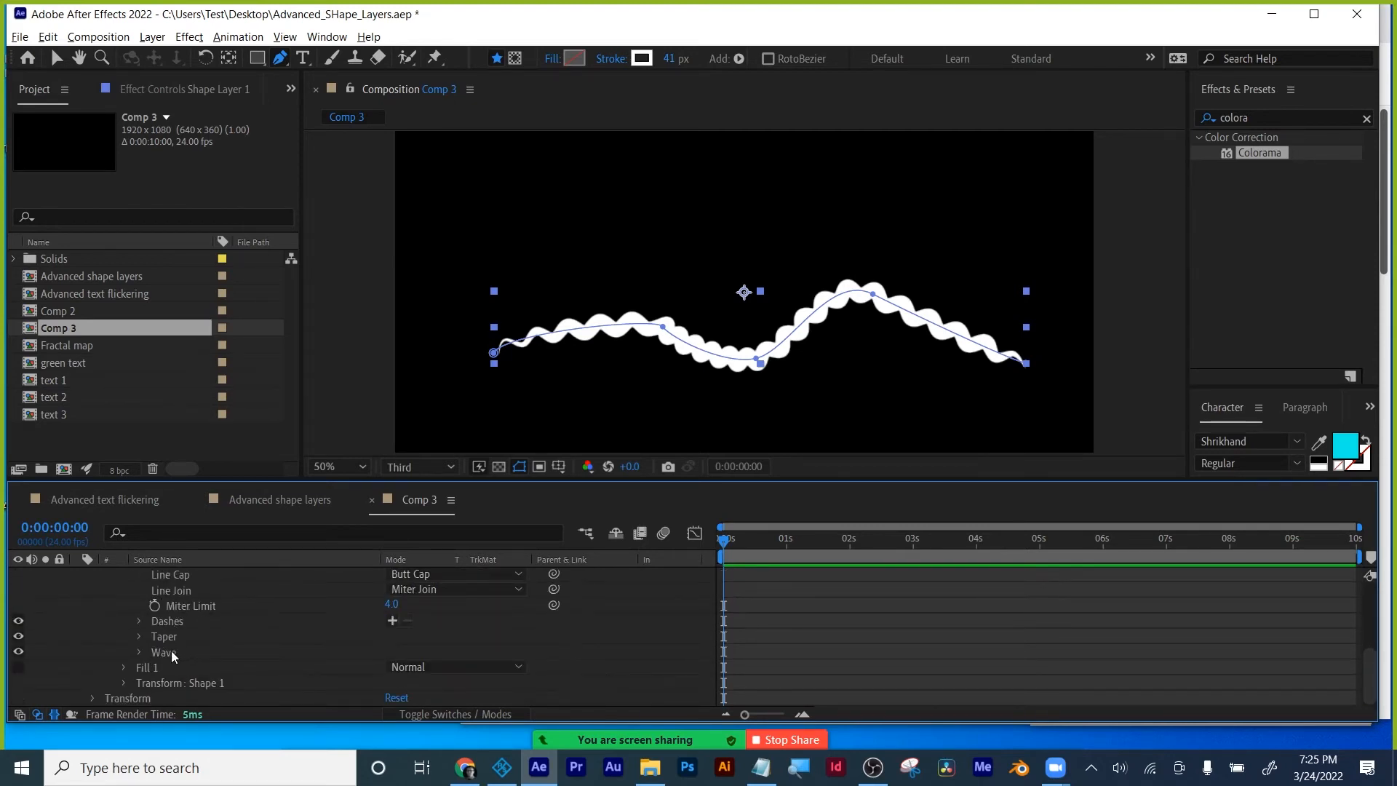
scroll(190, 647, up, 2)
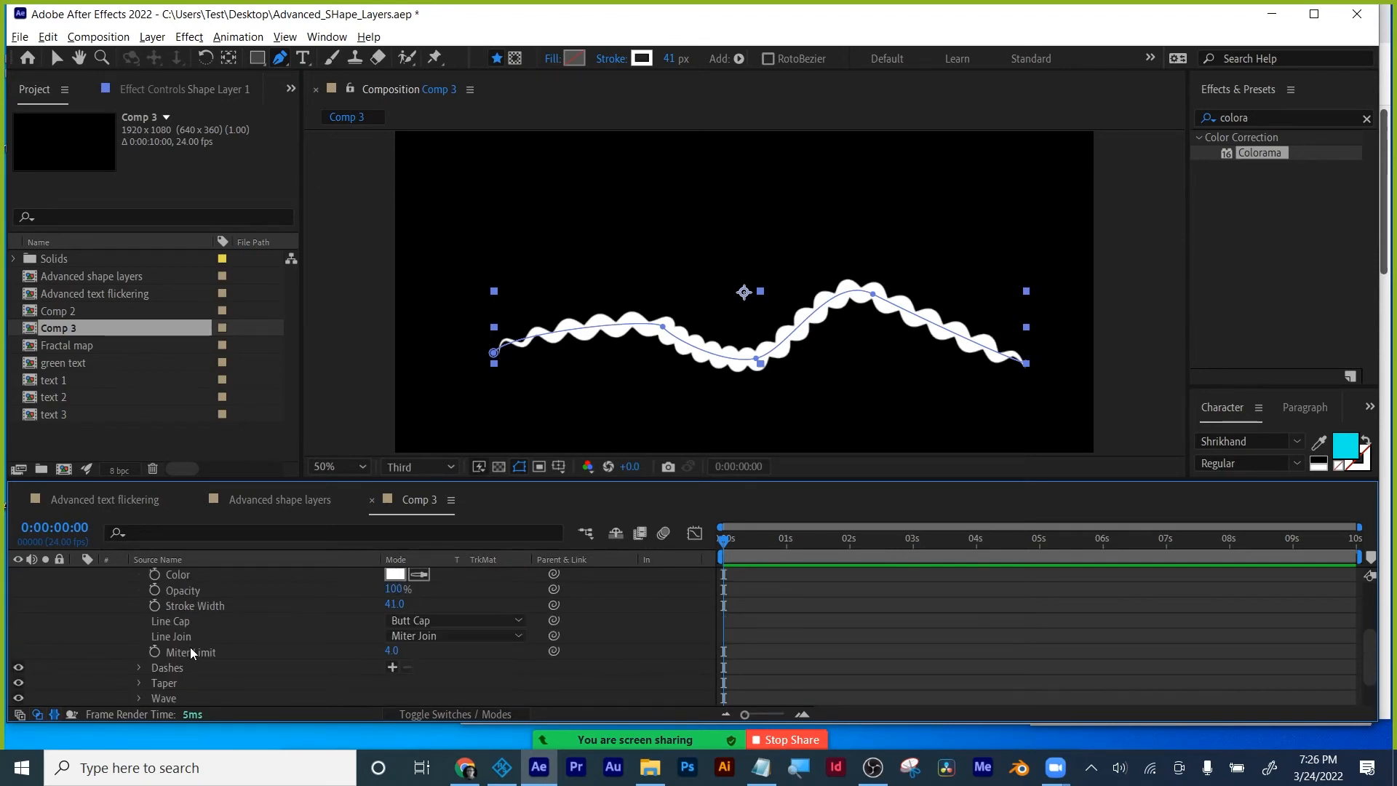
scroll(189, 648, down, 1)
scroll(190, 651, down, 1)
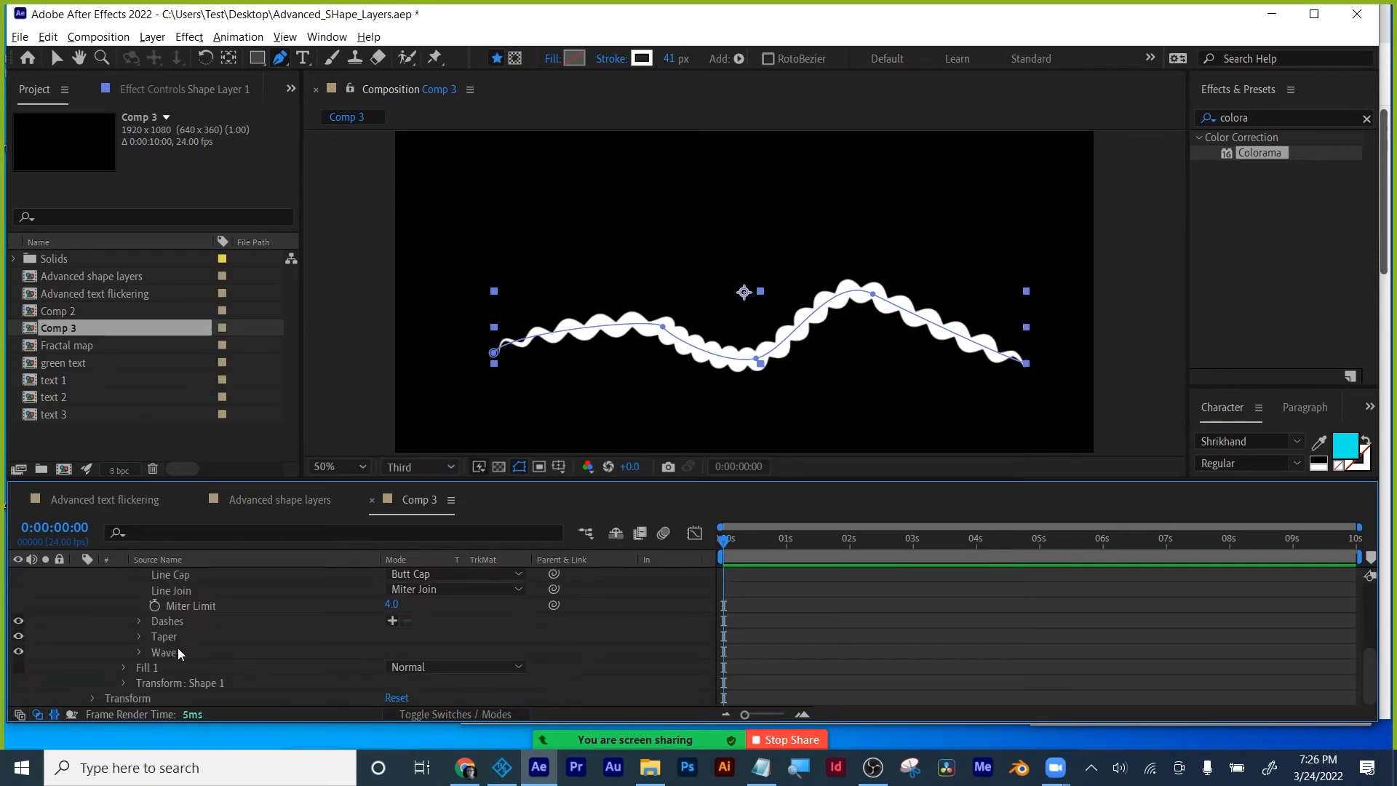
scroll(198, 660, up, 2)
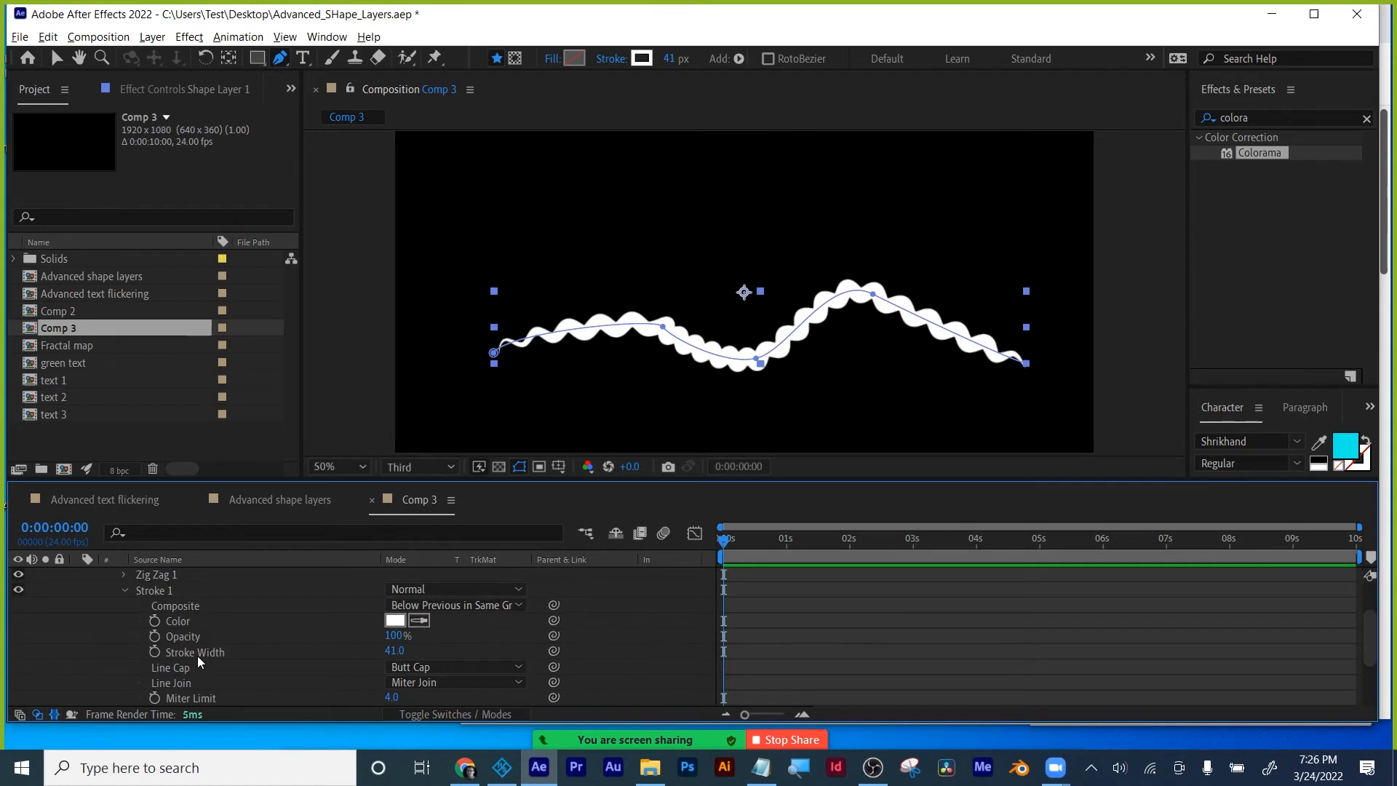
scroll(189, 625, down, 1)
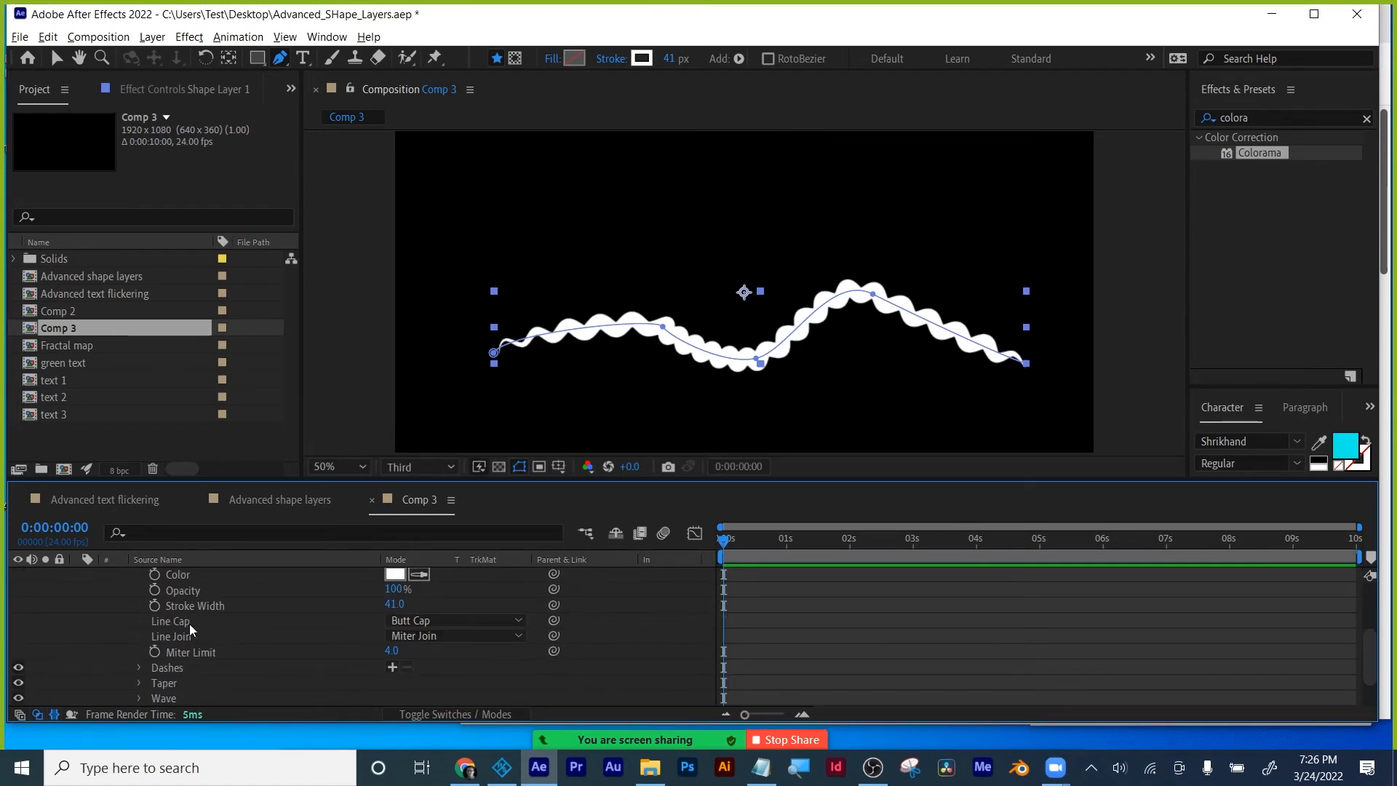
scroll(189, 624, up, 3)
scroll(203, 648, down, 2)
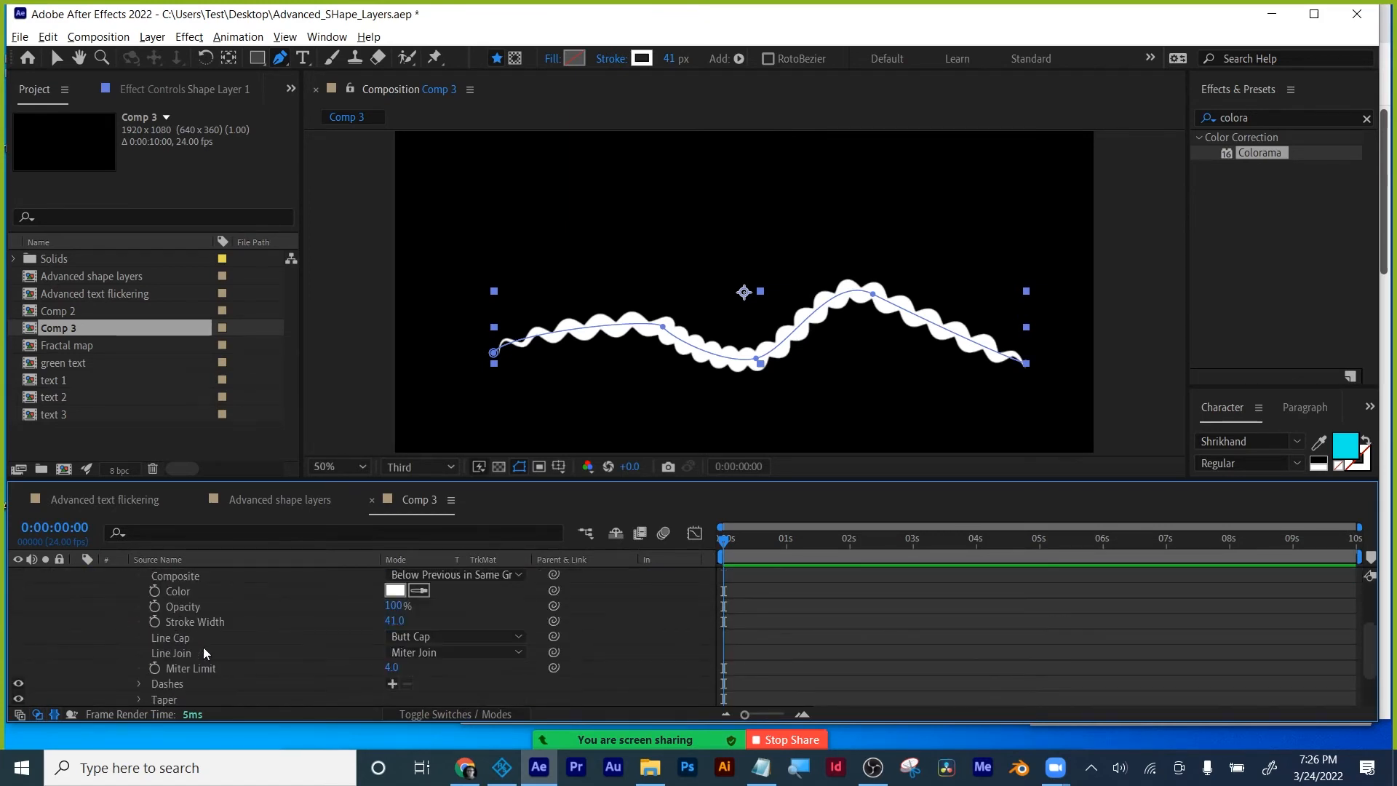
scroll(203, 648, down, 1)
scroll(203, 647, up, 3)
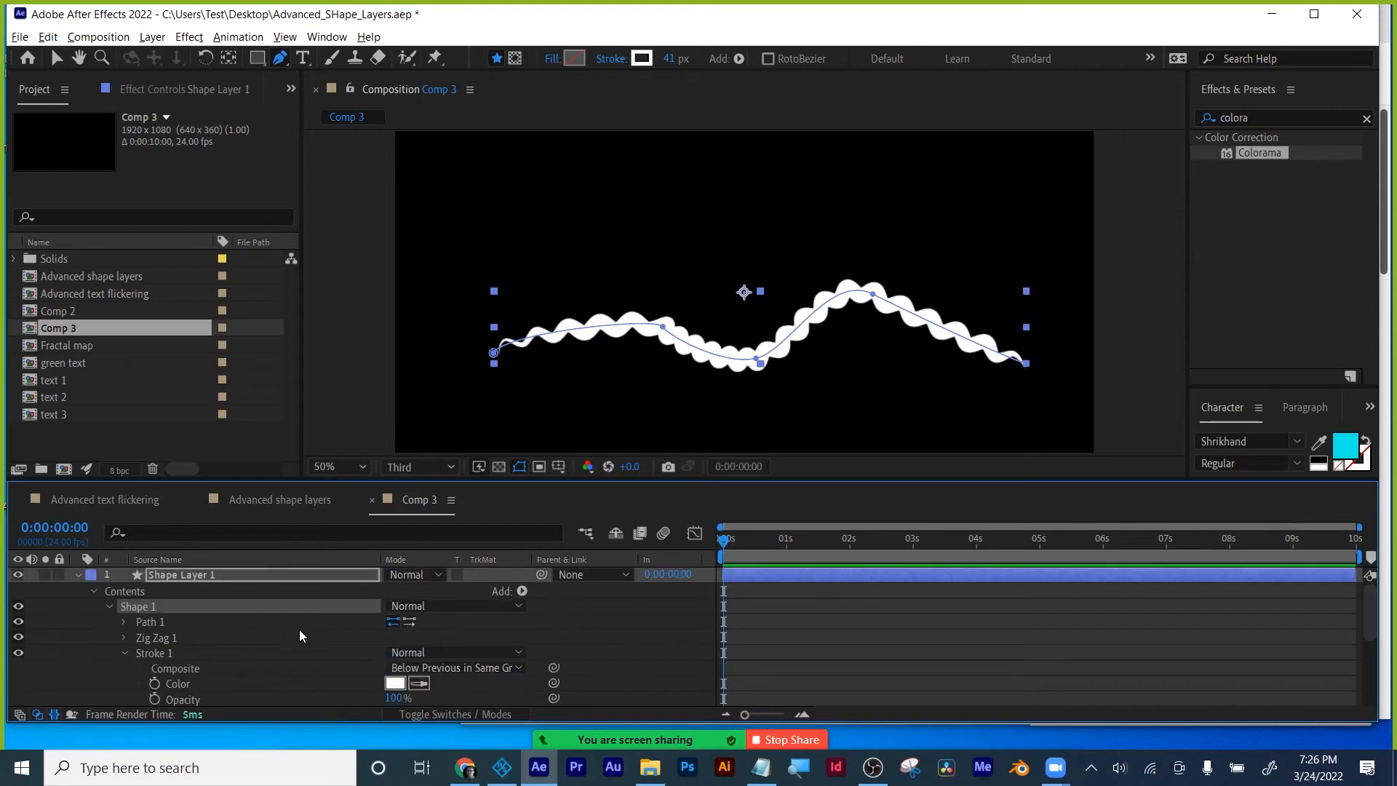
Add a Trim Paths operator to the Shape 1 group of the wavy line.
click(521, 590)
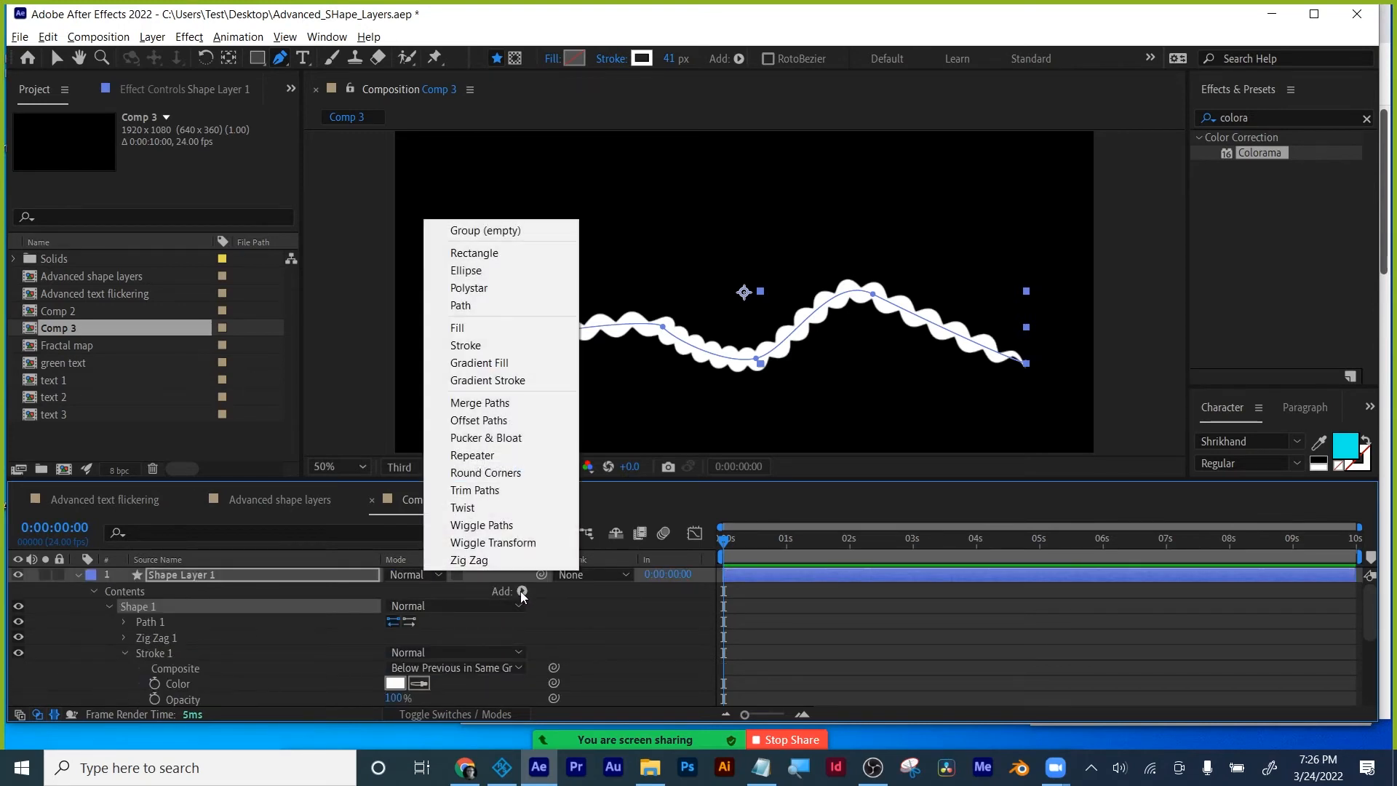
click(486, 491)
click(125, 652)
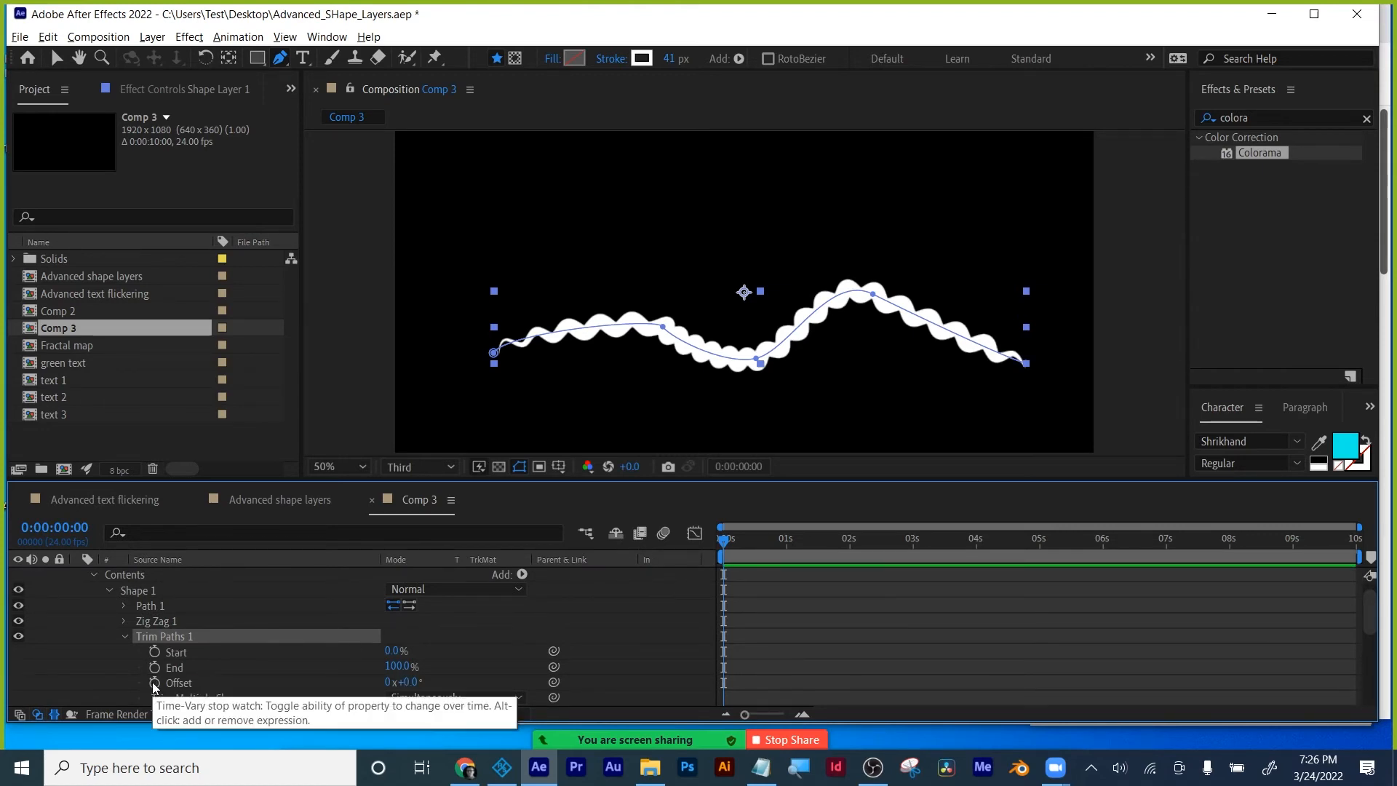
Drive the Offset of Trim Paths 1 with the expression time*200.
alt+click(153, 684)
text(time)
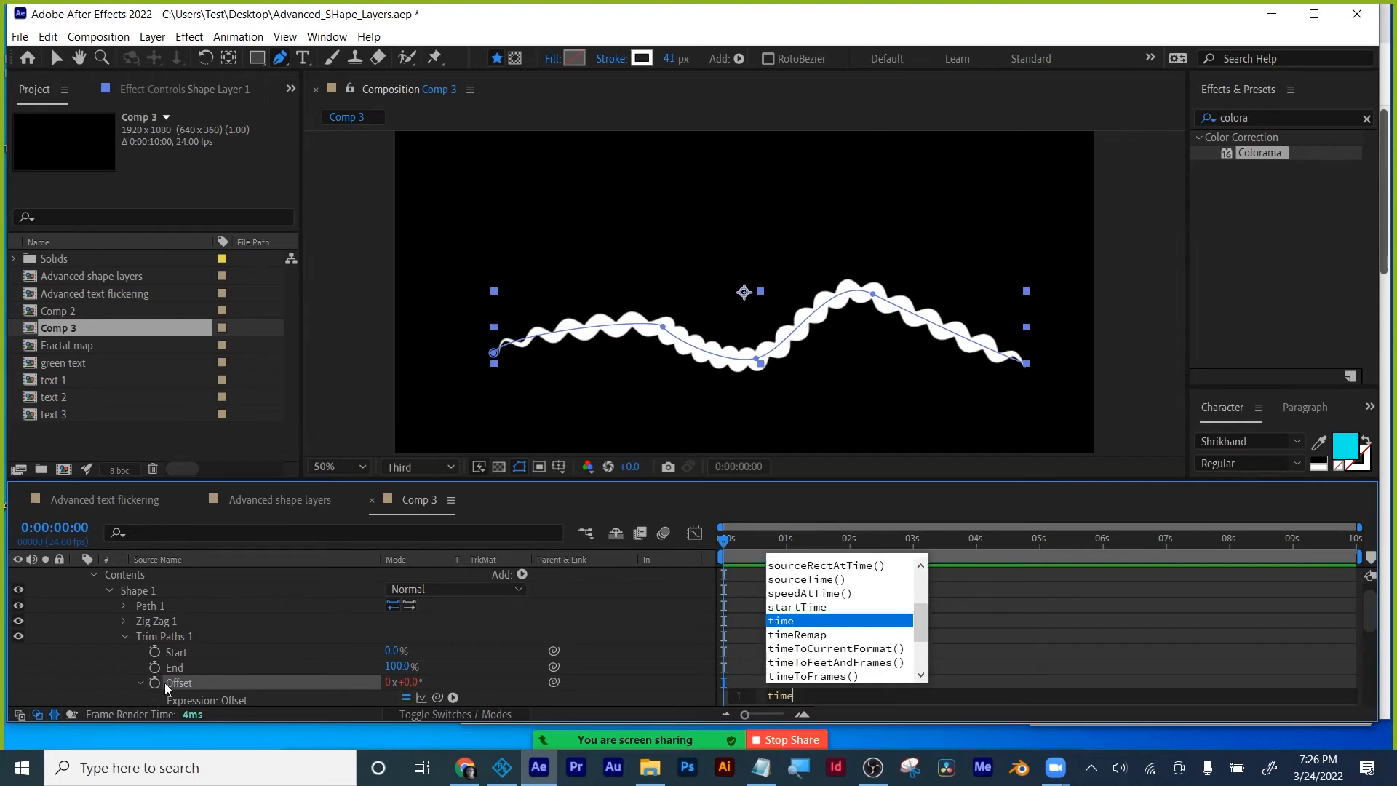
text(*200)
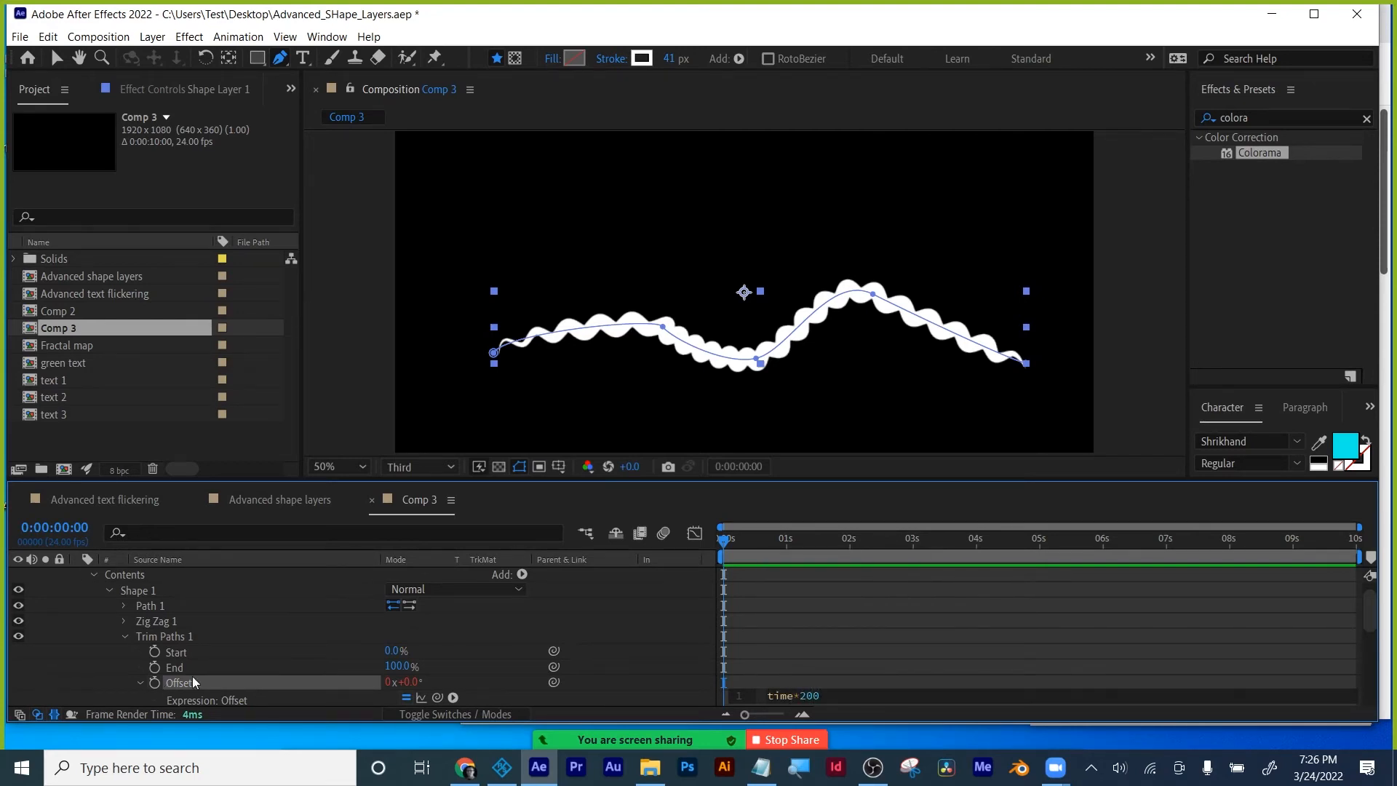
click(745, 597)
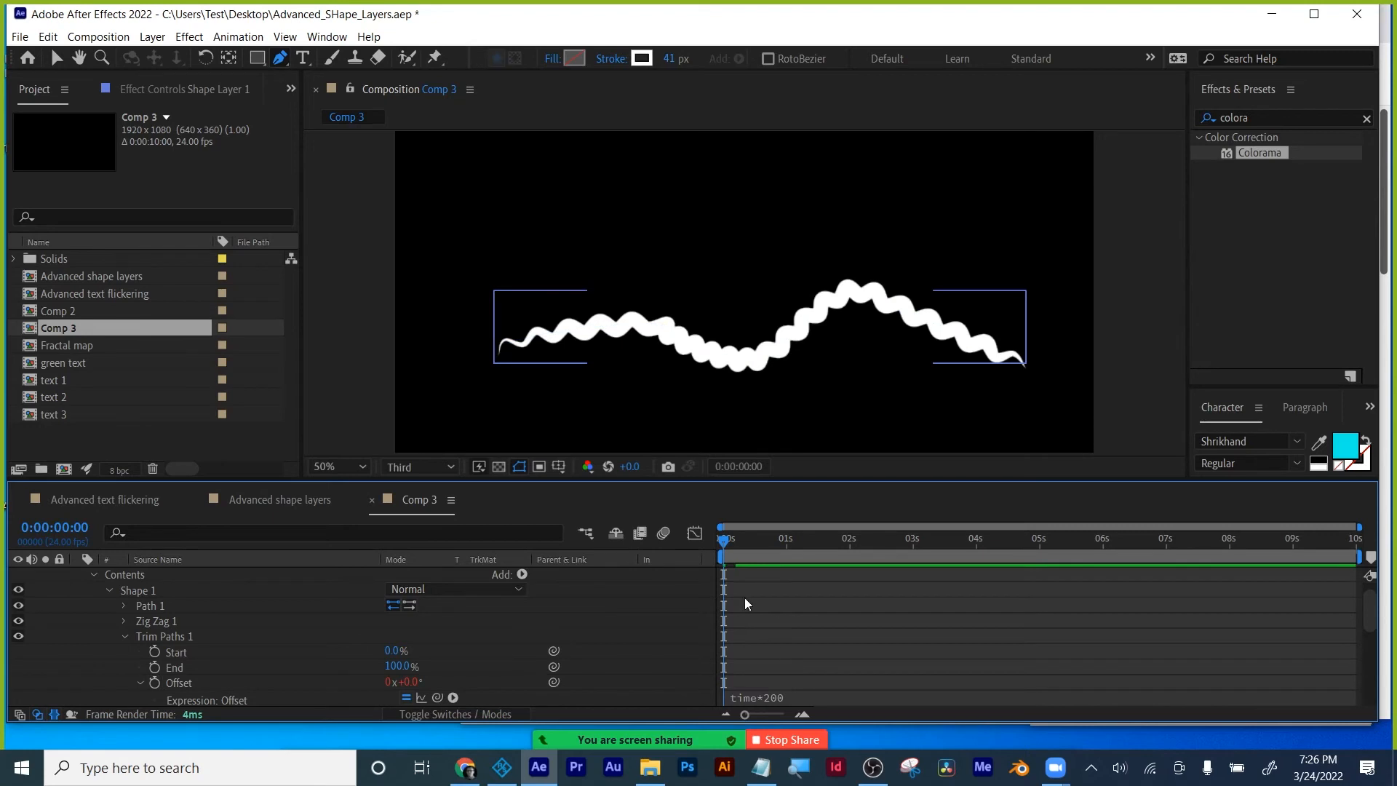
Switch to the Selection tool, deselect the wavy line and preview its trim offset animation.
click(56, 57)
click(735, 360)
click(838, 649)
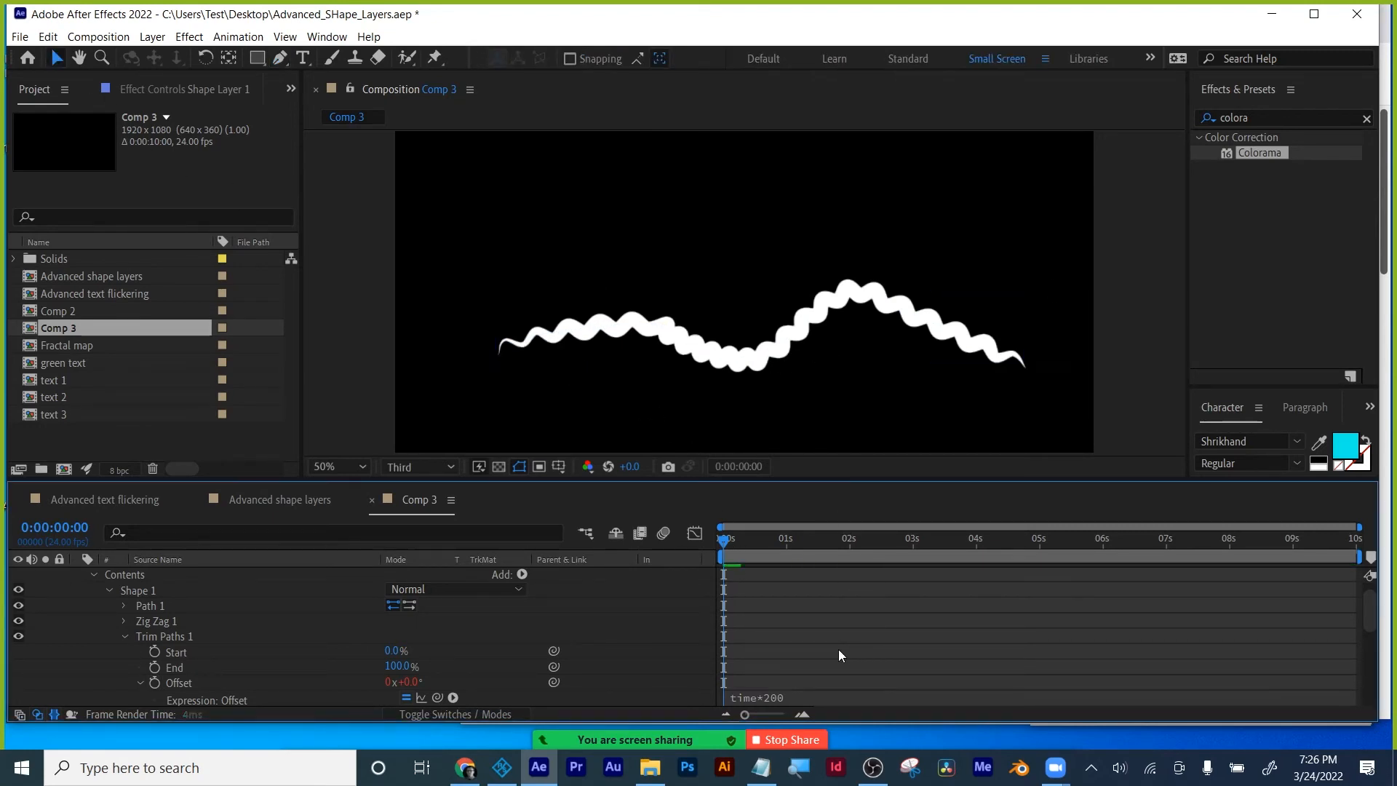
key(space)
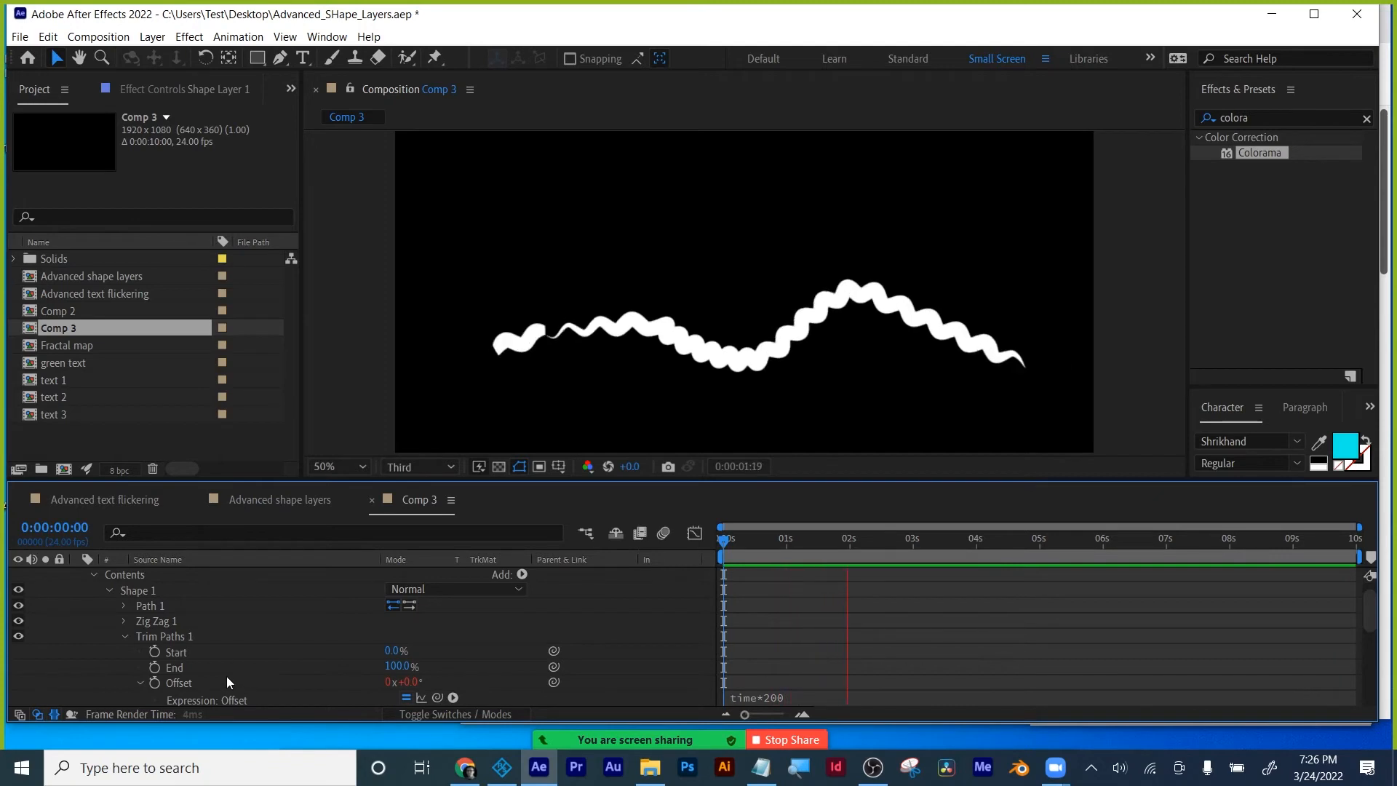
Set Trim Multiple Shapes to Individually in Trim Paths 1, stop the preview and collapse Stroke 1.
scroll(238, 663, down, 3)
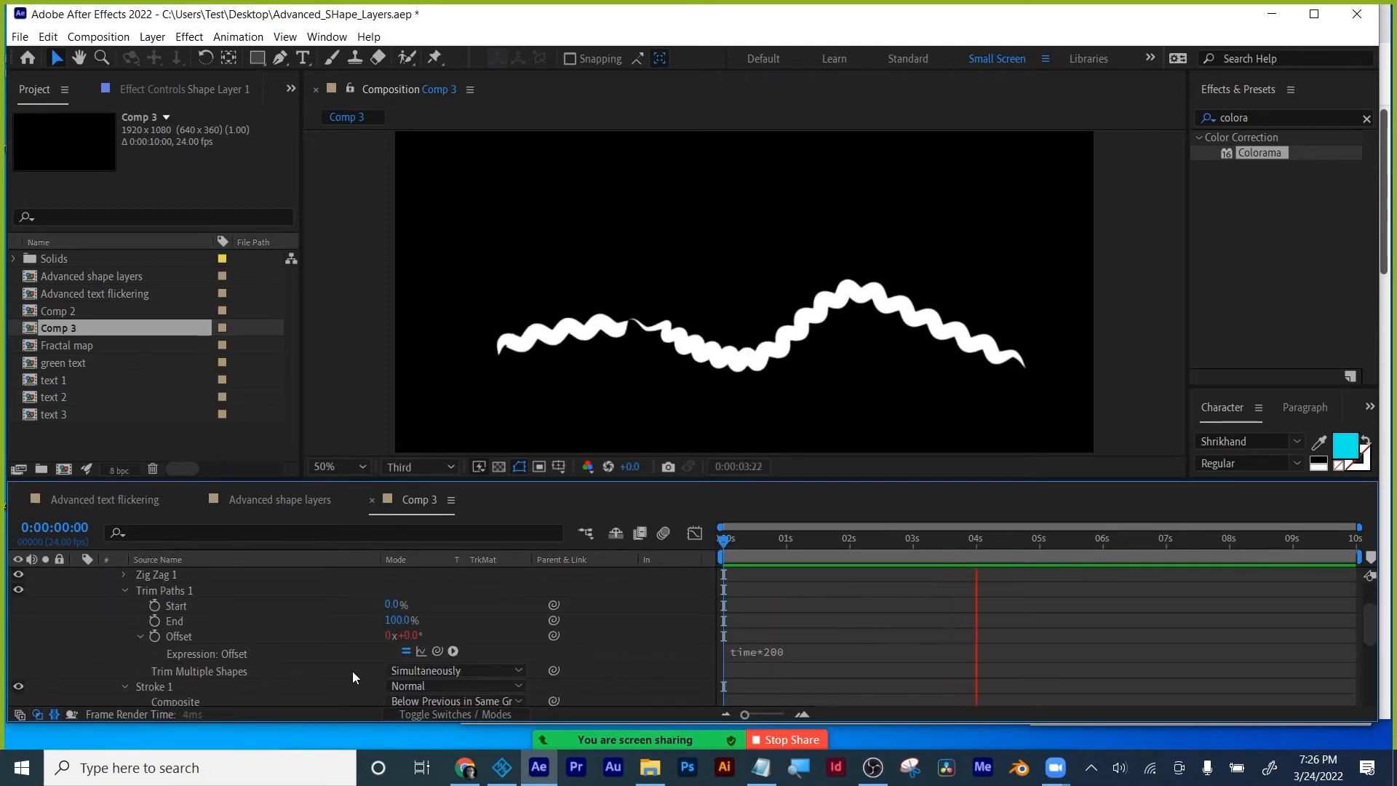
scroll(313, 670, down, 3)
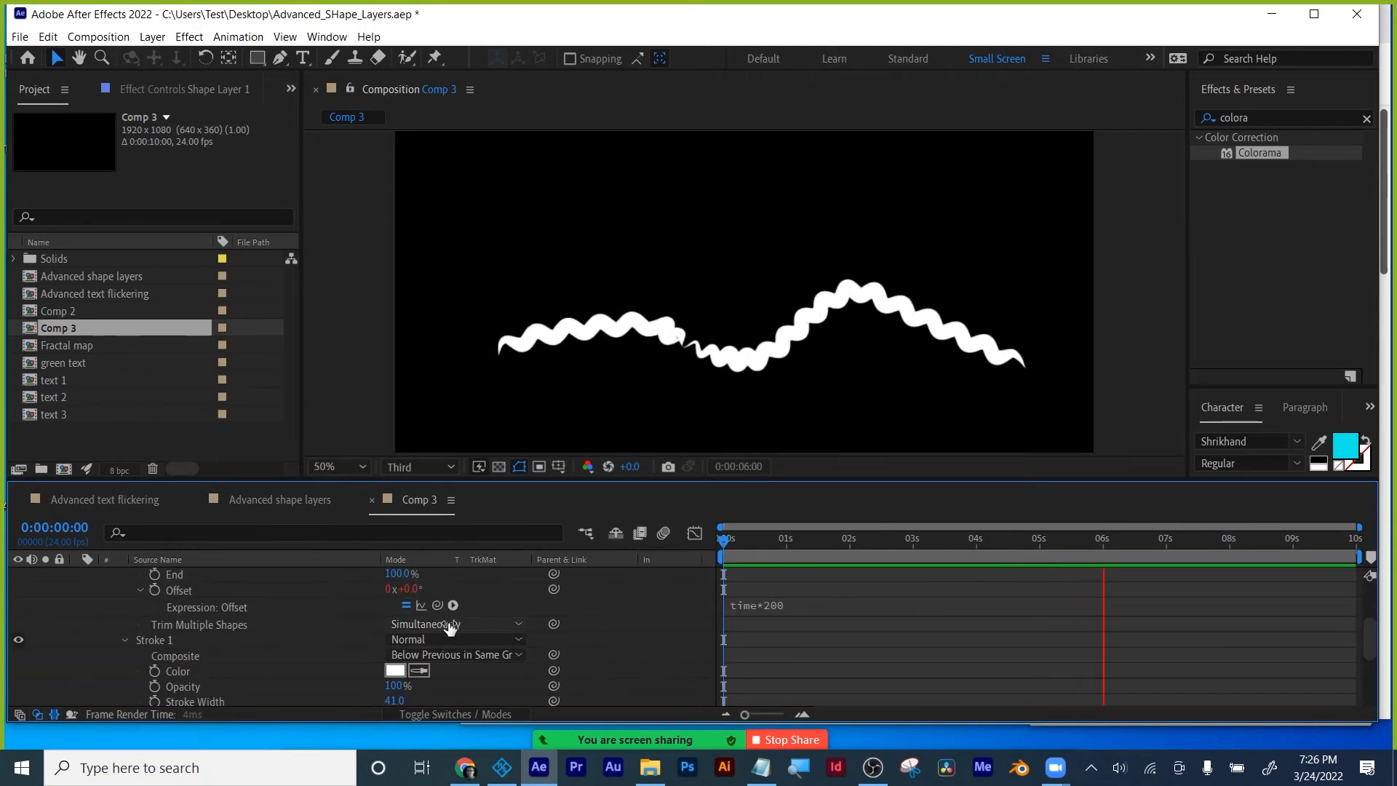
click(449, 624)
click(437, 659)
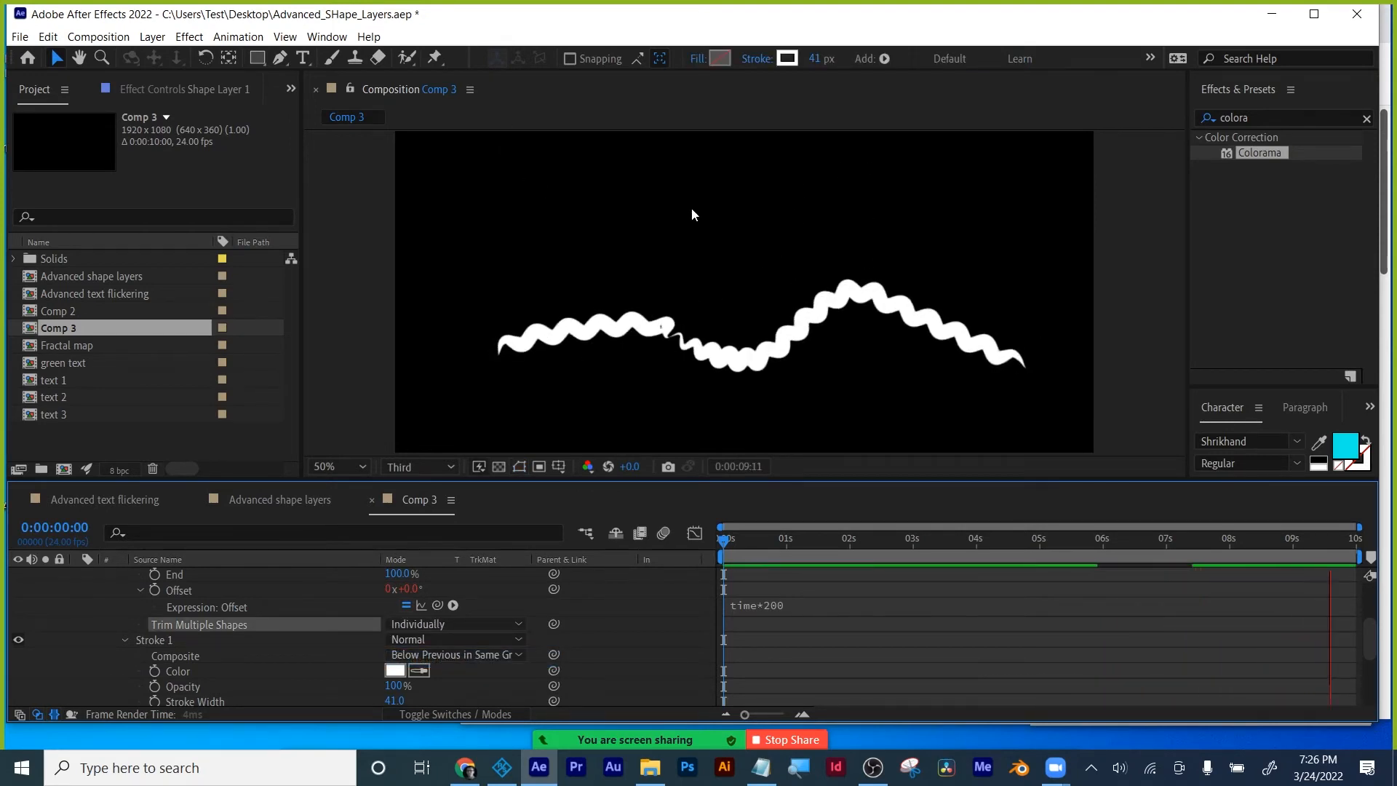
key(space)
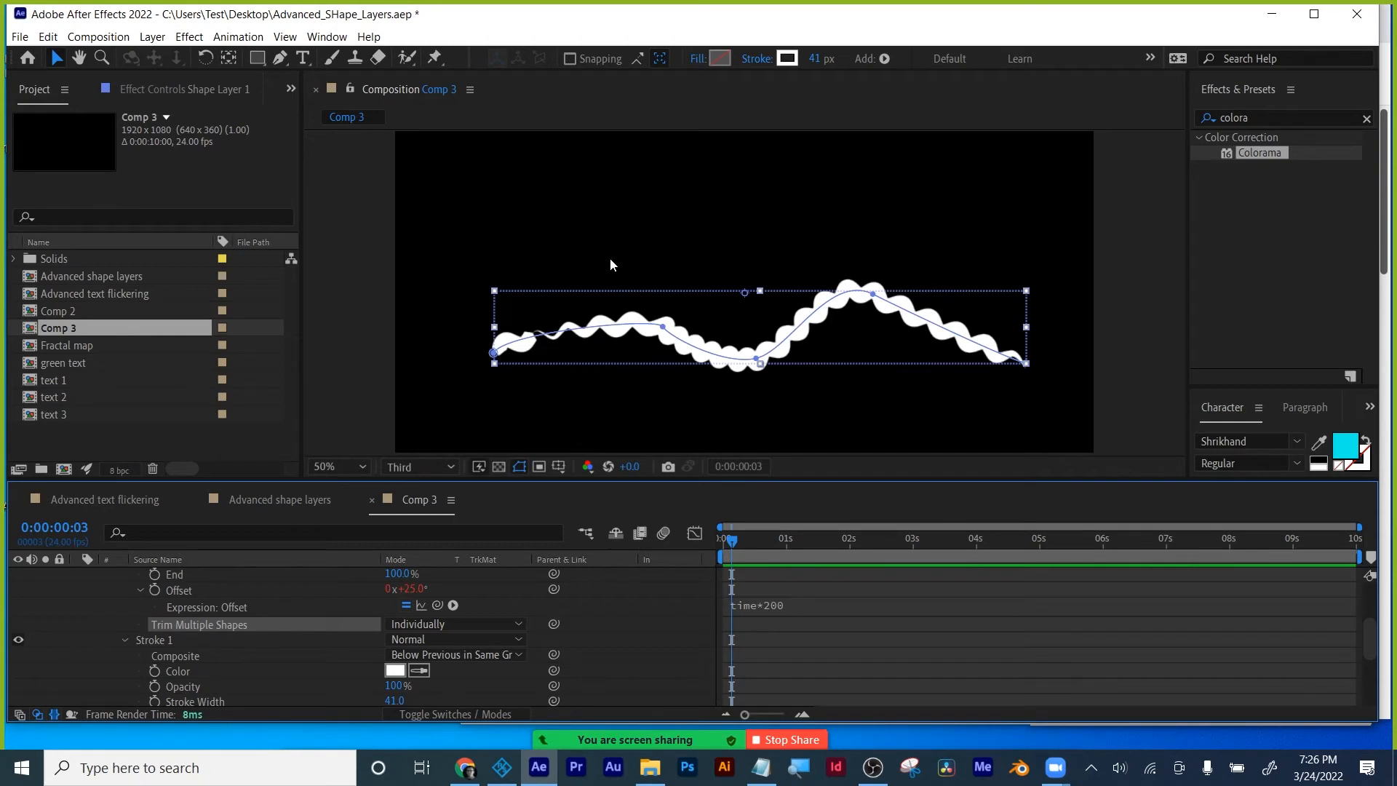
click(124, 640)
scroll(187, 646, up, 4)
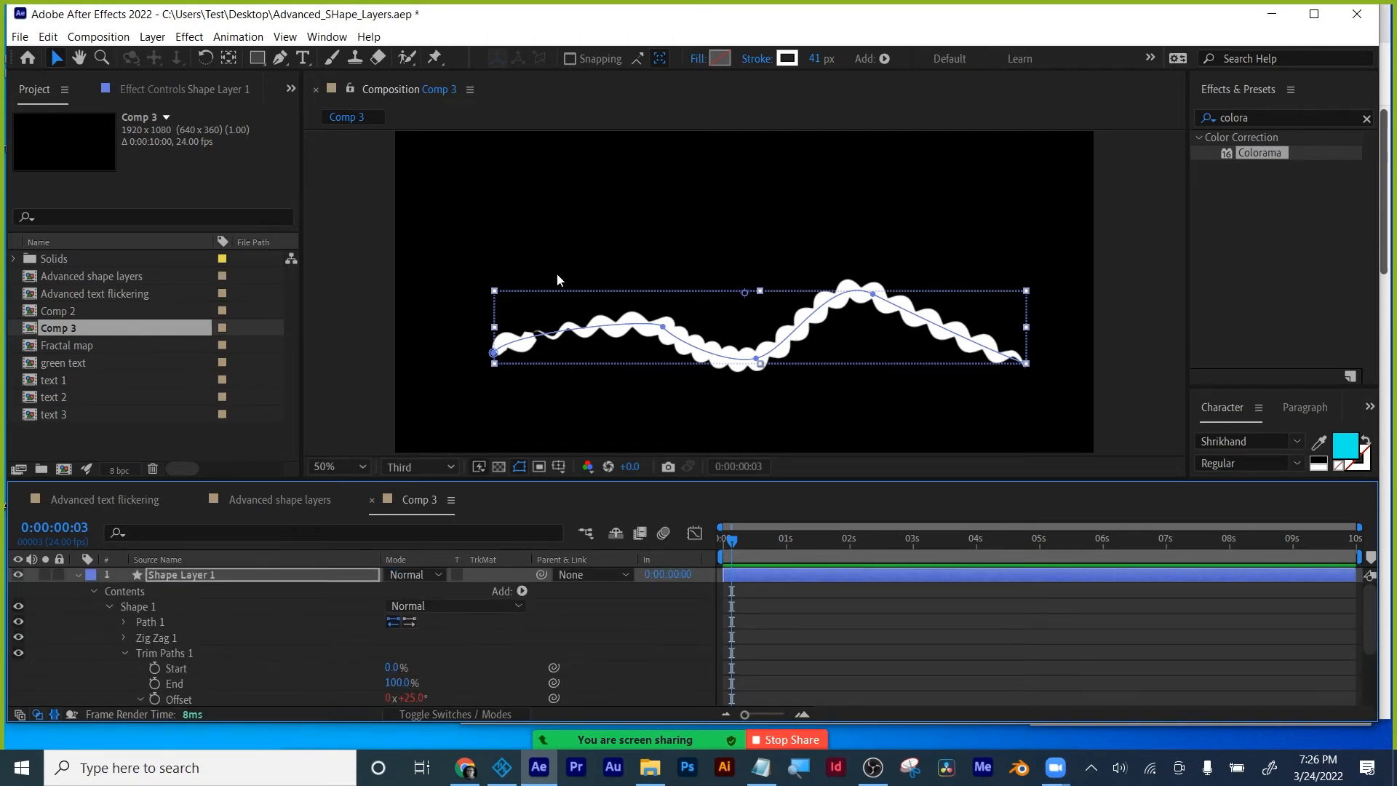
Copy the original burst layer from Advanced shape layers and create a new composition named Animation hierarchy.
click(189, 574)
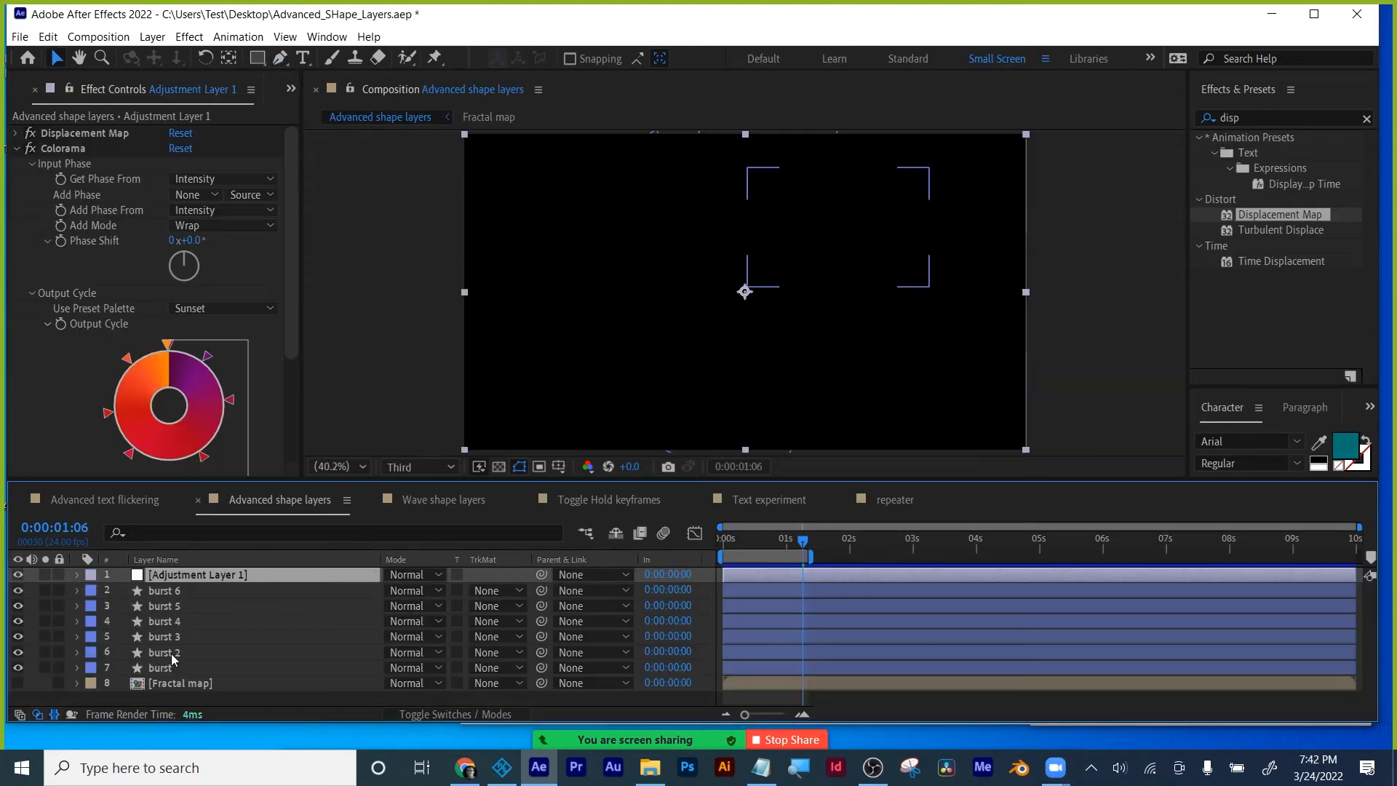
click(163, 667)
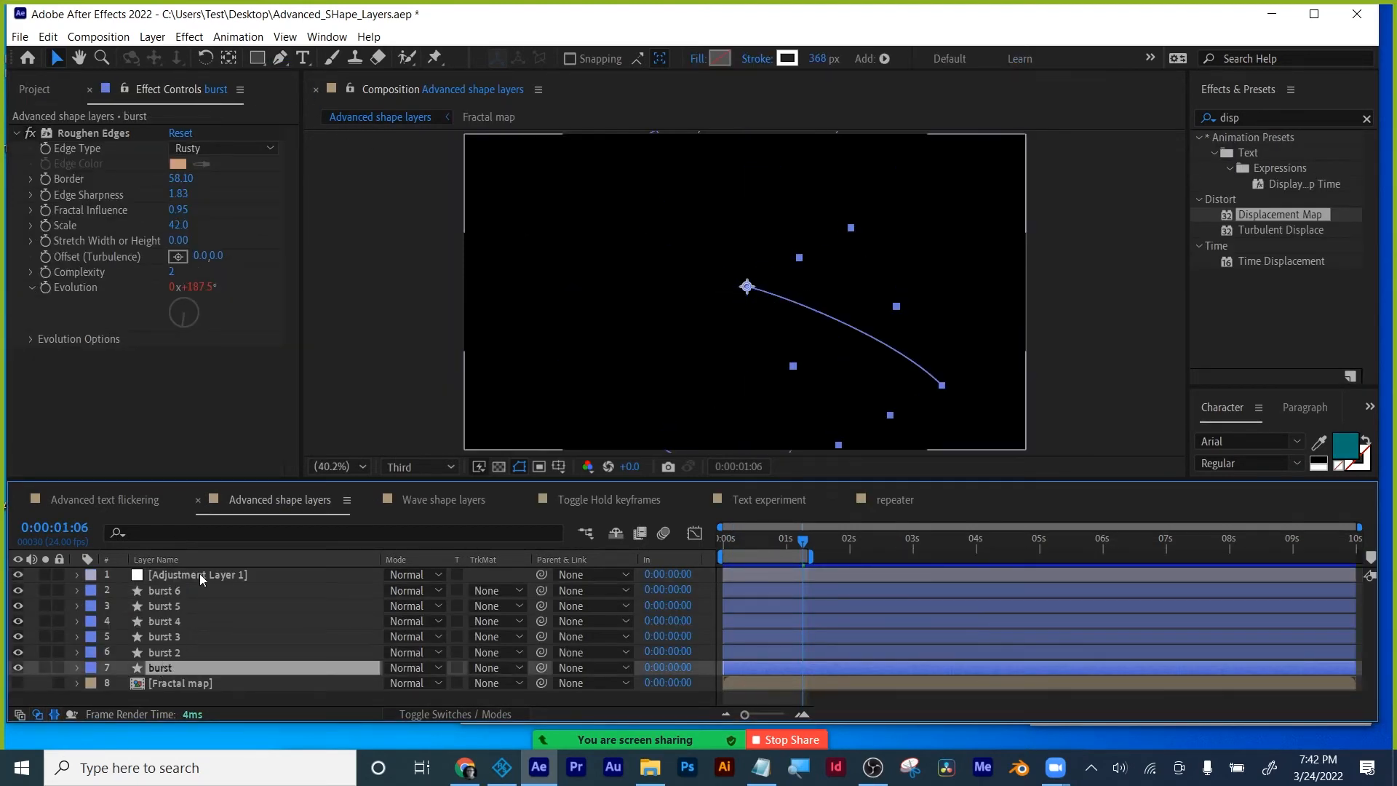
click(26, 91)
click(64, 468)
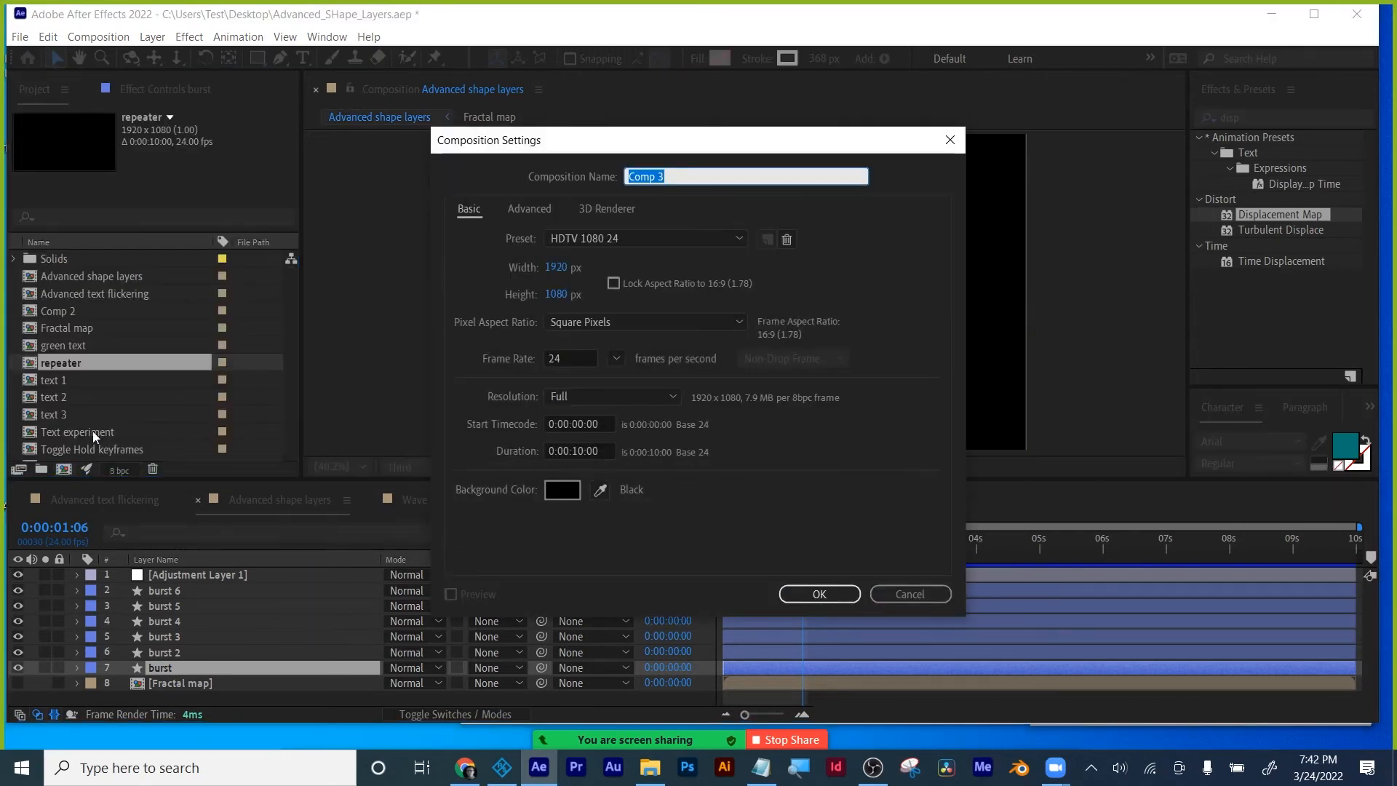
text(Animation hierarchy)
click(817, 593)
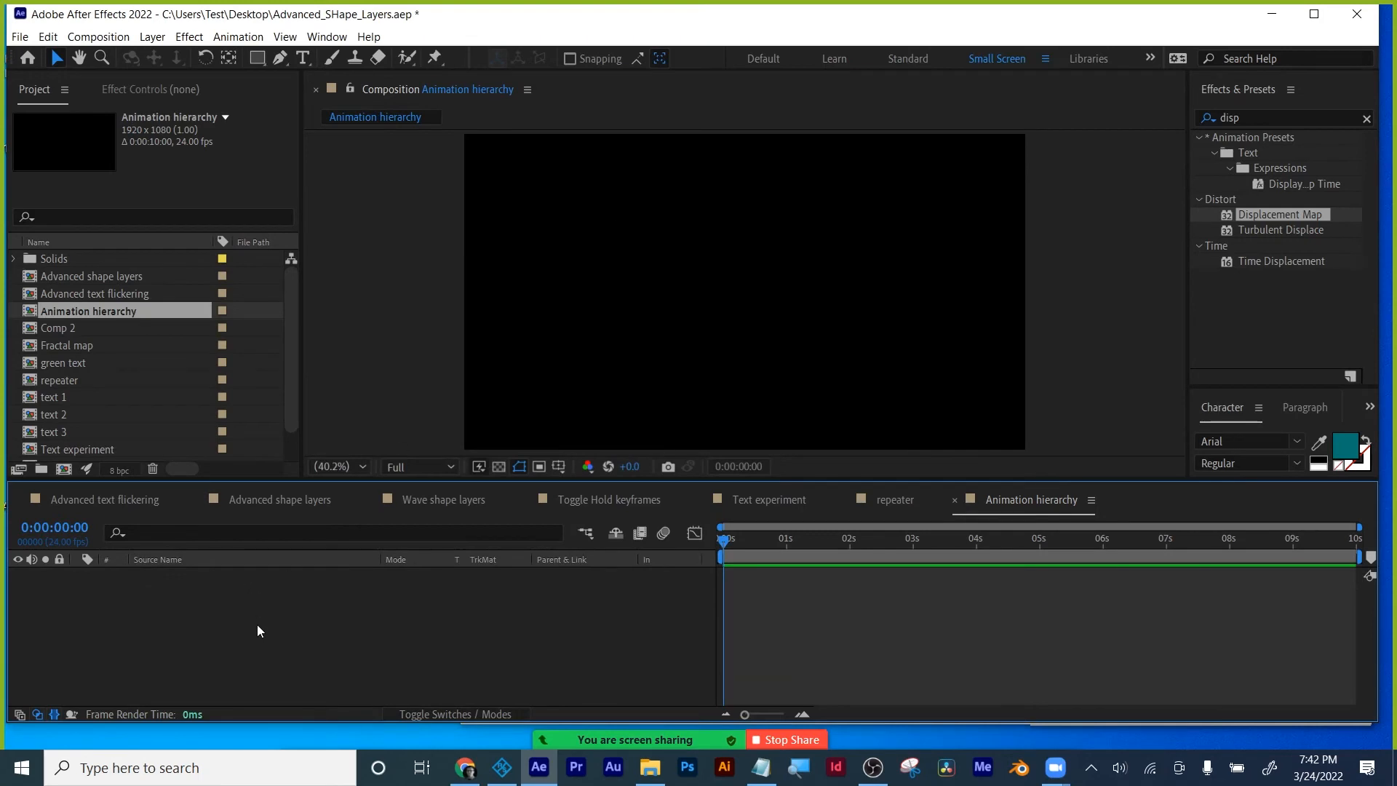
Paste the burst layer into the Animation hierarchy composition and reveal its property groups at 0:00:00:12.
key(ctrl+v)
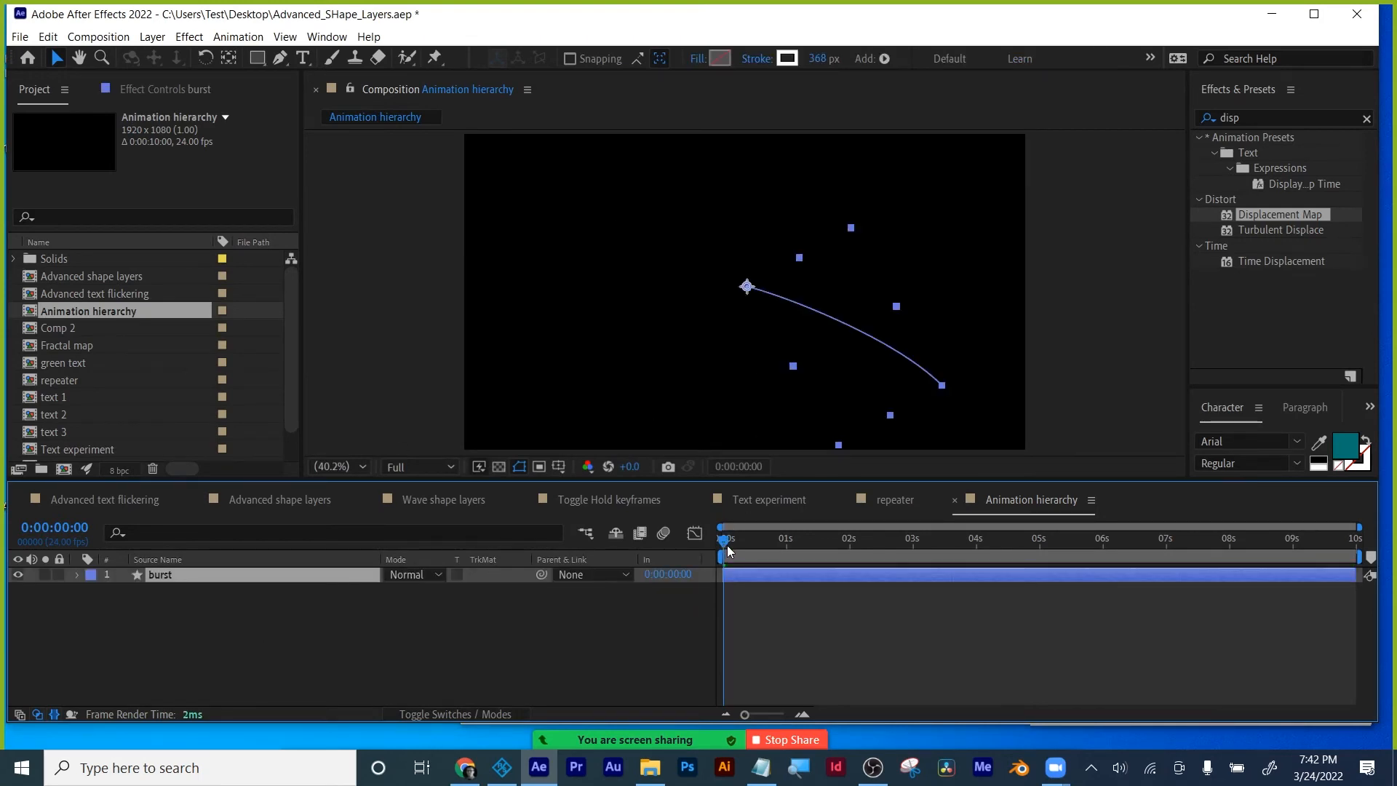
drag(728, 551, 757, 543)
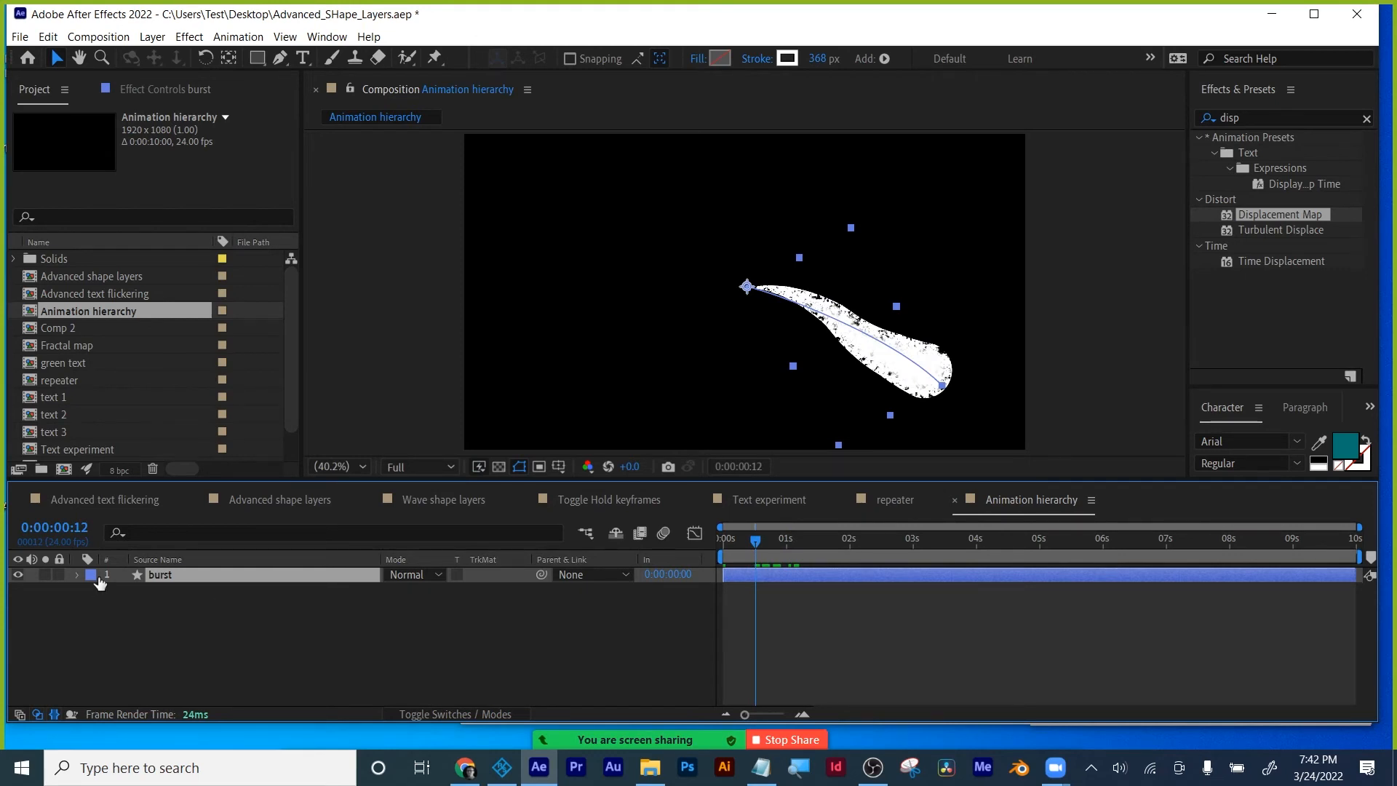
click(78, 575)
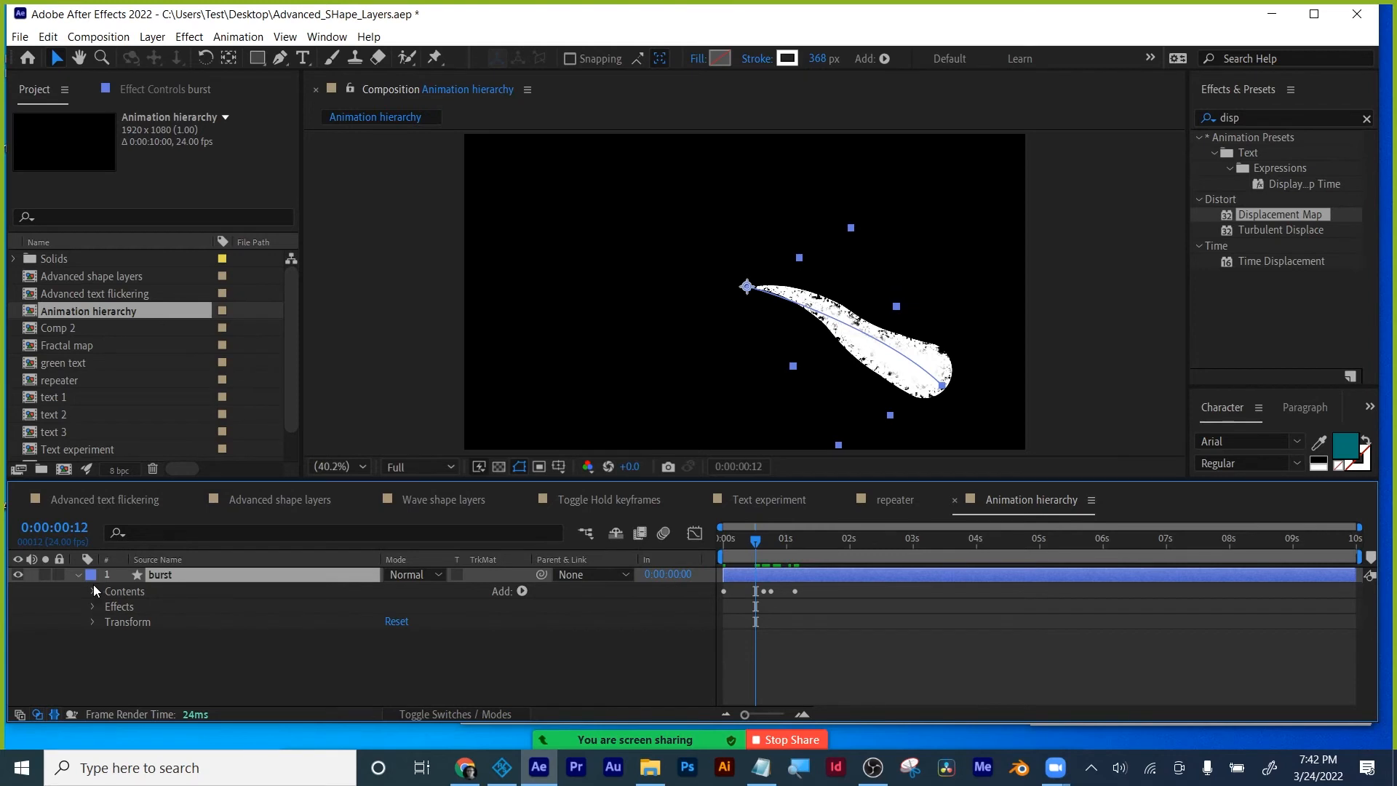
Remove all Start and End trim keyframes from the burst layer at 0:00:00:16 and move the burst up and left in the composition.
key(u)
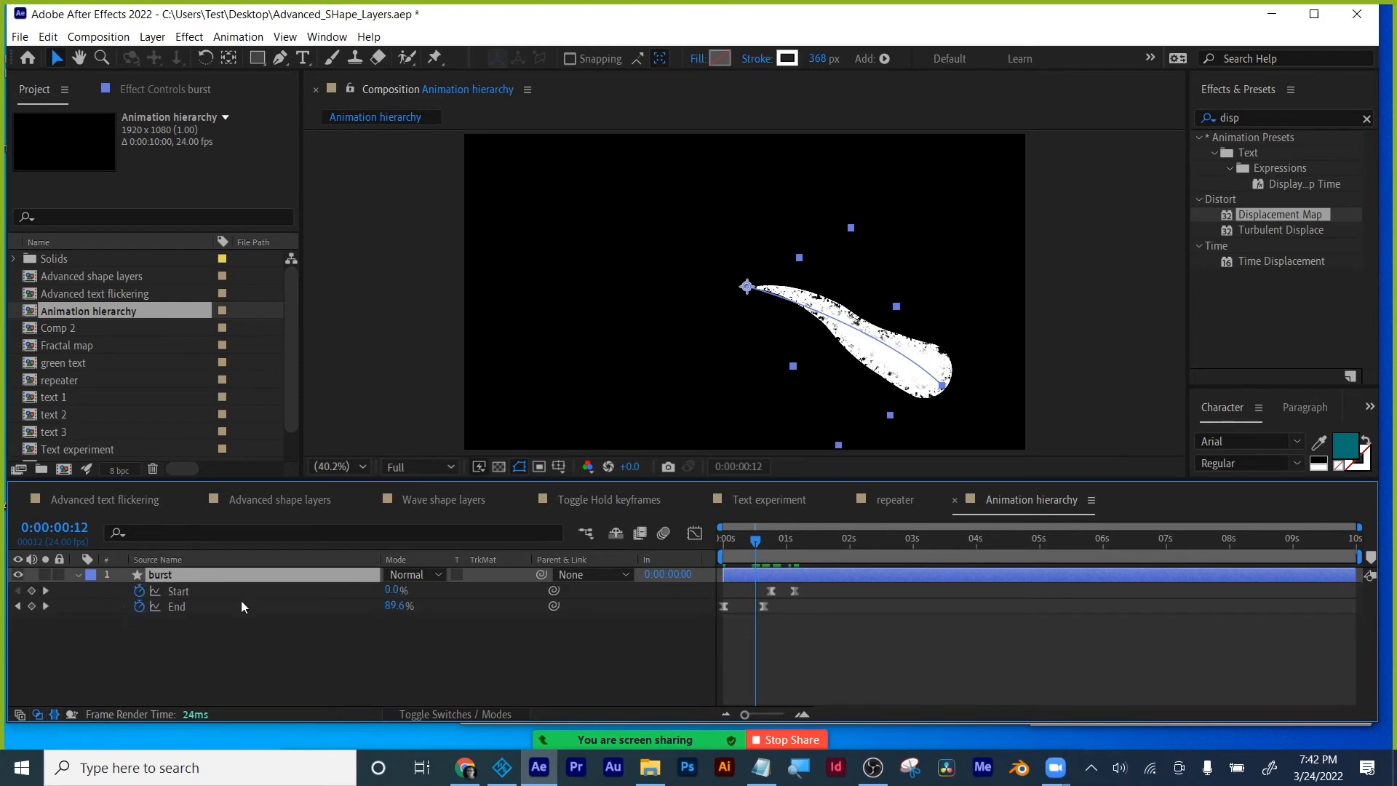
mouse_move(752, 539)
mouse_down()
mouse_move(725, 545)
mouse_move(765, 546)
mouse_up()
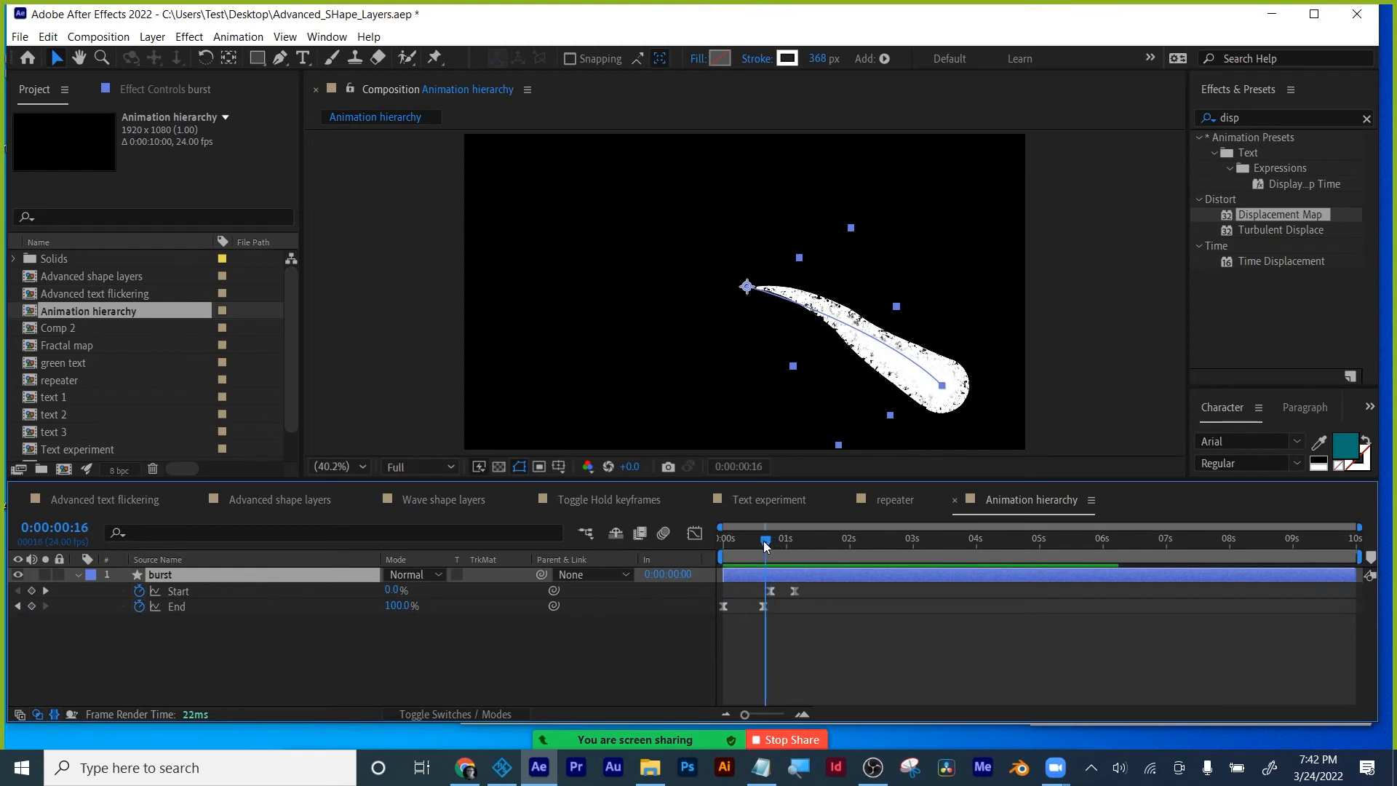
click(139, 606)
click(139, 591)
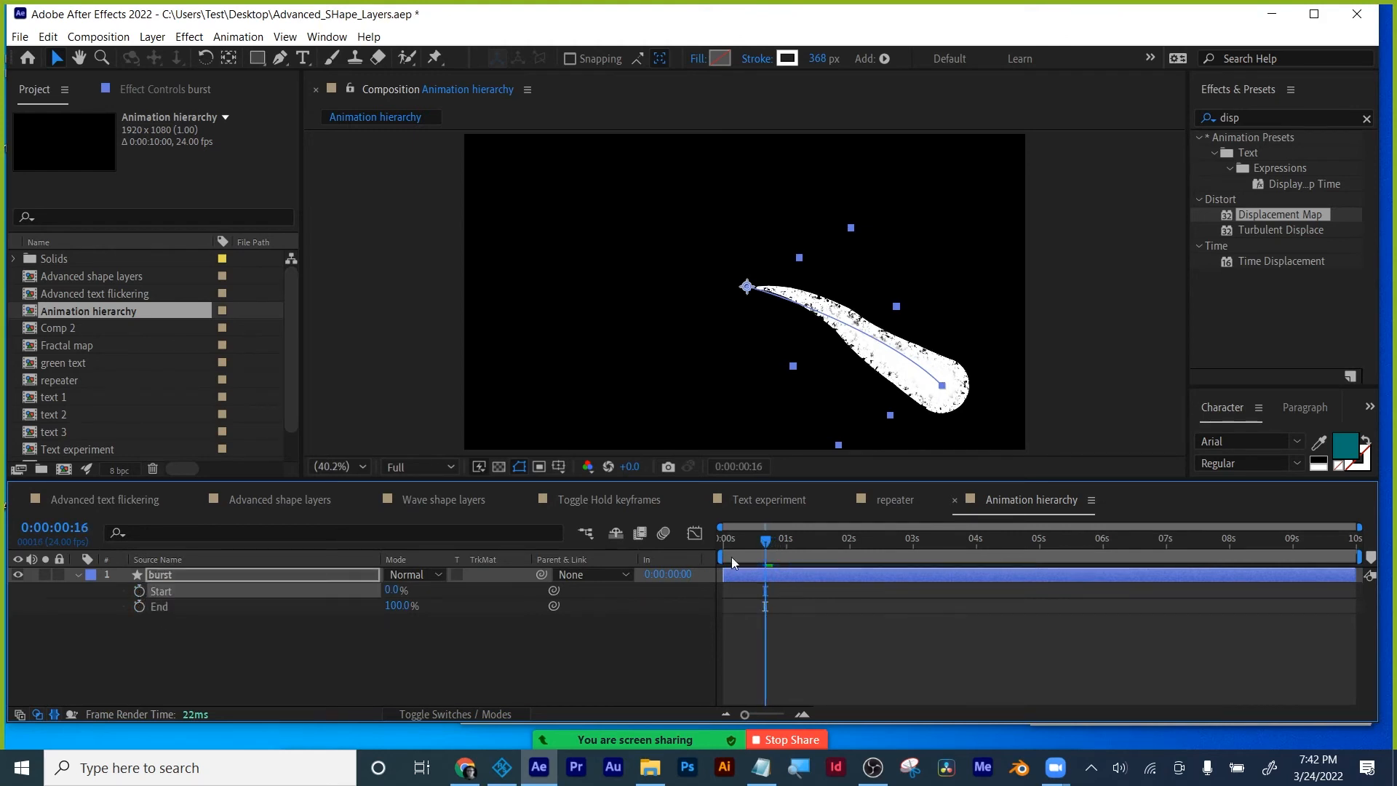
drag(765, 539, 794, 539)
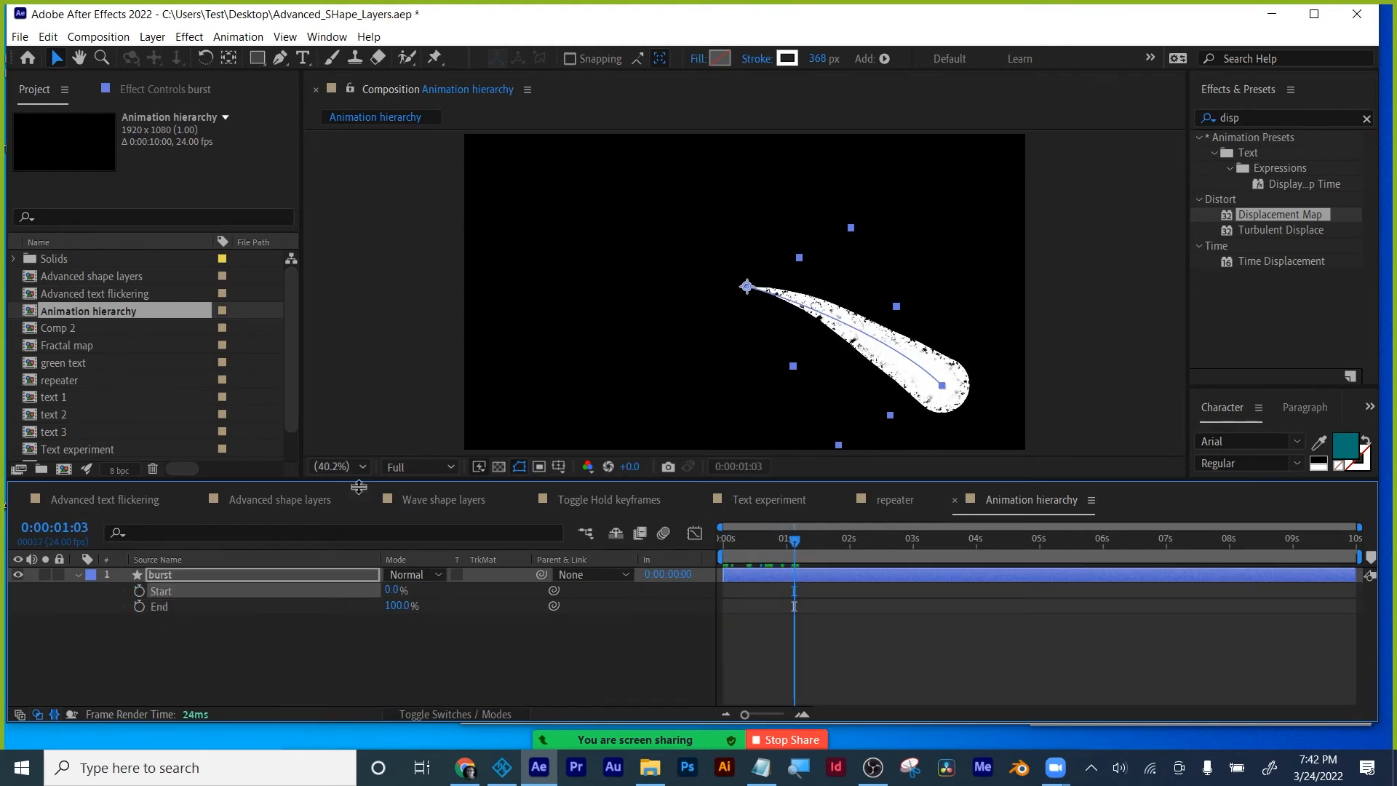
drag(828, 333, 731, 271)
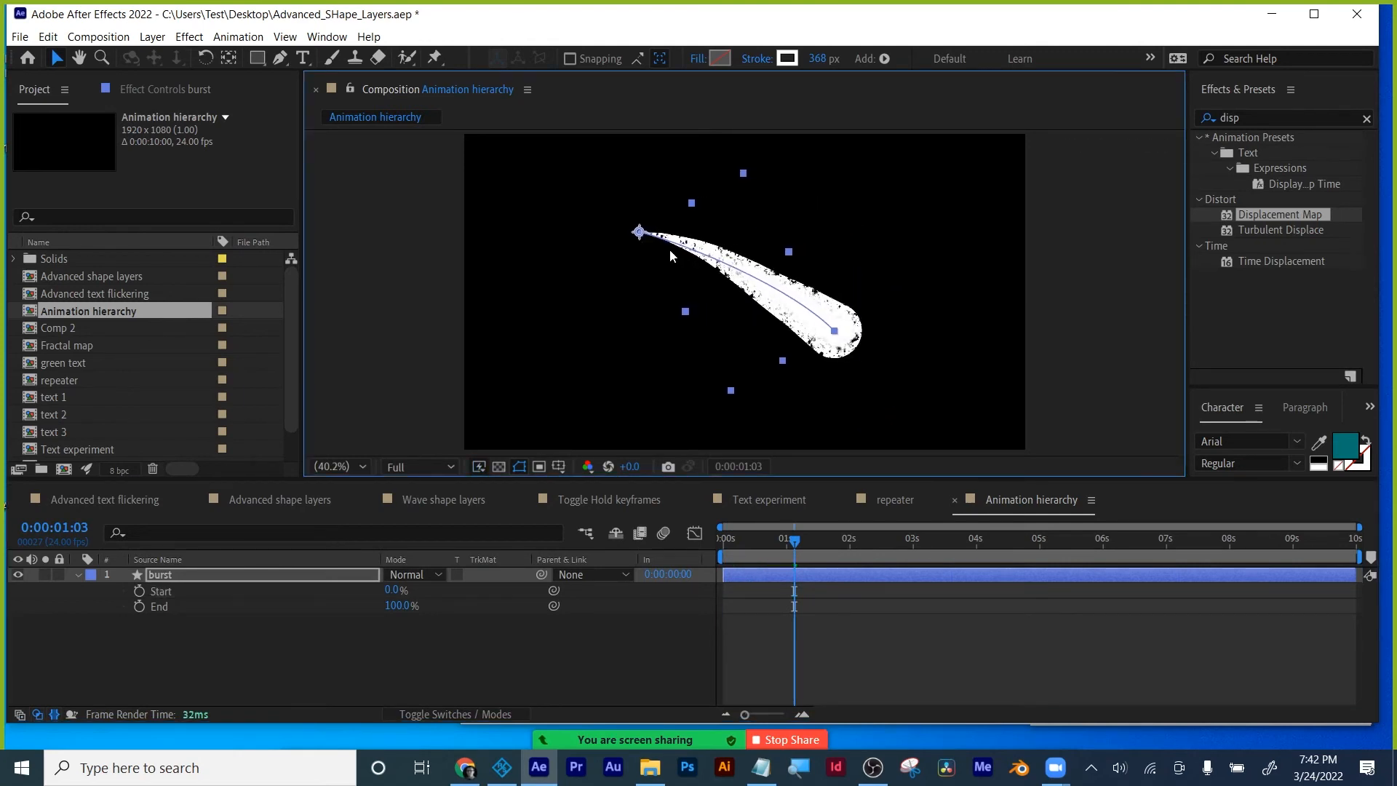
Activate the Pen tool, expand the burst layer's Shape 1 contents and select Path 1.
click(280, 58)
click(80, 574)
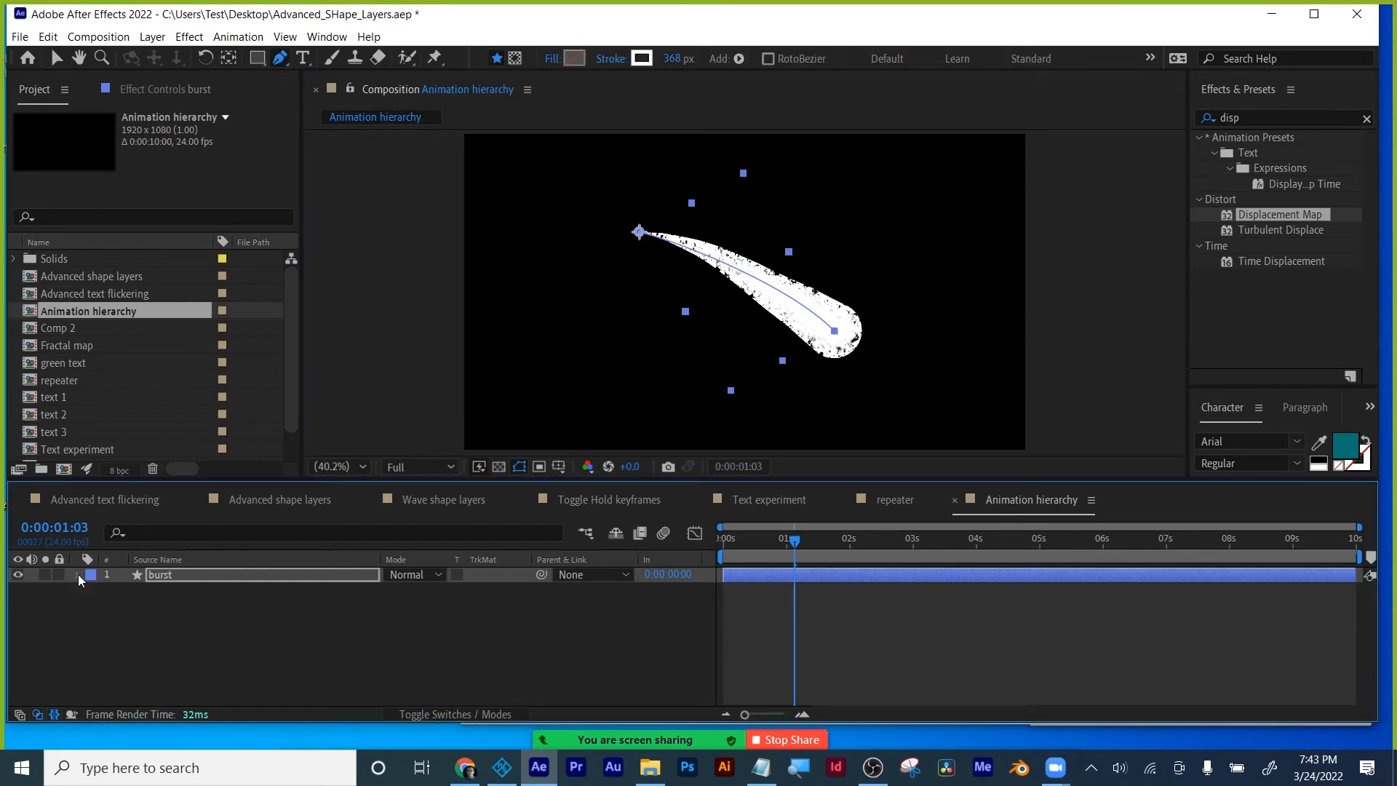
click(77, 574)
click(108, 606)
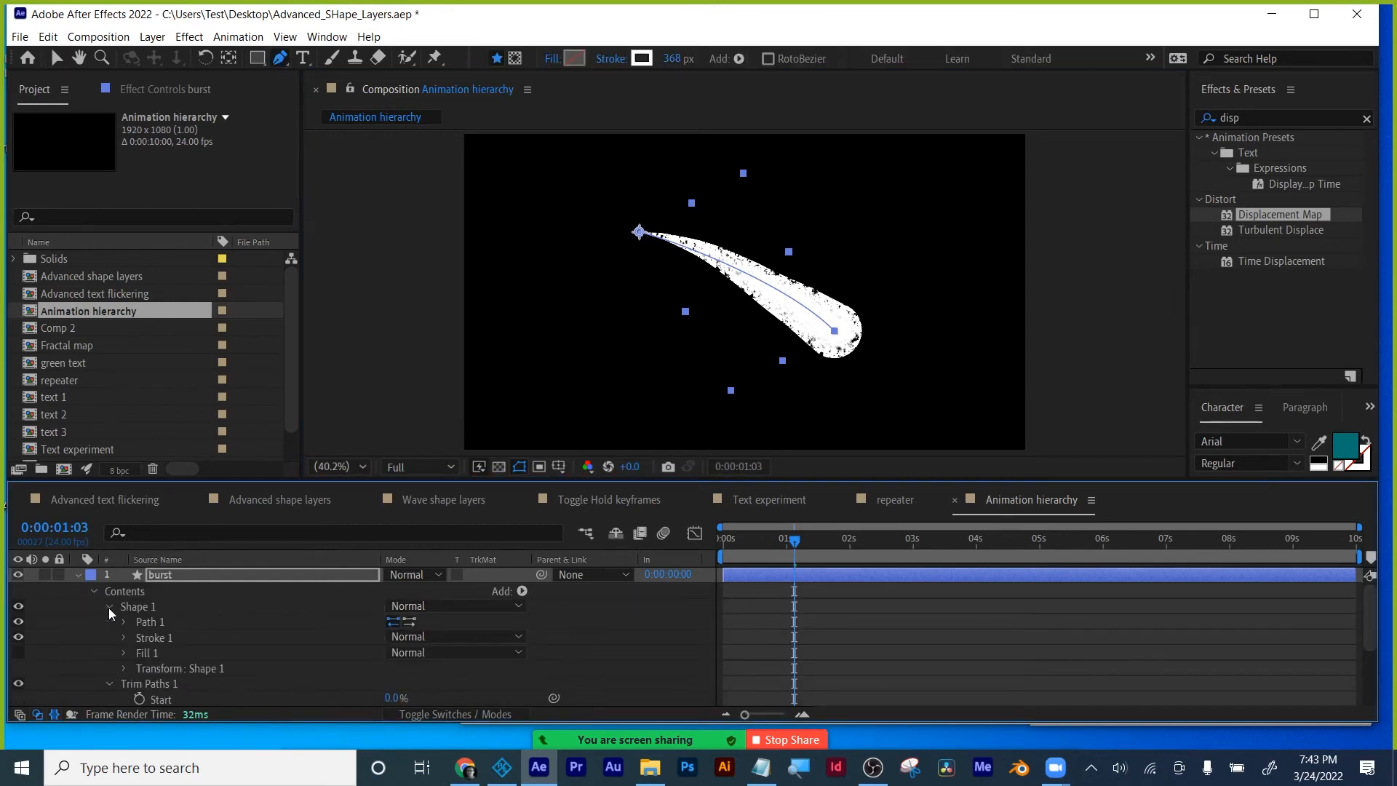
click(108, 606)
click(108, 606)
click(123, 622)
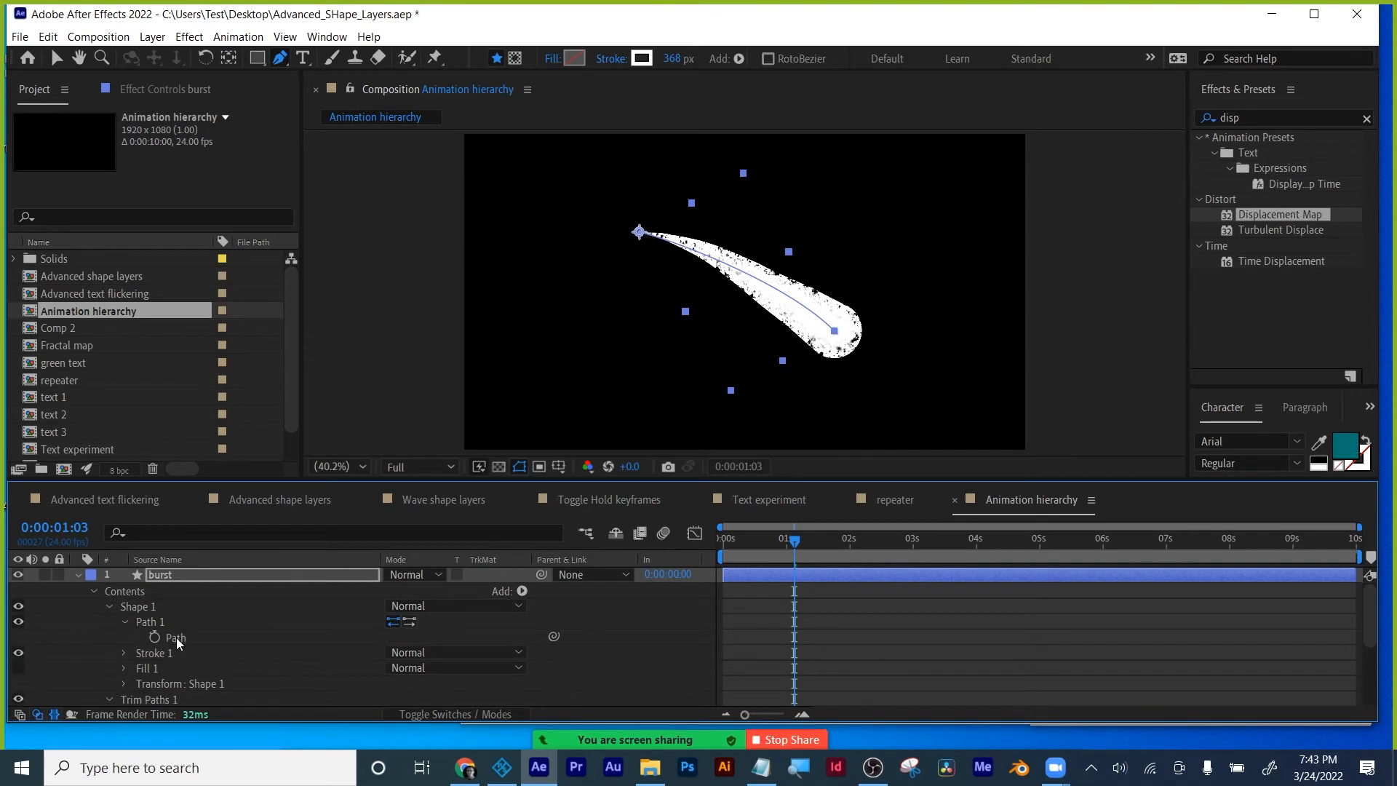
click(216, 624)
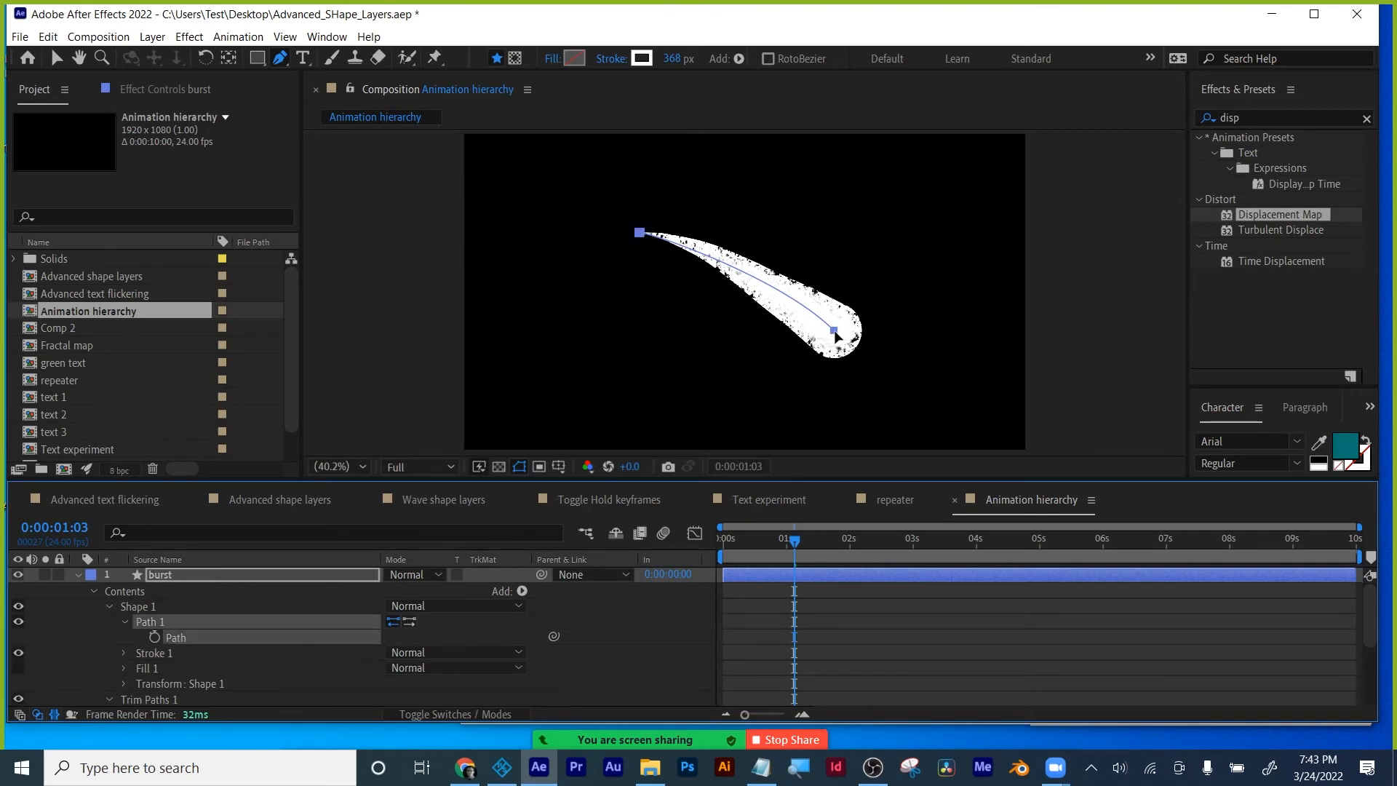
Remove the burst path's lower-right end vertex with the Delete Vertex tool.
click(280, 58)
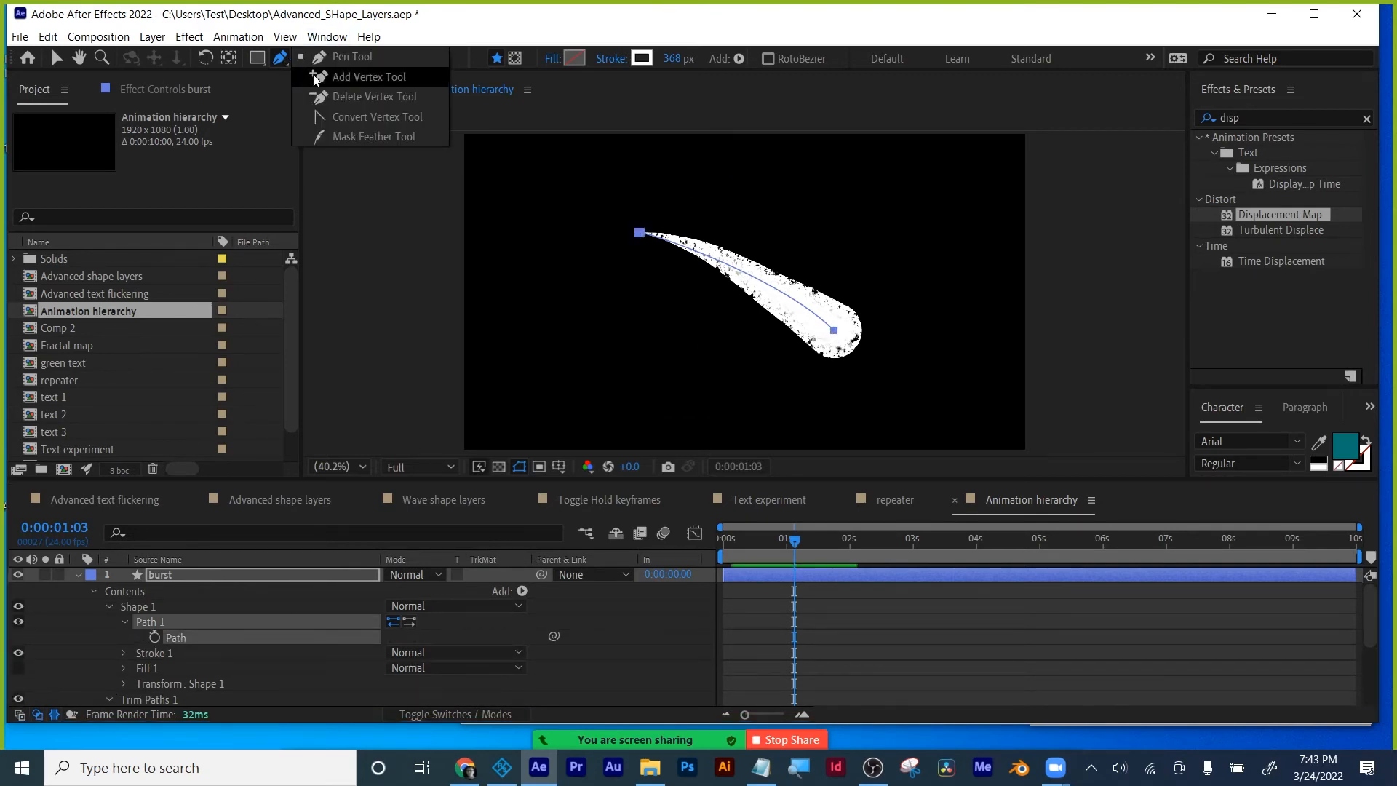
click(330, 97)
click(834, 331)
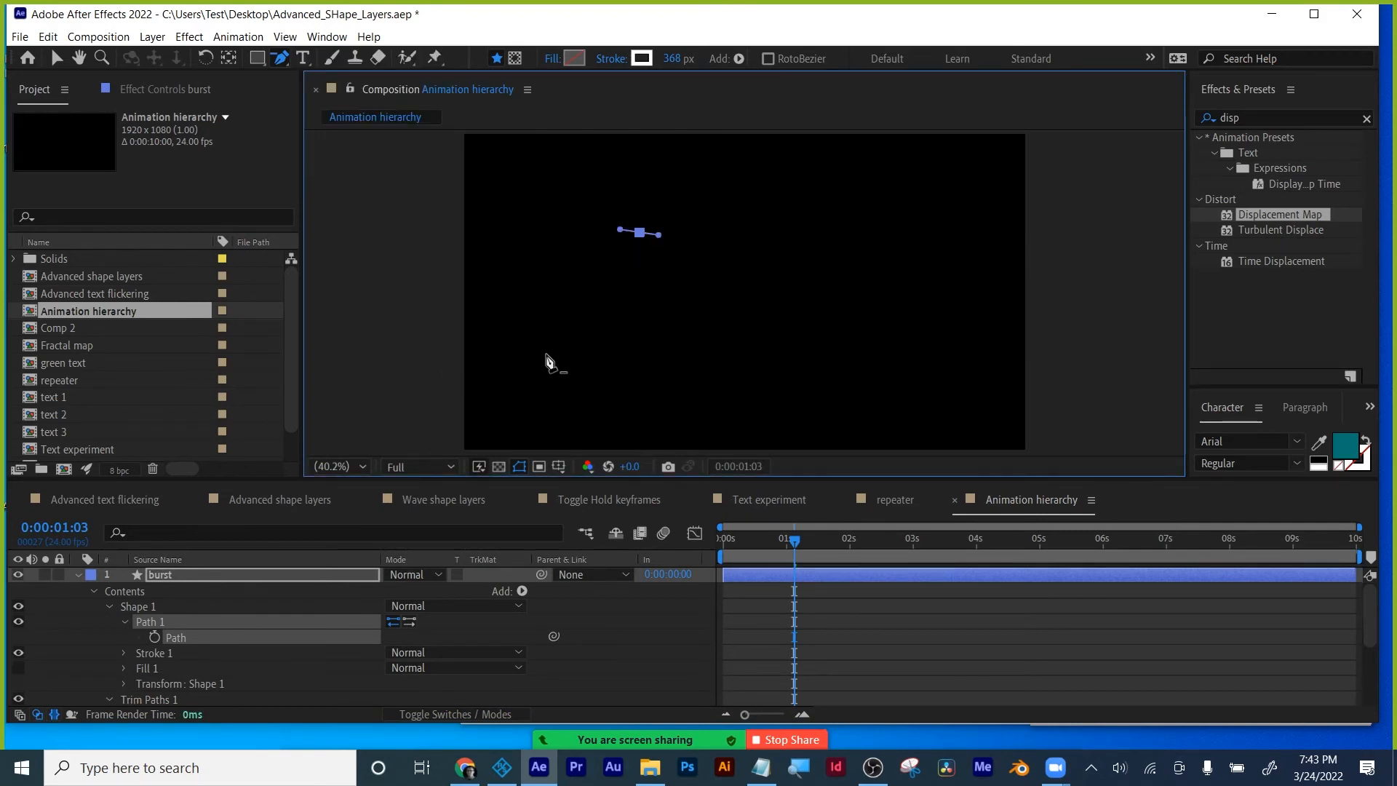
Extend the remaining vertex of Path 1 with the Pen tool into a closed five-point, barrel-like outline.
click(282, 58)
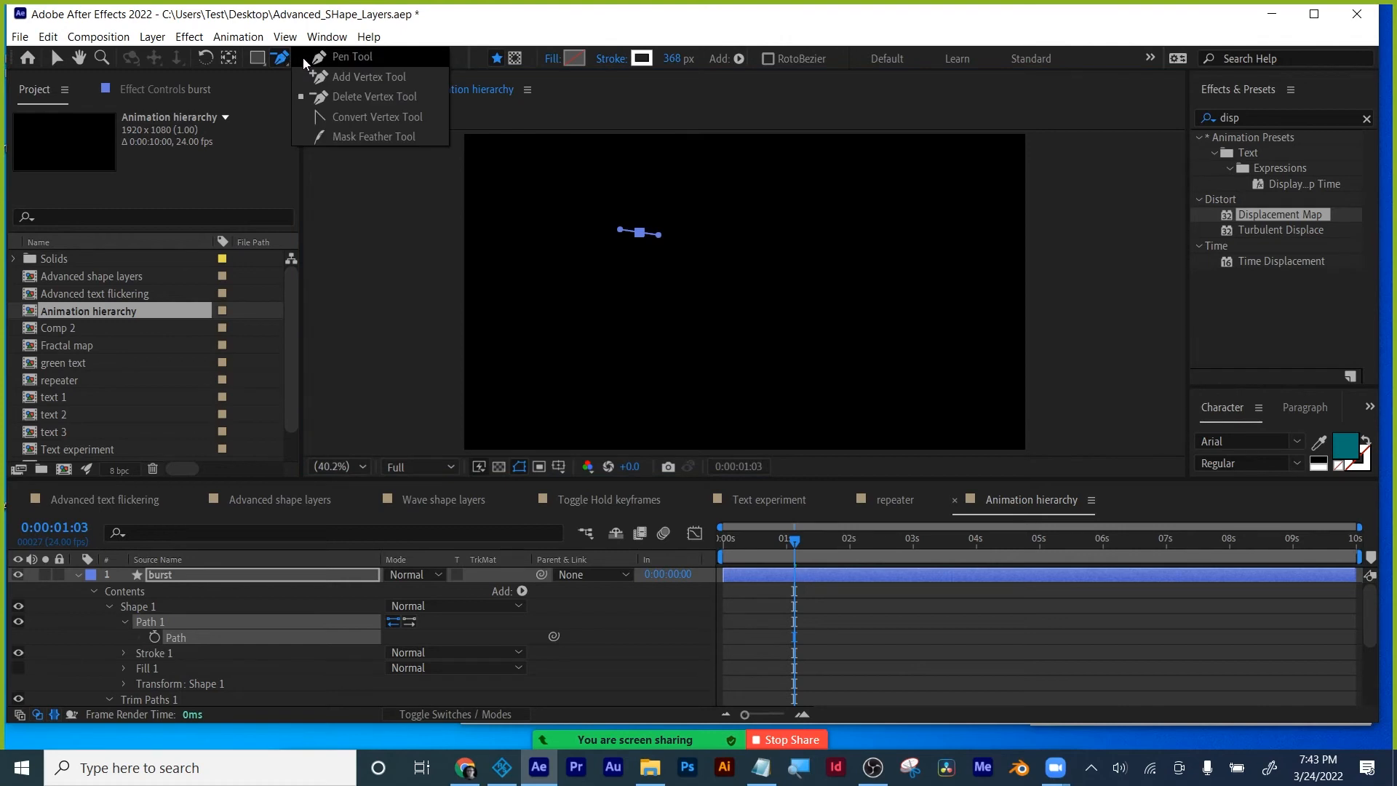
click(303, 58)
click(732, 231)
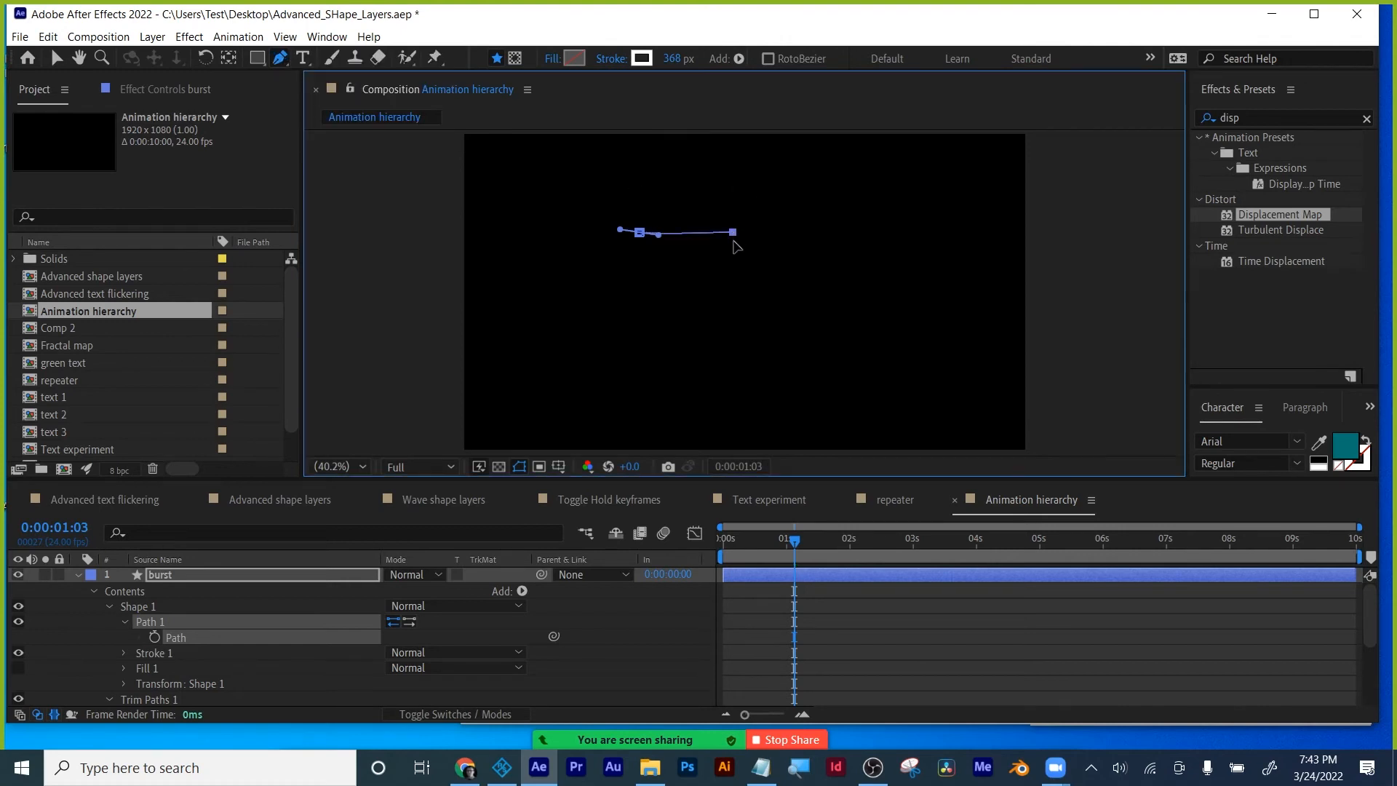
click(736, 288)
click(688, 360)
click(615, 345)
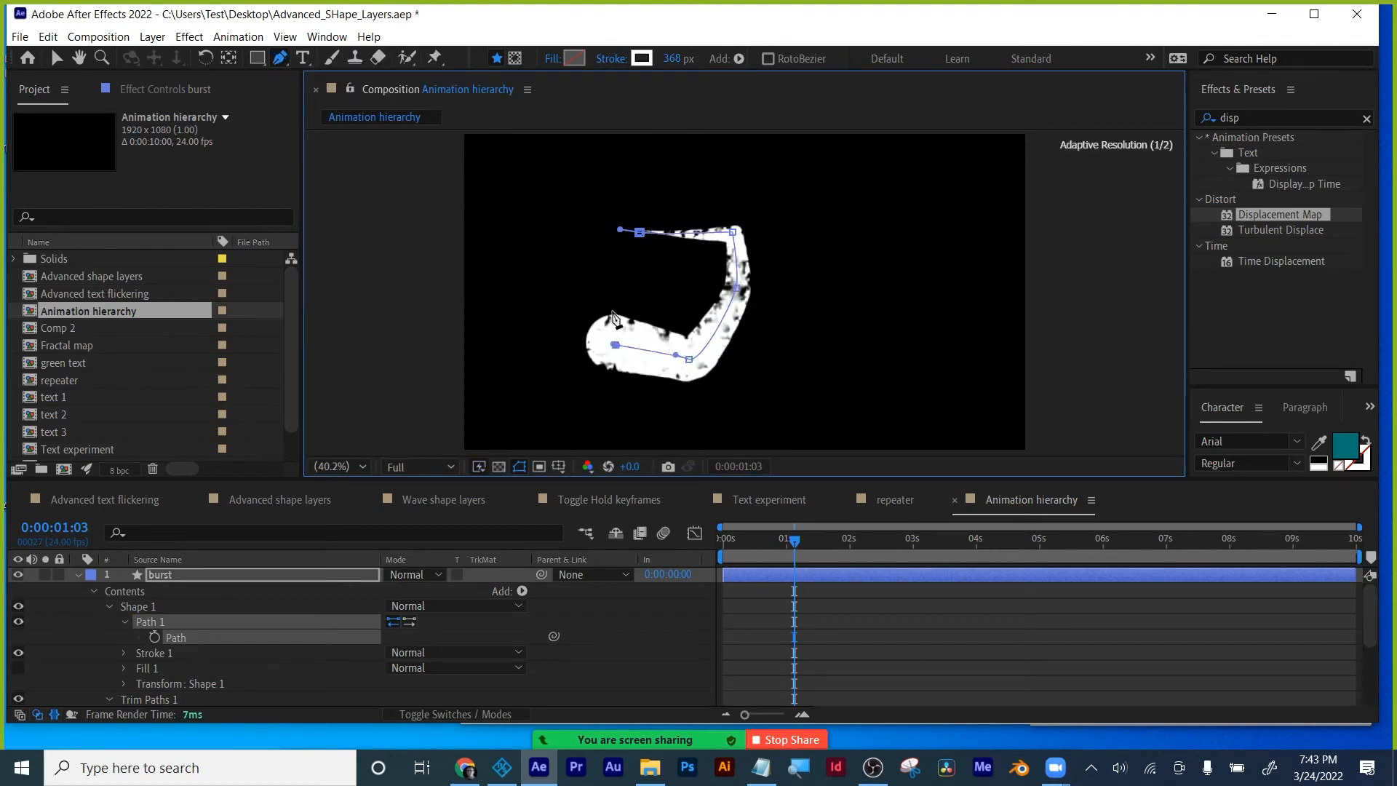
click(639, 233)
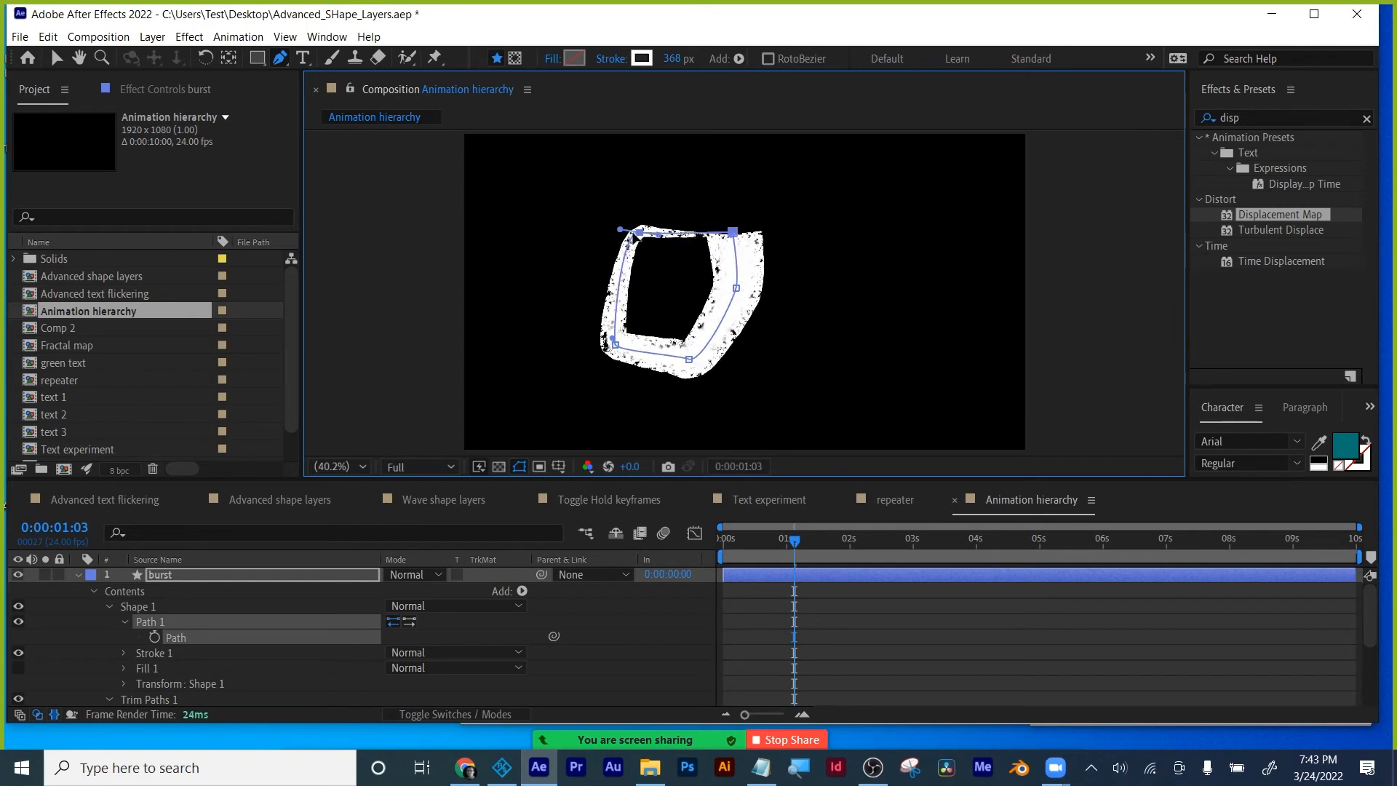
Review the burst layer's path operations and set the outline's stroke width to 107 px.
scroll(124, 666, down, 2)
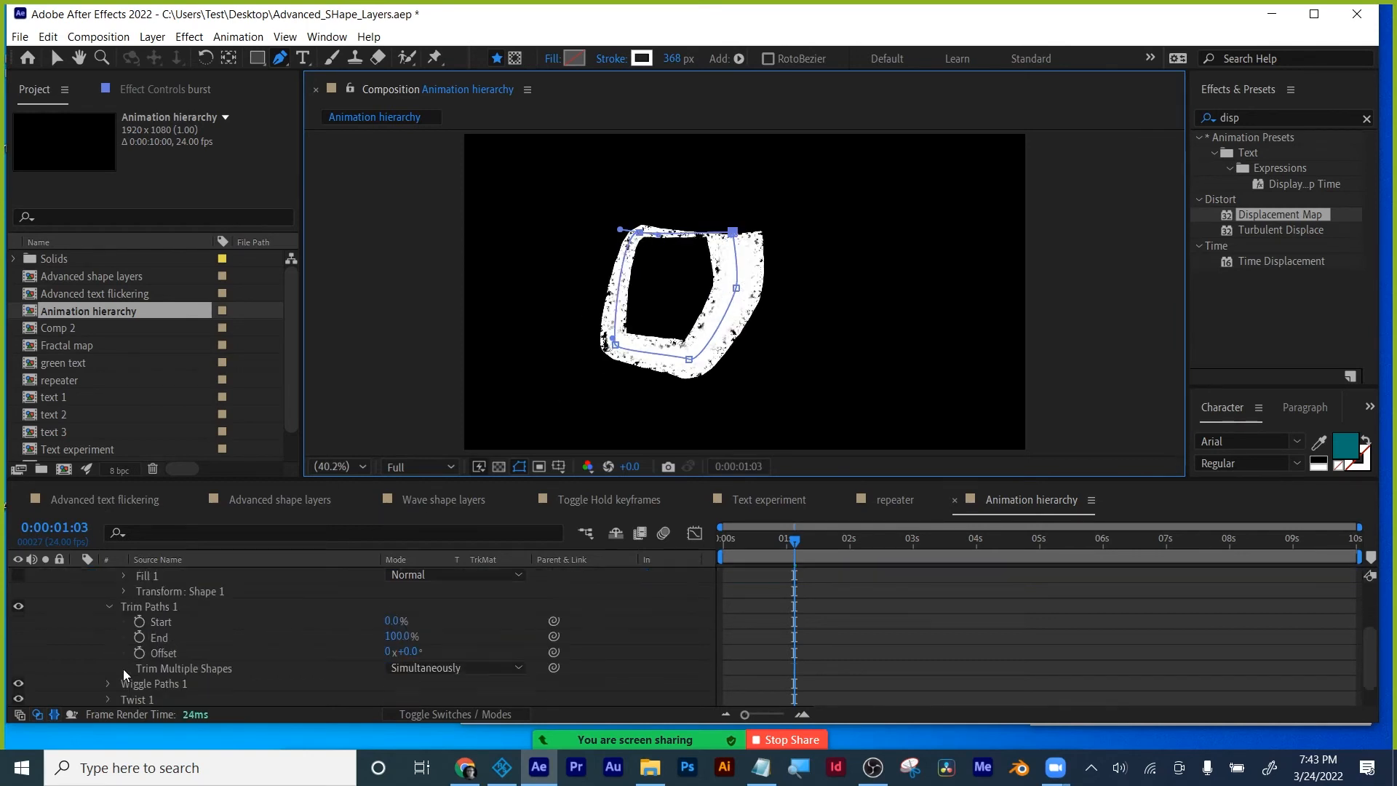
scroll(124, 669, down, 1)
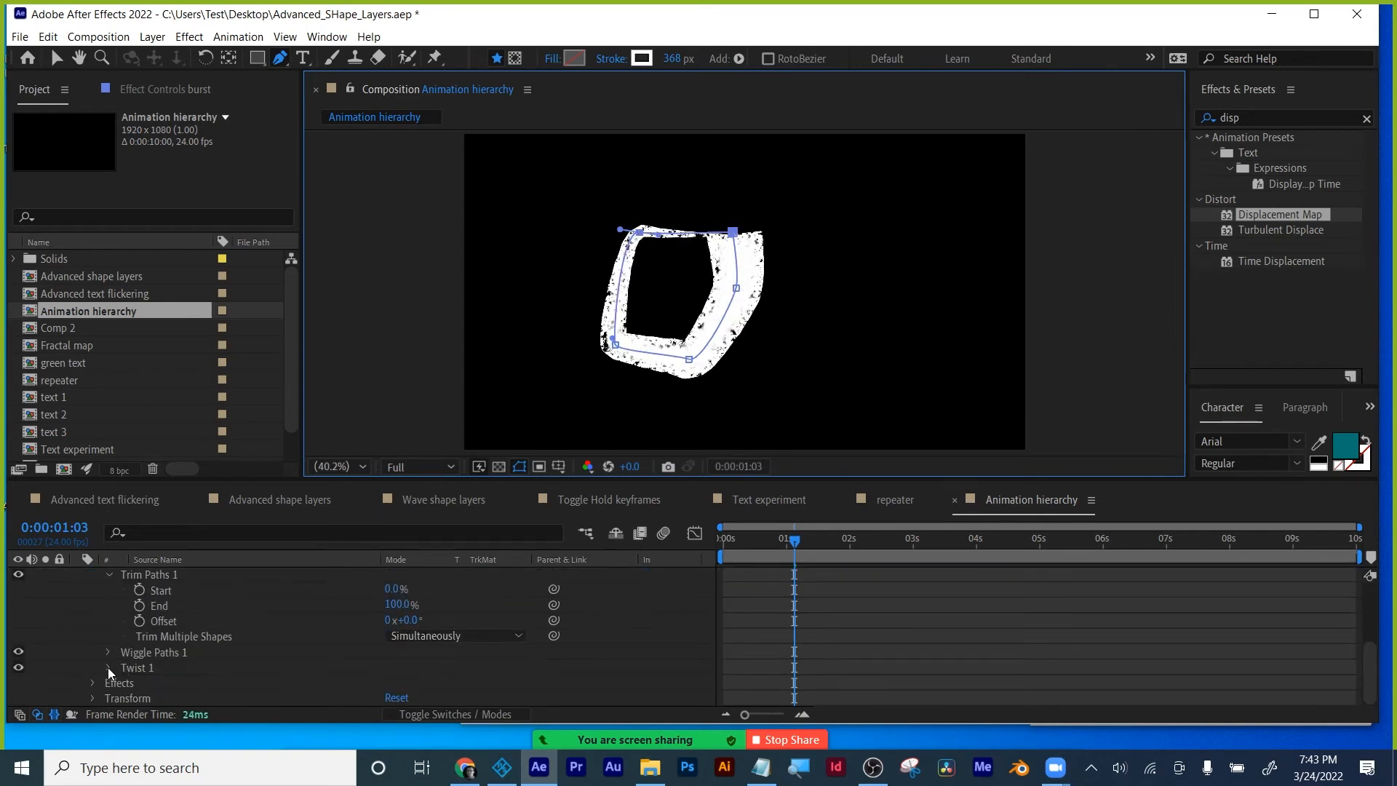
scroll(113, 657, up, 3)
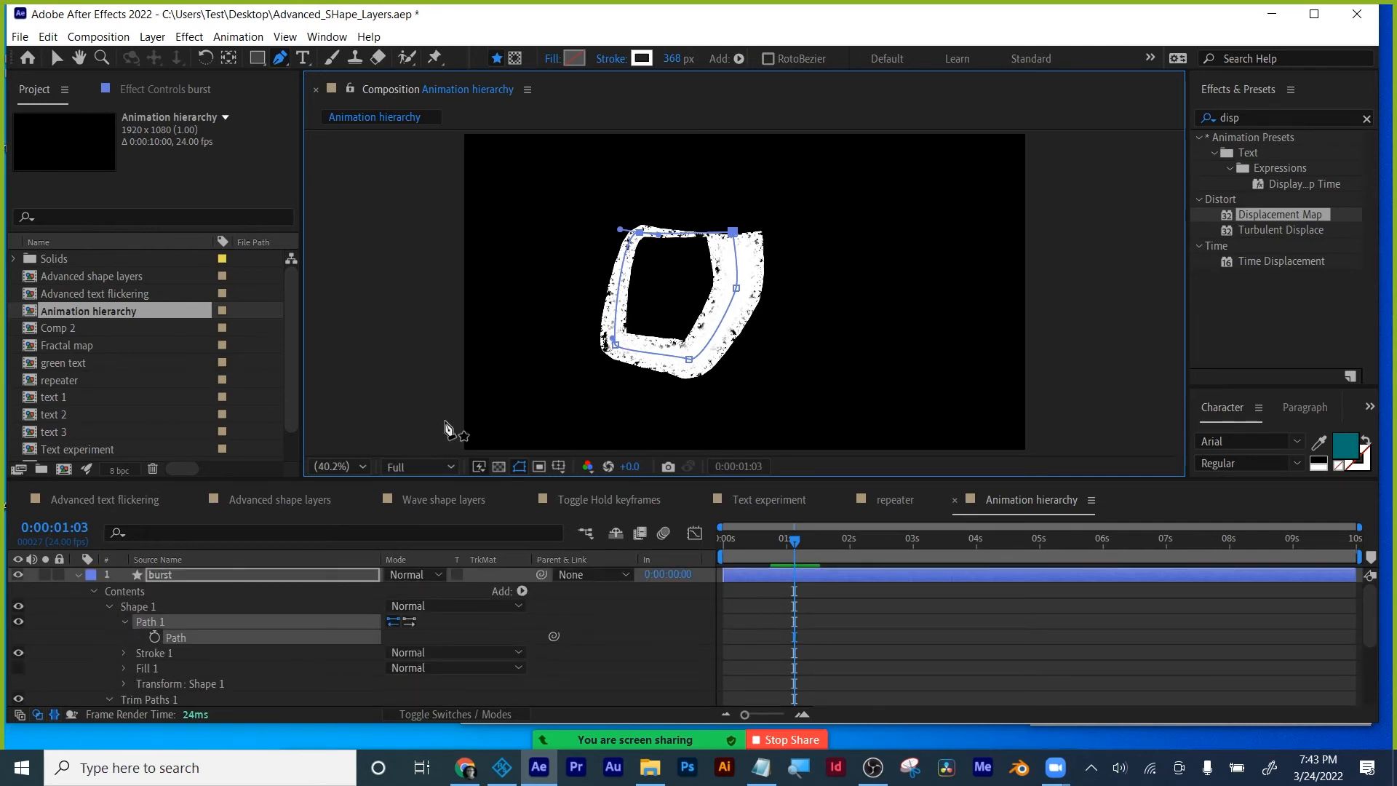
drag(676, 58, 539, 156)
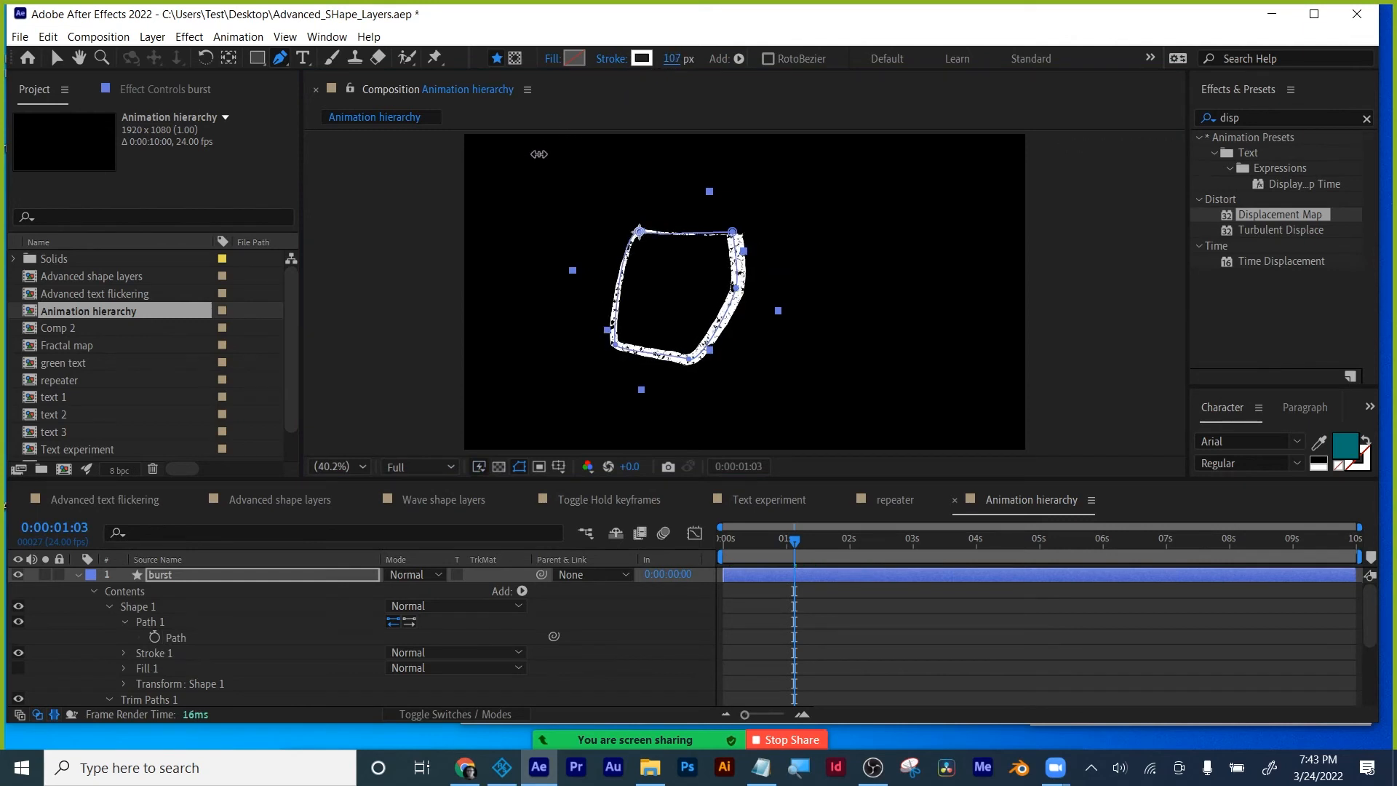
At 0:00:01:09, draw a nearly horizontal line across the outline's upper part and set its stroke width to 36 px.
drag(772, 540, 810, 541)
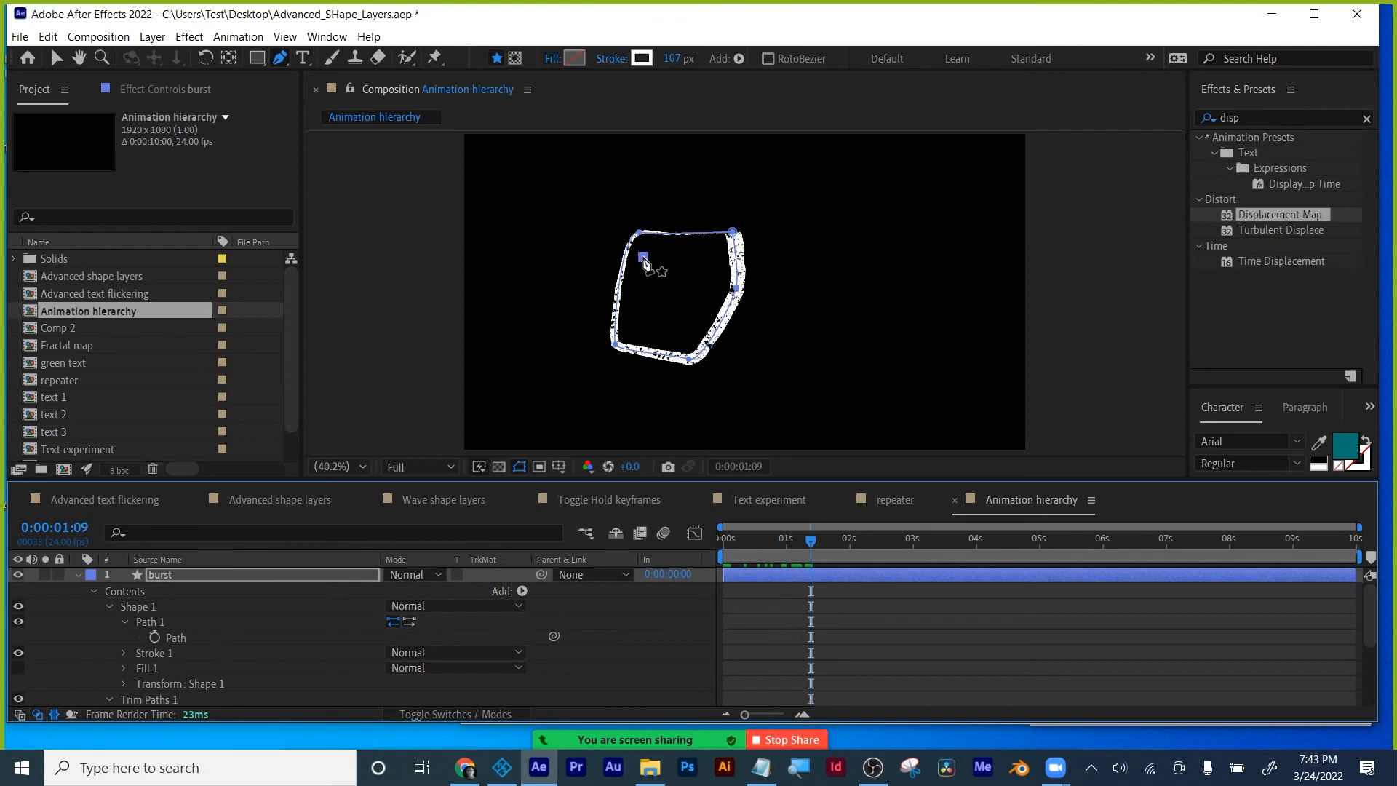
click(643, 256)
click(738, 262)
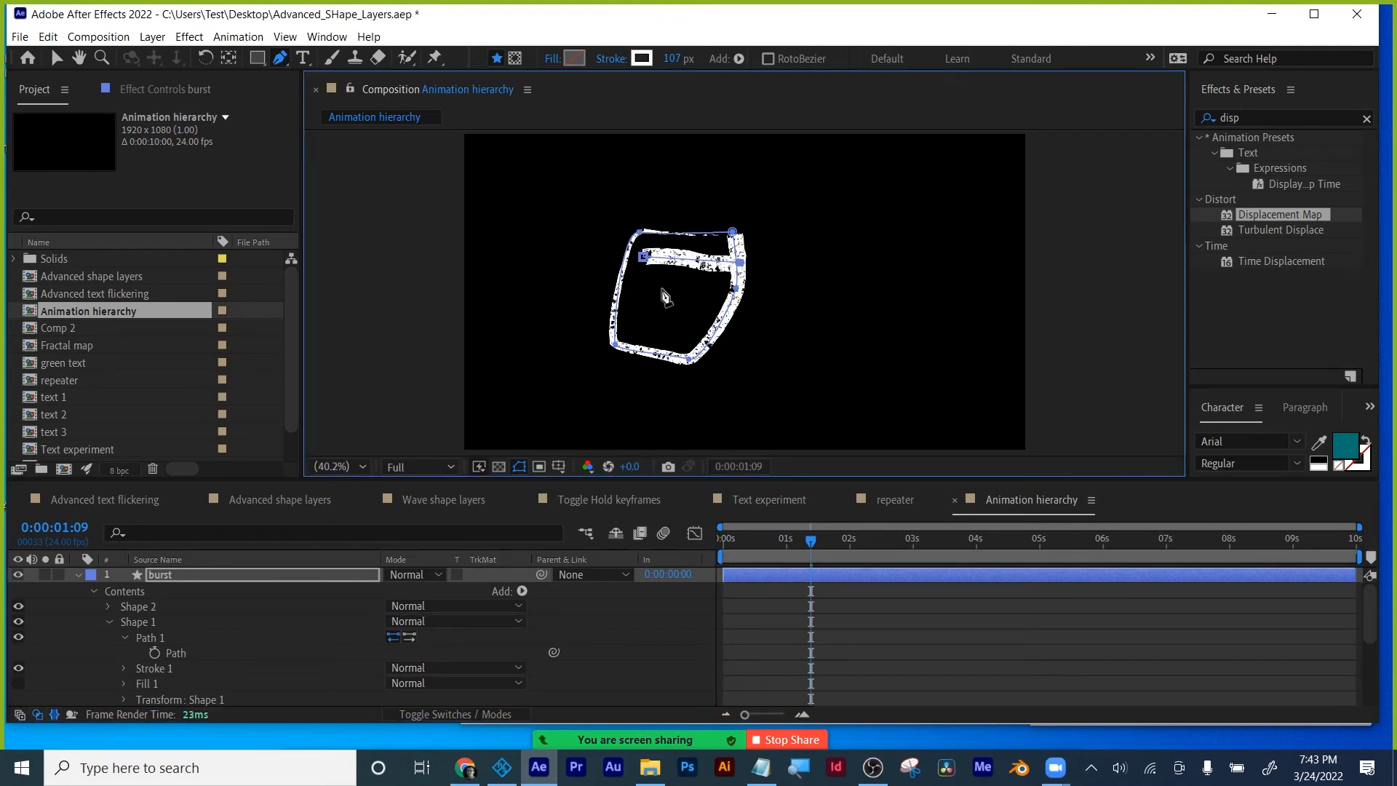
drag(677, 61, 618, 73)
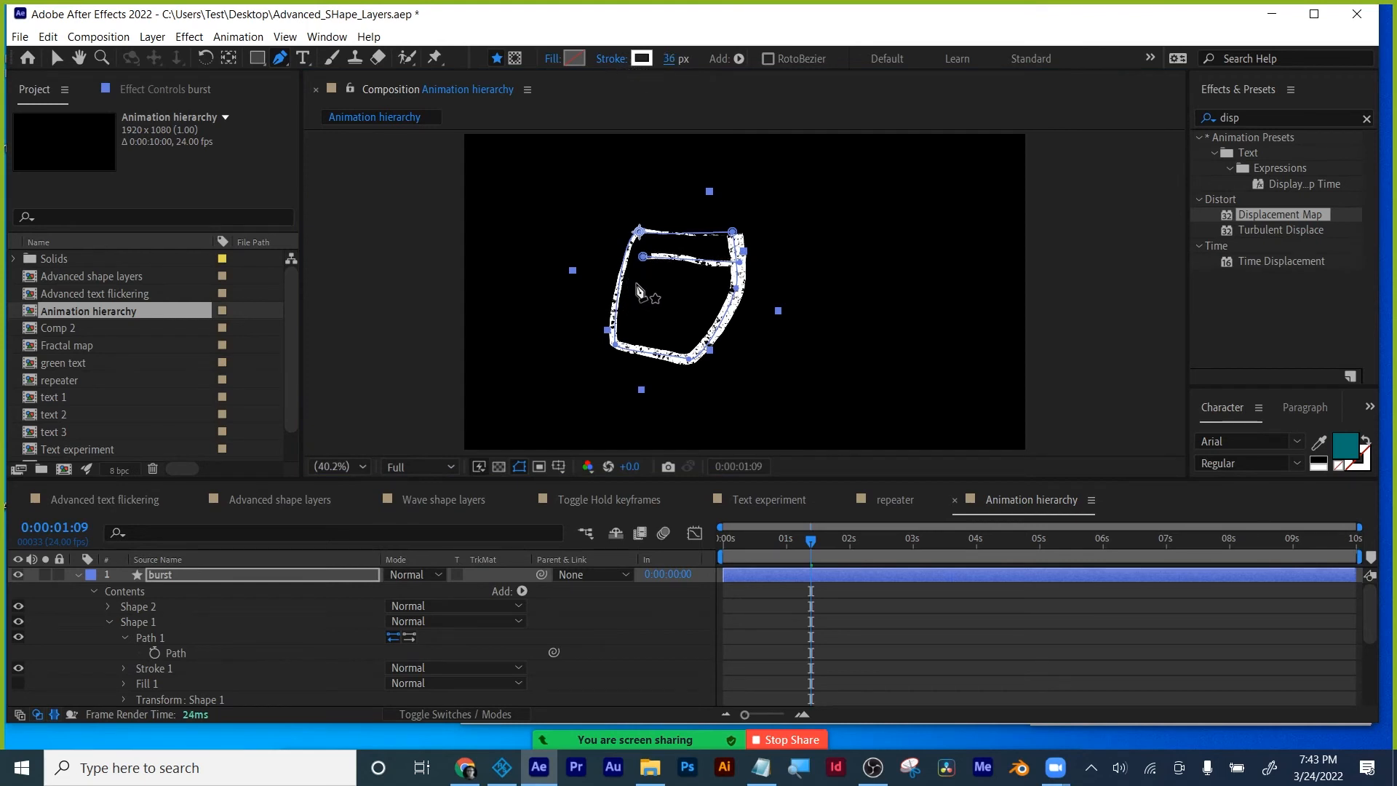
Draw a second, slanted line across the middle of the outline and set its stroke width to 4 px.
click(637, 284)
click(727, 305)
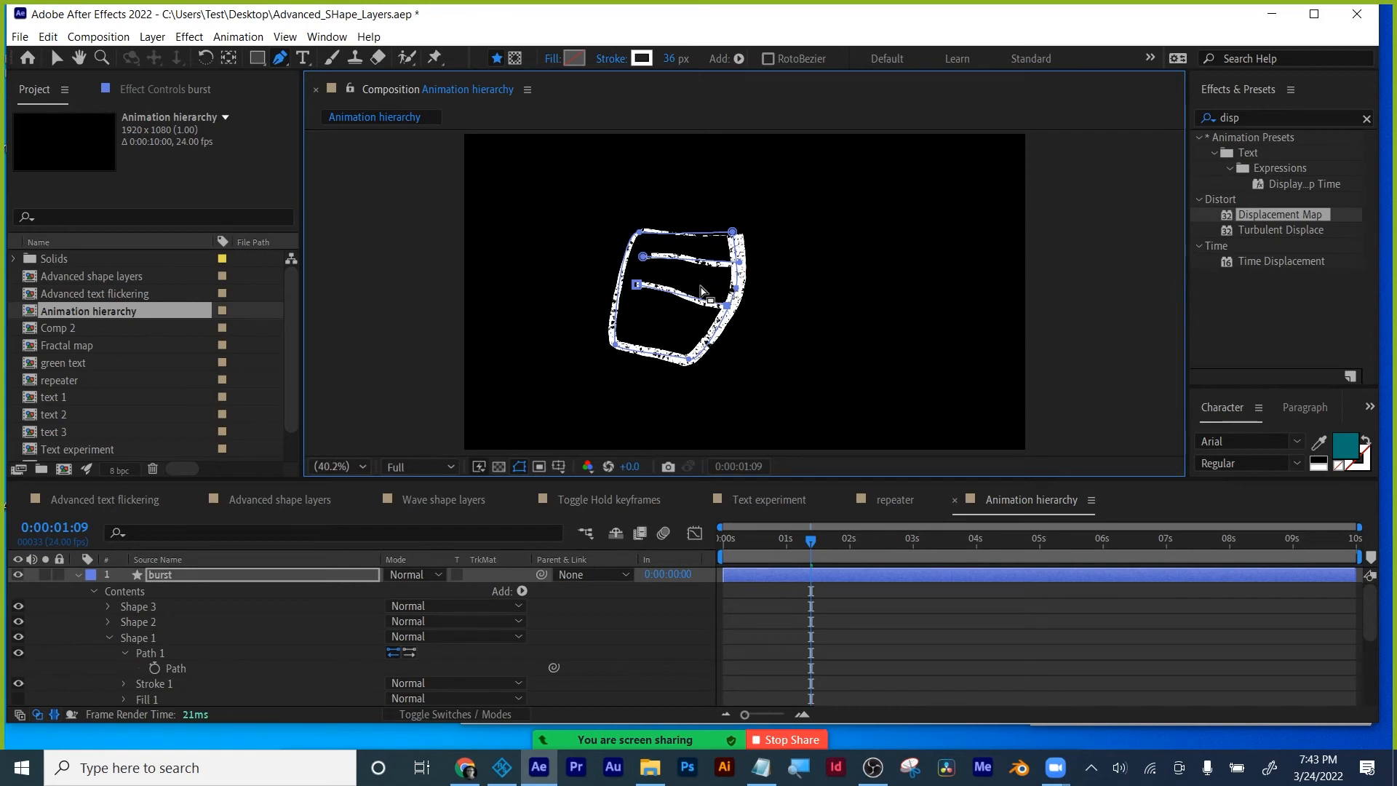
drag(669, 58, 649, 68)
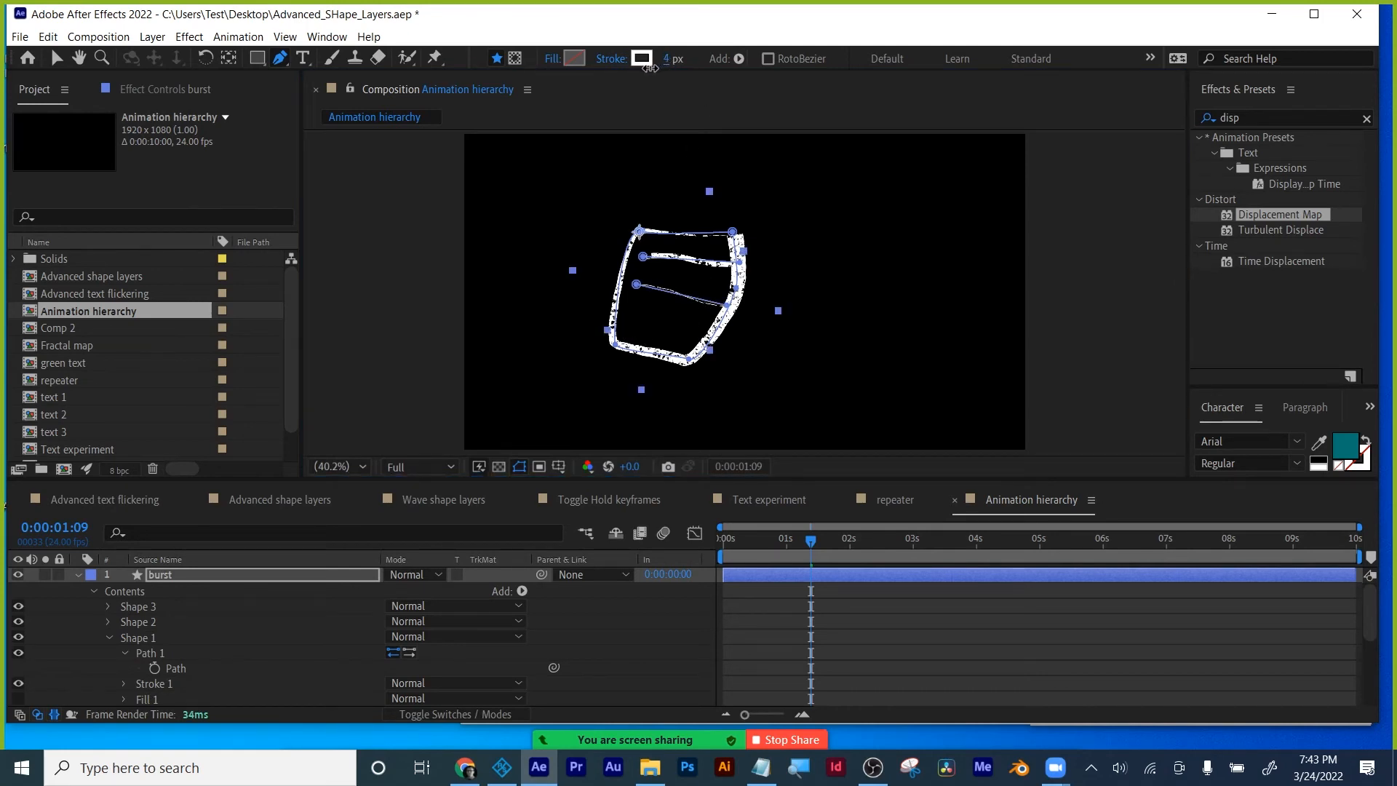
Draw a third line across the lower part of the outline and set its stroke width to 10 px.
click(632, 323)
click(709, 339)
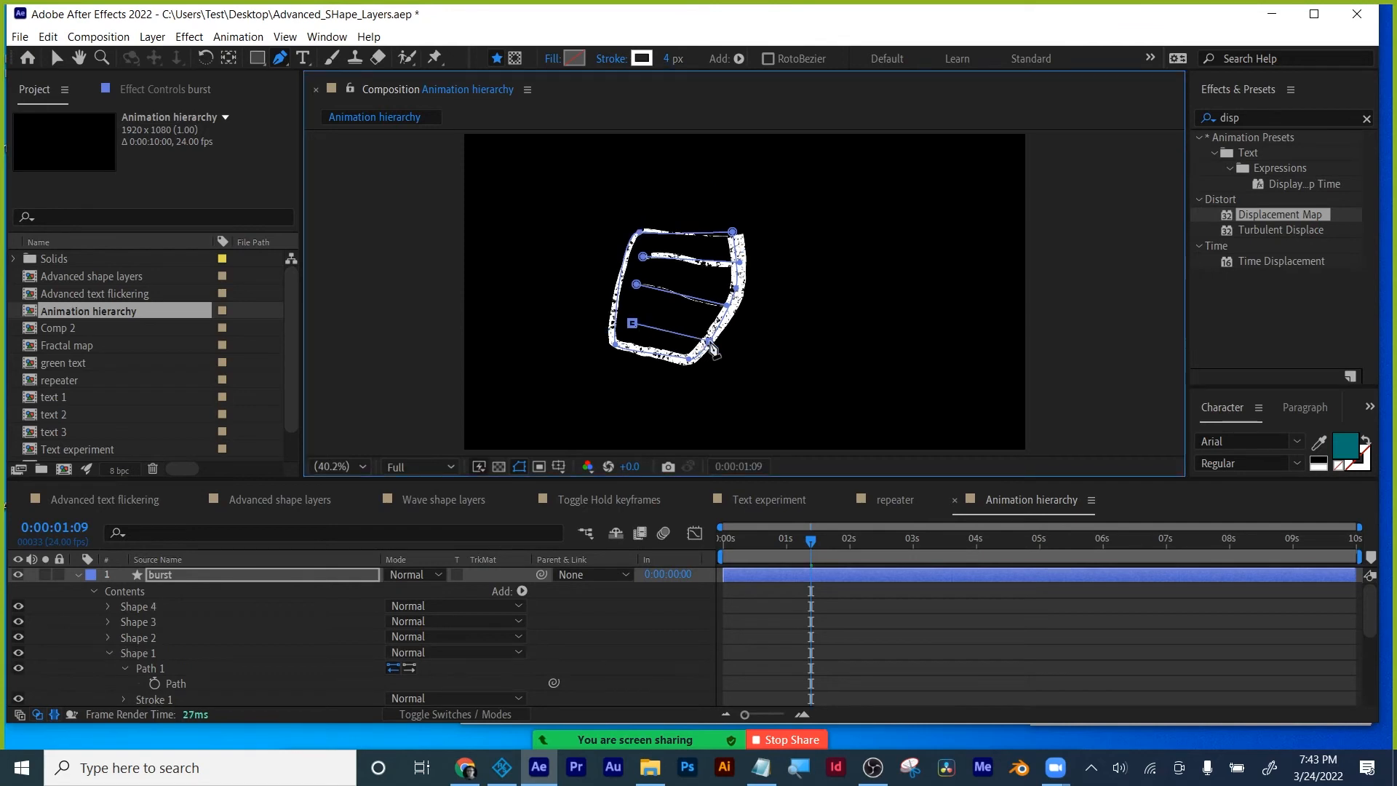
mouse_move(665, 58)
mouse_down()
mouse_move(649, 62)
mouse_move(666, 58)
mouse_up()
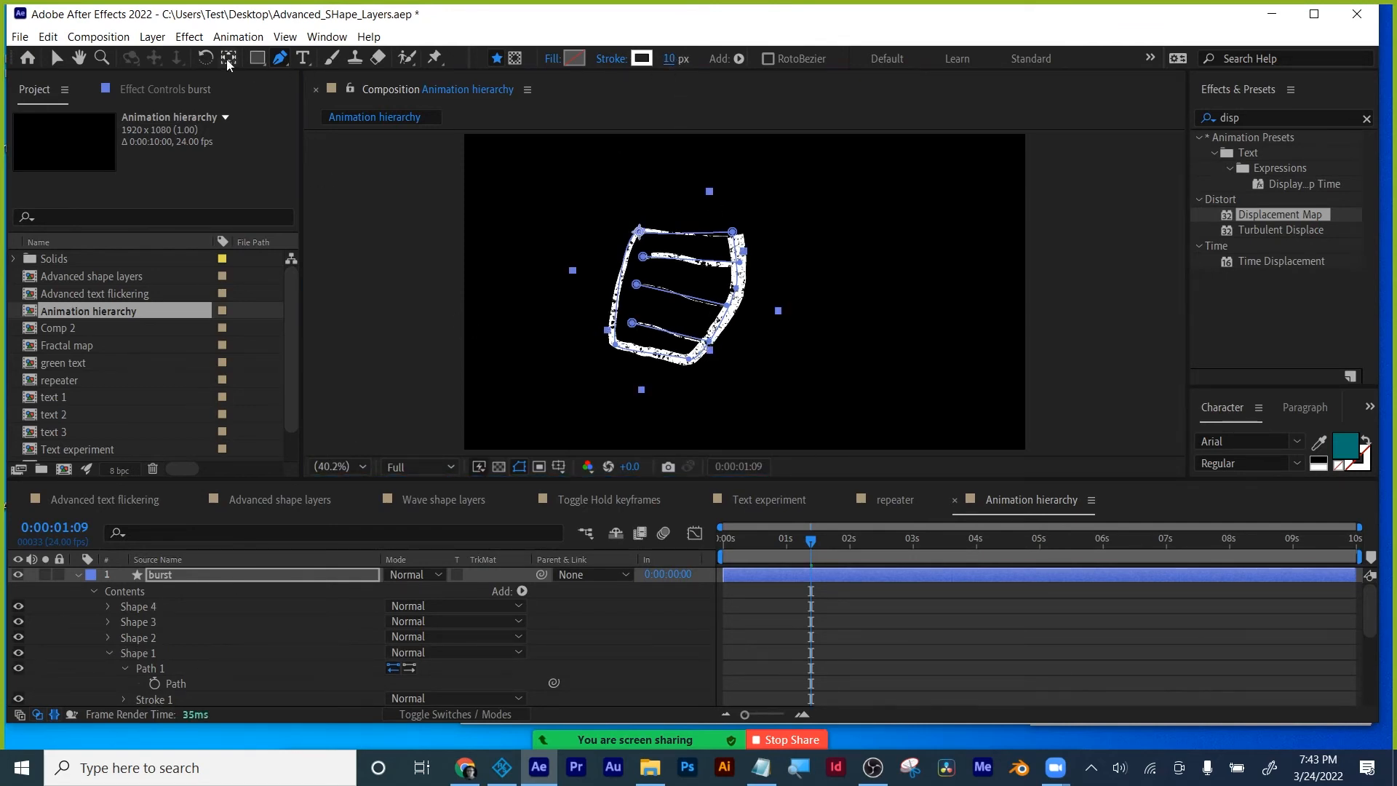
Switch to the Selection tool and move the whole burst drawing up and right in the composition.
click(57, 58)
click(870, 612)
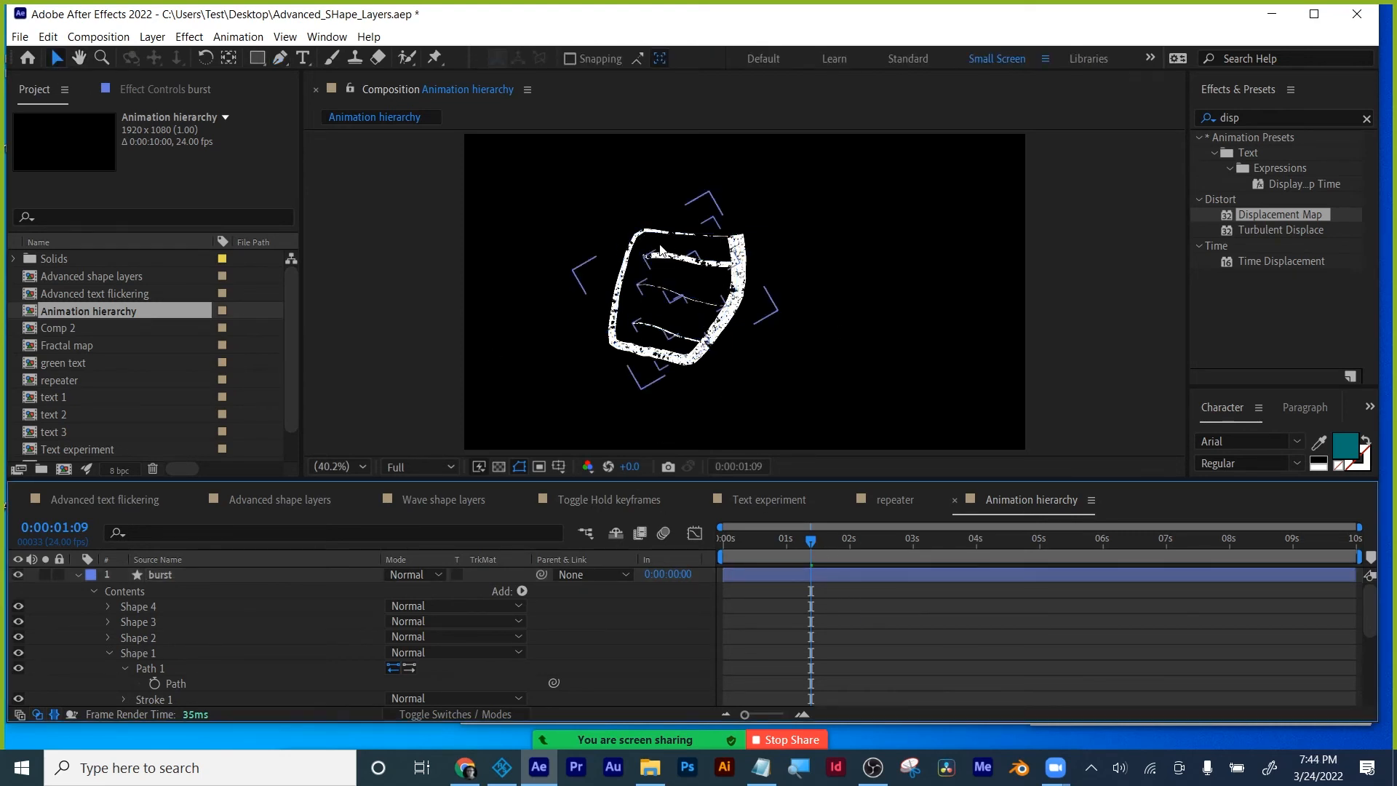
click(603, 211)
mouse_move(631, 235)
mouse_down()
mouse_move(773, 191)
mouse_move(751, 185)
mouse_up()
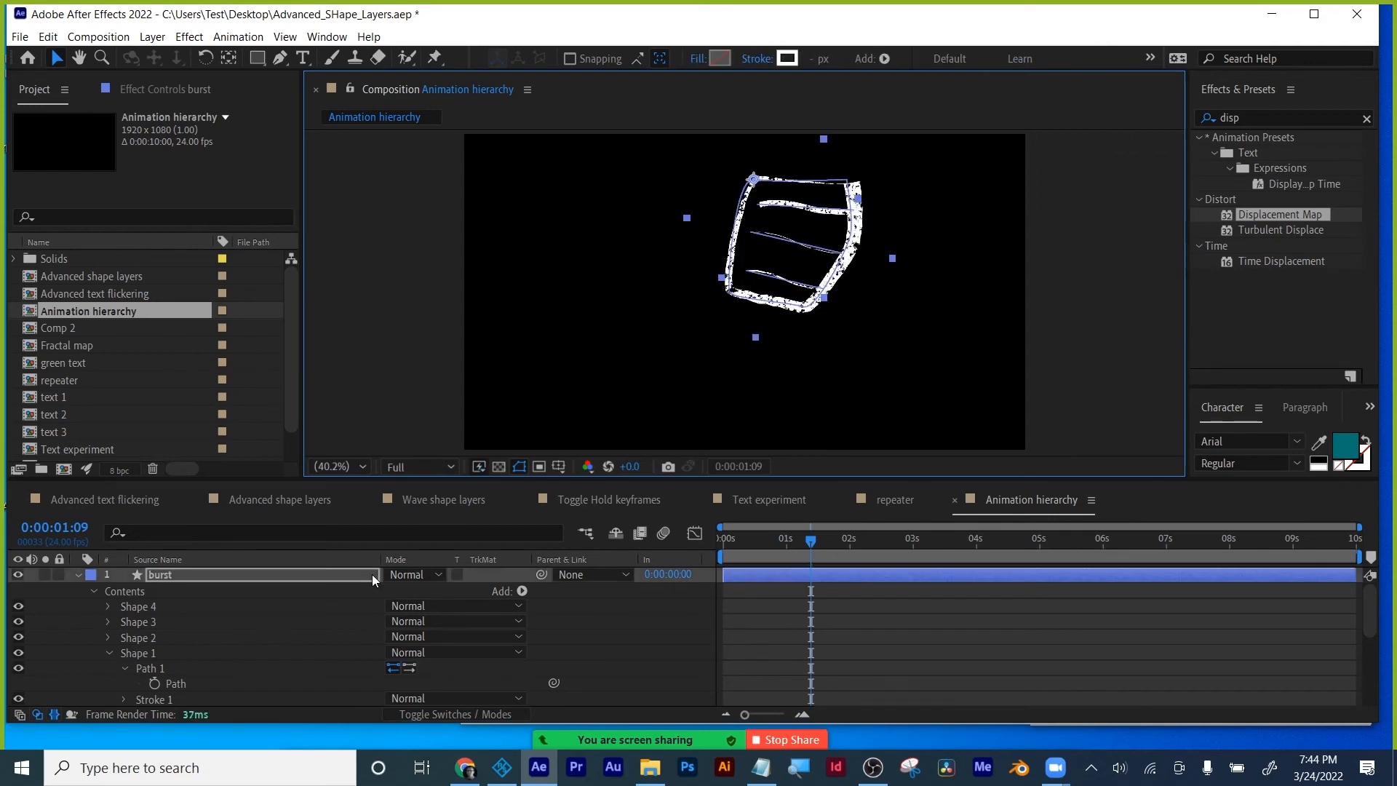
Give the burst layer's shapes a Solid Color fill and set the fill color to black (000000).
click(697, 58)
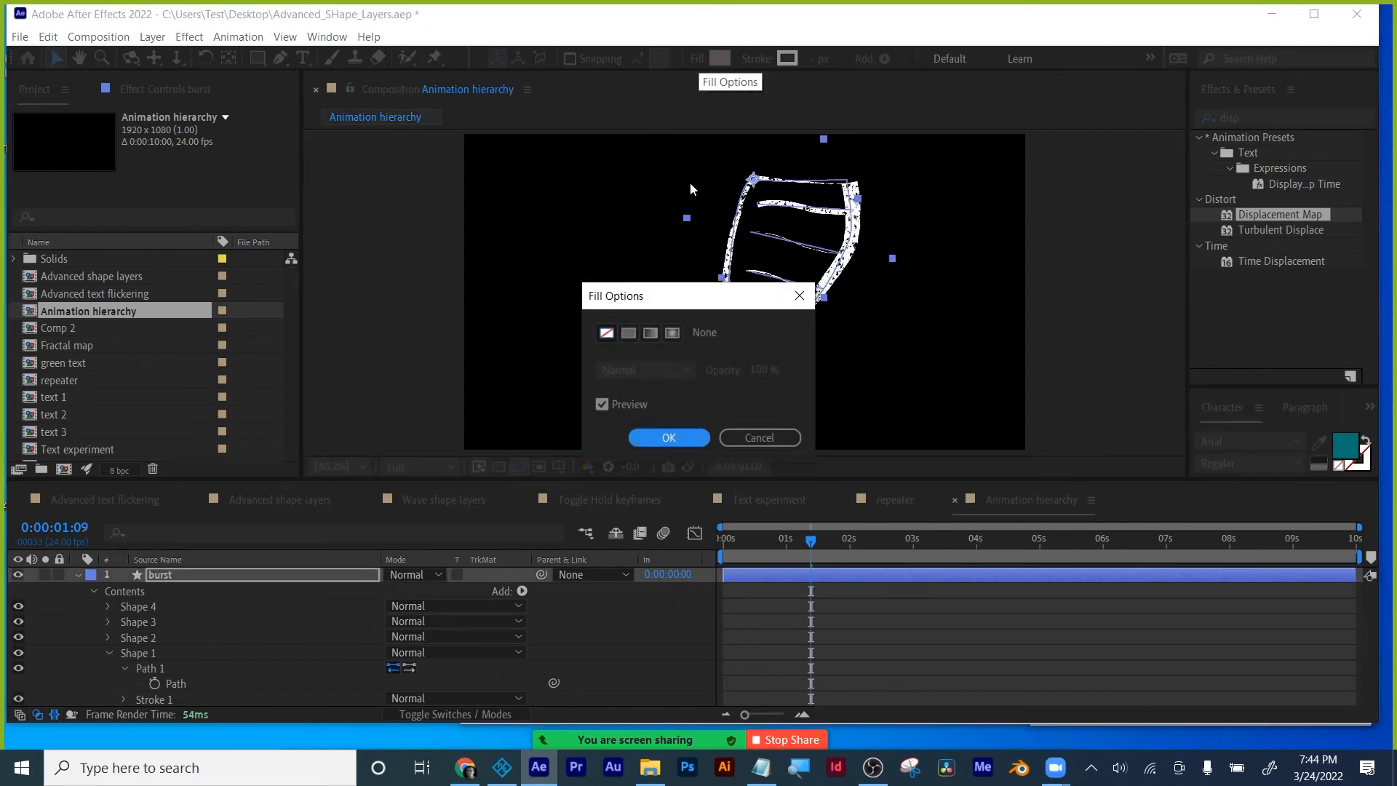
click(625, 333)
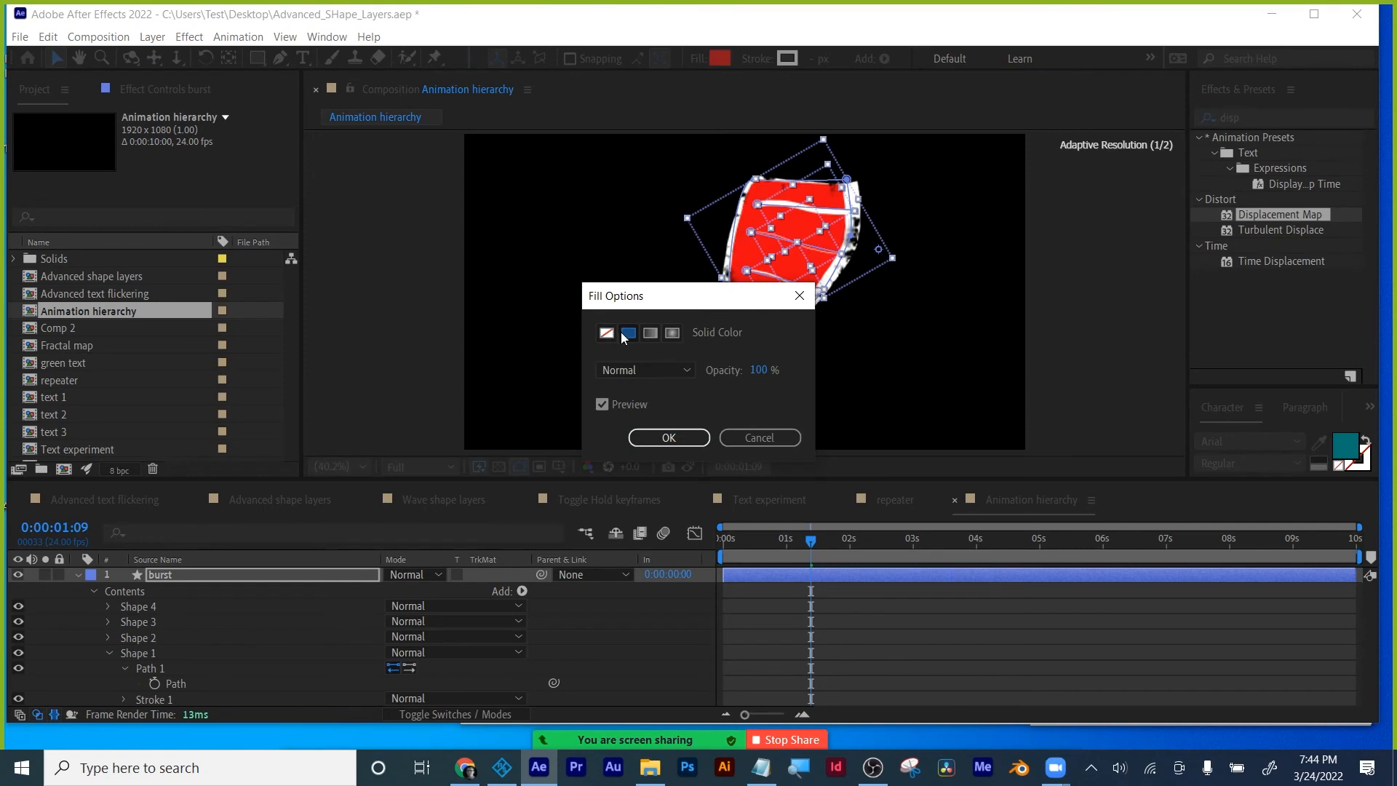
click(668, 438)
click(719, 58)
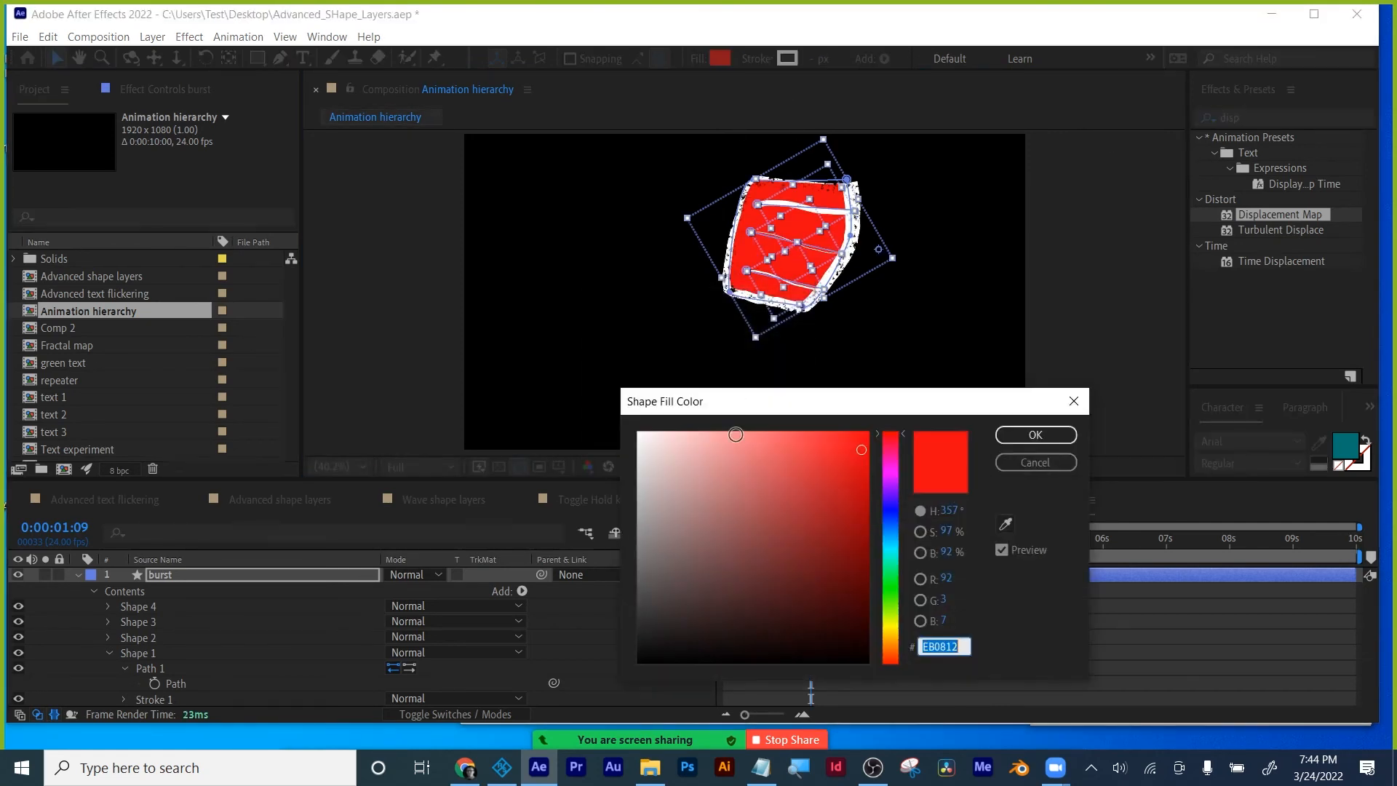
mouse_move(663, 530)
mouse_down()
mouse_move(665, 610)
mouse_move(638, 661)
mouse_up()
click(1035, 434)
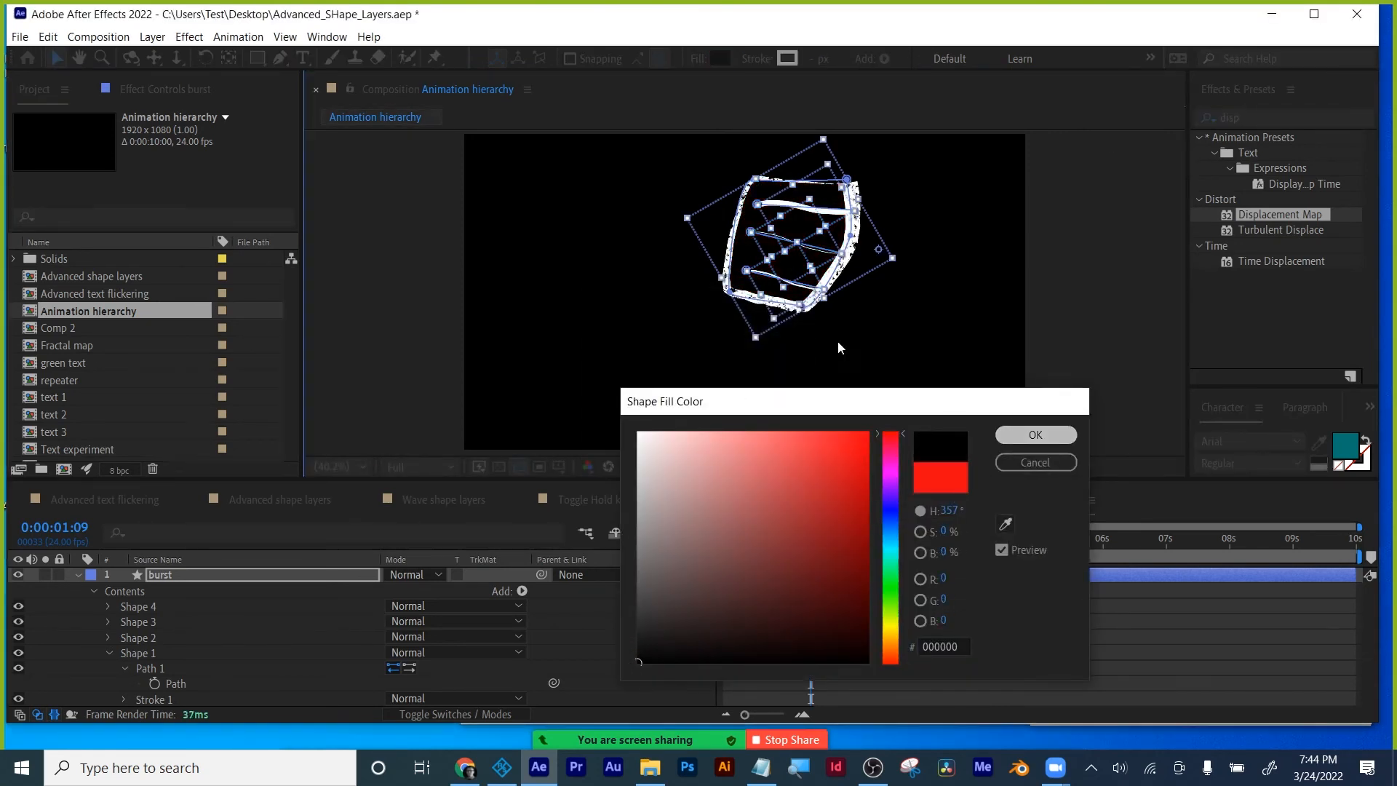
Try moving the Shape 1 outline on its own, undo the move and reselect the whole burst layer.
click(758, 289)
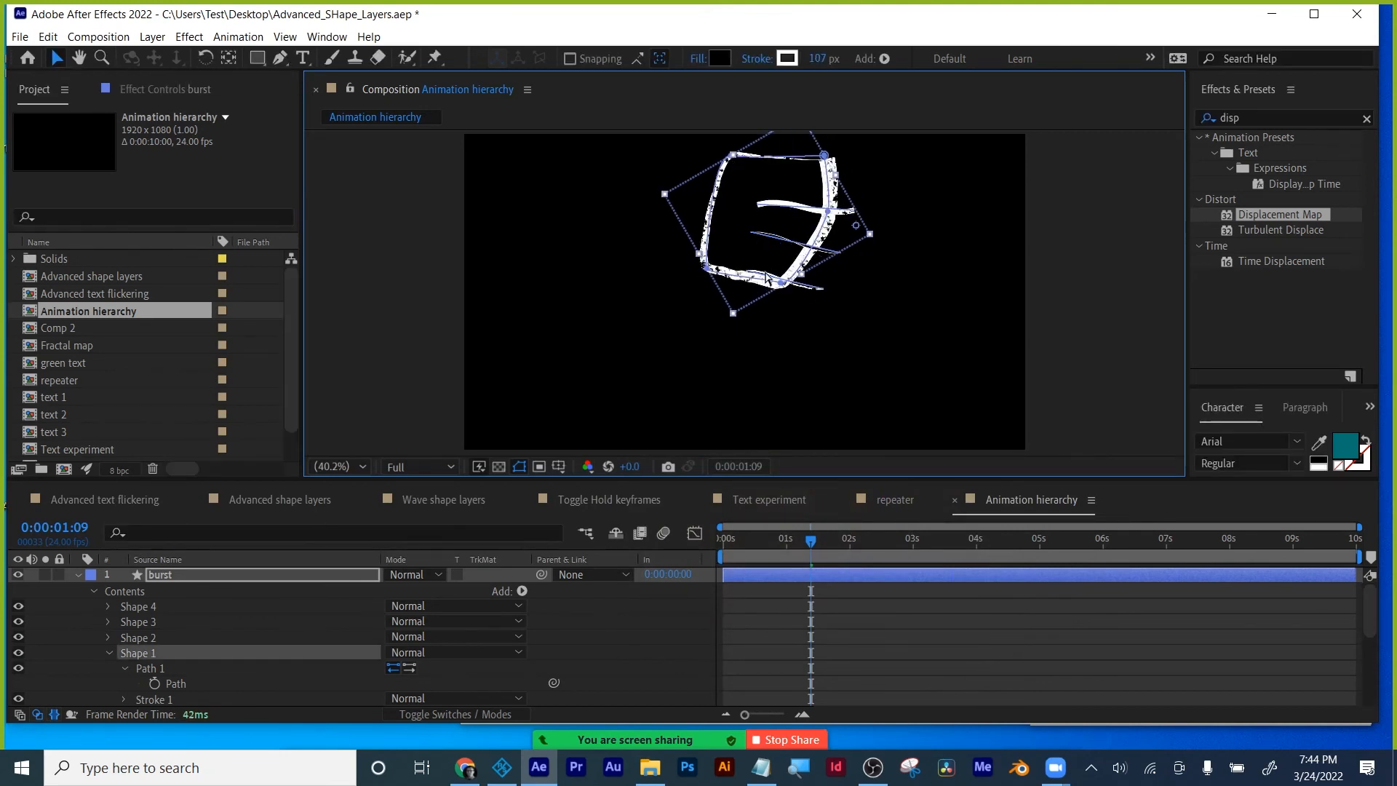
click(771, 581)
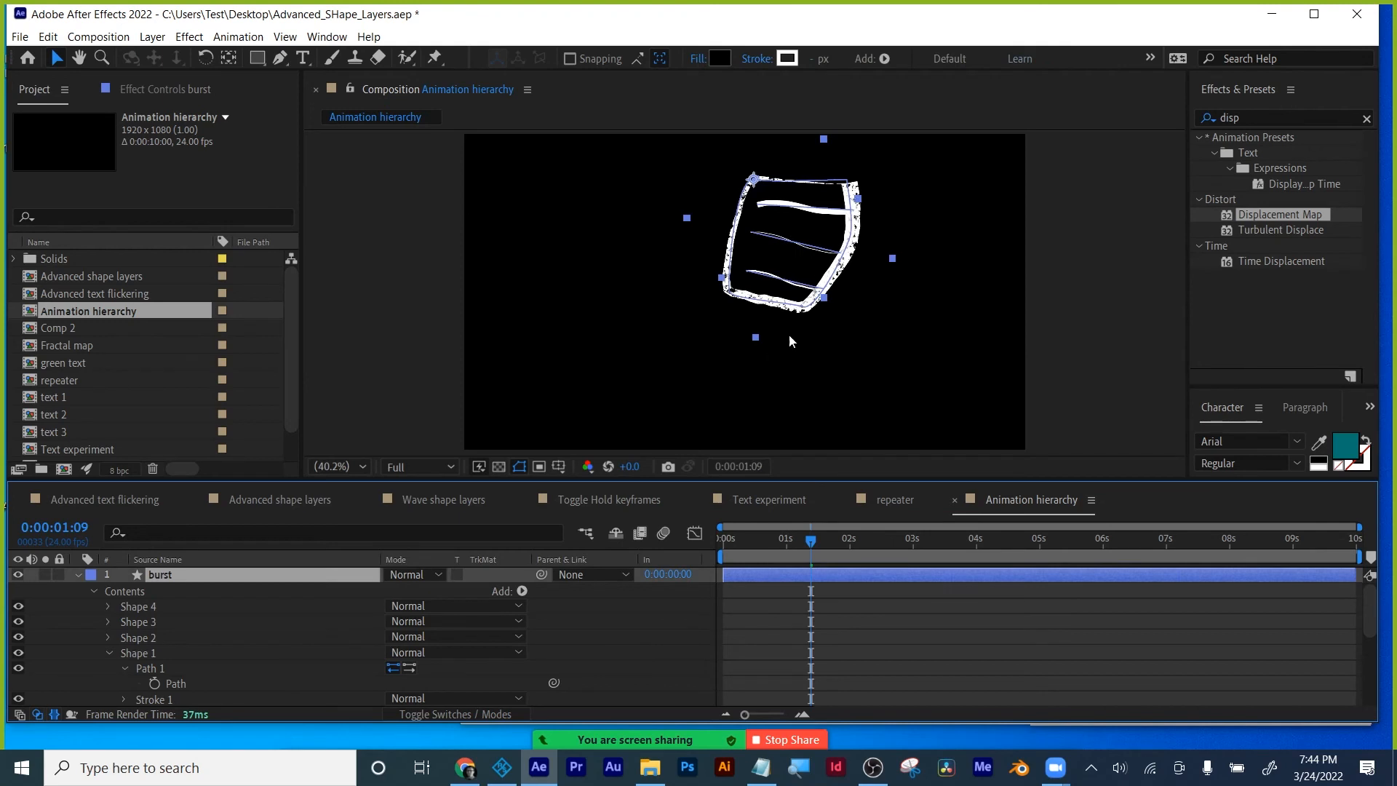
scroll(807, 353, down, 2)
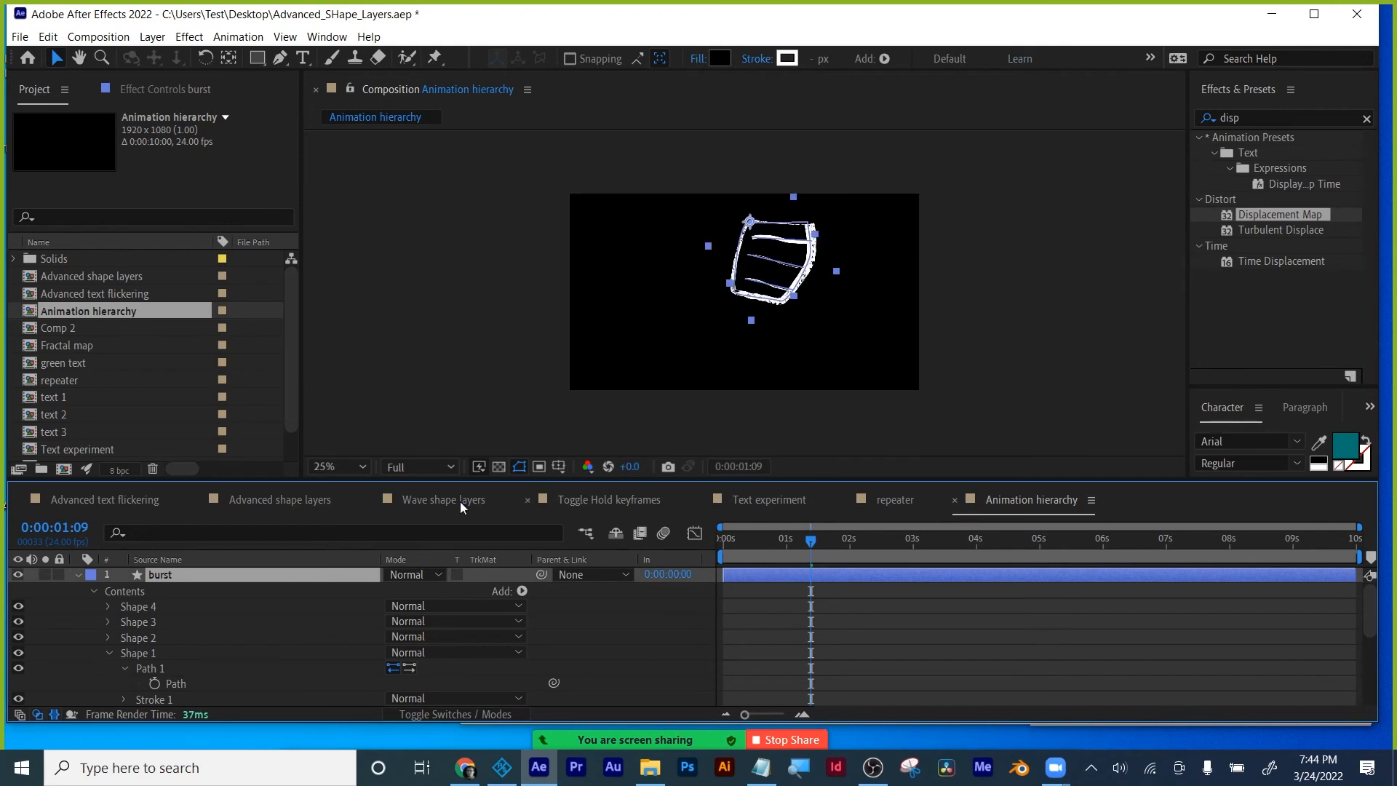
Scale the burst layer down to 25% and rename it "top of telescope".
key(s)
drag(408, 597, 389, 594)
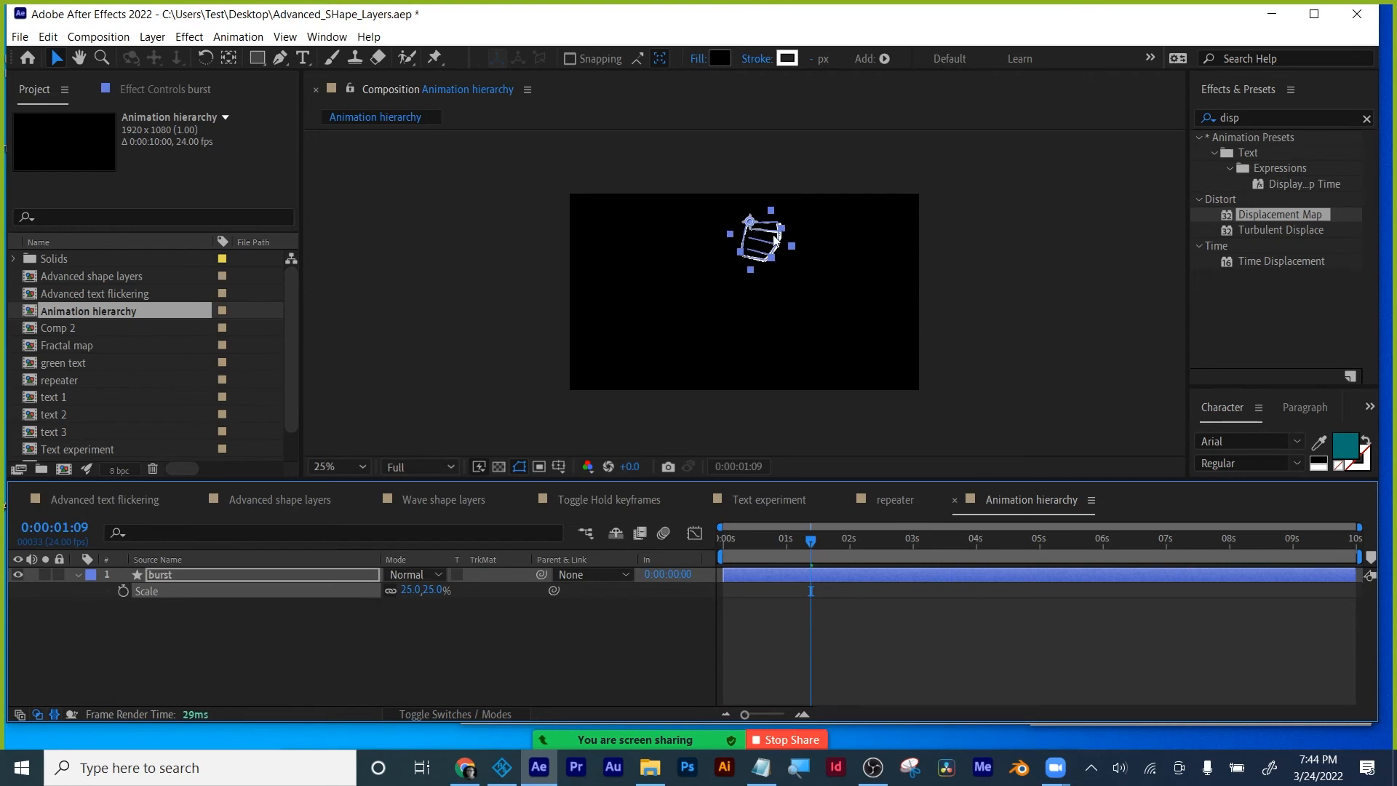
scroll(786, 248, up, 2)
scroll(791, 259, down, 1)
key(Return)
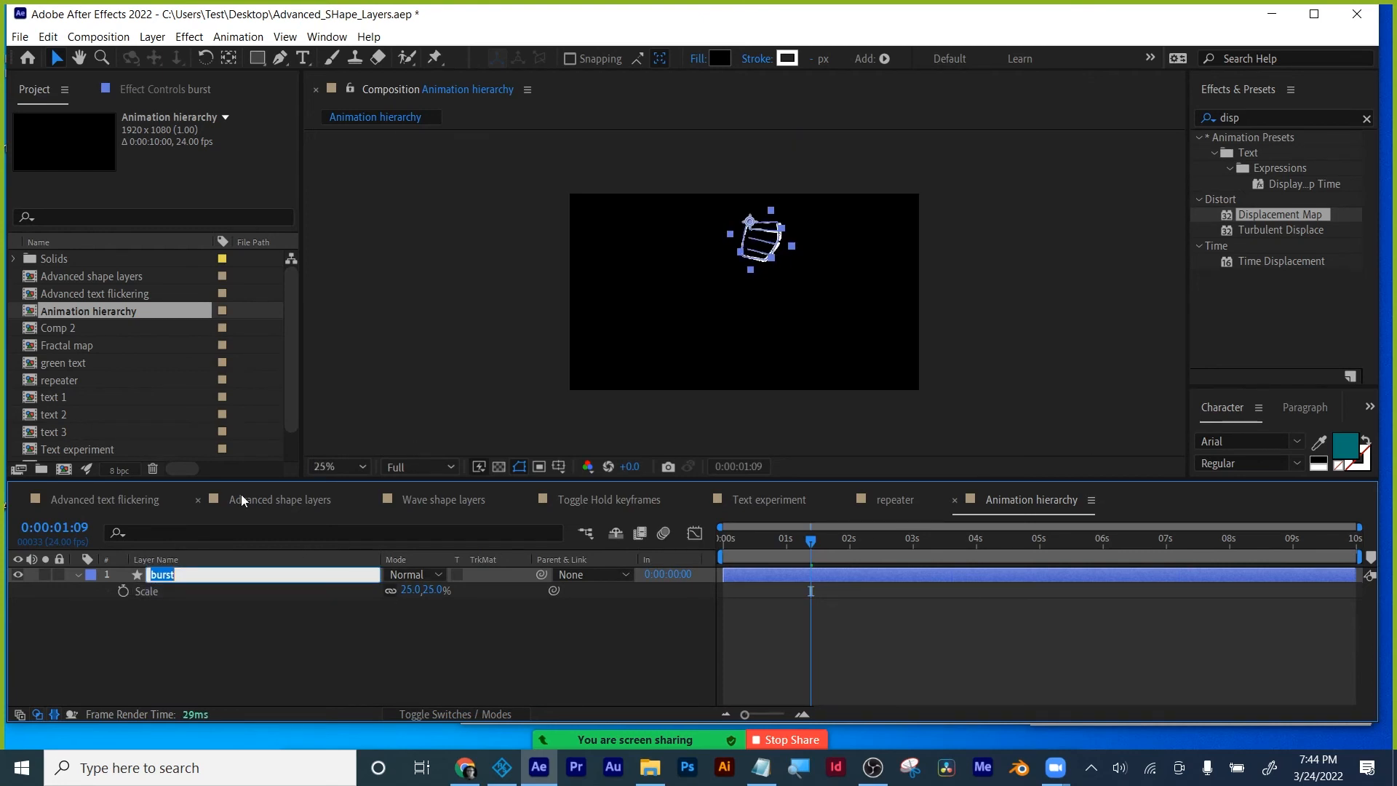
text(top of telescope)
key(Return)
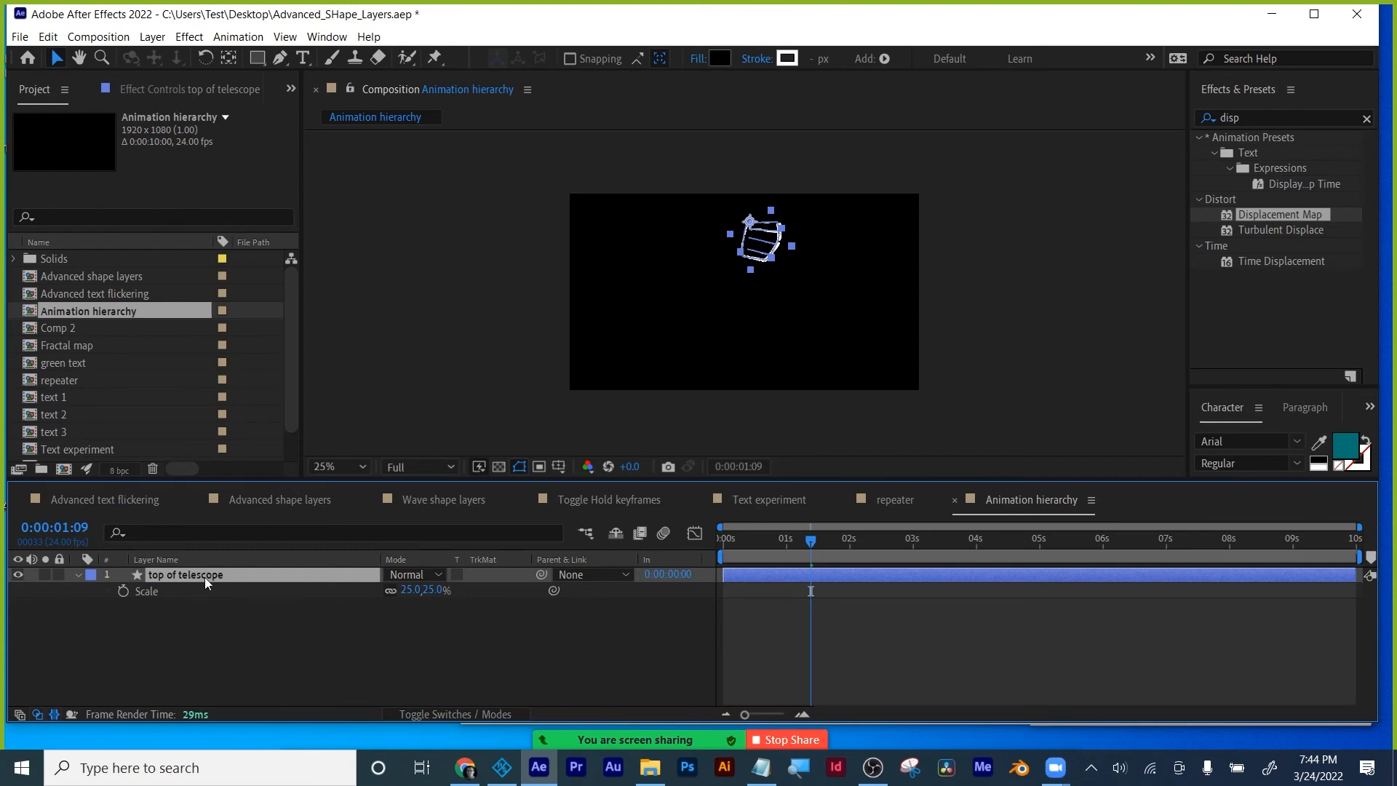
Duplicate the top of telescope layer and name the copy "mid telescope".
key(ctrl+d)
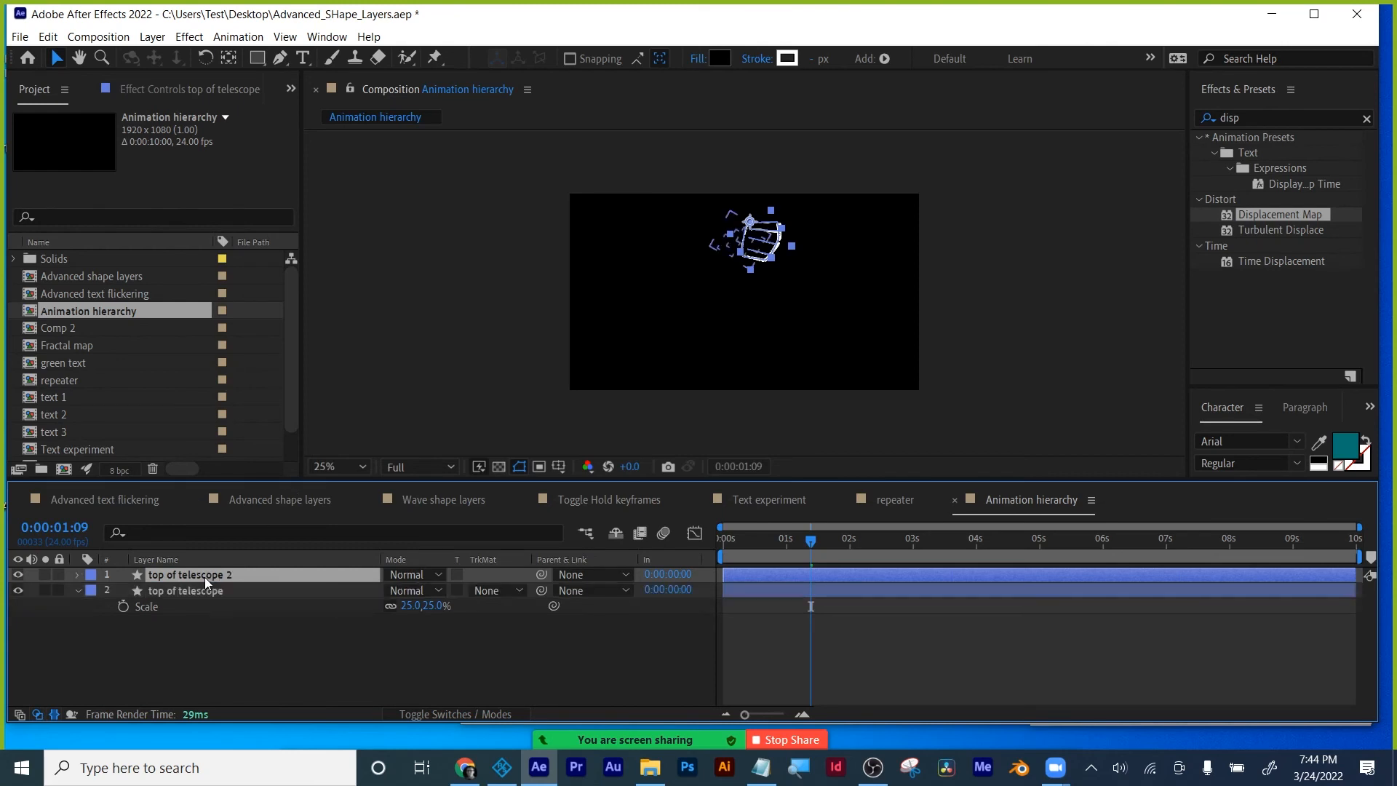
key(Return)
text(mid)
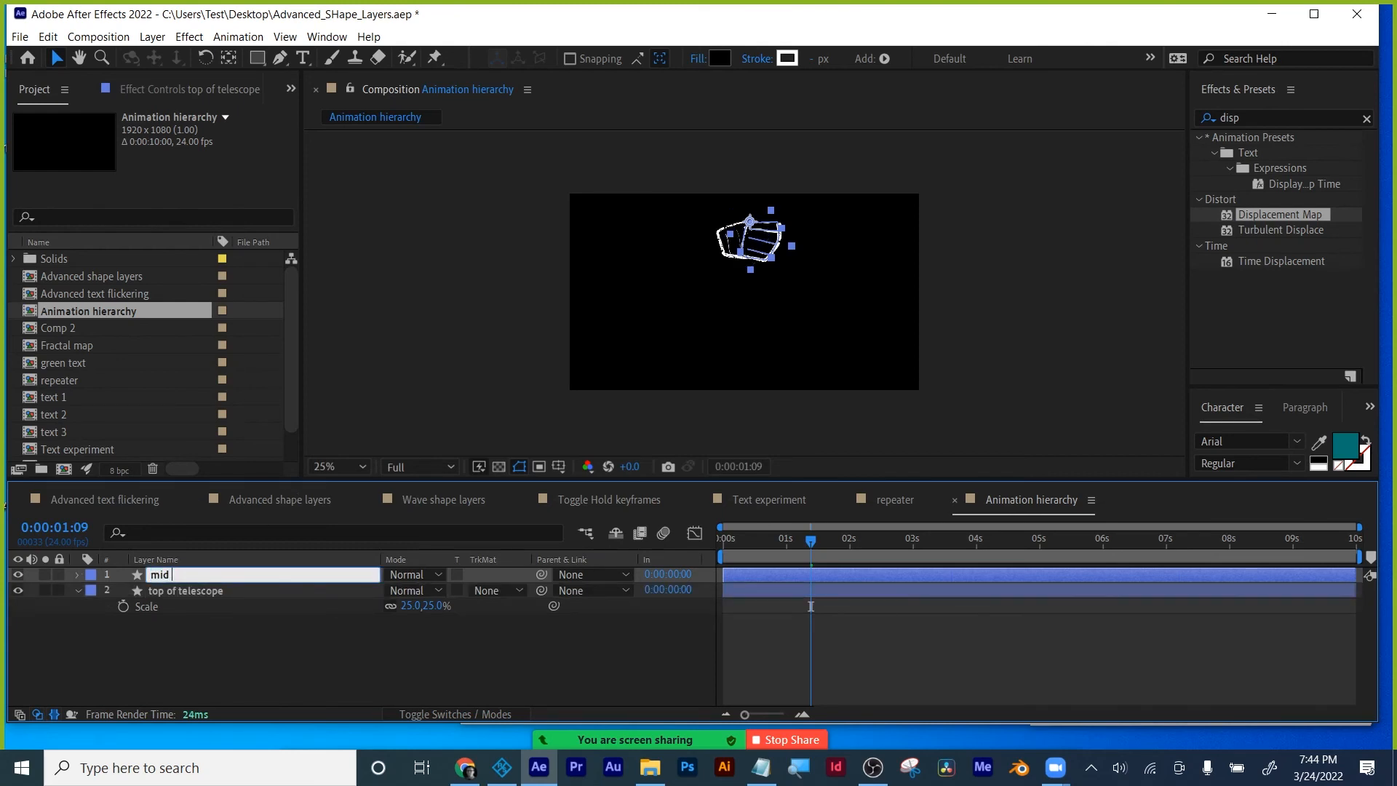
text( telescope)
key(Return)
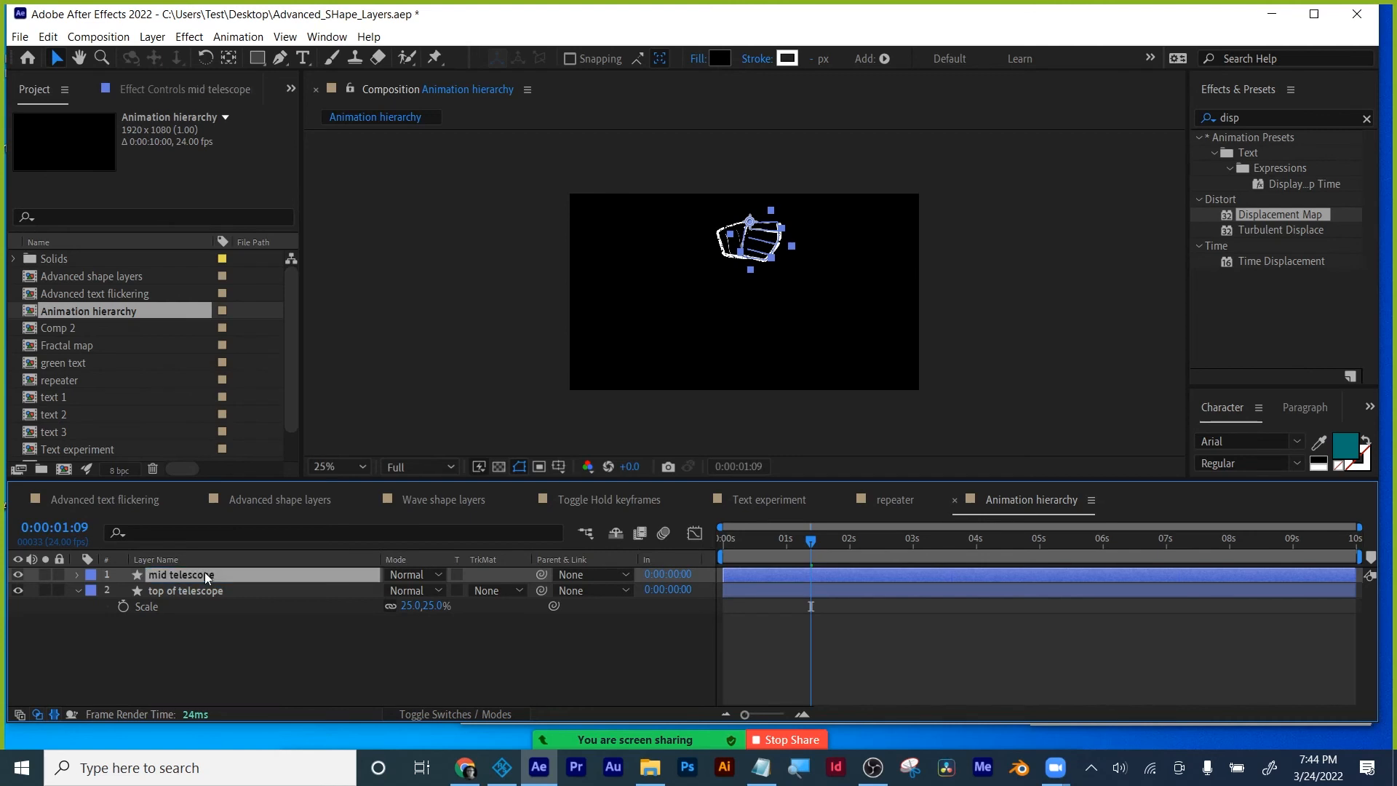
Duplicate the mid telescope layer and name the copy "btm telescope".
key(ctrl+d)
key(Return)
text(btm telescope)
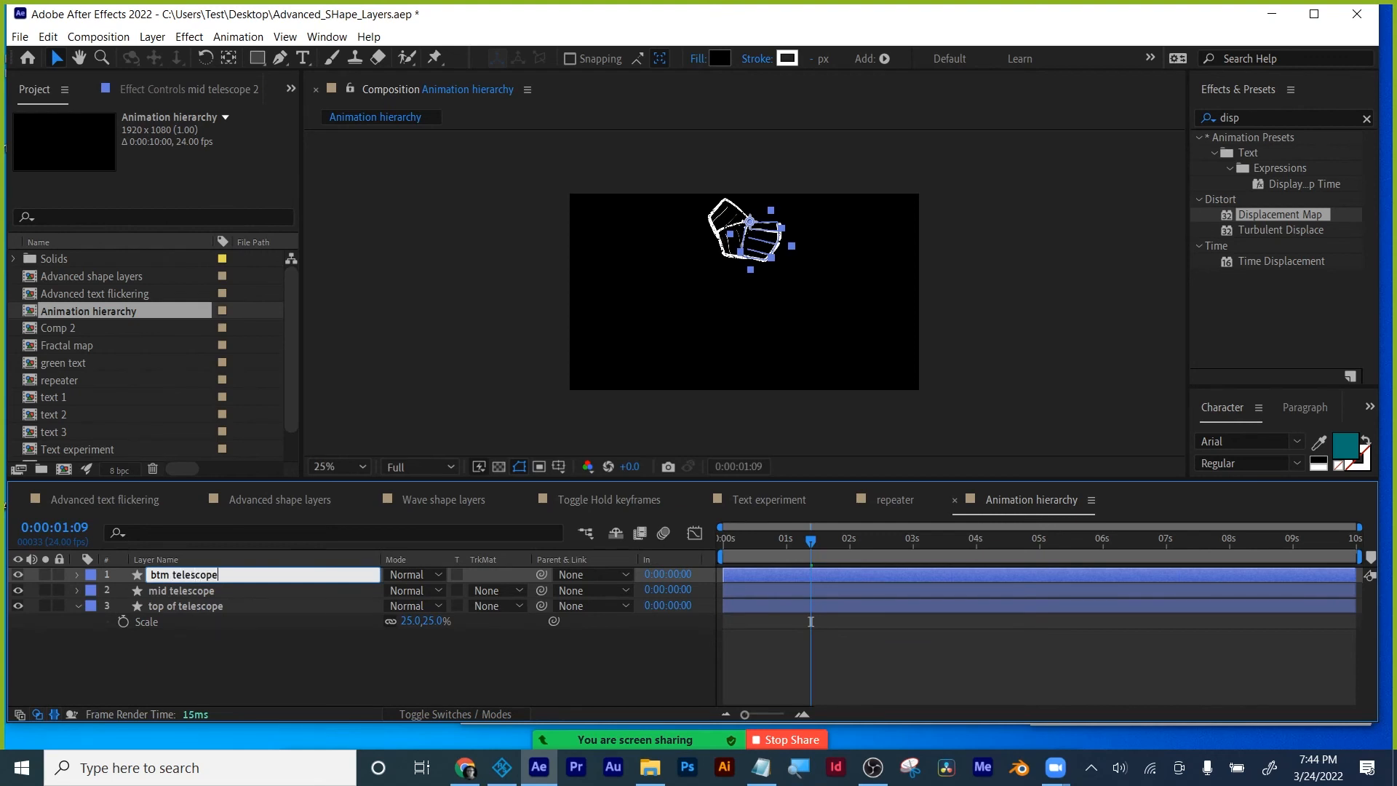
key(Return)
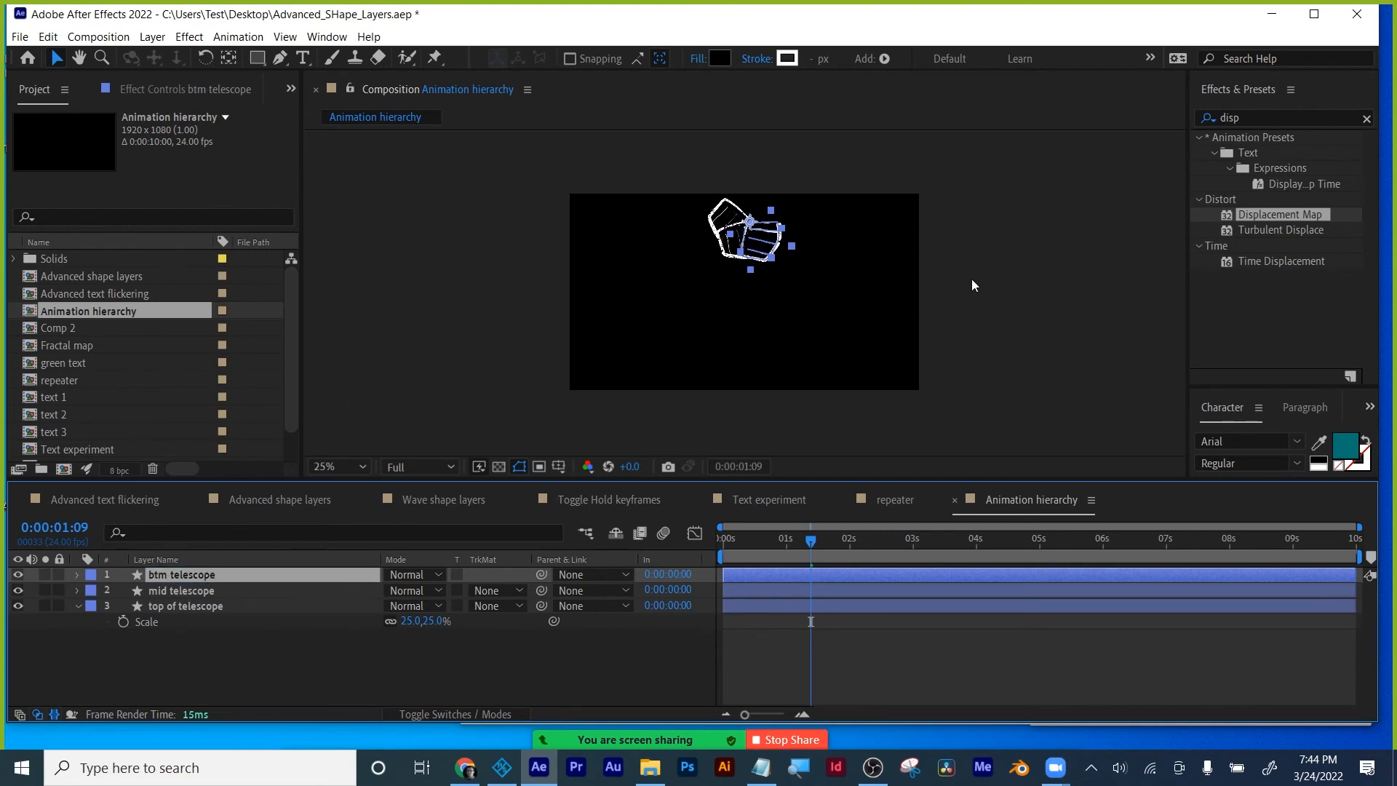
Remove the rotation expressions from the top of telescope, mid telescope and btm telescope layers.
scroll(744, 280, up, 2)
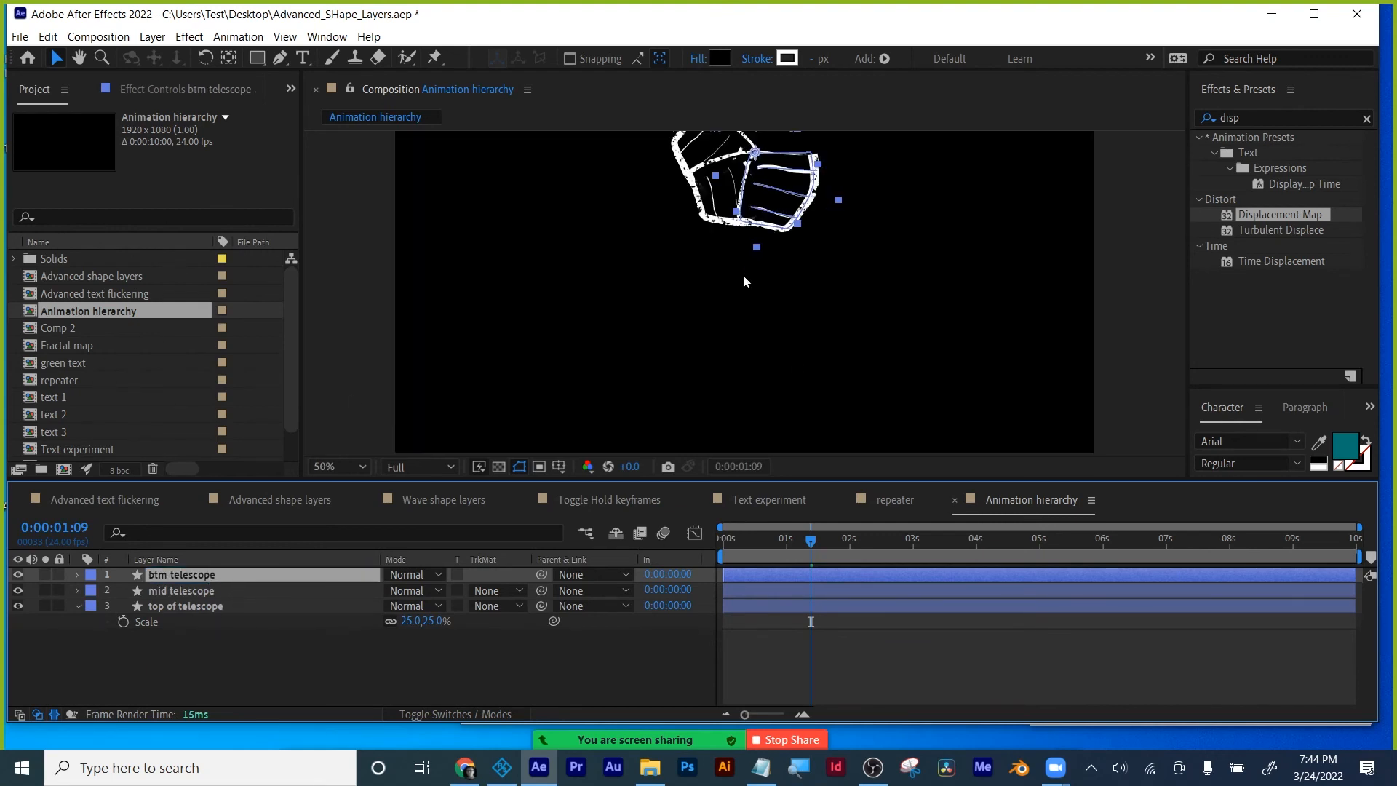
click(176, 606)
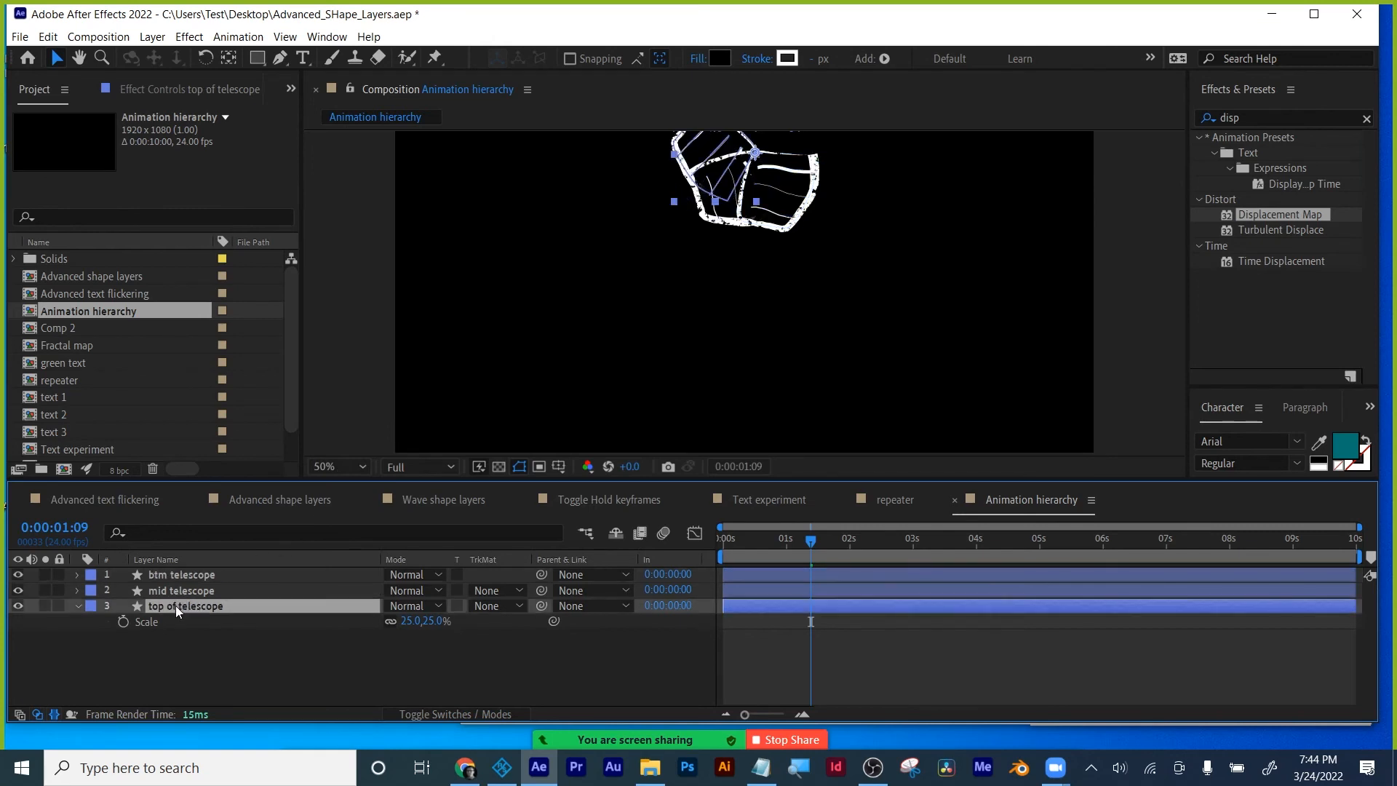
key(r)
alt+click(122, 623)
click(175, 592)
key(r)
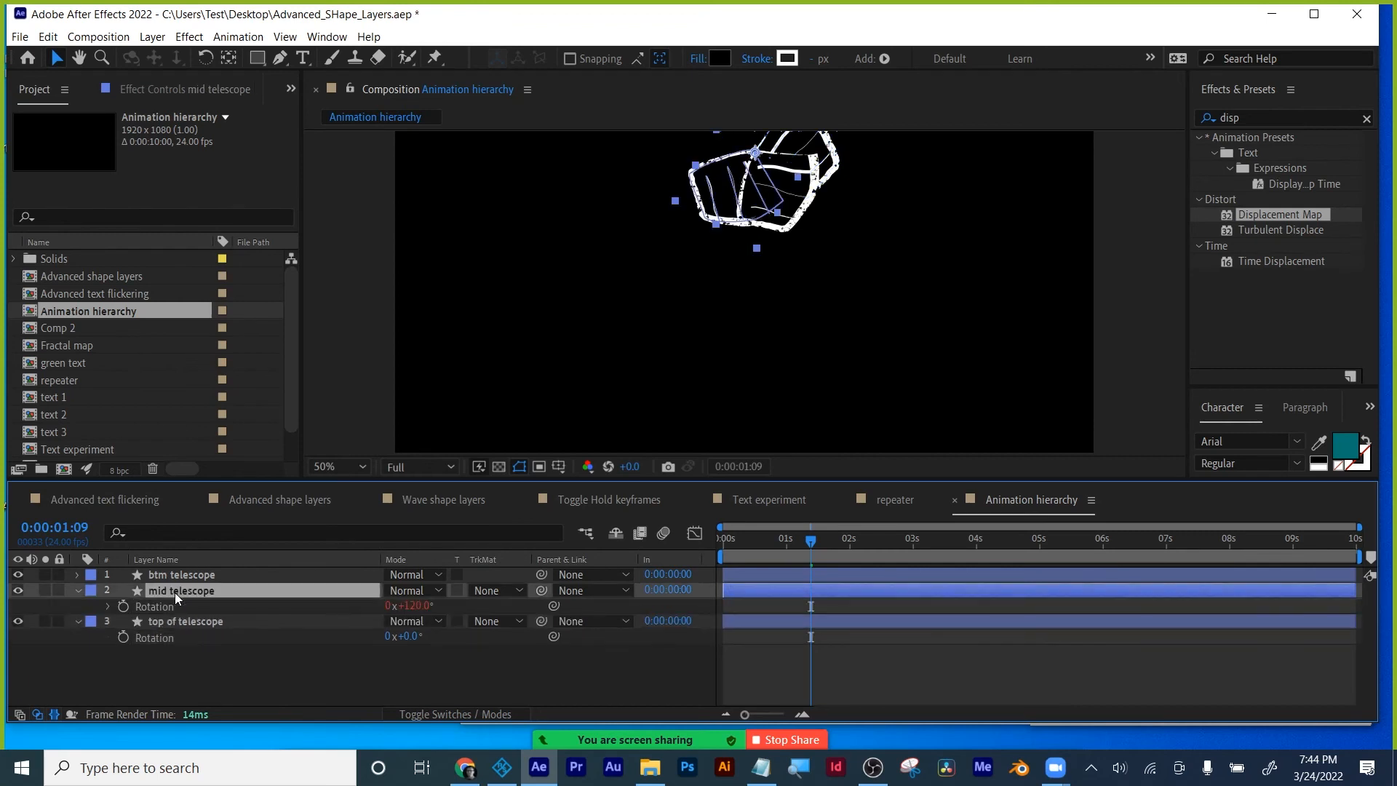
alt+click(121, 608)
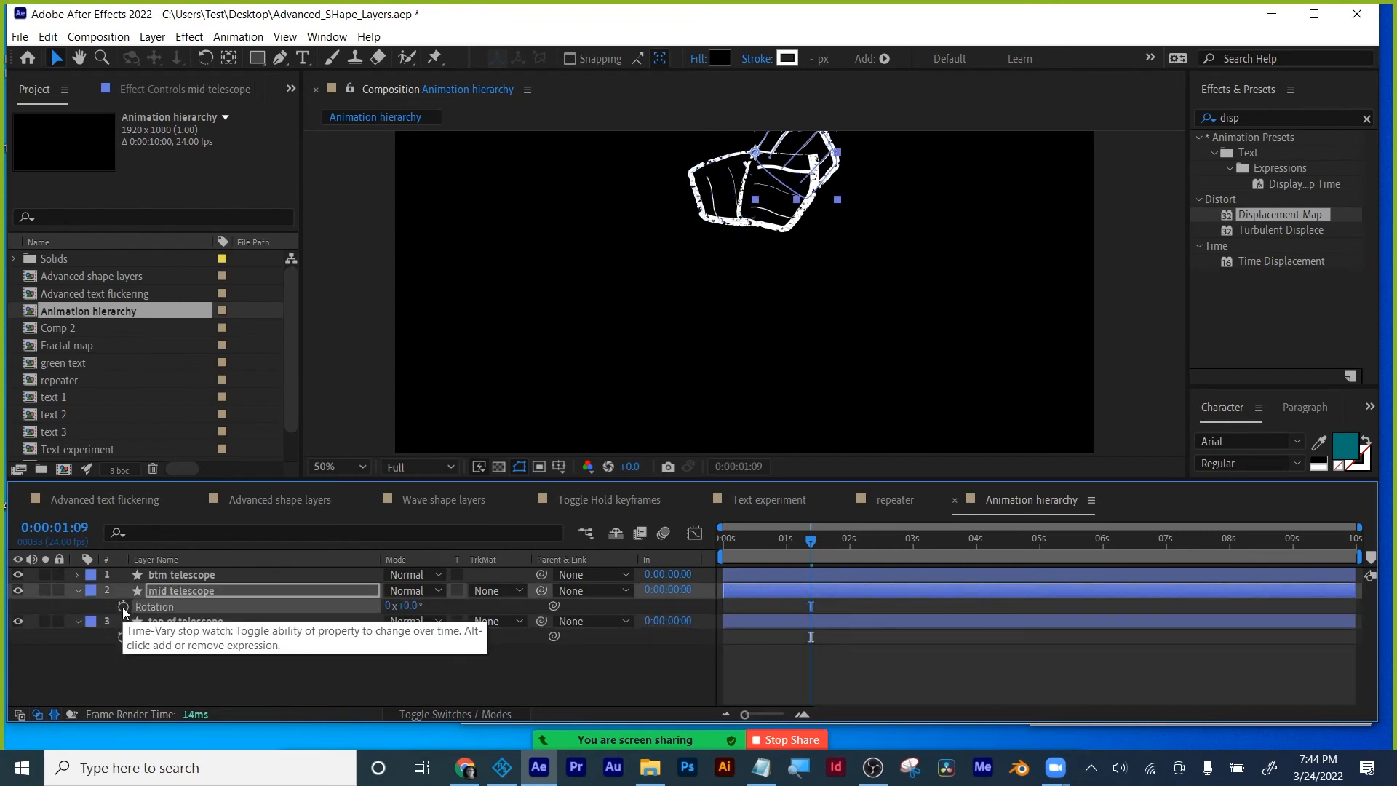
click(173, 579)
key(r)
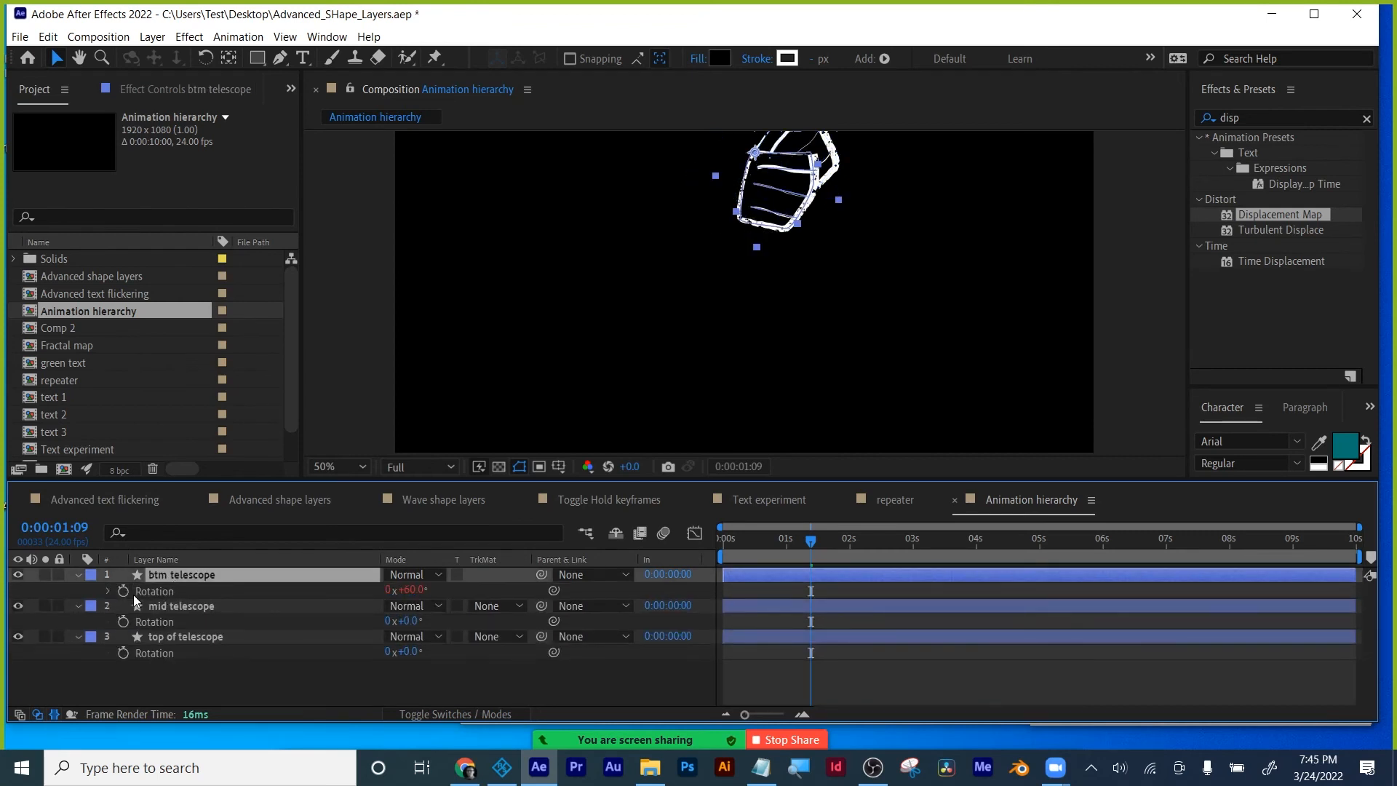
alt+click(123, 591)
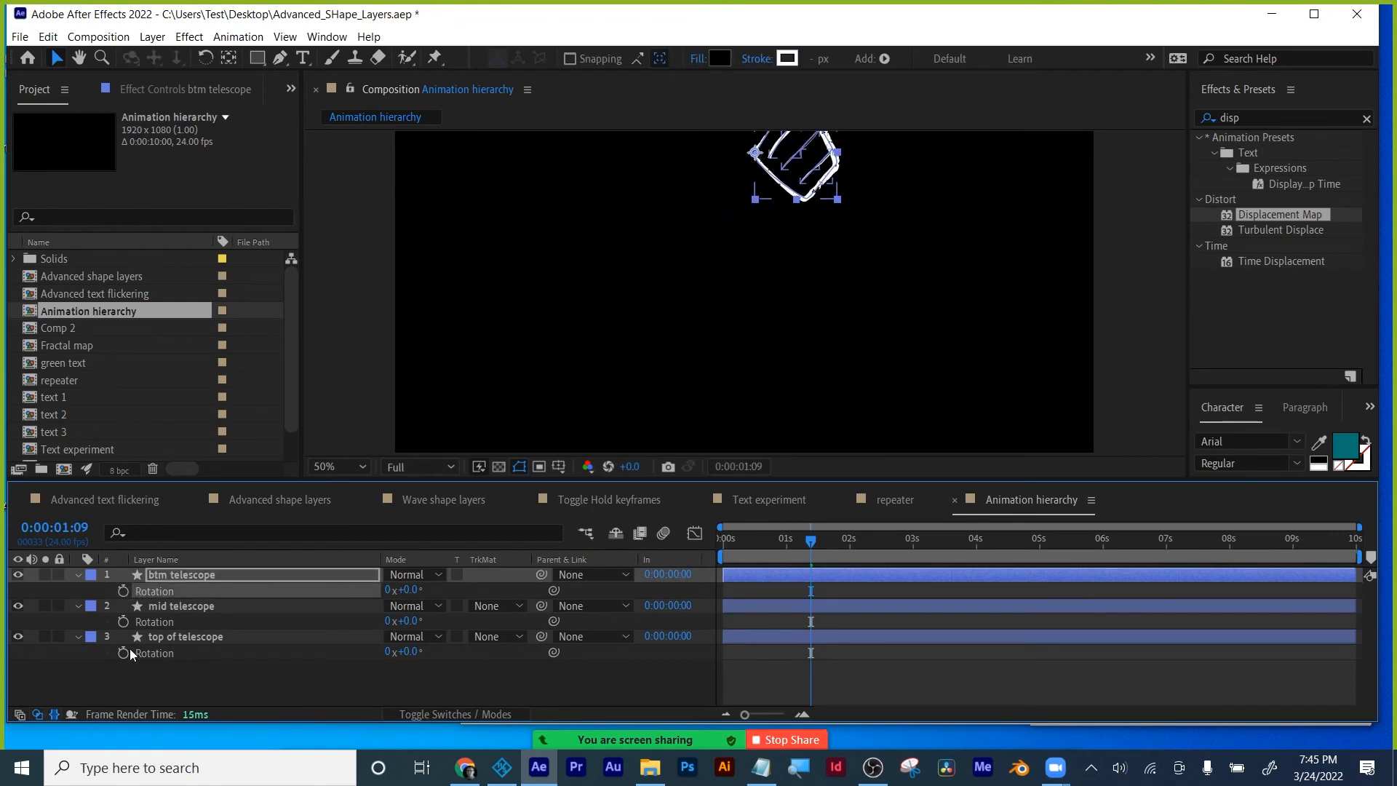
Rotate all three telescope layers together to 56°.
shift+click(222, 638)
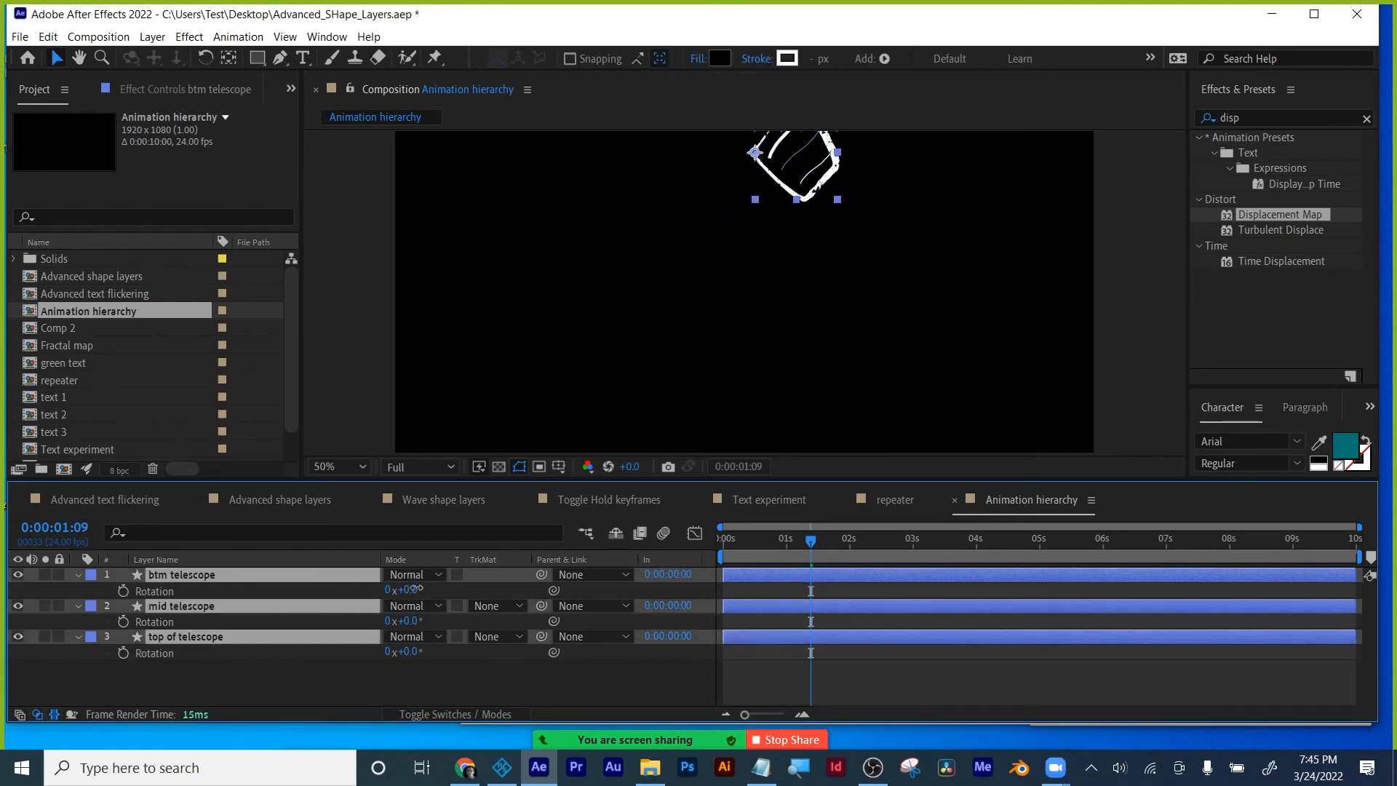
drag(417, 594, 466, 589)
click(347, 697)
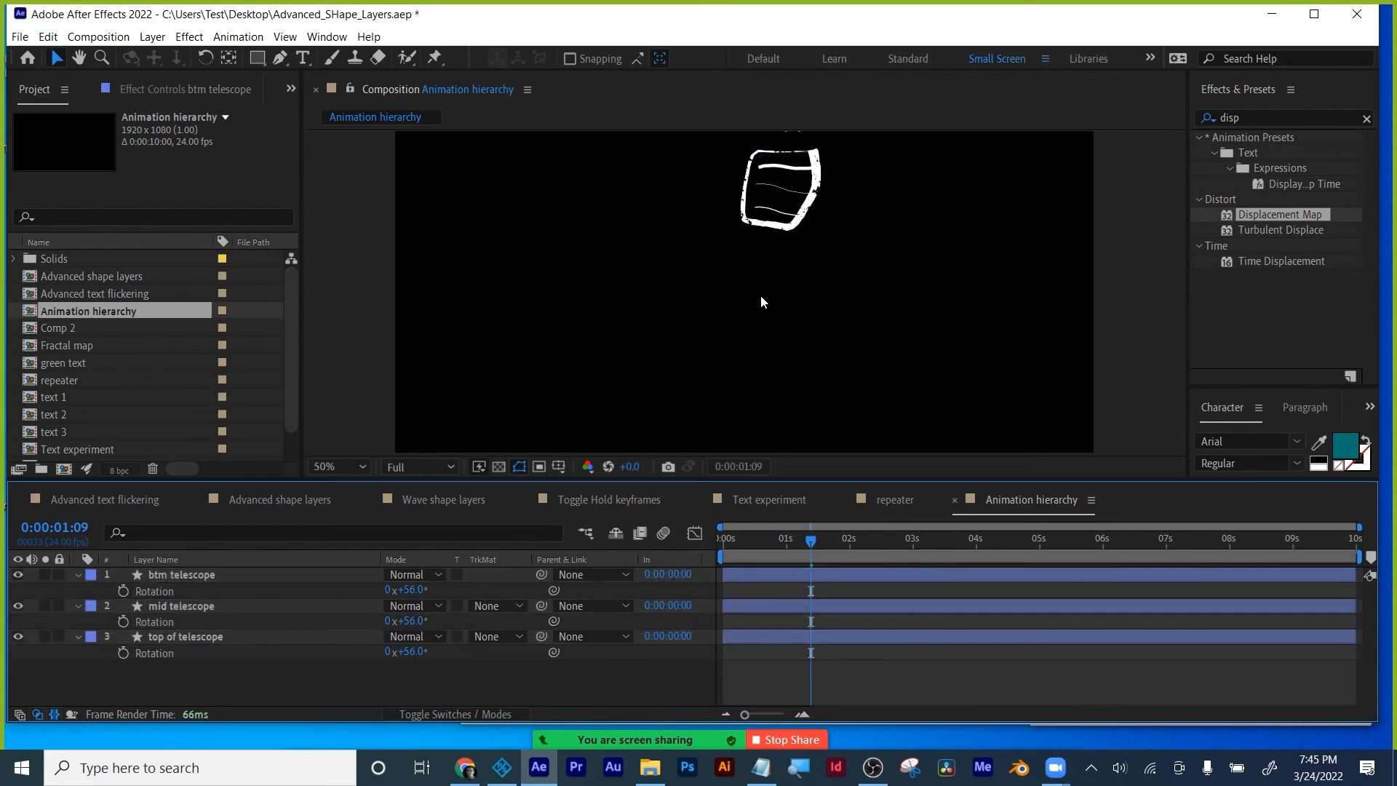
Reorder the layers so that top of telescope is first, mid telescope second and btm telescope third.
click(169, 650)
drag(170, 635, 191, 579)
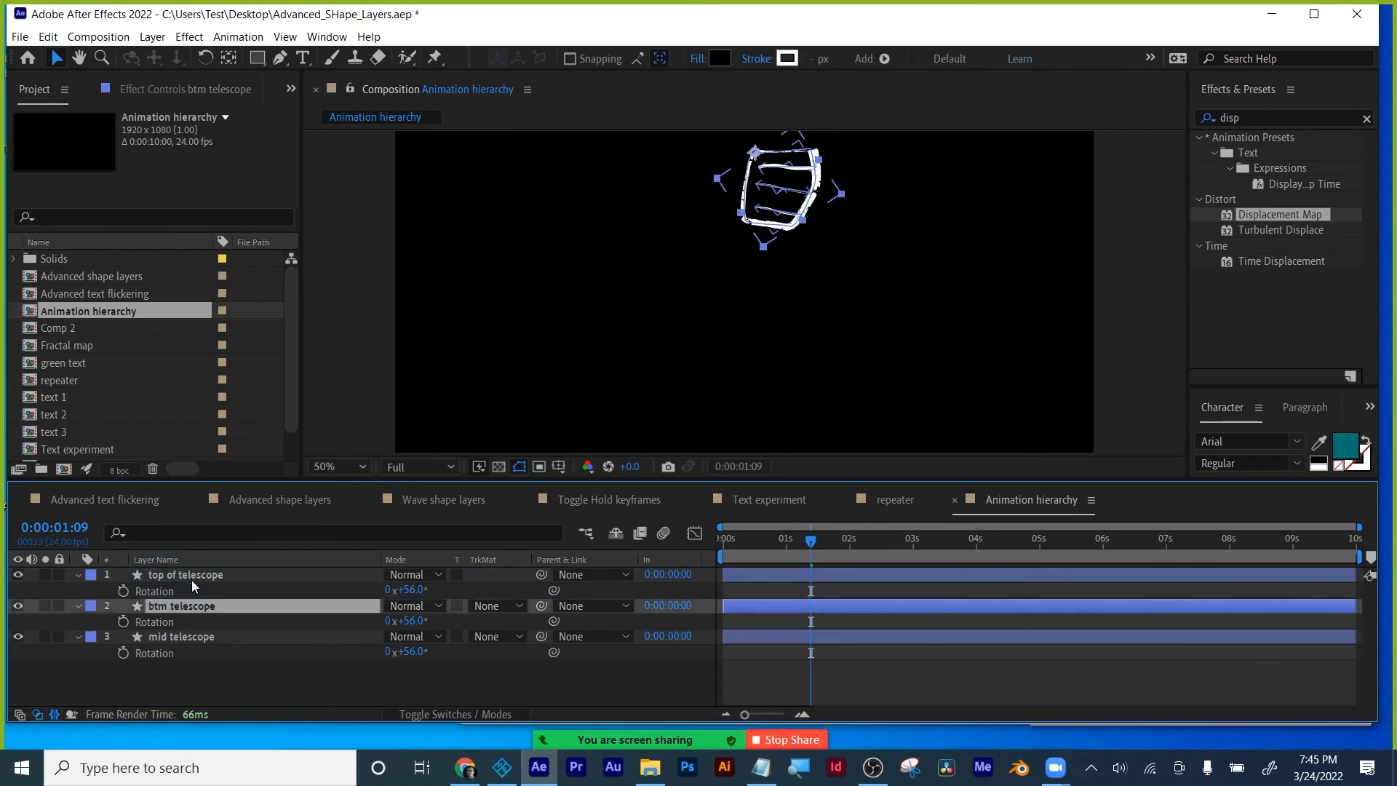
drag(194, 636, 217, 591)
click(173, 671)
click(224, 622)
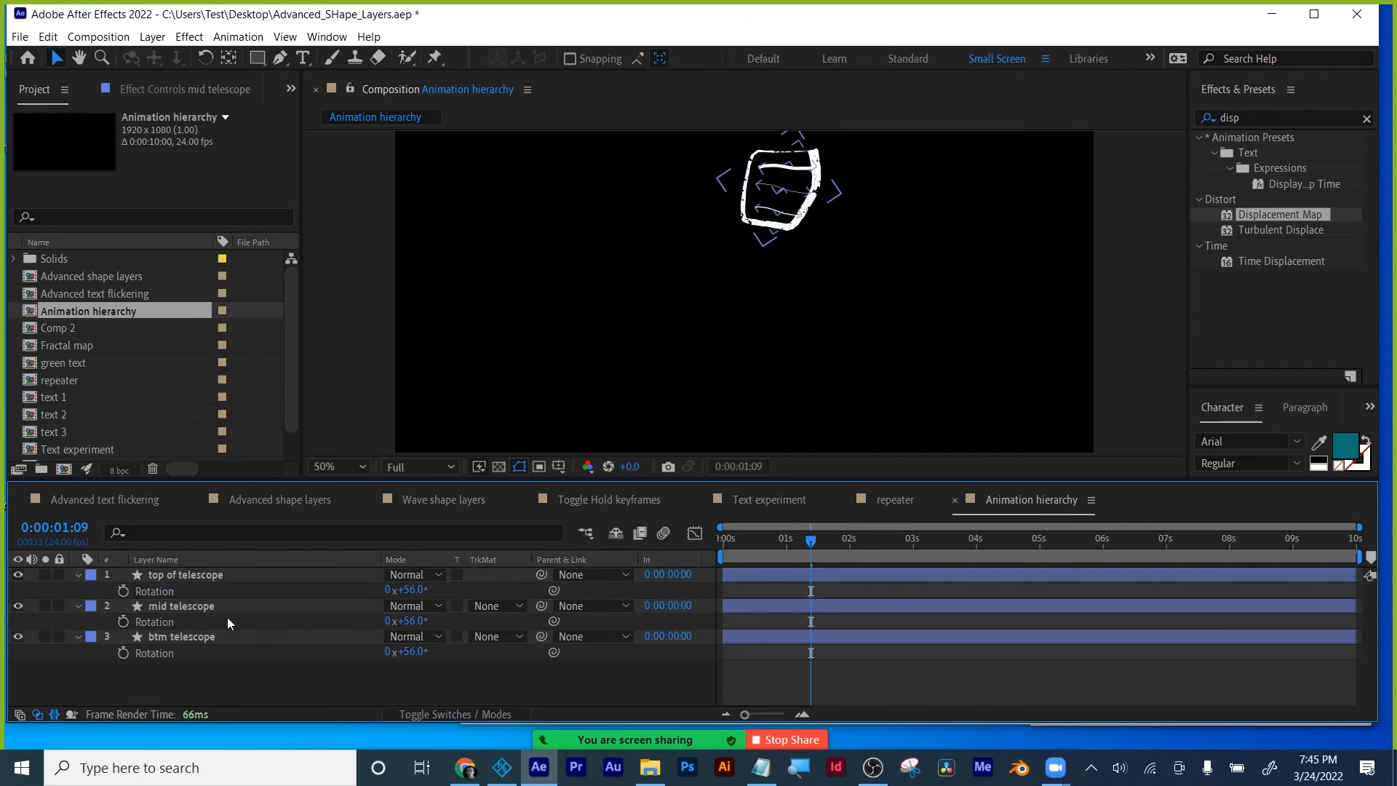
Move the mid telescope layer down and slightly left so it sits below the top segment.
click(179, 601)
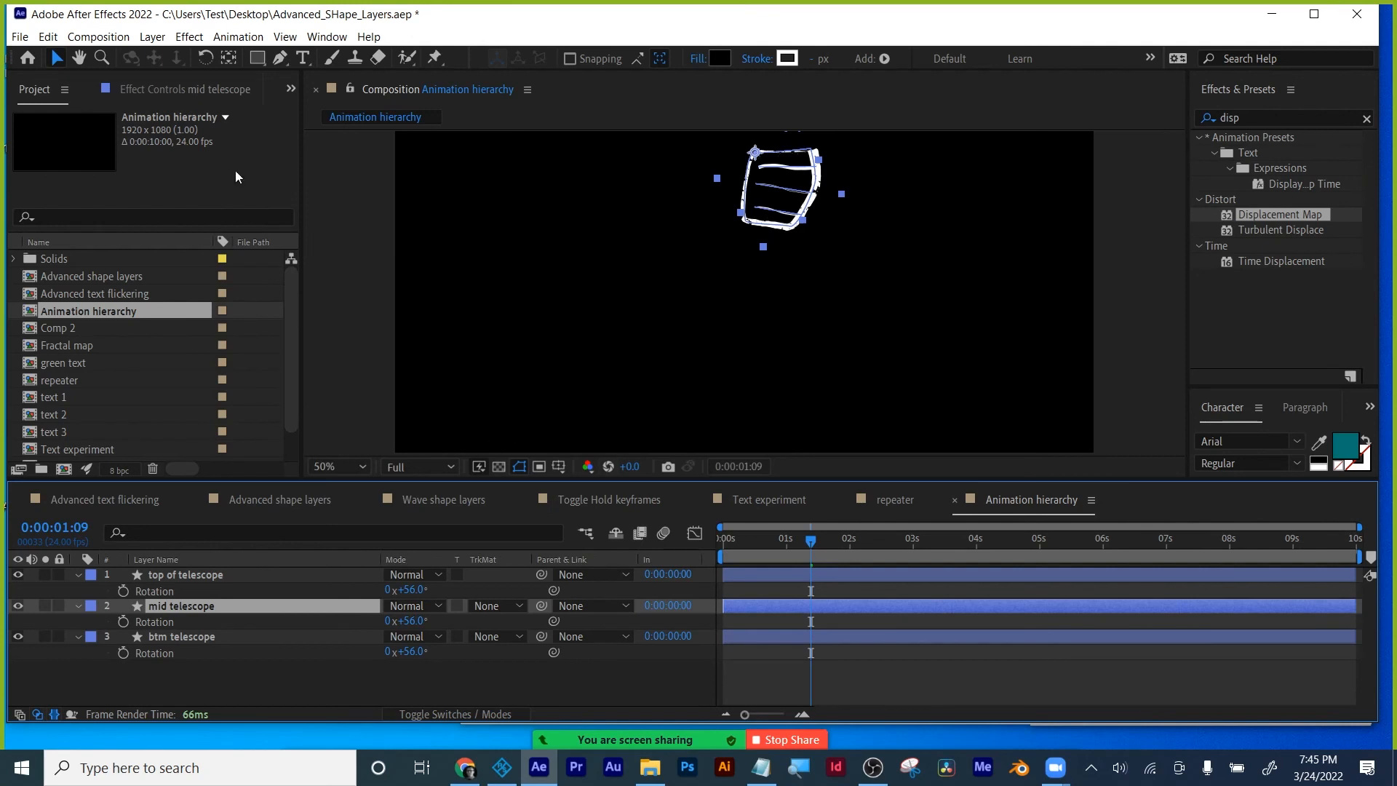
key(p)
key(shift+Down)
key(shift+Down)
key(shift+Down)
key(shift+Down)
key(shift+Down)
key(shift+Down)
key(shift+Down)
key(shift+Down)
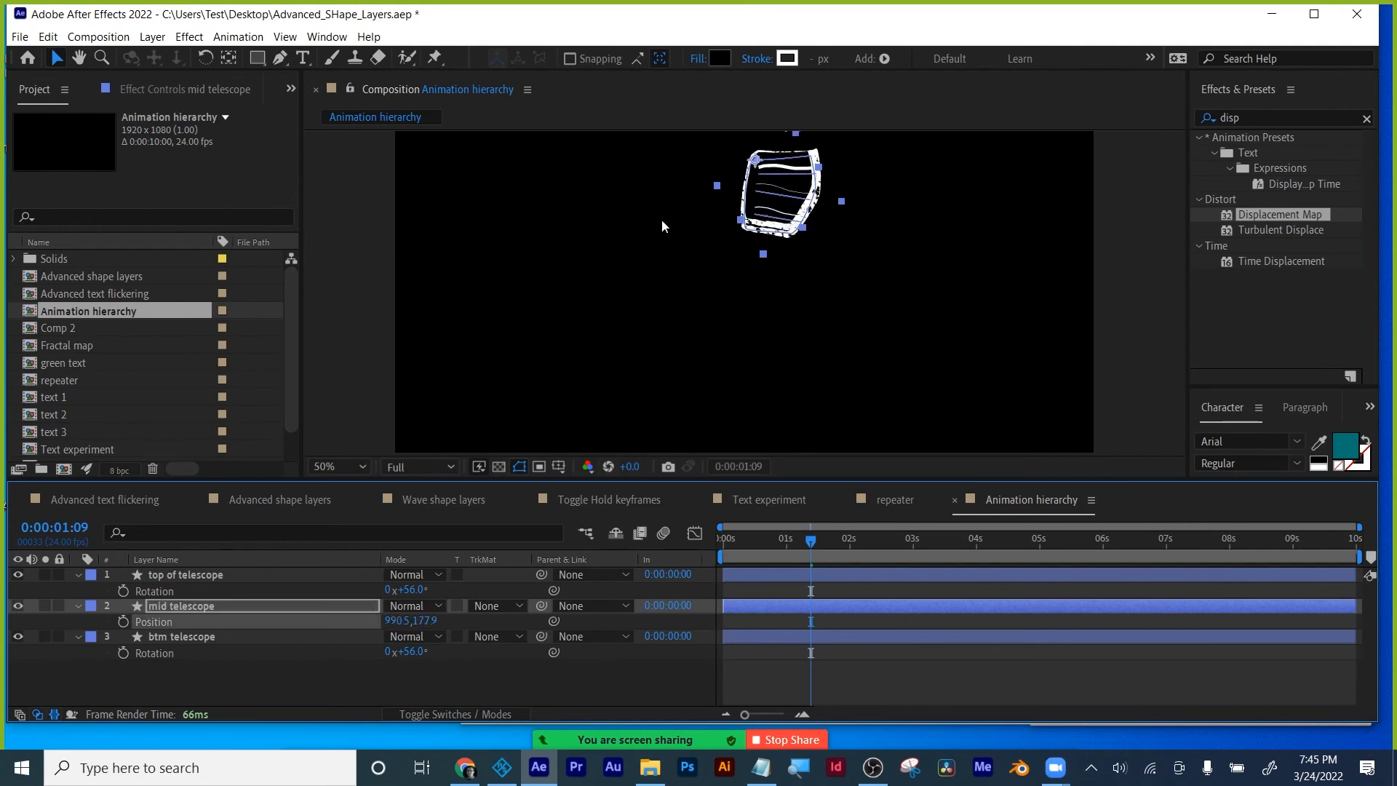
key(shift+Left)
key(shift+Left)
key(shift+Left)
key(shift+Left)
key(shift+Left)
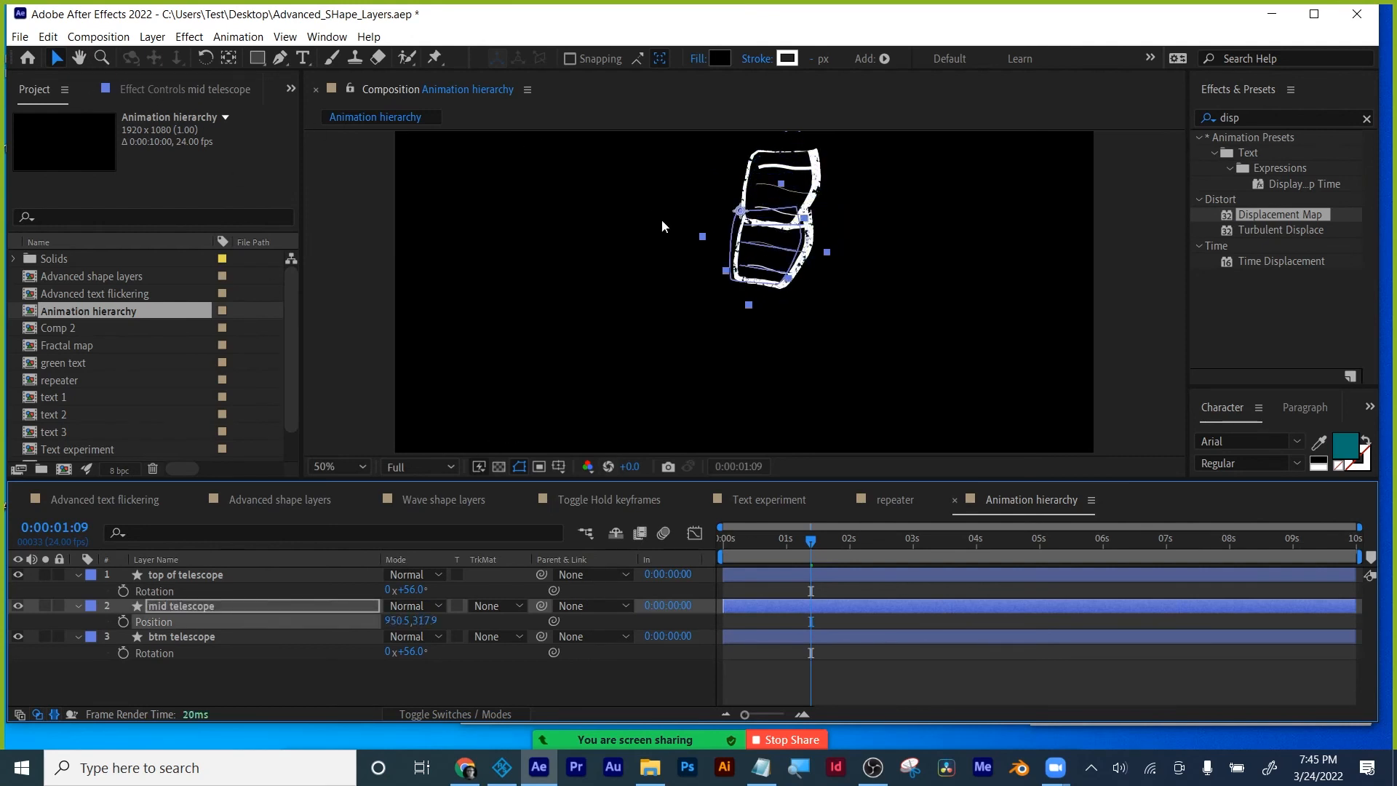
Scale the mid telescope layer to 19% and nudge it right and down to line up under the top segment.
key(s)
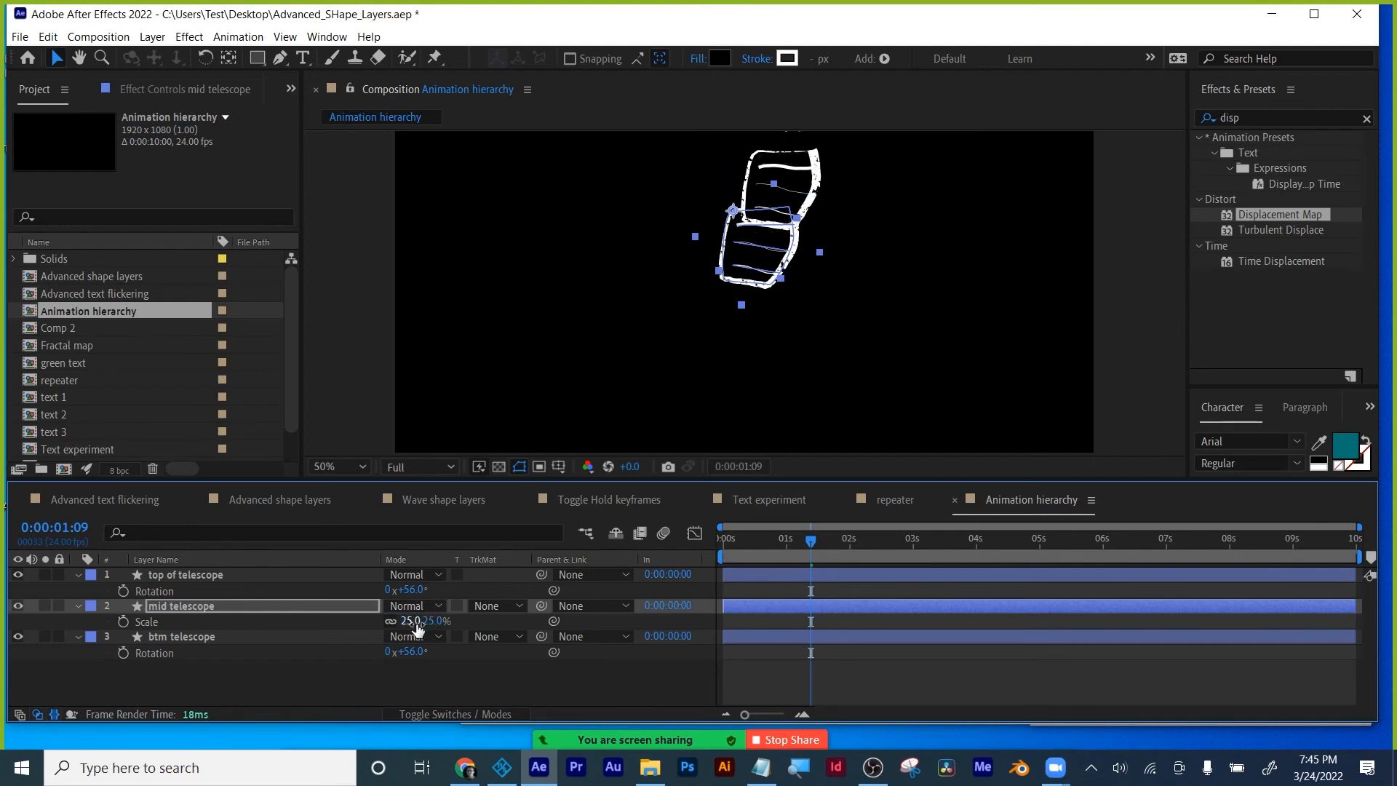
drag(417, 629, 413, 633)
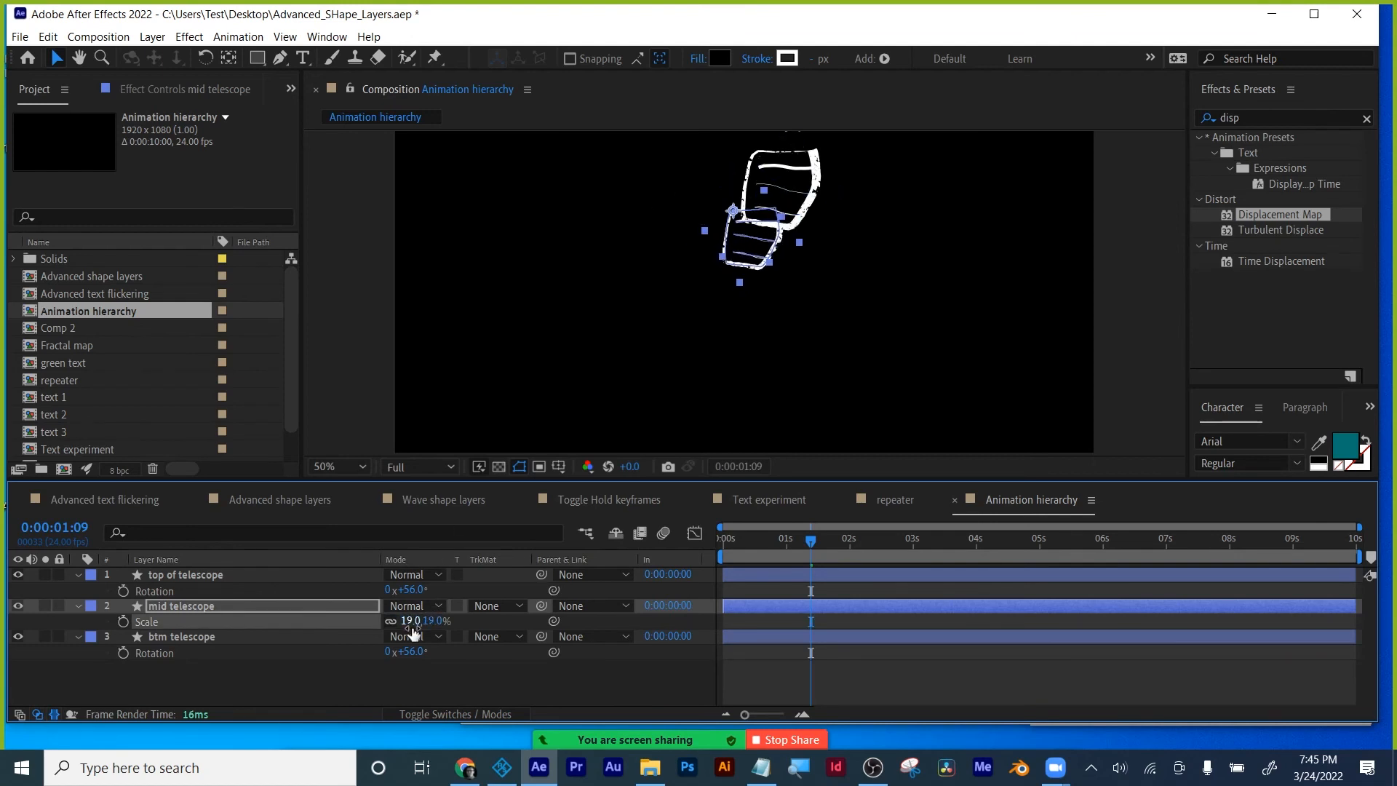
key(shift+Right)
key(shift+Right)
key(shift+Left)
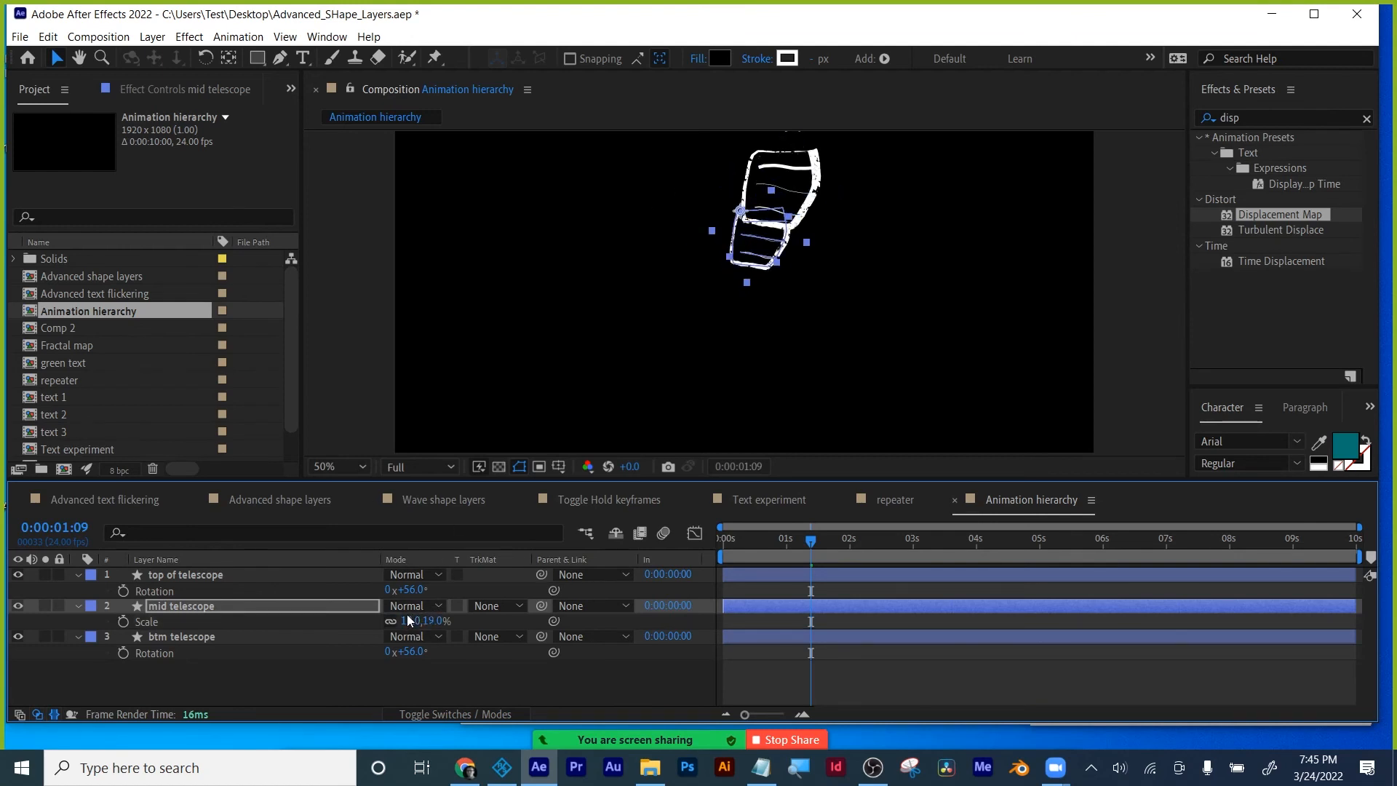
key(shift+Right)
key(shift+Down)
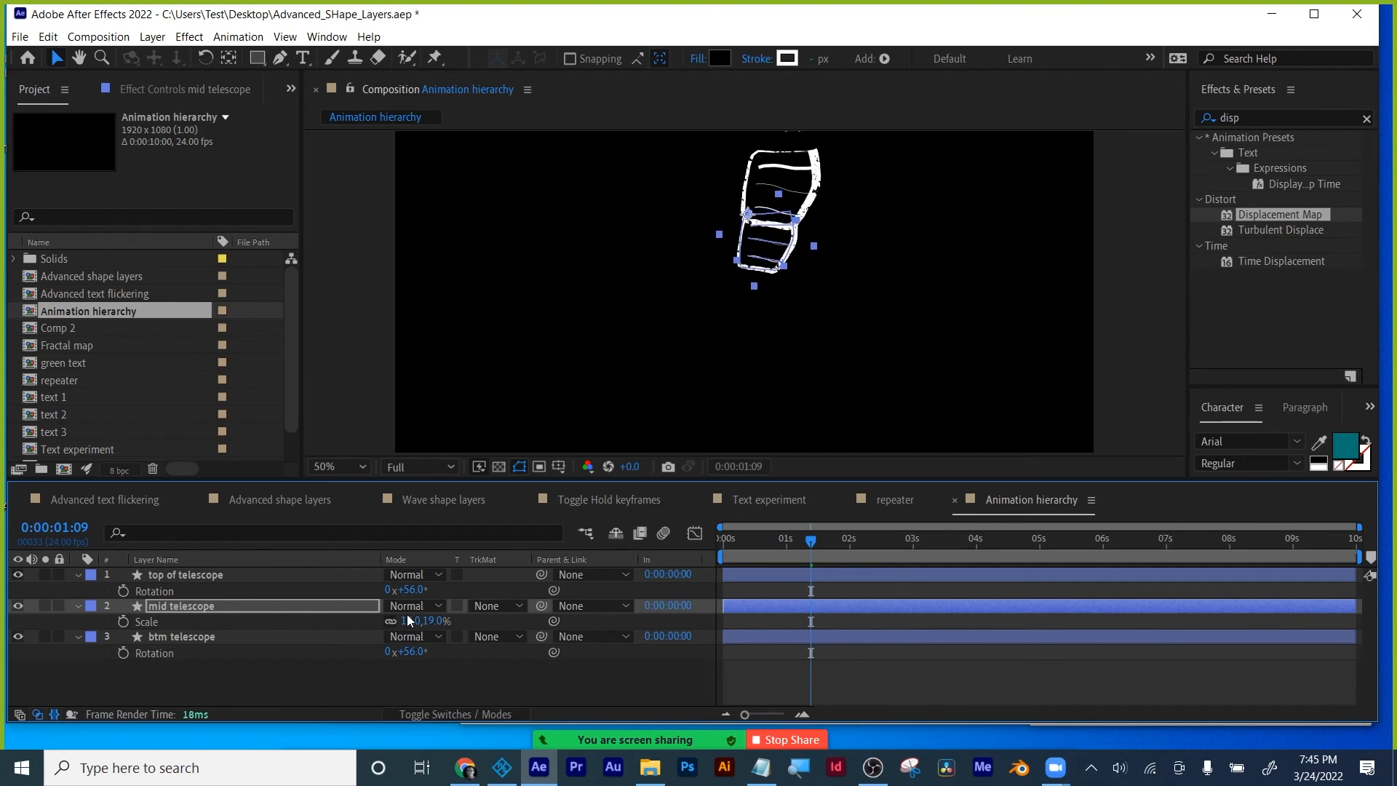
Move the btm telescope layer down and slightly left so it sits below the mid segment.
click(192, 635)
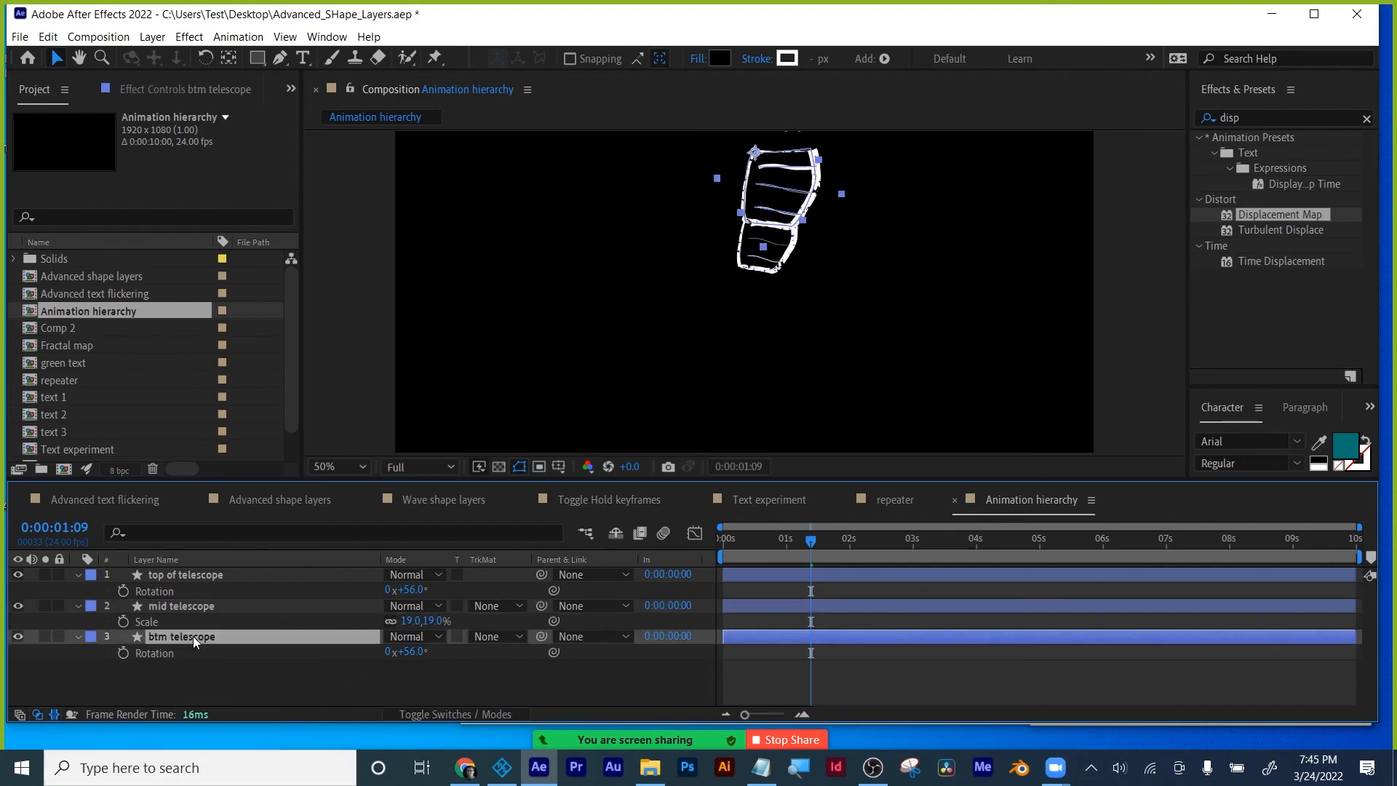
key(Return)
key(shift+Down)
key(shift+Down)
key(shift+Down)
key(shift+Down)
key(shift+Down)
key(shift+Down)
key(shift+Down)
key(shift+Down)
key(shift+Down)
key(shift+Down)
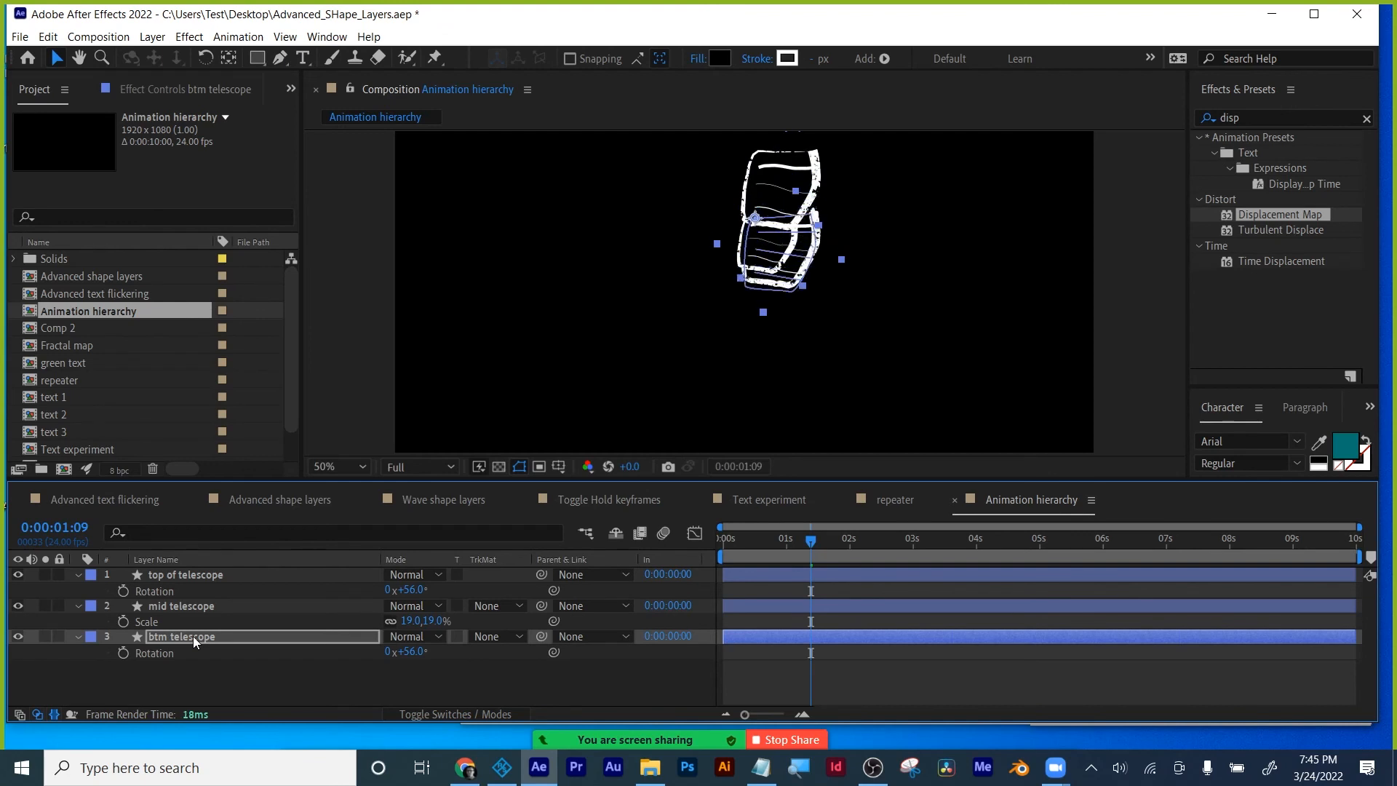
key(shift+Left)
key(shift+Left)
key(shift+Left)
key(shift+Left)
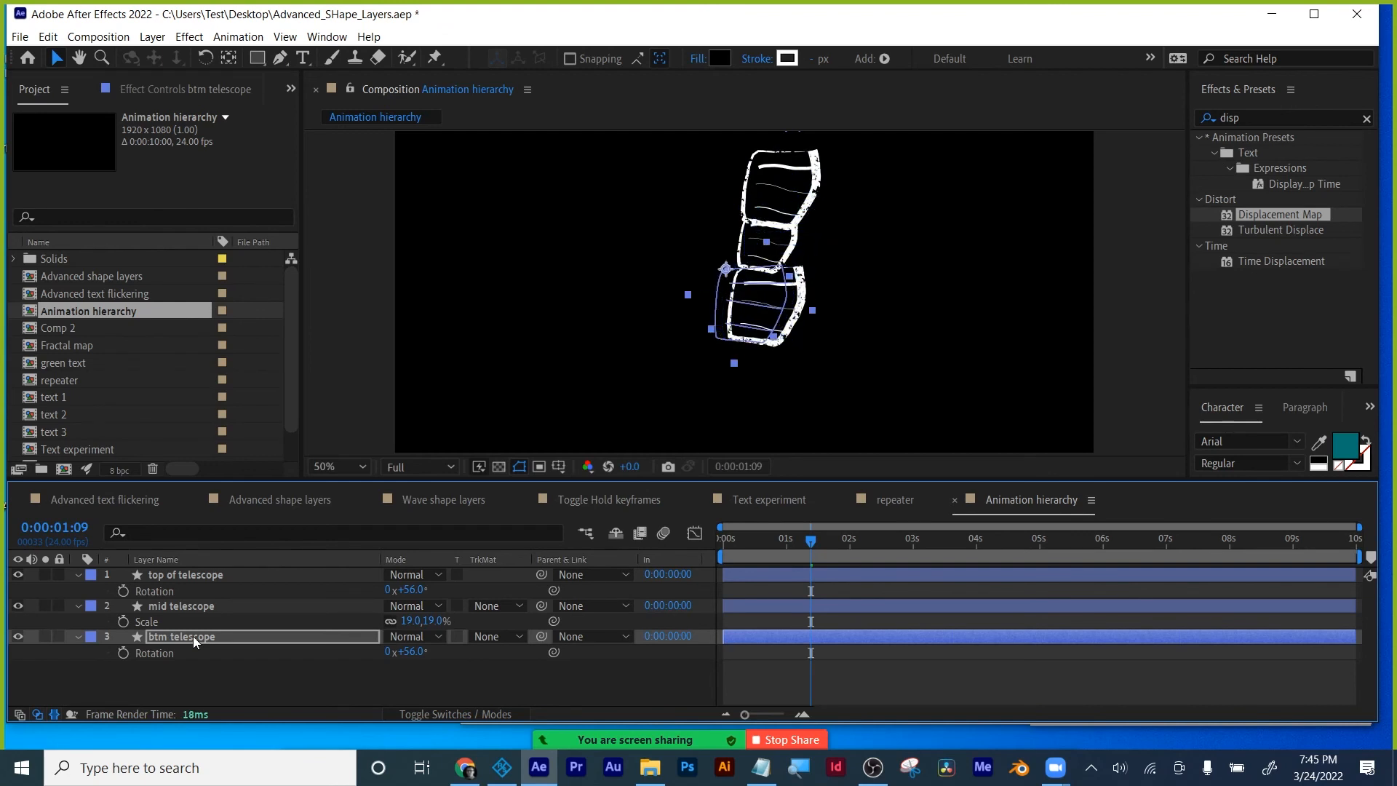
key(shift+Up)
Scale the btm telescope layer to 13% and nudge it right to line up under the mid segment.
key(s)
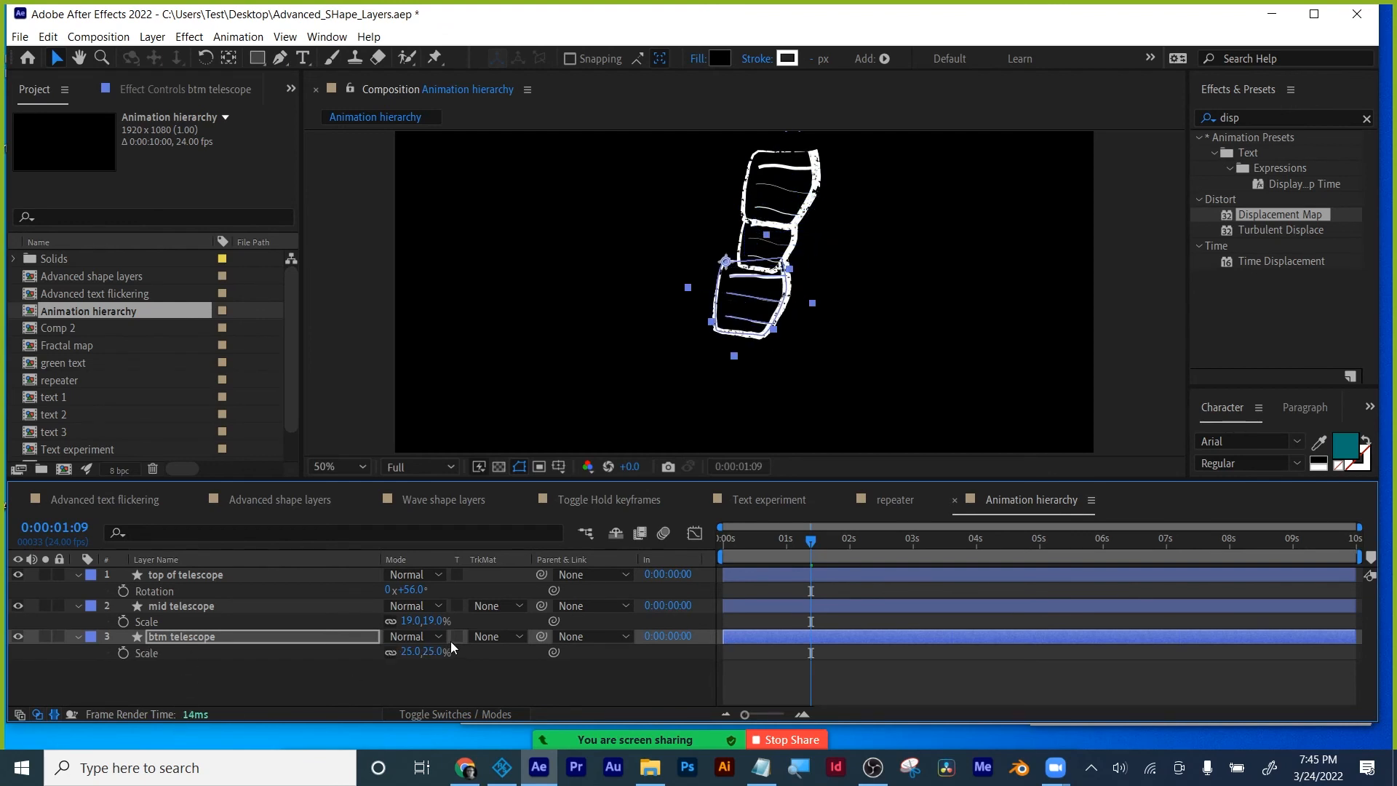
drag(417, 655, 411, 658)
key(shift+Right)
key(shift+Right)
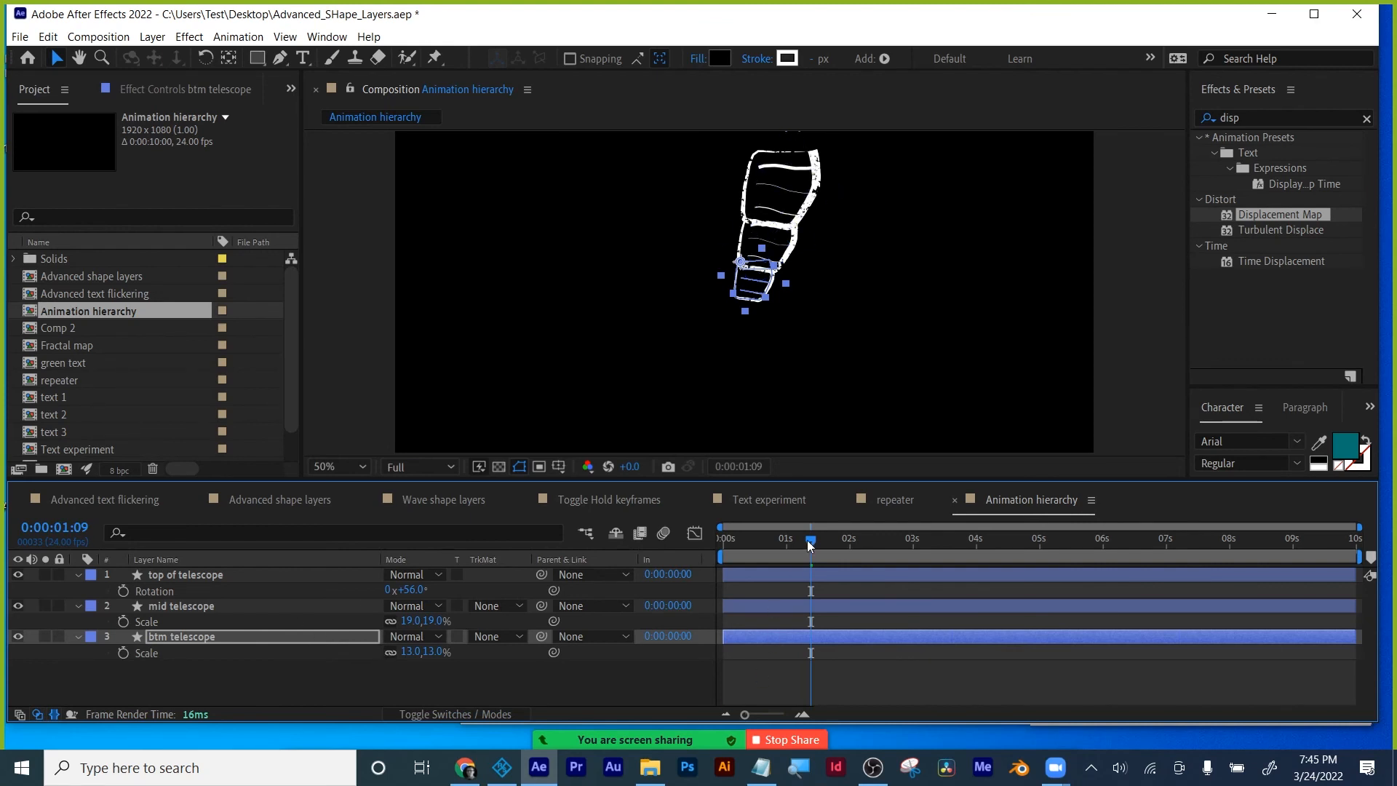
Go to the first frame and move all three telescope layers together down and left toward the composition's center.
drag(809, 542, 709, 553)
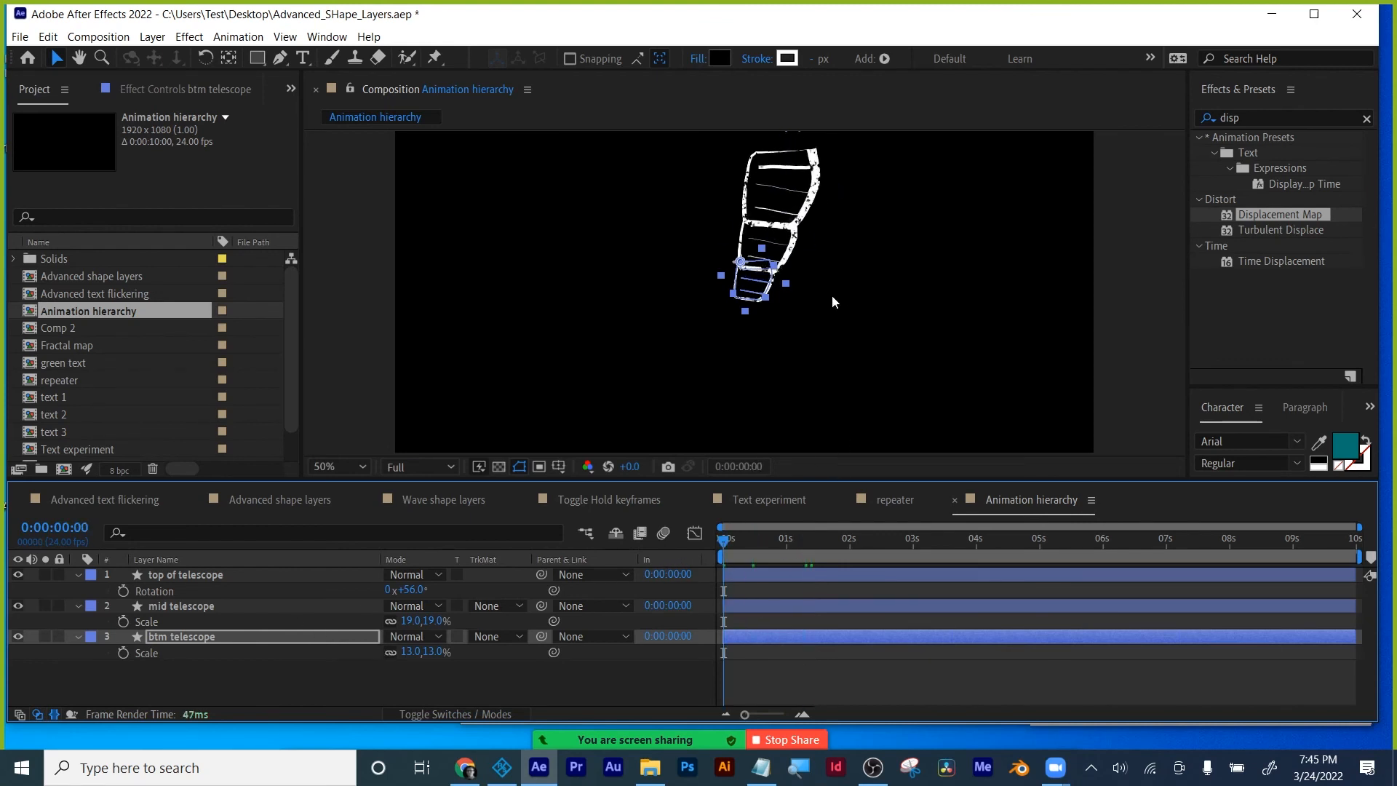
key(ctrl+a)
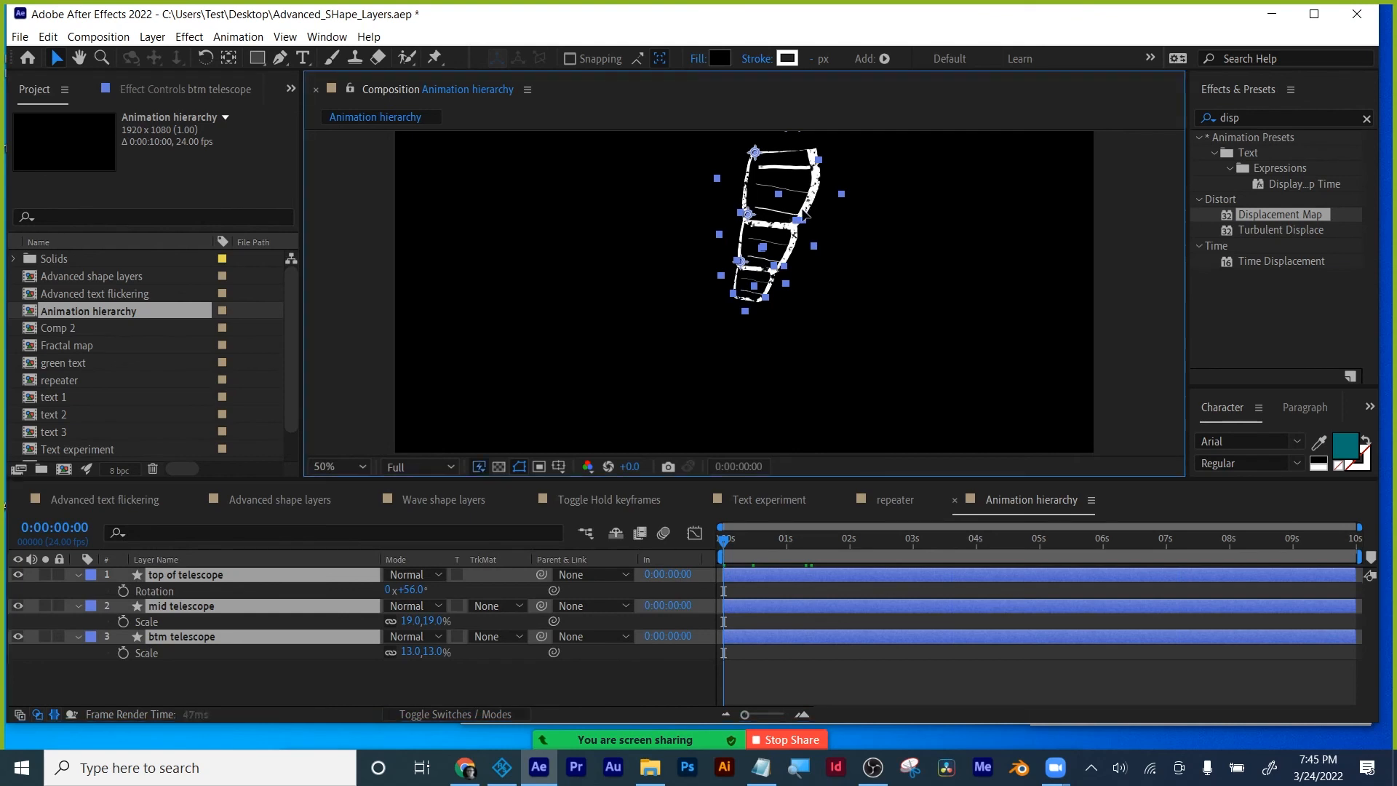
drag(785, 254, 767, 283)
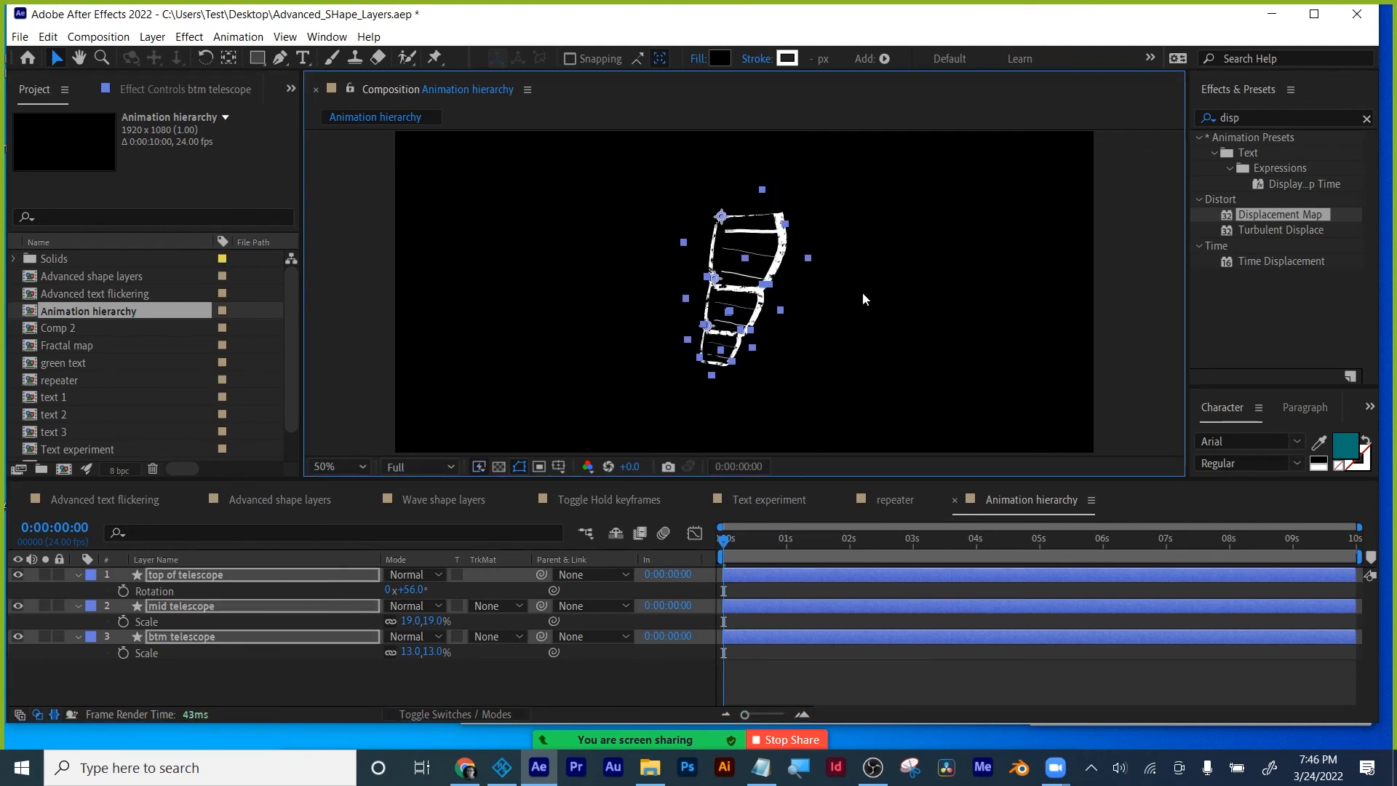
Parent the btm telescope layer to mid telescope, and the mid telescope layer to top of telescope.
click(767, 685)
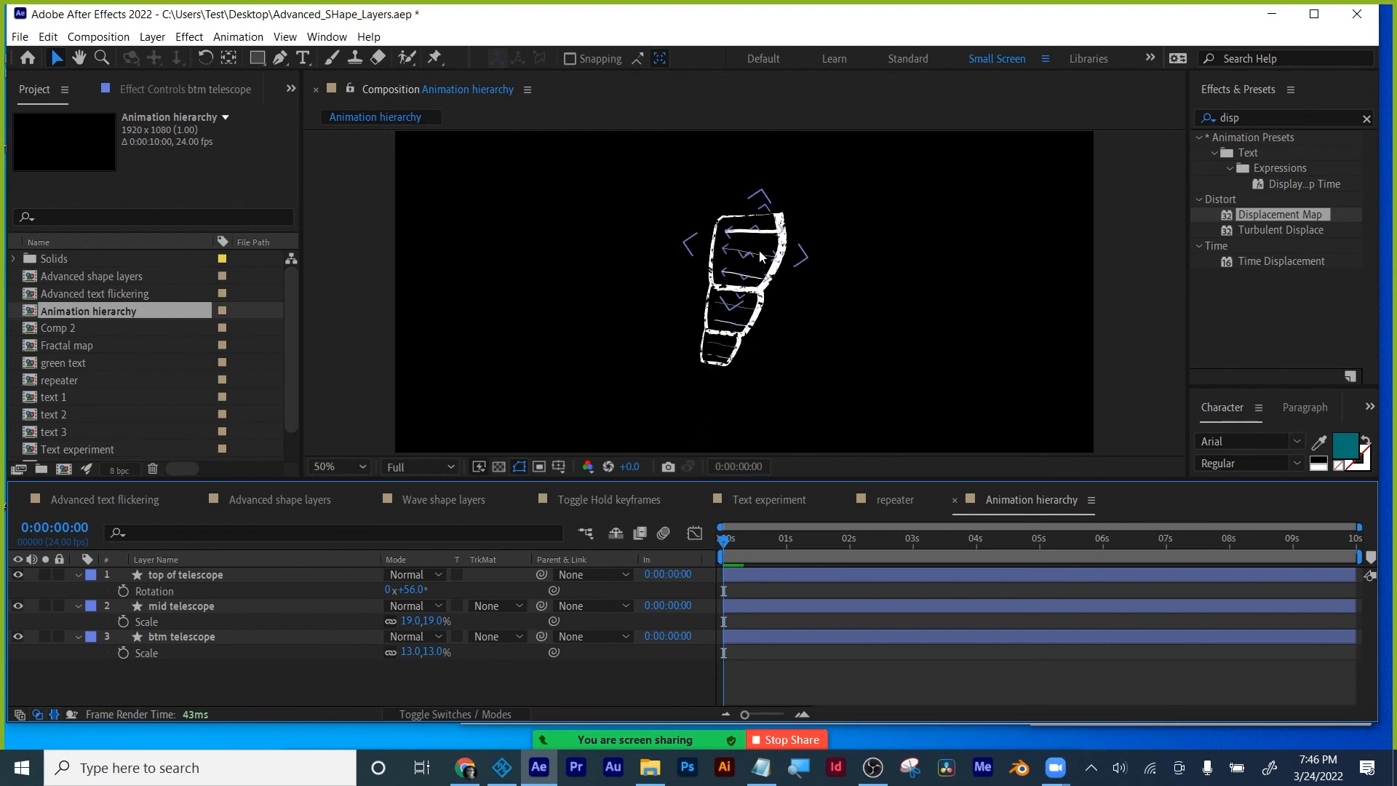
click(179, 634)
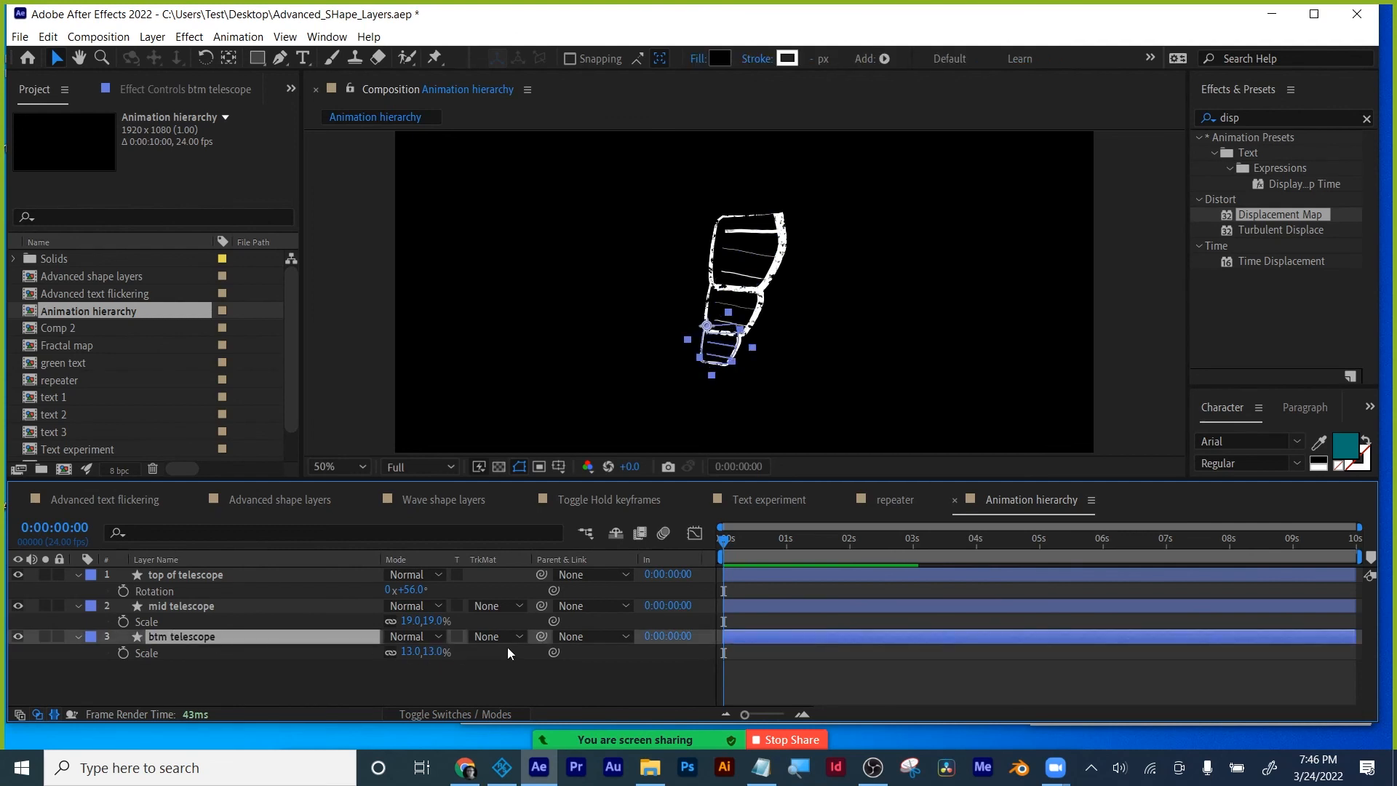
drag(540, 635, 187, 606)
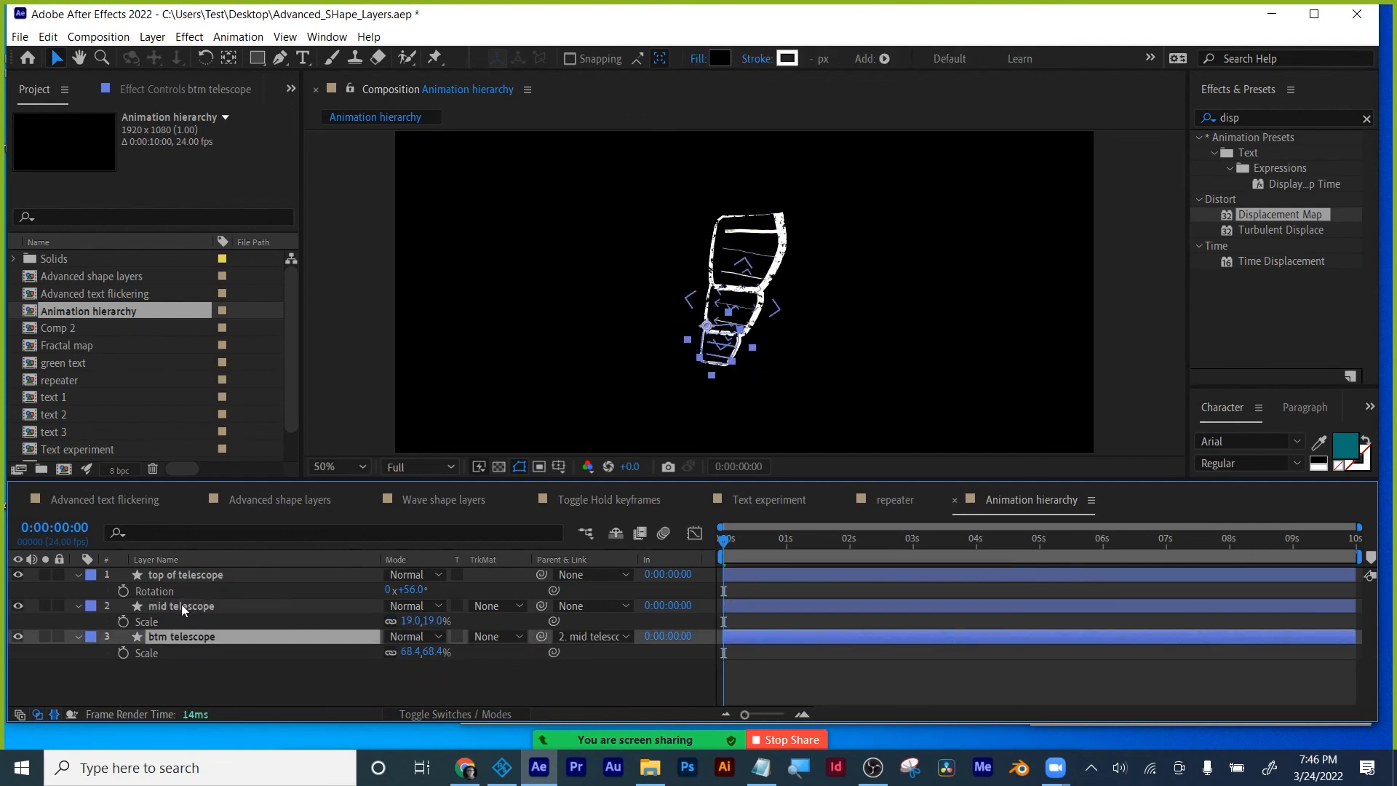
click(182, 605)
drag(540, 605, 196, 569)
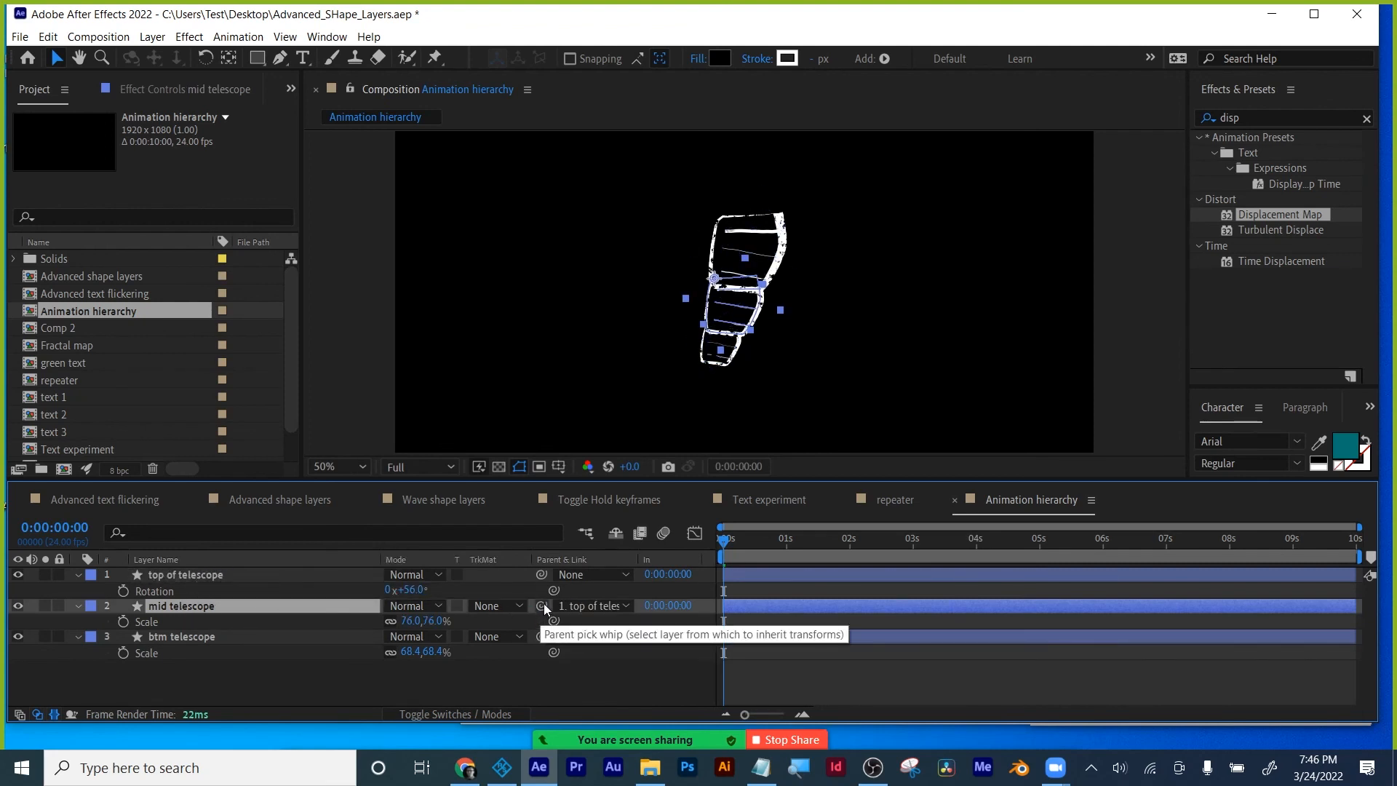
drag(542, 605, 209, 574)
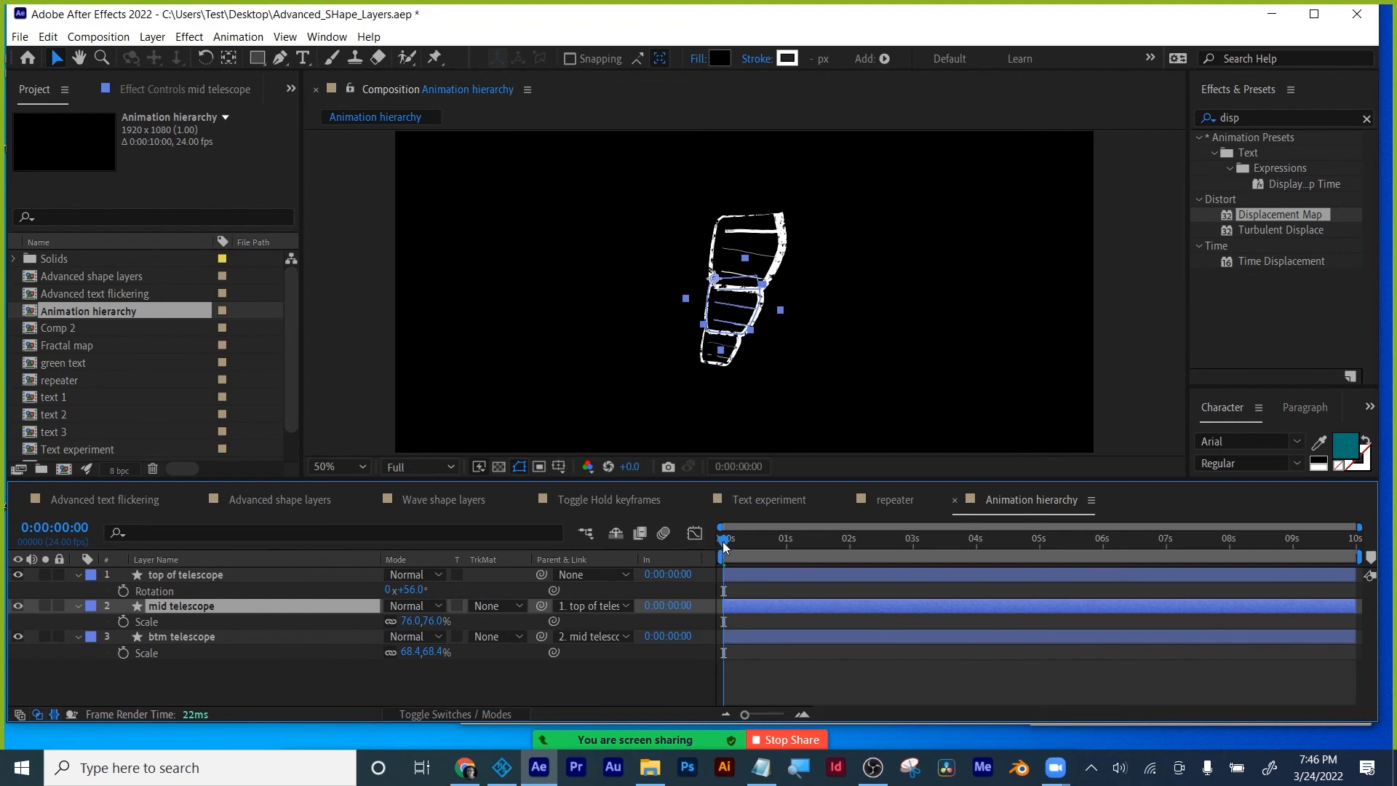
Keyframe mid telescope's Position at frames 14 and 23, retracting it into the top segment at frame 14, at about -640, 543.
drag(722, 541, 761, 538)
key(p)
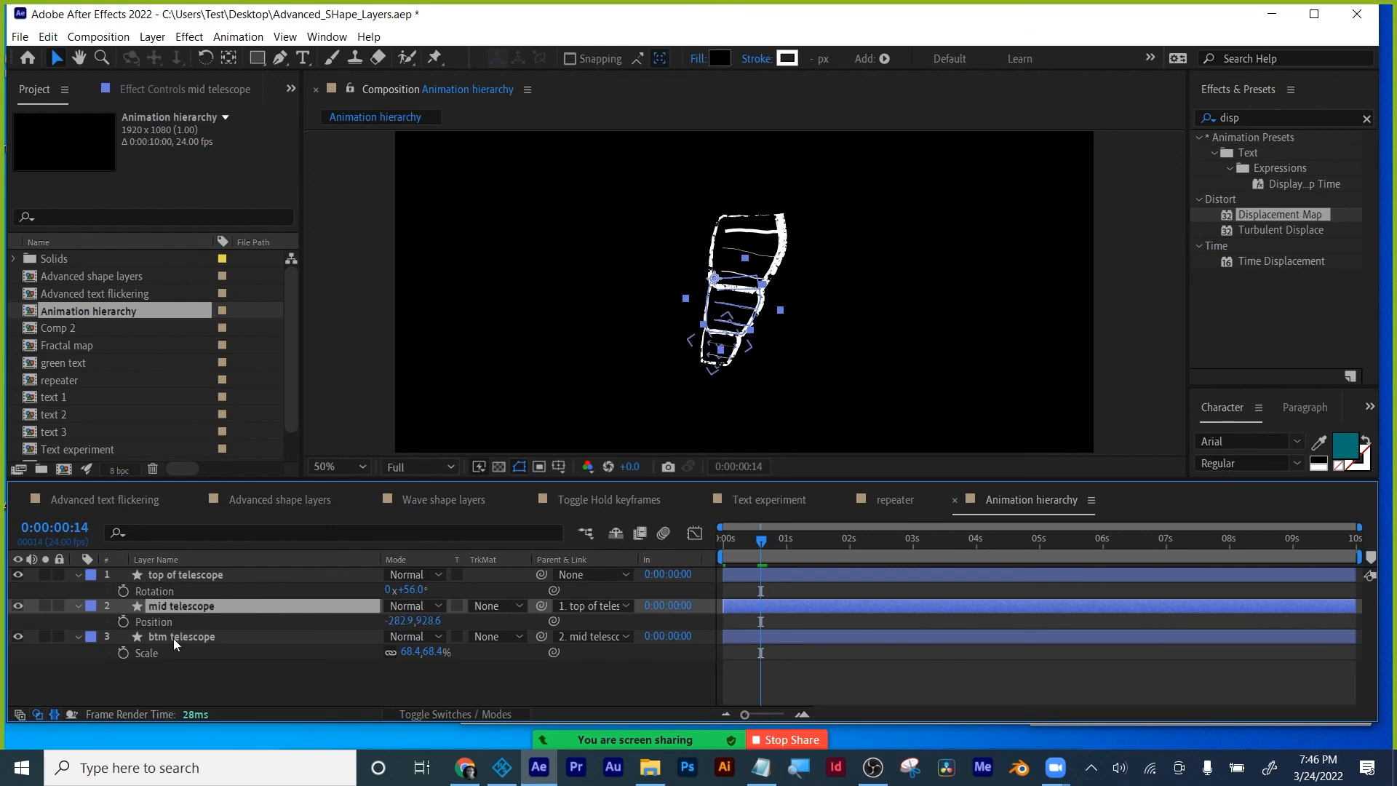
click(173, 637)
key(p)
click(181, 603)
click(123, 621)
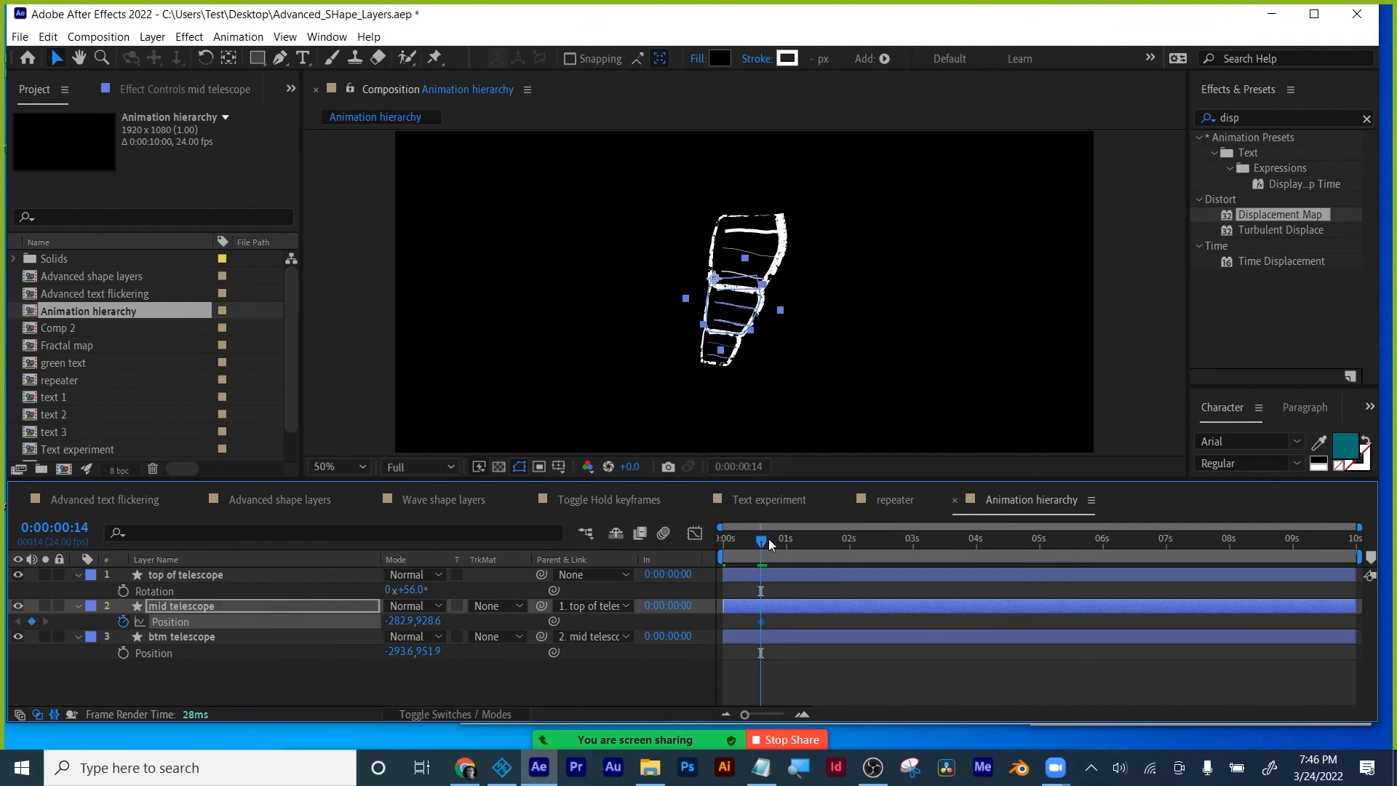
drag(768, 538, 785, 539)
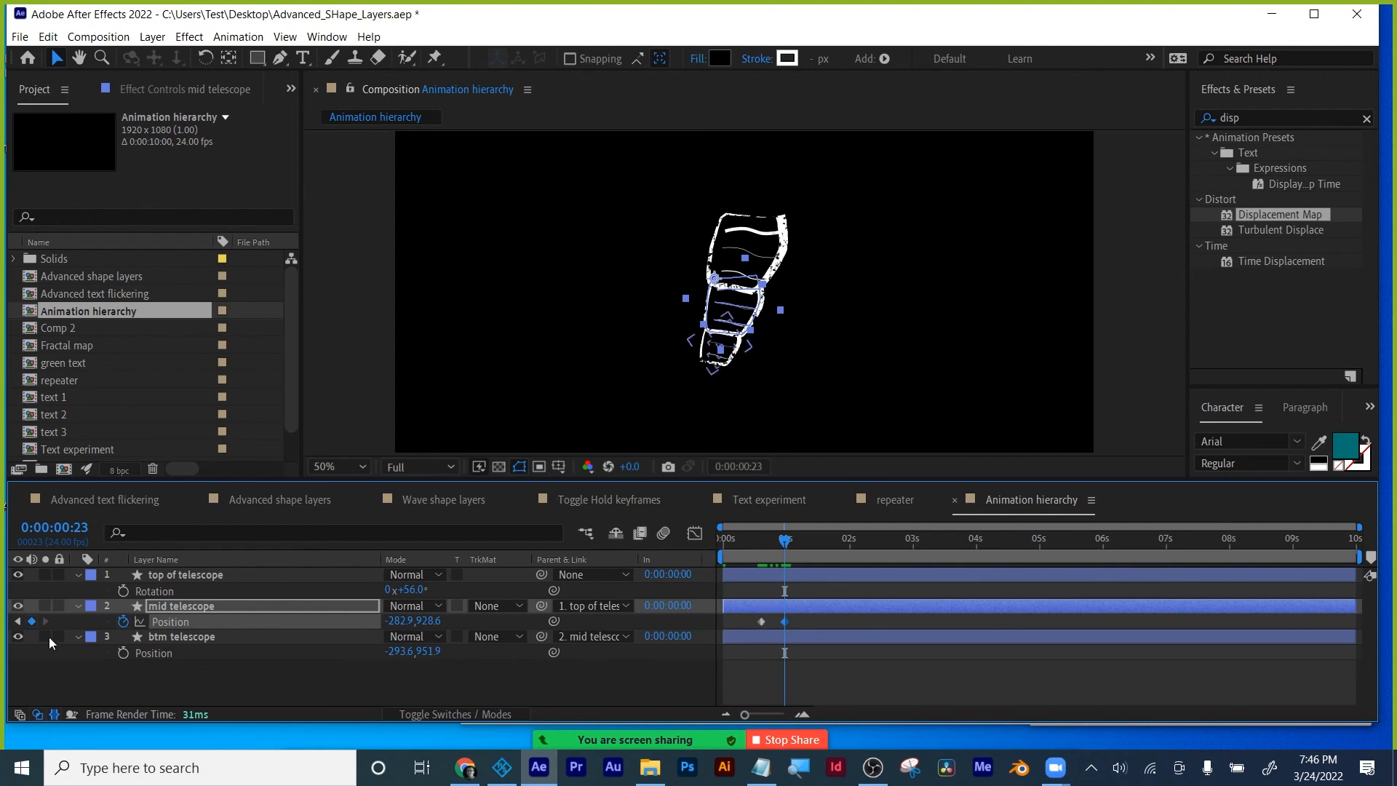
click(18, 621)
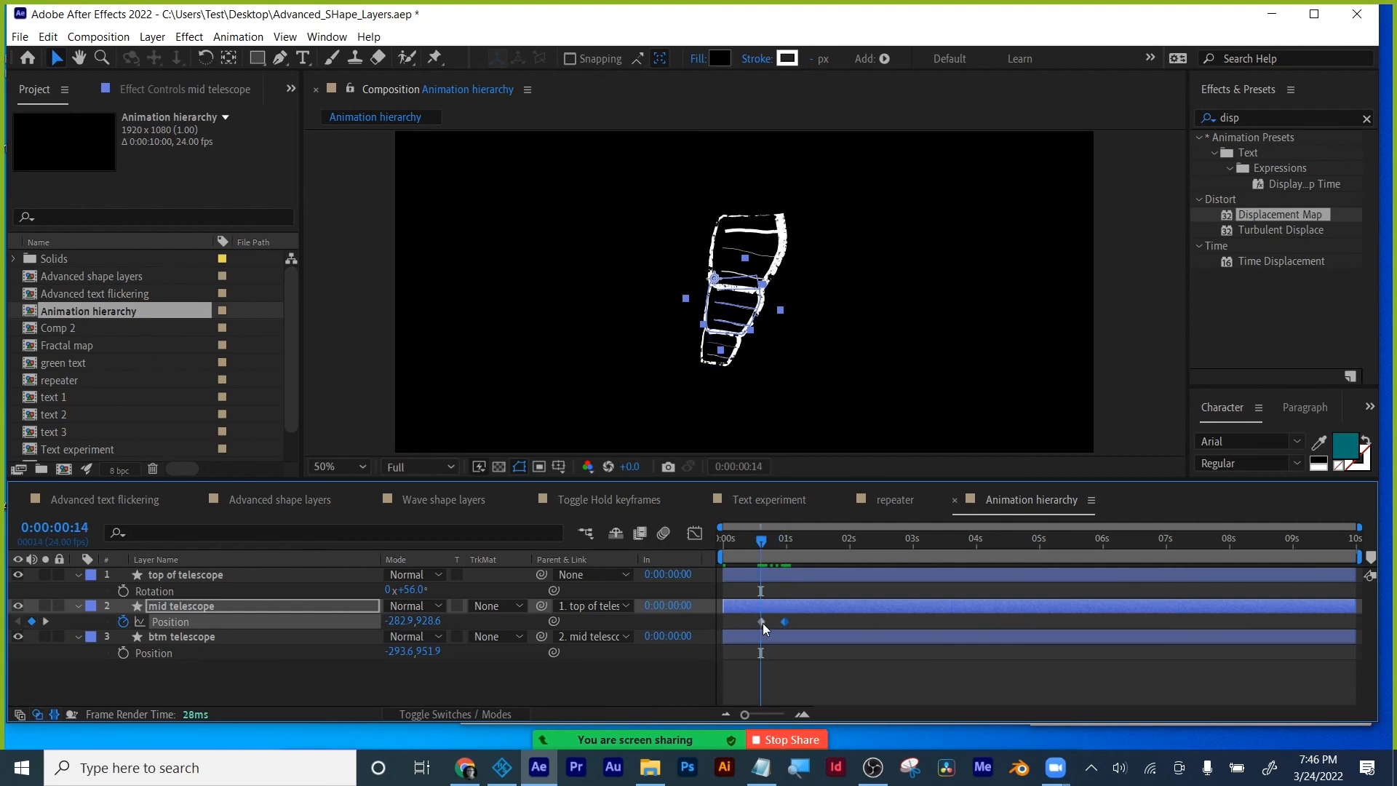
drag(765, 332, 750, 261)
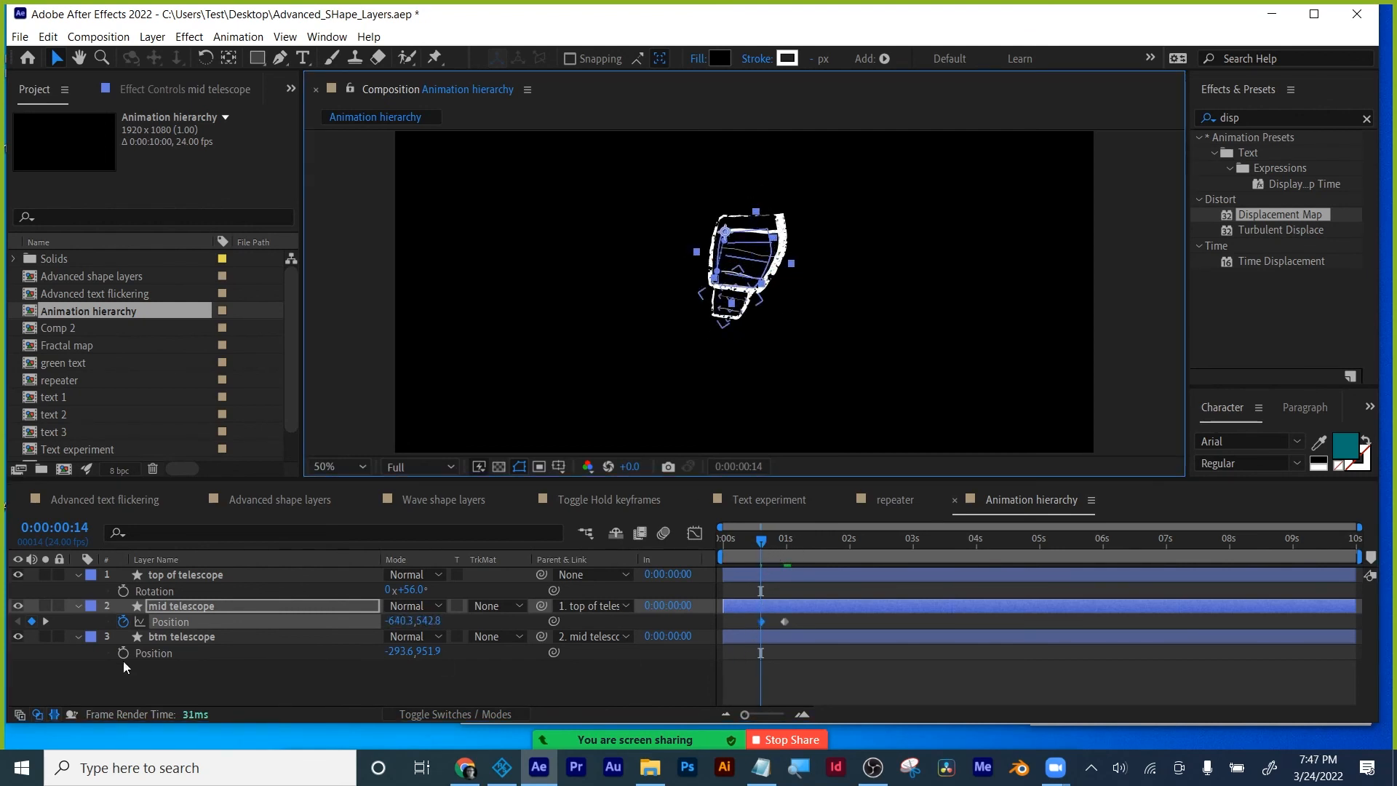
Keyframe btm telescope's Position at 1:07 and 1:16, retracting it into the mid segment at 1:07, at about -598, 518.
drag(762, 531, 807, 534)
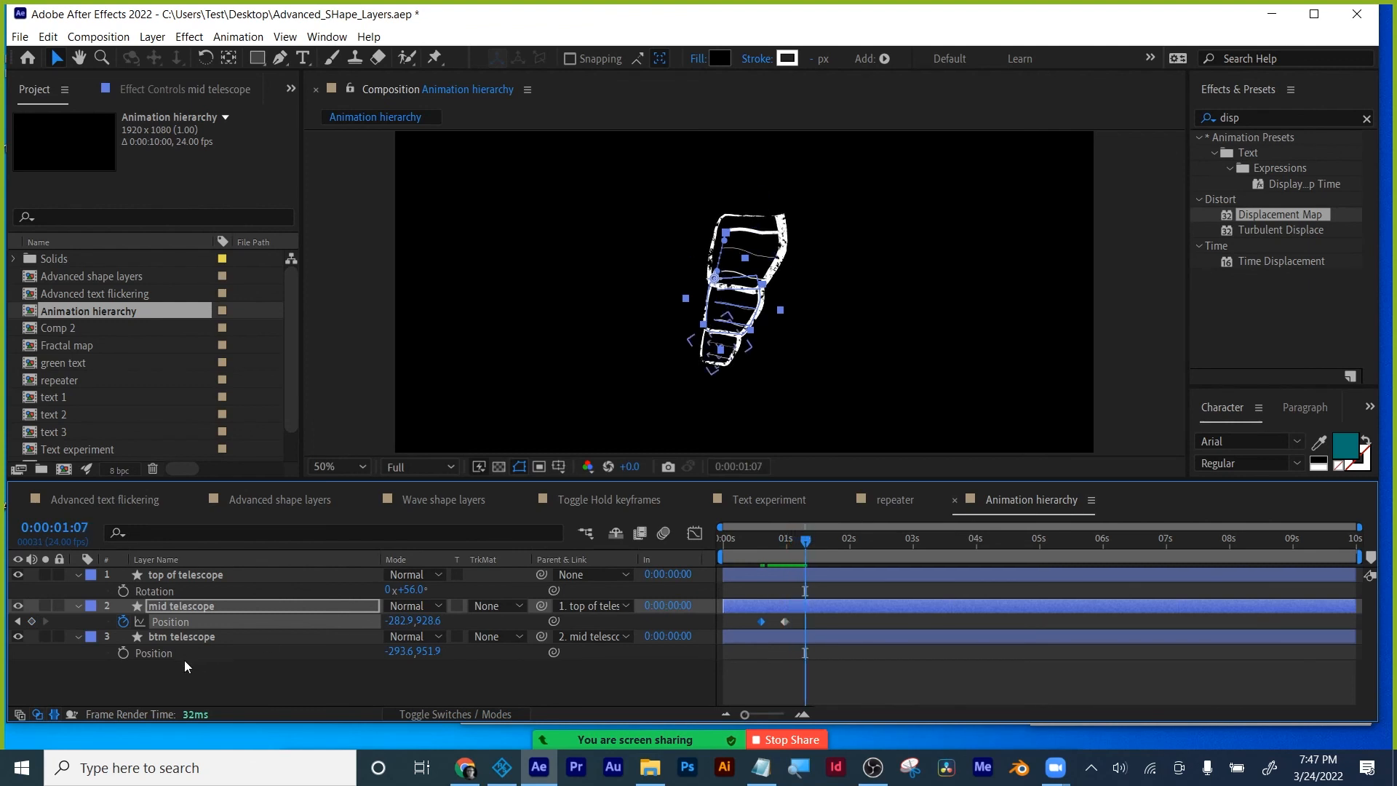
click(124, 654)
drag(809, 538, 828, 542)
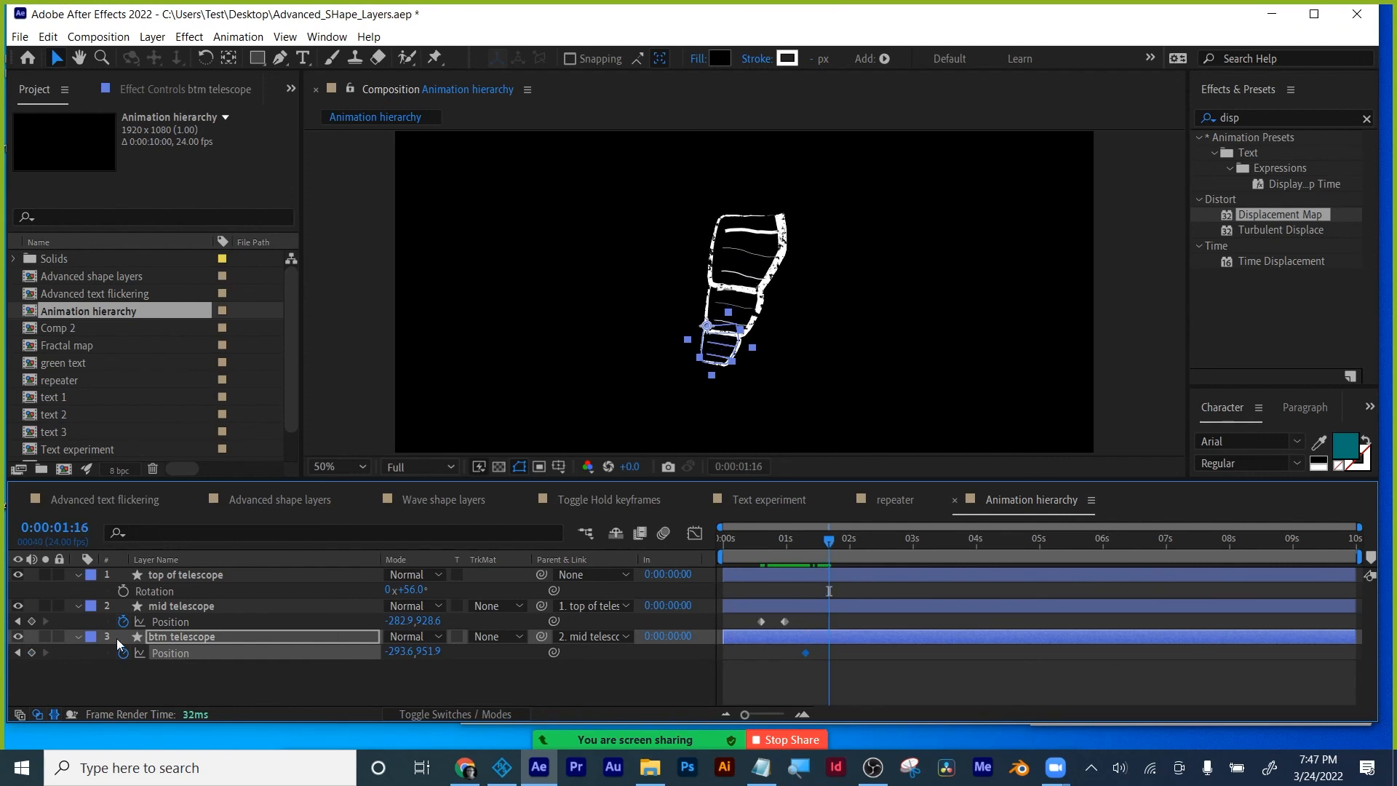
click(17, 653)
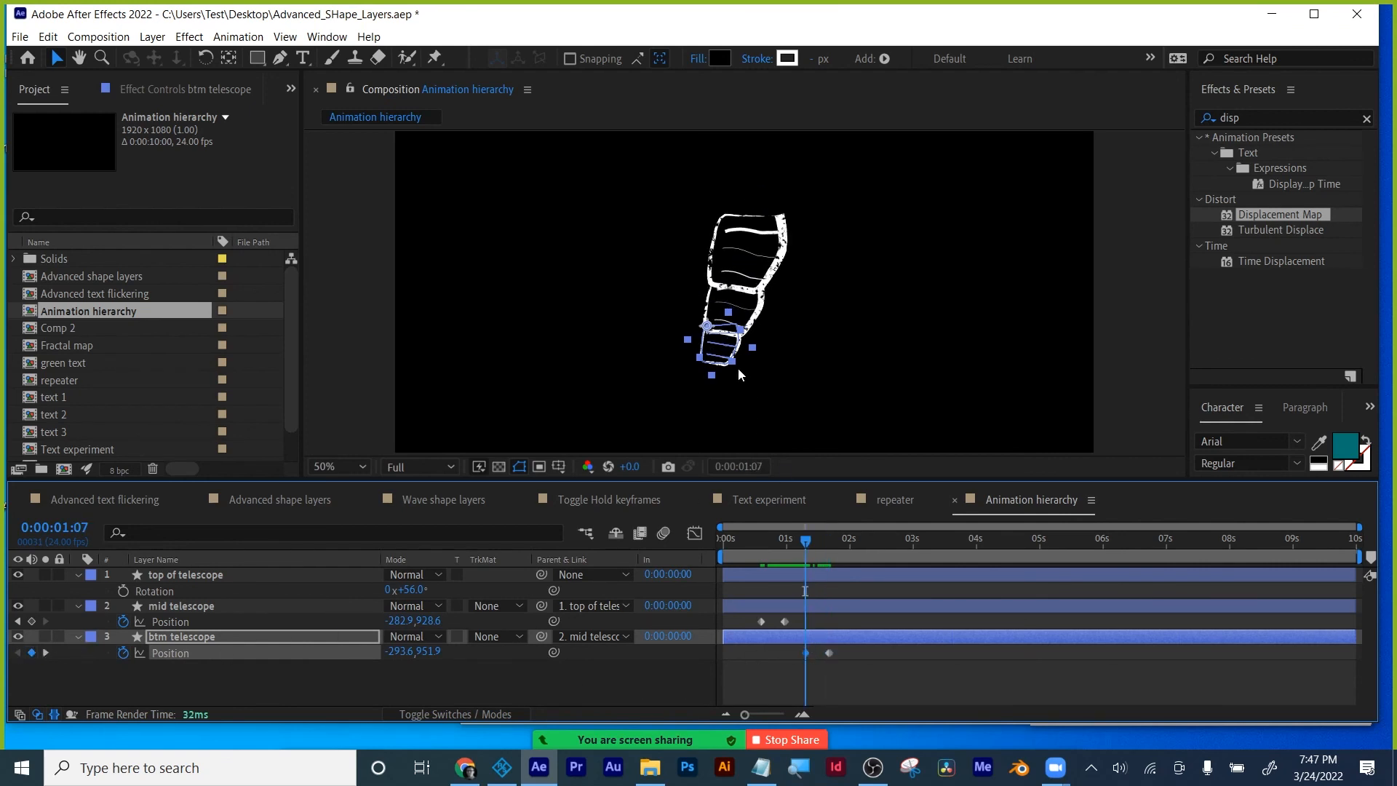
drag(737, 368, 733, 316)
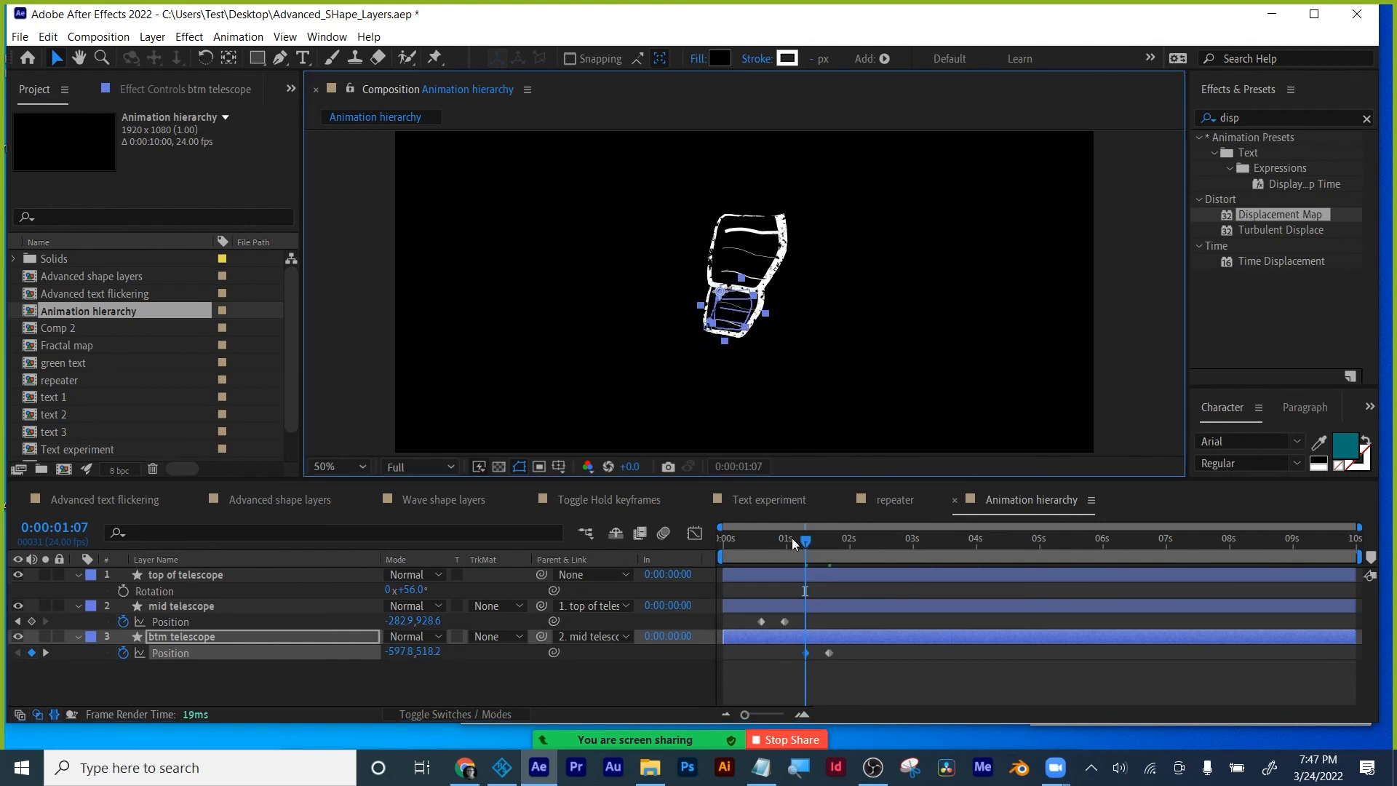
Return to the first frame and apply Easy Ease to all Position keyframes of the mid and btm telescope layers.
drag(791, 538, 714, 540)
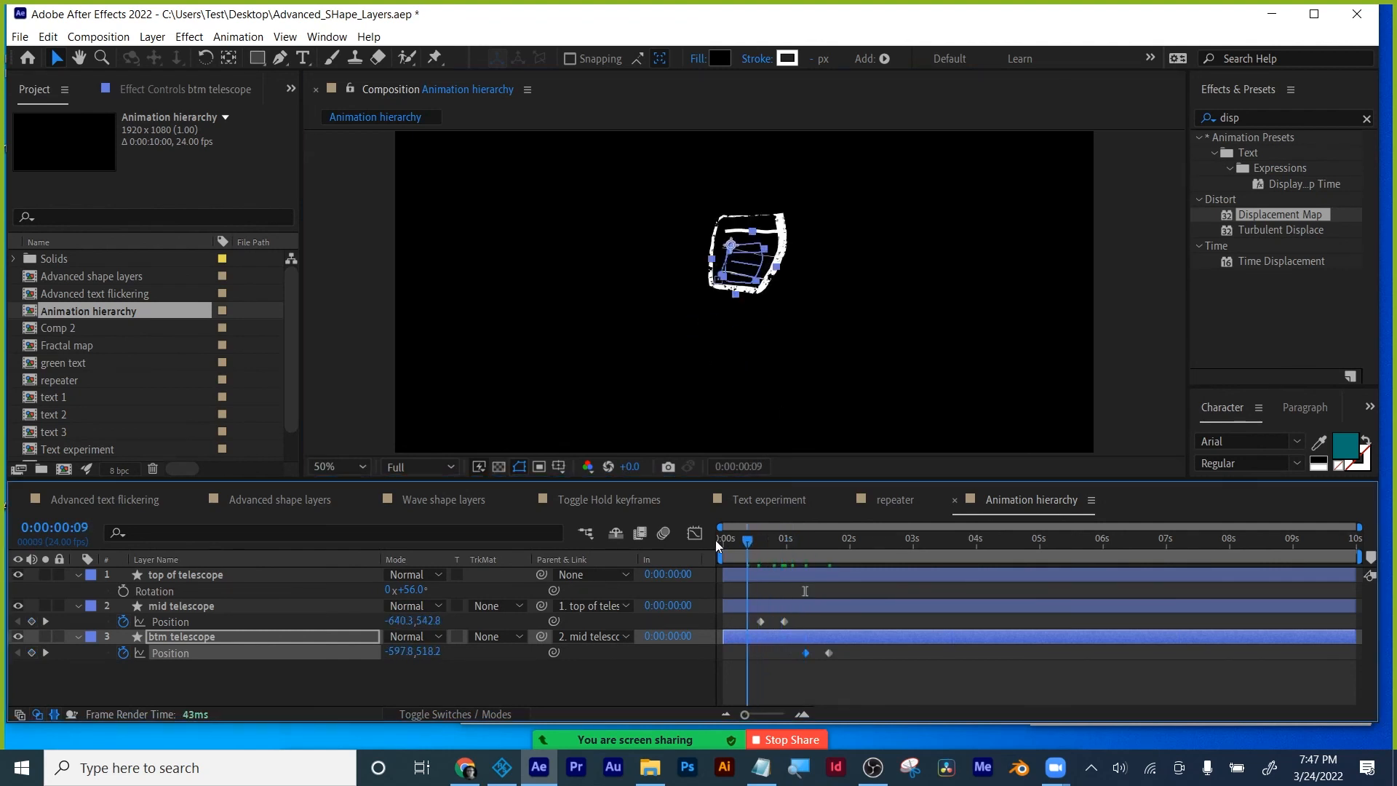
click(804, 685)
key(u)
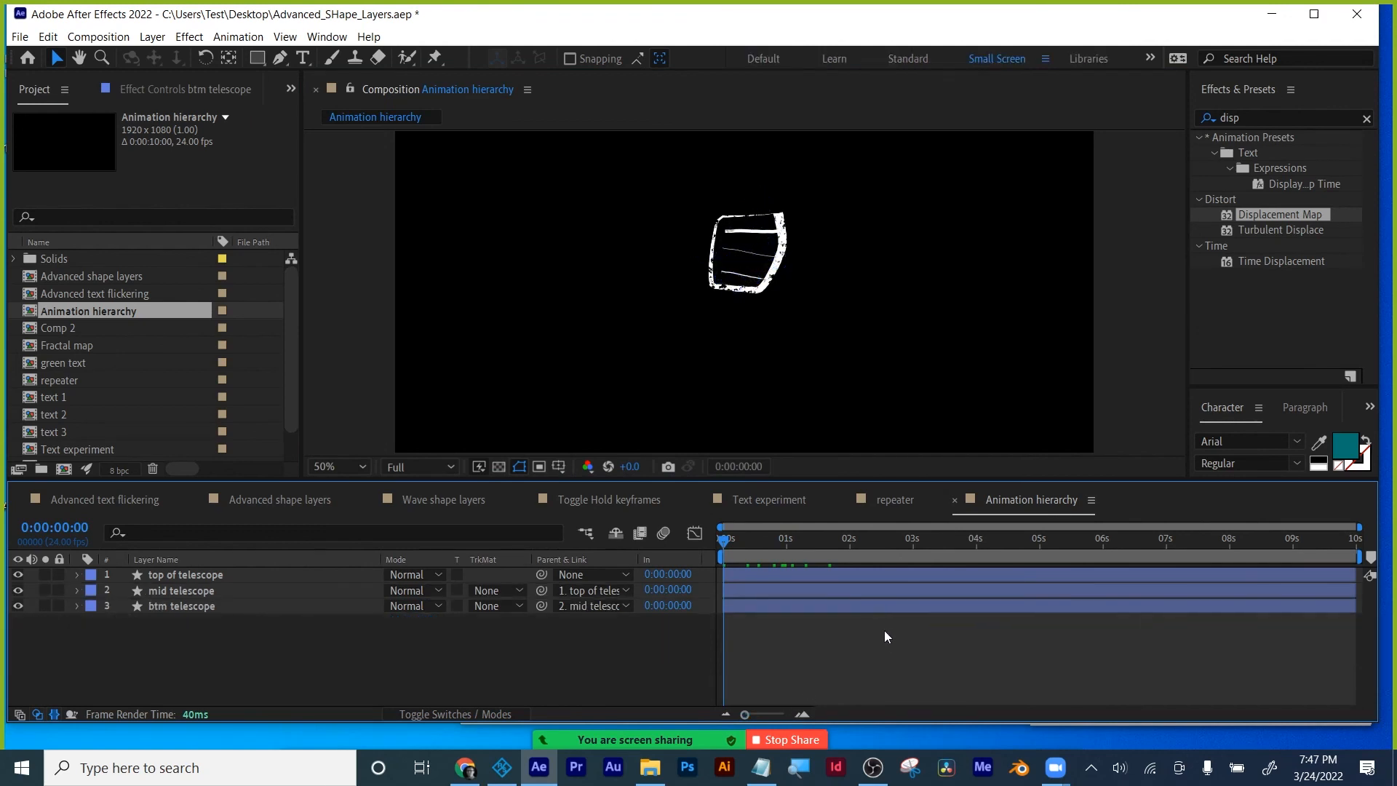
key(u)
drag(843, 666, 748, 603)
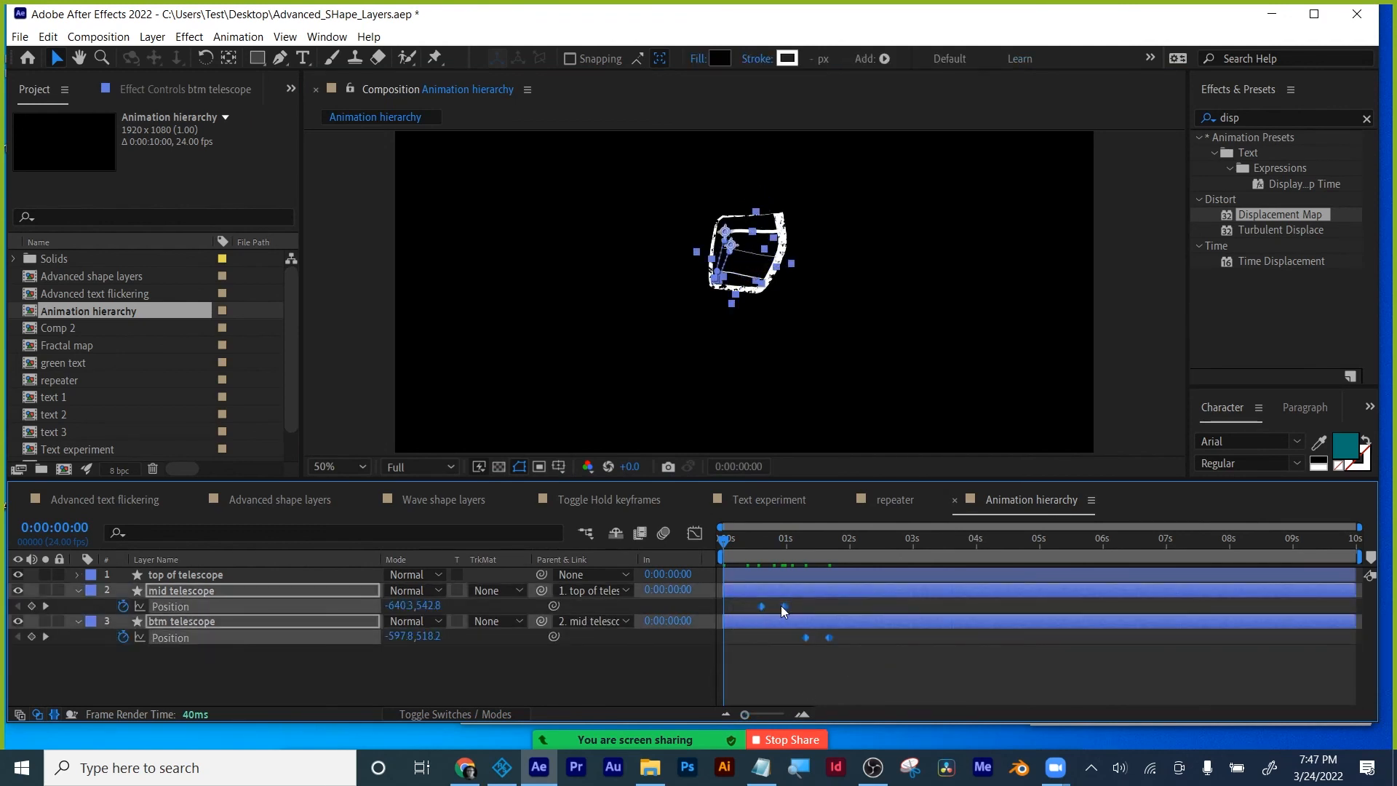
right_click(781, 605)
mouse_move(819, 595)
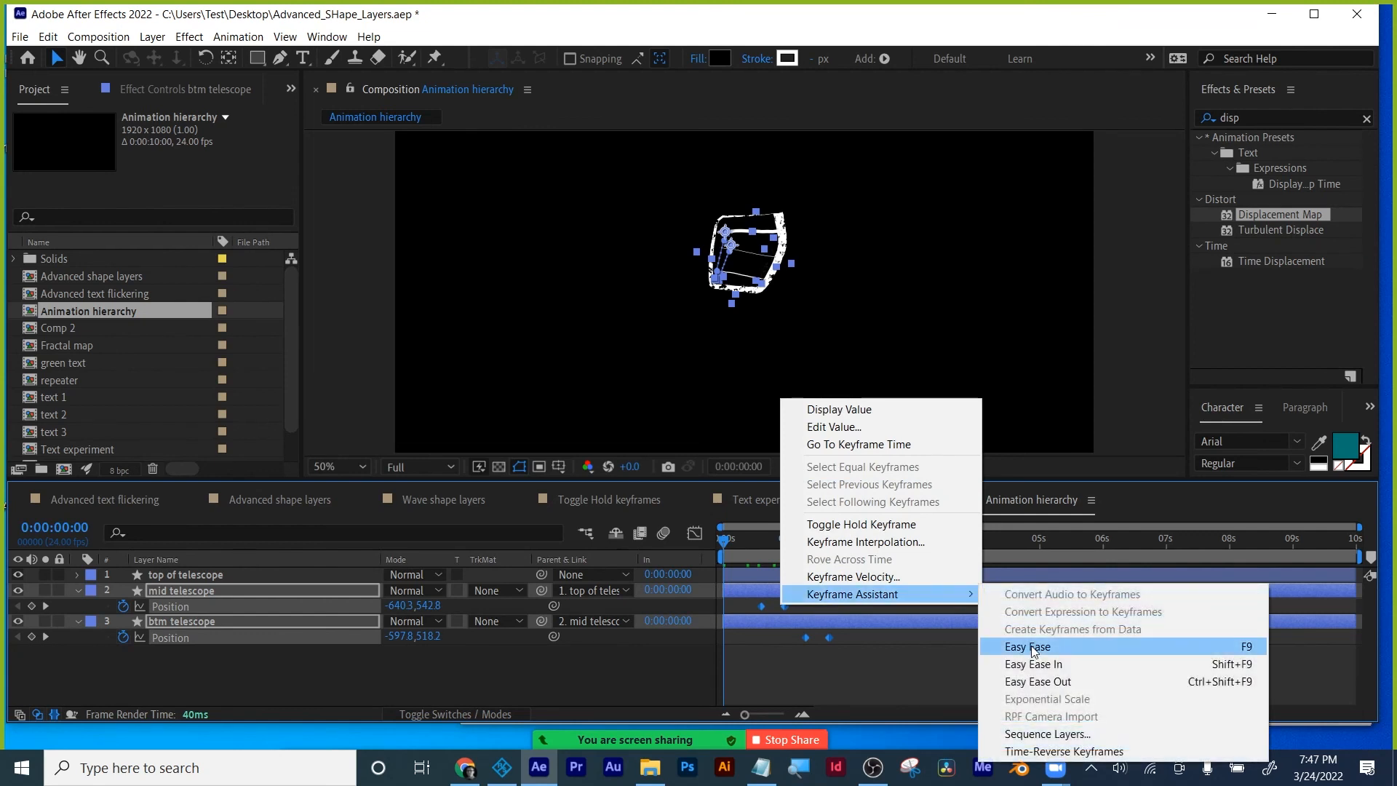
click(1033, 648)
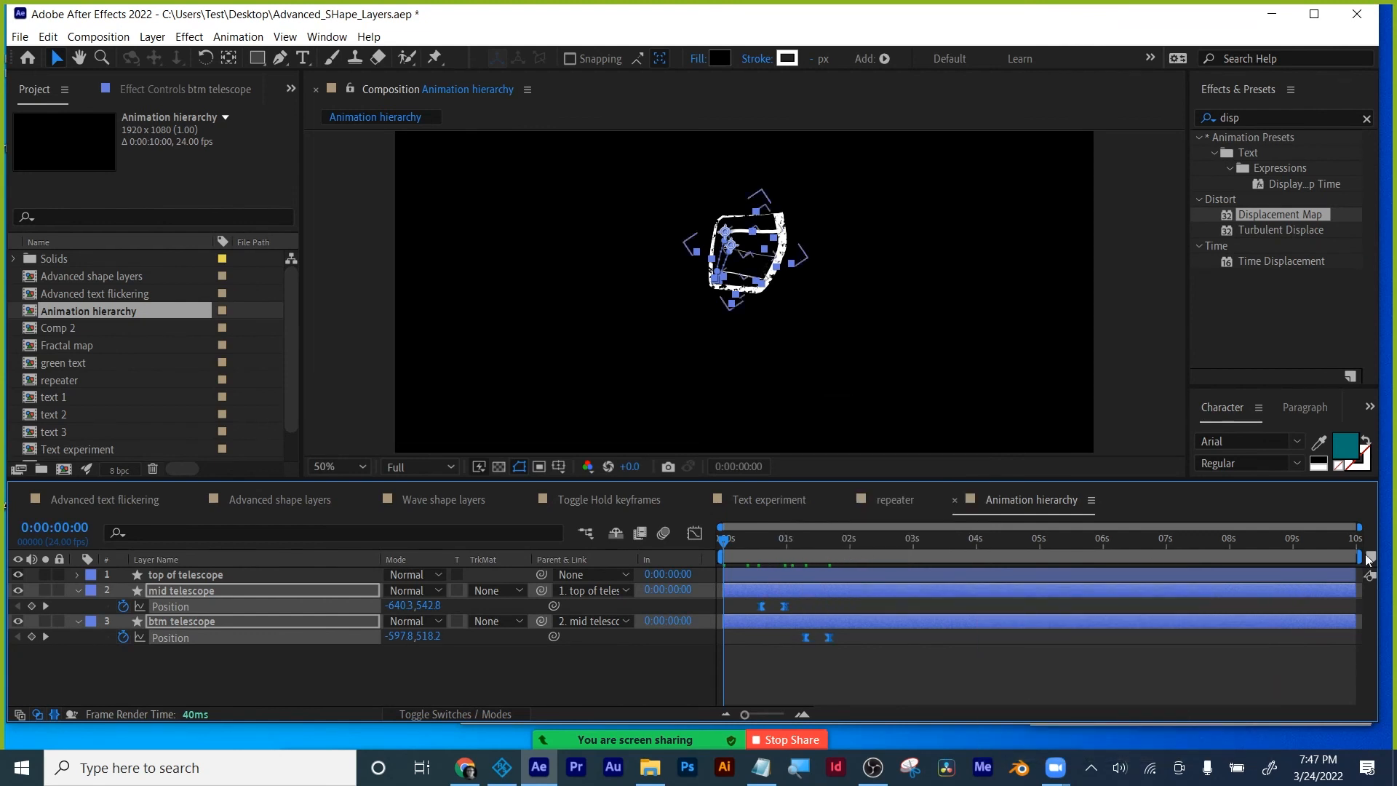
Shorten the work area to about the first four seconds, enlarge the composition view and preview the telescope extending.
drag(1358, 557, 853, 555)
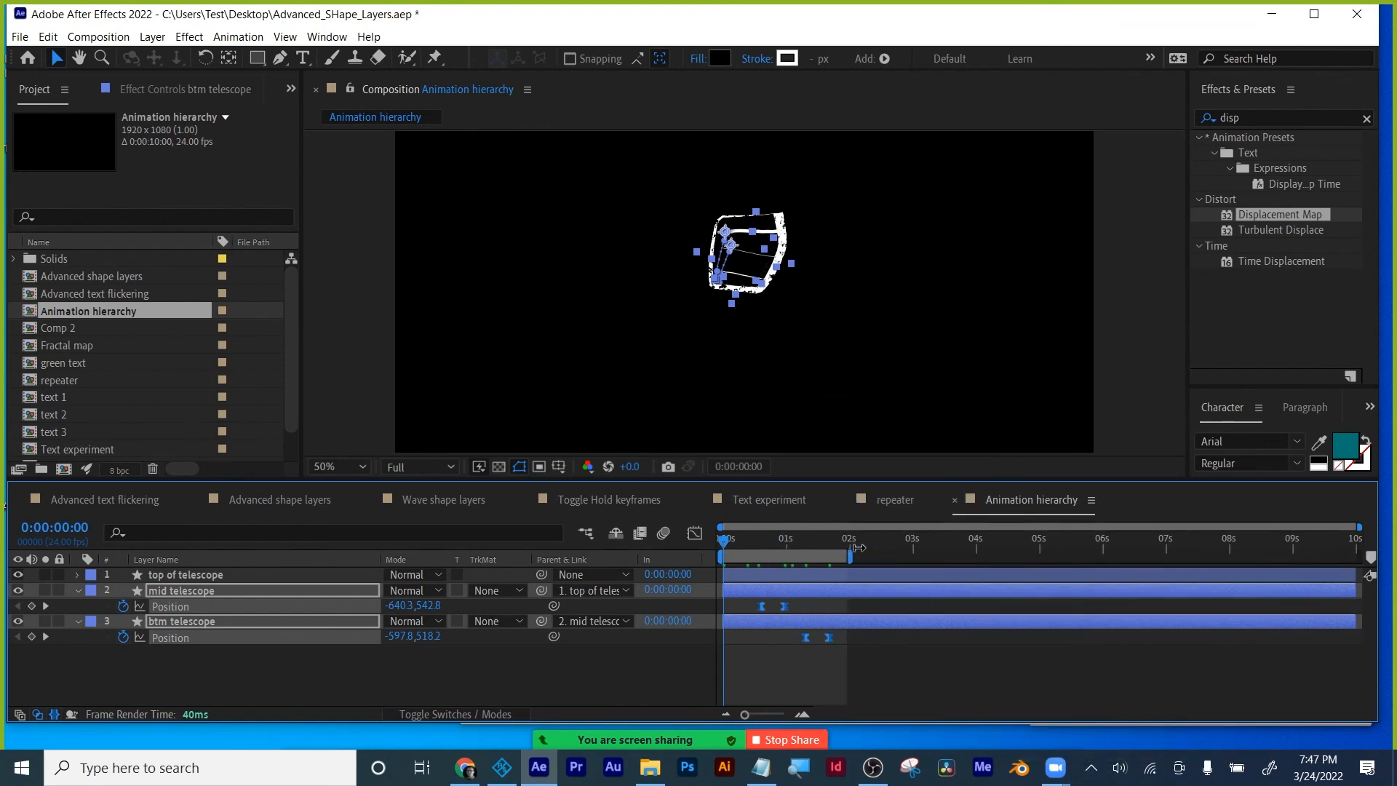
drag(897, 482, 900, 538)
drag(853, 599, 937, 599)
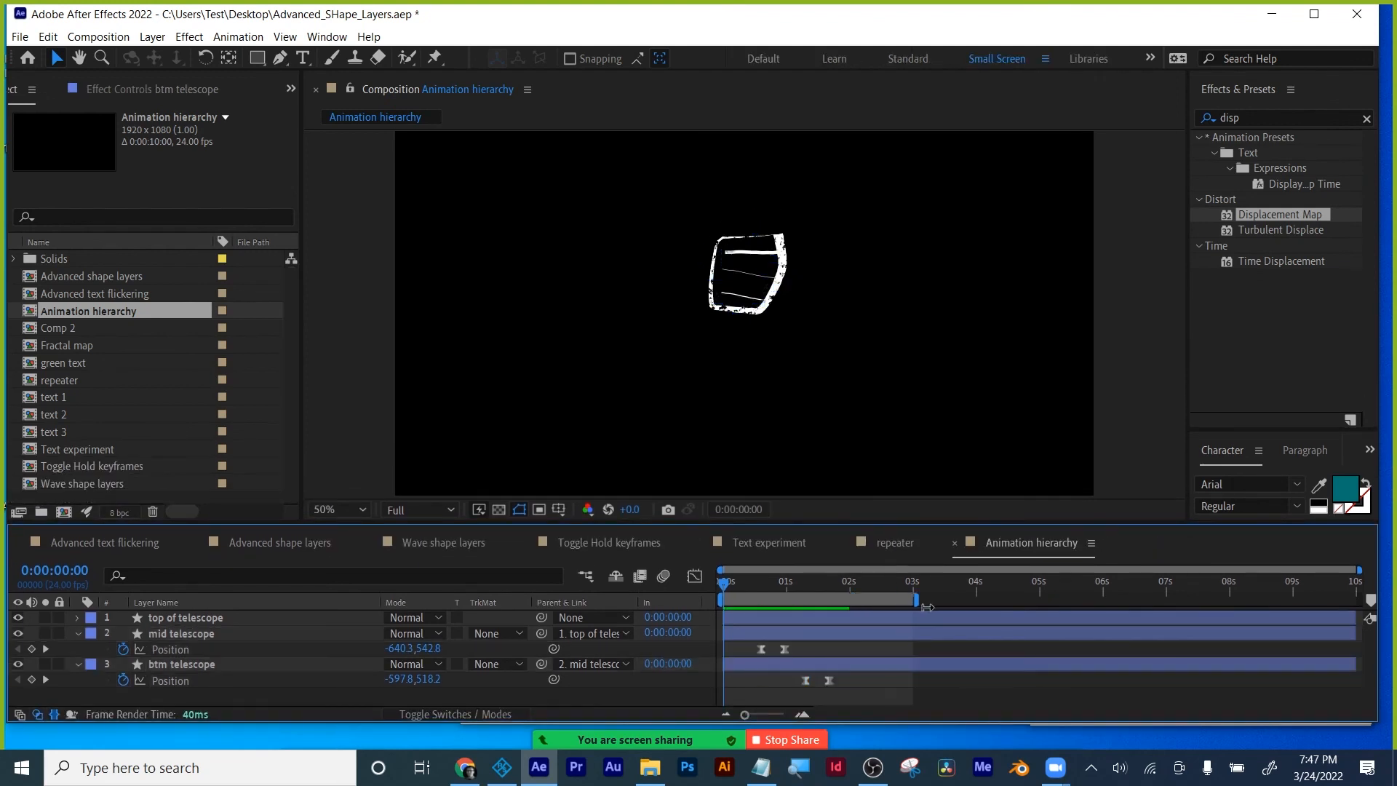
key(space)
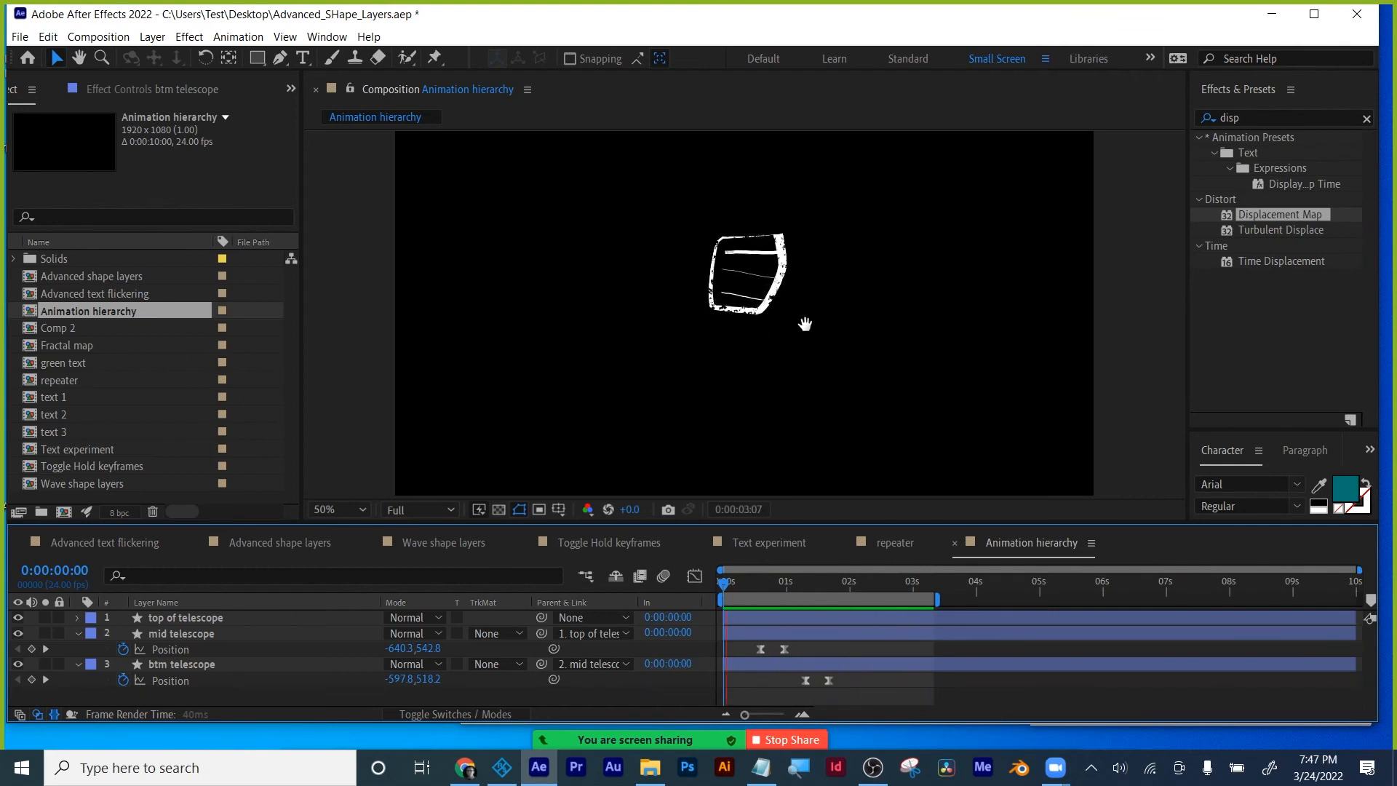
key(space)
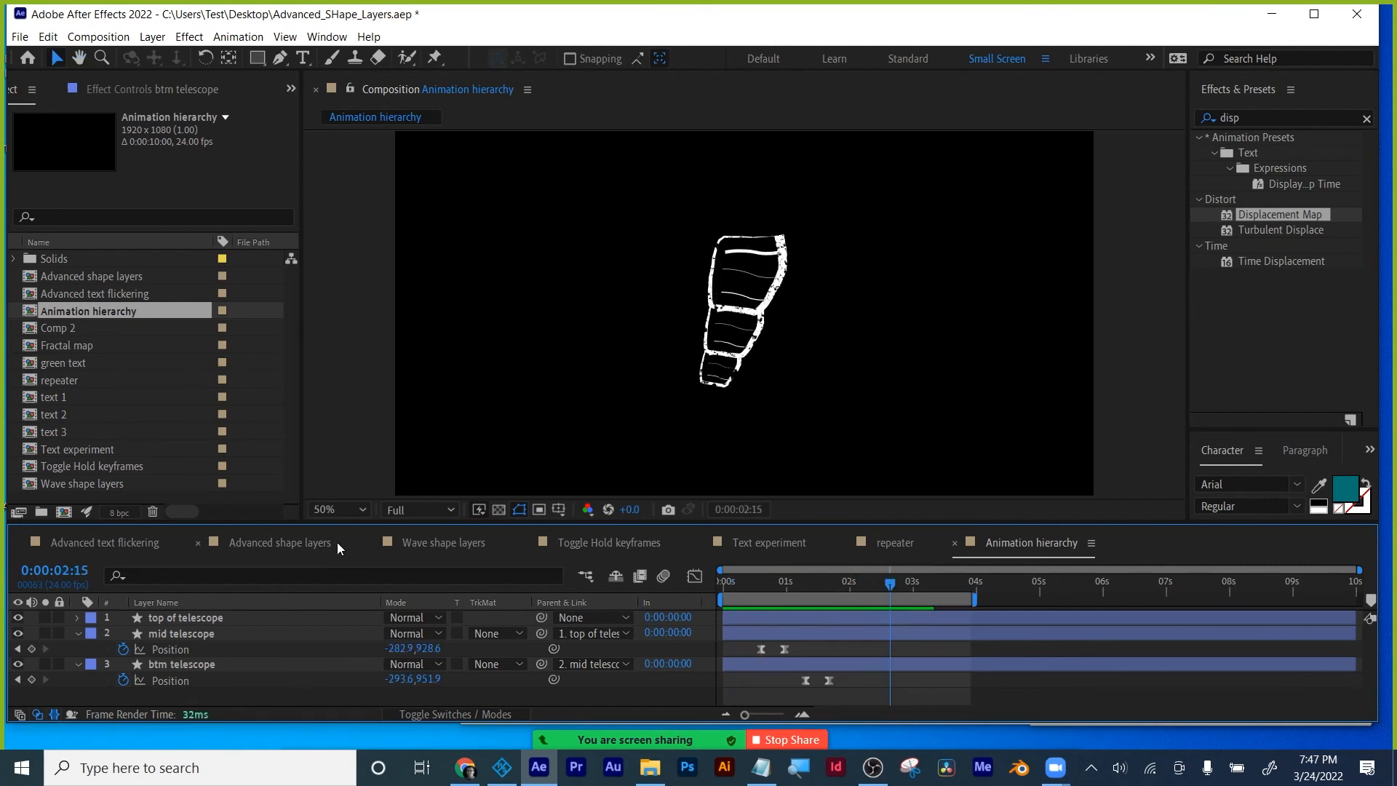
Open the Advanced shape layers composition and examine its burst layers around frame 12.
click(312, 547)
mouse_move(773, 578)
mouse_down()
mouse_move(736, 581)
mouse_move(757, 586)
mouse_up()
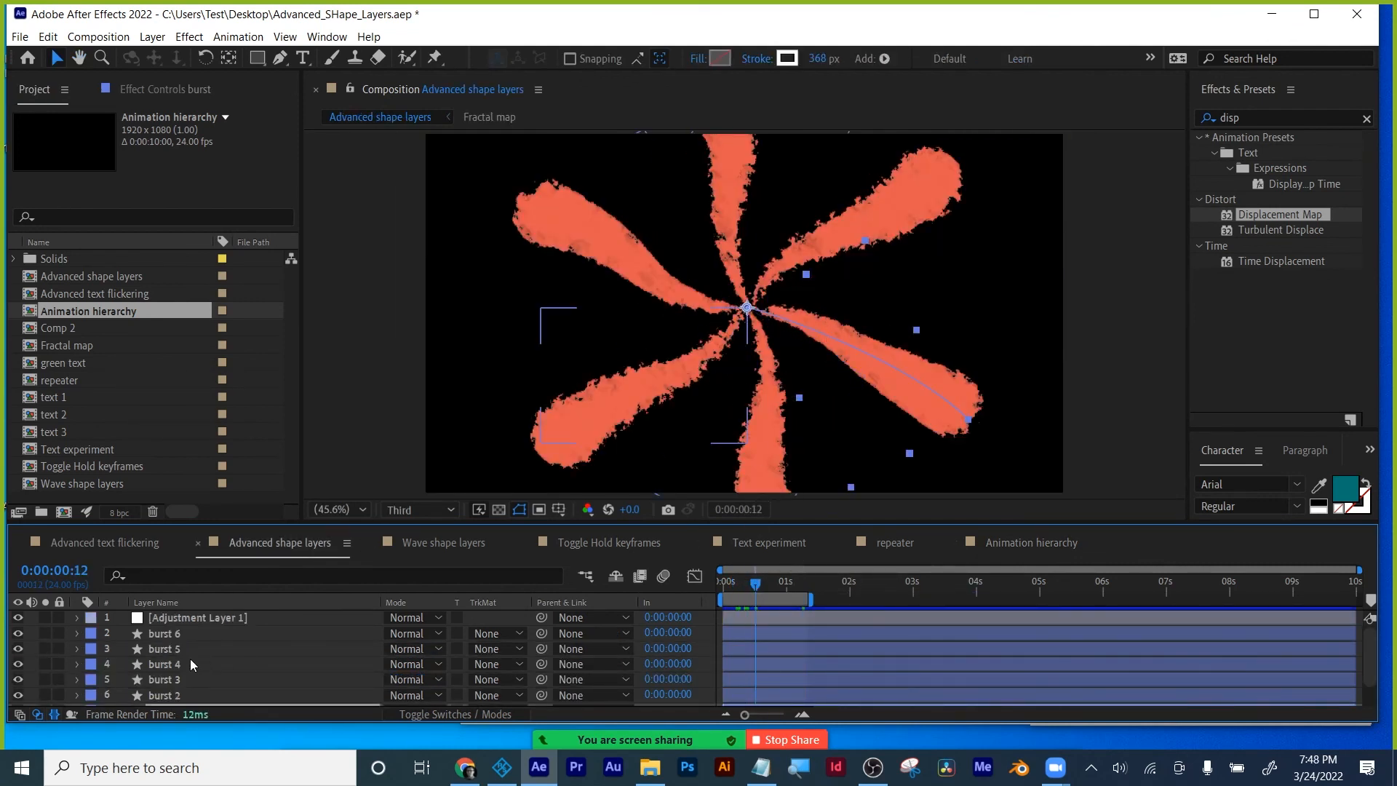
click(179, 678)
Return to the Animation hierarchy composition and play the telescope animation from the first frame.
click(1045, 547)
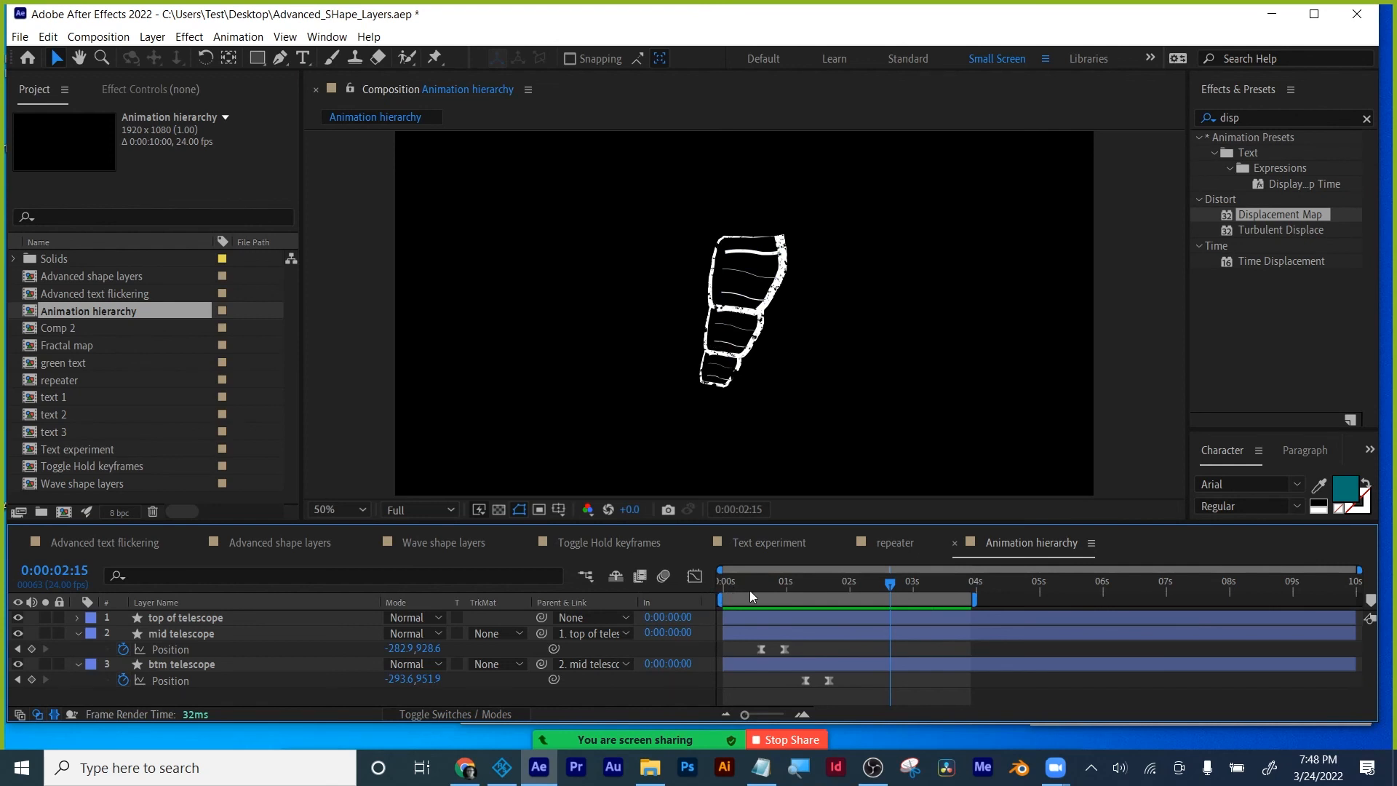
drag(750, 590, 723, 598)
key(space)
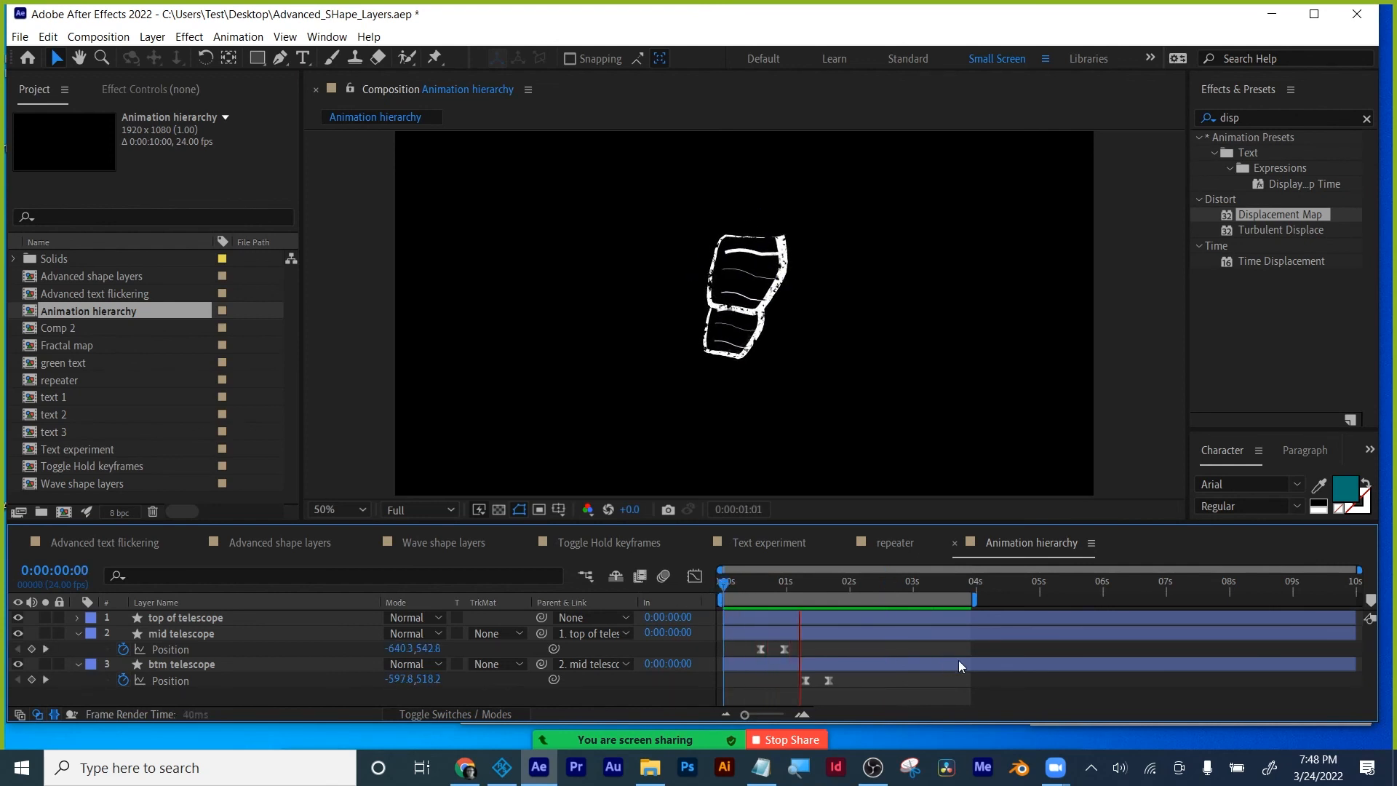